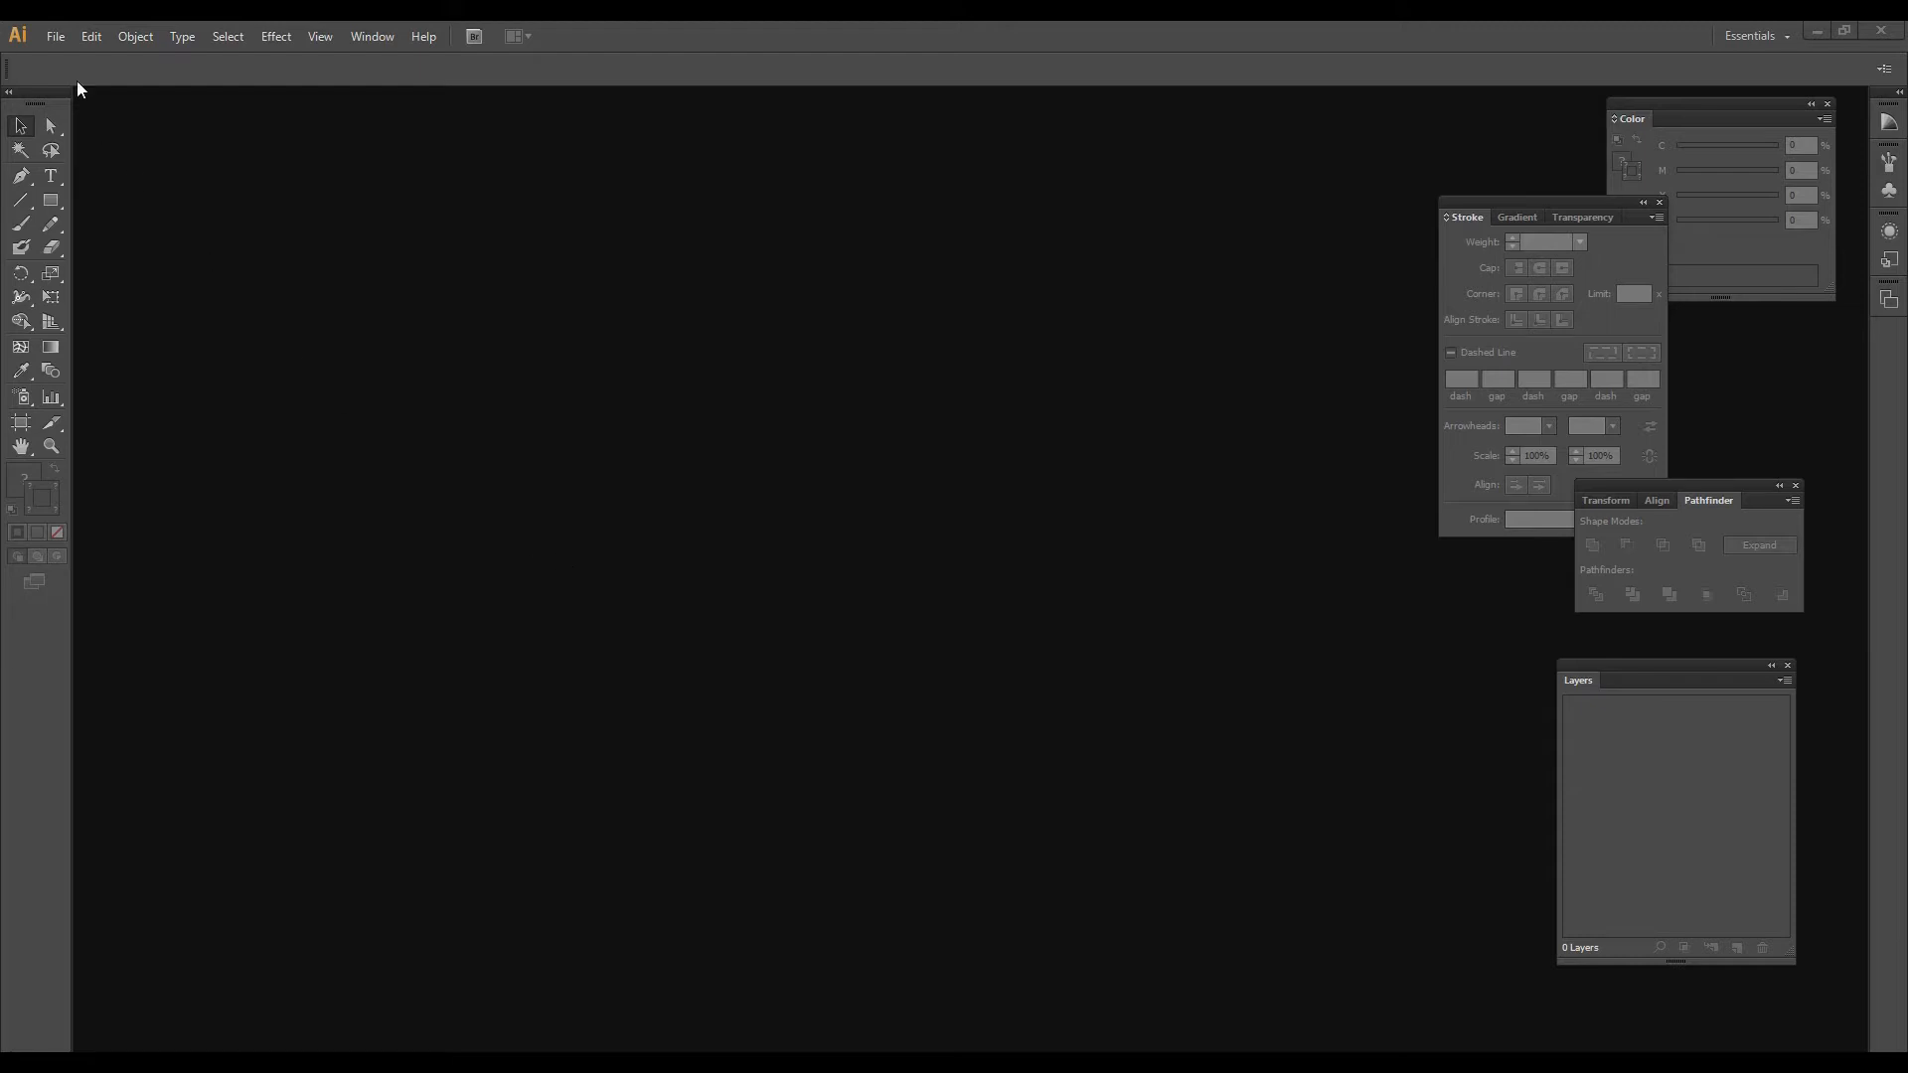
Step: Create a new landscape A3 document in millimetres named "fla tsketch"
click(56, 37)
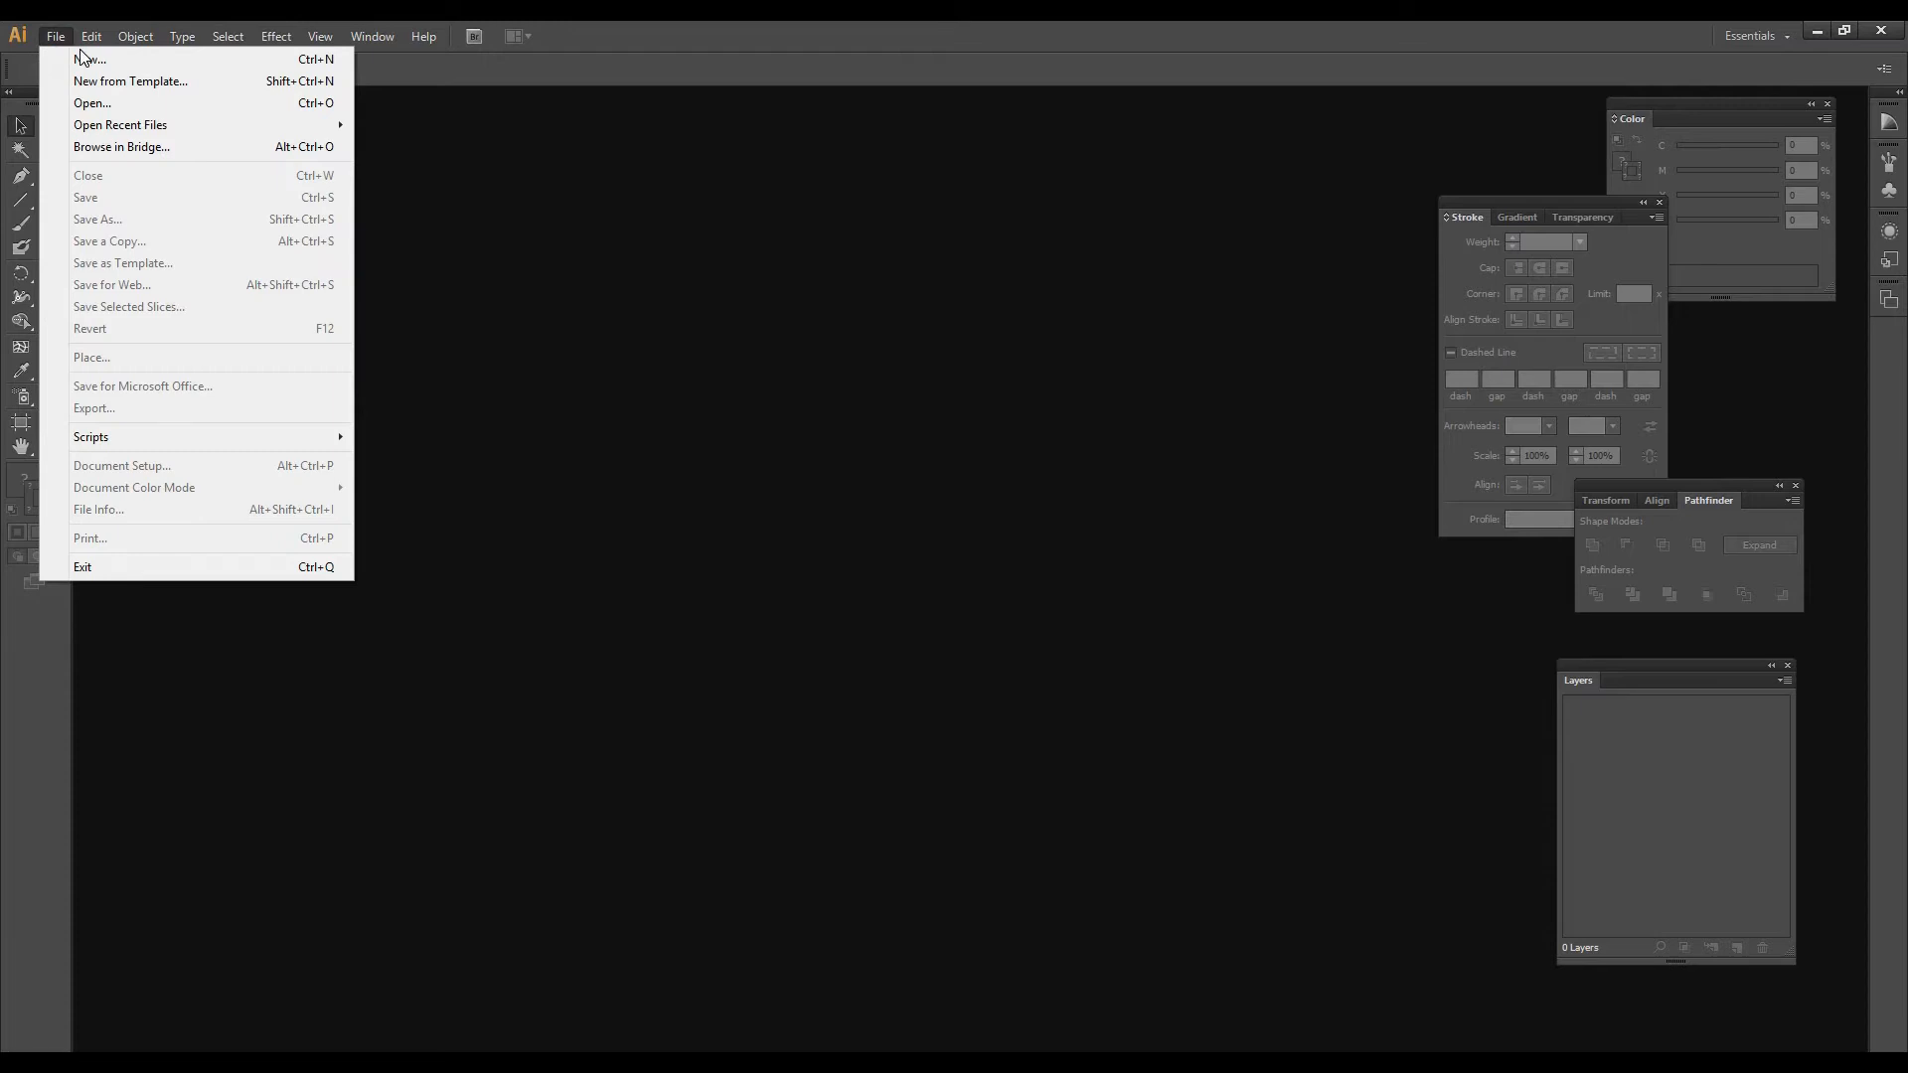
click(90, 59)
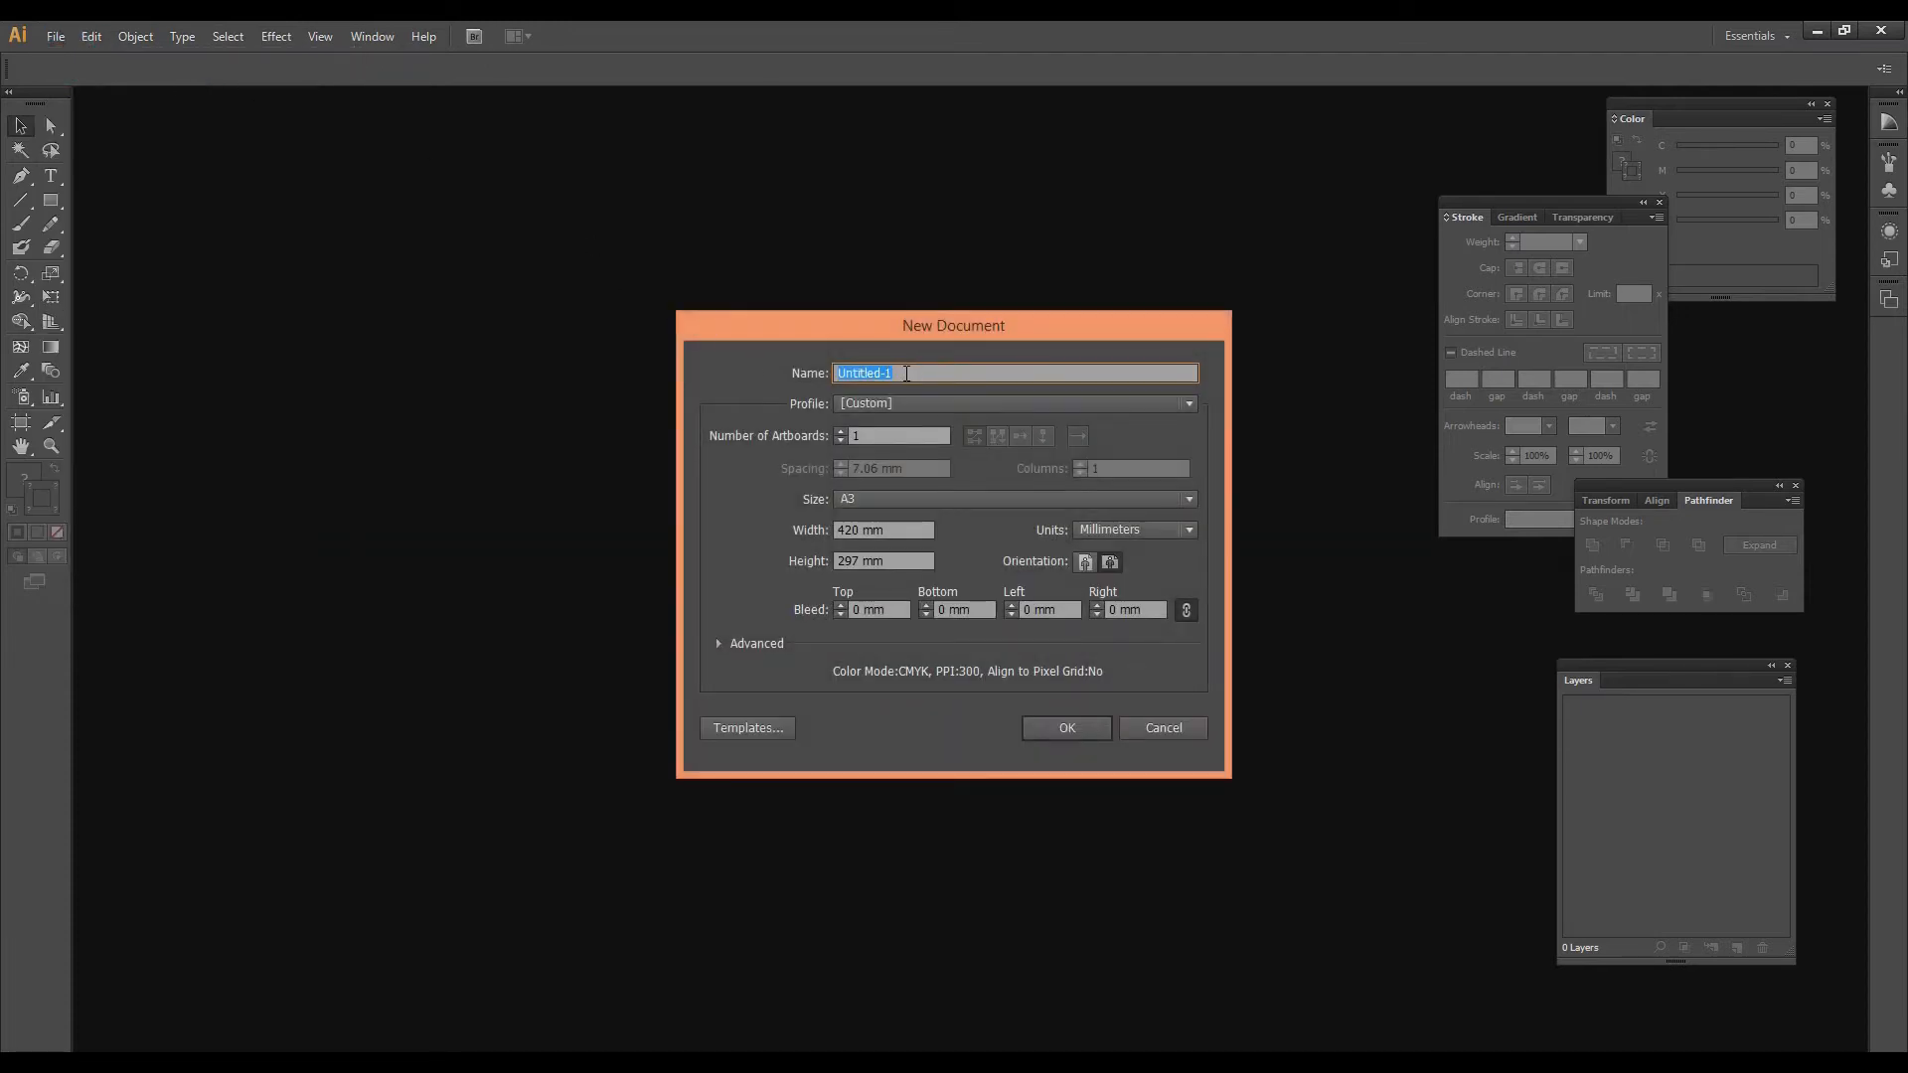
text(fla t)
key(BackSpace)
text(tsketch)
key(Left)
key(Left)
key(Left)
key(Left)
key(Left)
key(Left)
key(Left)
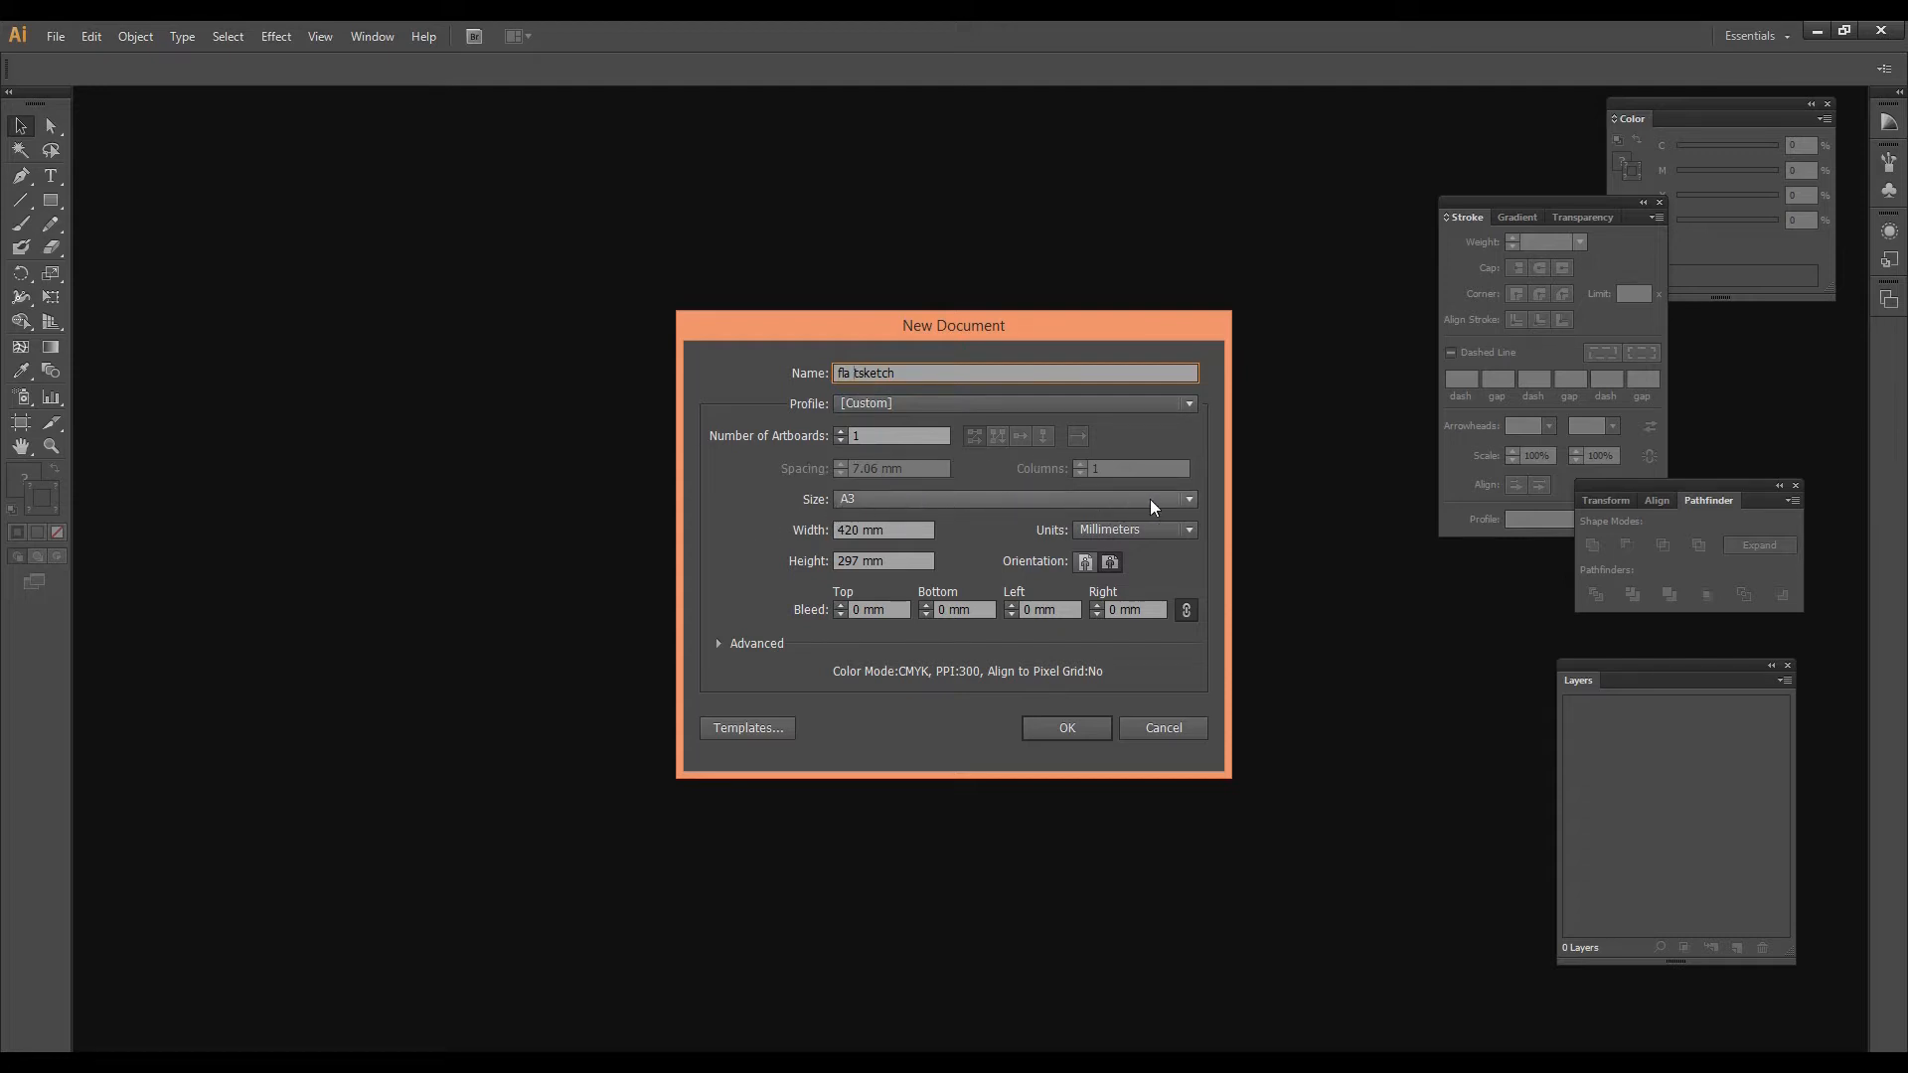
click(1081, 727)
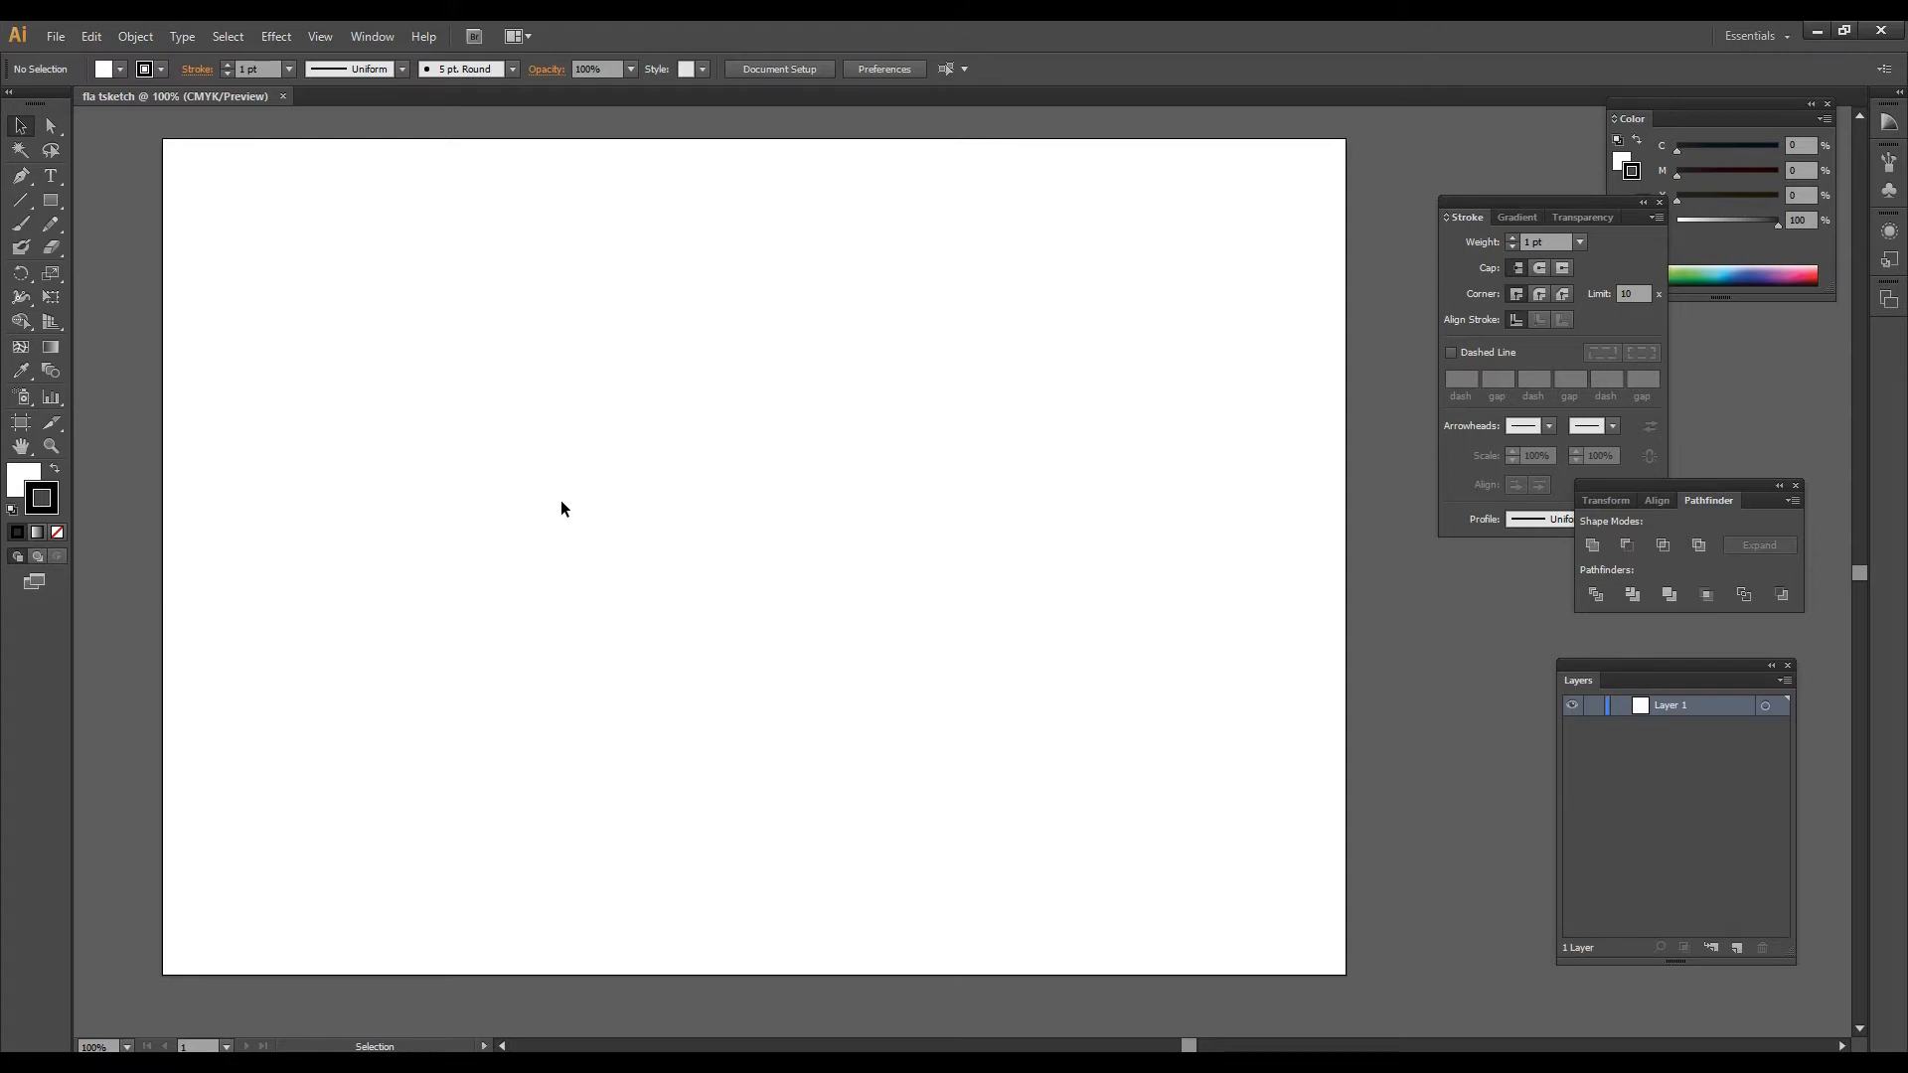
scroll(563, 508, down, 2)
scroll(563, 509, up, 1)
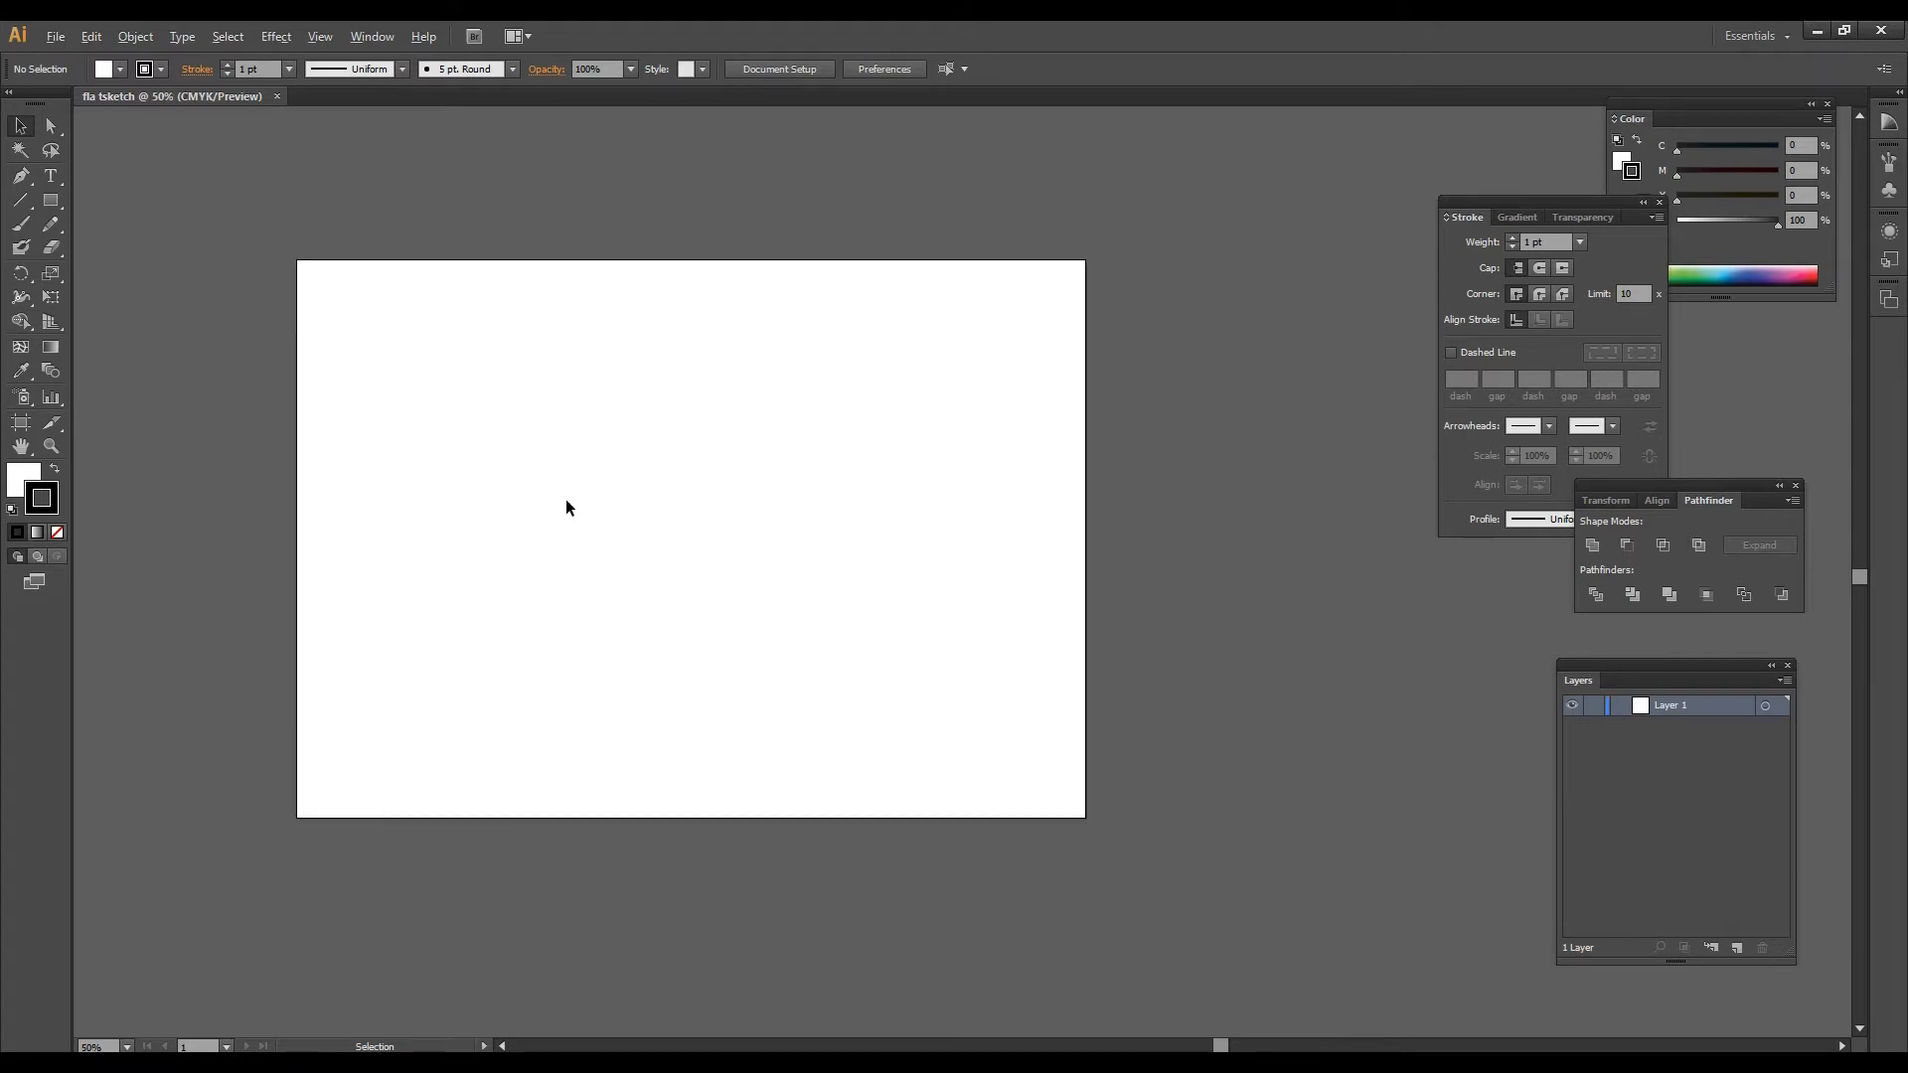
scroll(567, 509, up, 1)
scroll(567, 507, up, 1)
scroll(567, 508, down, 1)
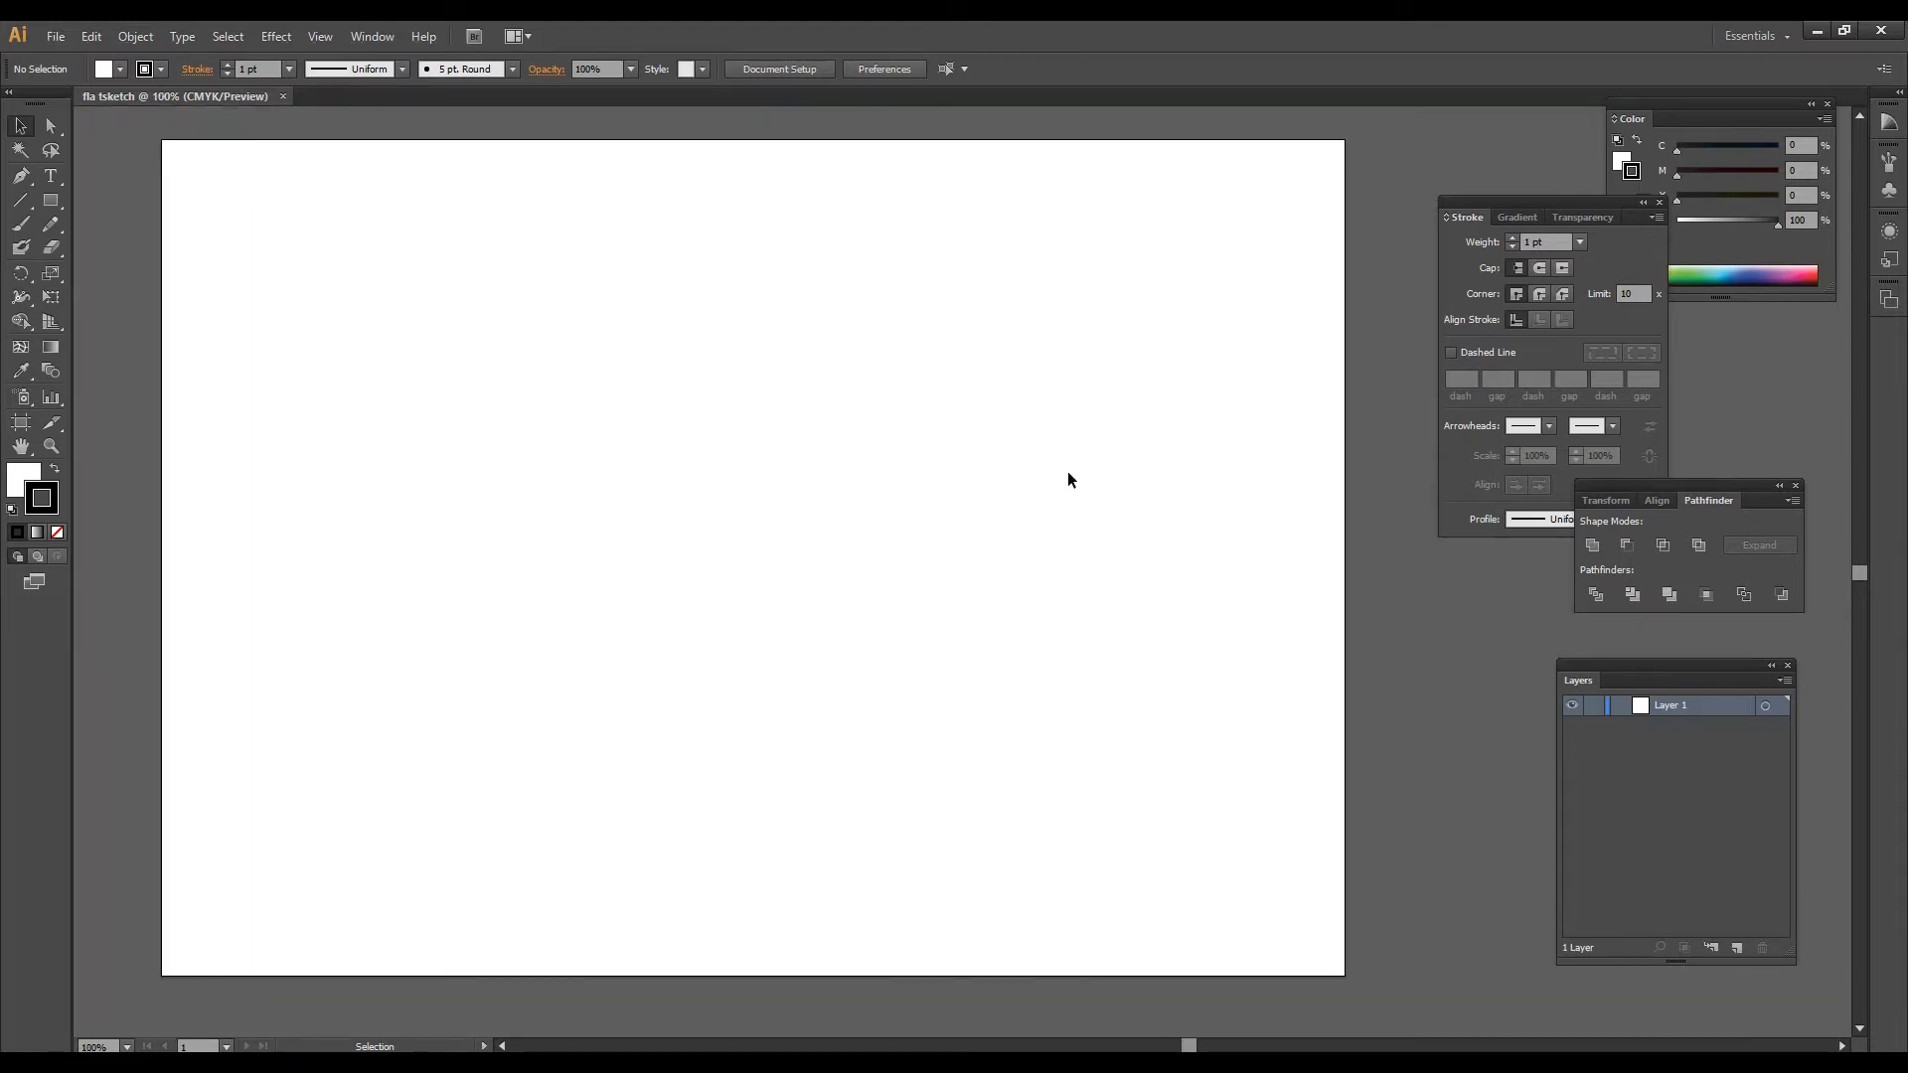
Step: Place the T-shirt PNG from the desktop into the document and center it on the artboard
click(1845, 31)
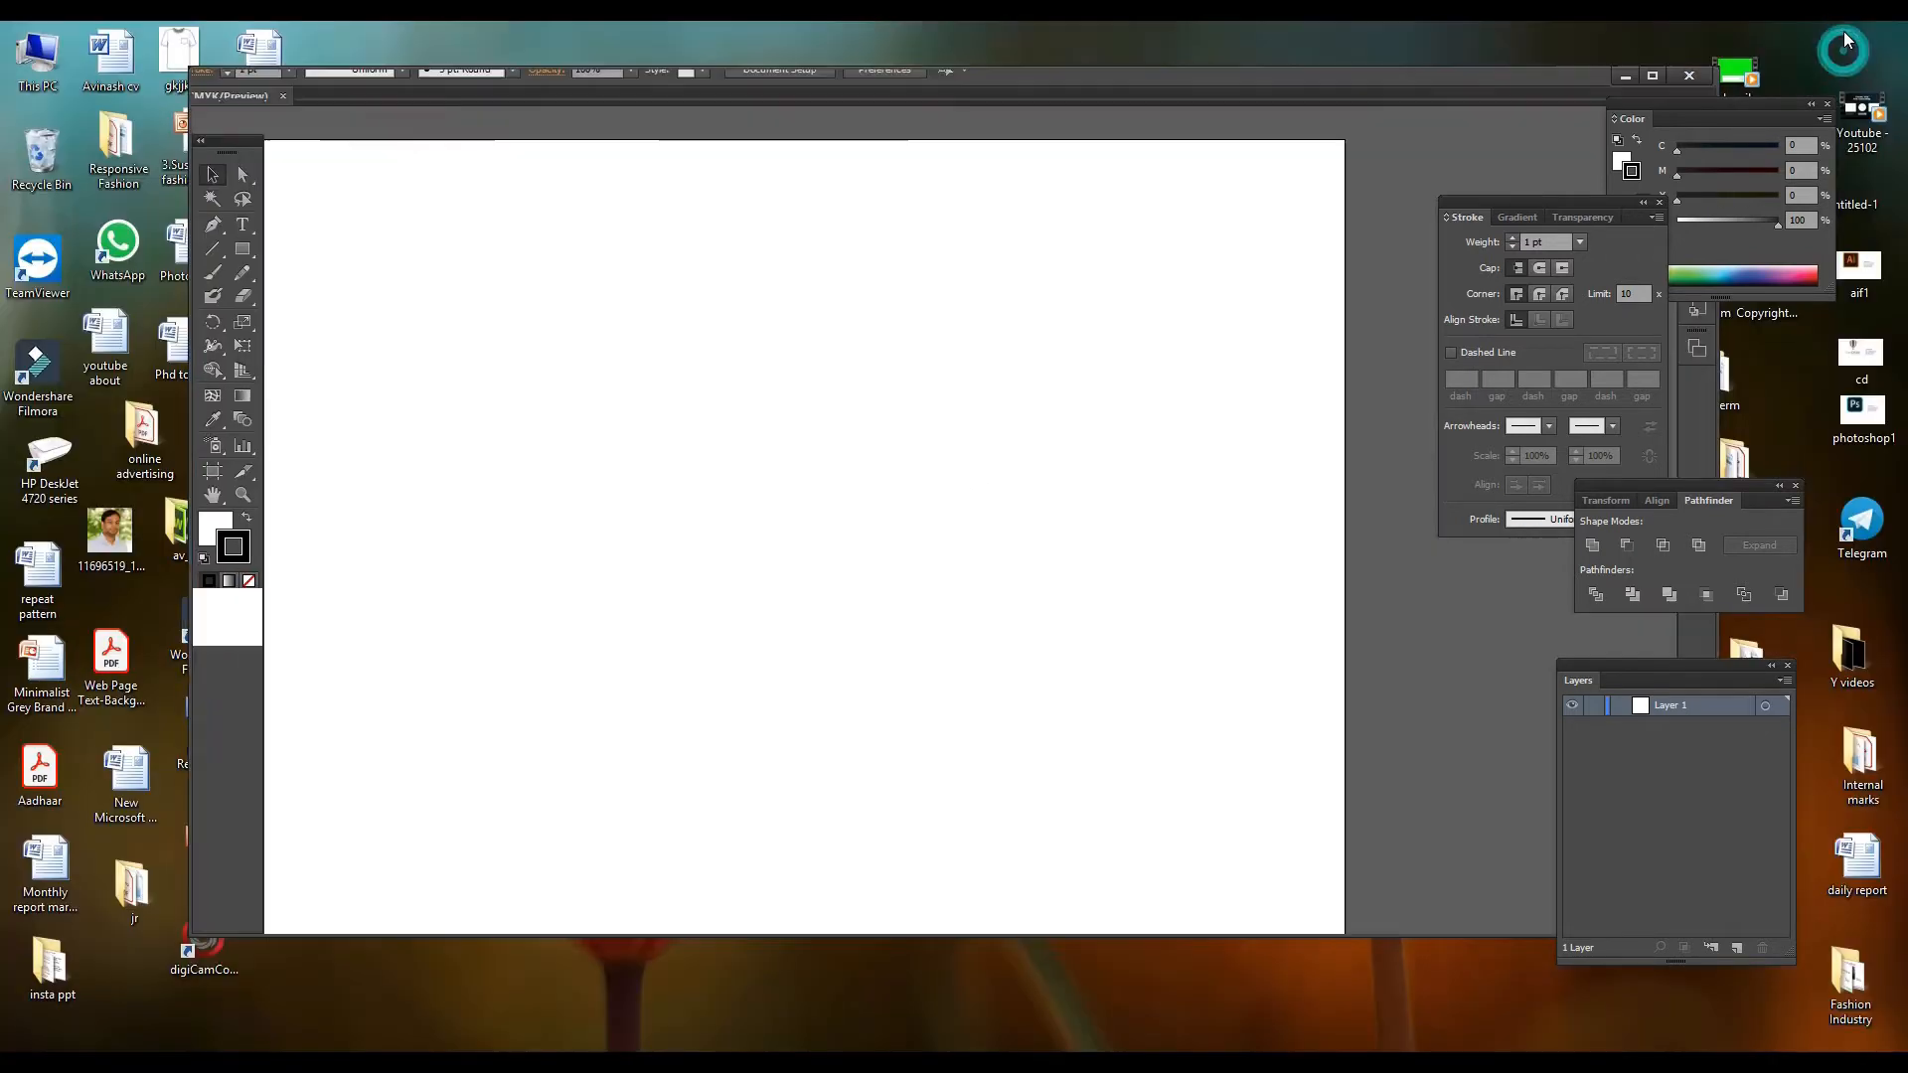
drag(844, 94, 843, 111)
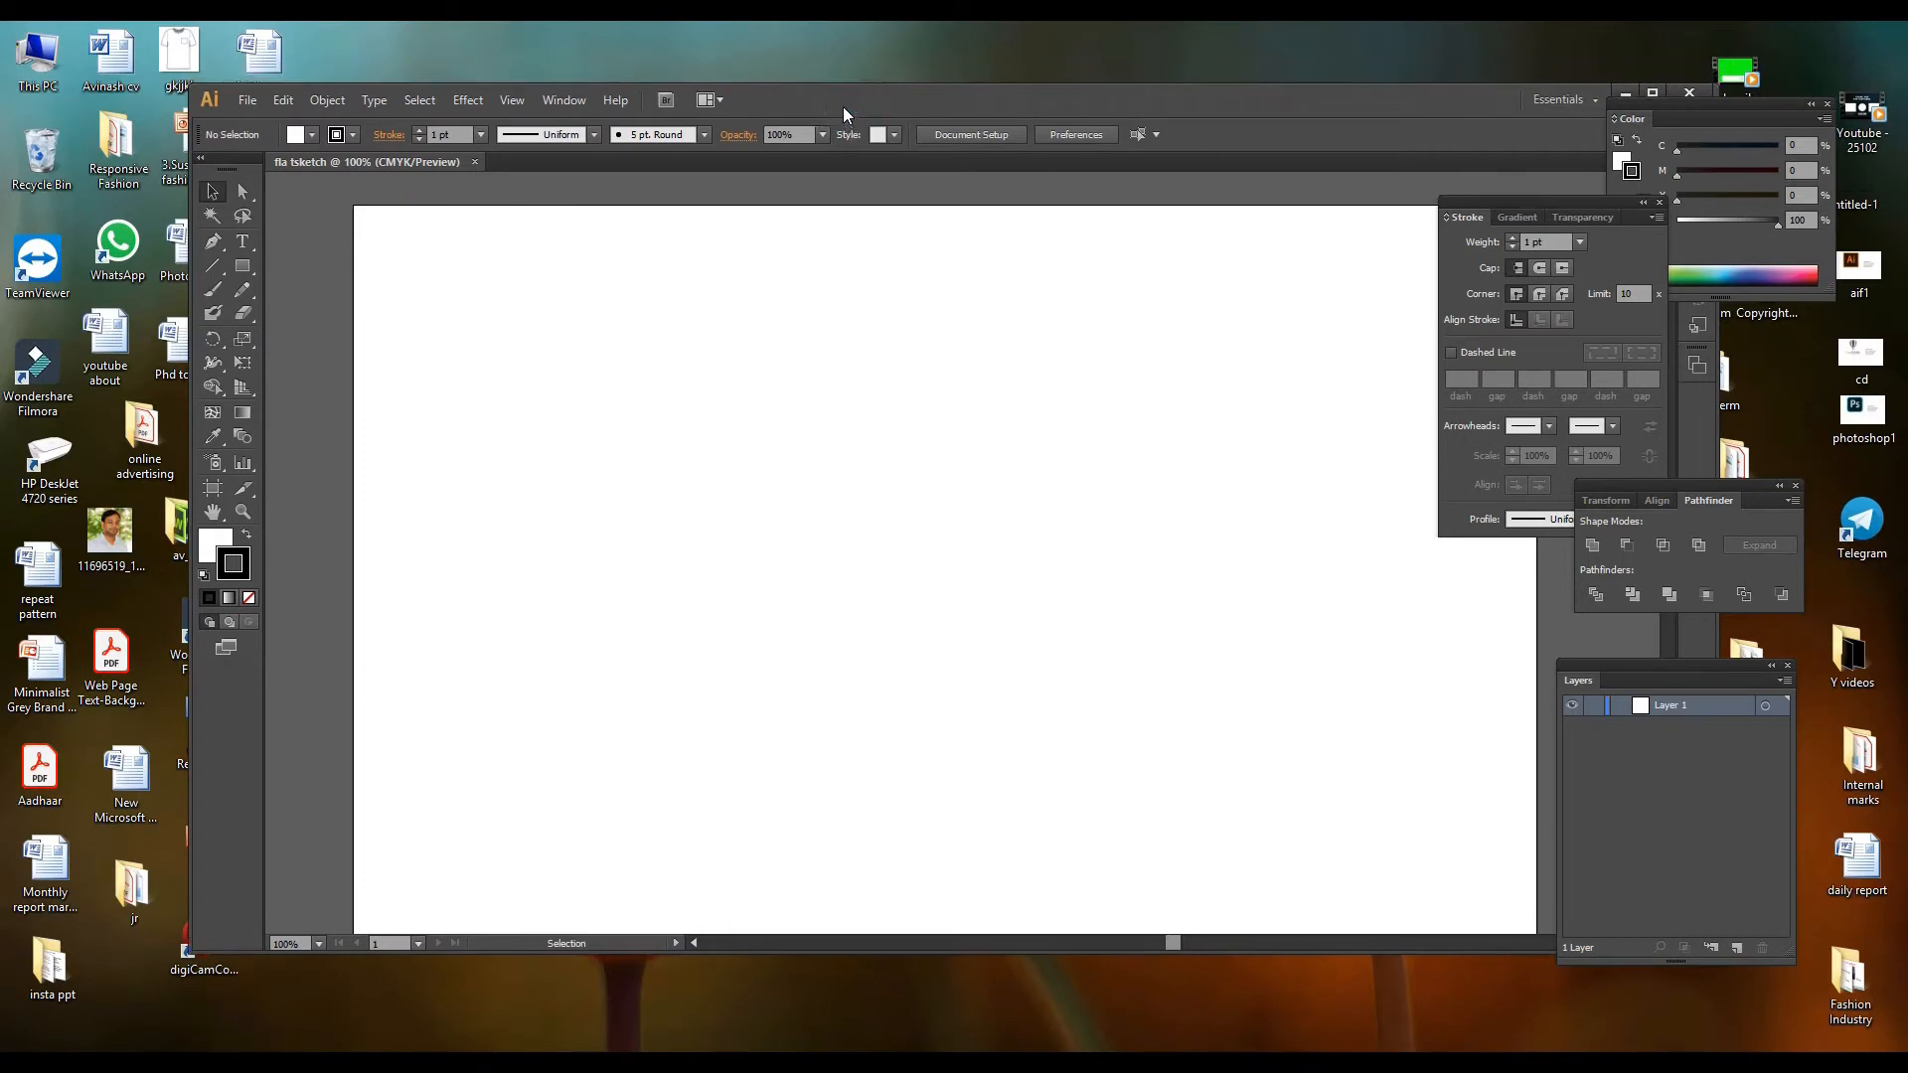
drag(161, 46, 920, 480)
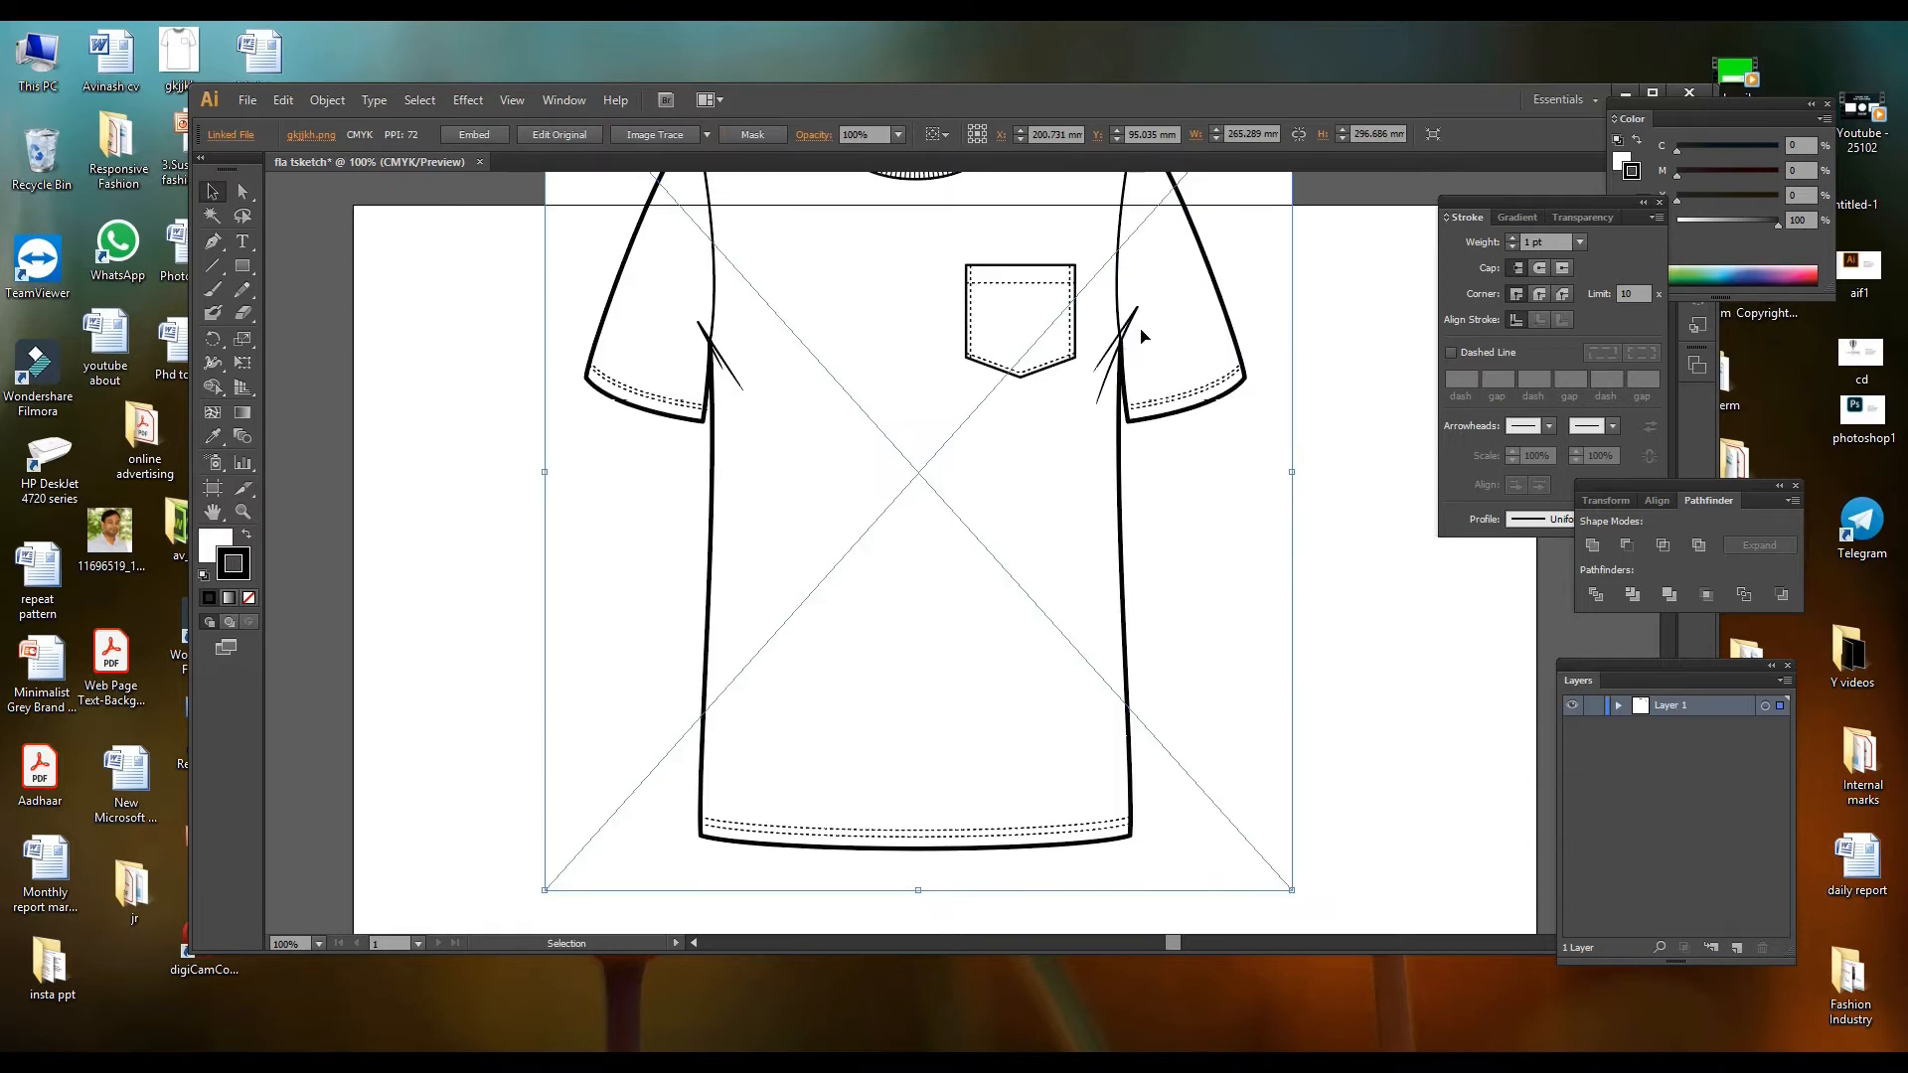
click(1654, 92)
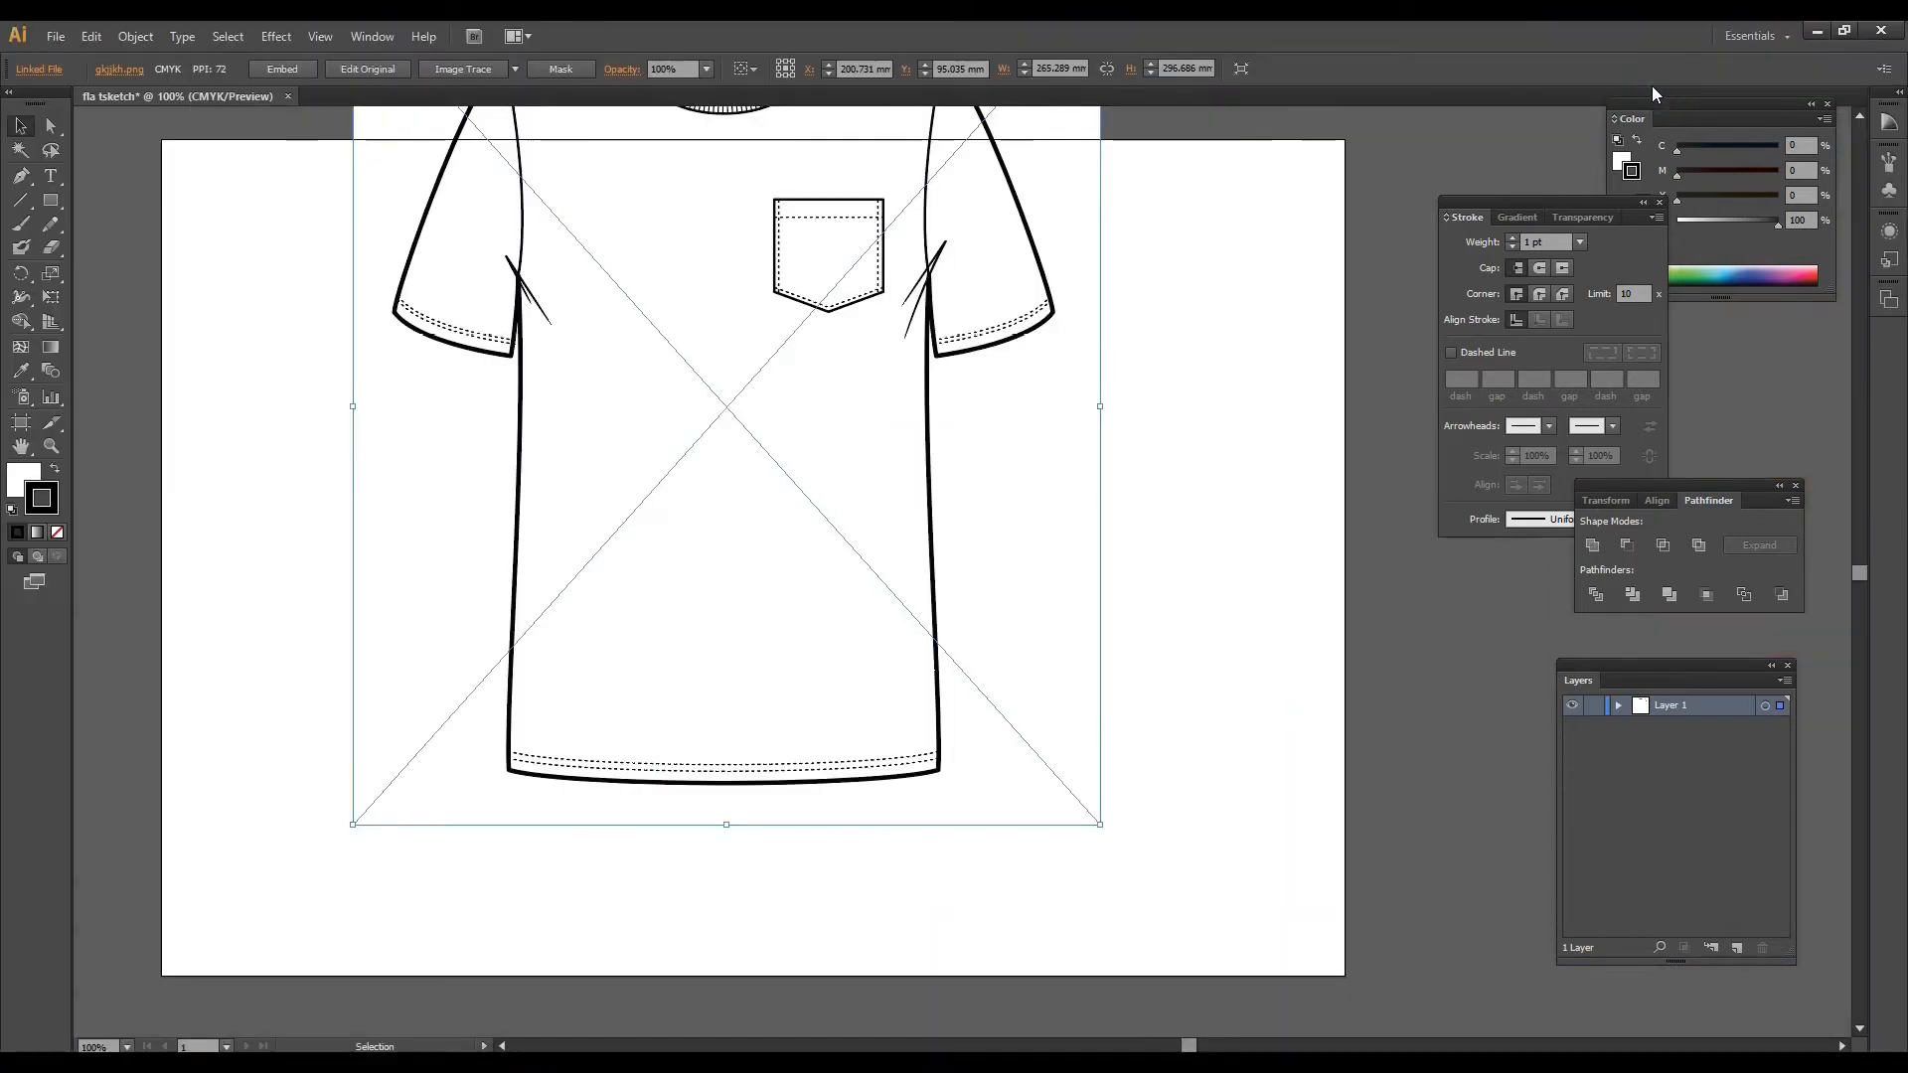
drag(673, 391, 691, 535)
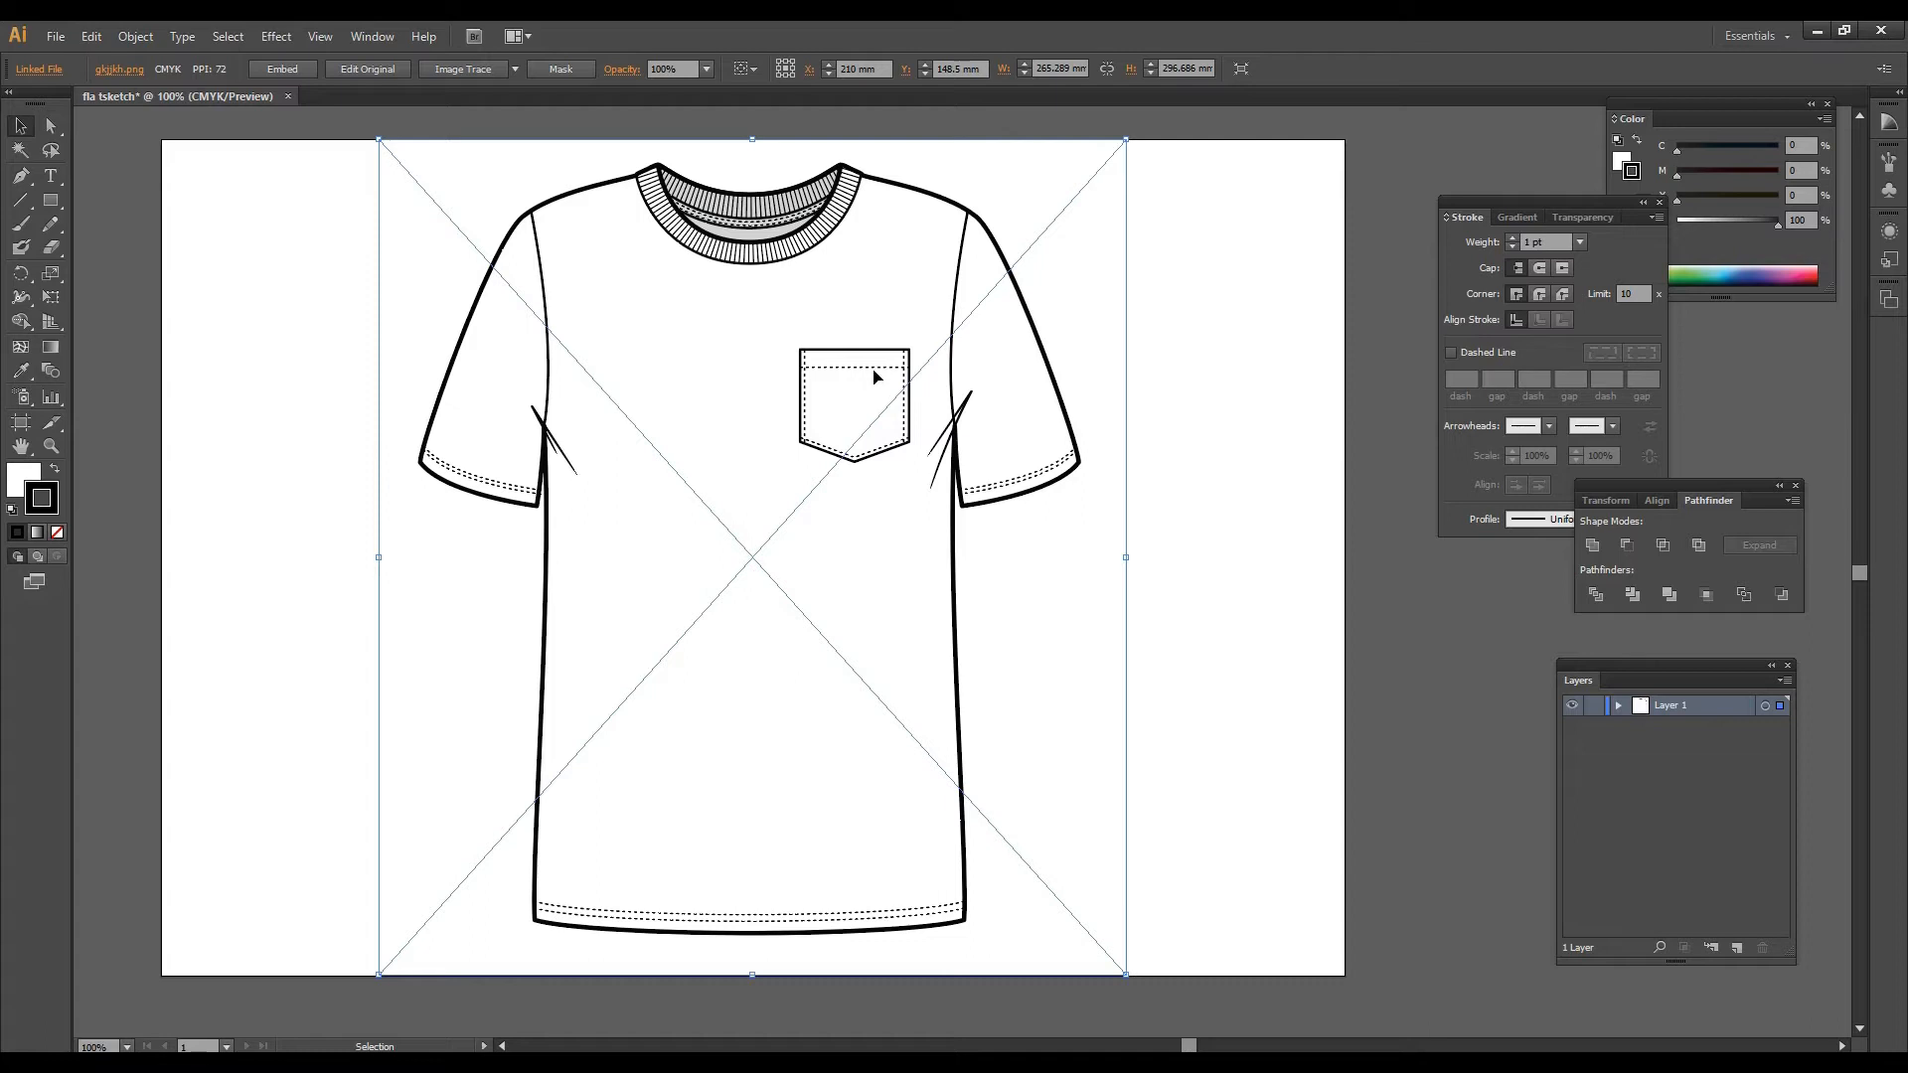
click(1138, 402)
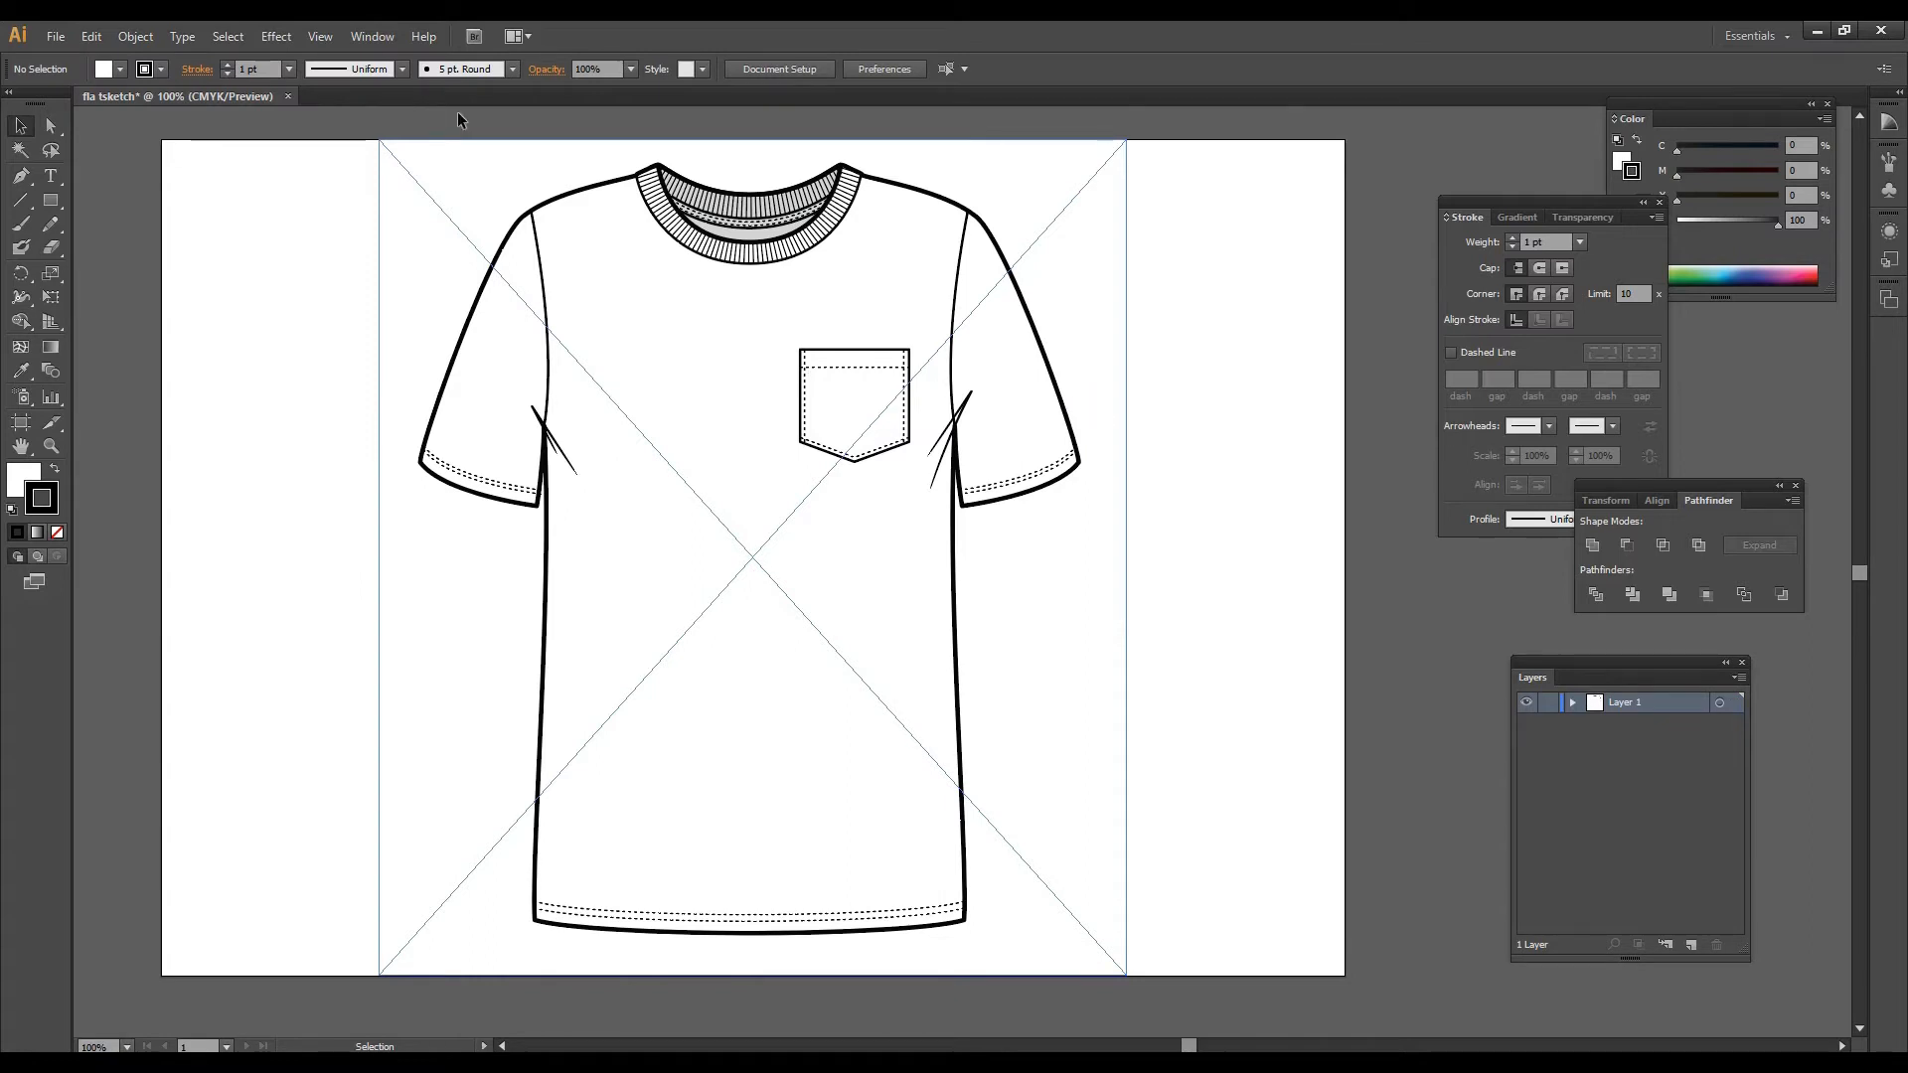
click(386, 38)
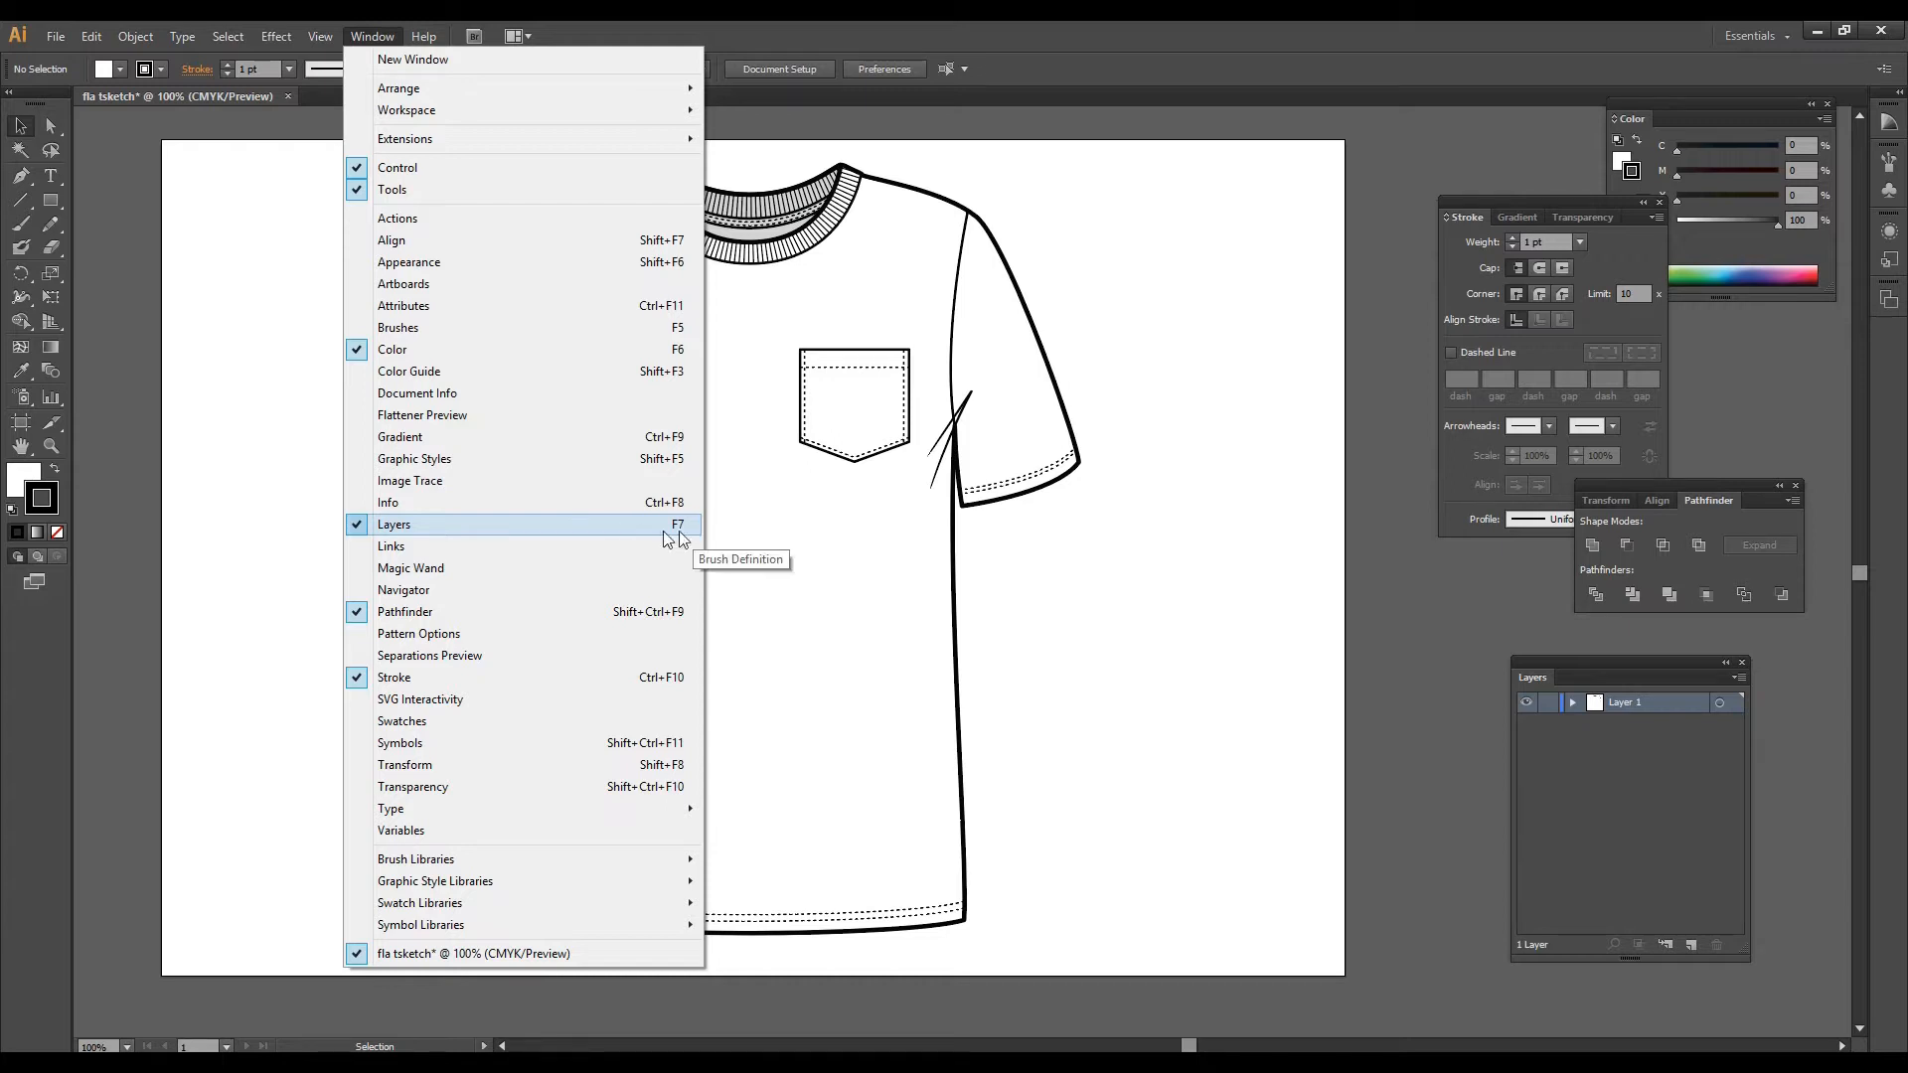
click(1595, 672)
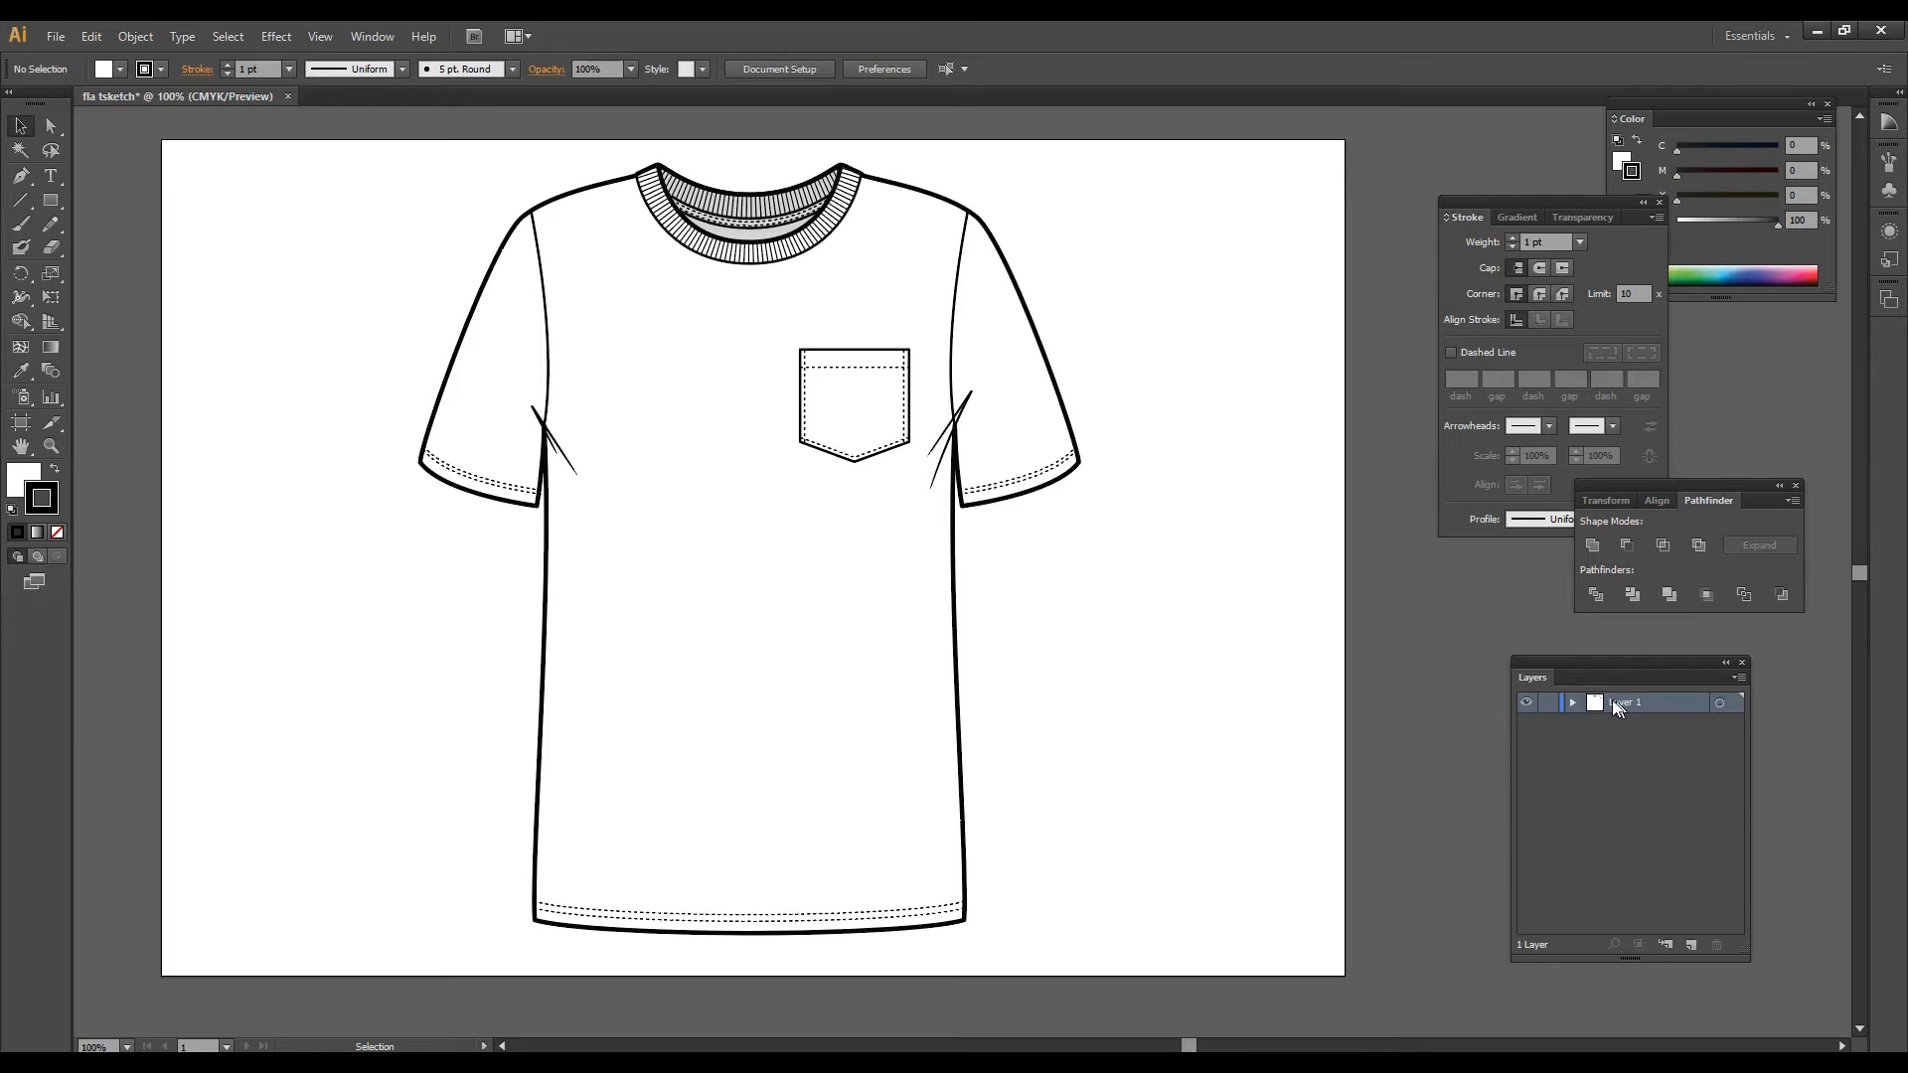
Step: Reduce the placed T-shirt image's opacity to 40%
click(740, 422)
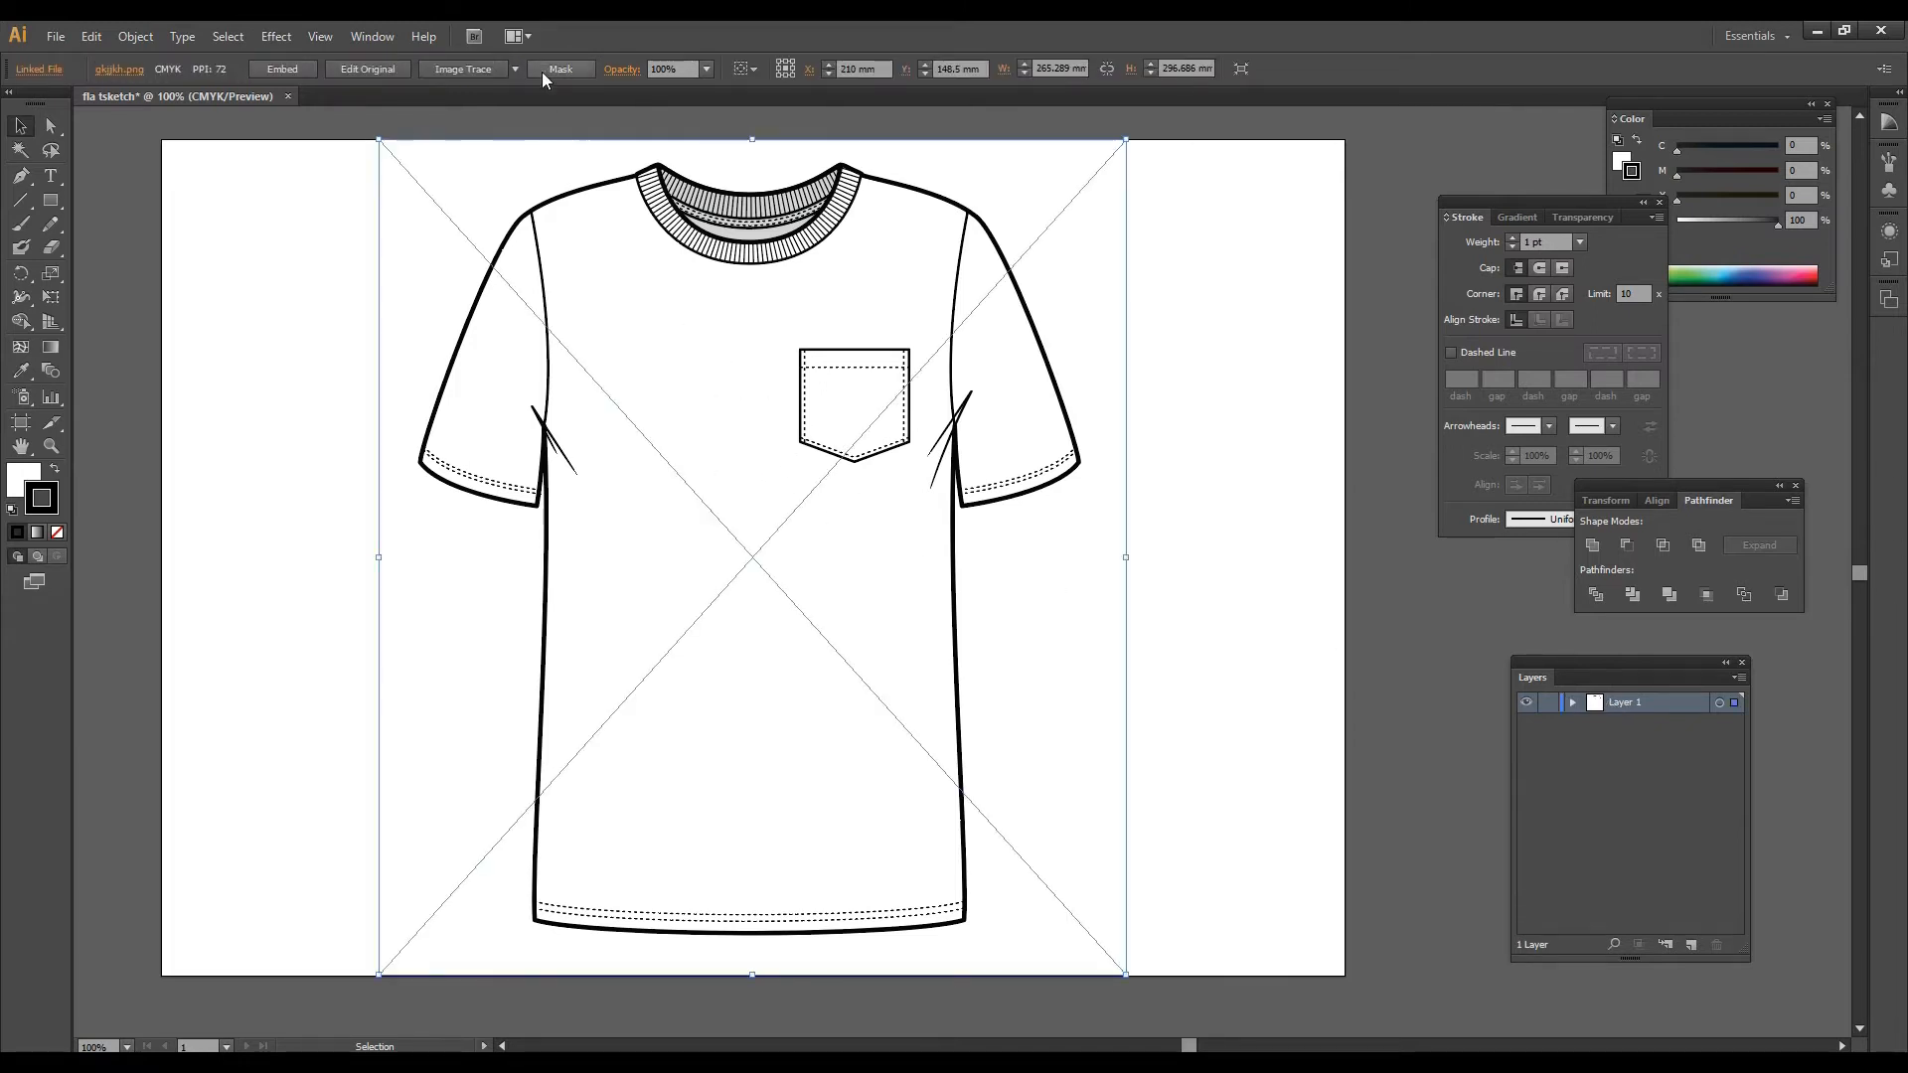
click(707, 69)
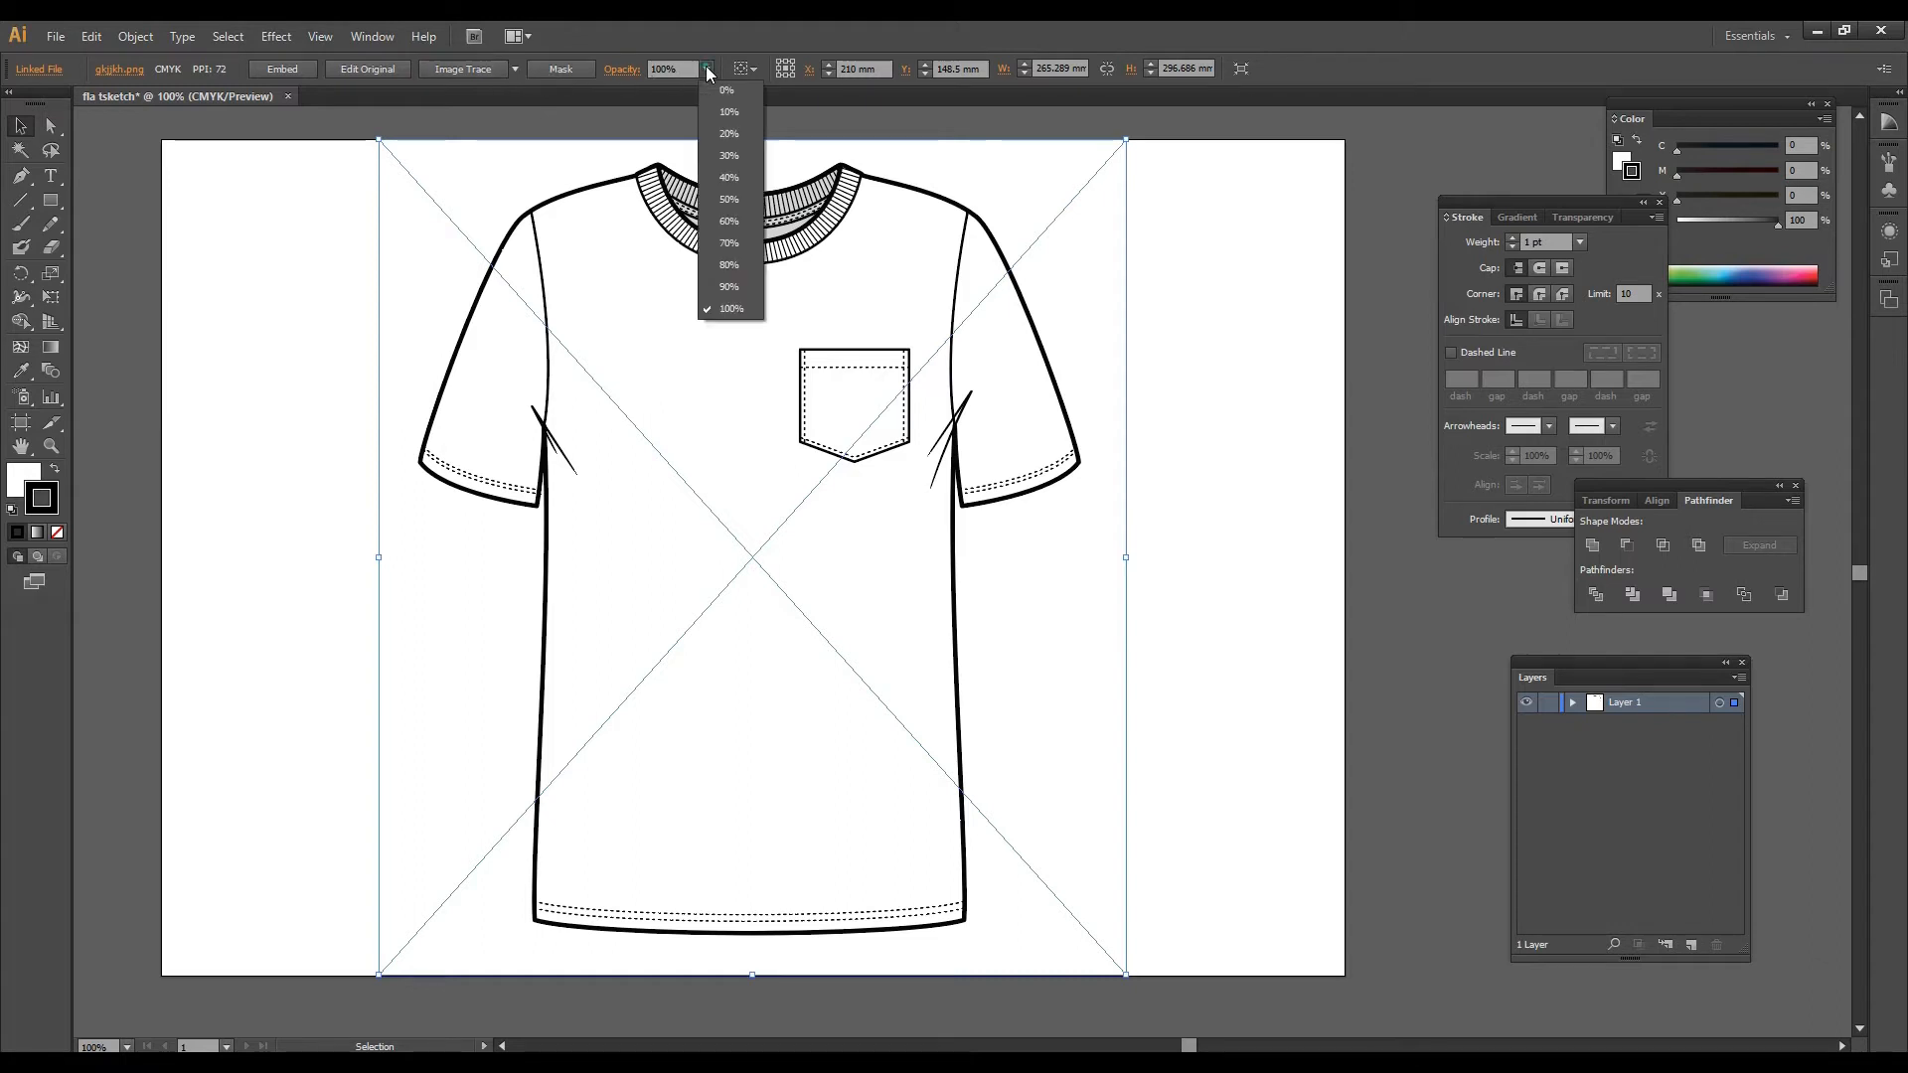
click(729, 178)
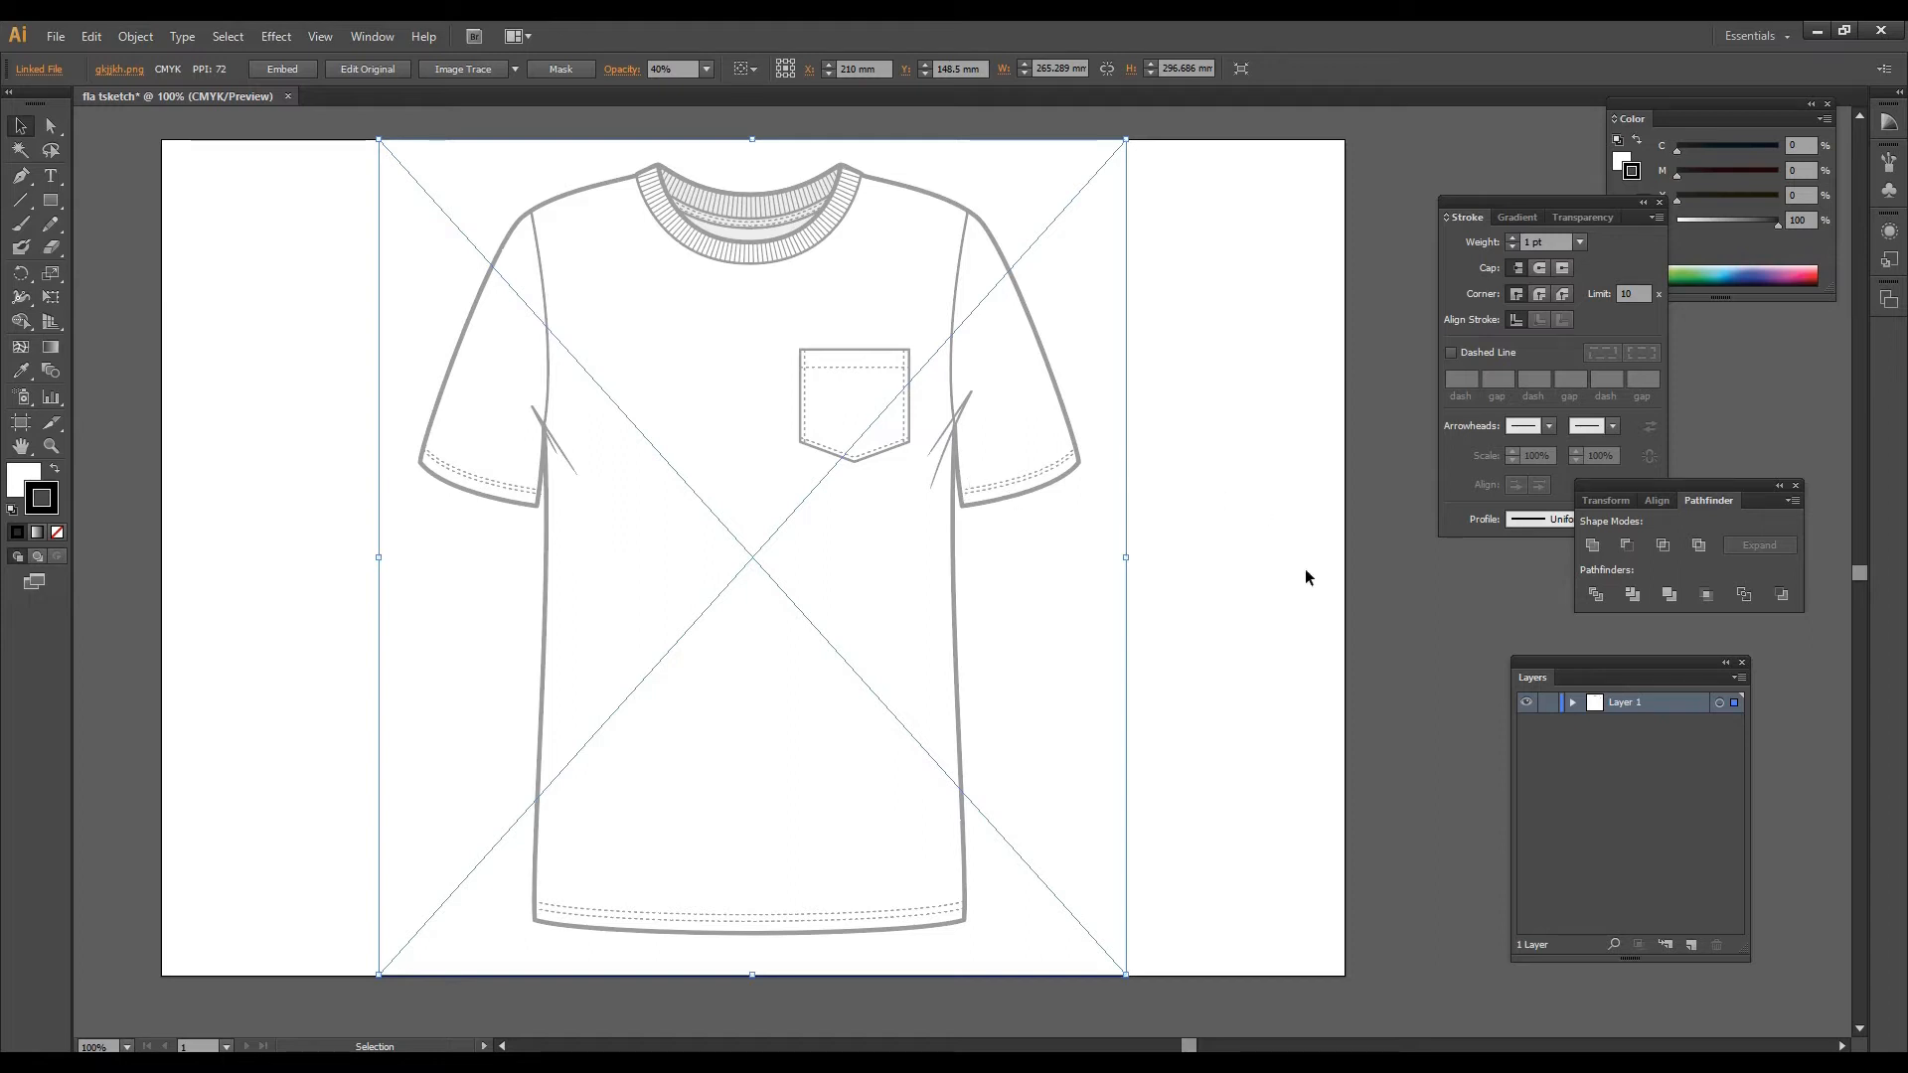
Step: Add a layer named "flat sketch" above the image layer and lock Layer 1
click(1693, 946)
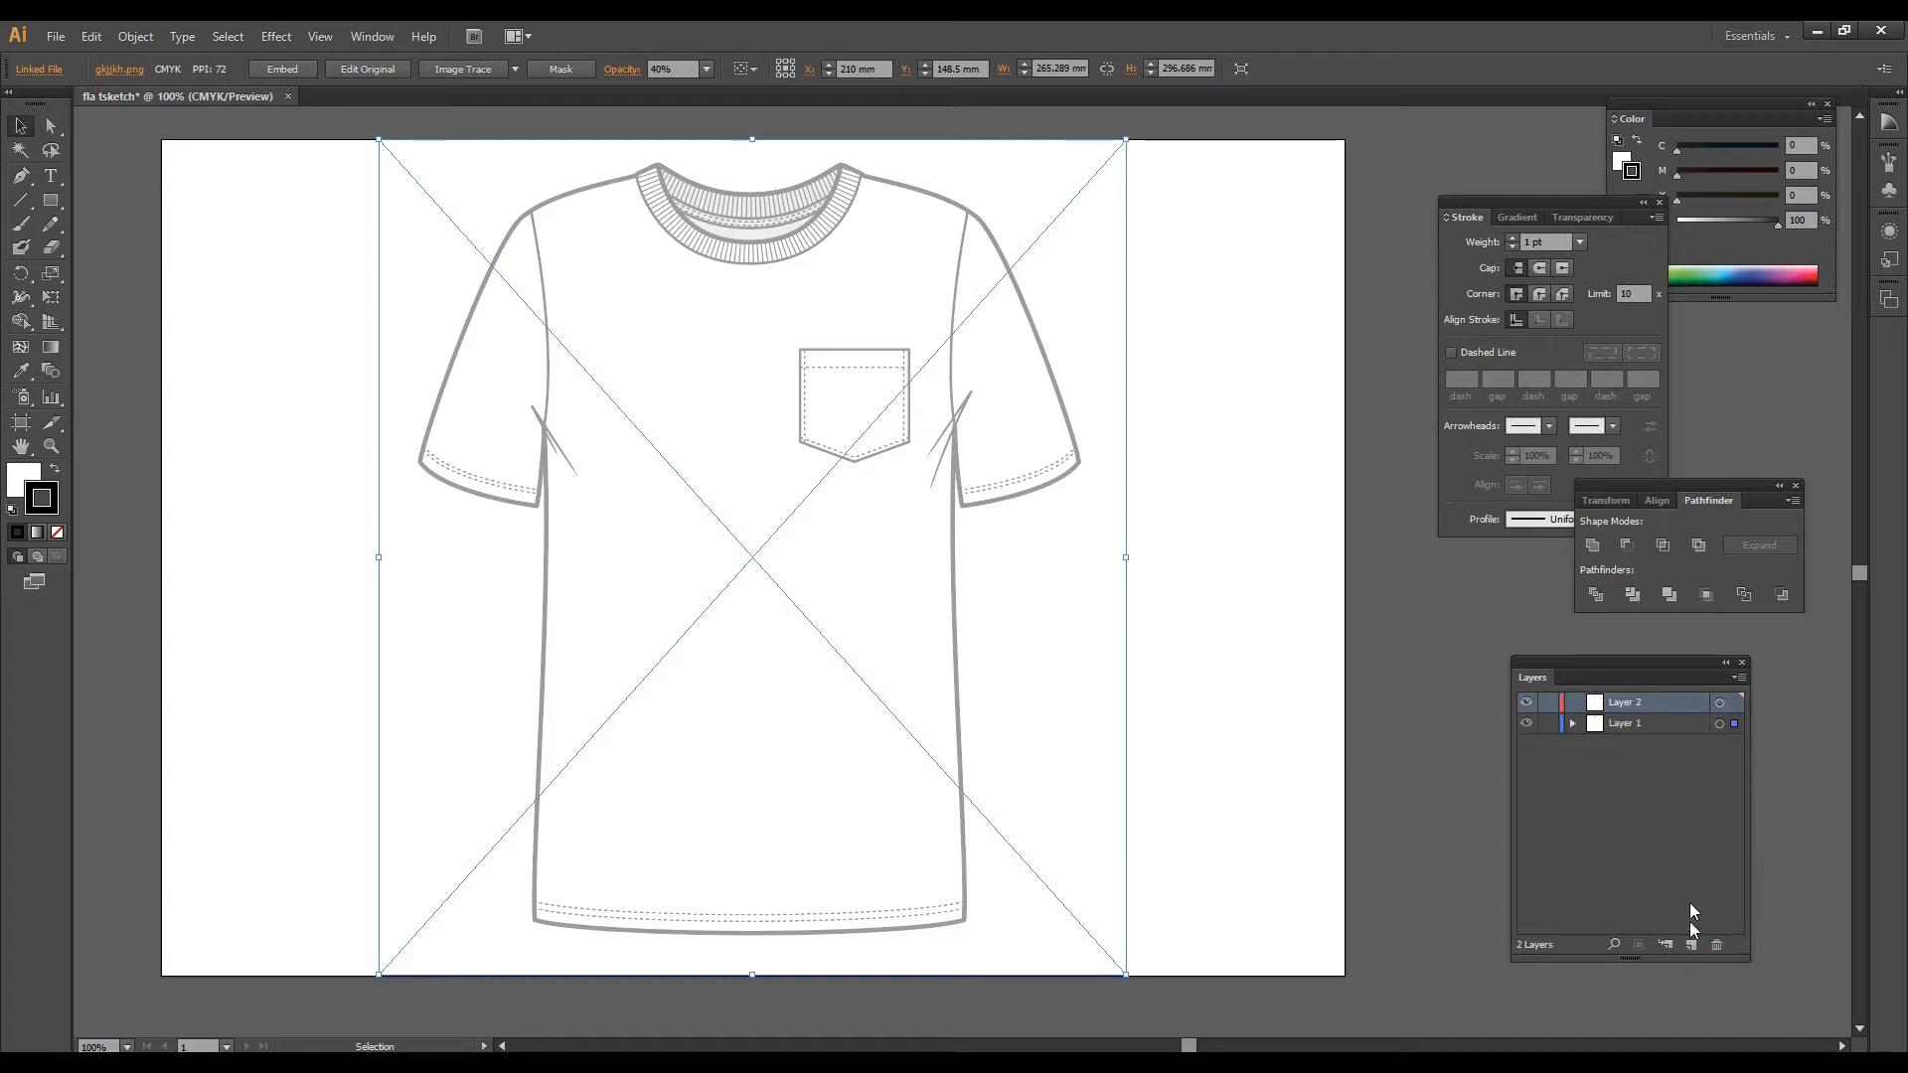
double_click(1636, 700)
text(flat sketch)
key(Return)
click(1548, 723)
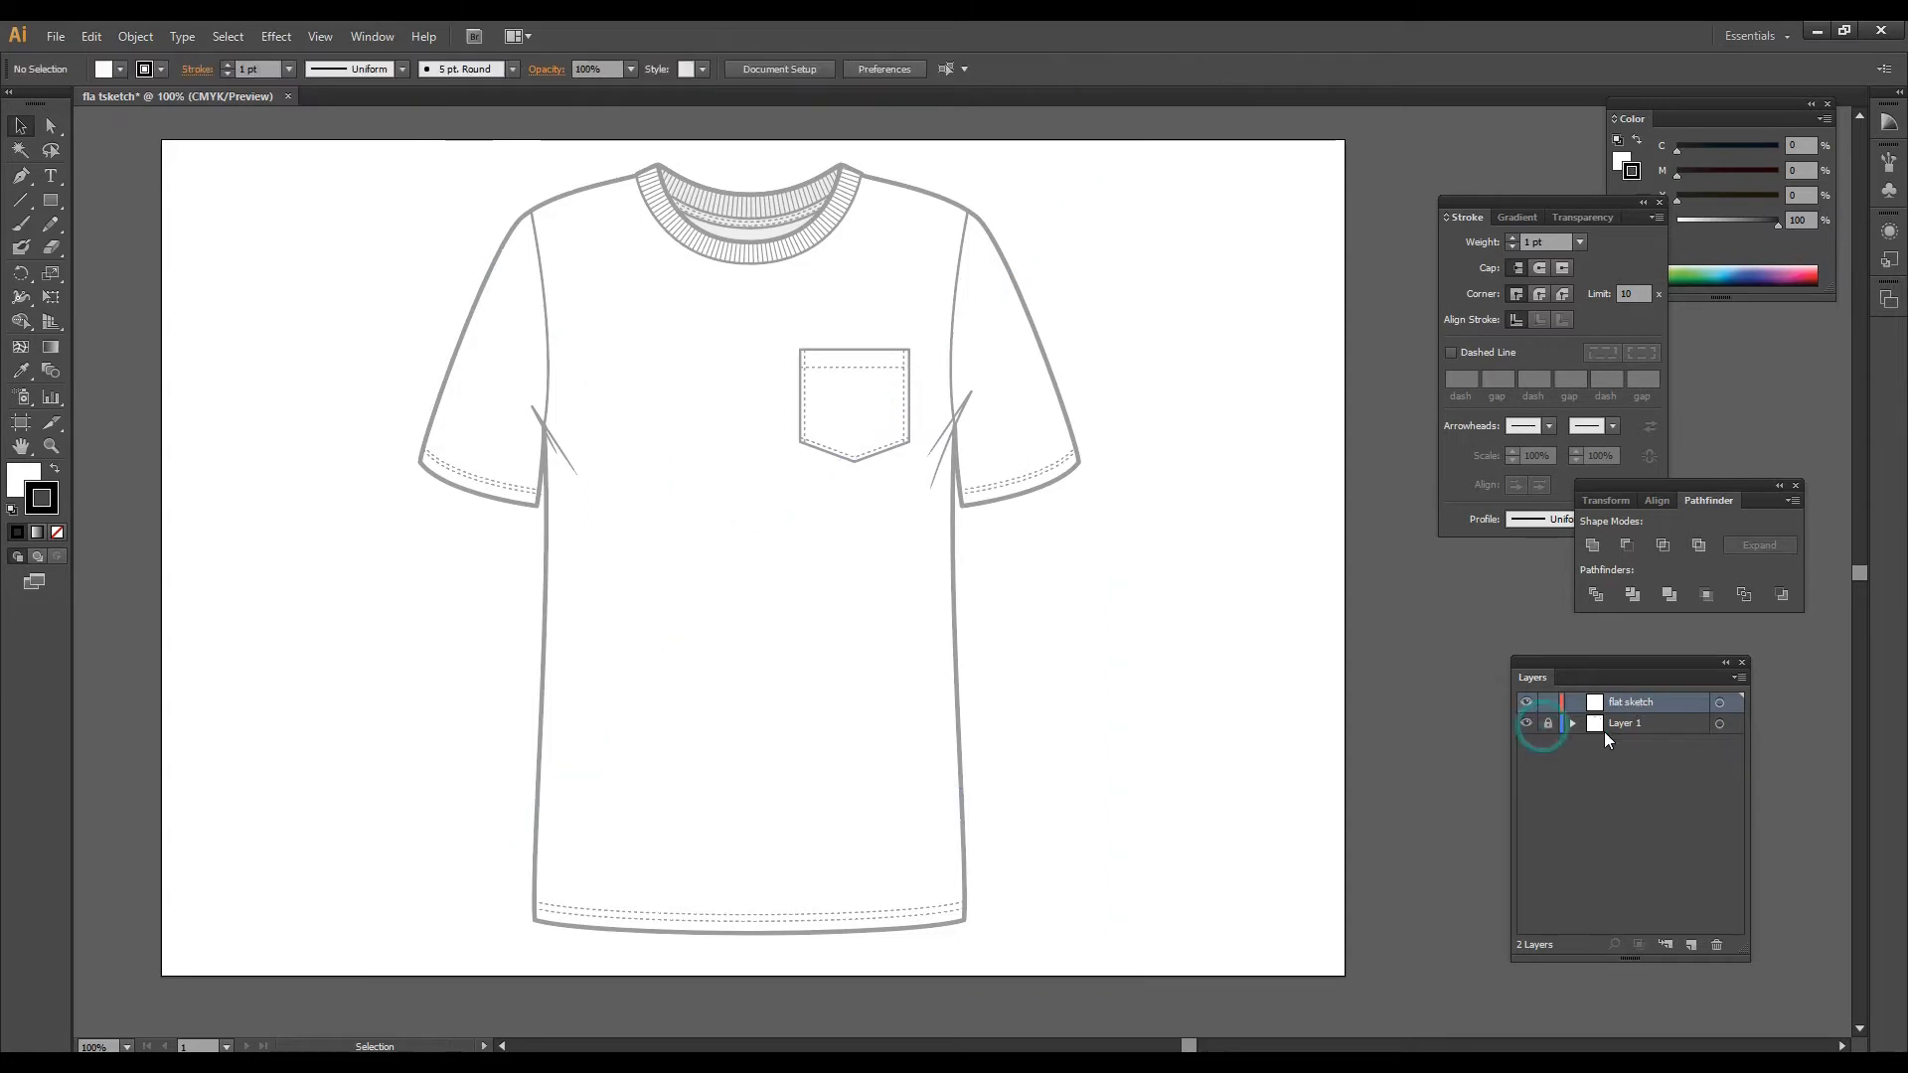
click(1550, 726)
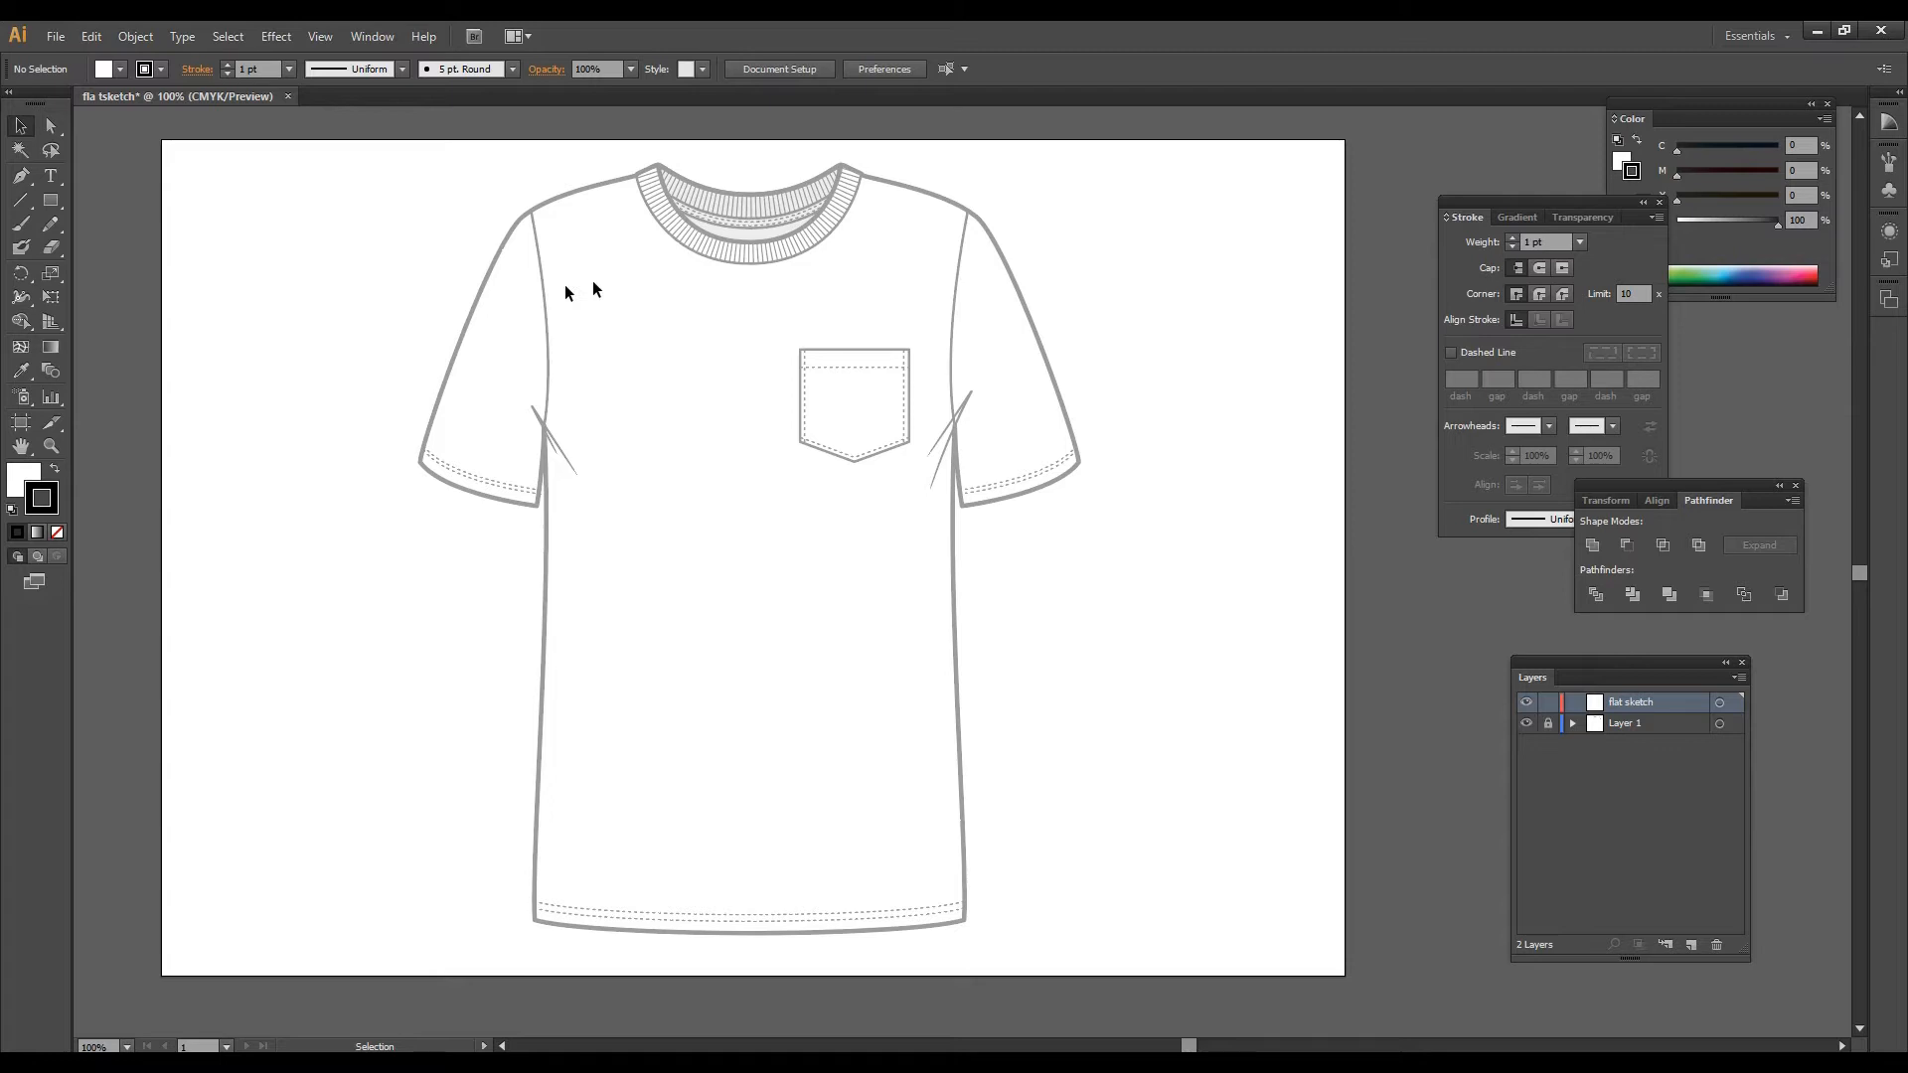
Step: Activate the Pen tool and set the fill to none, keeping the black stroke
scroll(596, 290, right, 1)
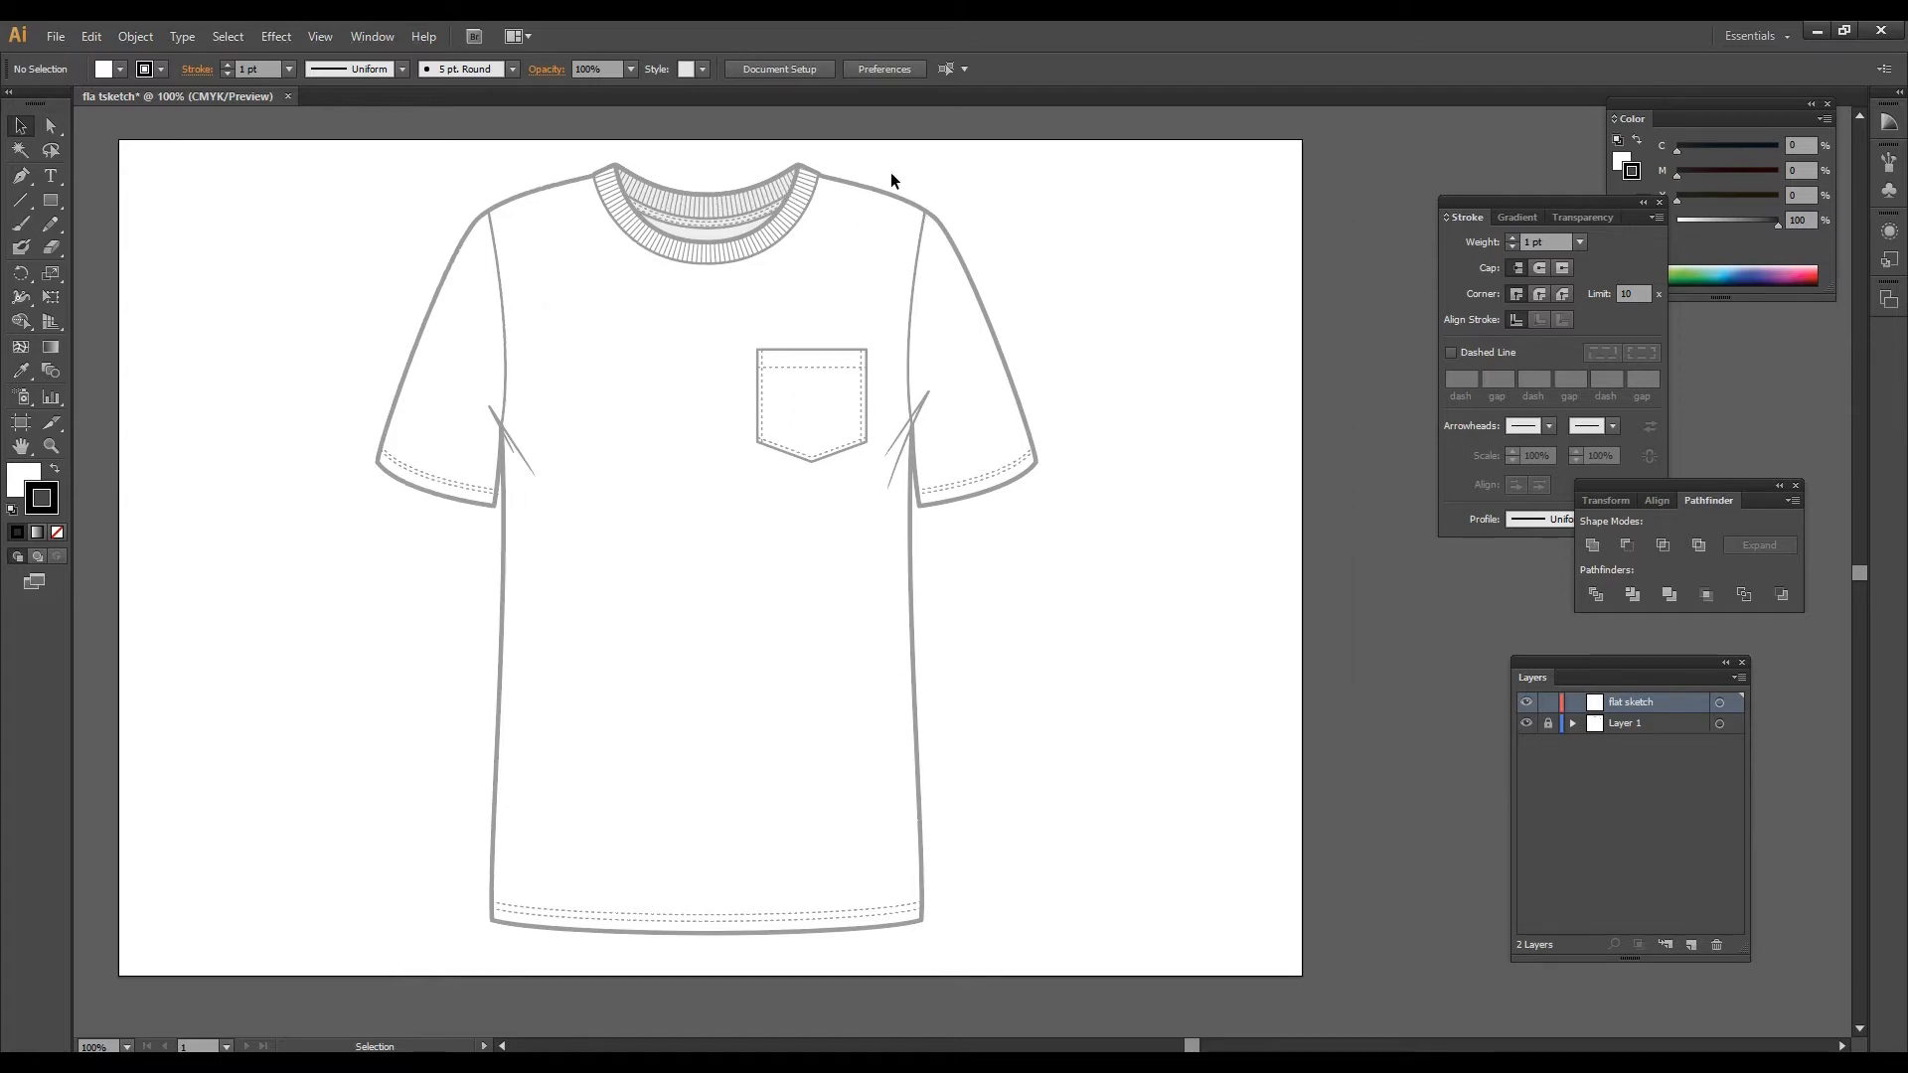
scroll(890, 174, up, 1)
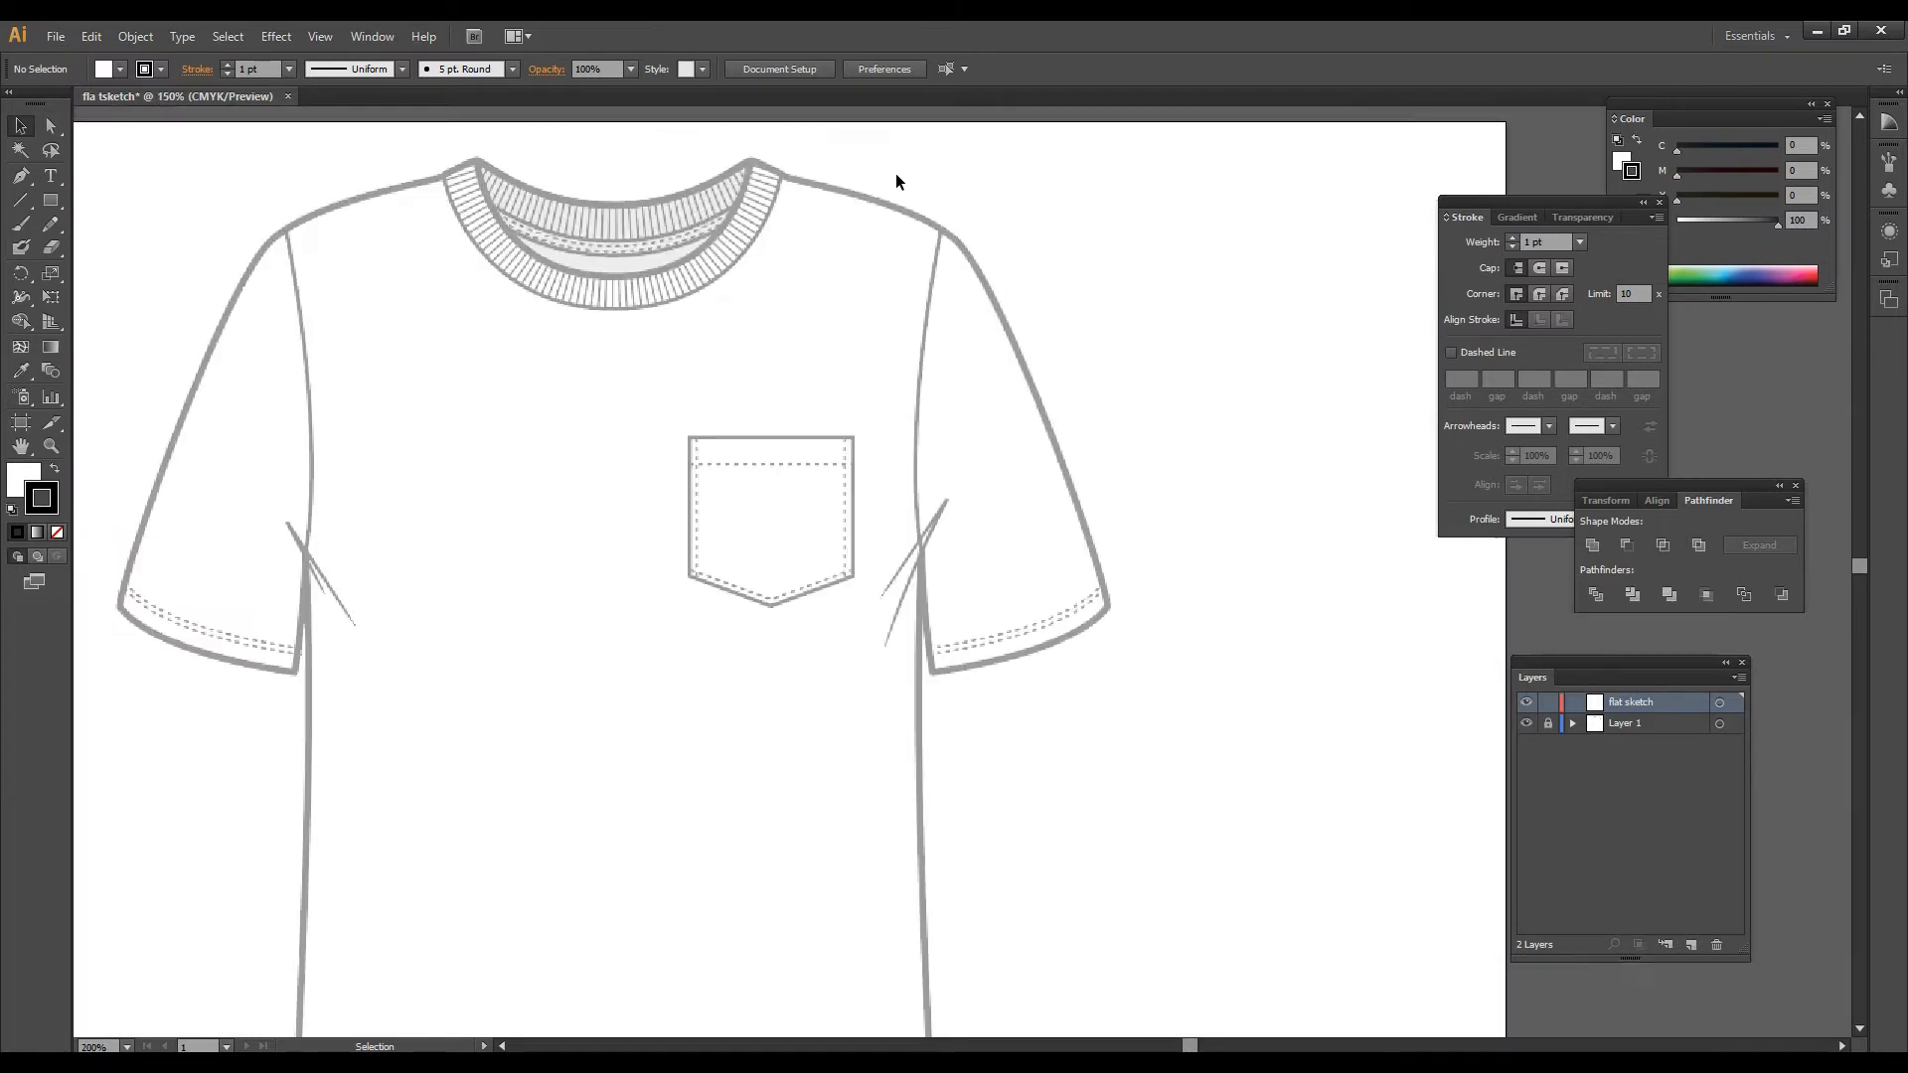
key(ctrl+equal)
click(14, 177)
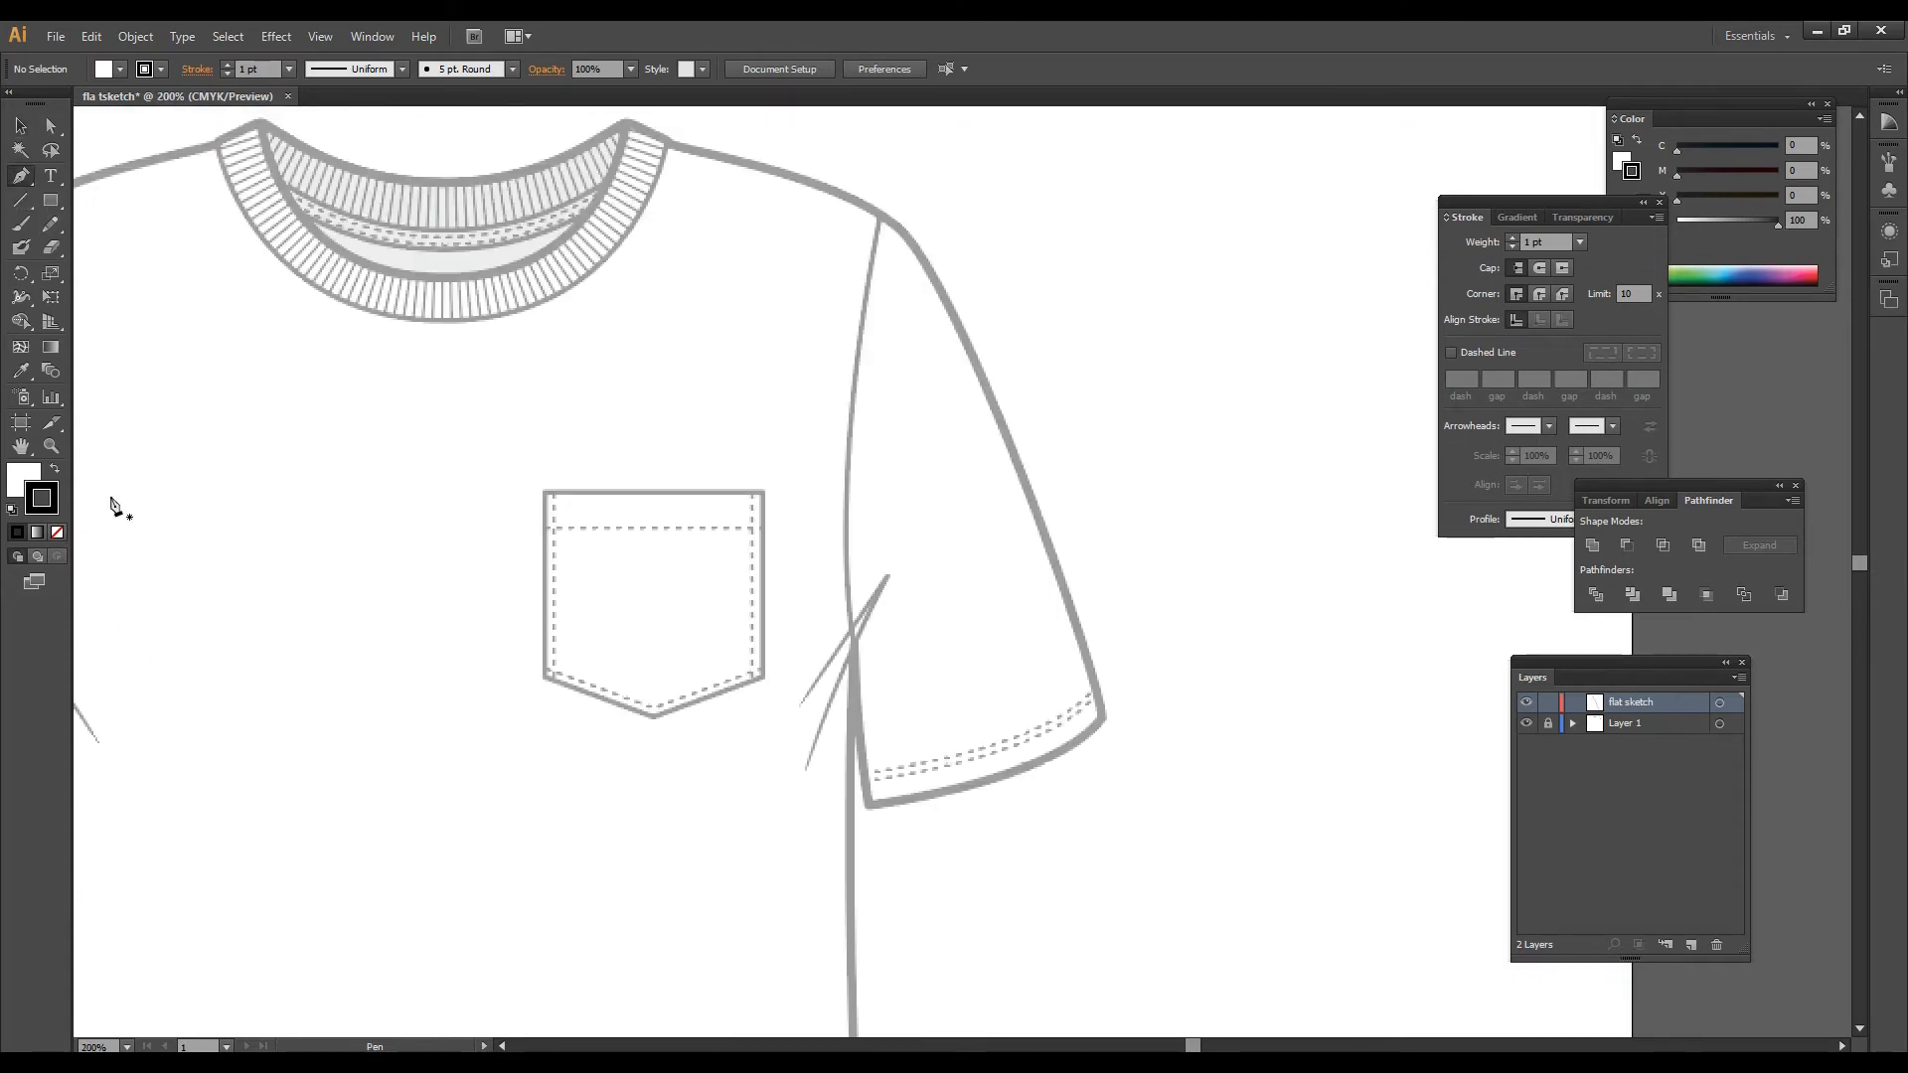
click(20, 475)
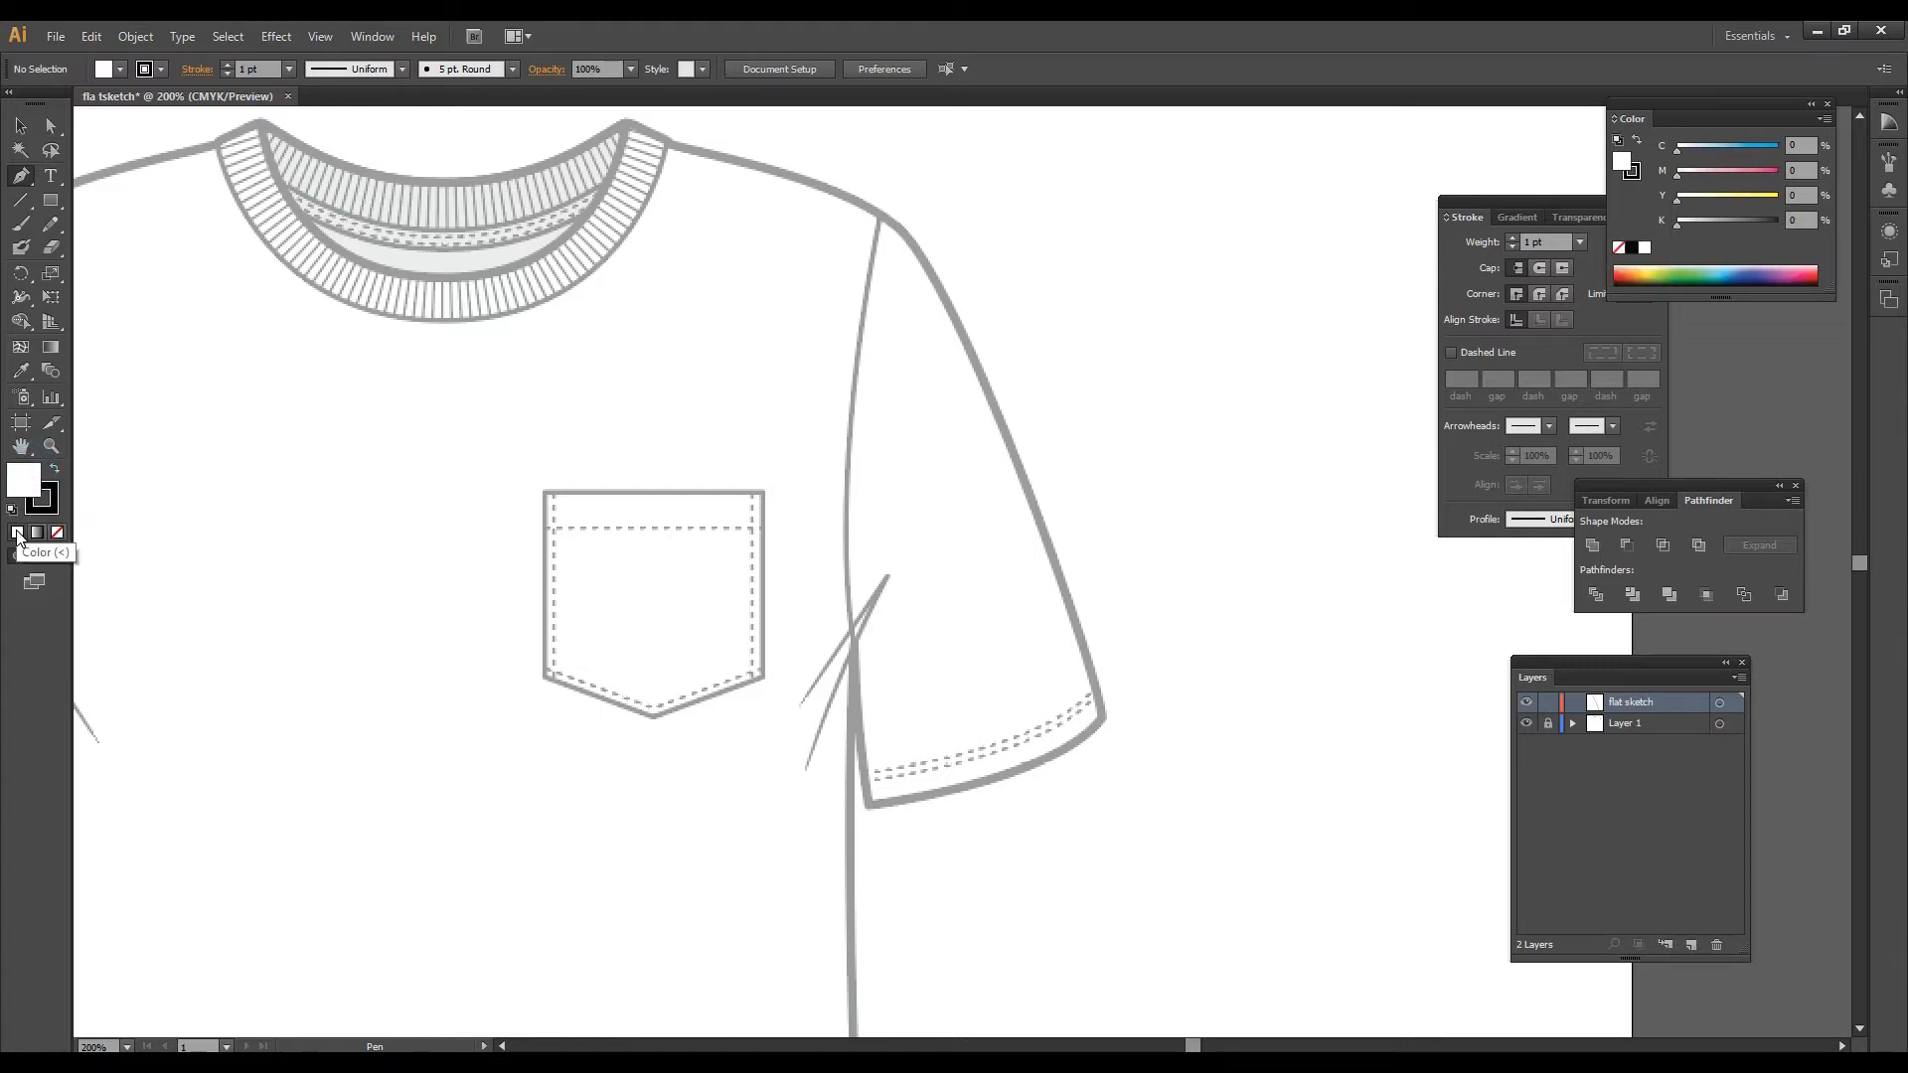
click(56, 533)
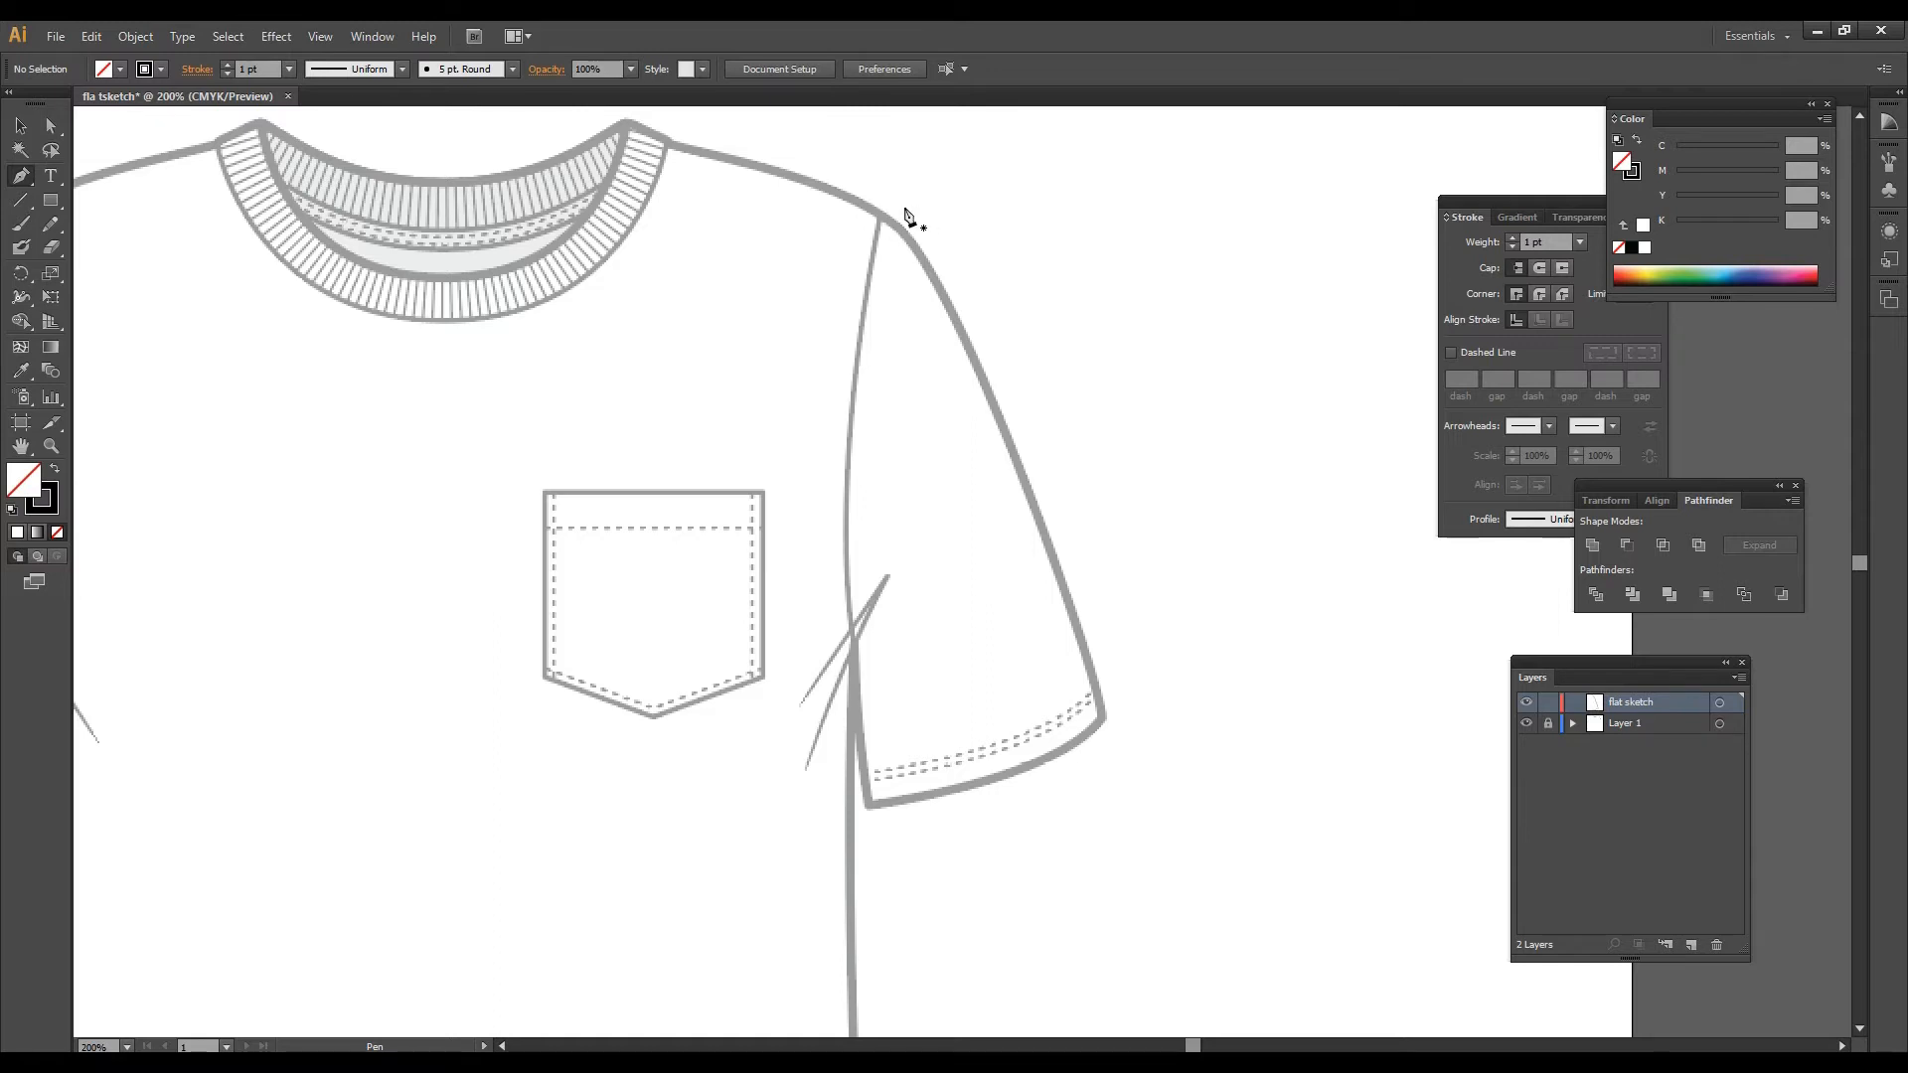
Step: Trace the sleeve on the pocket side as a closed Pen path about 46 mm wide and 104 mm high
click(880, 213)
drag(1019, 469, 1092, 680)
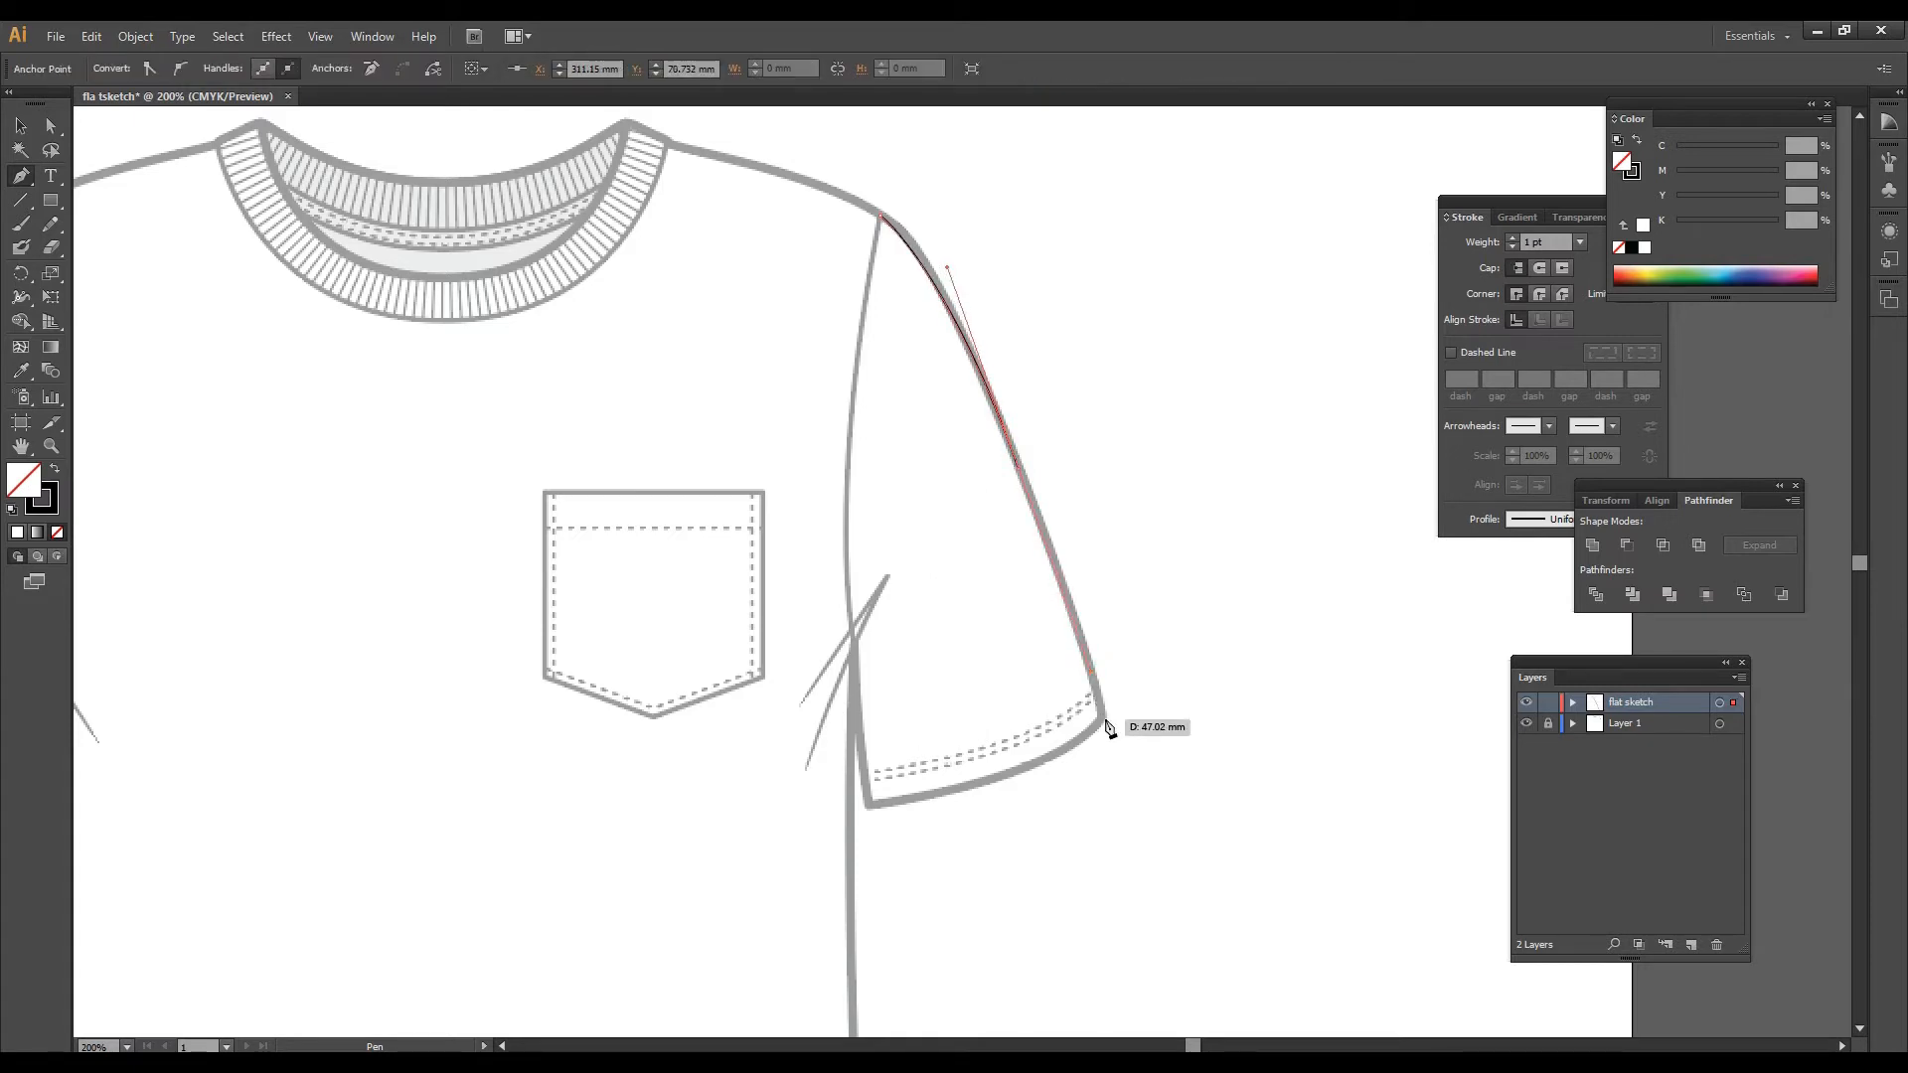
click(1105, 718)
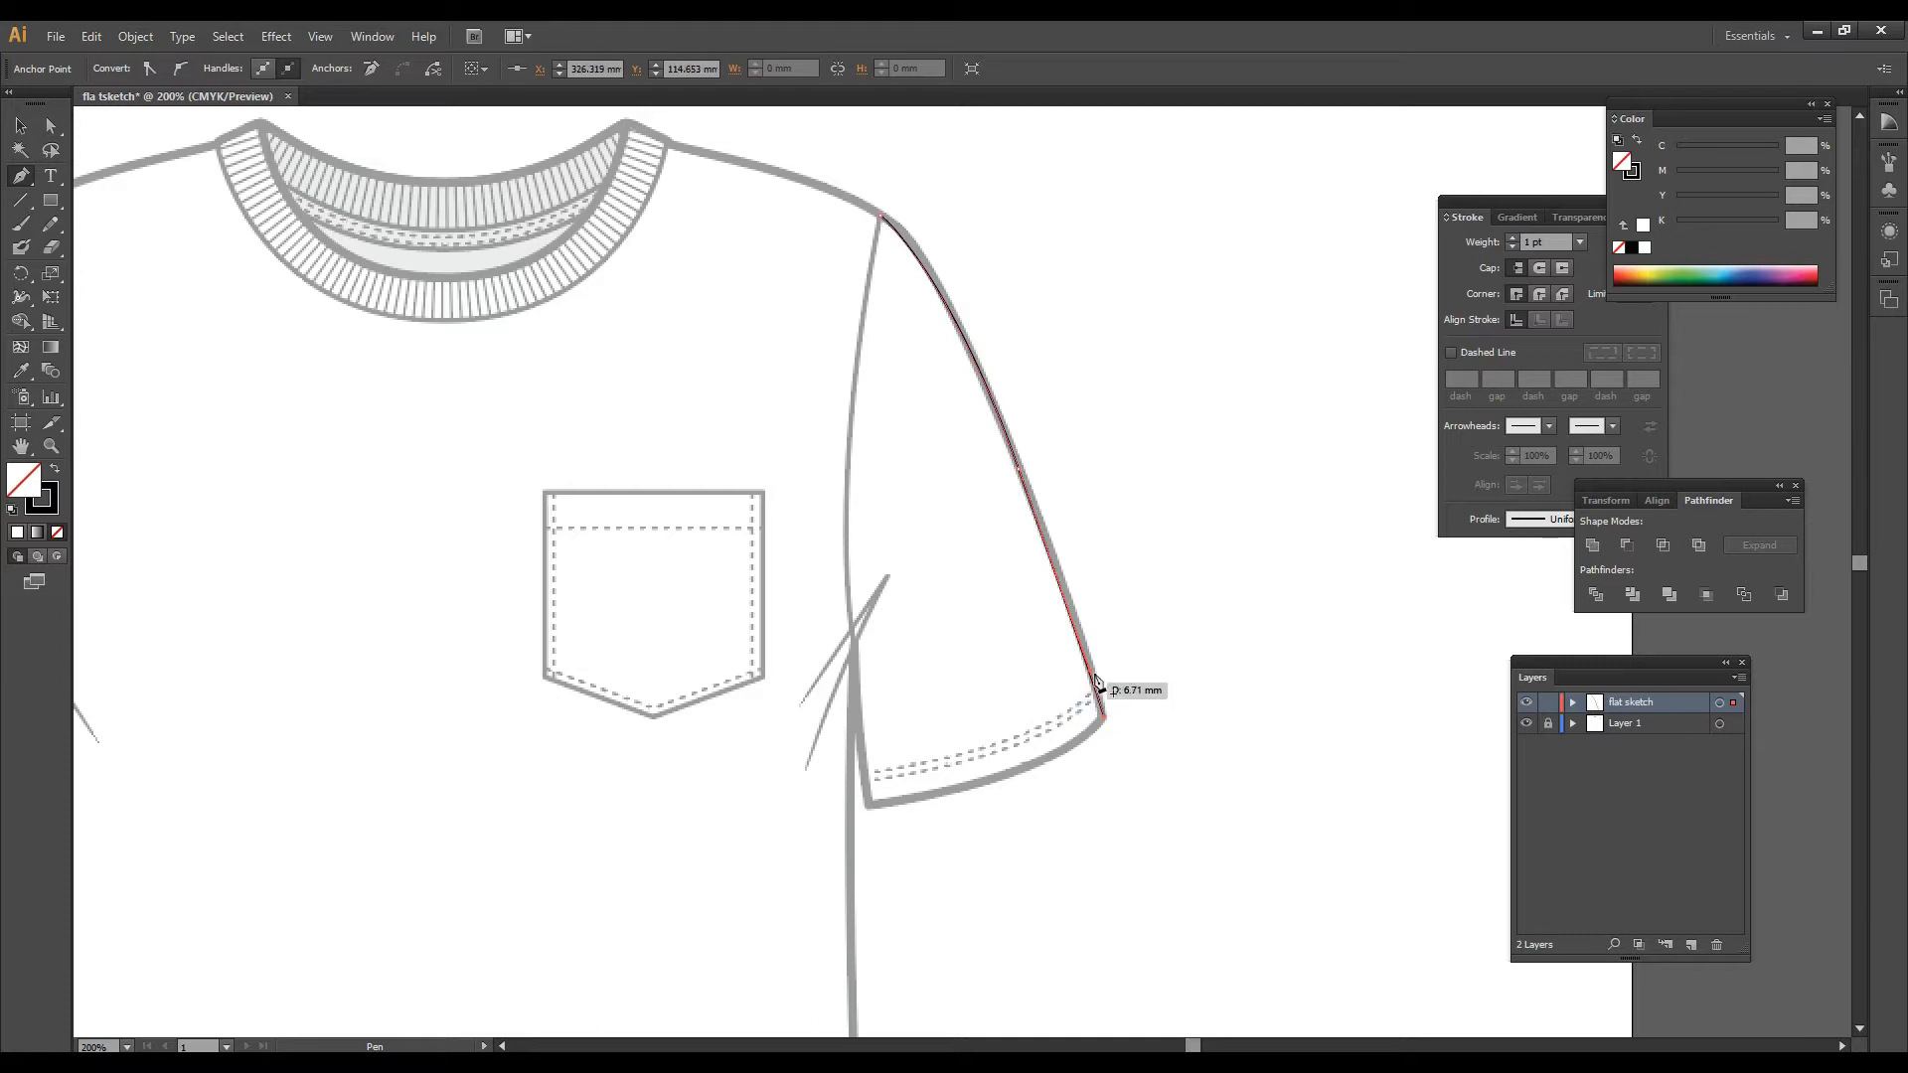
click(867, 807)
drag(868, 807, 701, 818)
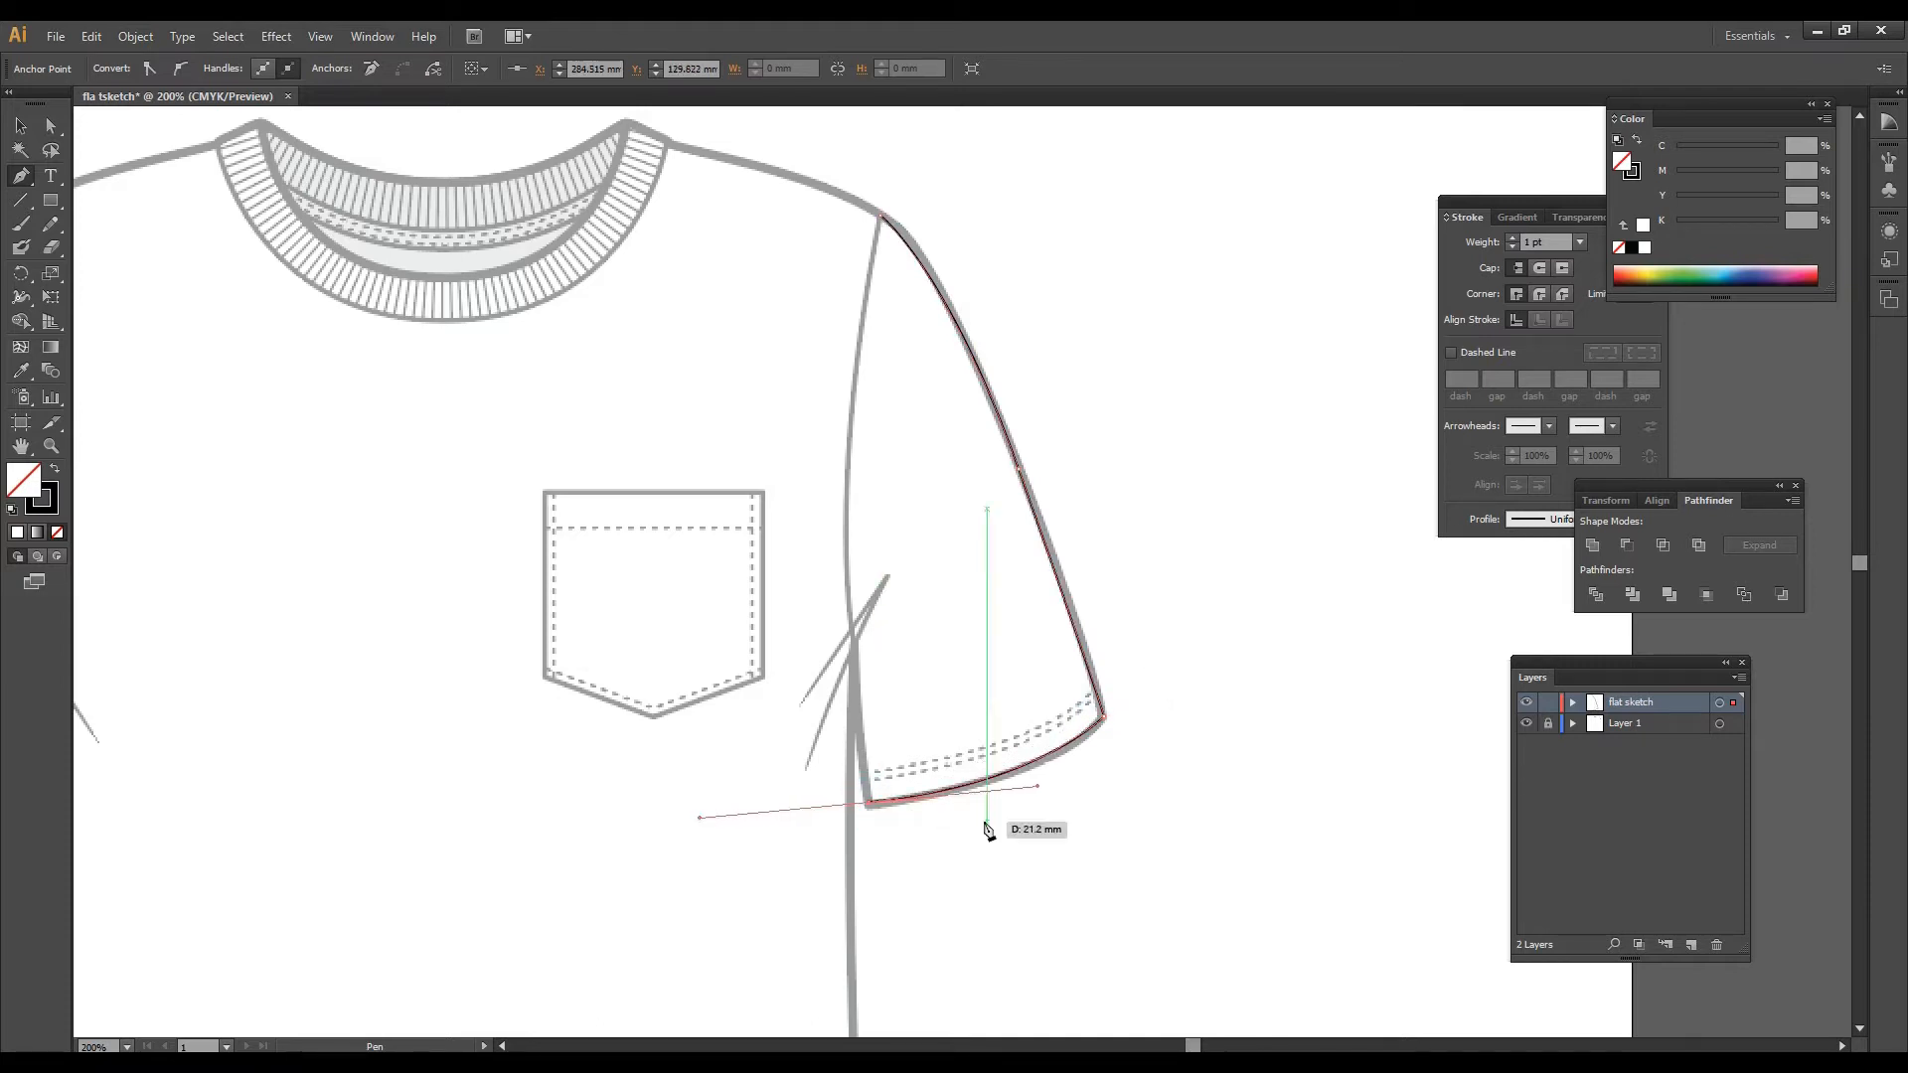
click(874, 807)
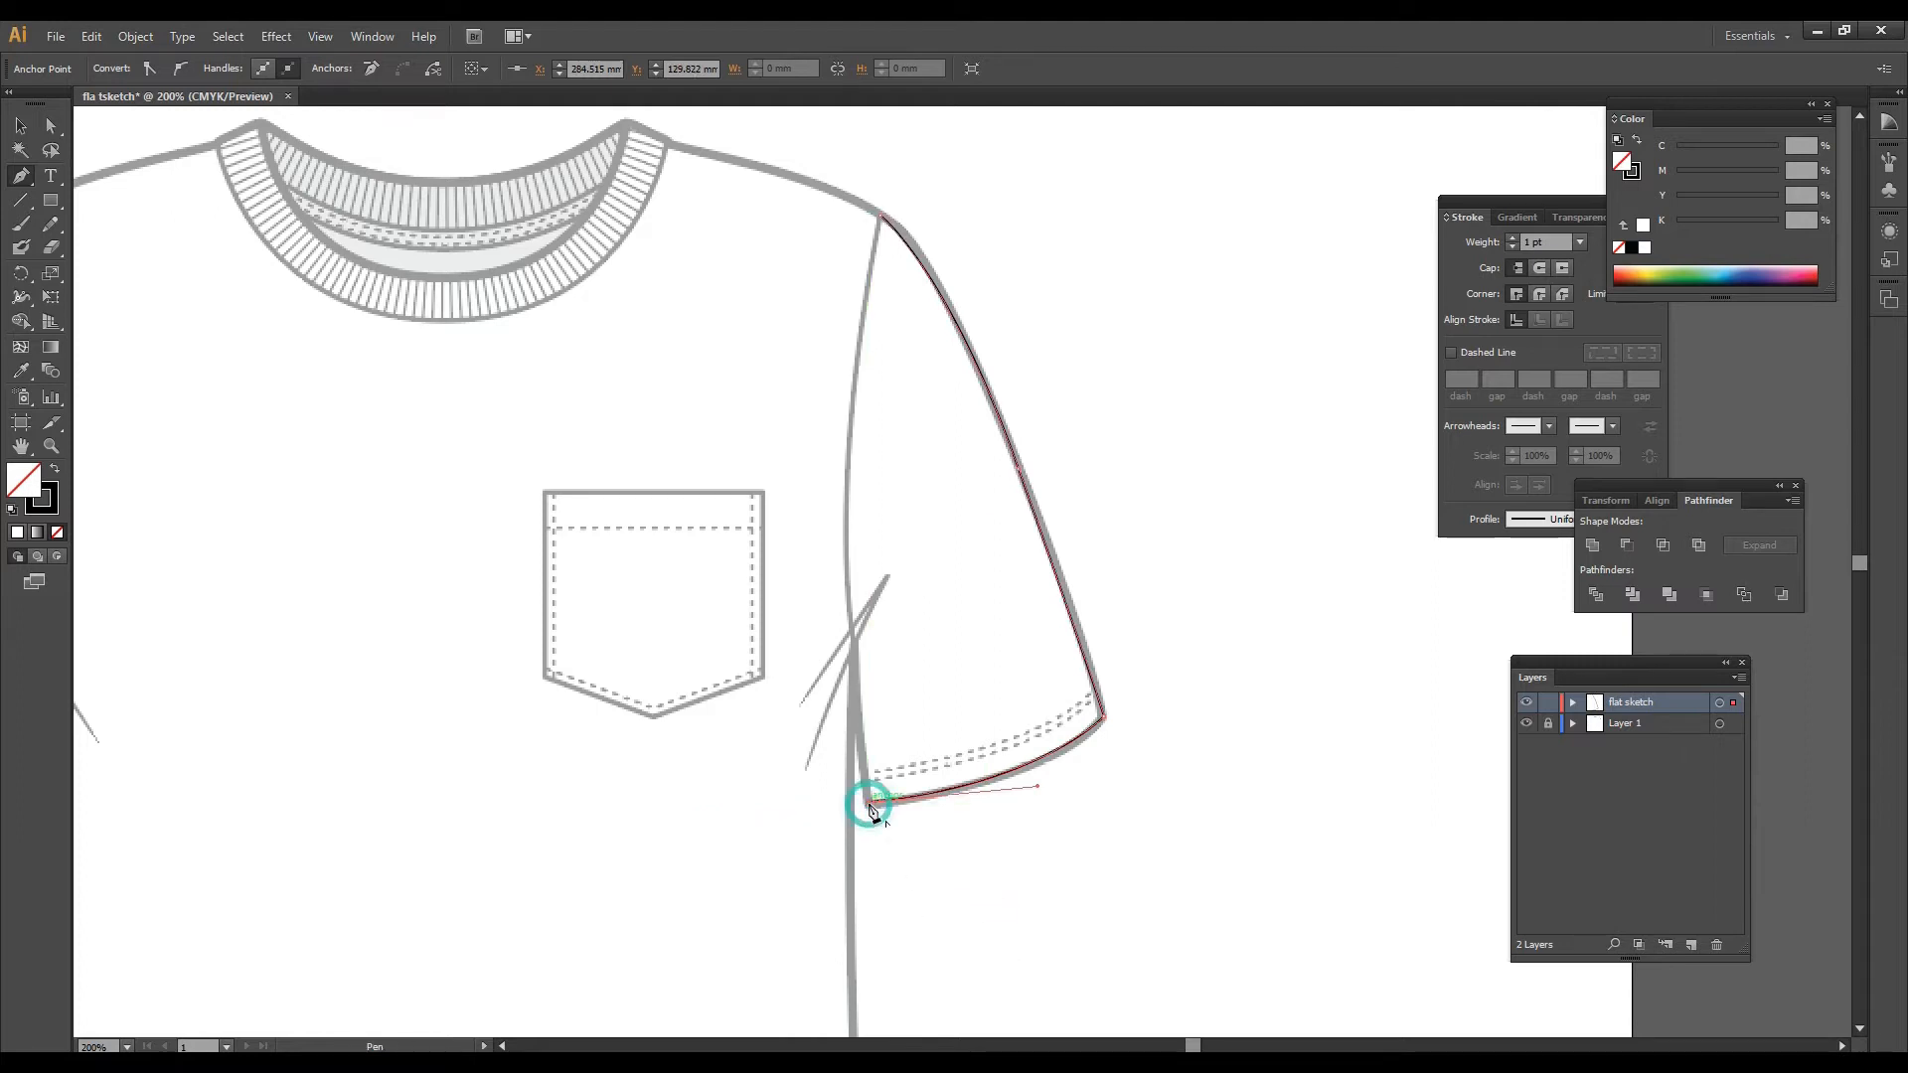
click(846, 544)
drag(848, 510, 850, 467)
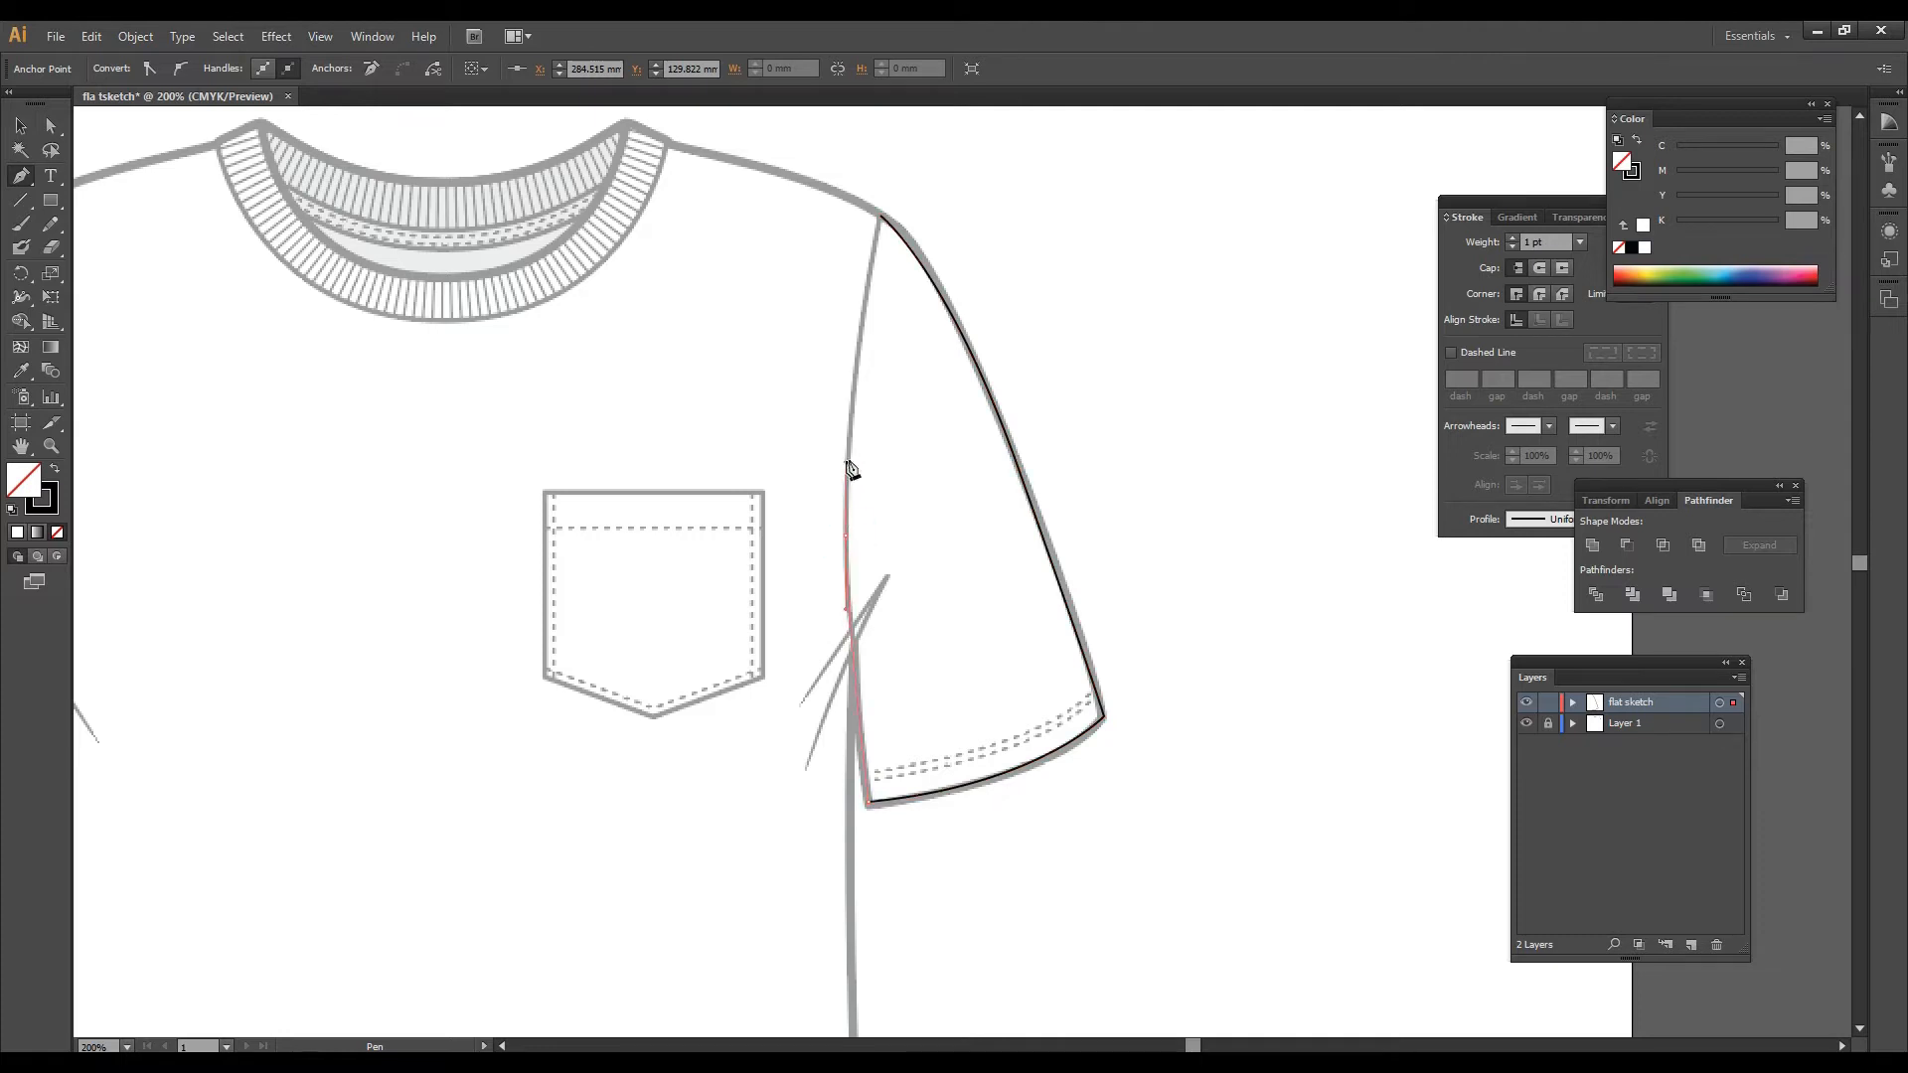
click(881, 216)
drag(887, 191, 897, 190)
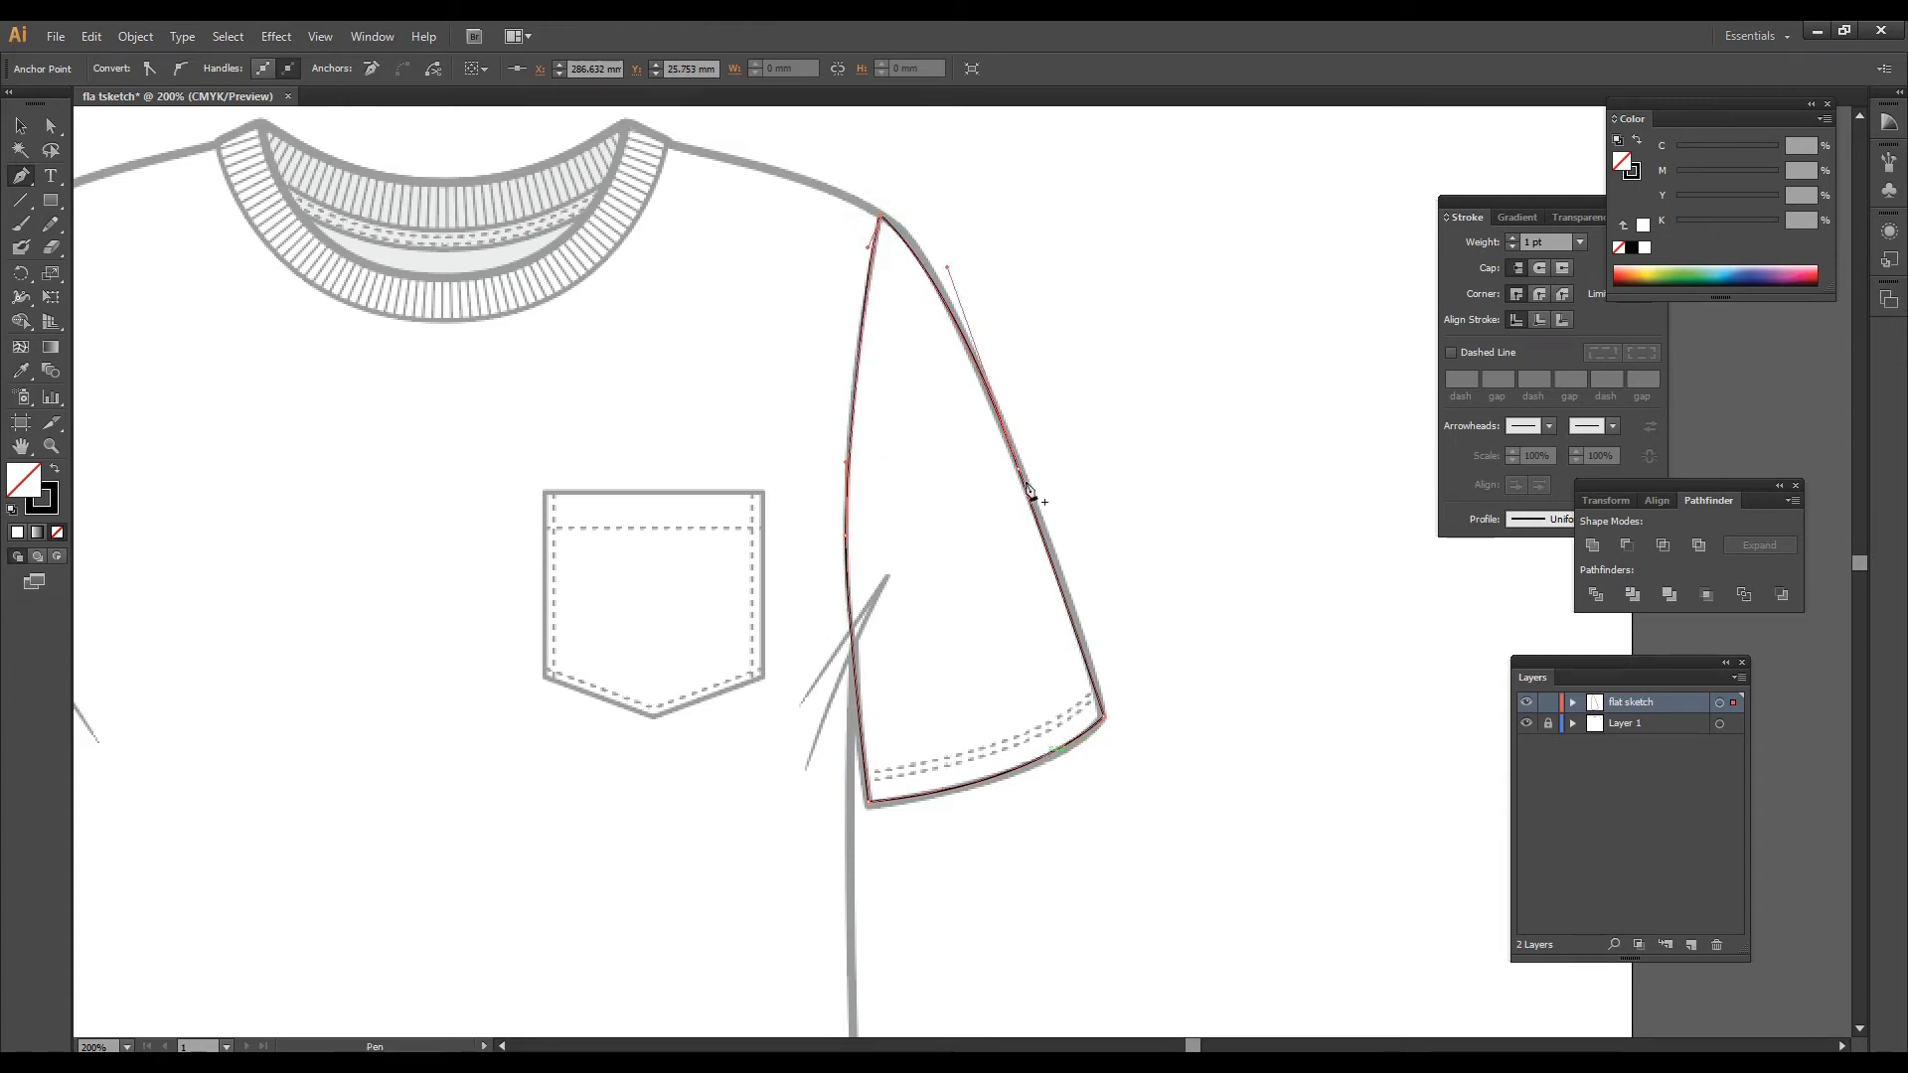
Step: Draw a curved open path along the sleeve hem's upper stitch line, ending at the sleeve's outer edge
click(871, 778)
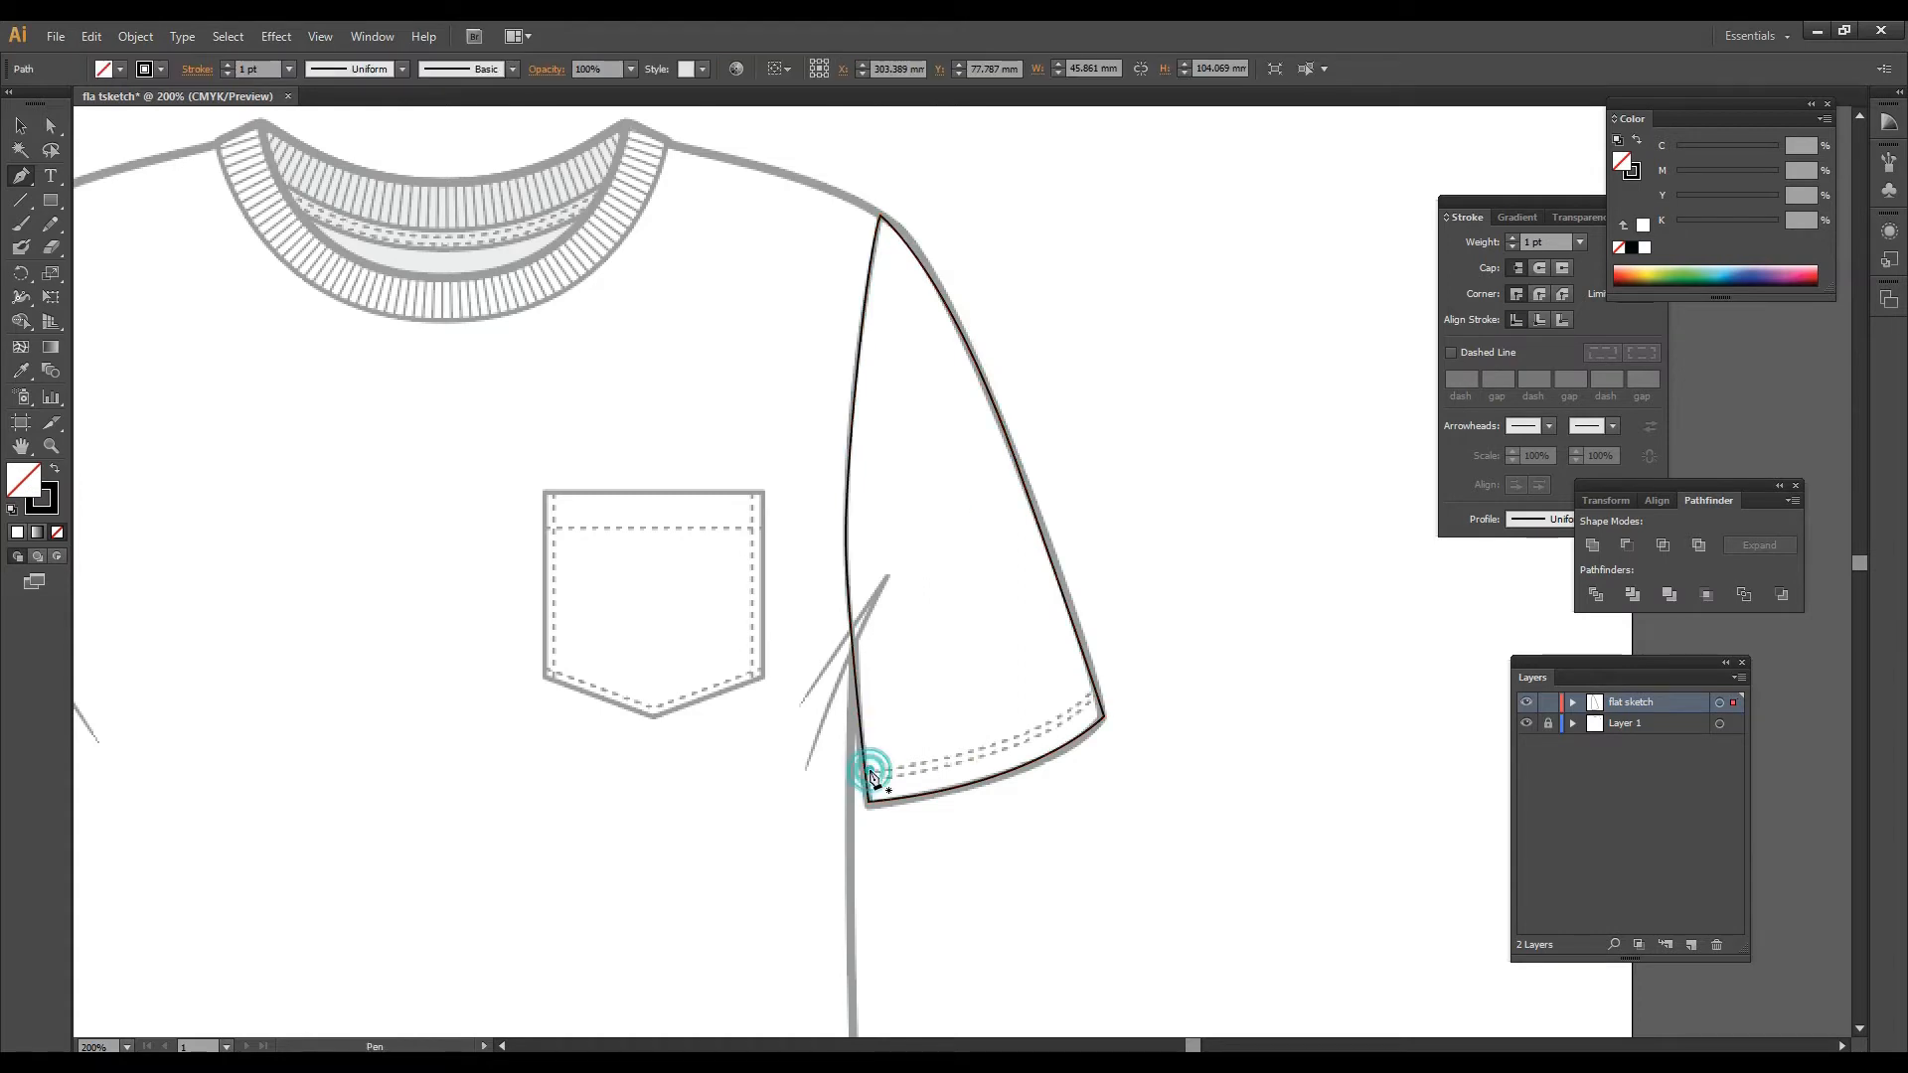
click(1094, 694)
drag(1194, 642, 1227, 610)
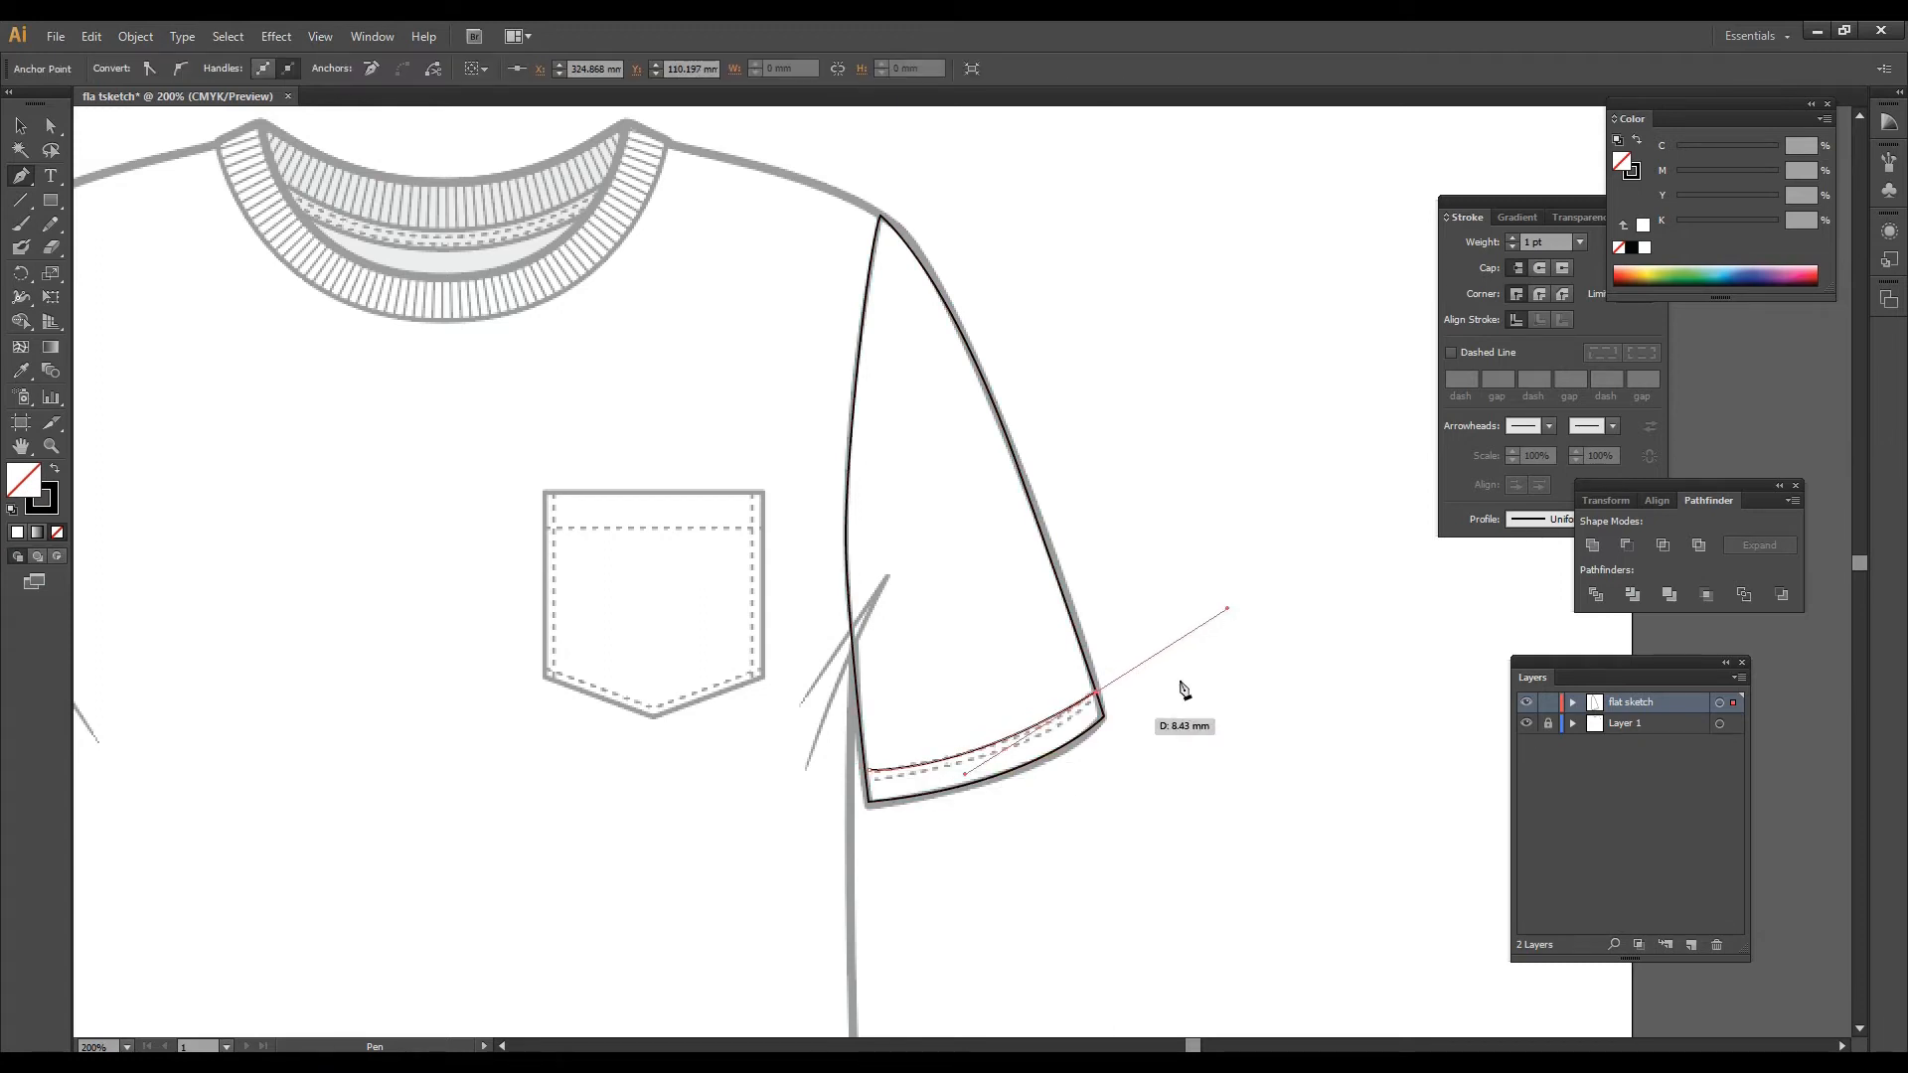
click(1096, 694)
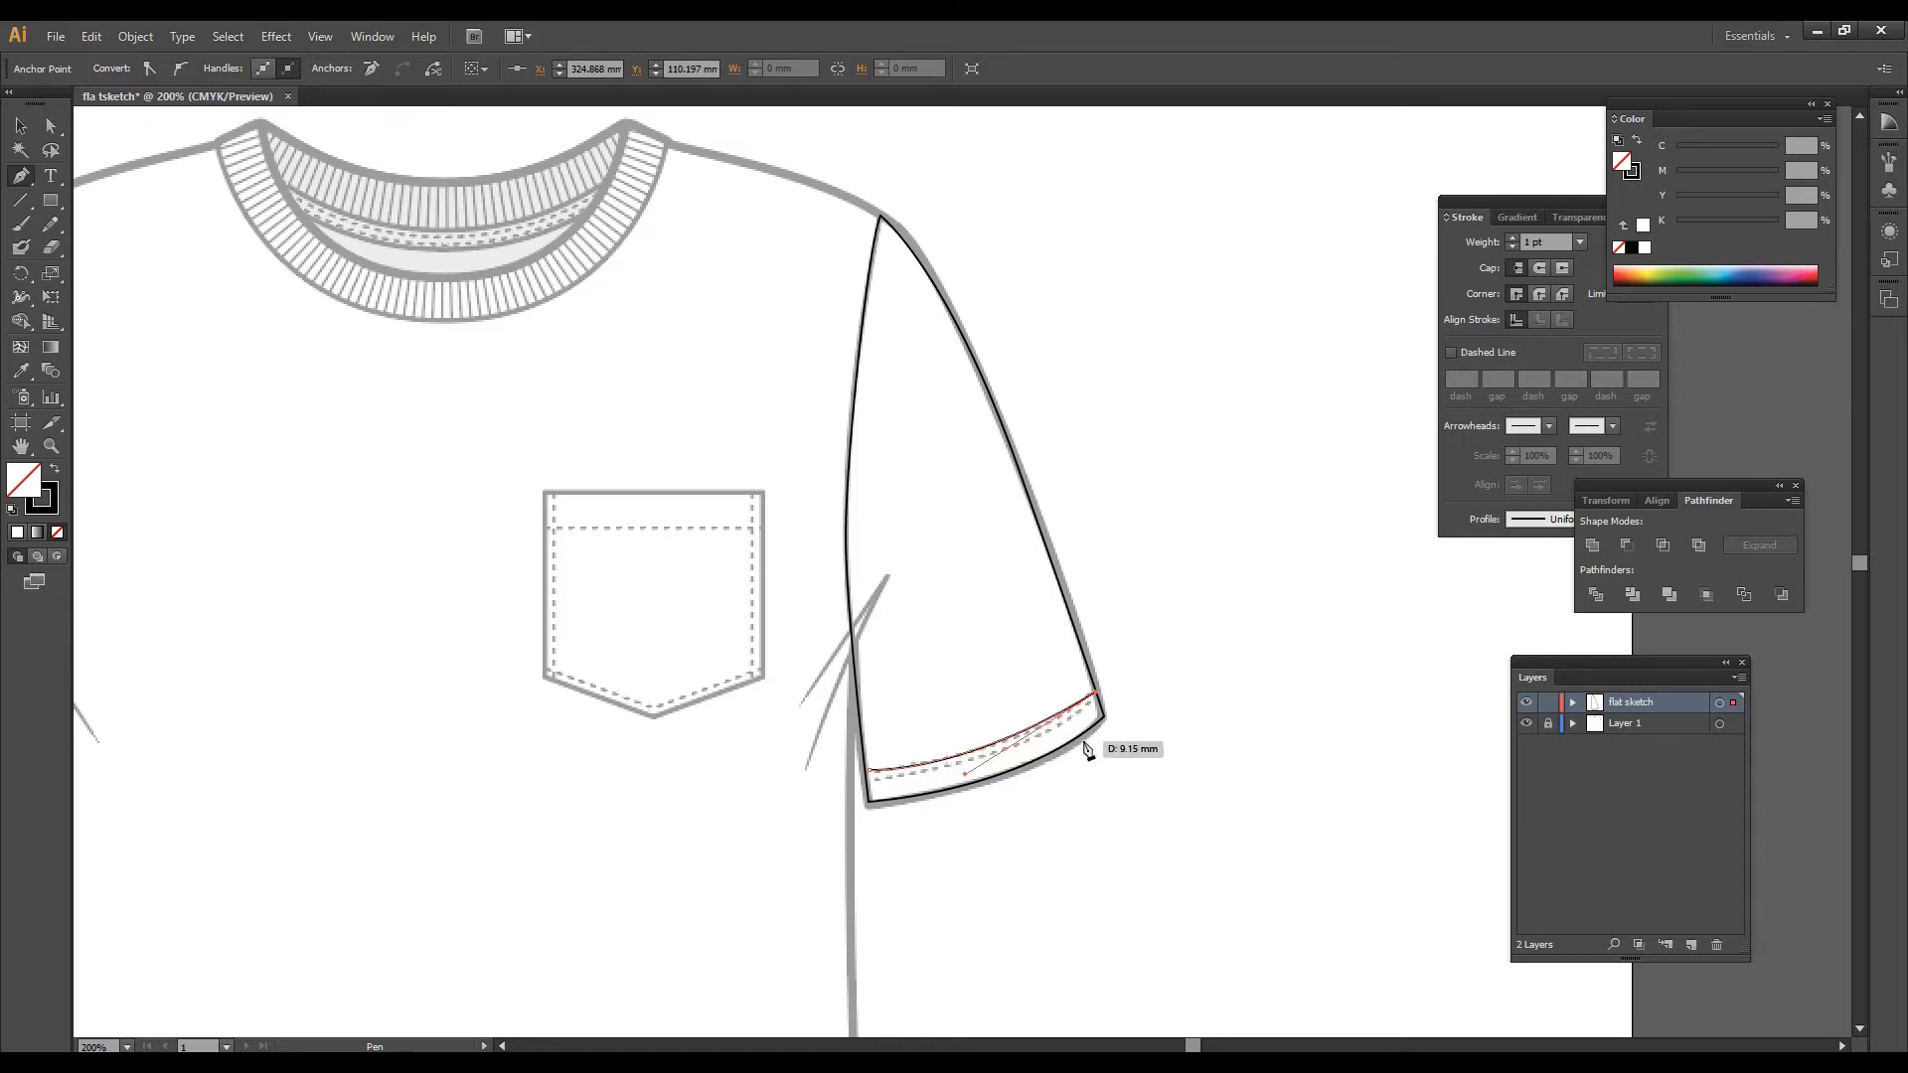
scroll(1085, 747, up, 4)
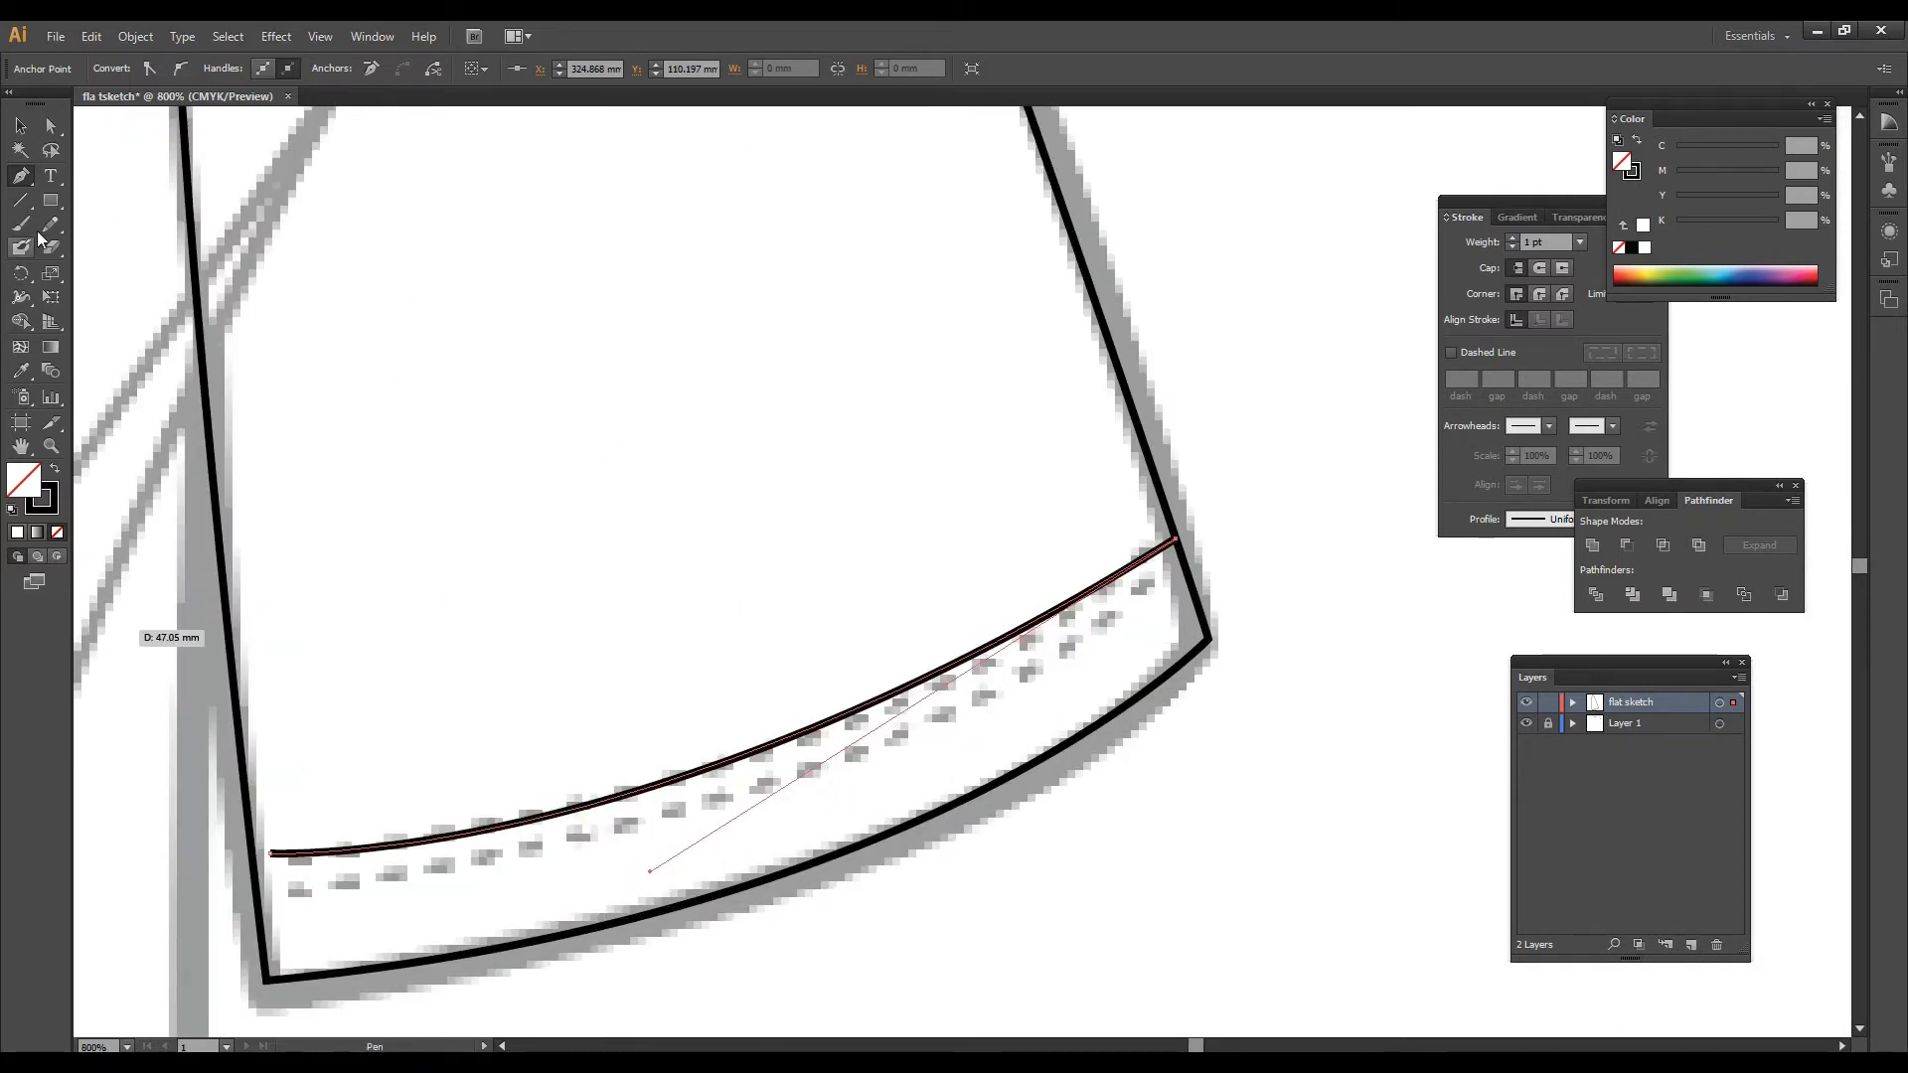
Step: Extend the hem stitch line's inner end to the sleeve seam and make it a dashed stroke with 2 pt dash and 2 pt gap
click(52, 127)
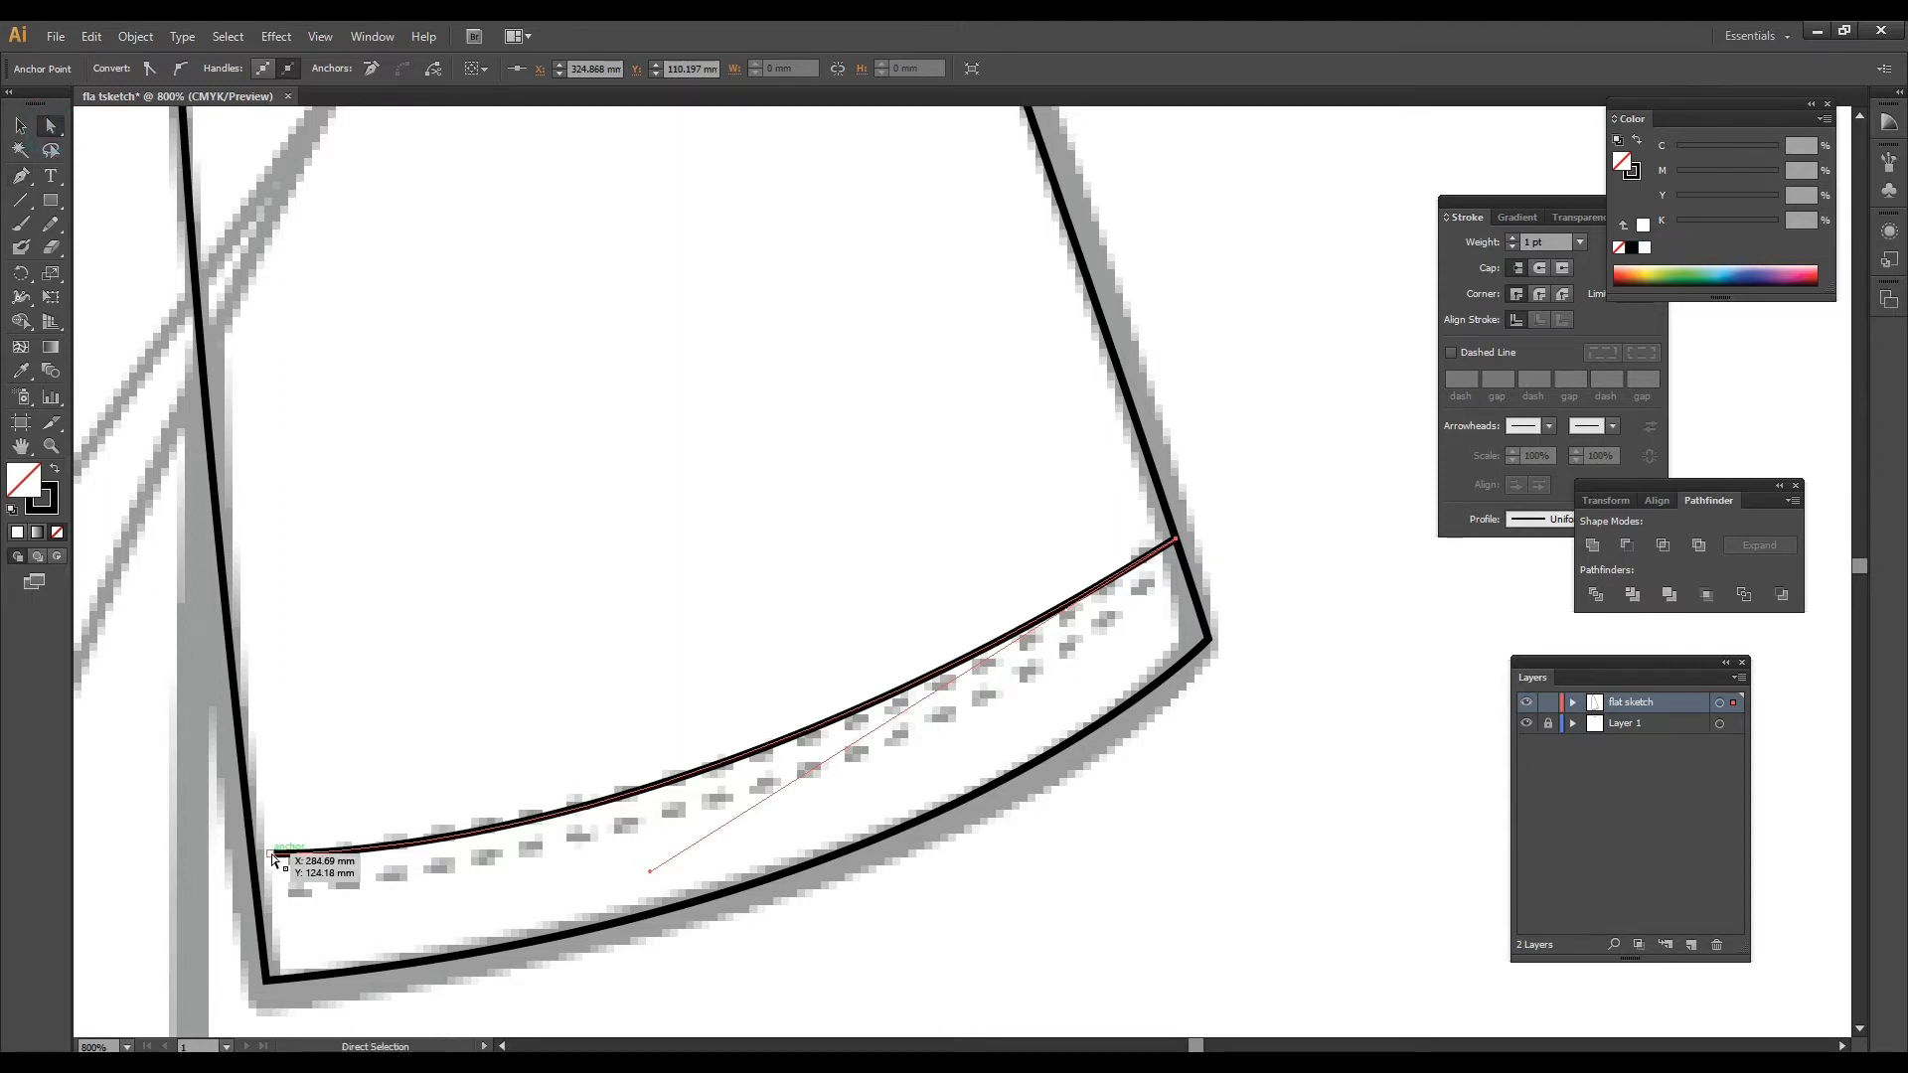
drag(271, 857, 253, 854)
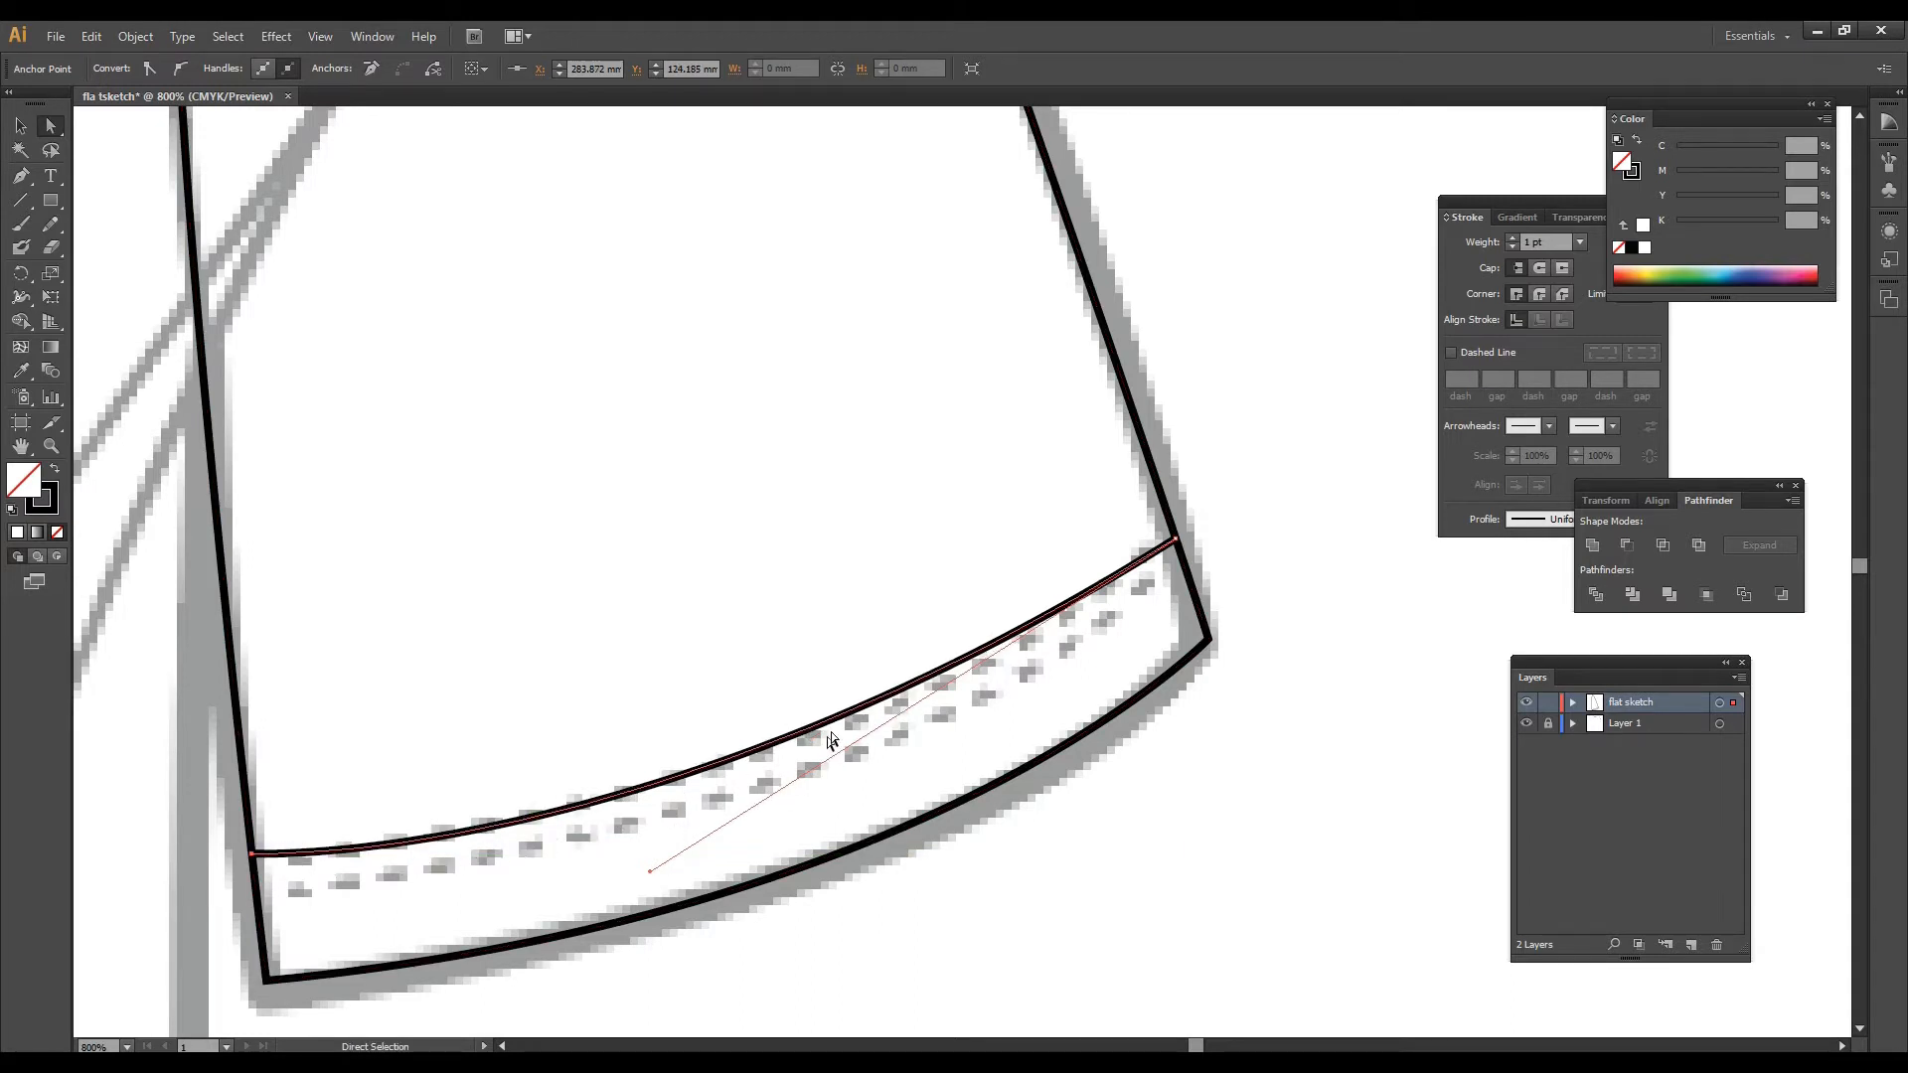
click(365, 38)
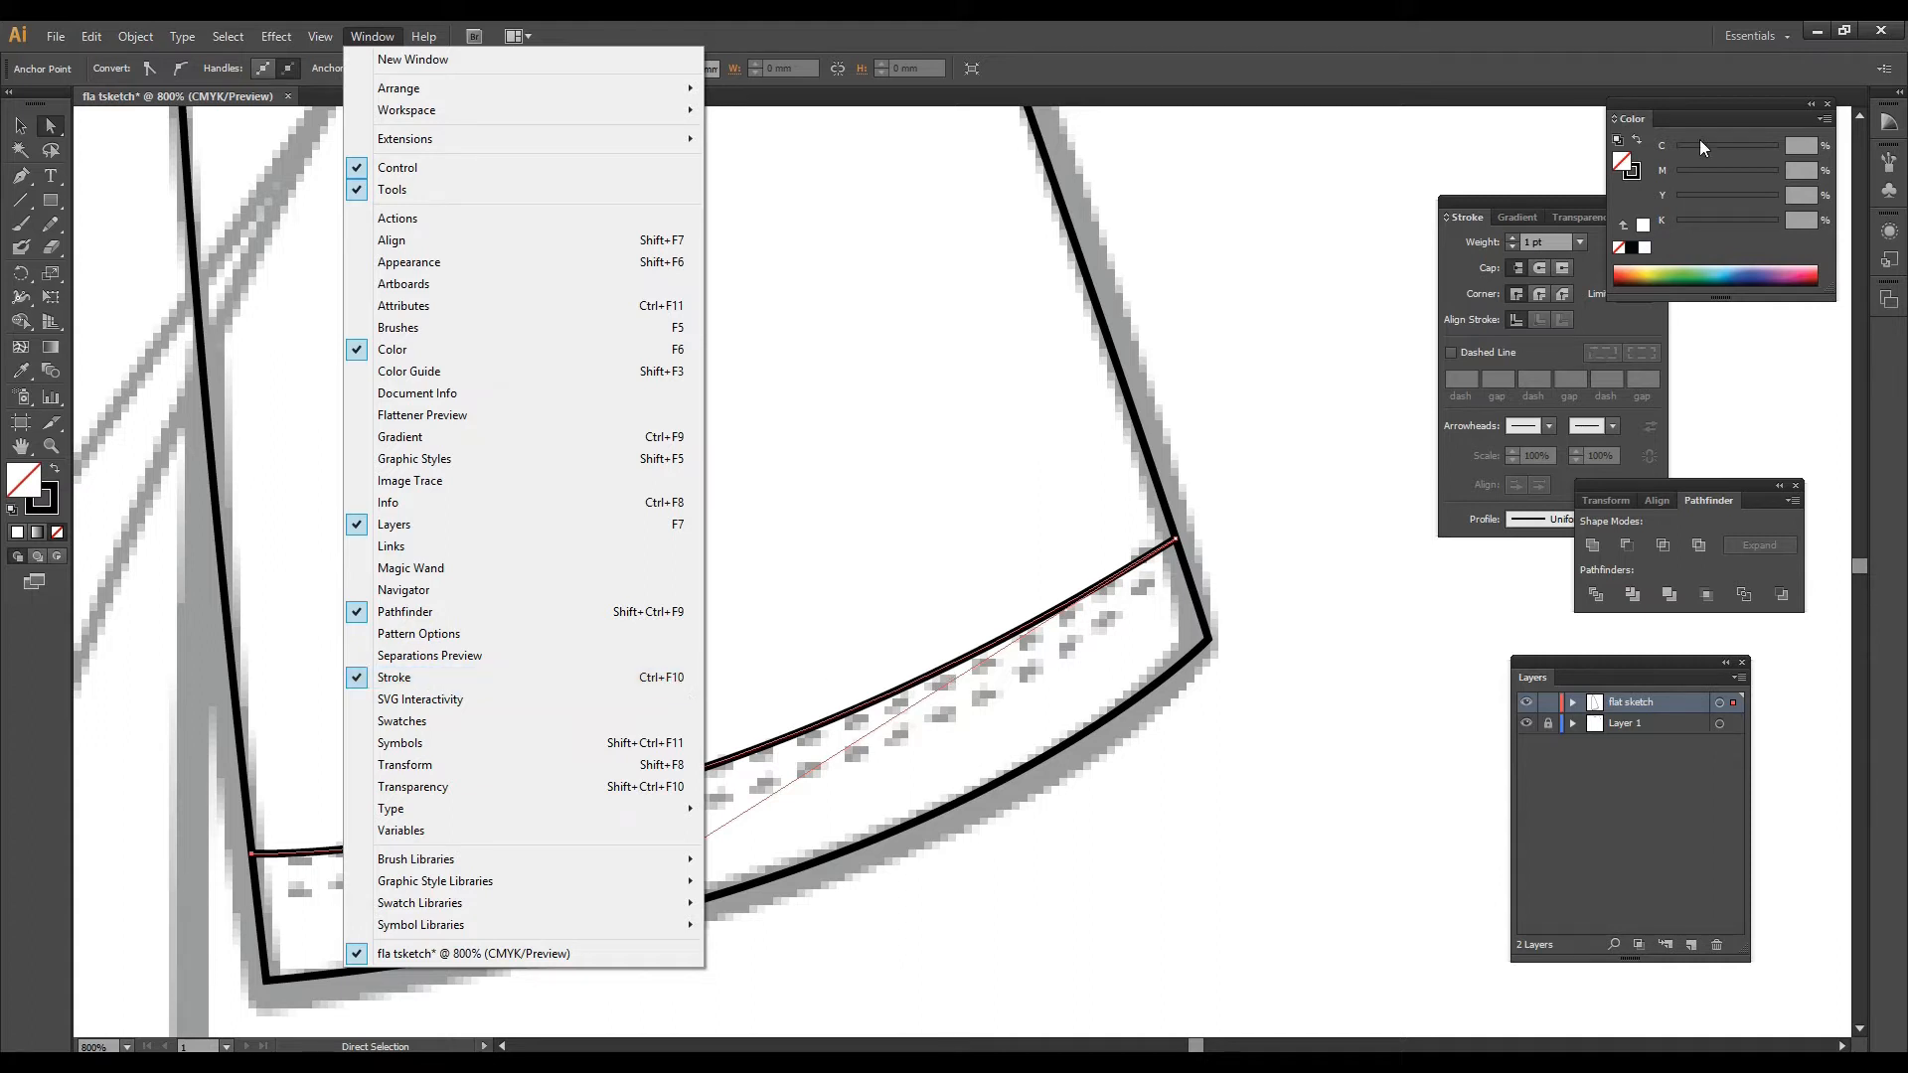
click(1505, 200)
mouse_move(1505, 200)
mouse_down()
mouse_move(1368, 200)
mouse_move(1475, 219)
mouse_up()
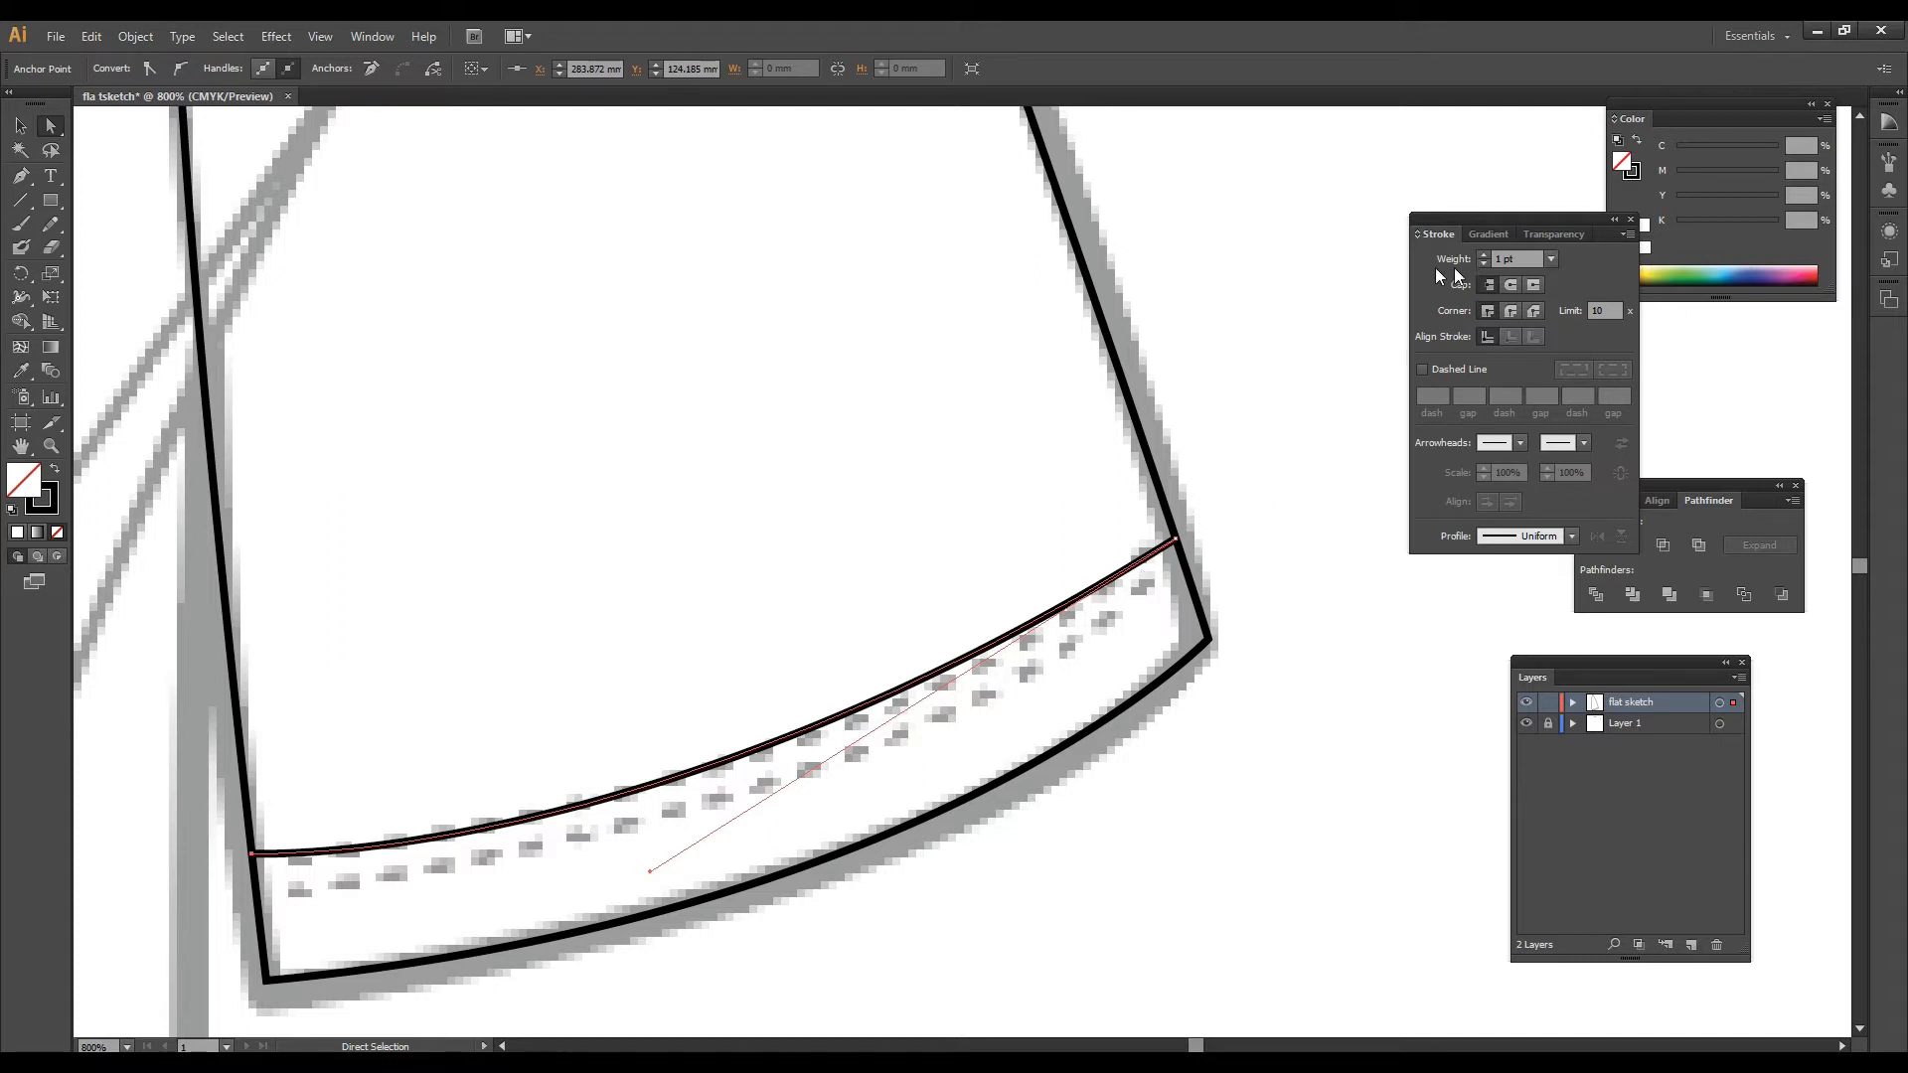
click(1423, 370)
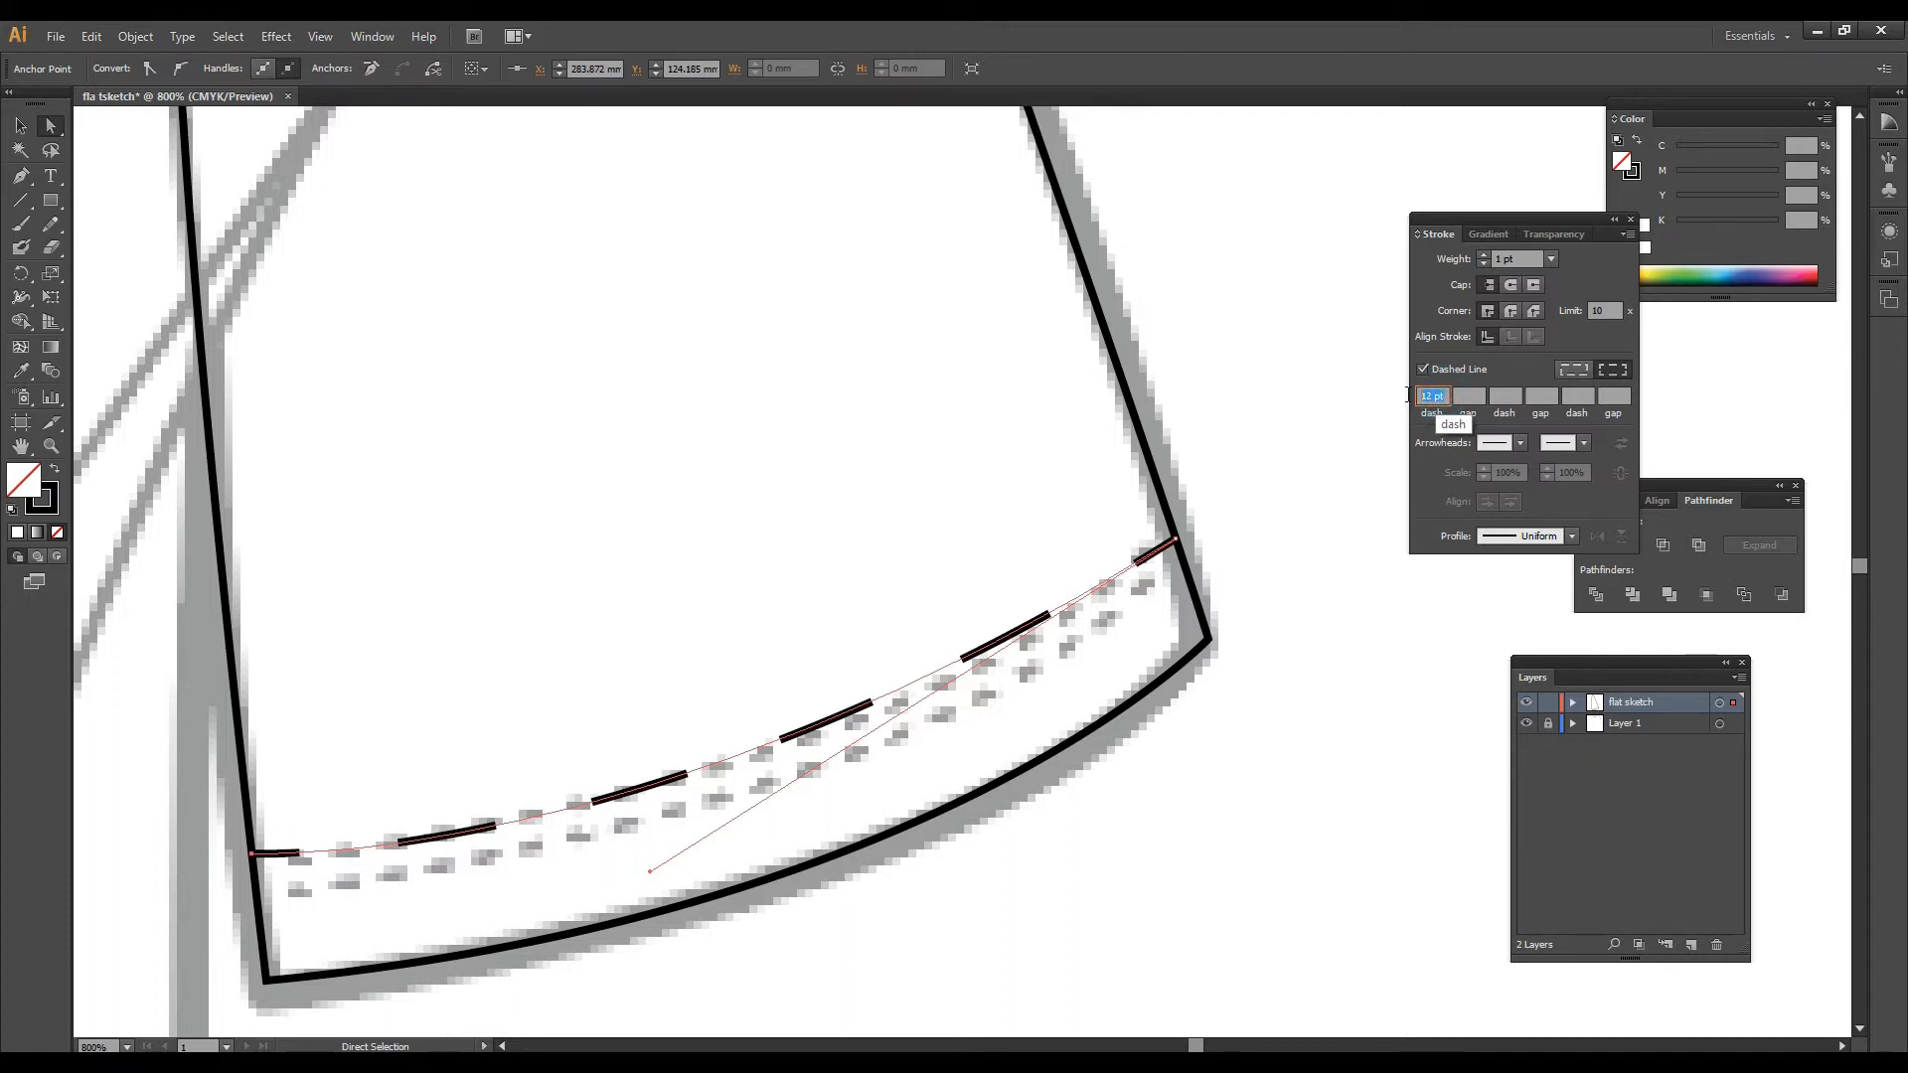
text(2)
key(Return)
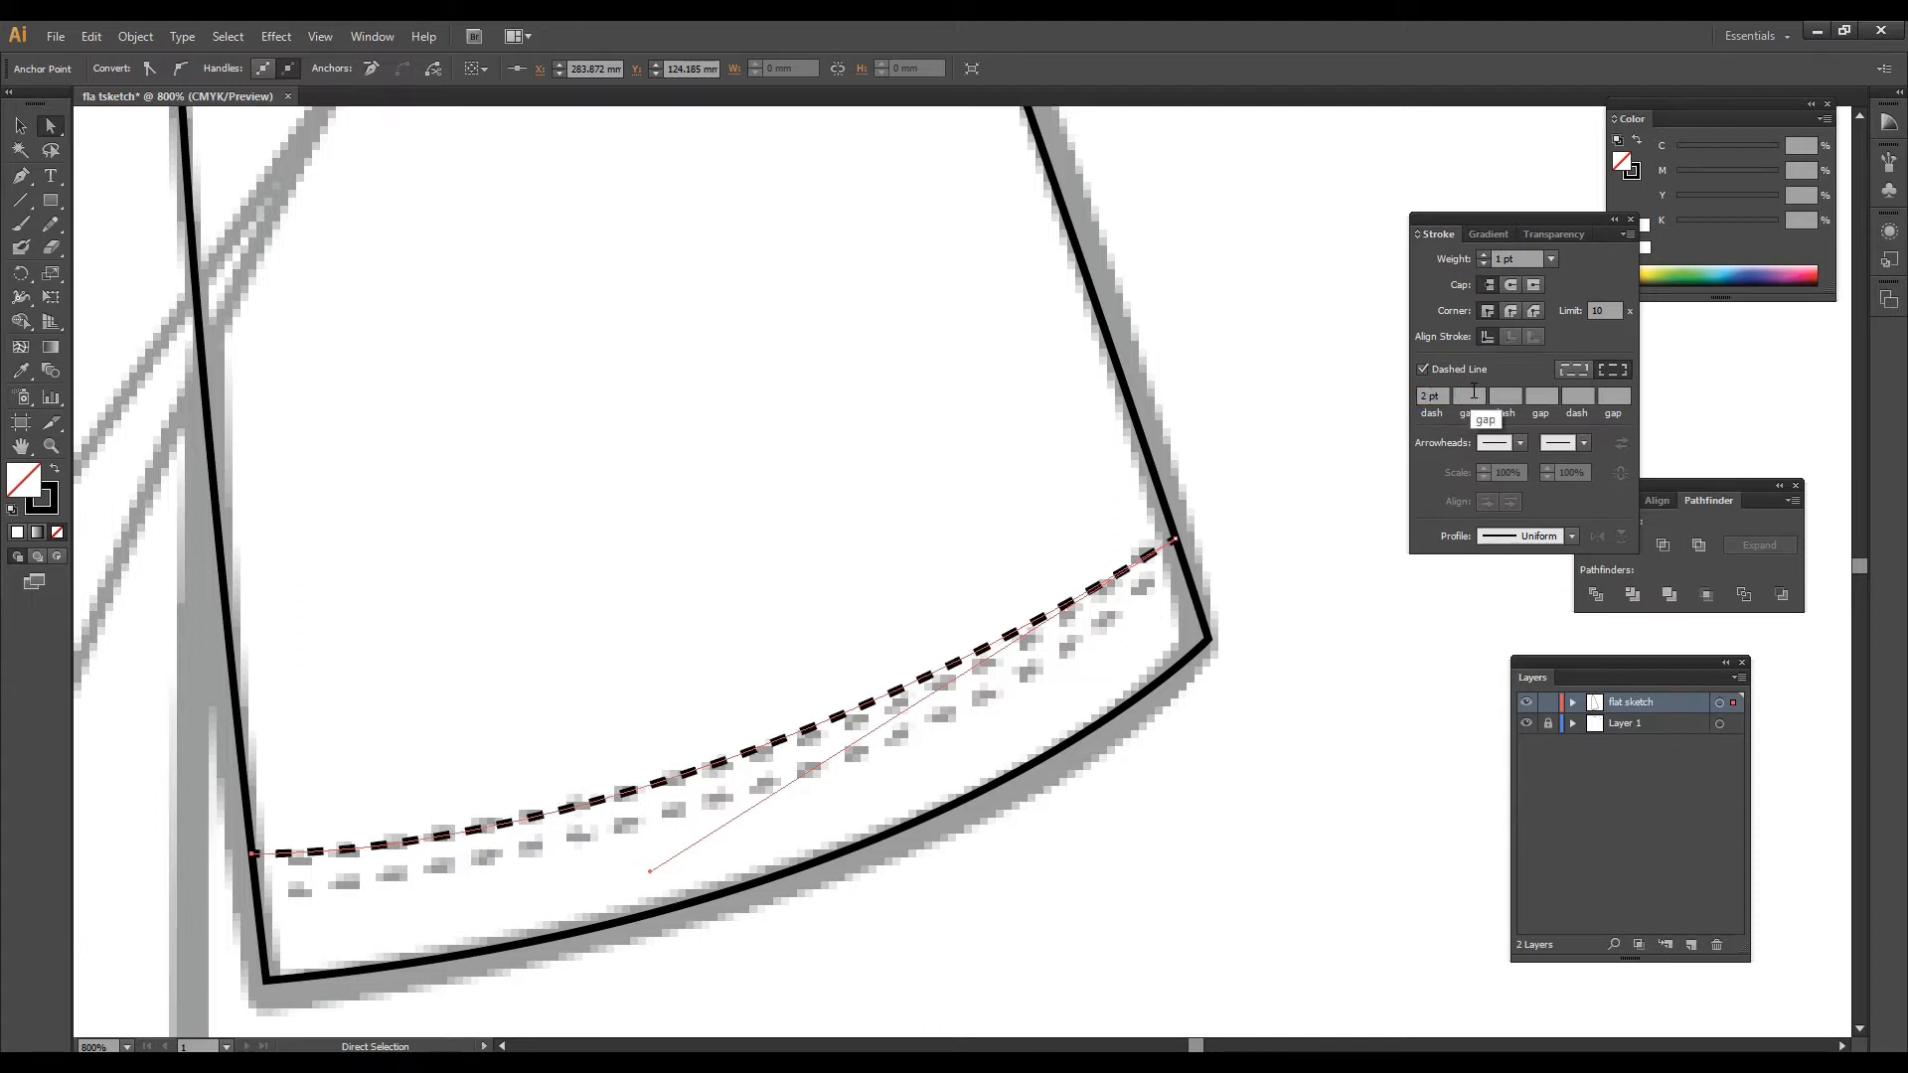
click(1476, 396)
text(2)
key(Return)
Step: Duplicate the dashed stitch line just below itself, over the sleeve hem's lower stitch row in the reference
click(25, 130)
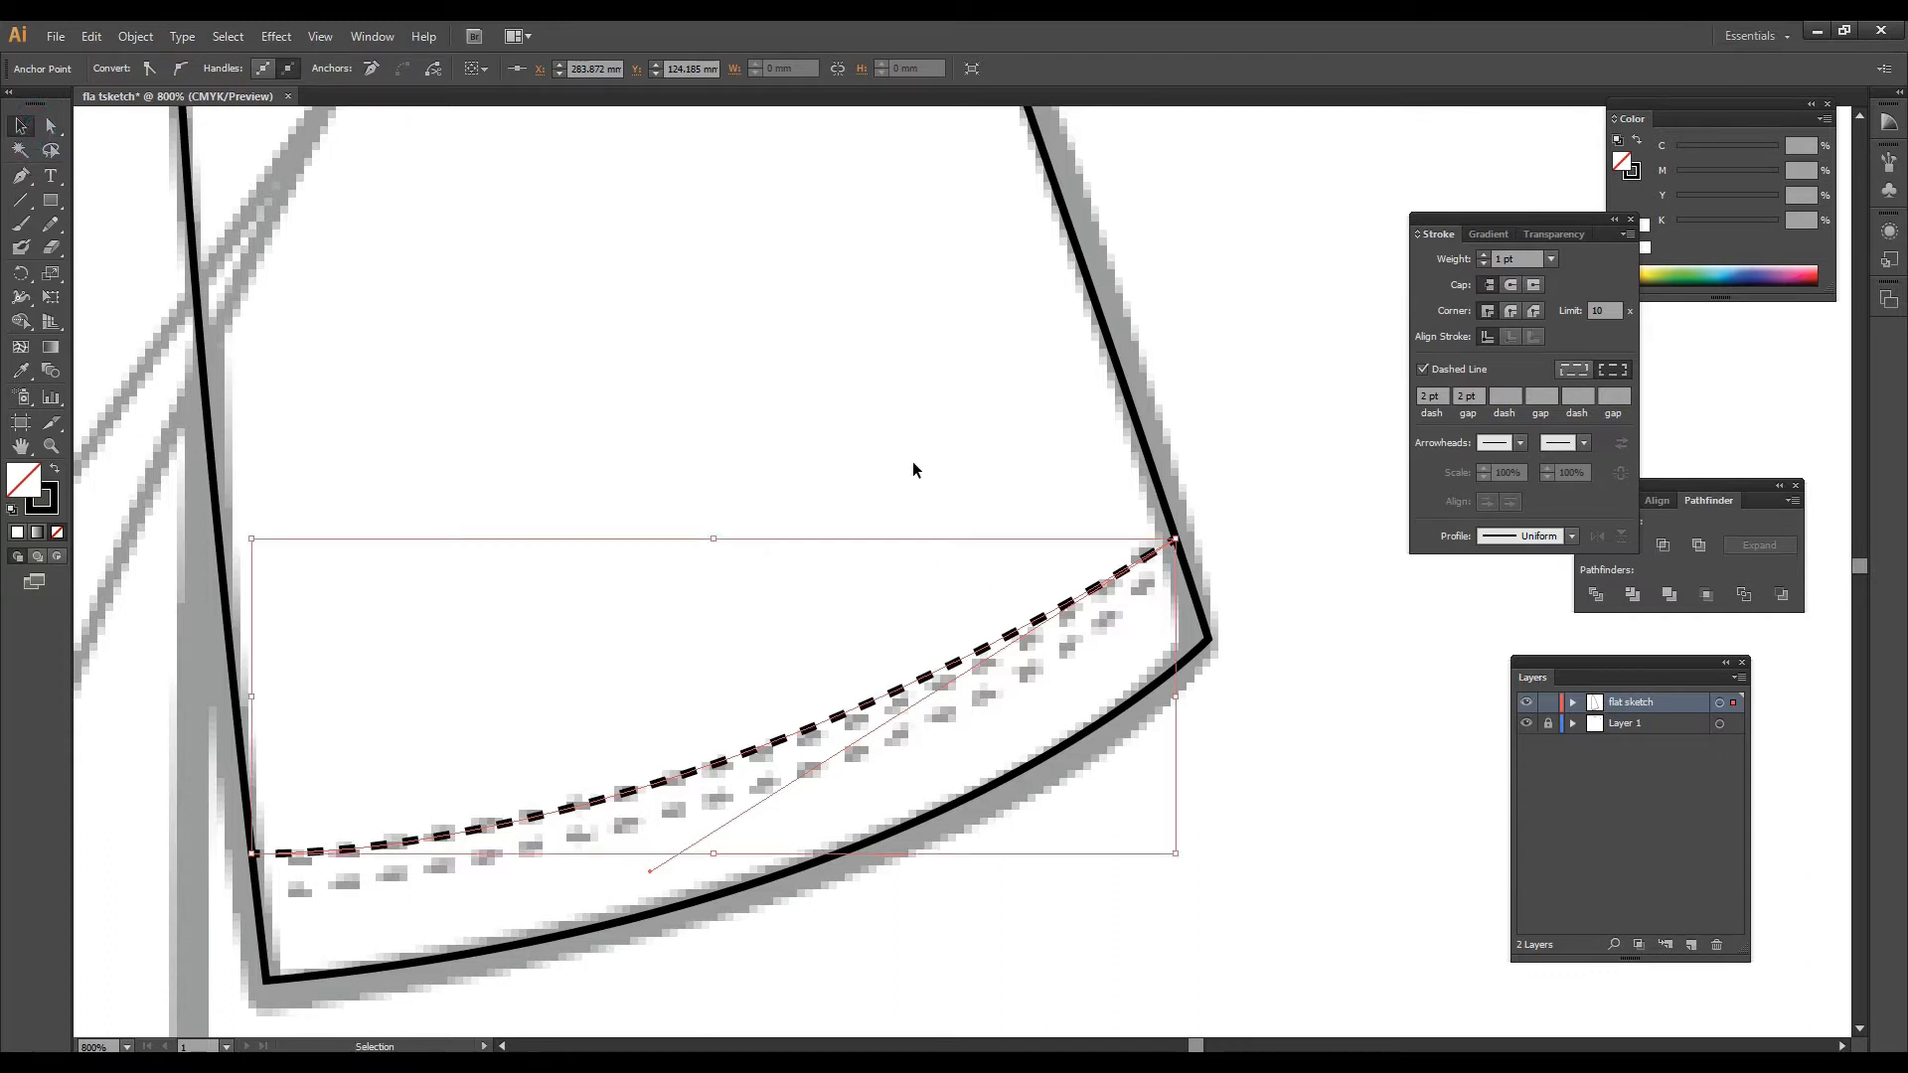
click(904, 412)
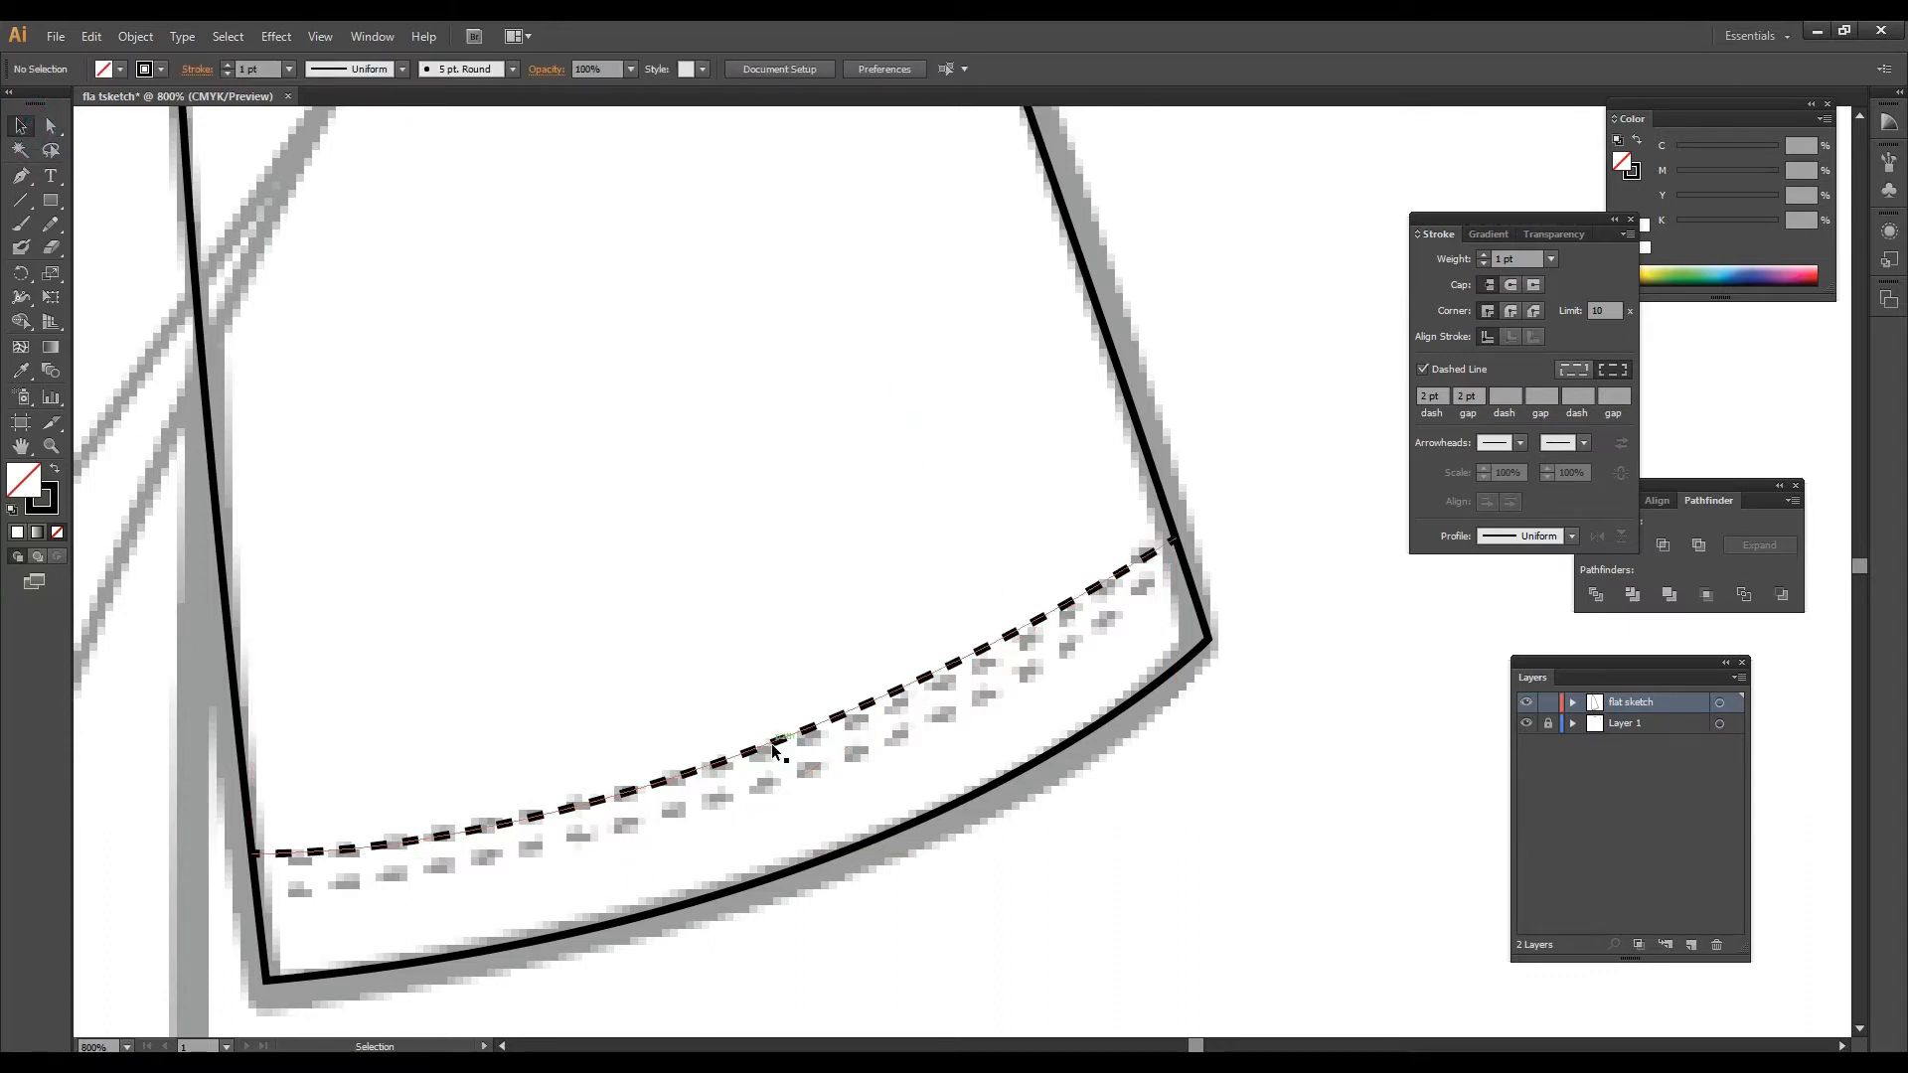
mouse_move(774, 751)
mouse_down()
mouse_move(803, 769)
mouse_move(783, 786)
mouse_up()
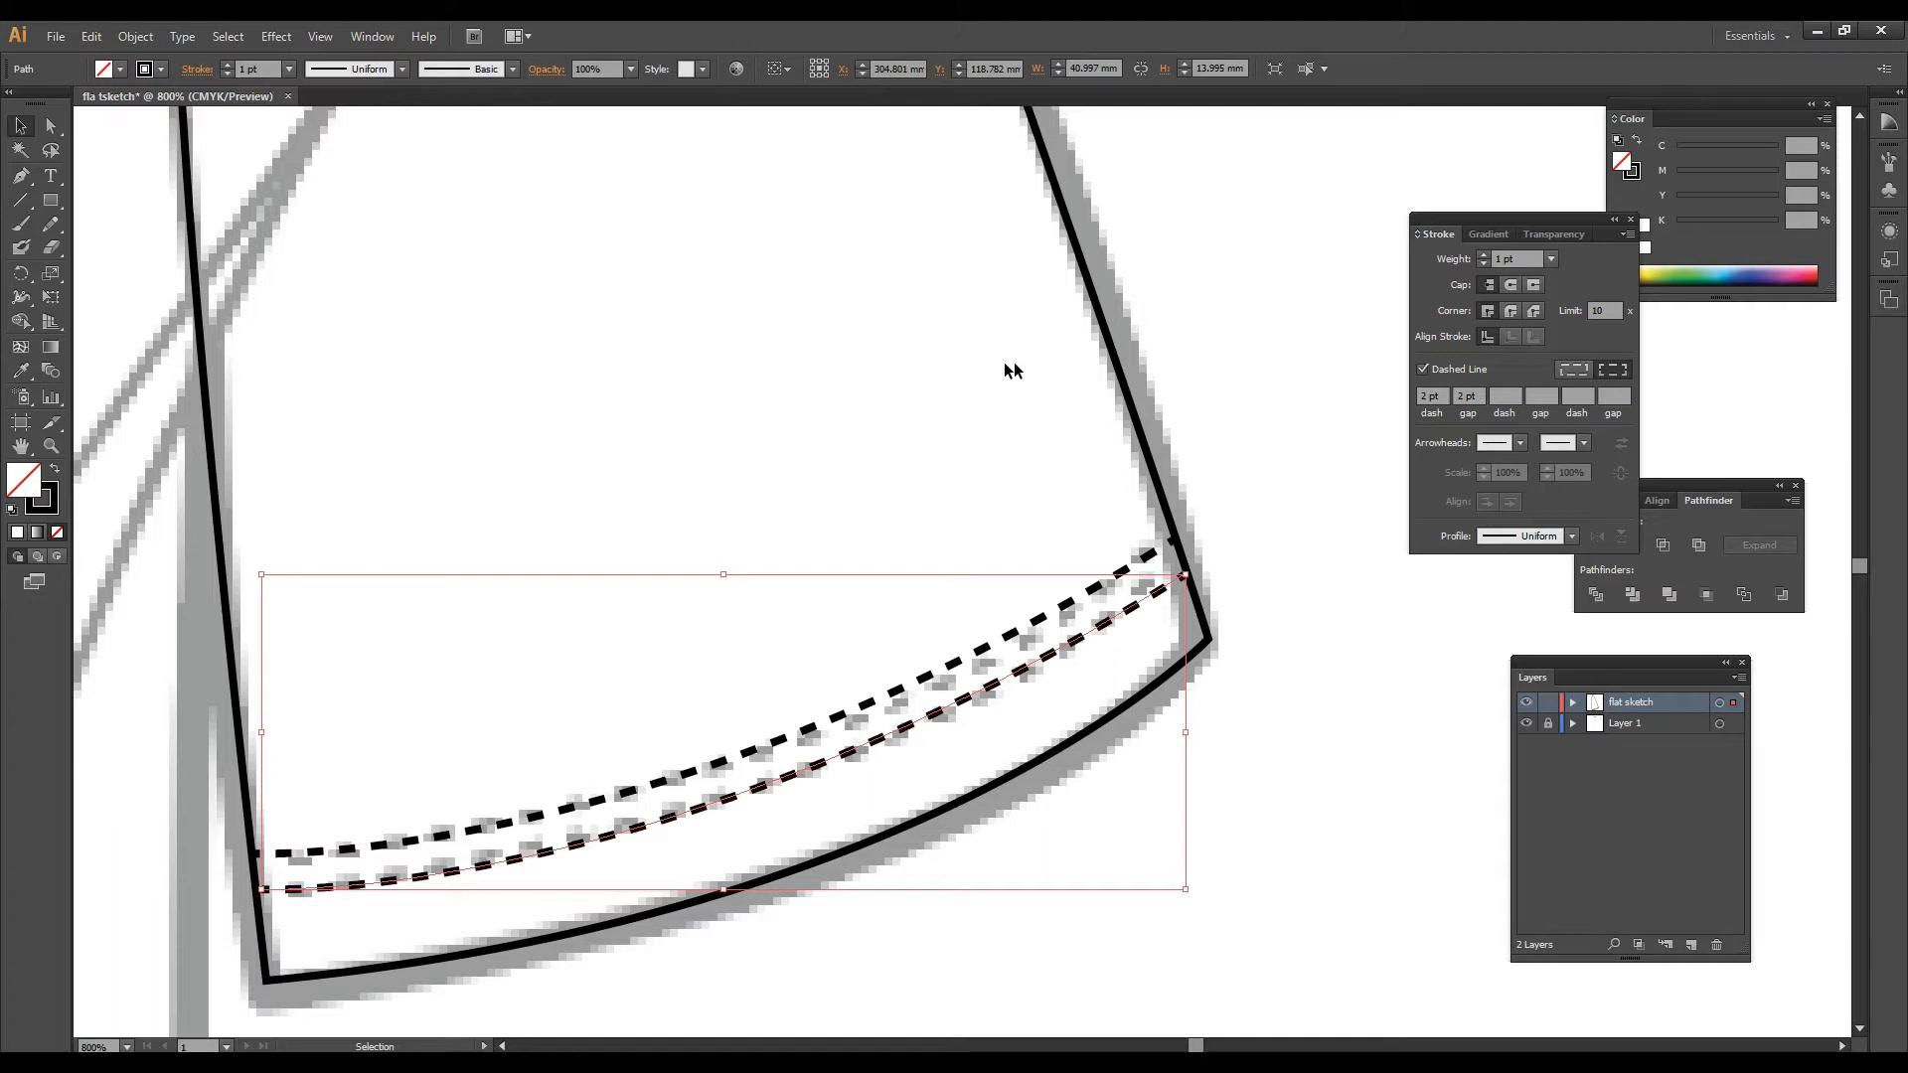
click(1263, 501)
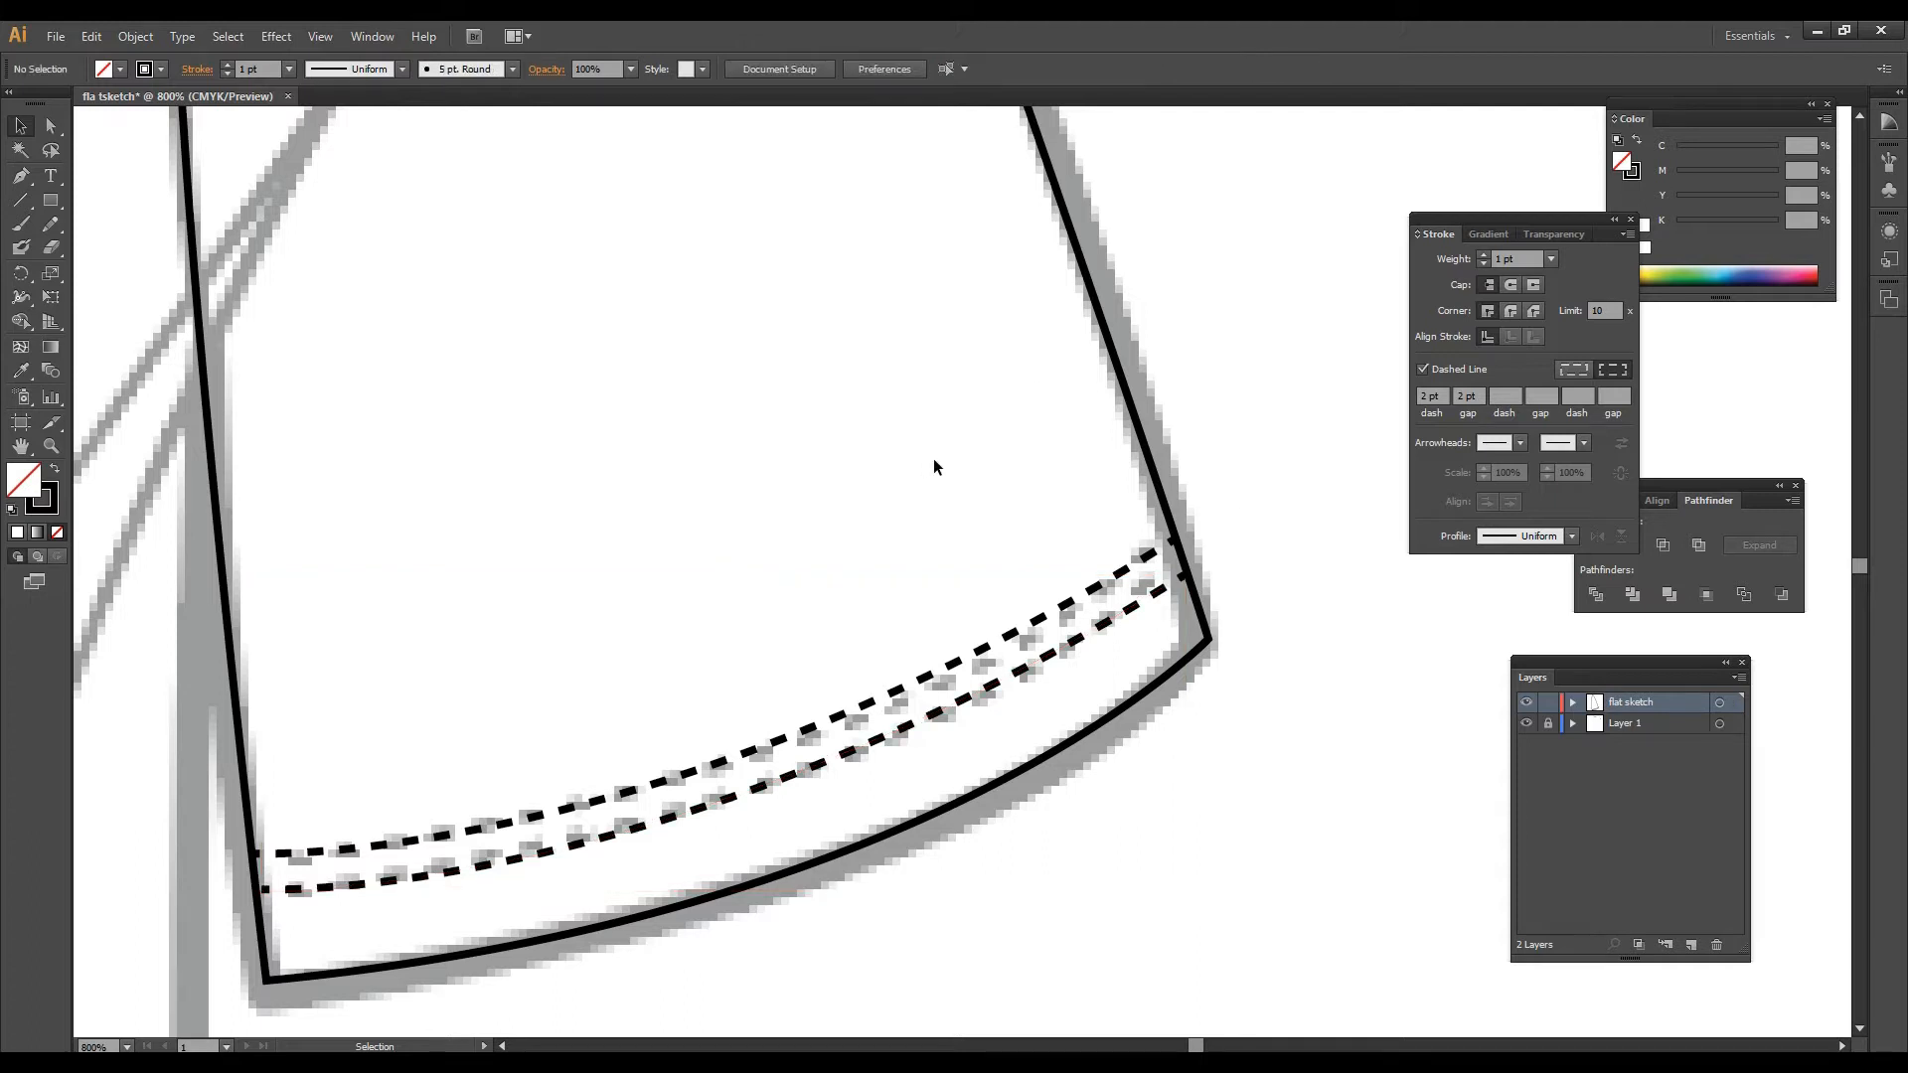
Step: Trace the two underarm crease lines beside the pocket as one open V-shaped Pen path with its tip inside the sleeve
scroll(1024, 467, down, 1)
scroll(1148, 537, down, 6)
scroll(1142, 431, up, 1)
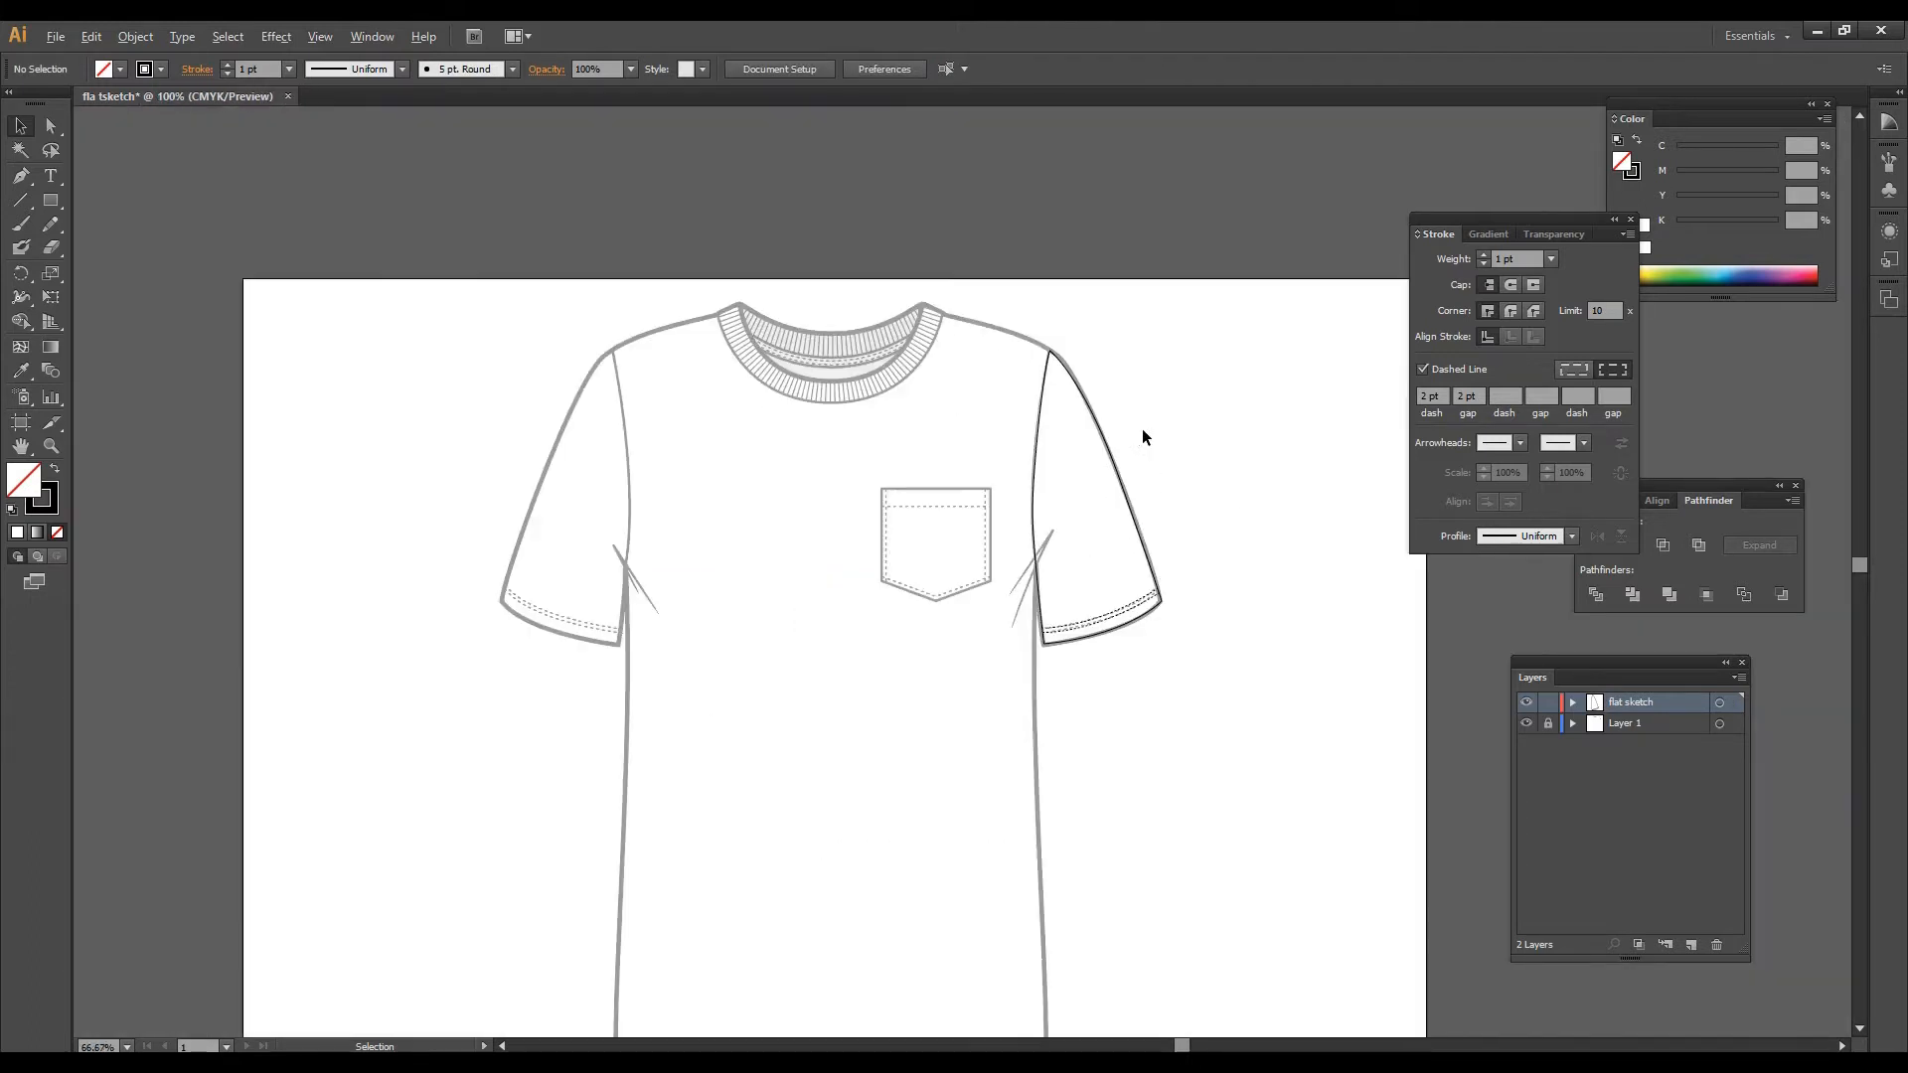
scroll(943, 398, down, 1)
scroll(1094, 477, up, 1)
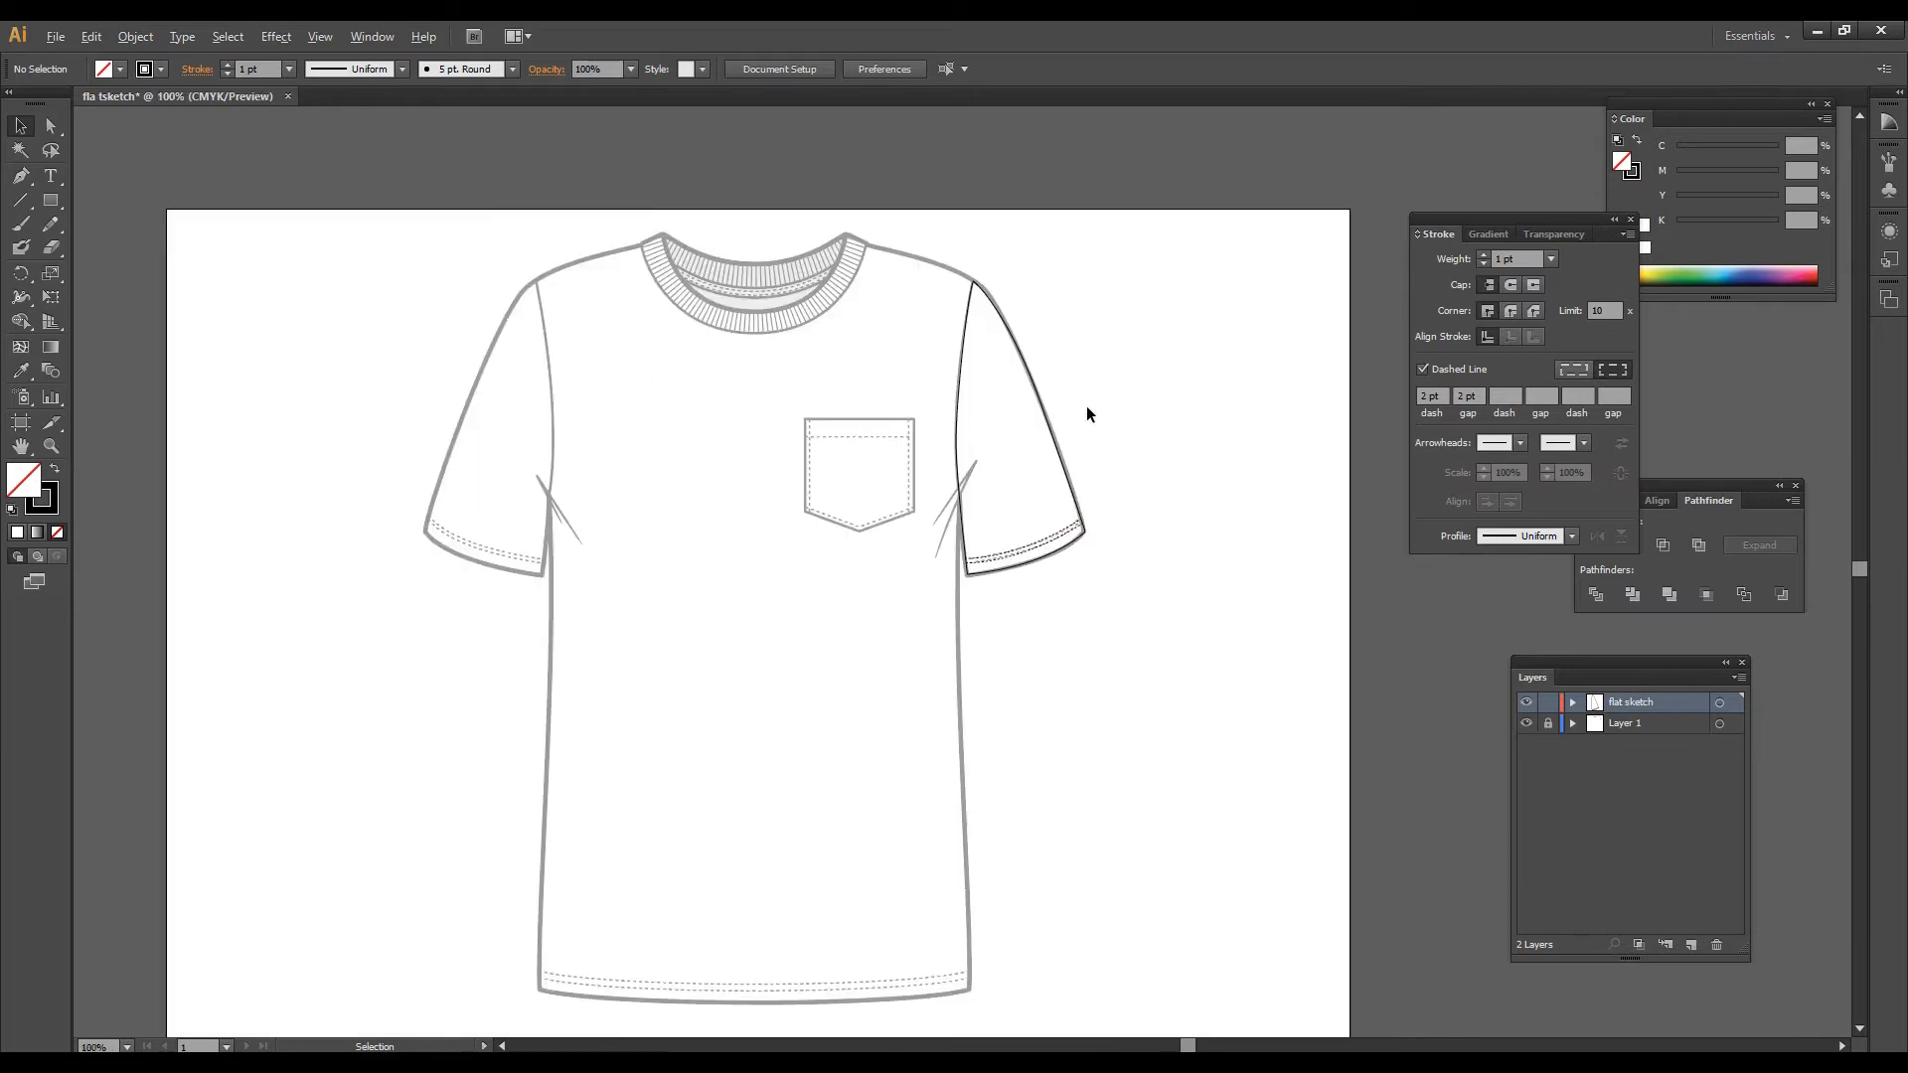
scroll(1066, 479, up, 1)
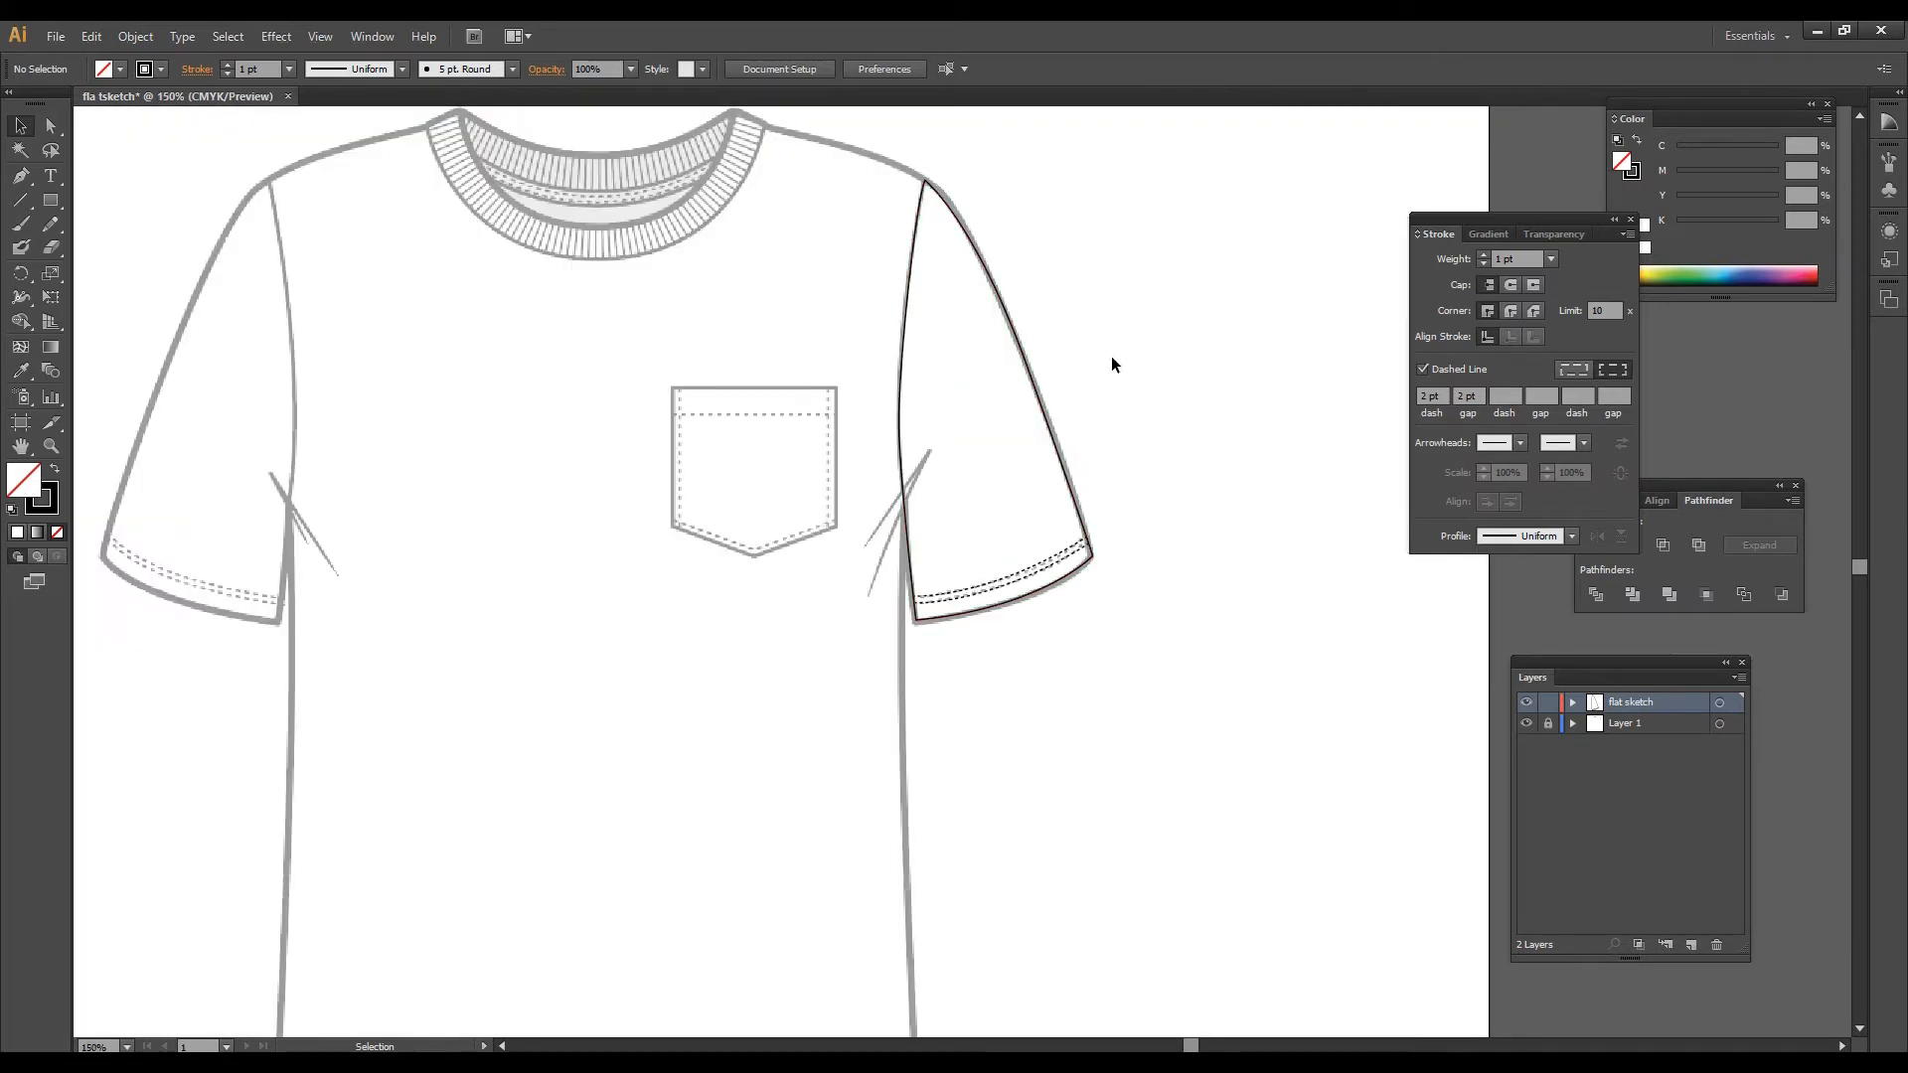
scroll(1090, 407, up, 1)
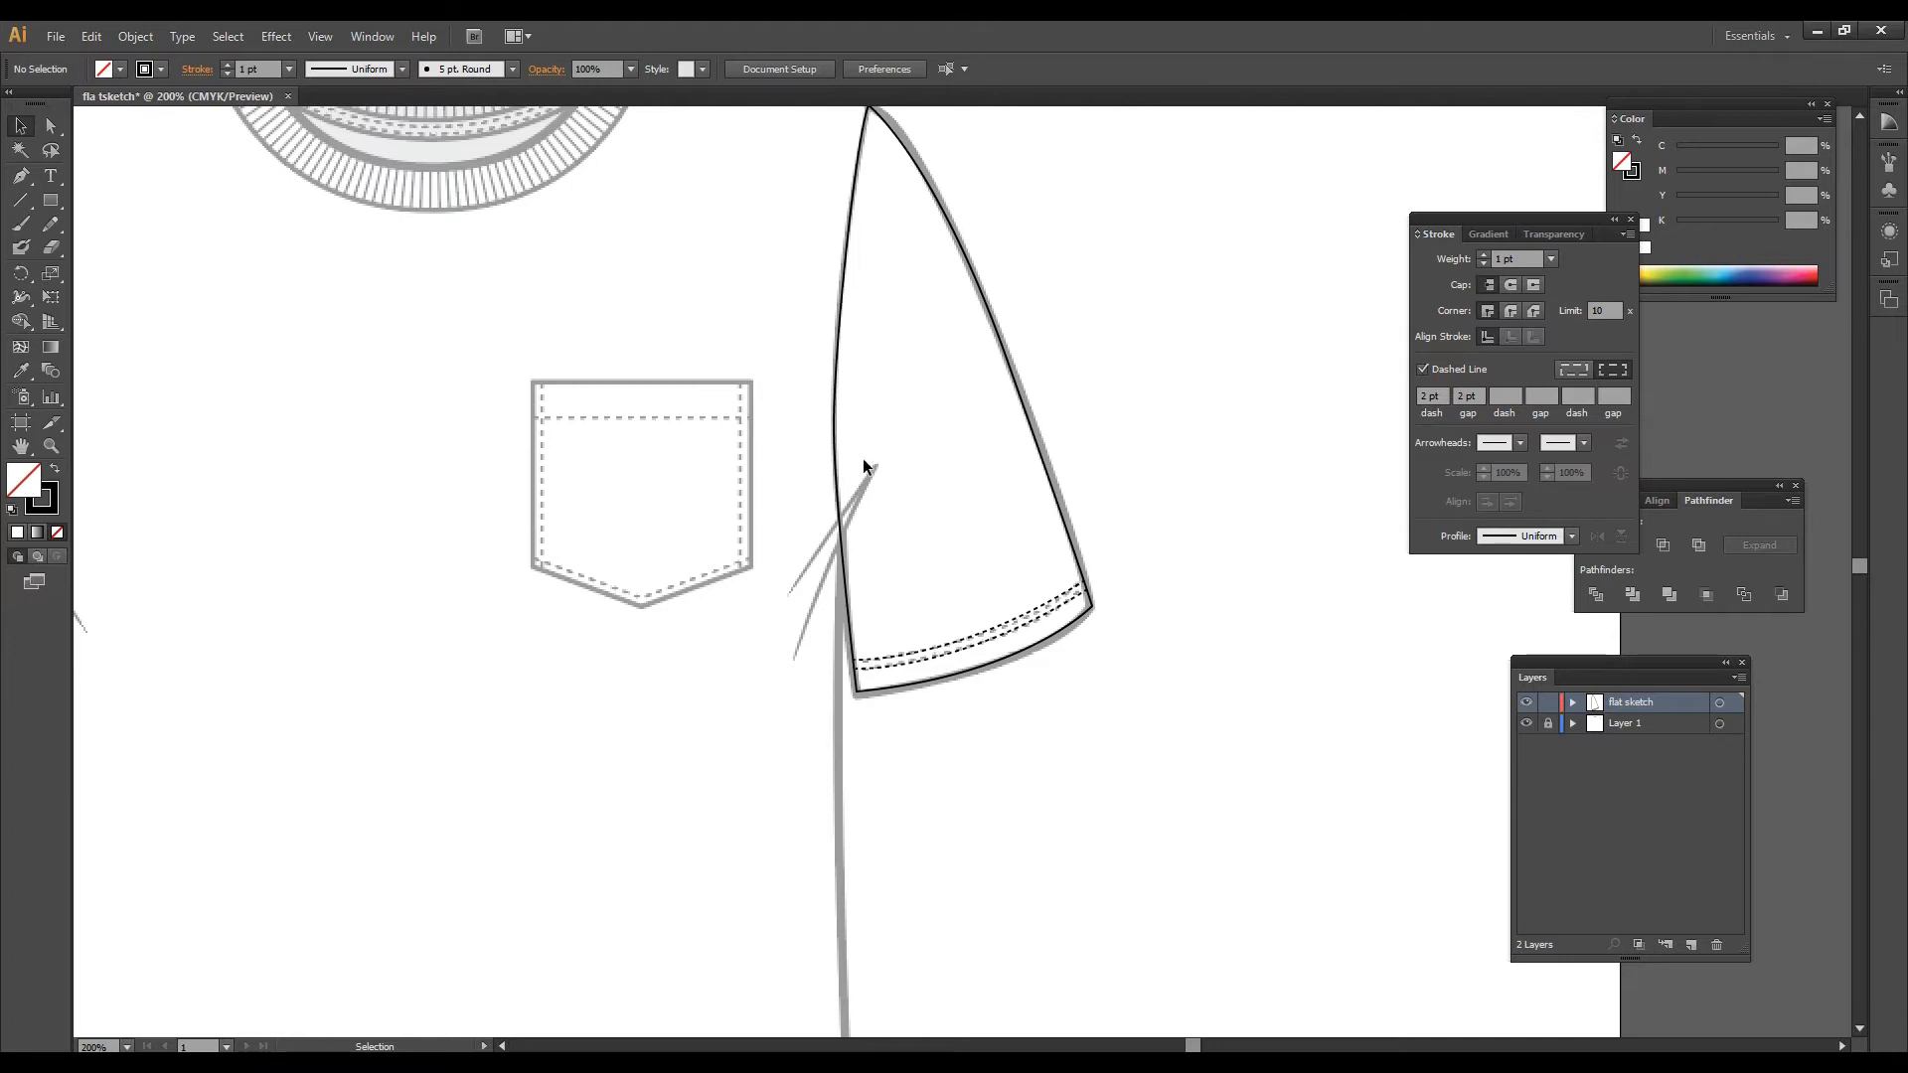
click(21, 176)
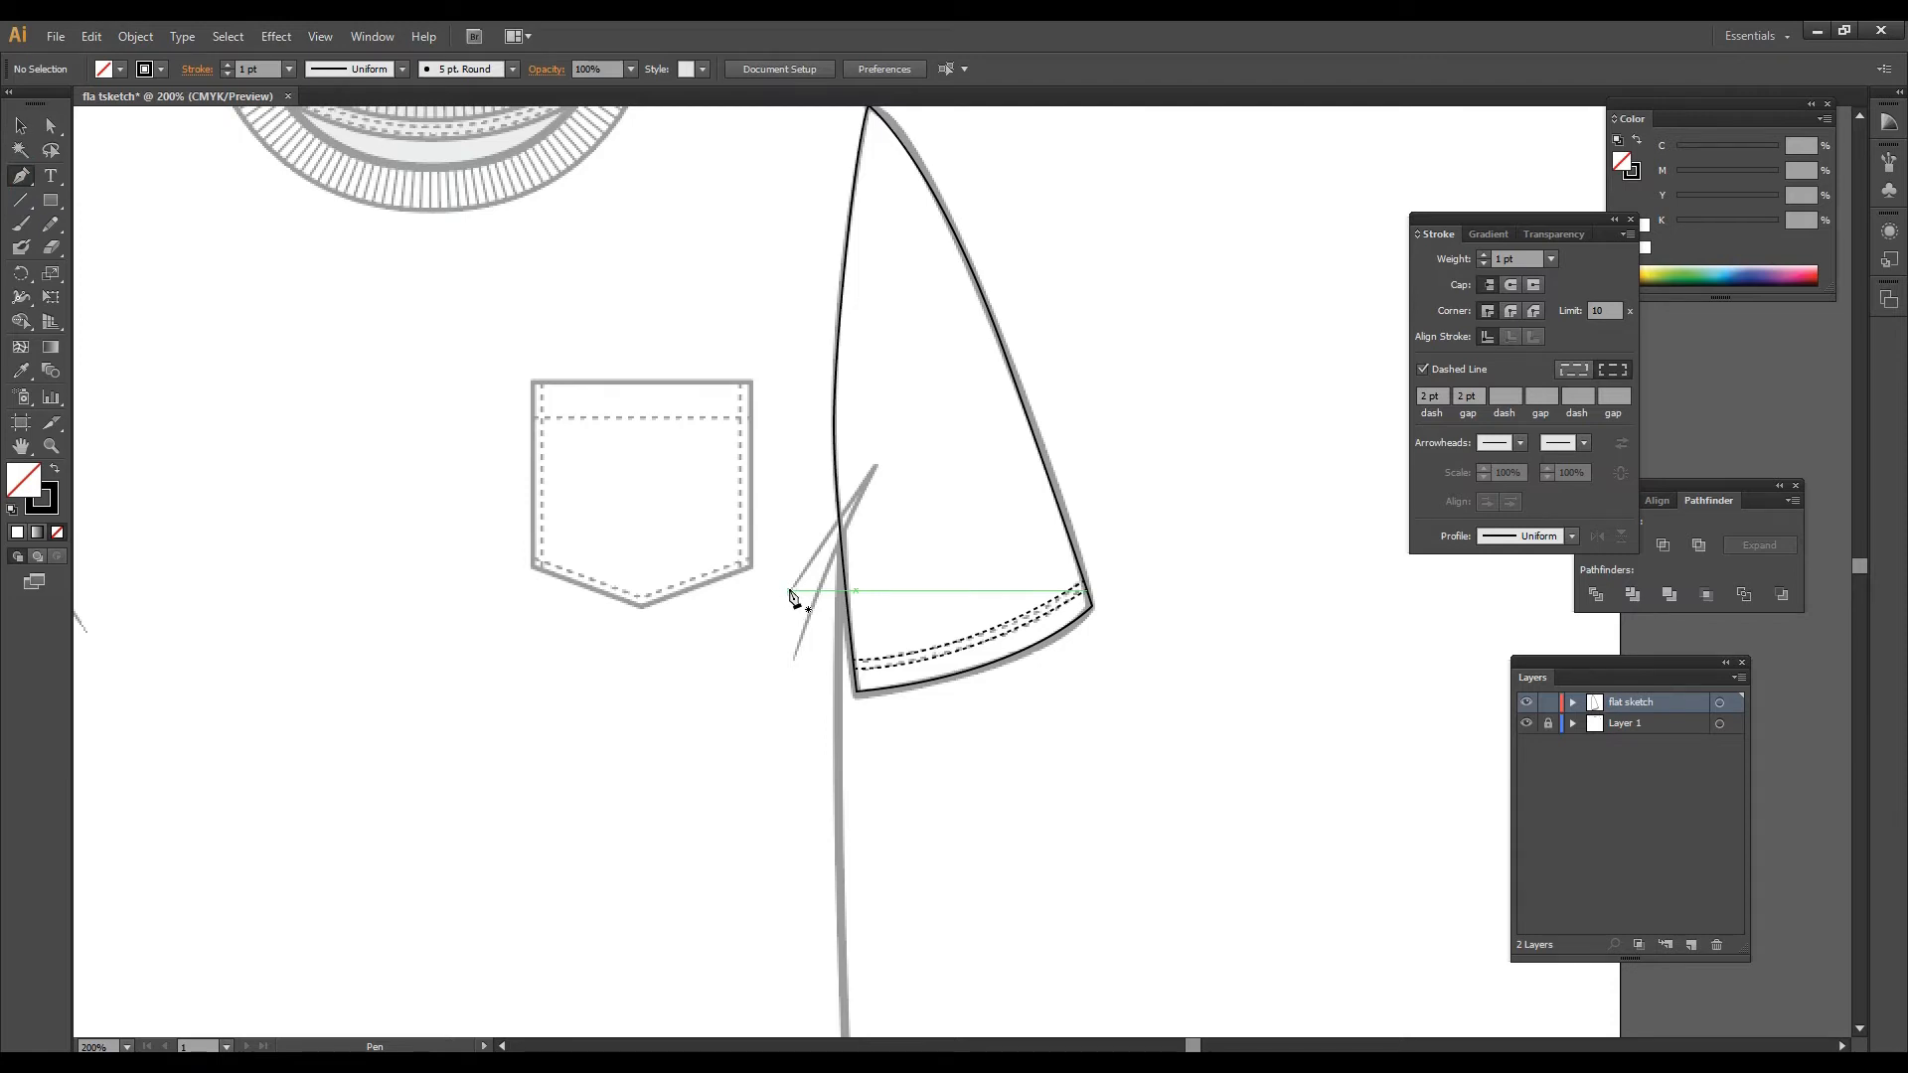
drag(789, 591, 874, 467)
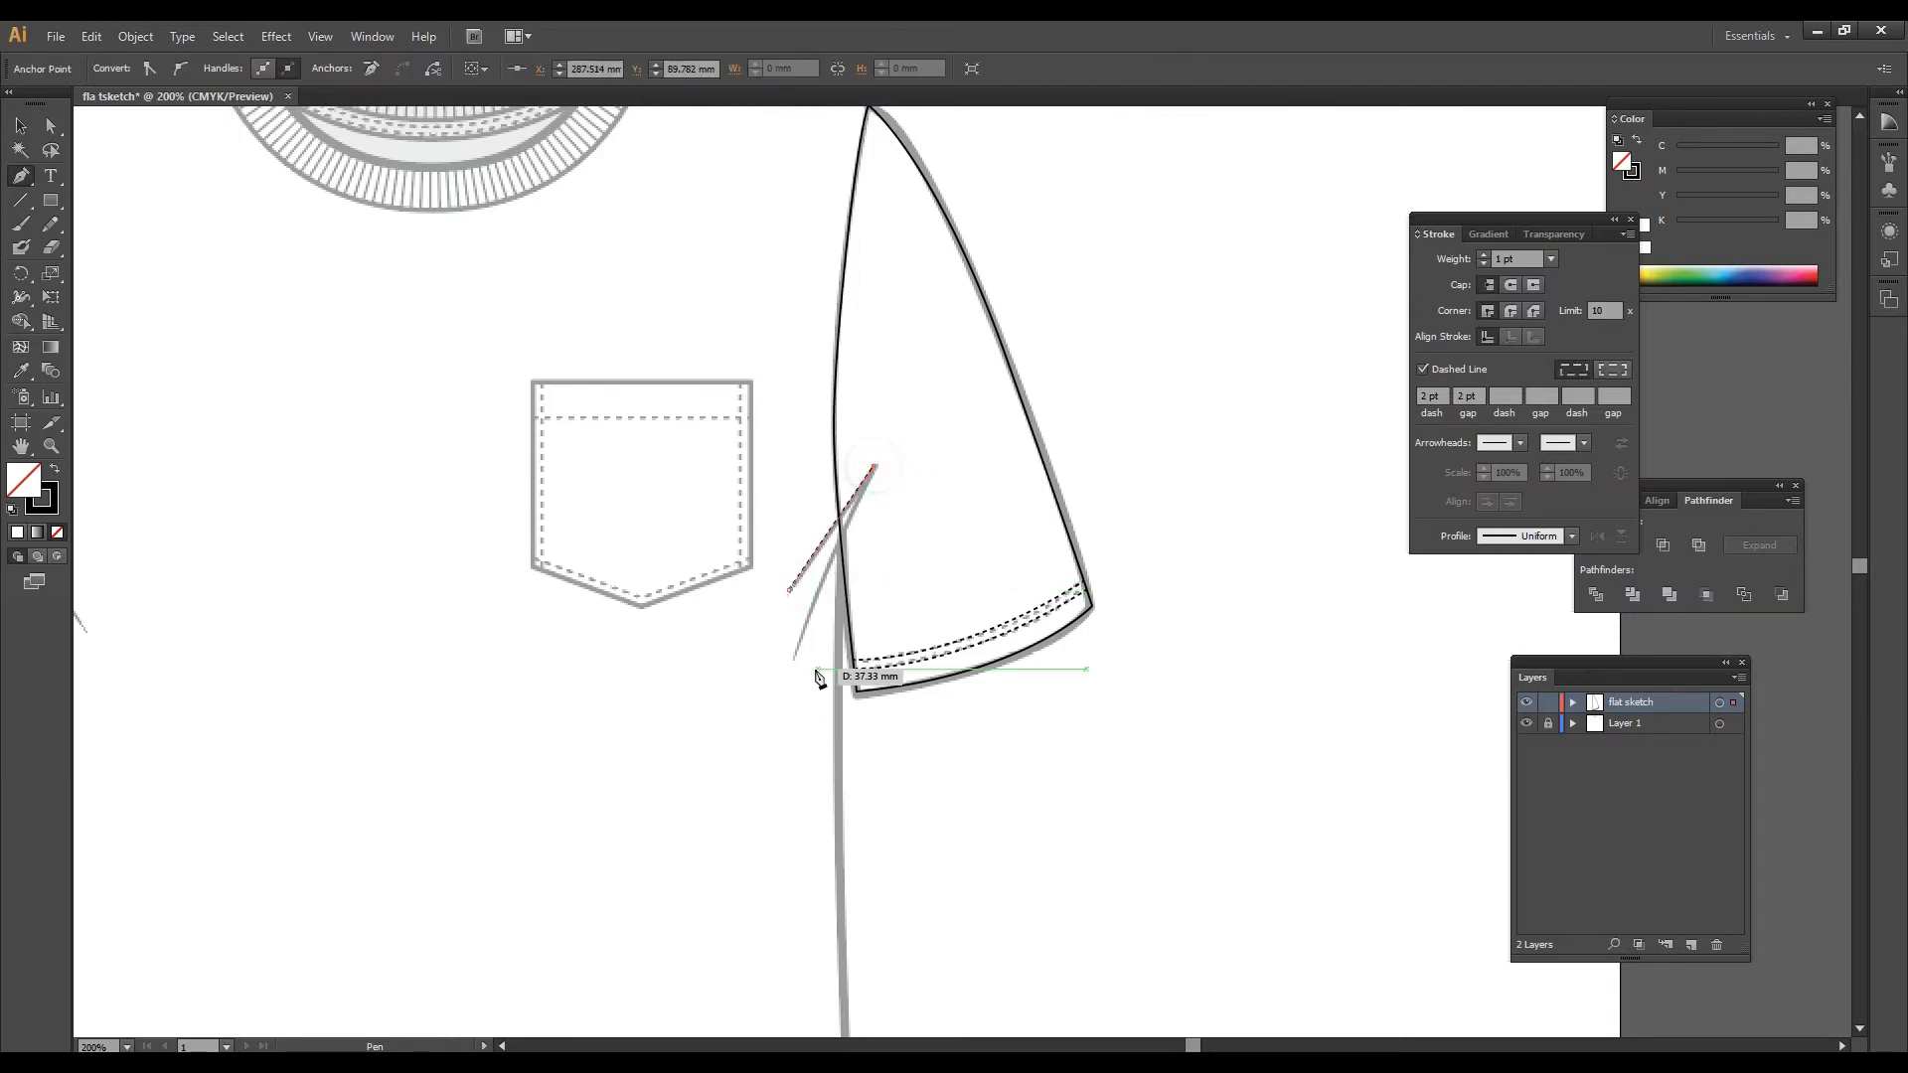
click(795, 659)
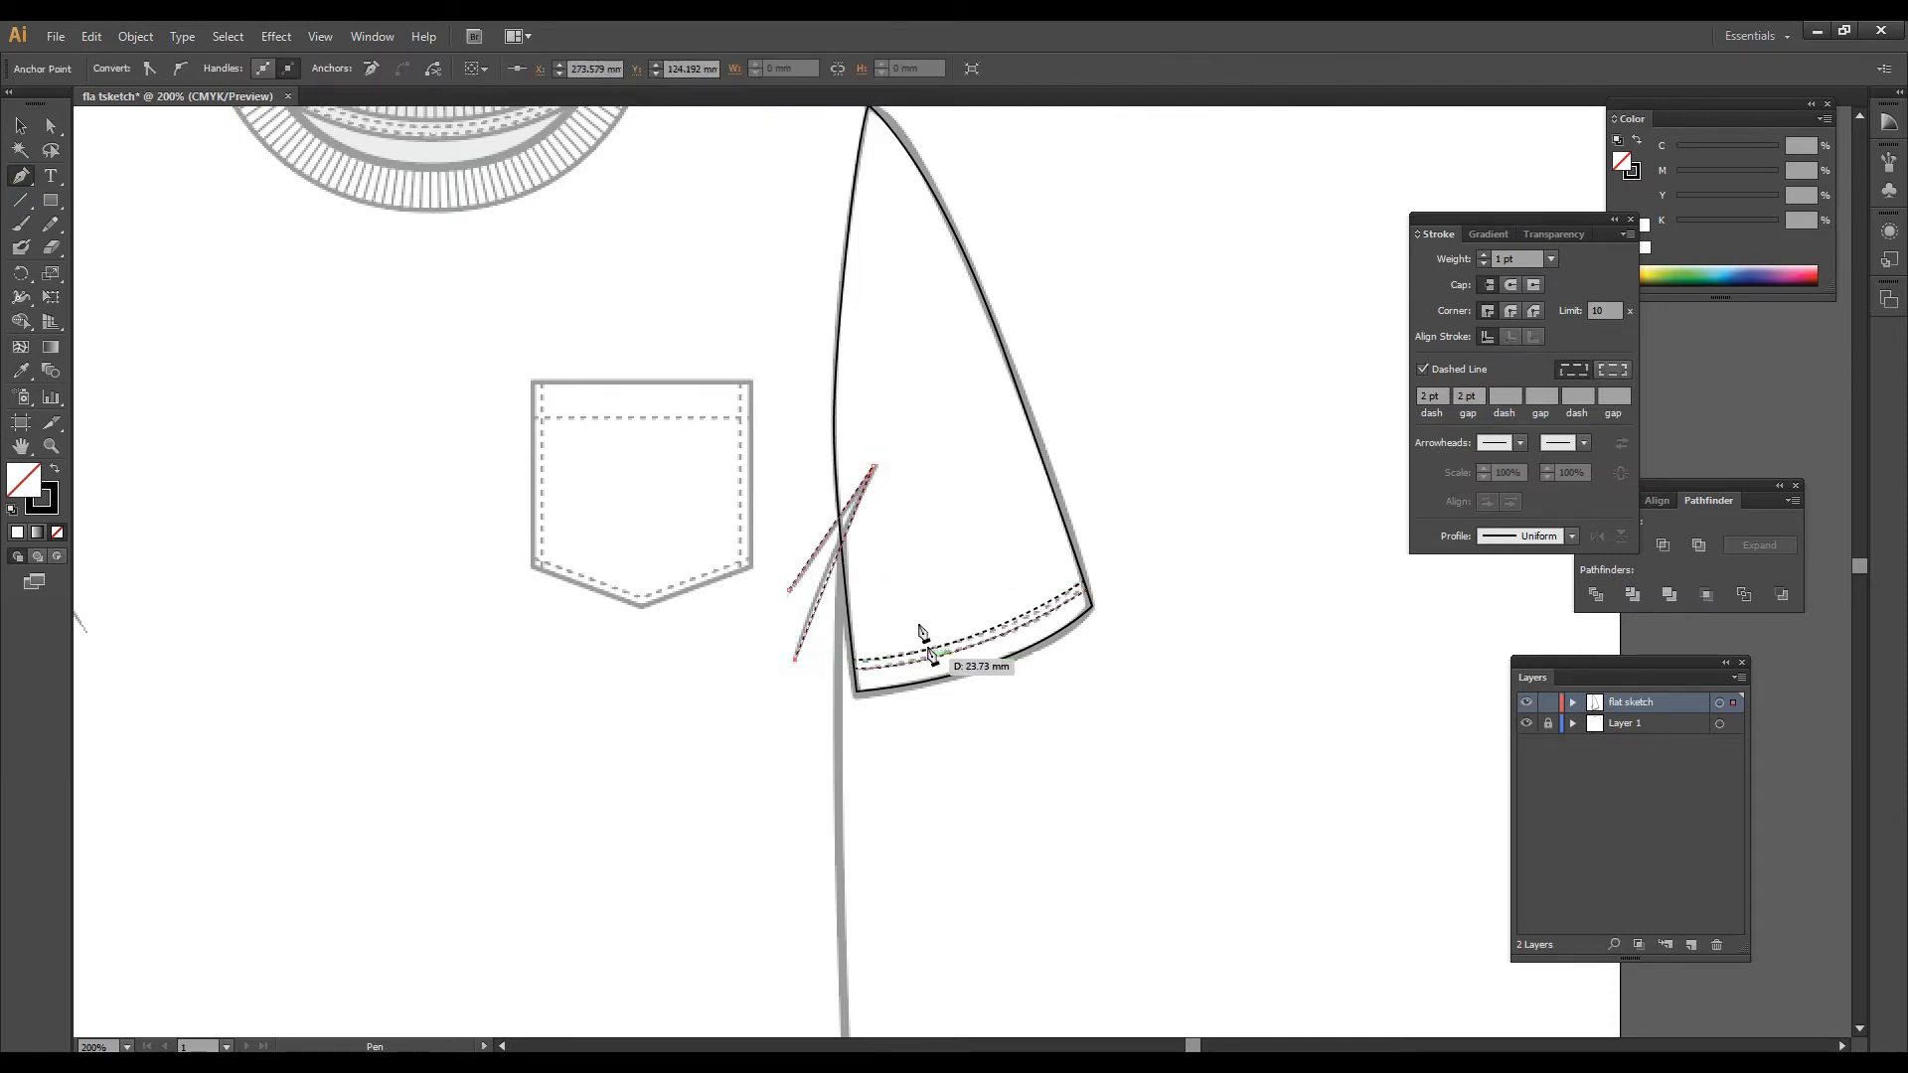
Step: Copy the sleeve outline's solid stroke to the crease path with the Eyedropper and apply the lens-shaped width profile tapered at both ends
scroll(876, 561, up, 2)
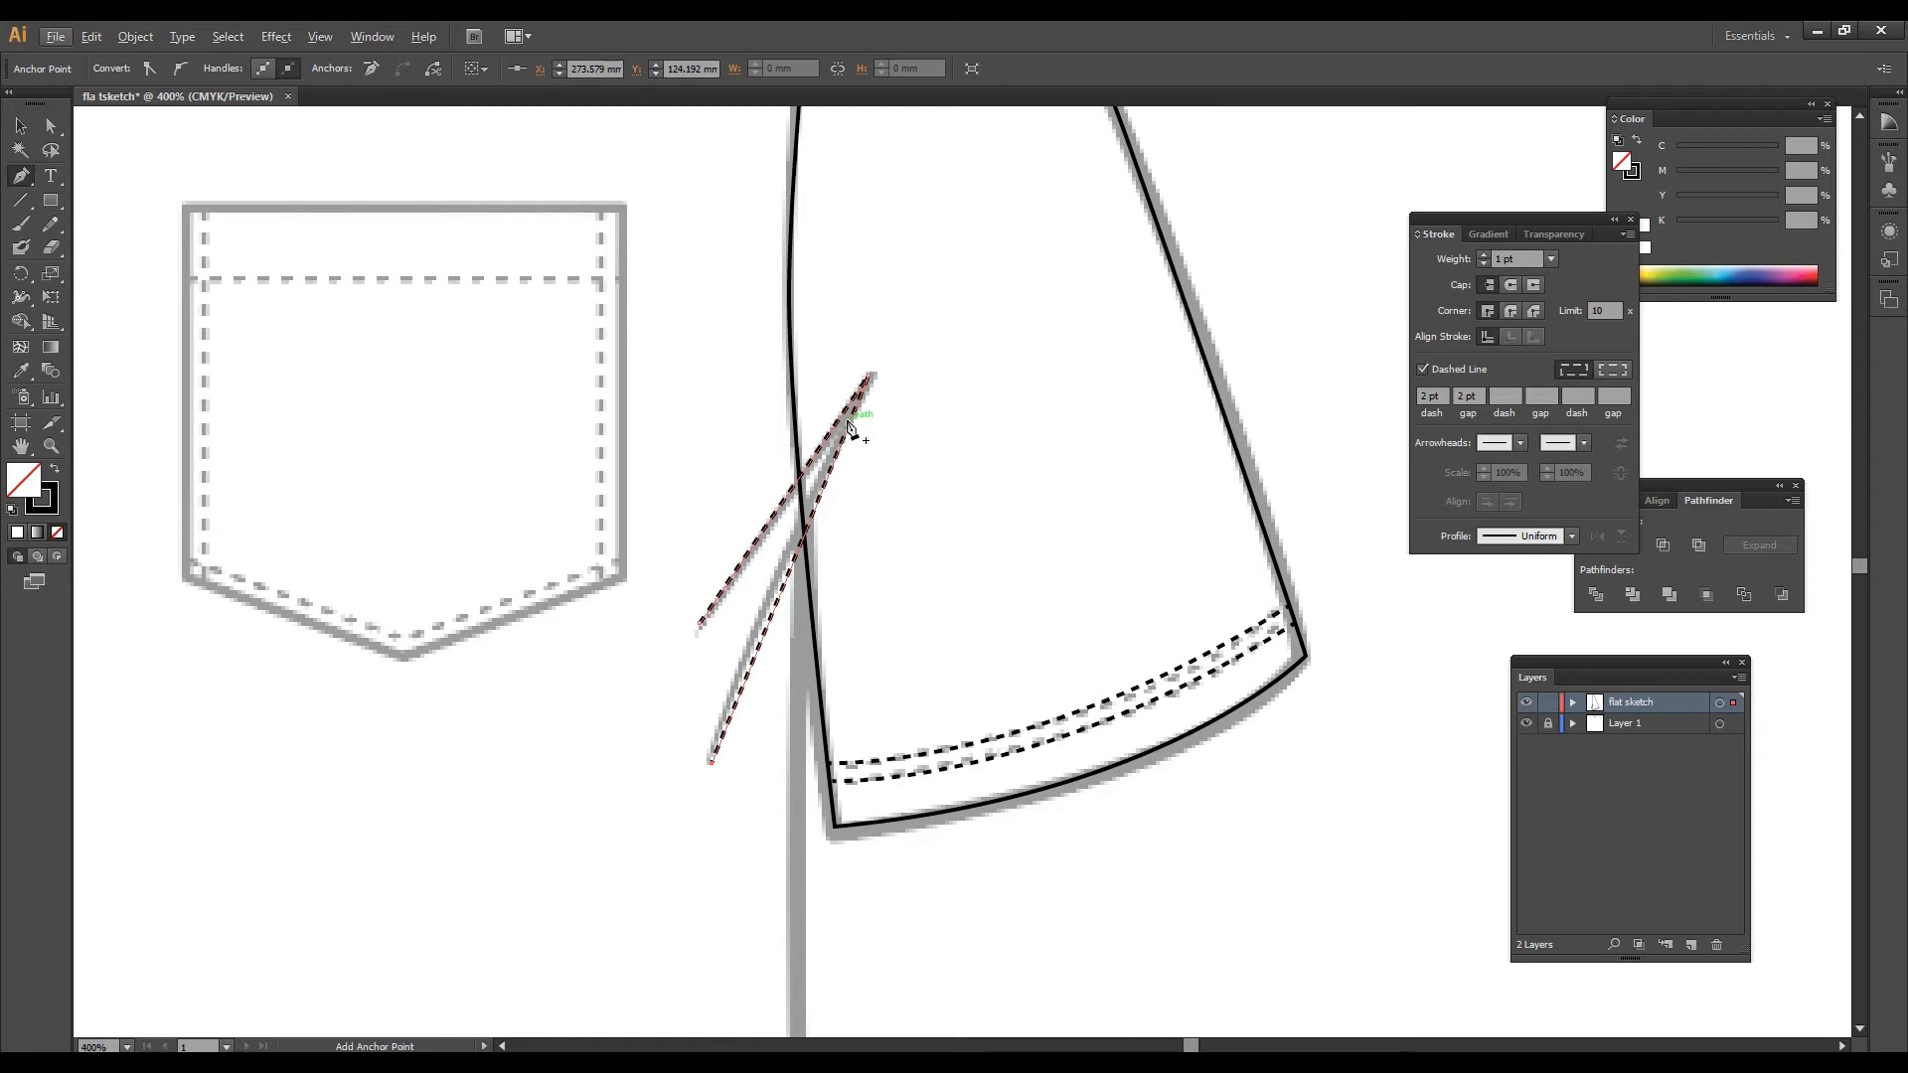
click(21, 376)
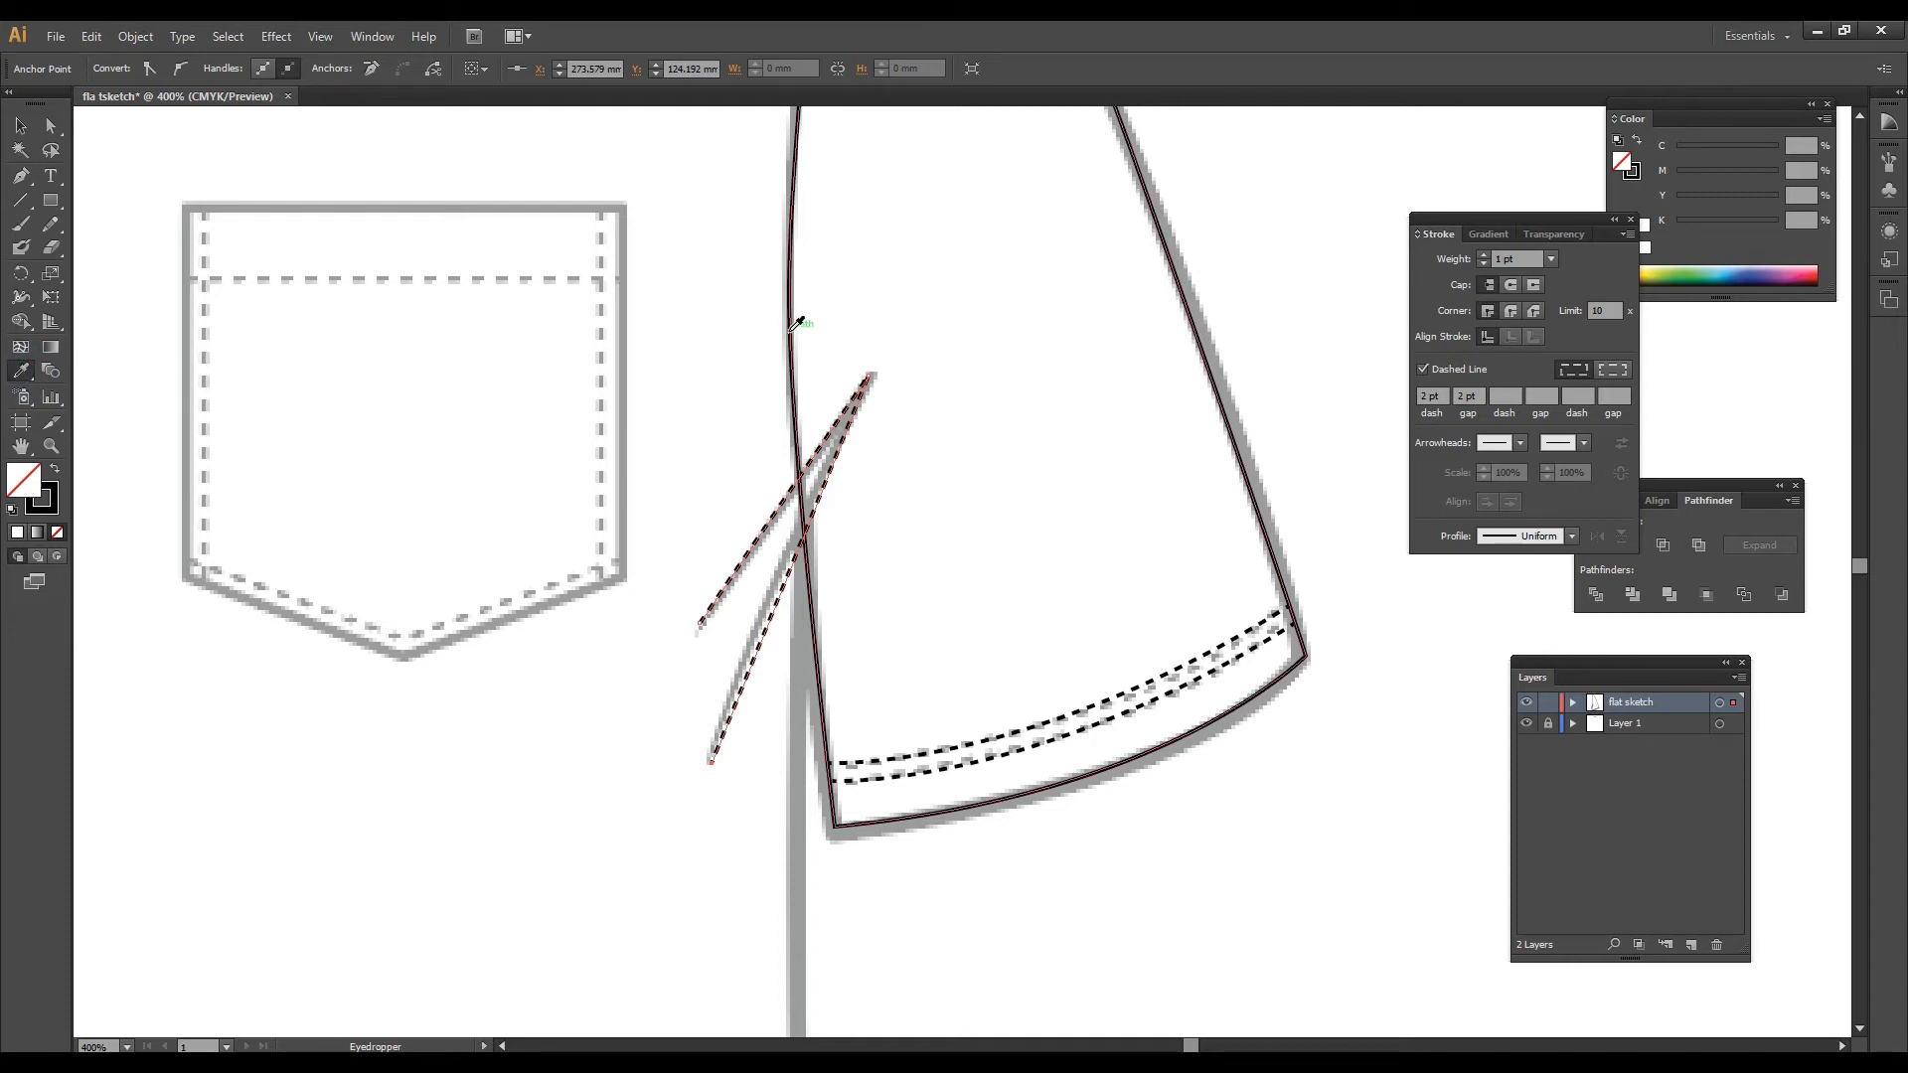
click(793, 326)
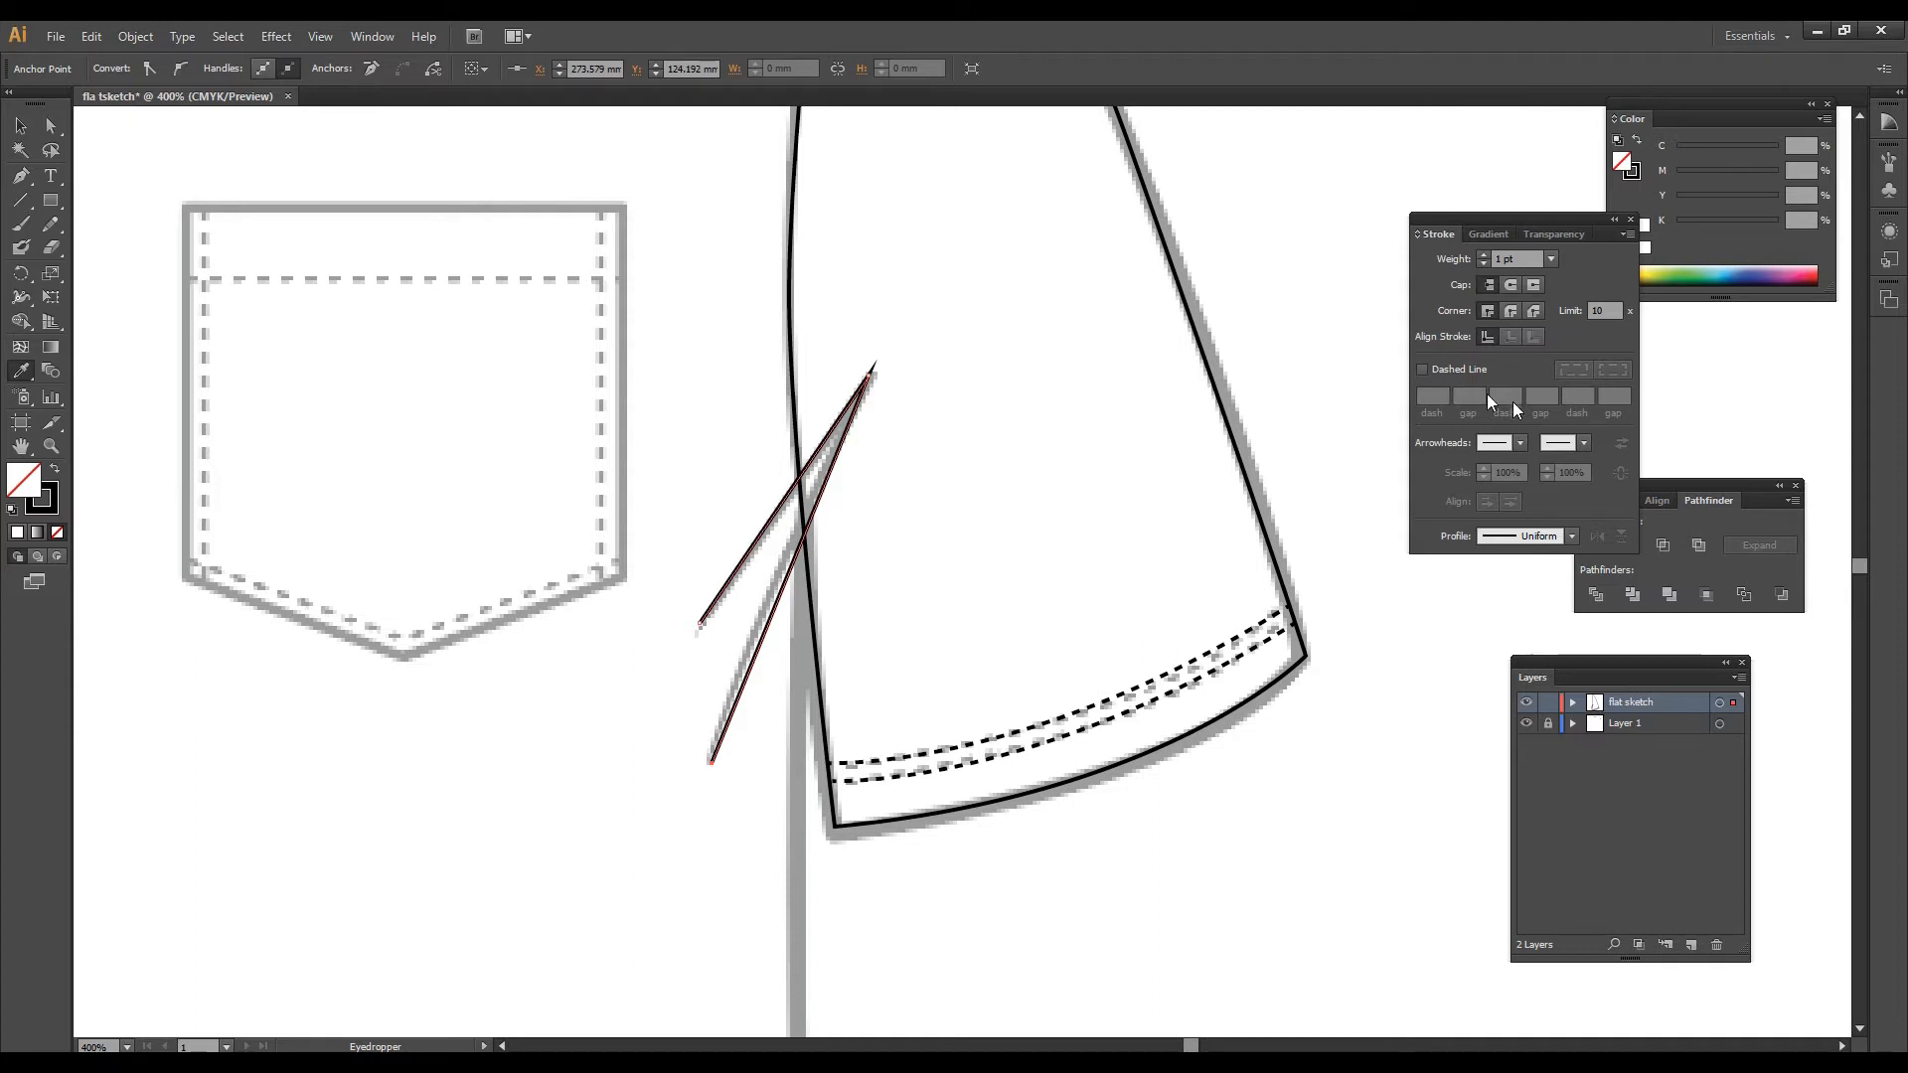
click(1570, 535)
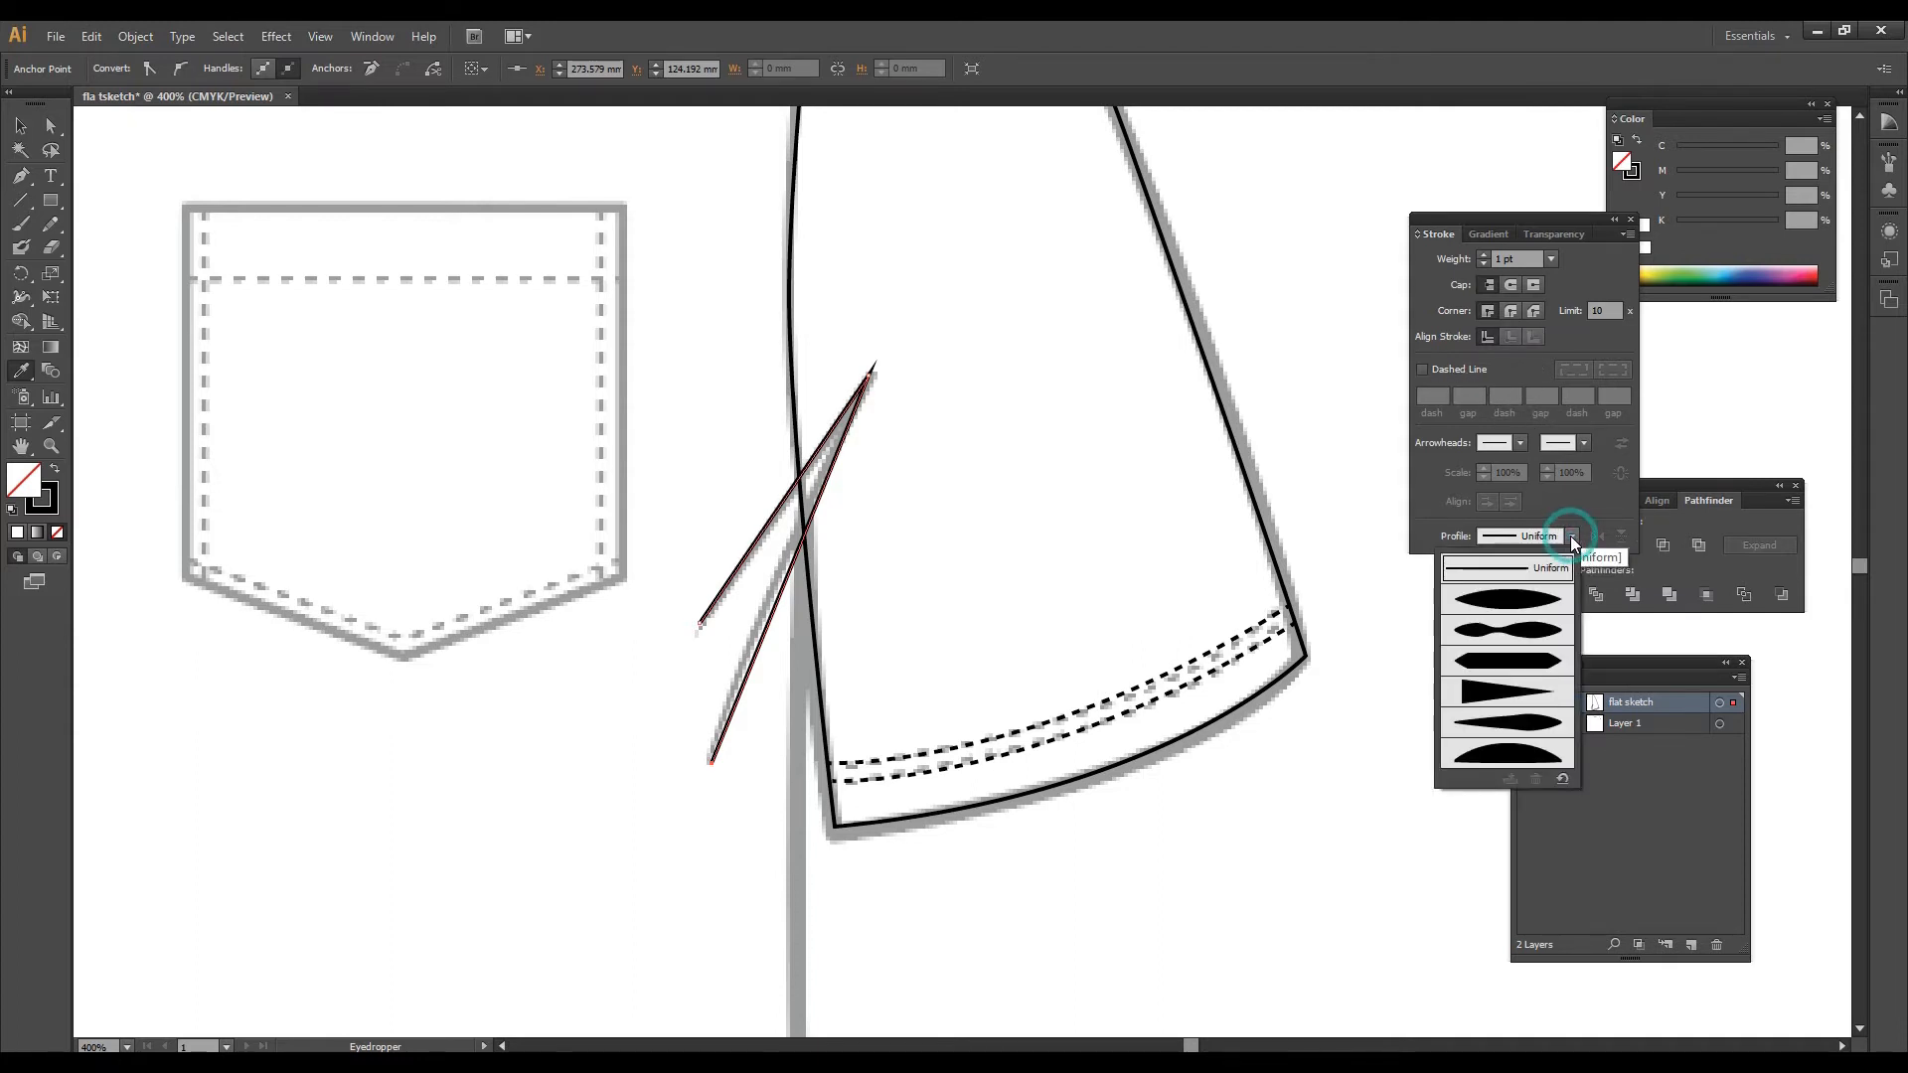
click(1503, 602)
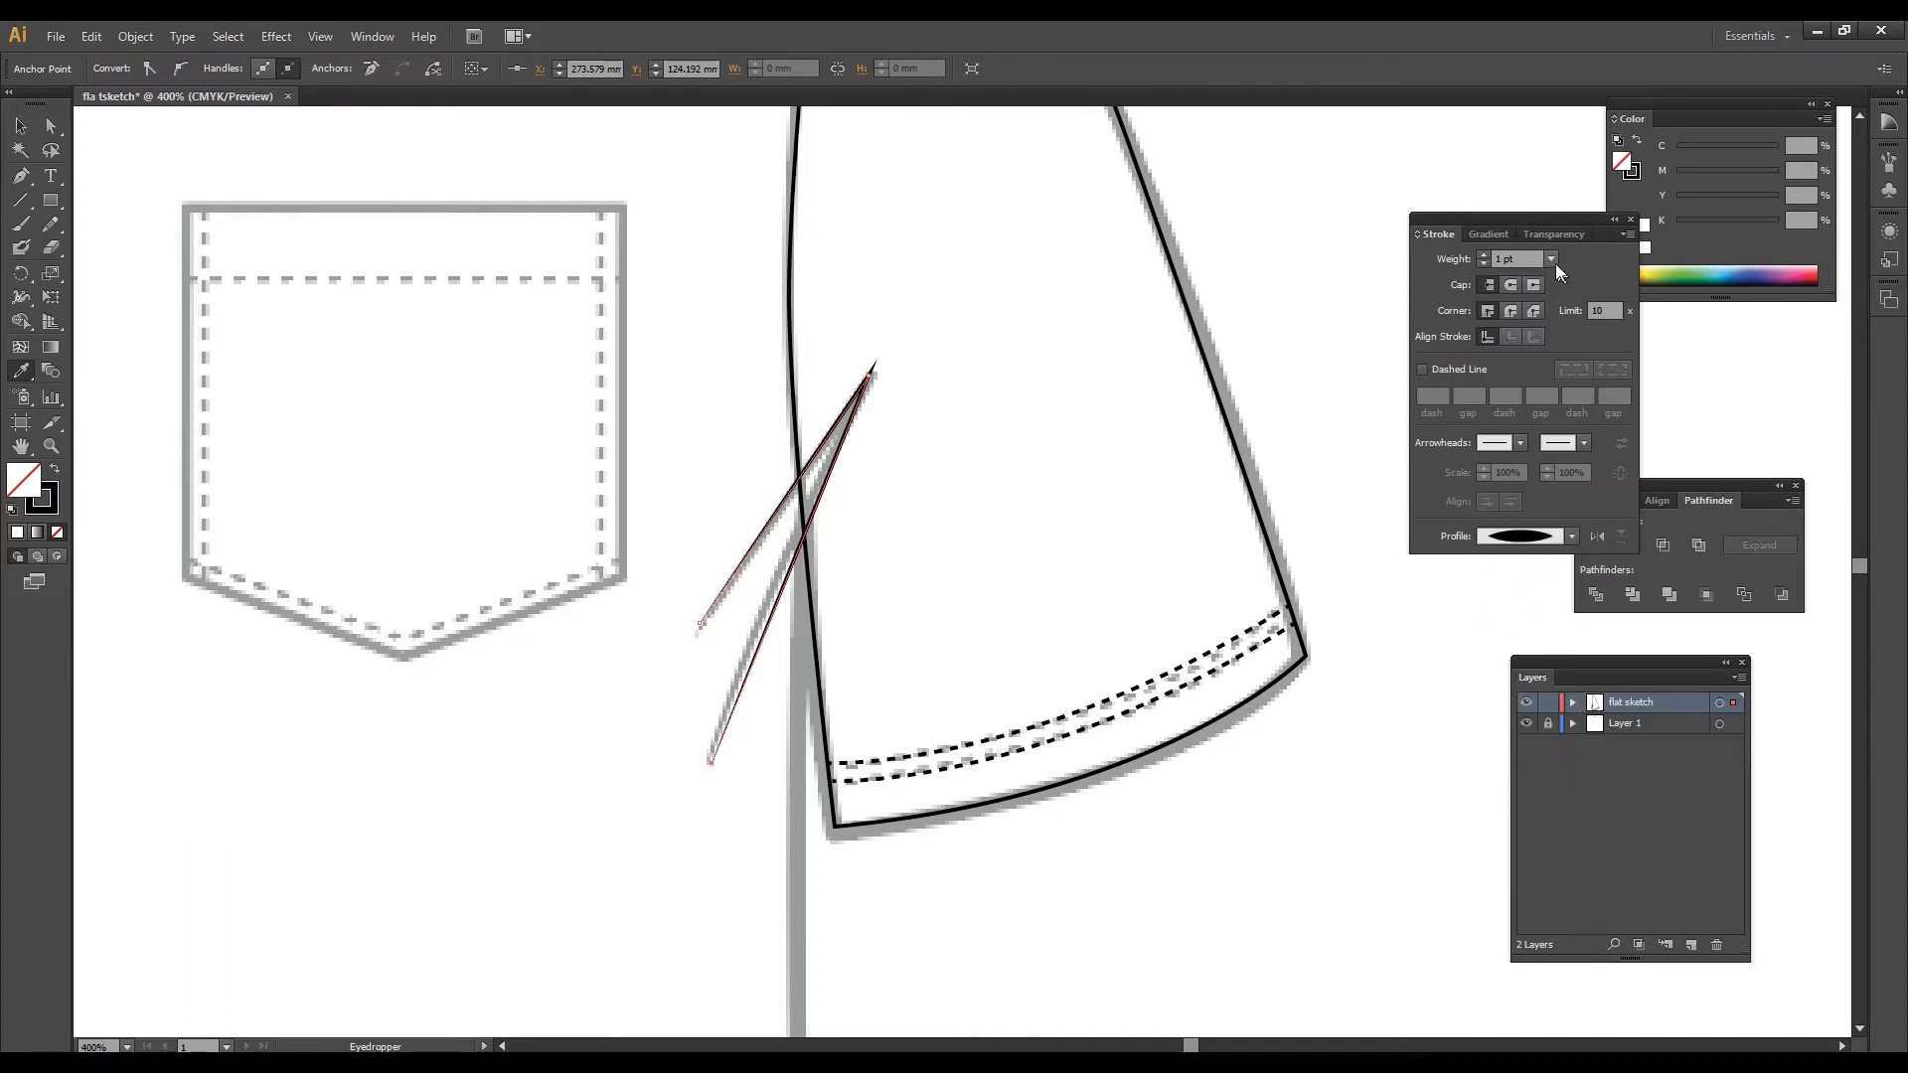
Step: Set the crease path's stroke weight to 2 pt with a round join, and deselect it
click(1551, 258)
click(1574, 366)
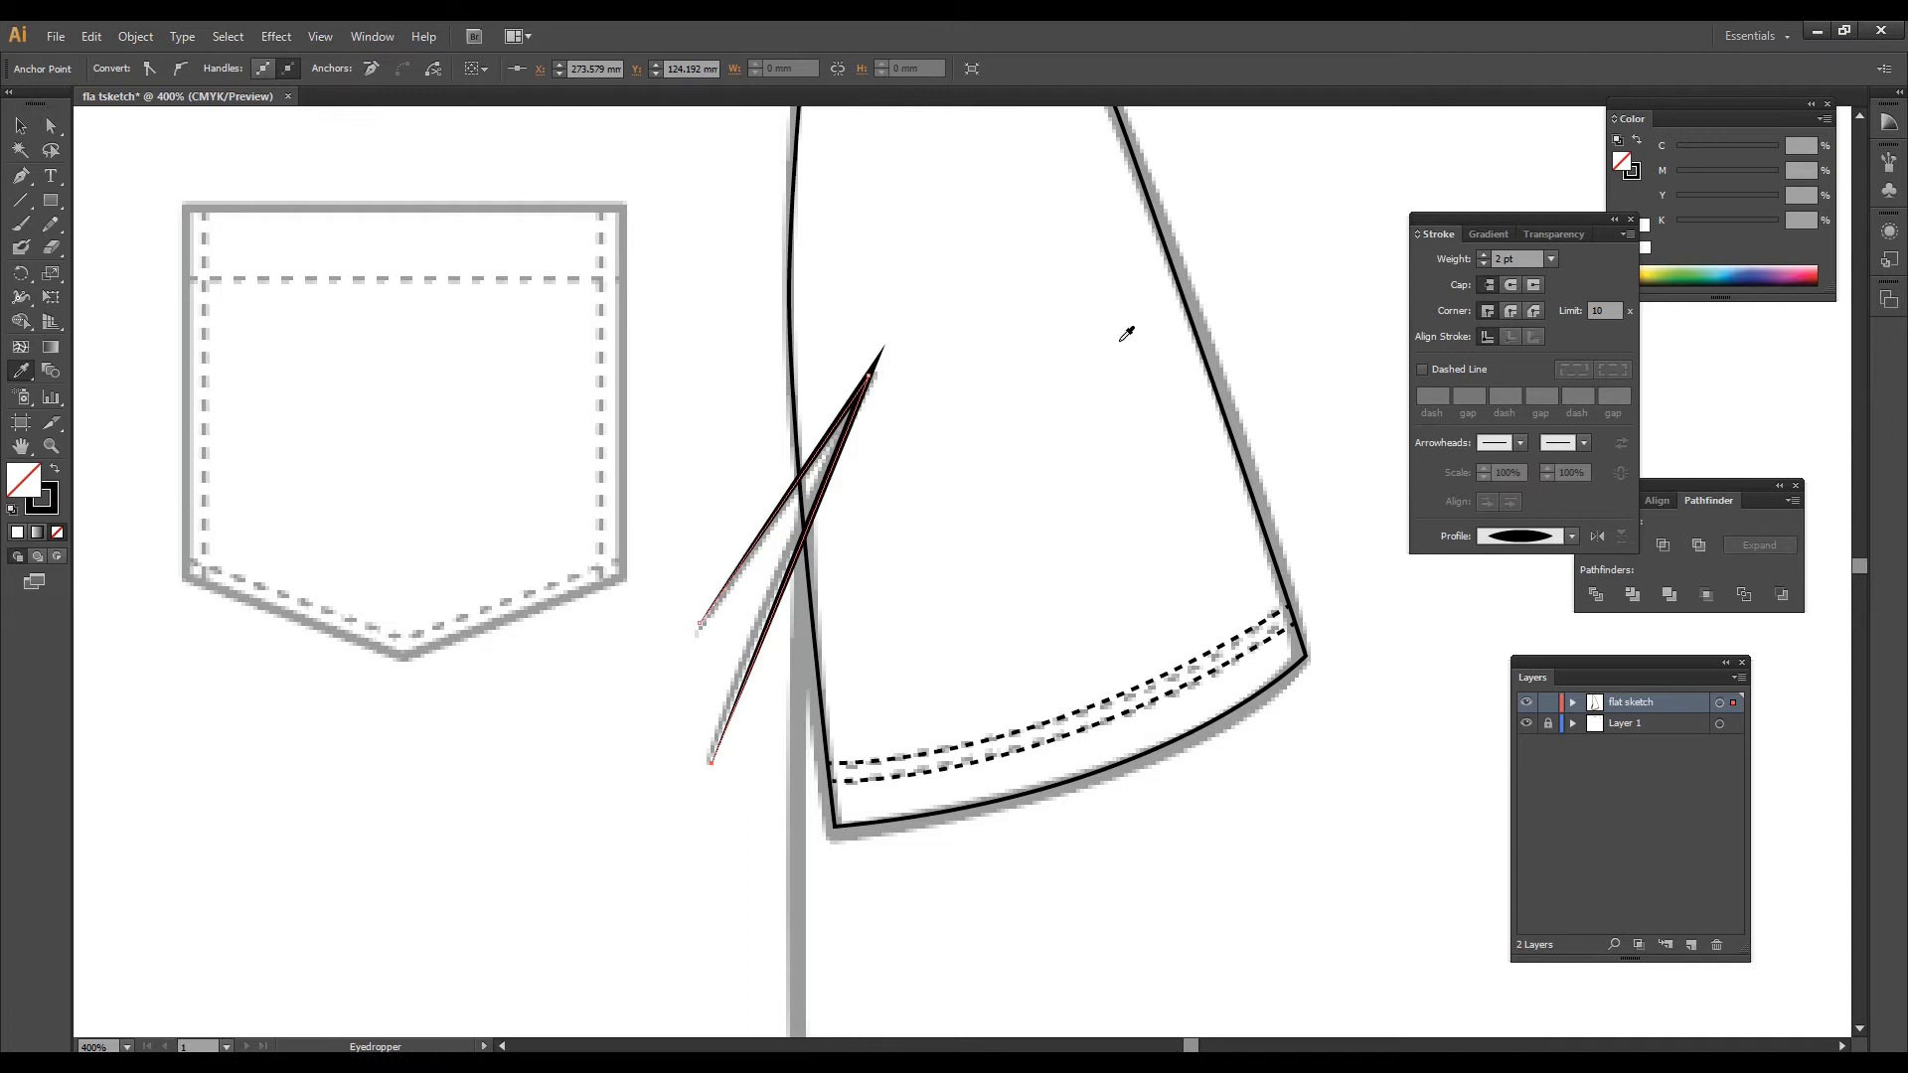
click(1509, 312)
key(v)
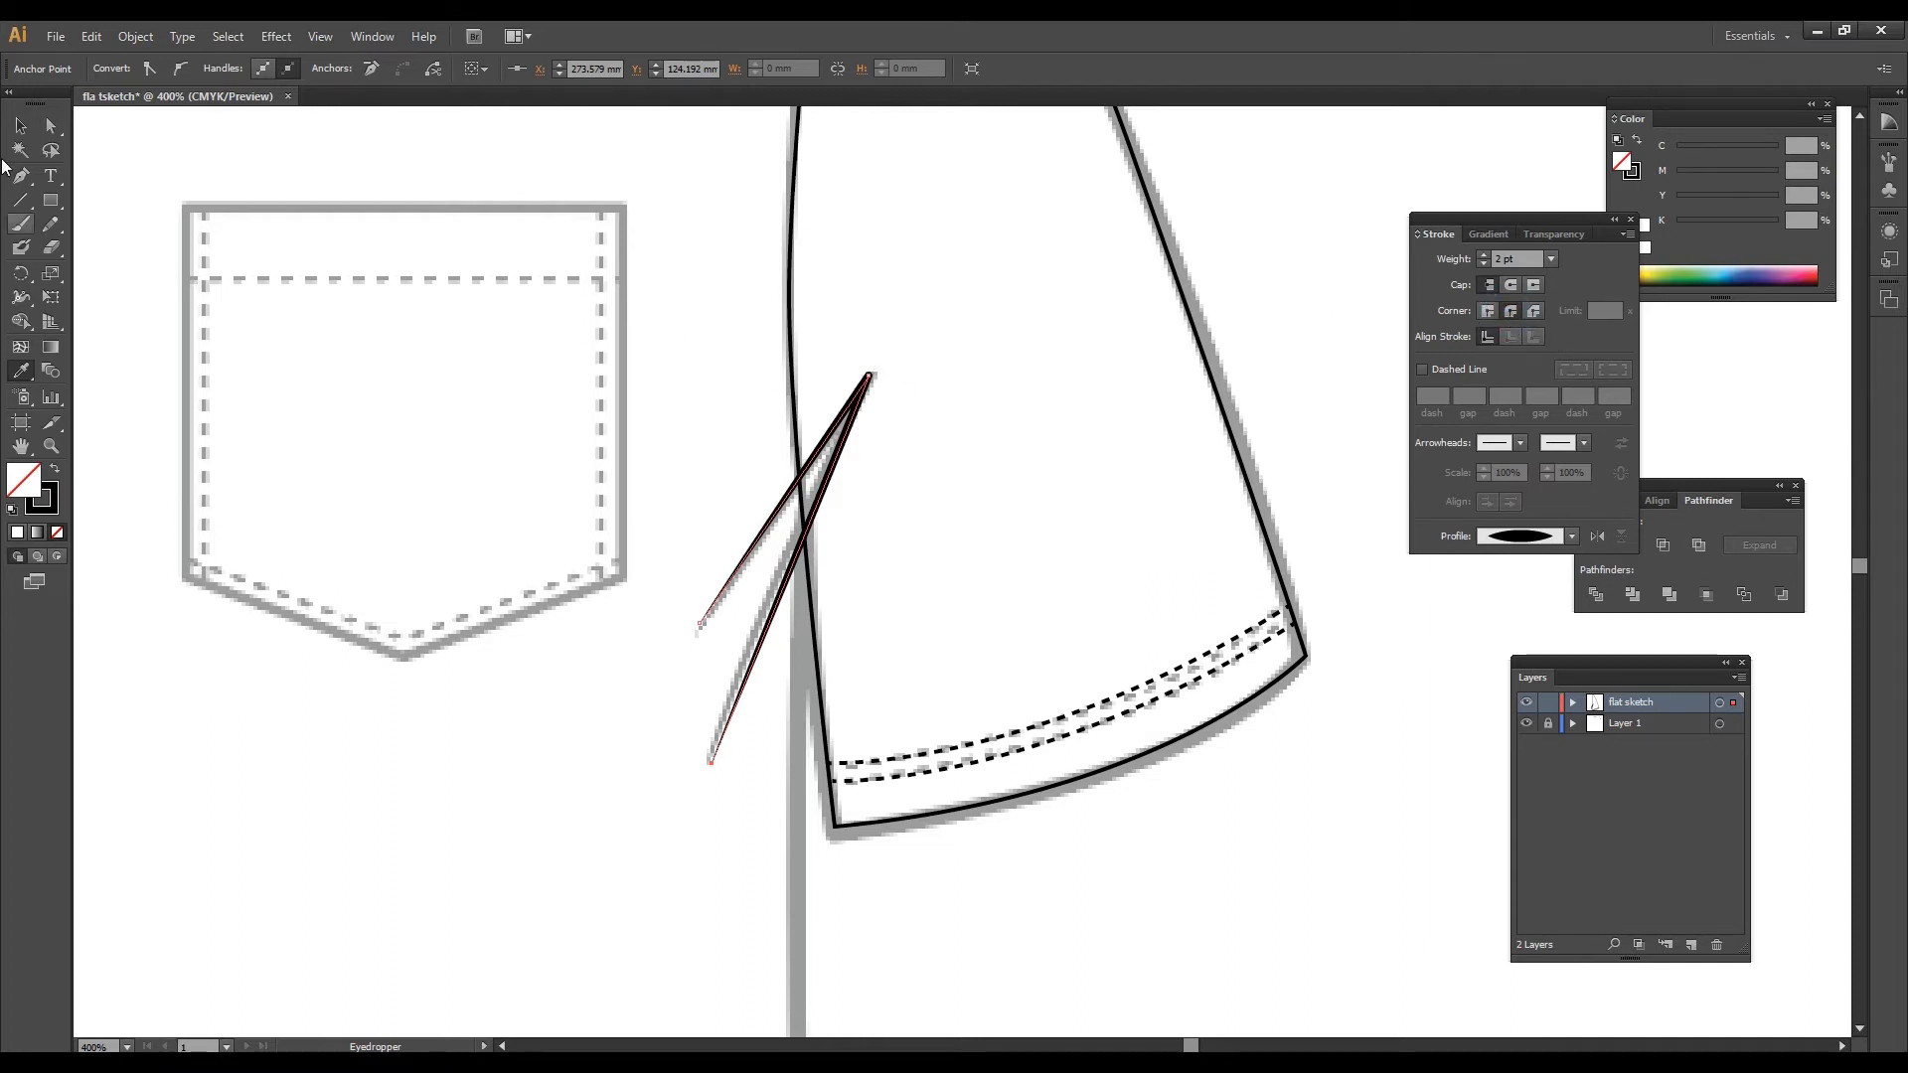
click(945, 391)
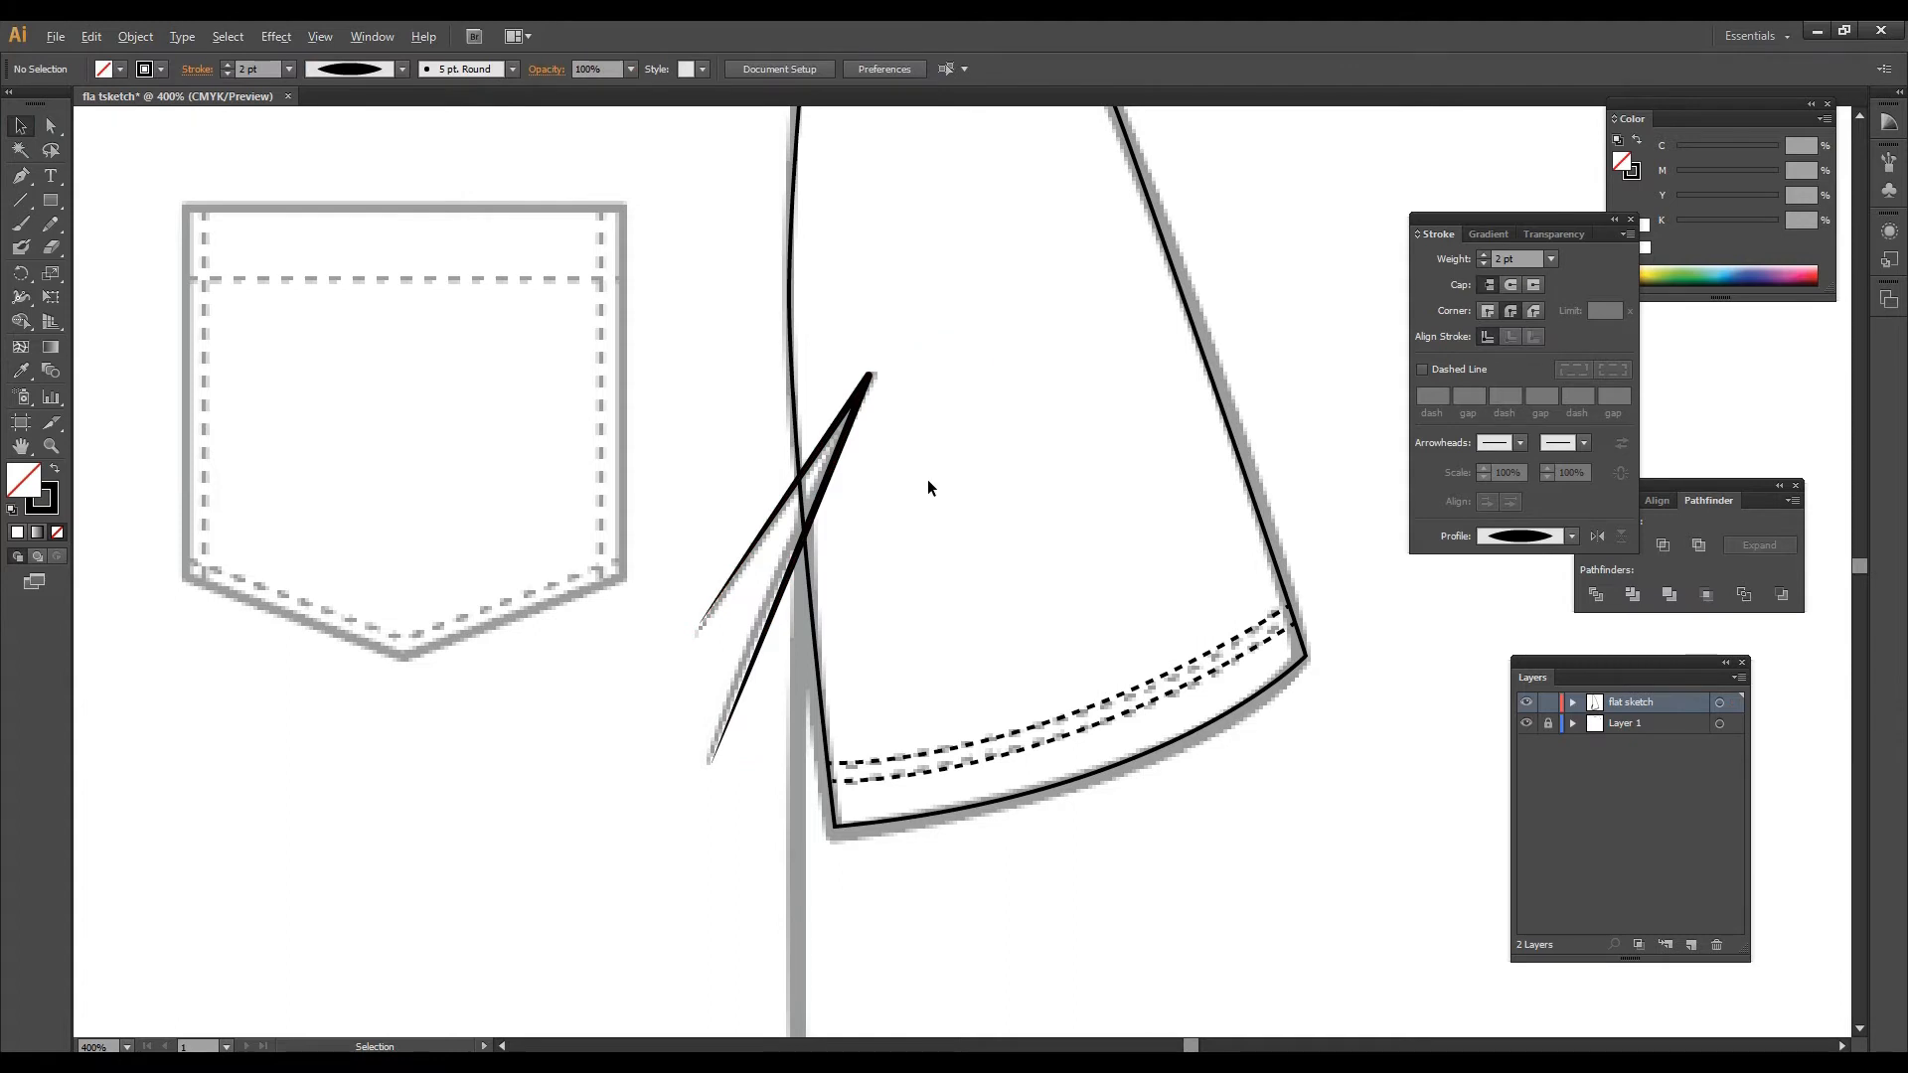
Step: Duplicate the traced sleeve with its hem stitching and crease lines straight across to the opposite side of the shirt
scroll(927, 483, down, 5)
scroll(924, 483, up, 2)
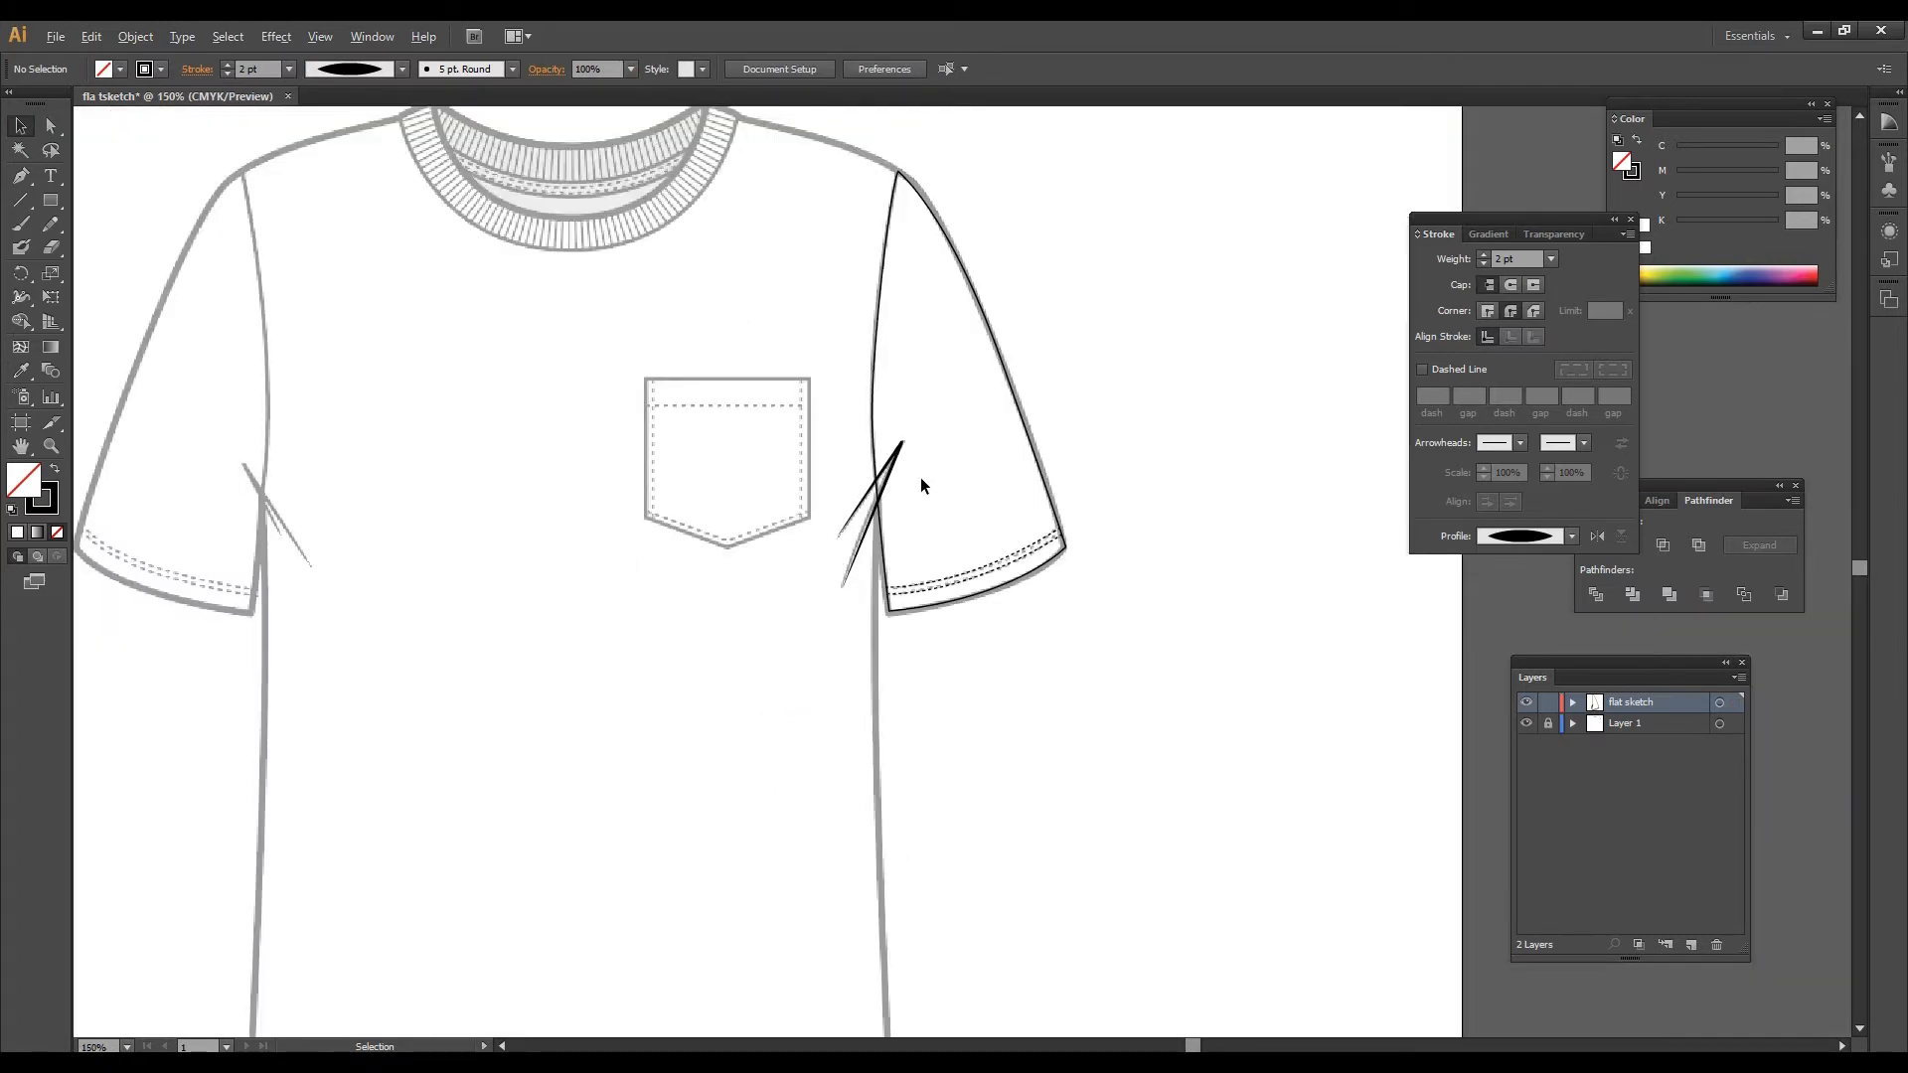
drag(1199, 665, 843, 285)
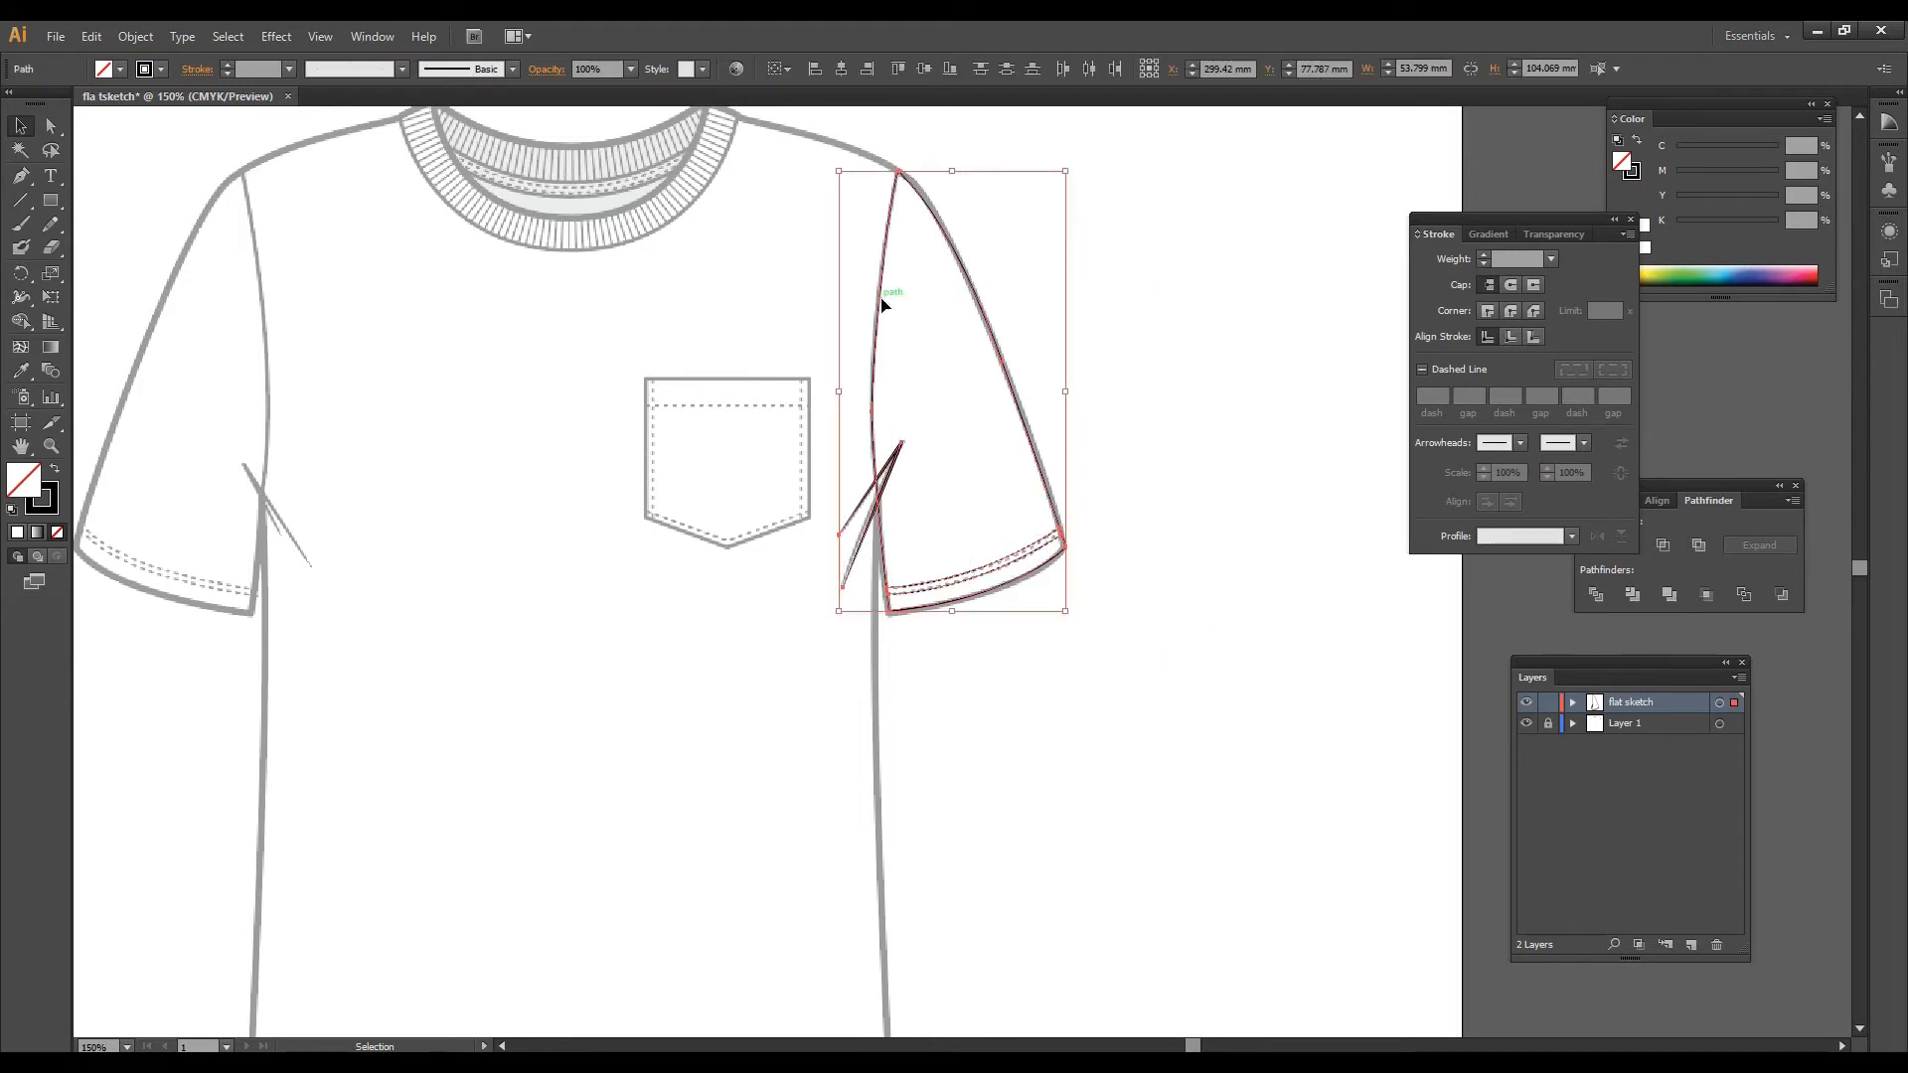
drag(881, 304, 183, 301)
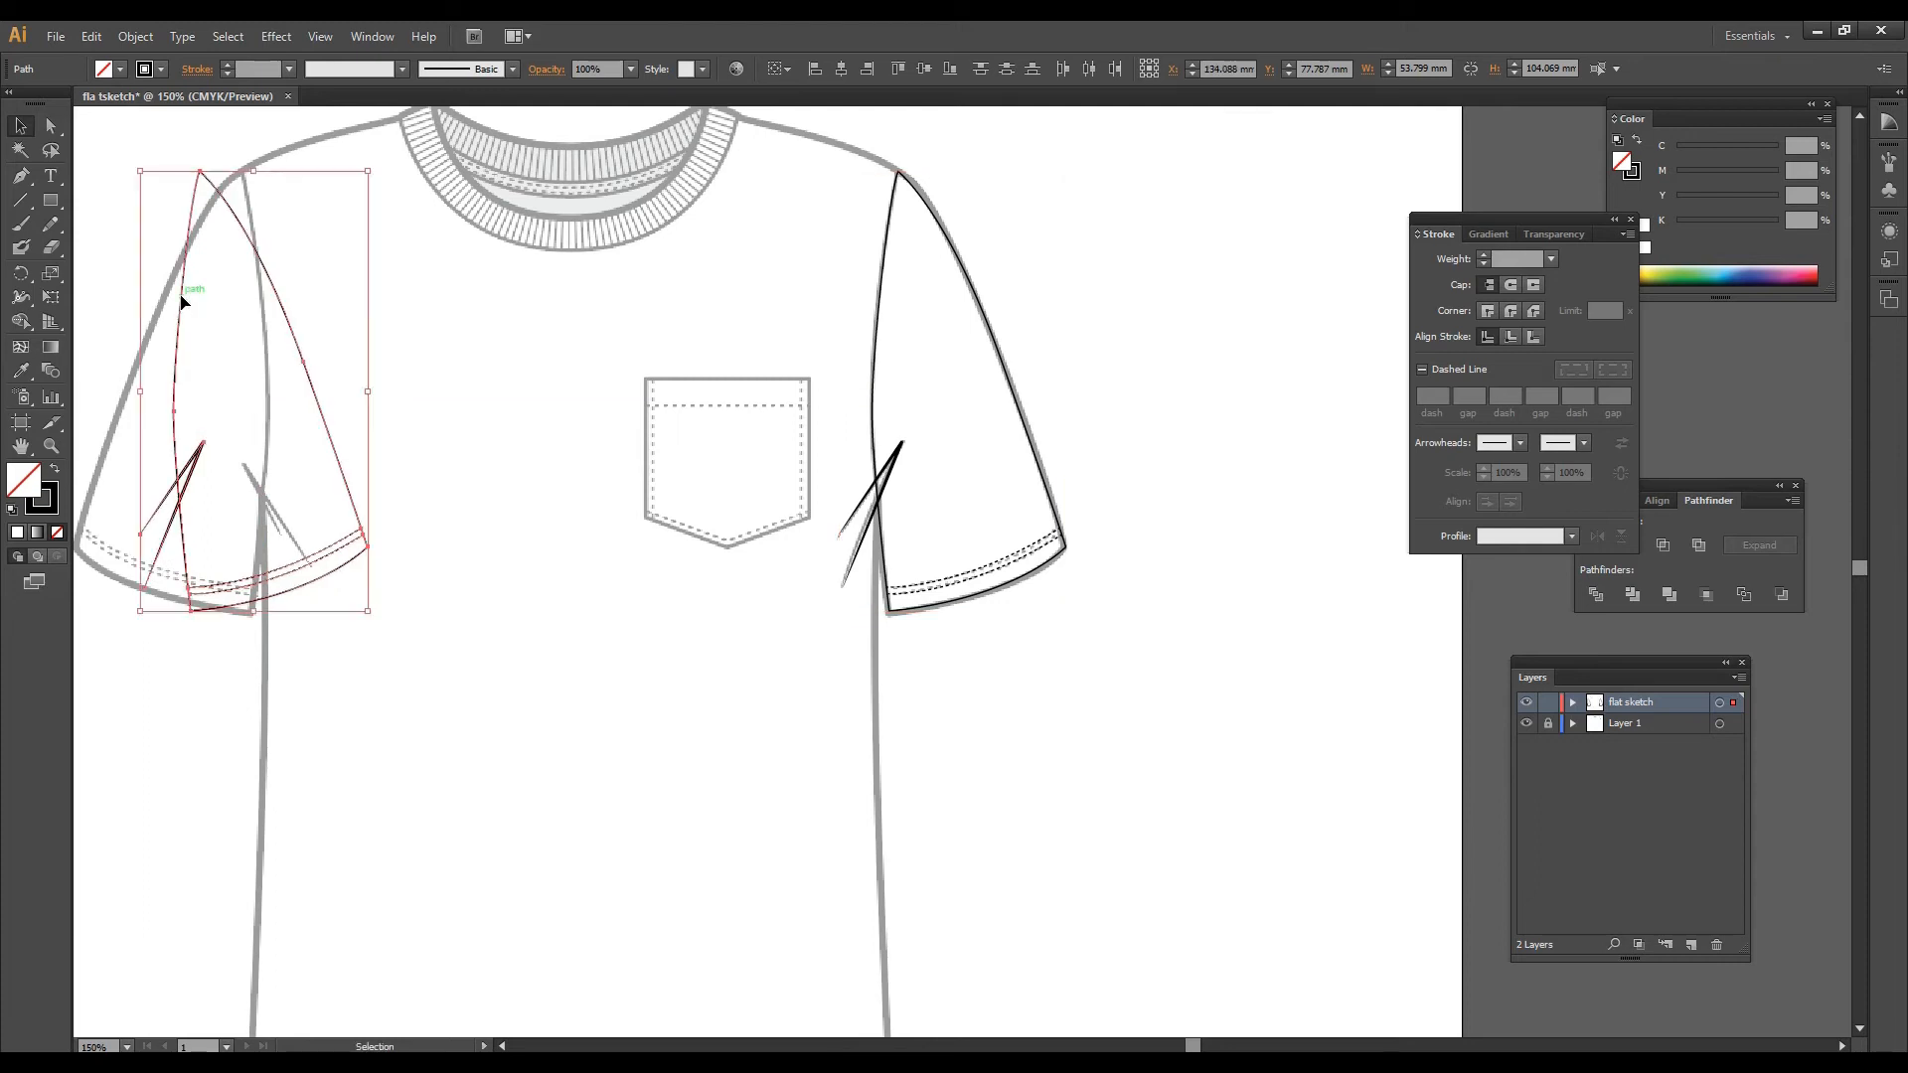
Step: Reflect the duplicated sleeve group of paths across the vertical axis
right_click(304, 363)
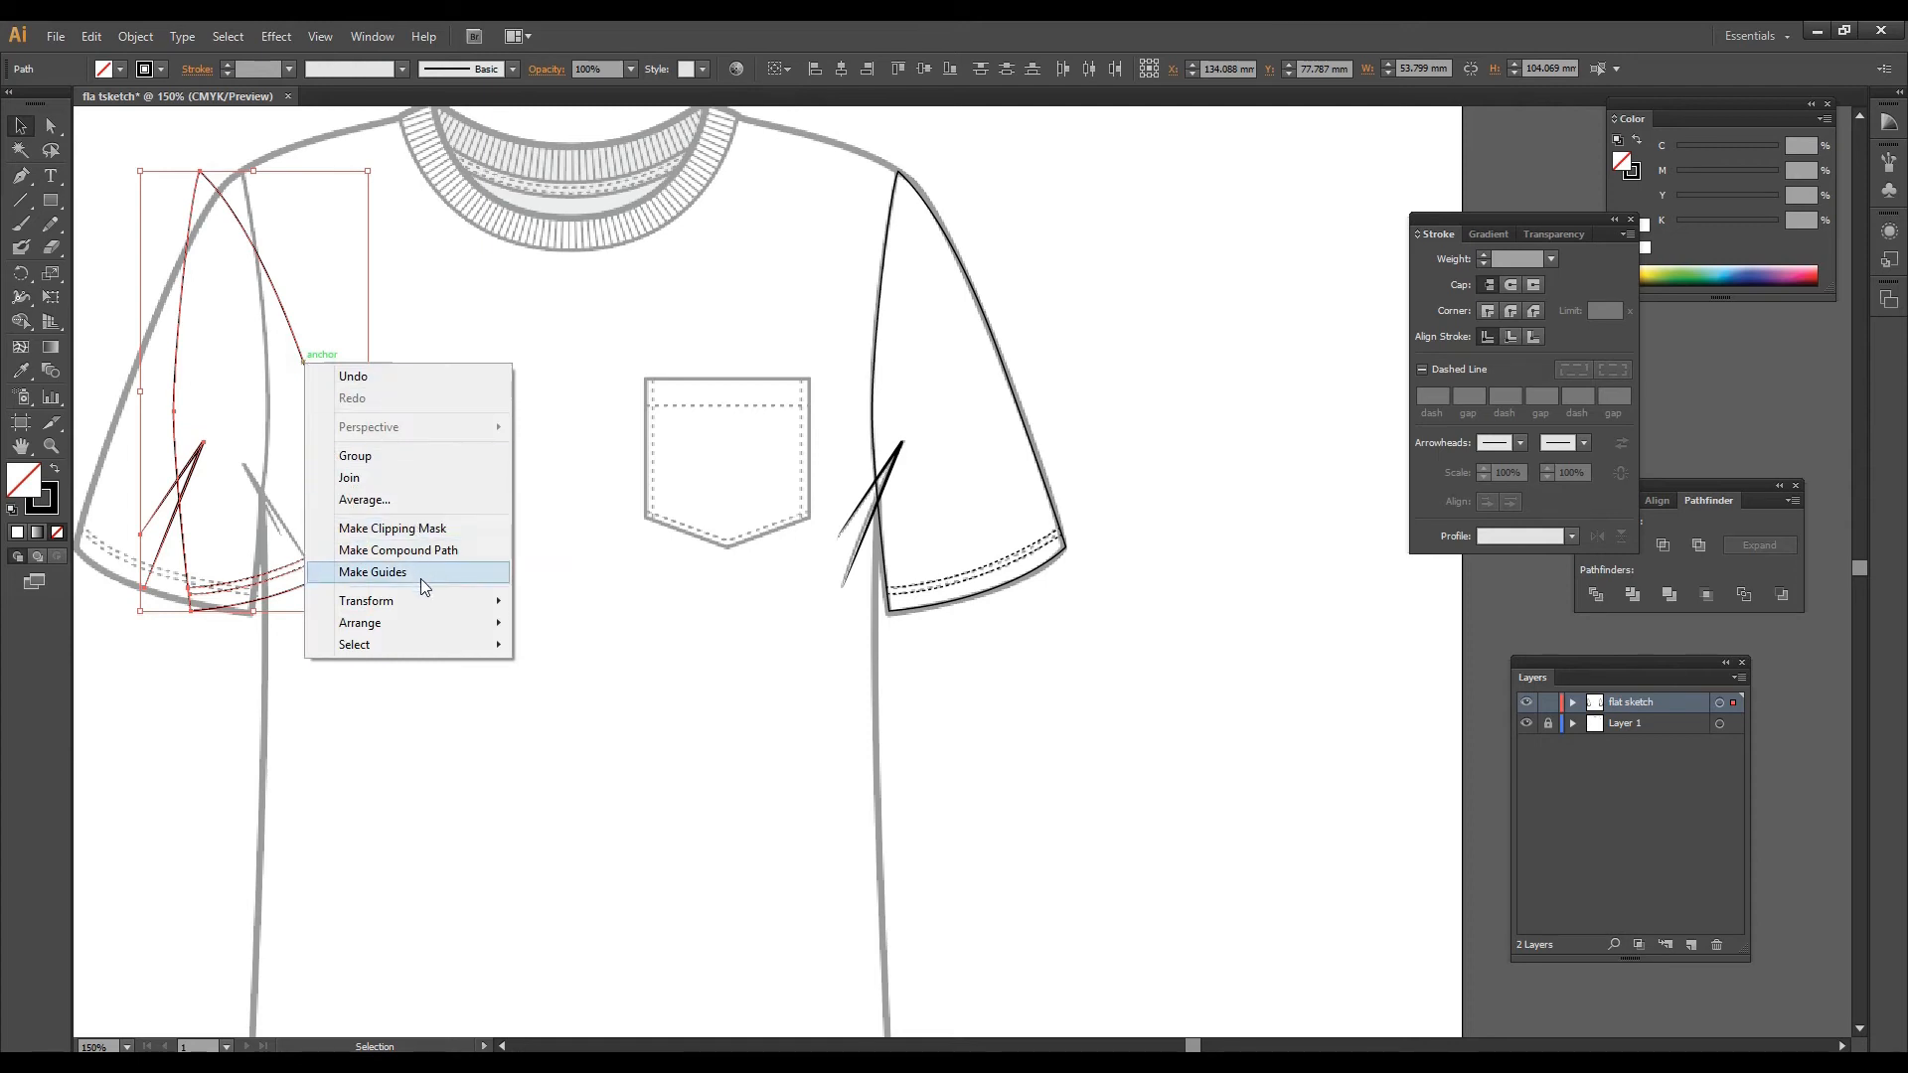
mouse_move(434, 609)
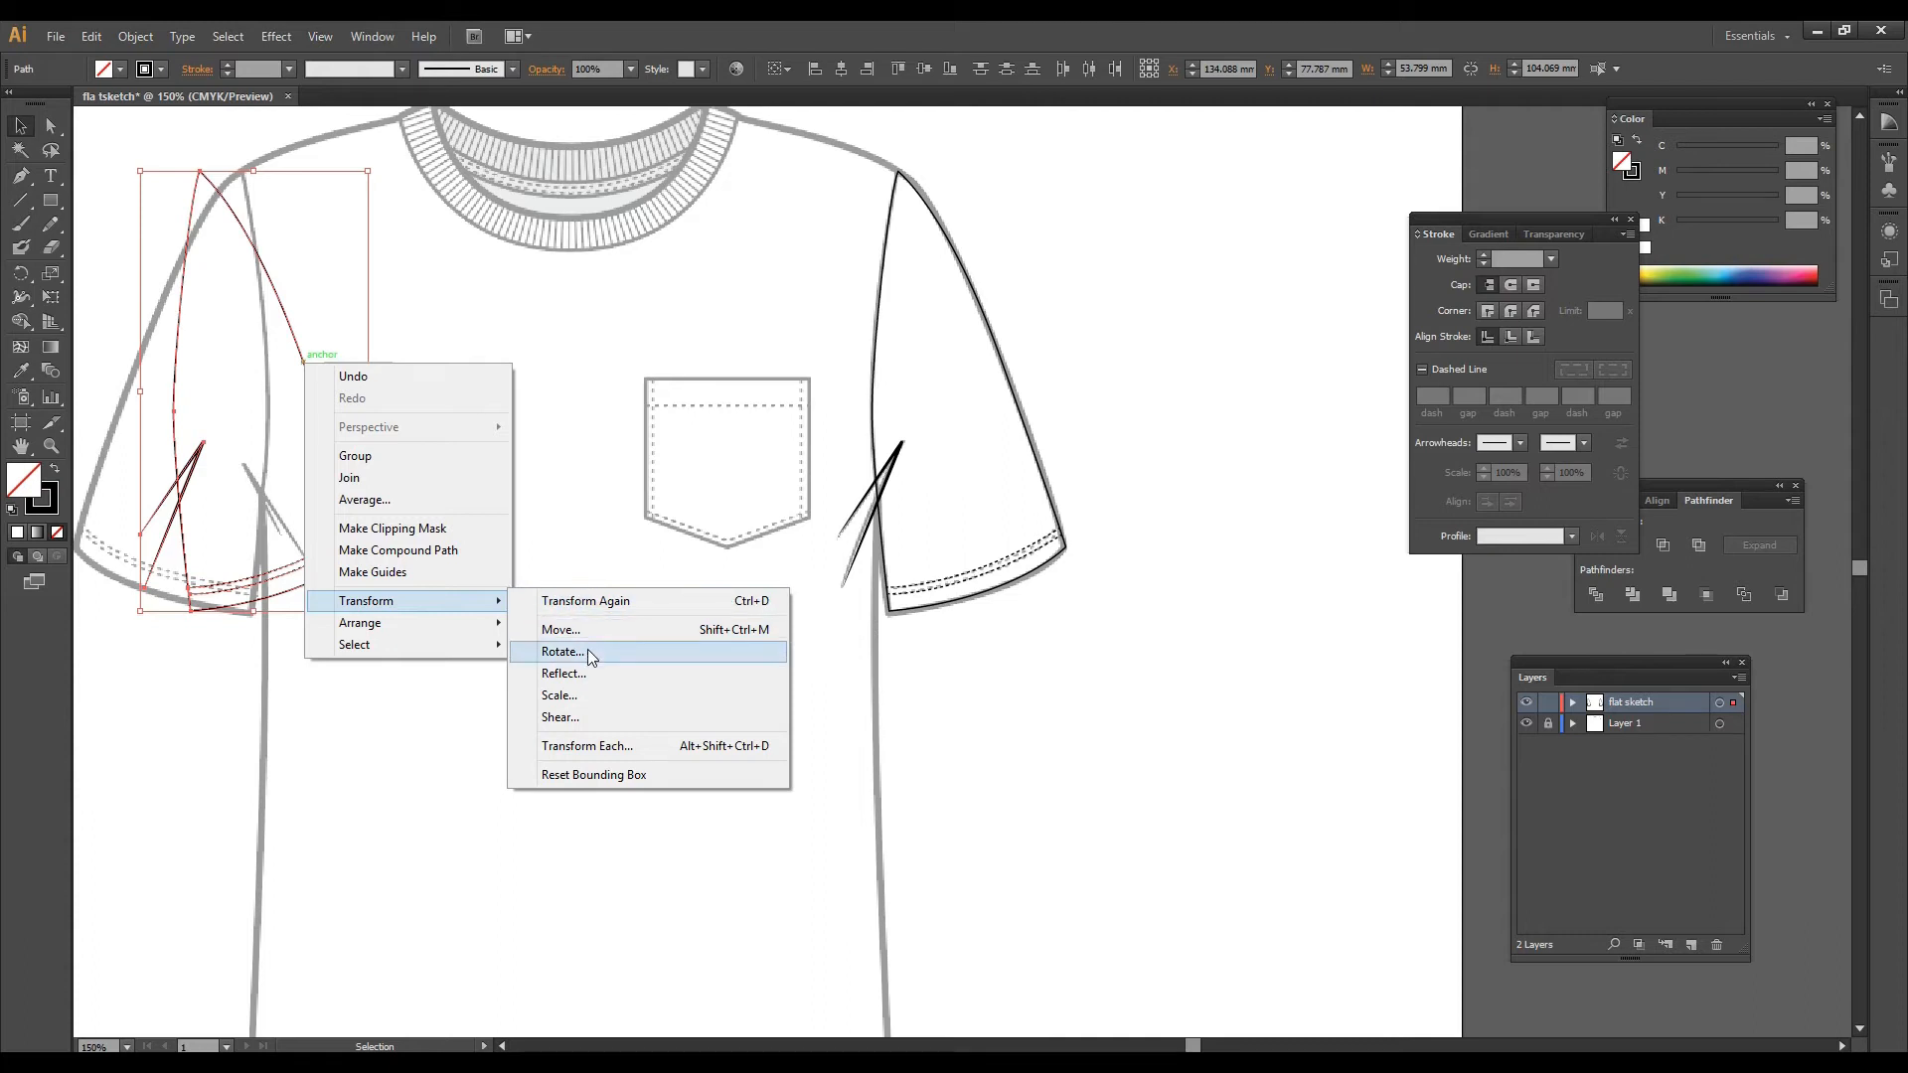
click(590, 674)
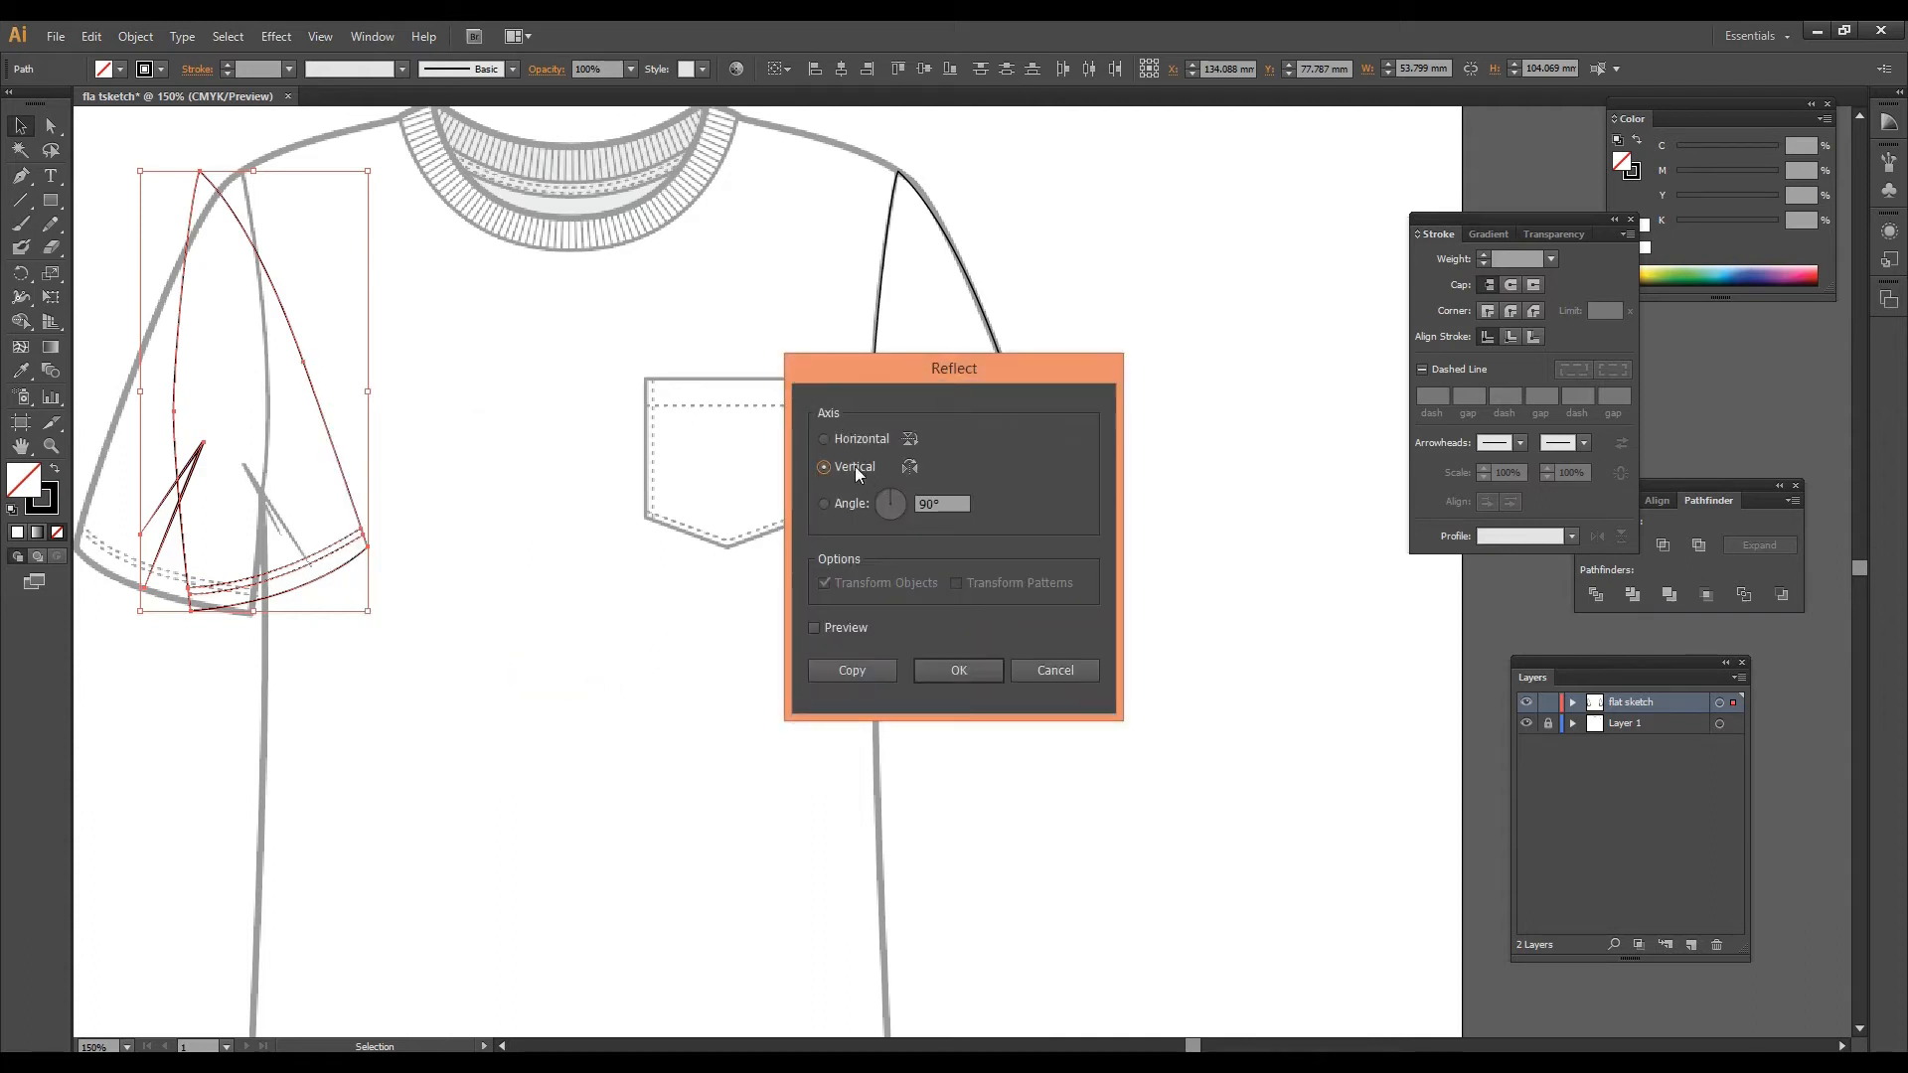
click(964, 674)
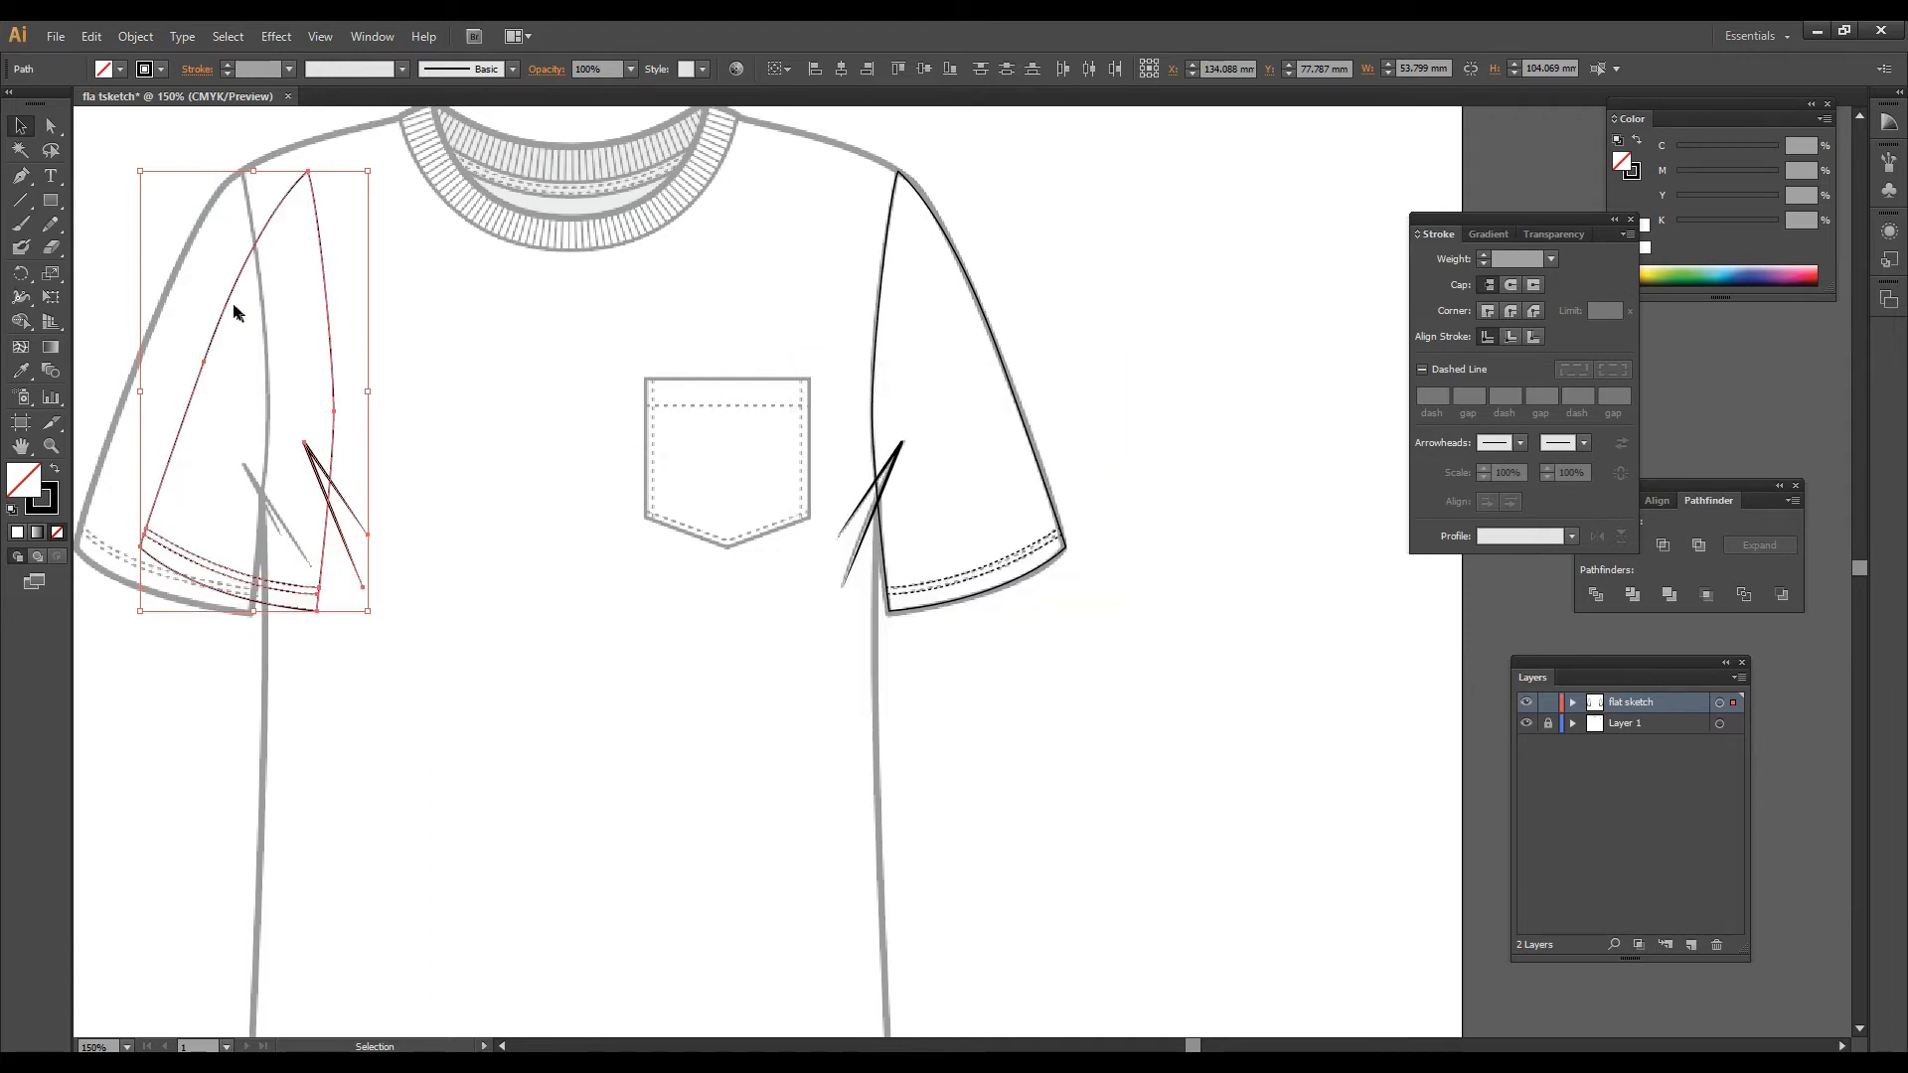
Step: Move the mirrored sleeve onto the opposite reference sleeve, nudge it down level with the original, and deselect it
drag(227, 292, 164, 303)
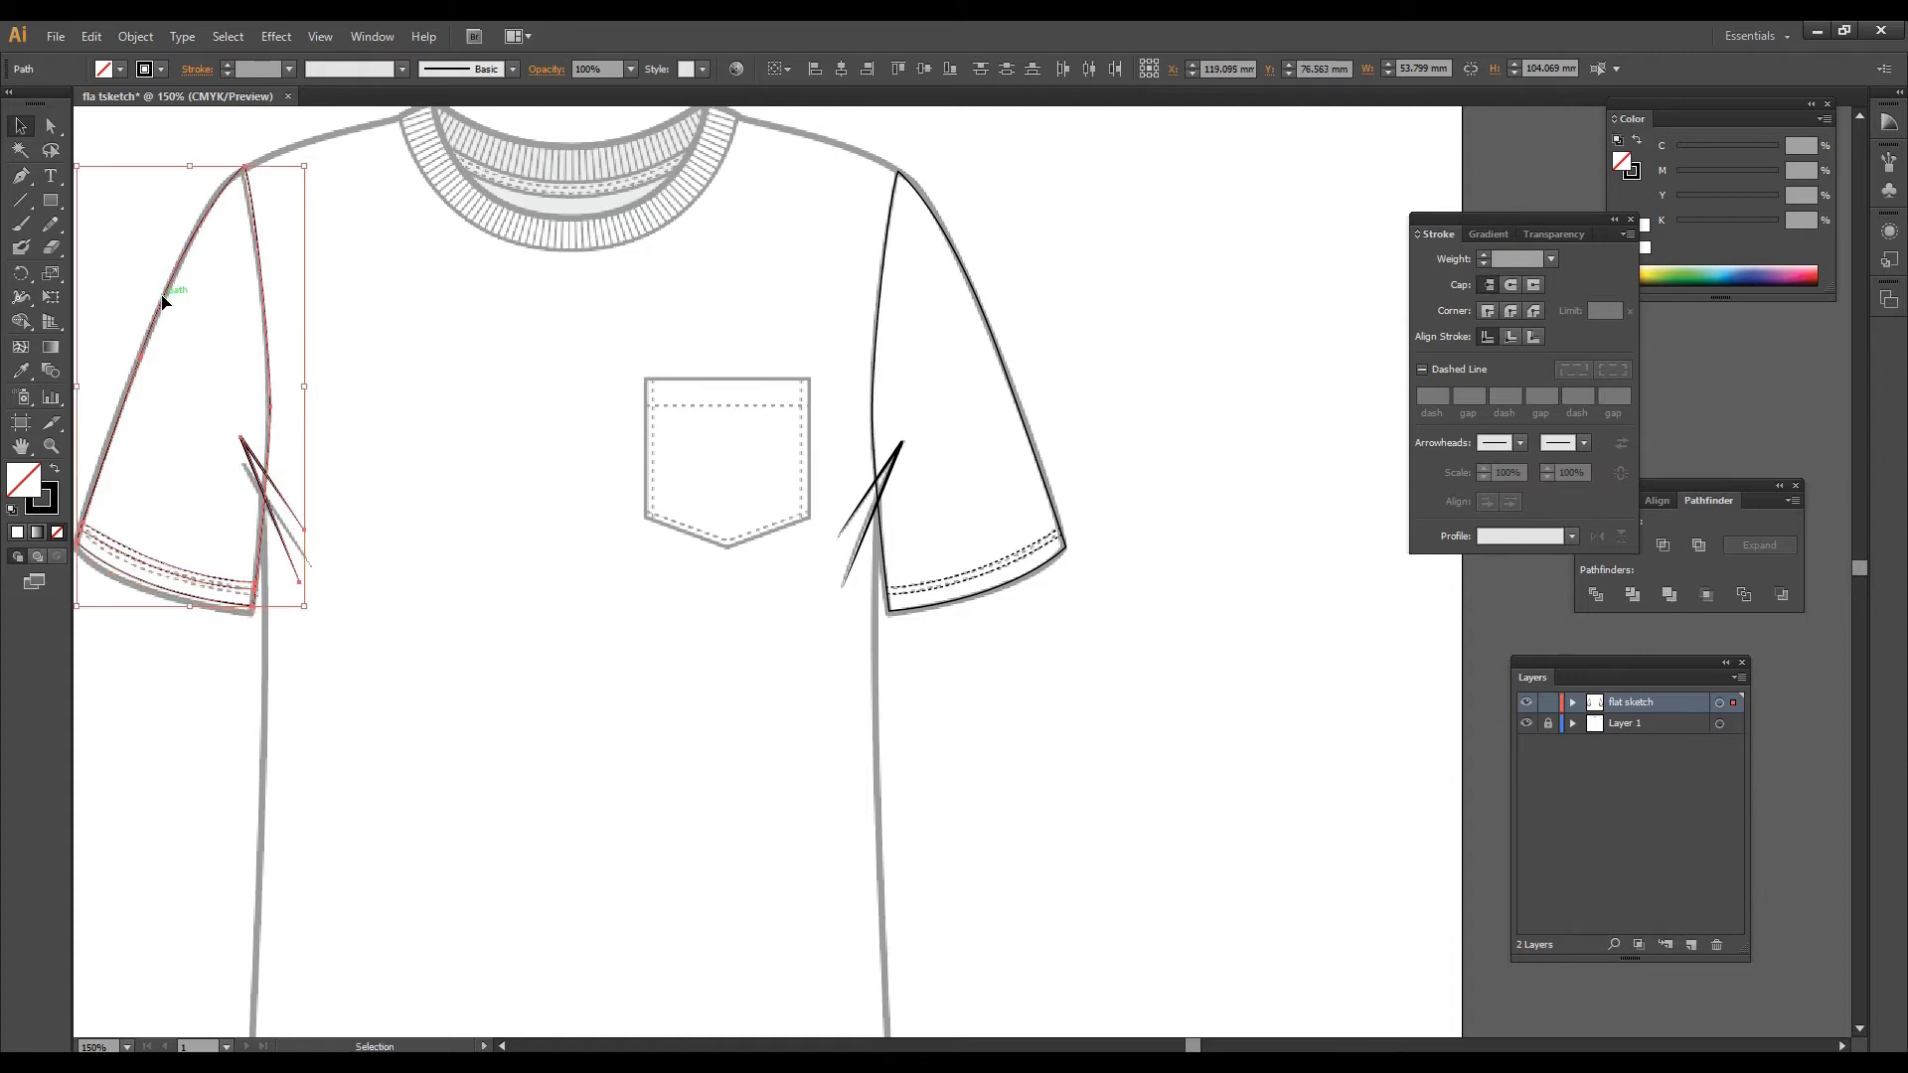
key(Down)
key(Down)
key(Down)
key(Down)
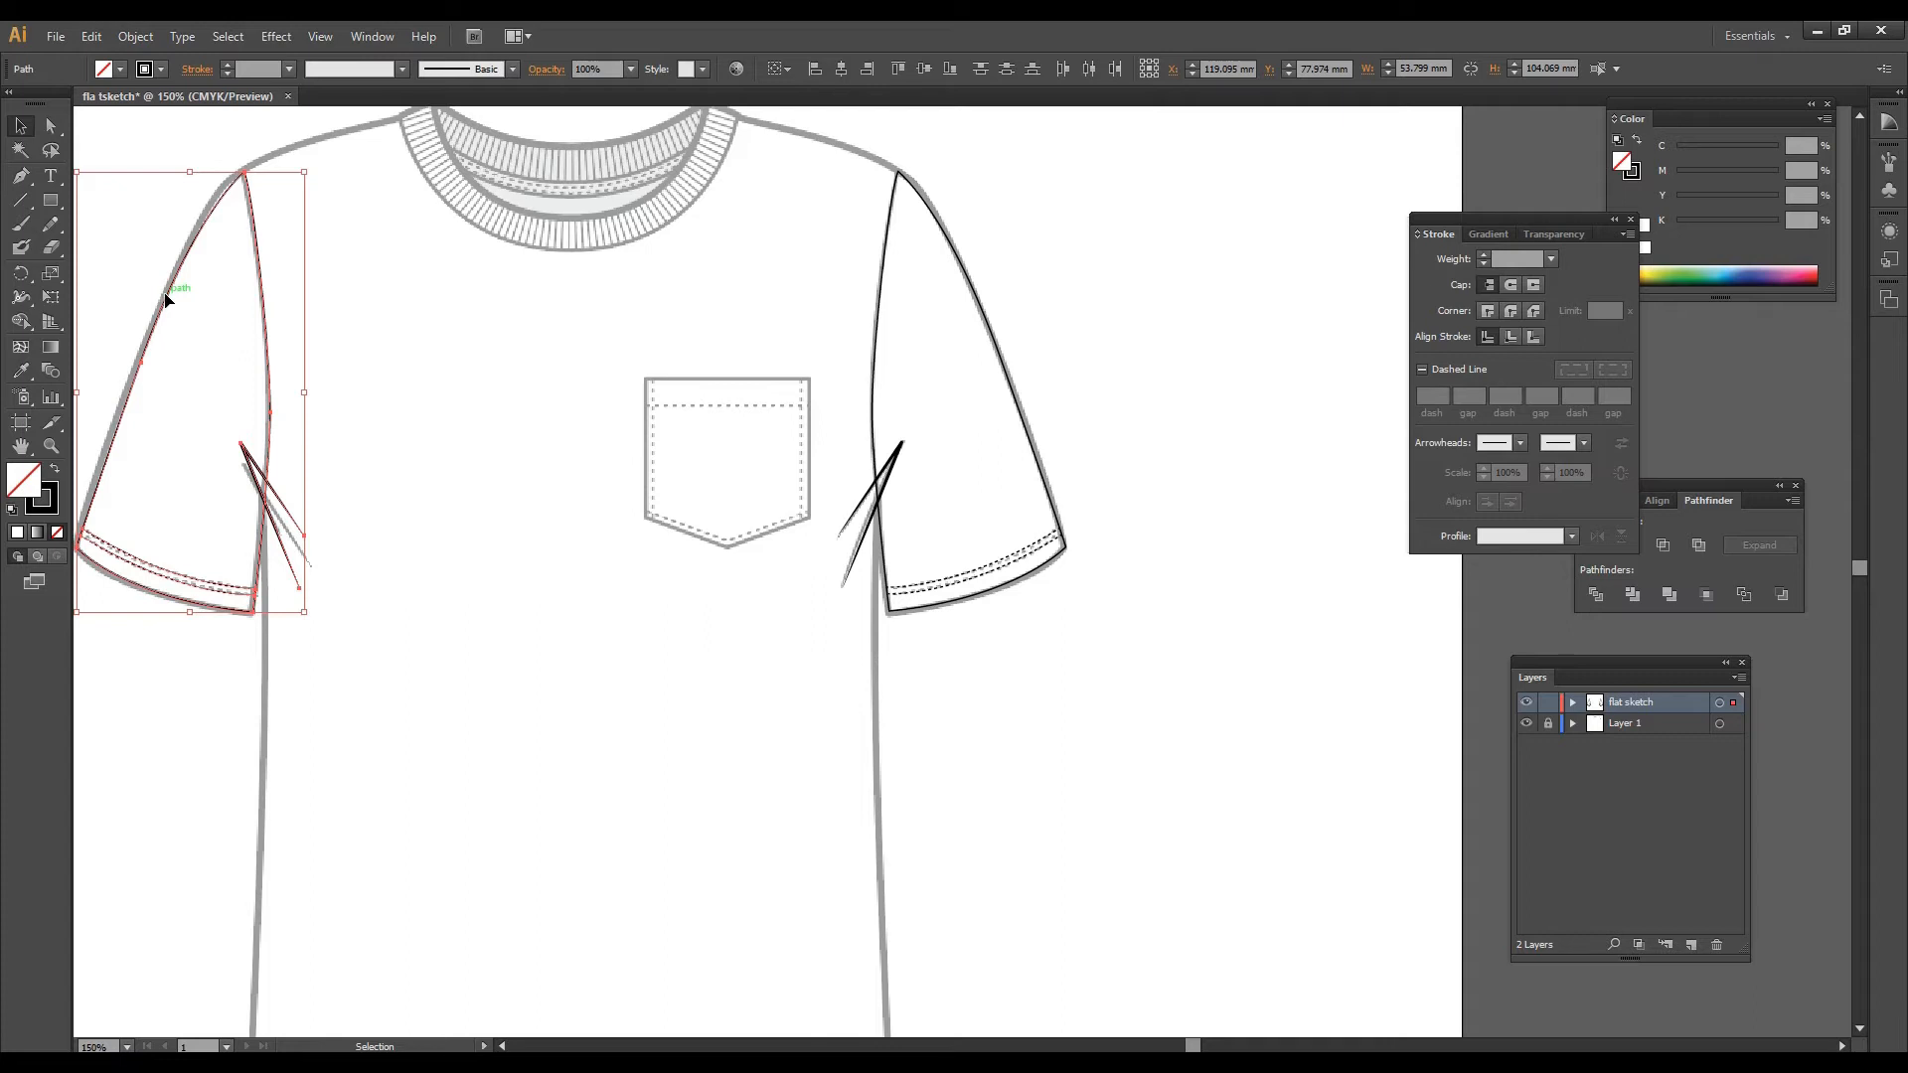
click(1099, 234)
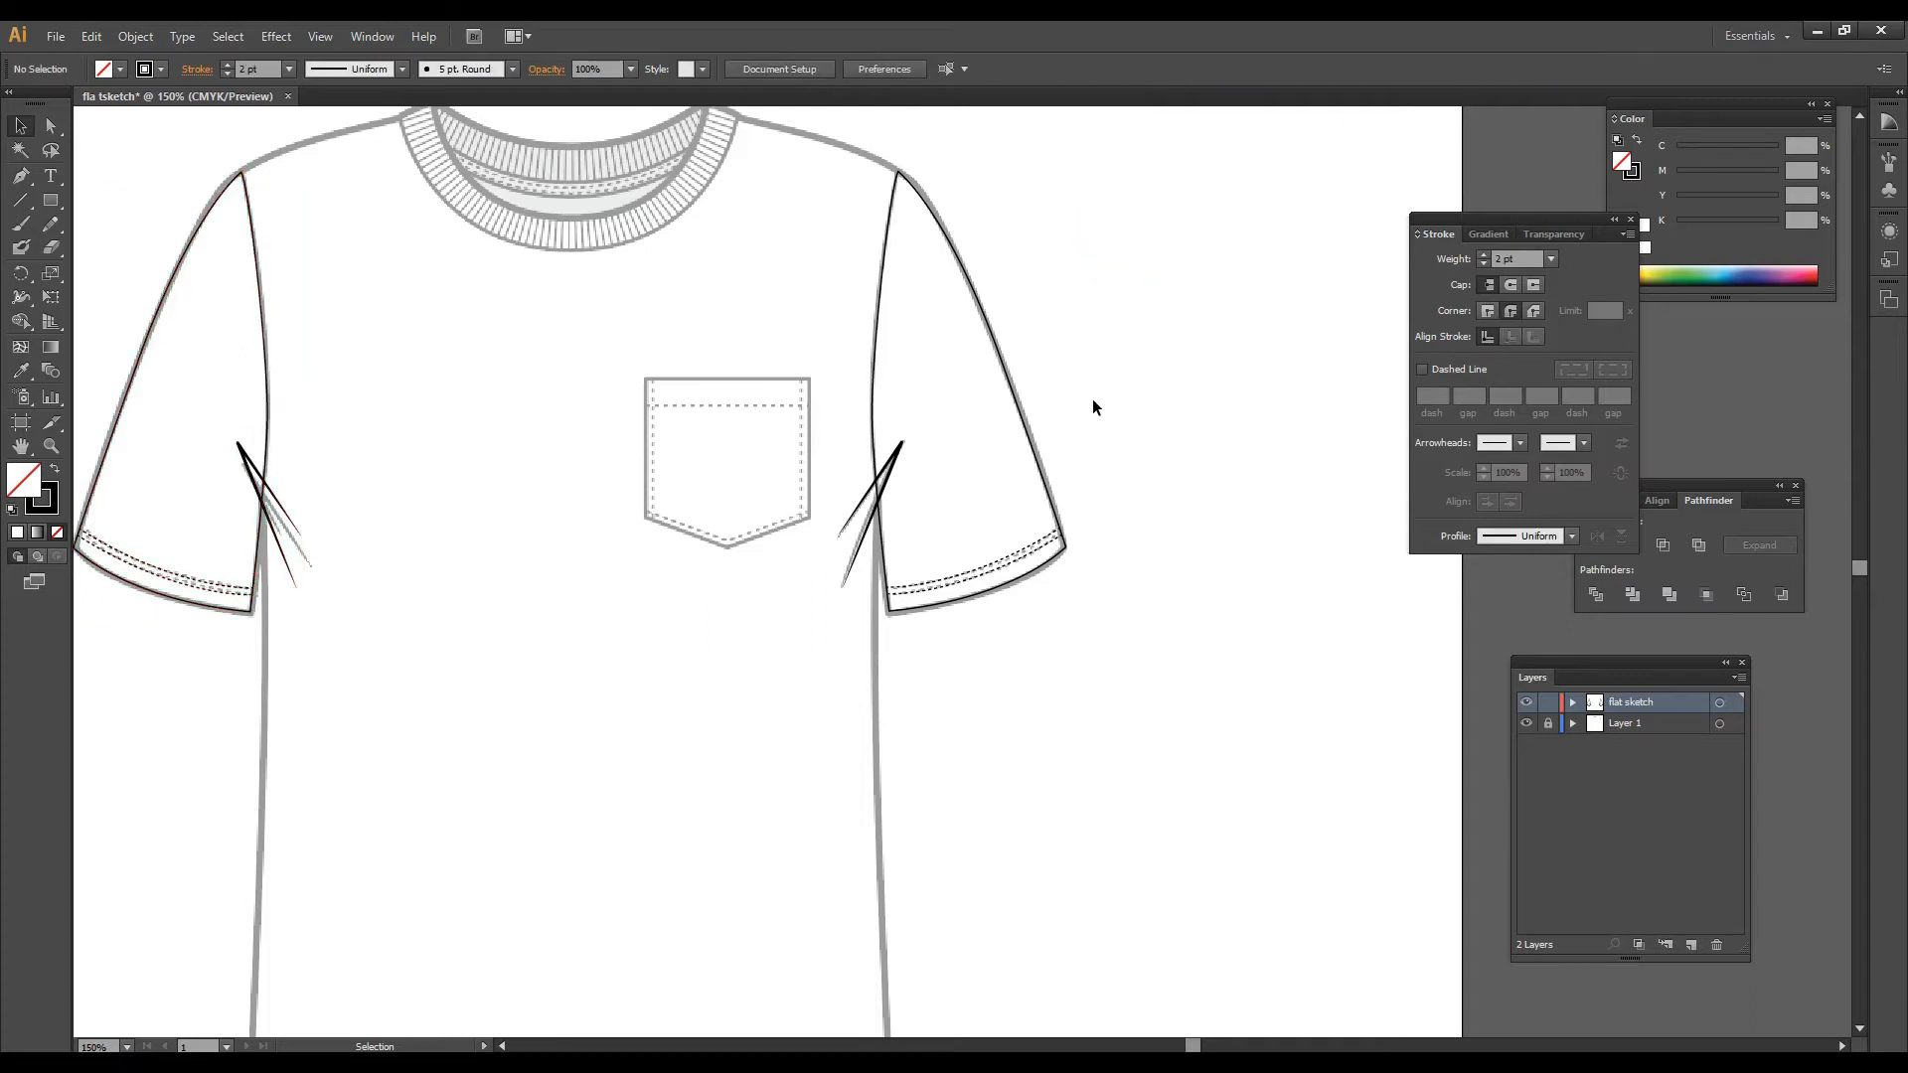
Step: Start the body outline with the Pen tool at the collar's right edge, tracing the right shoulder and armhole down to the underarm
key(ctrl+1)
click(21, 177)
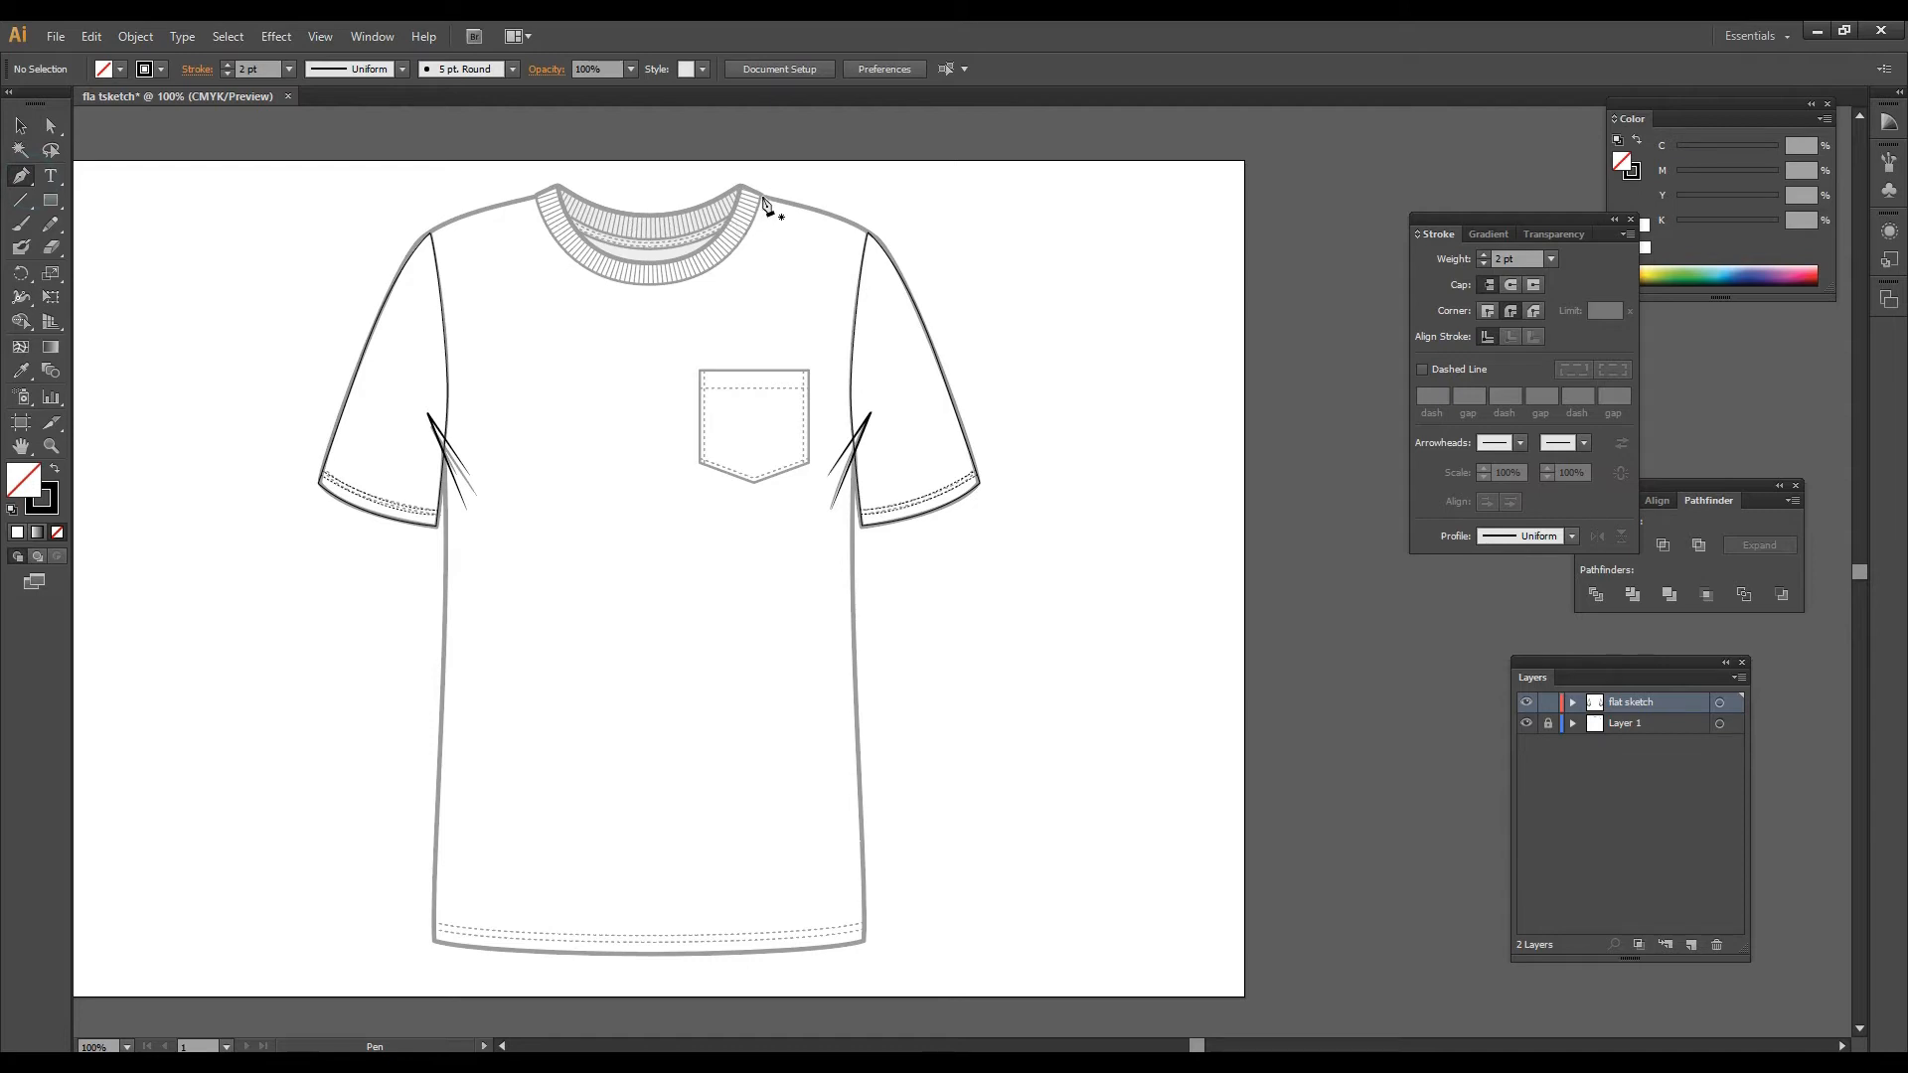
click(763, 191)
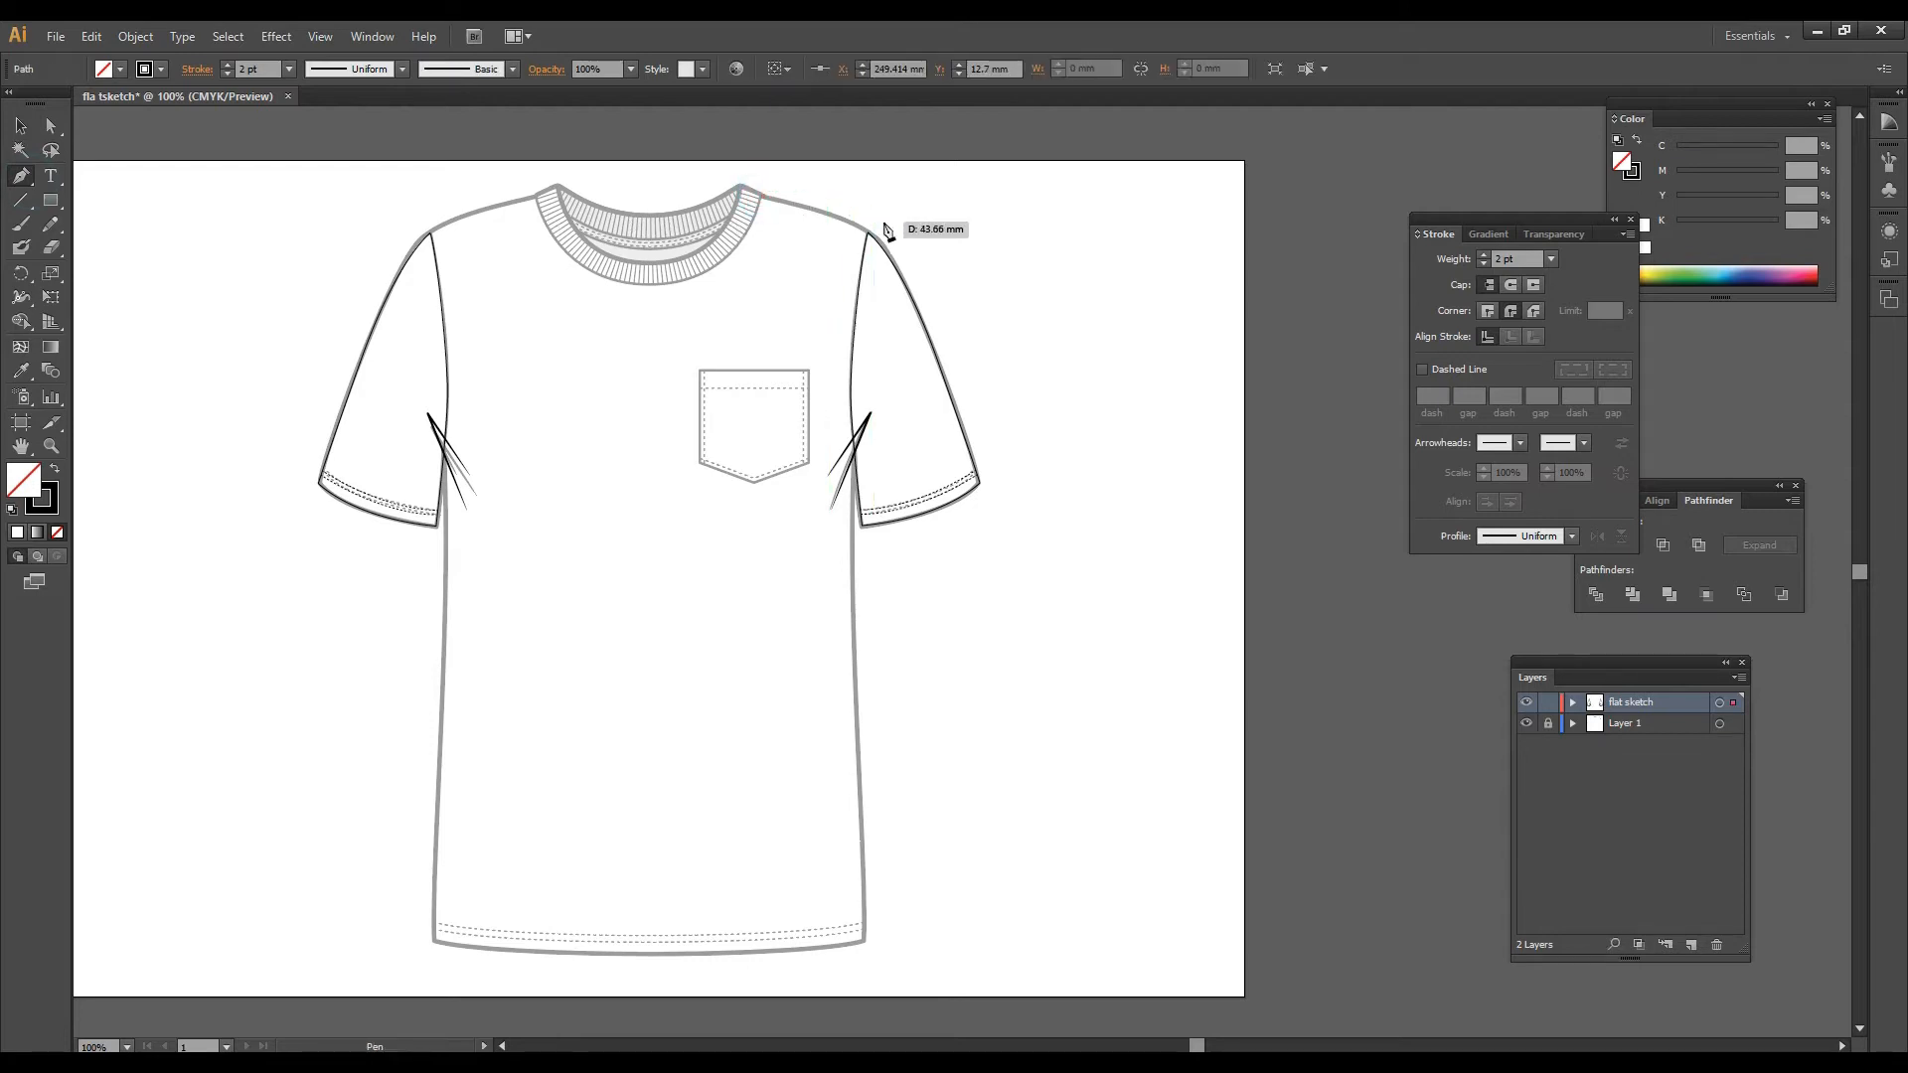
click(868, 234)
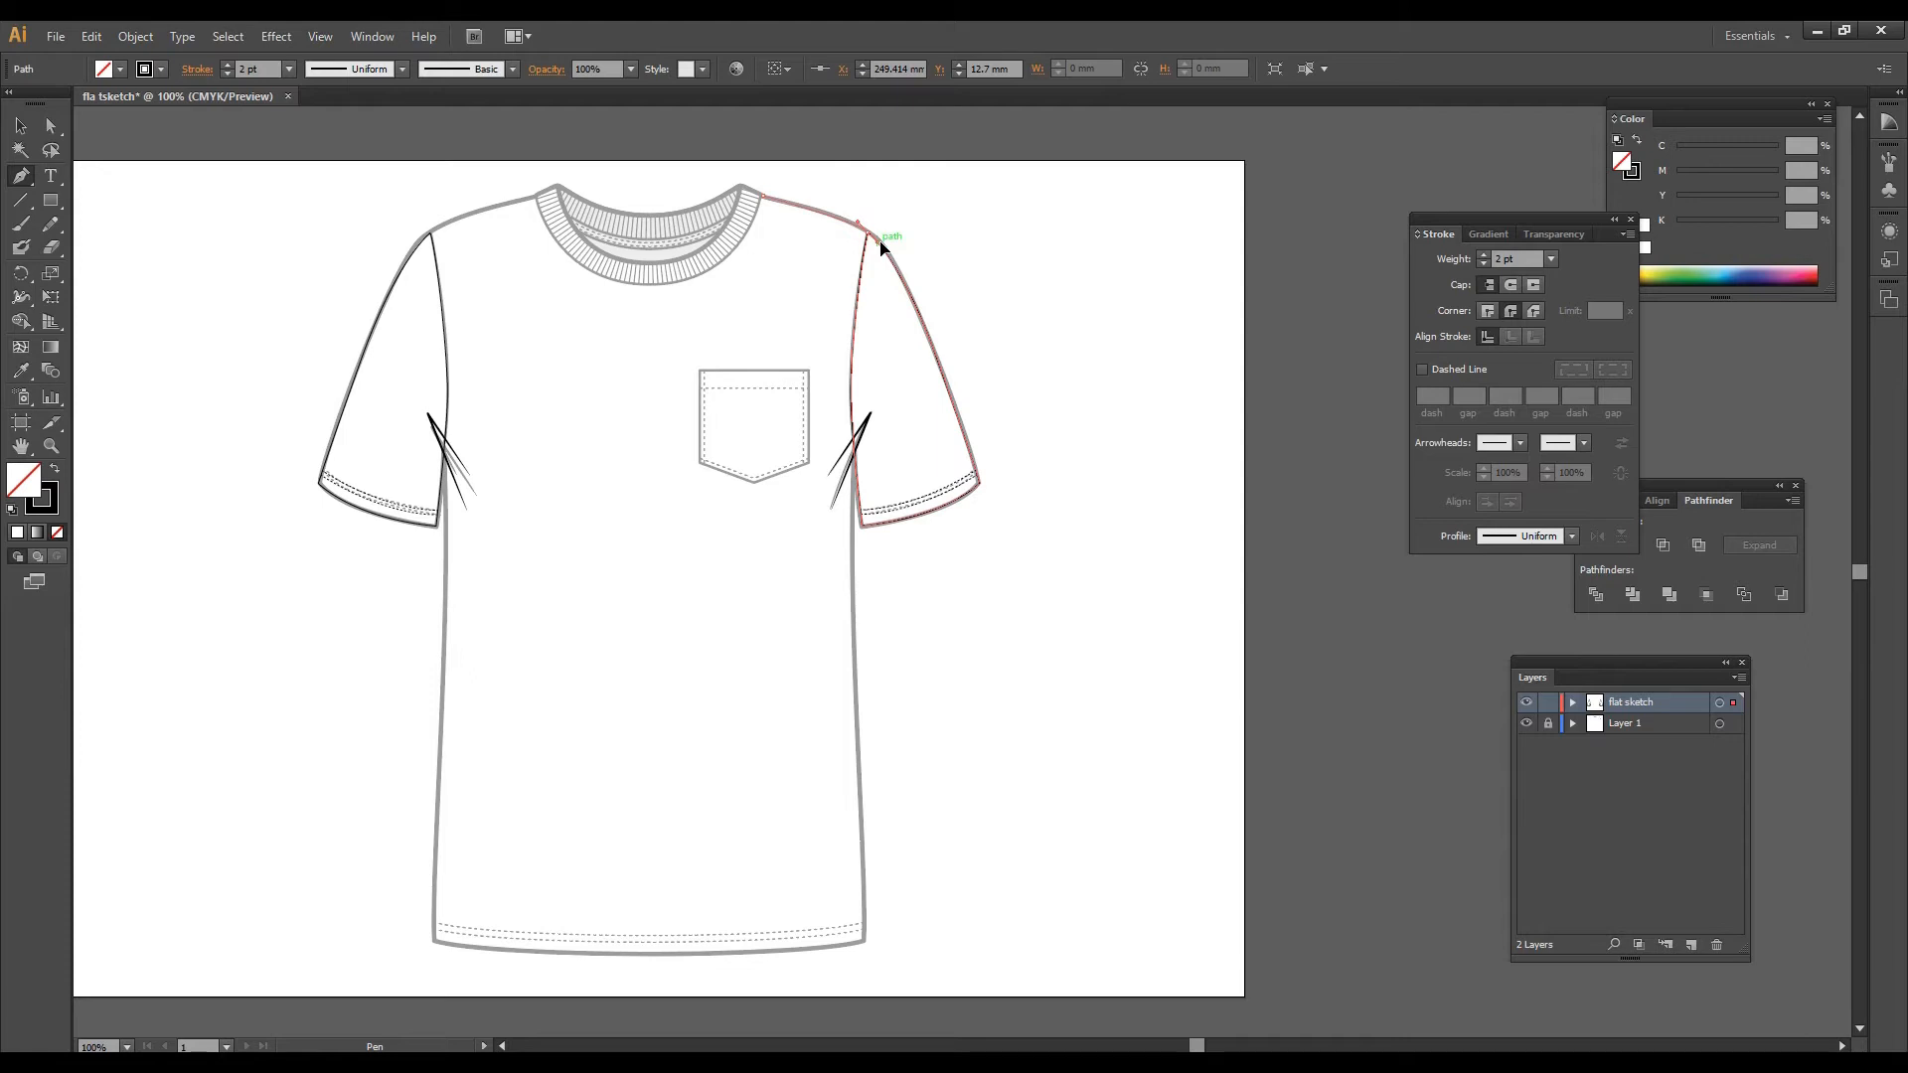
click(874, 239)
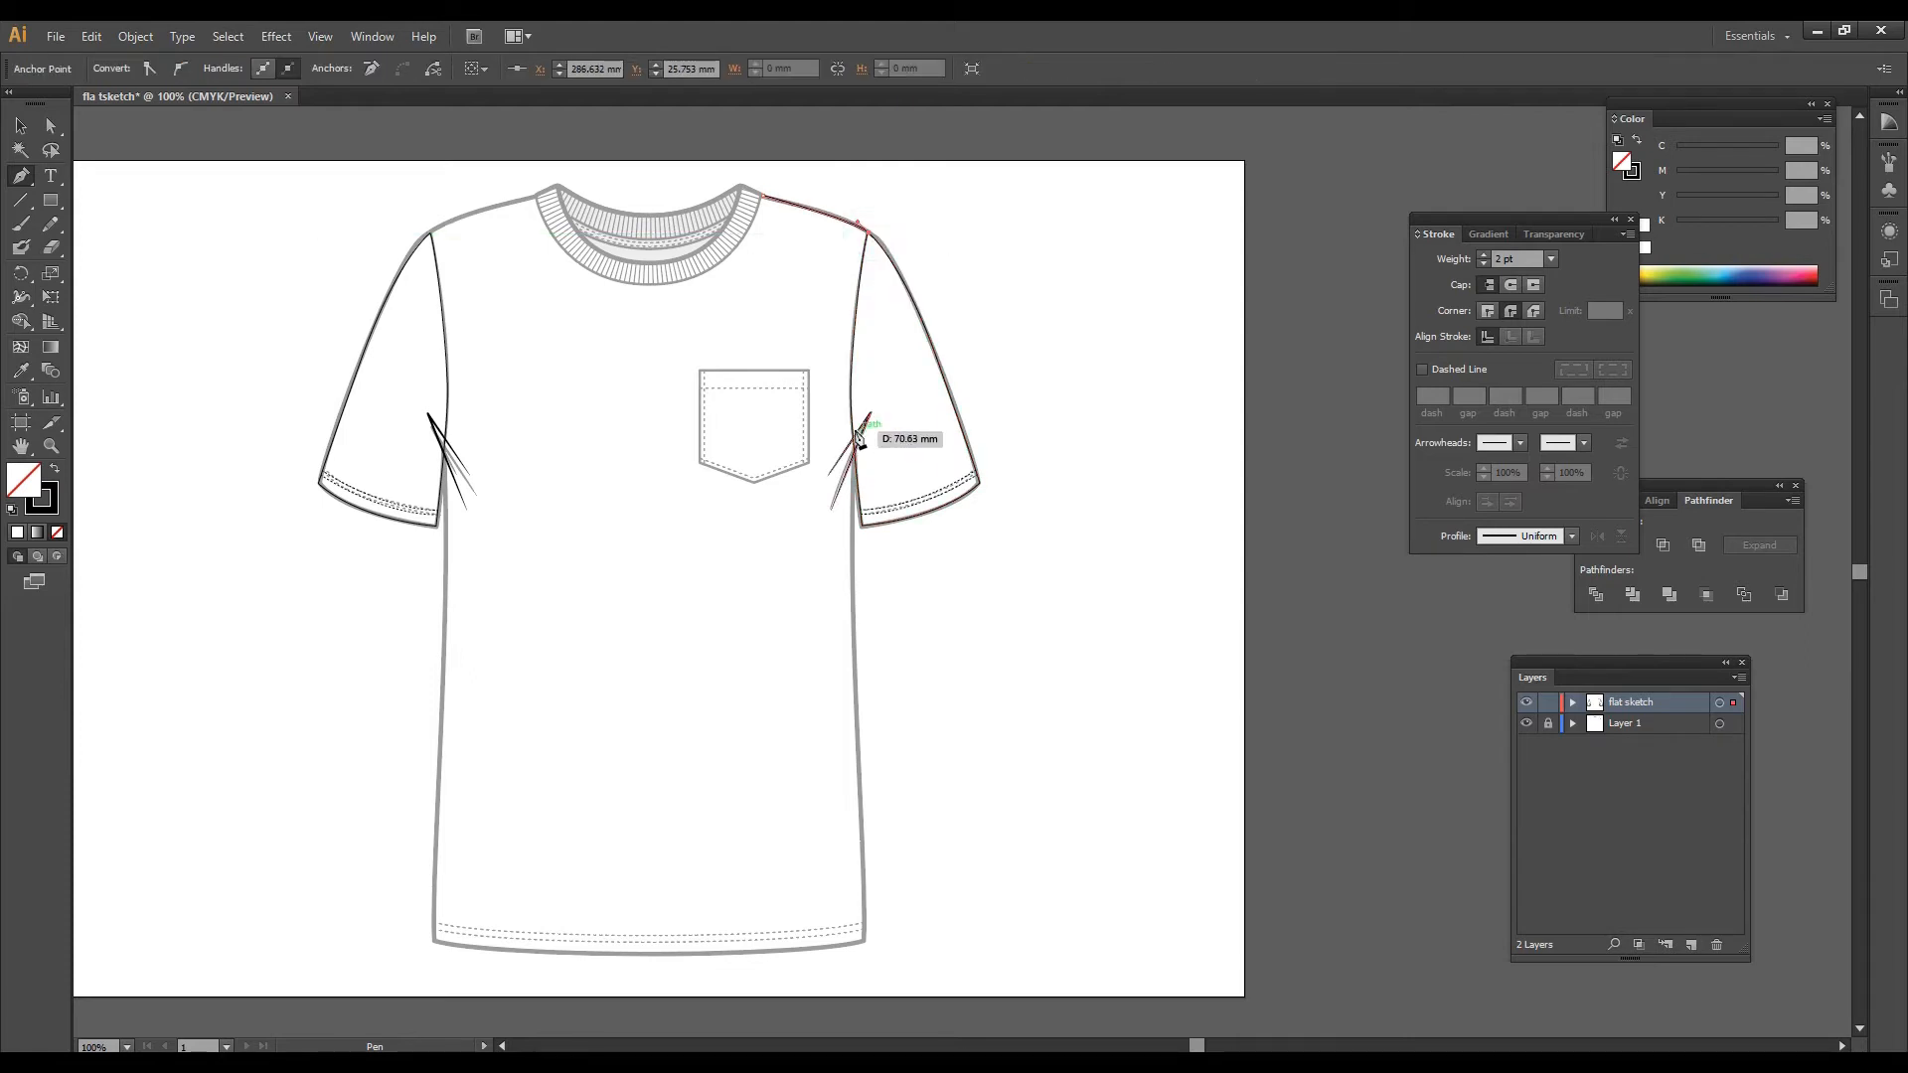
drag(851, 434, 863, 509)
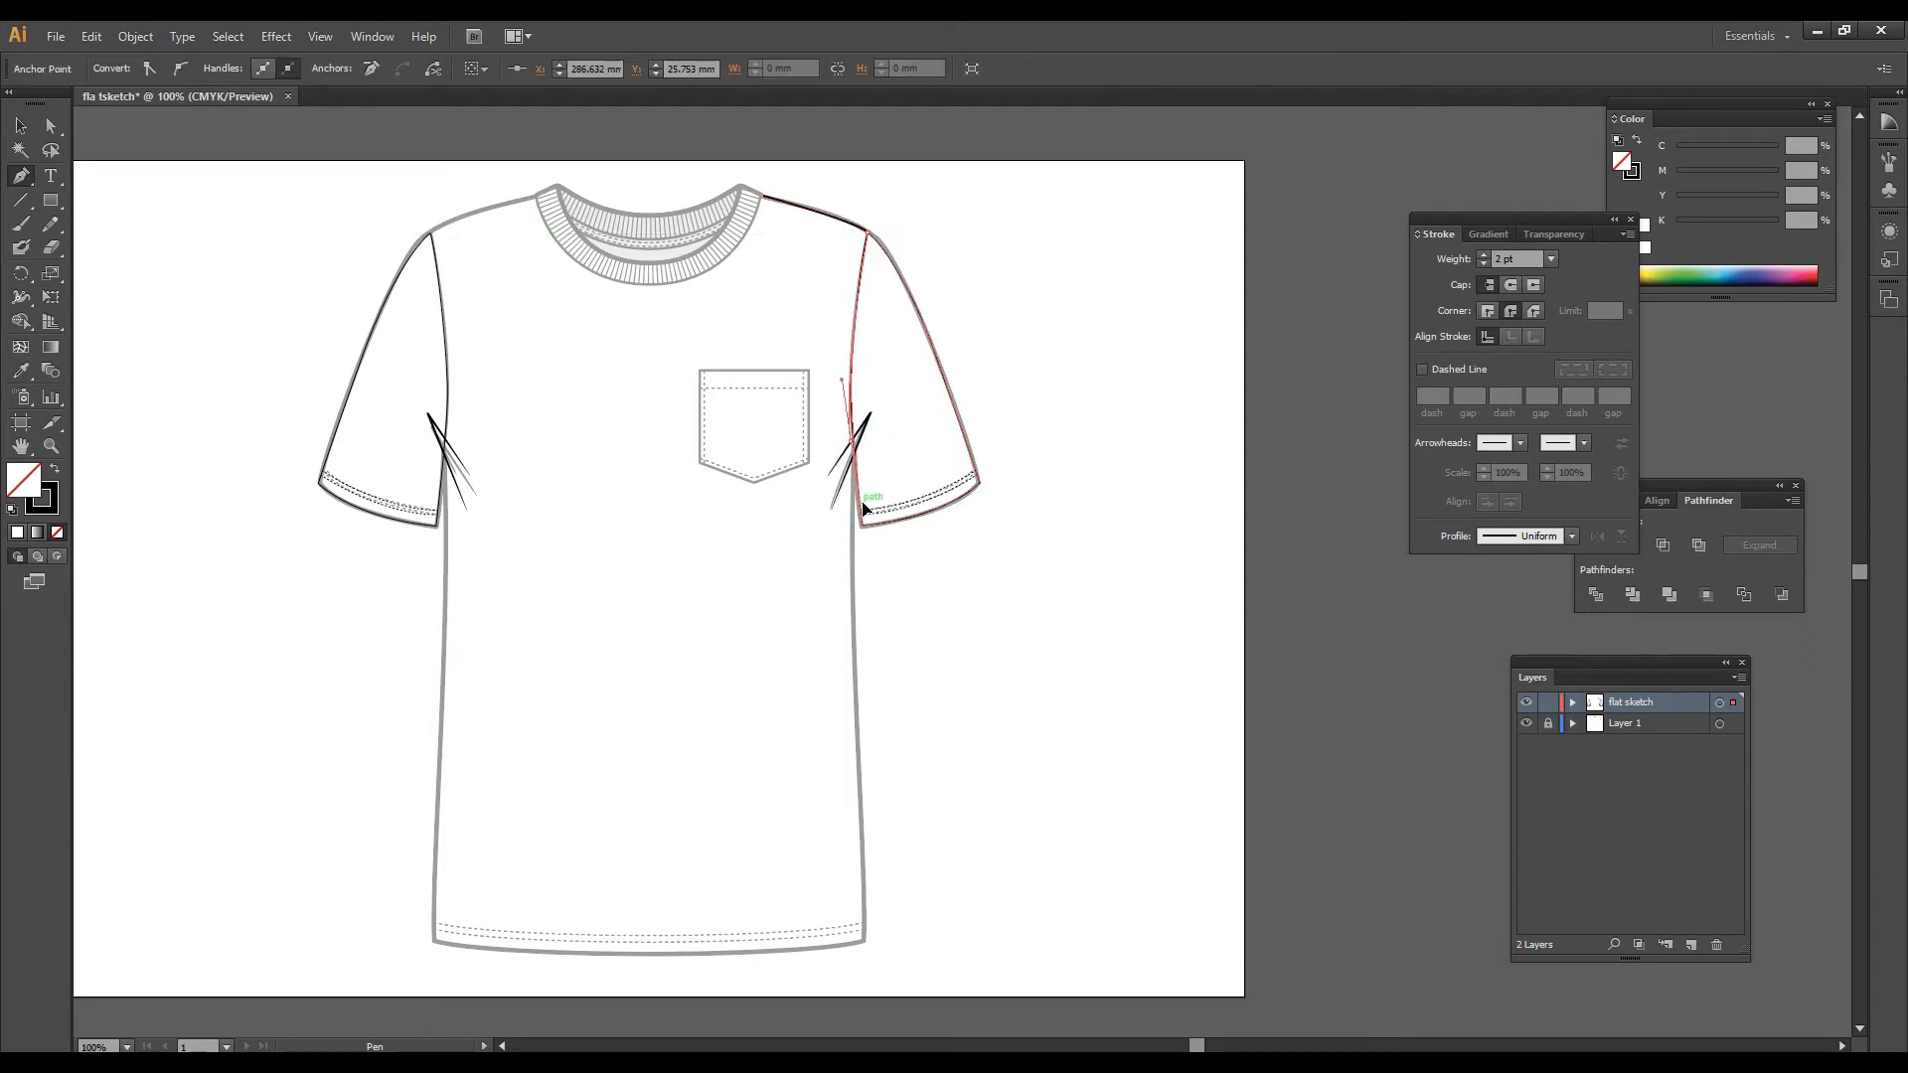
click(855, 448)
Step: Continue the body outline down the right side seam and along the curved bottom hem to the left corner, ending the curve there as a corner
click(852, 644)
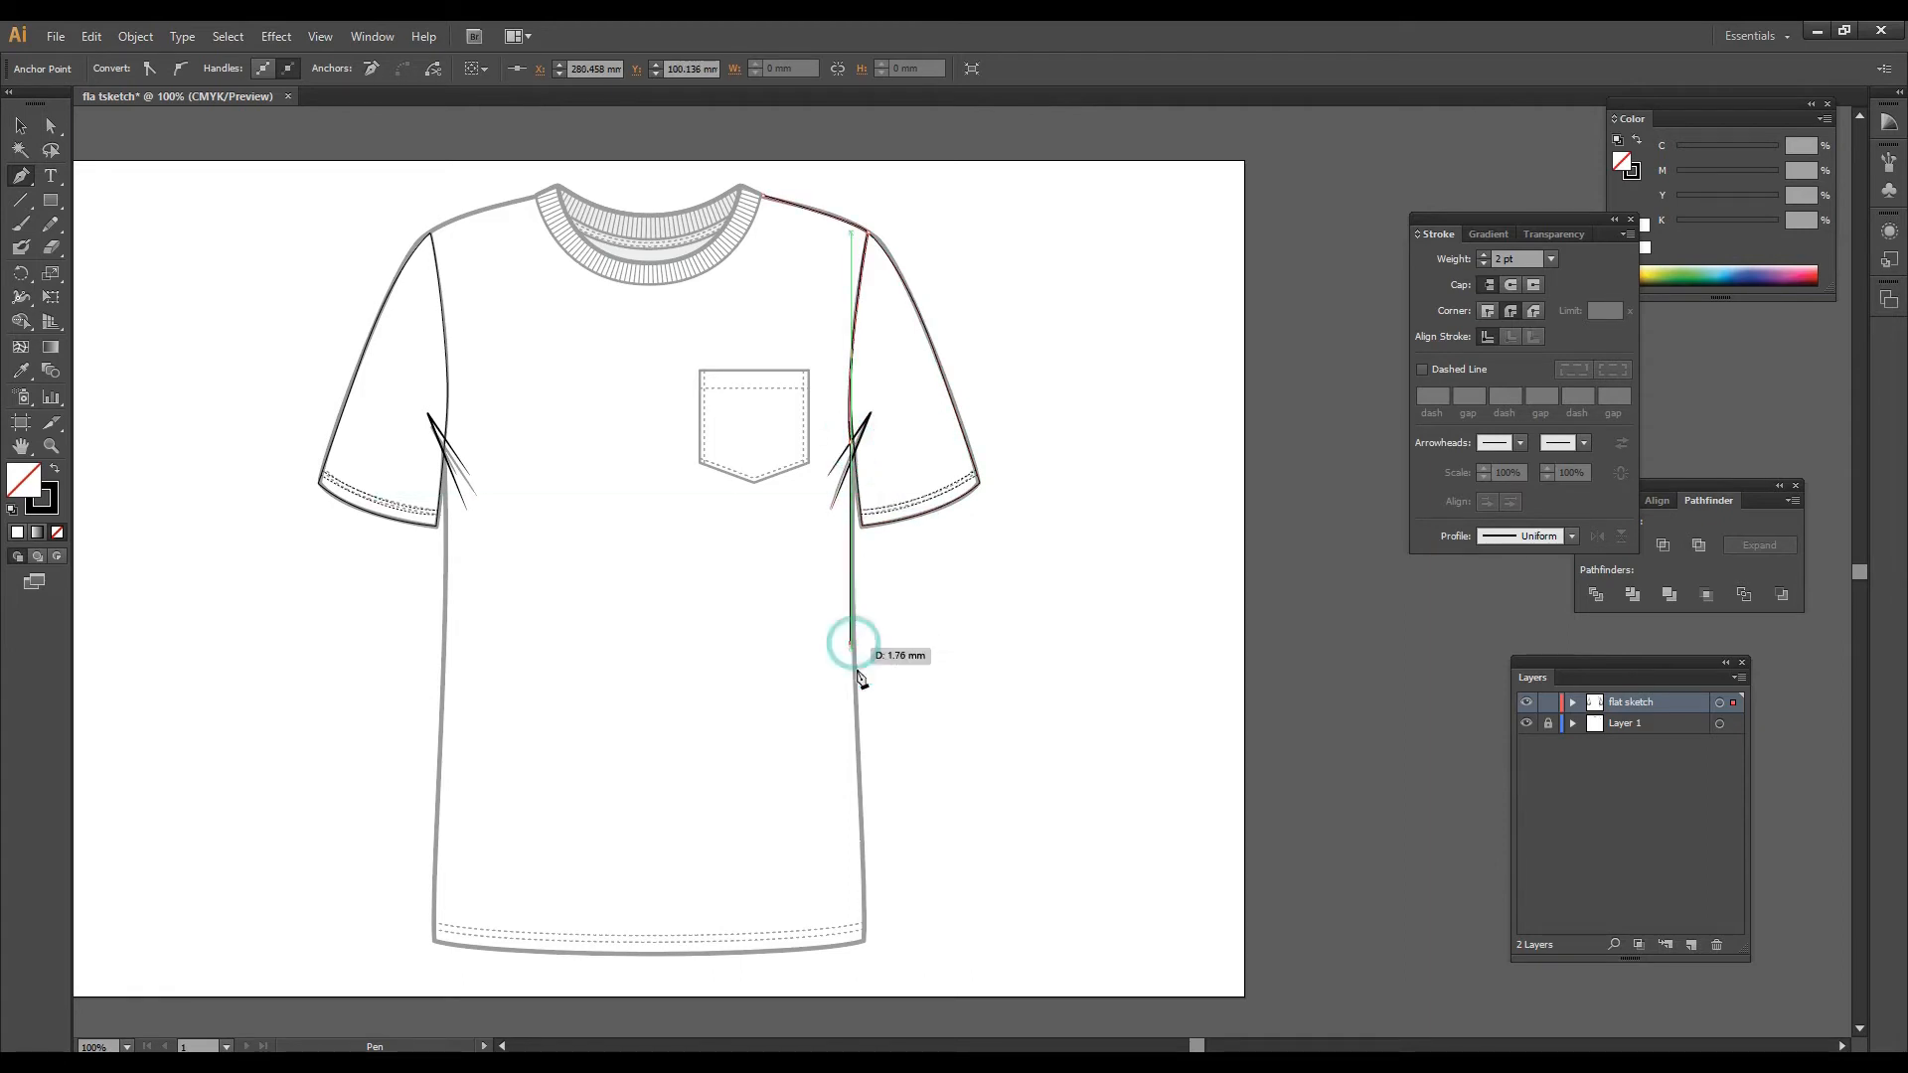
click(863, 915)
click(863, 942)
drag(437, 944, 333, 913)
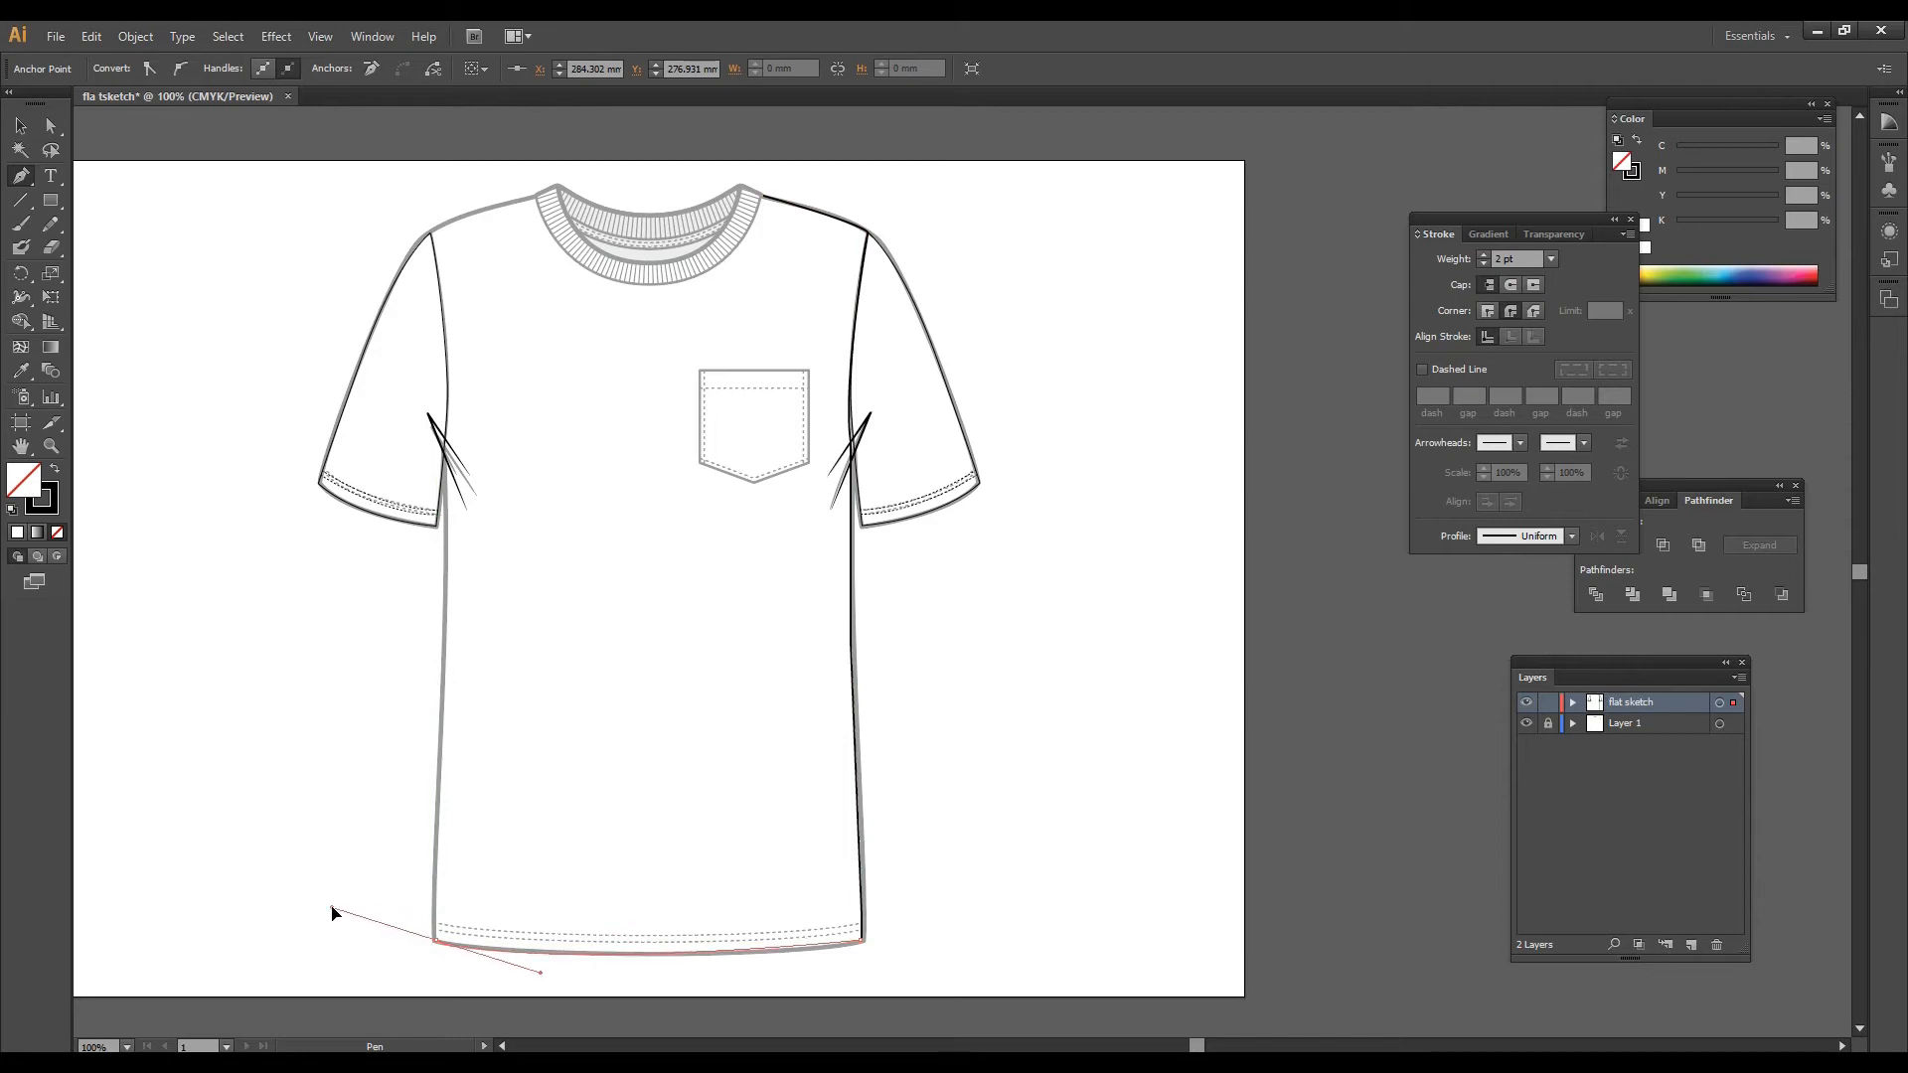
click(435, 941)
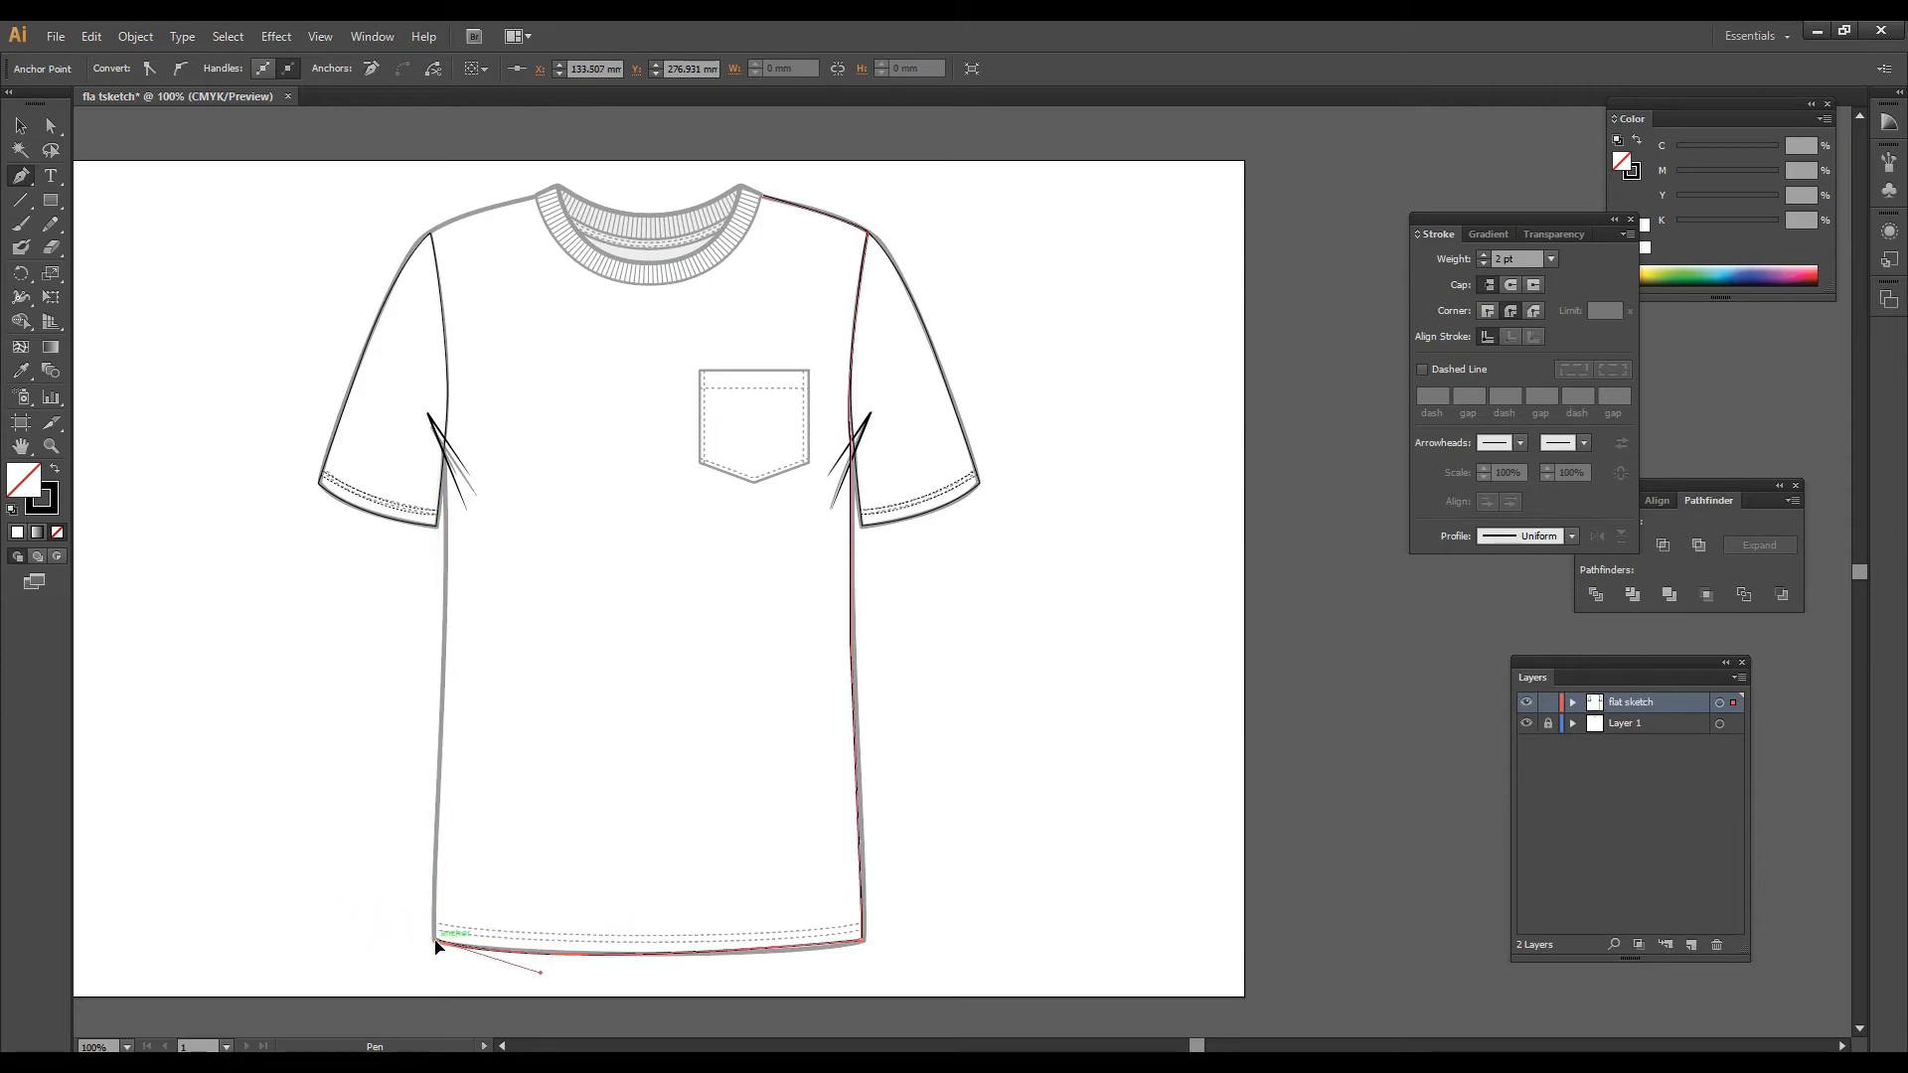
click(438, 685)
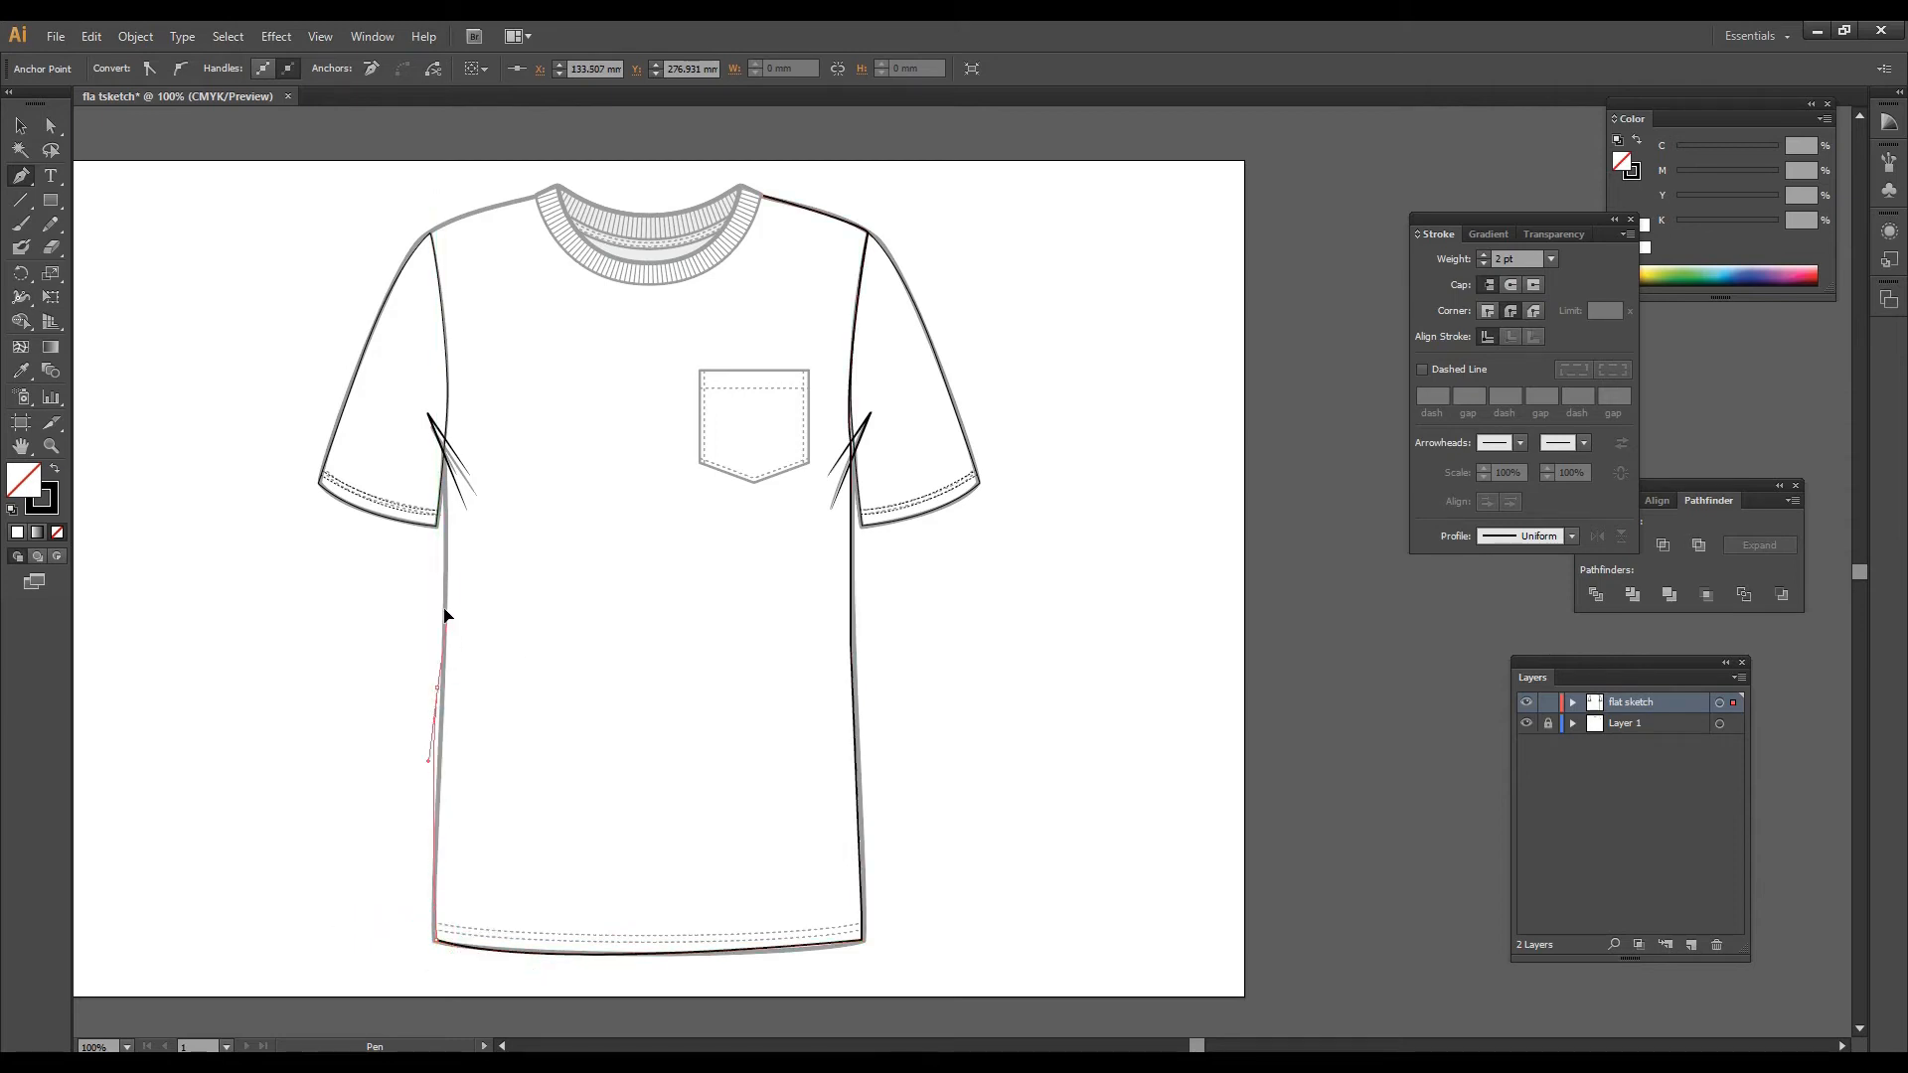
key(ctrl+z)
key(ctrl+z)
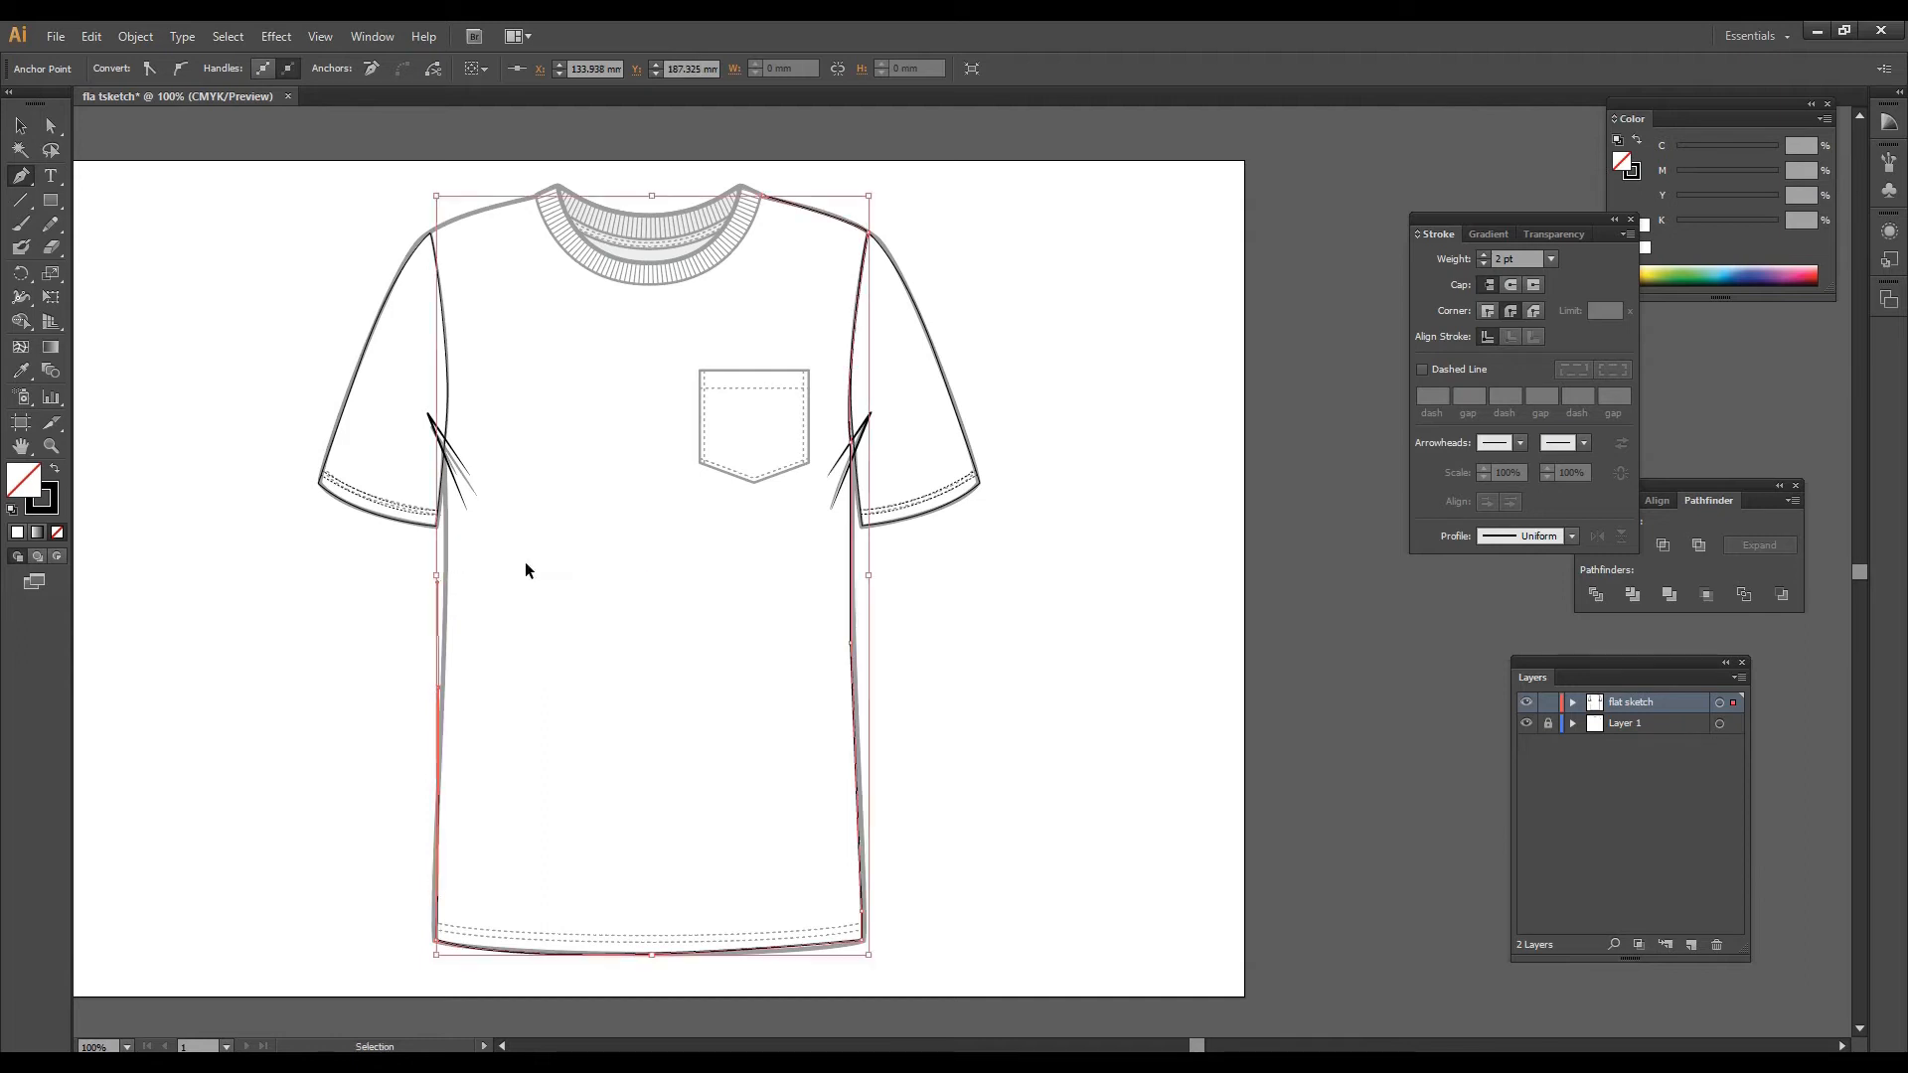
Step: Trace the left side seam of the body up from the hem corner to the underarm crease
click(438, 737)
click(443, 658)
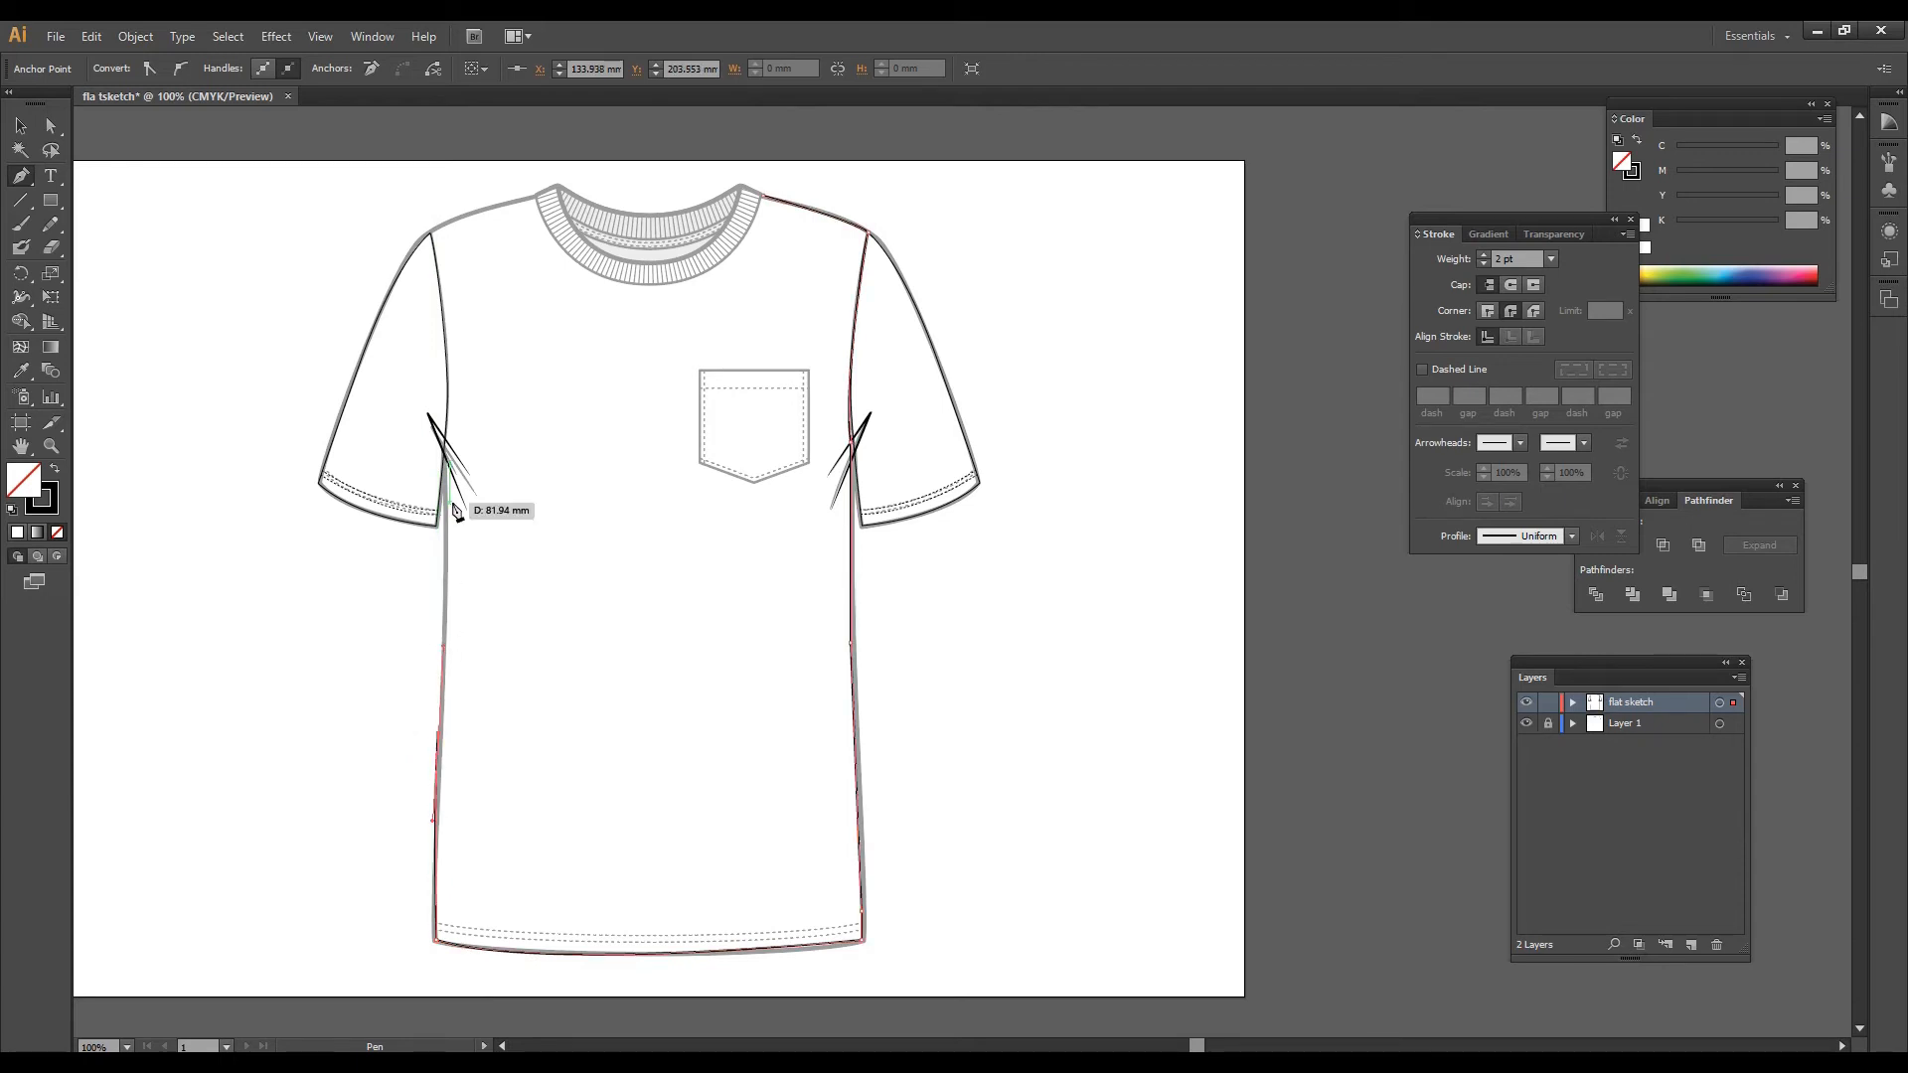
click(445, 469)
click(429, 411)
click(434, 412)
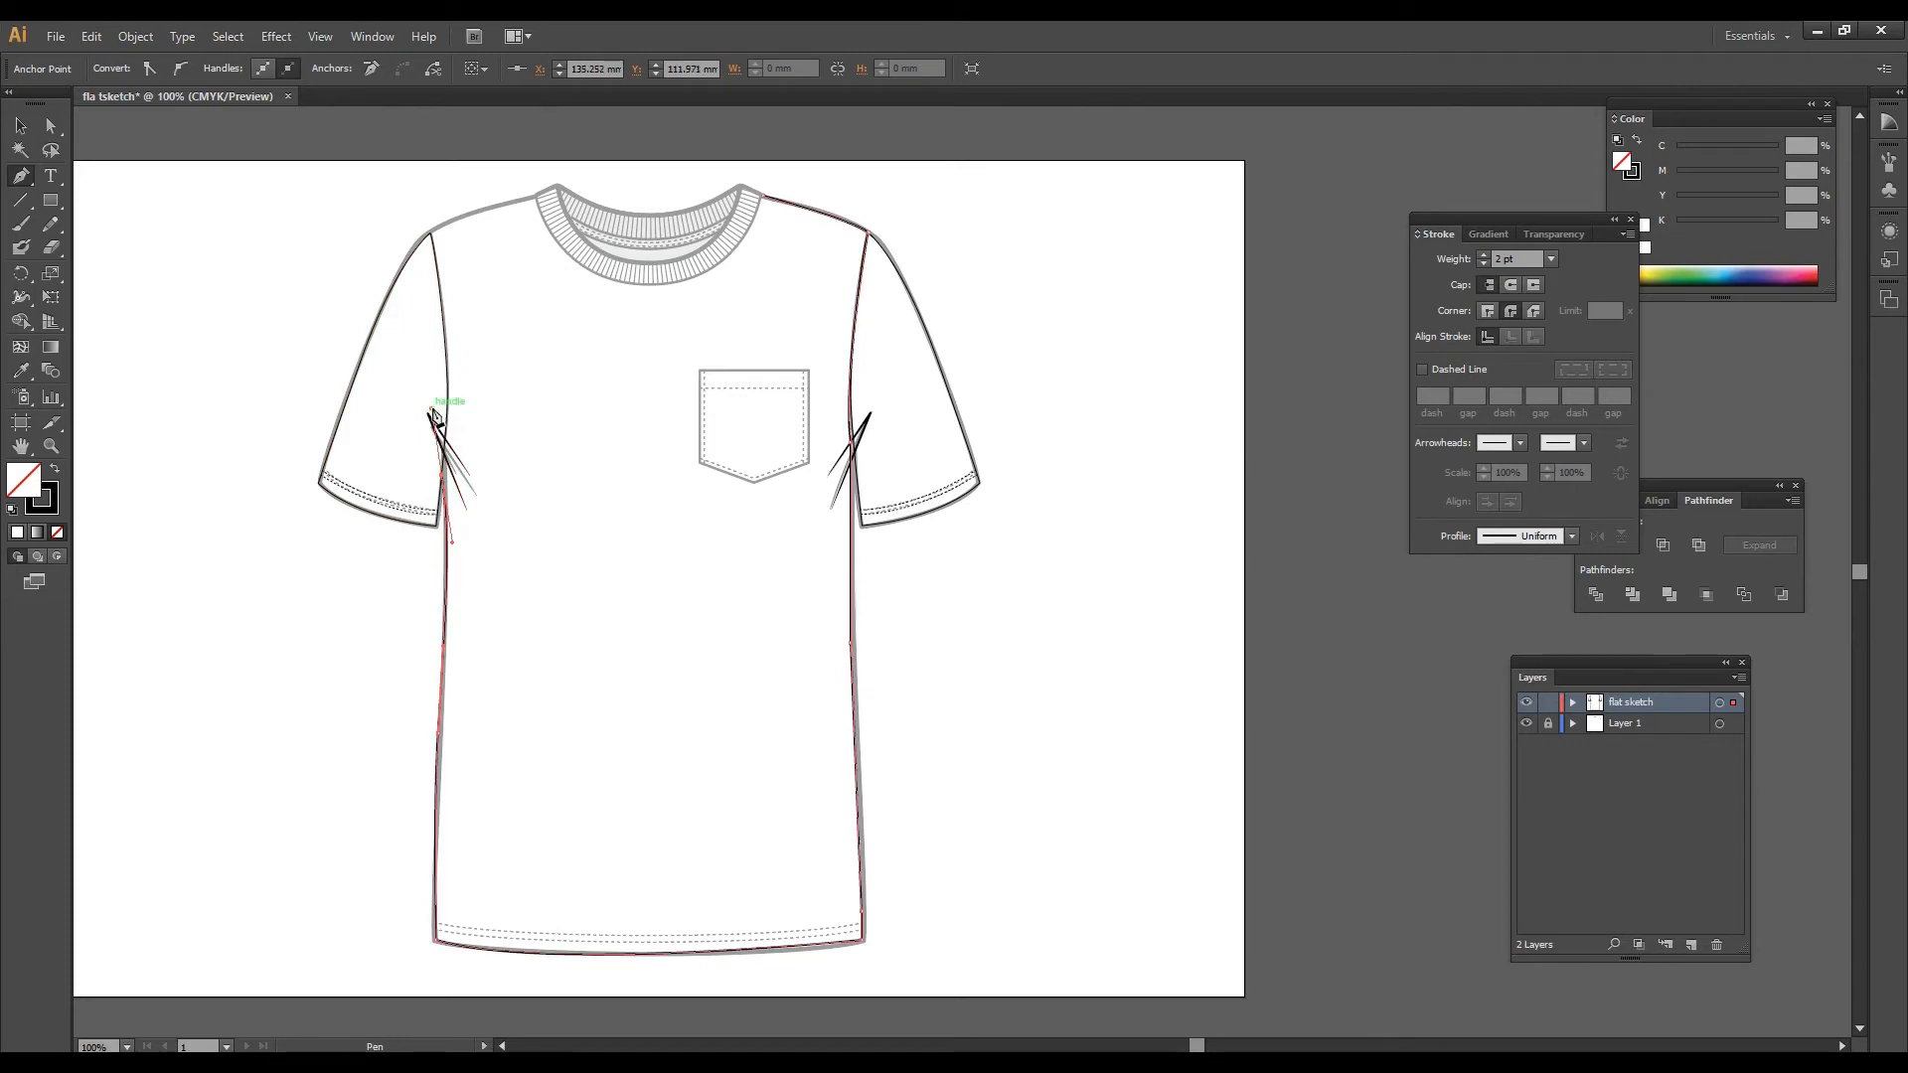
click(442, 475)
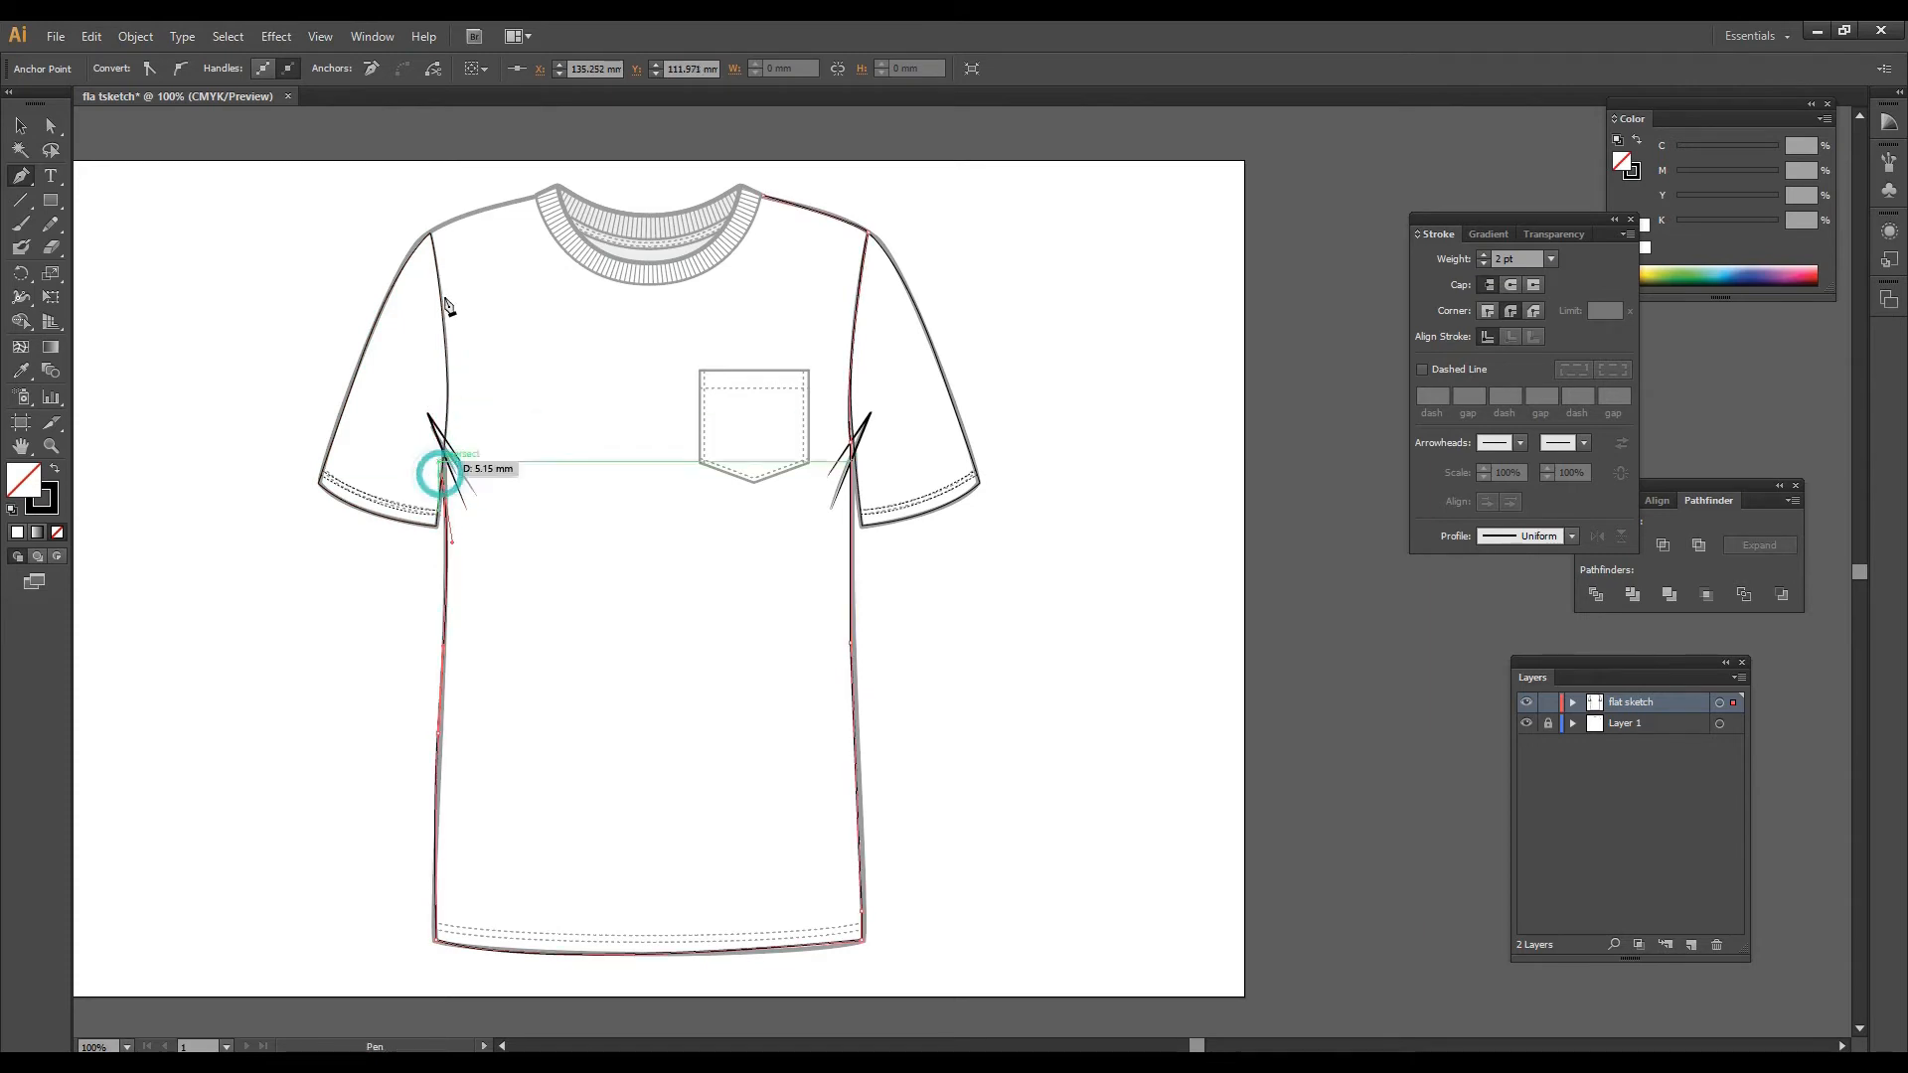
Step: Trace the left armhole up to the shoulder point and continue along the left shoulder to the collar's outer edge
click(440, 302)
click(429, 233)
drag(422, 215, 422, 212)
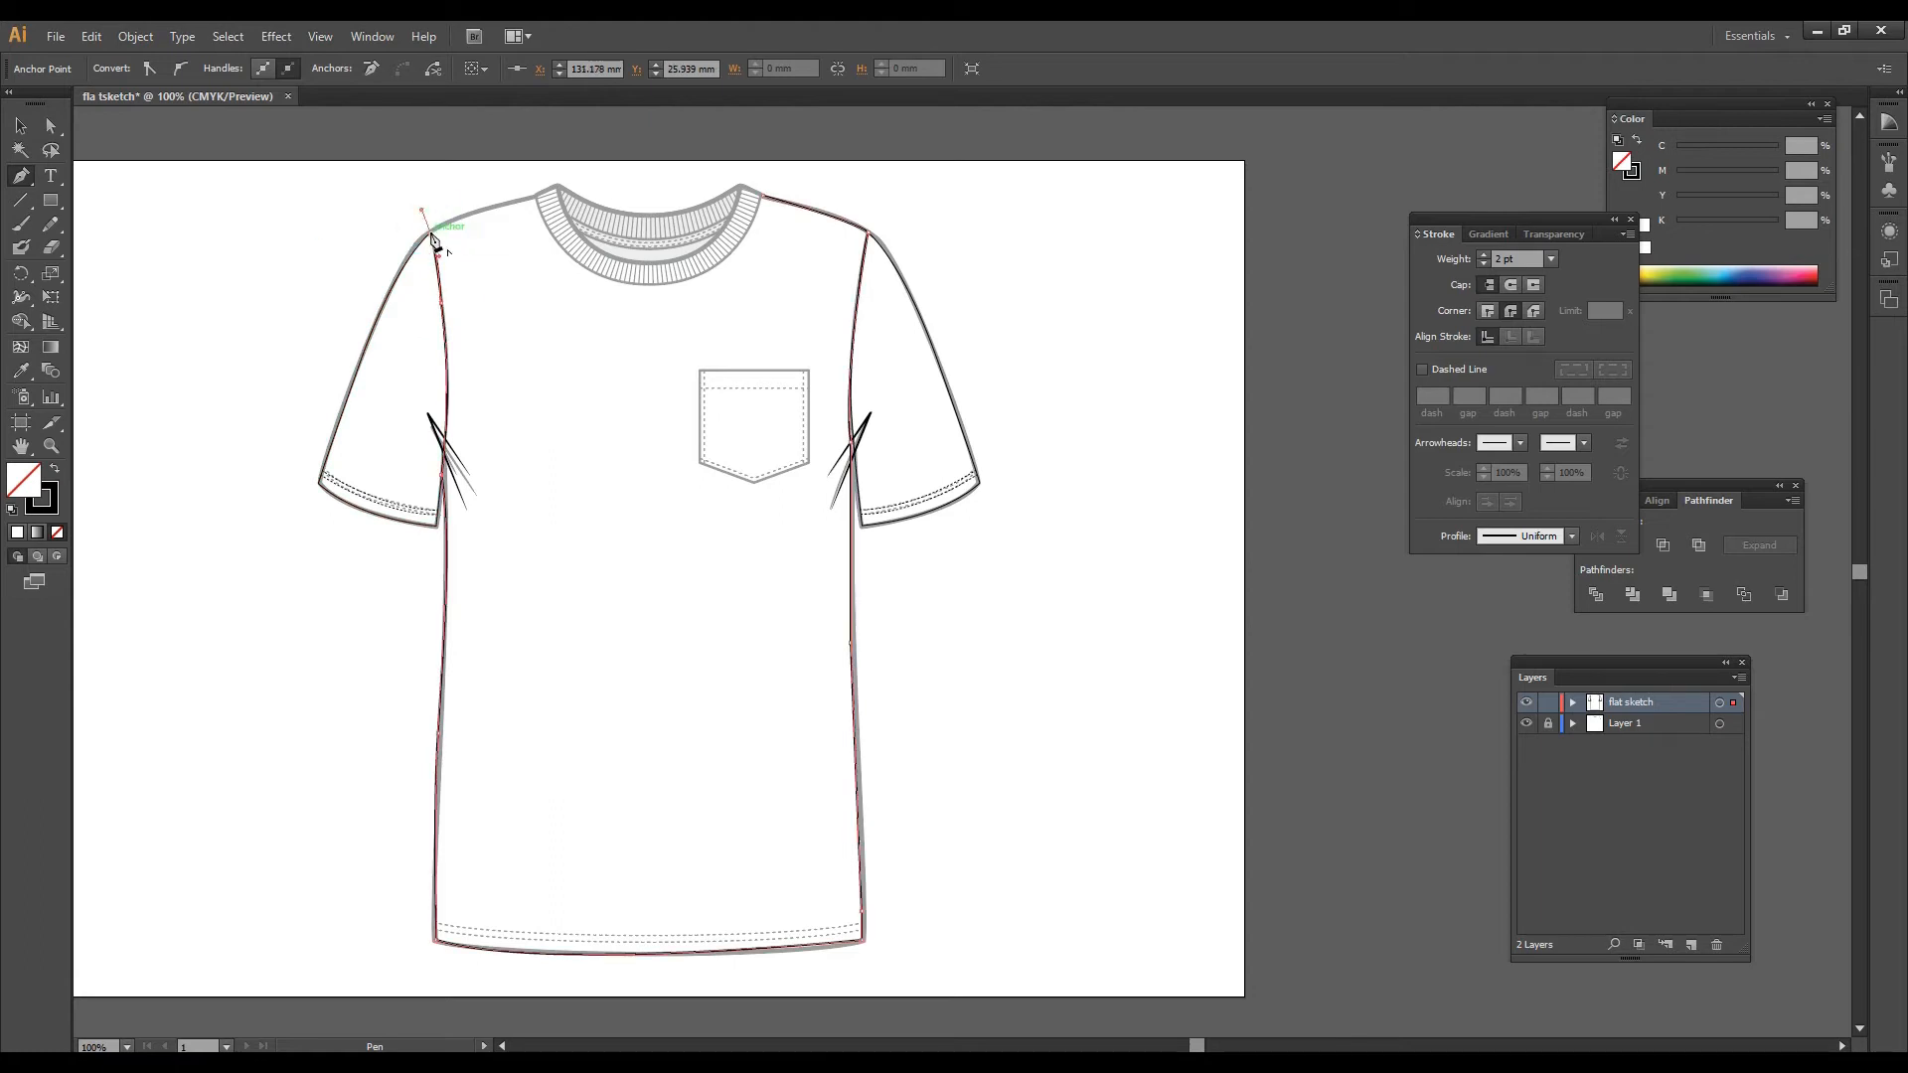
click(429, 235)
click(547, 195)
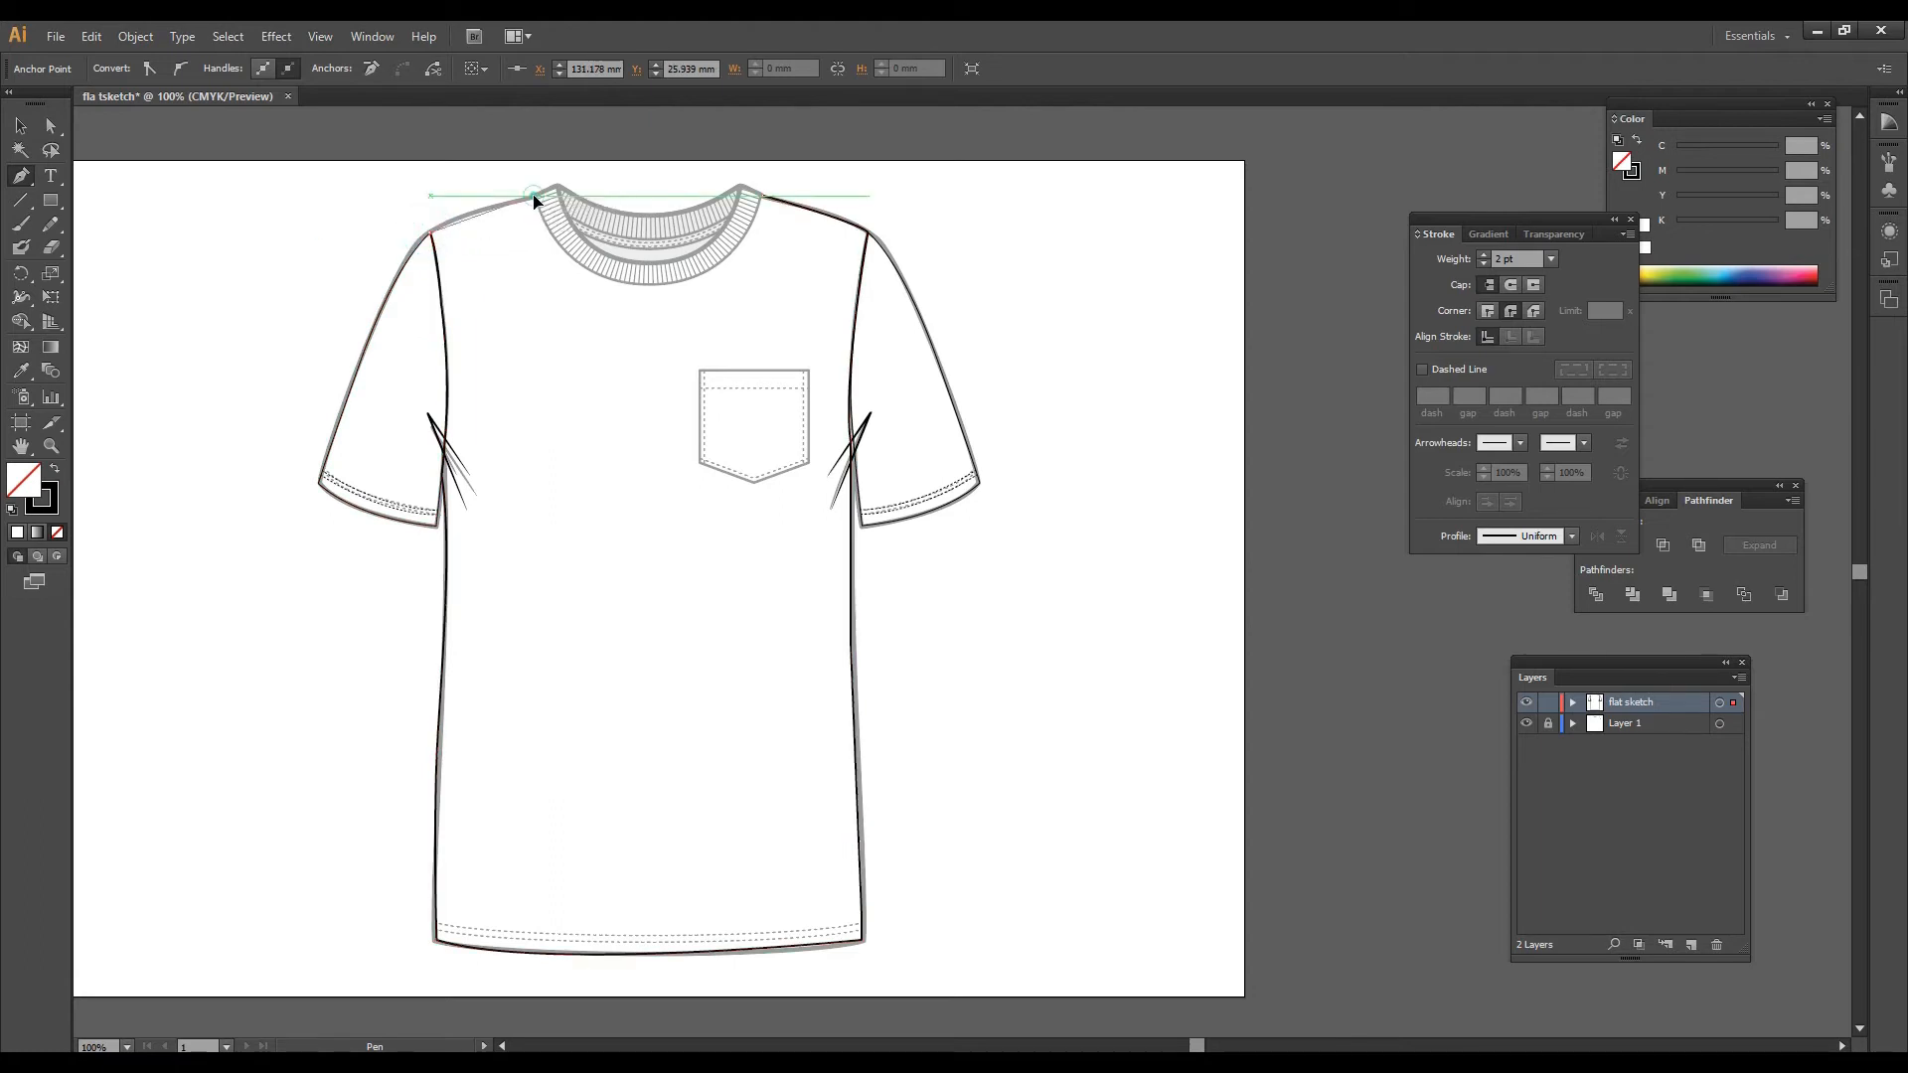
click(579, 195)
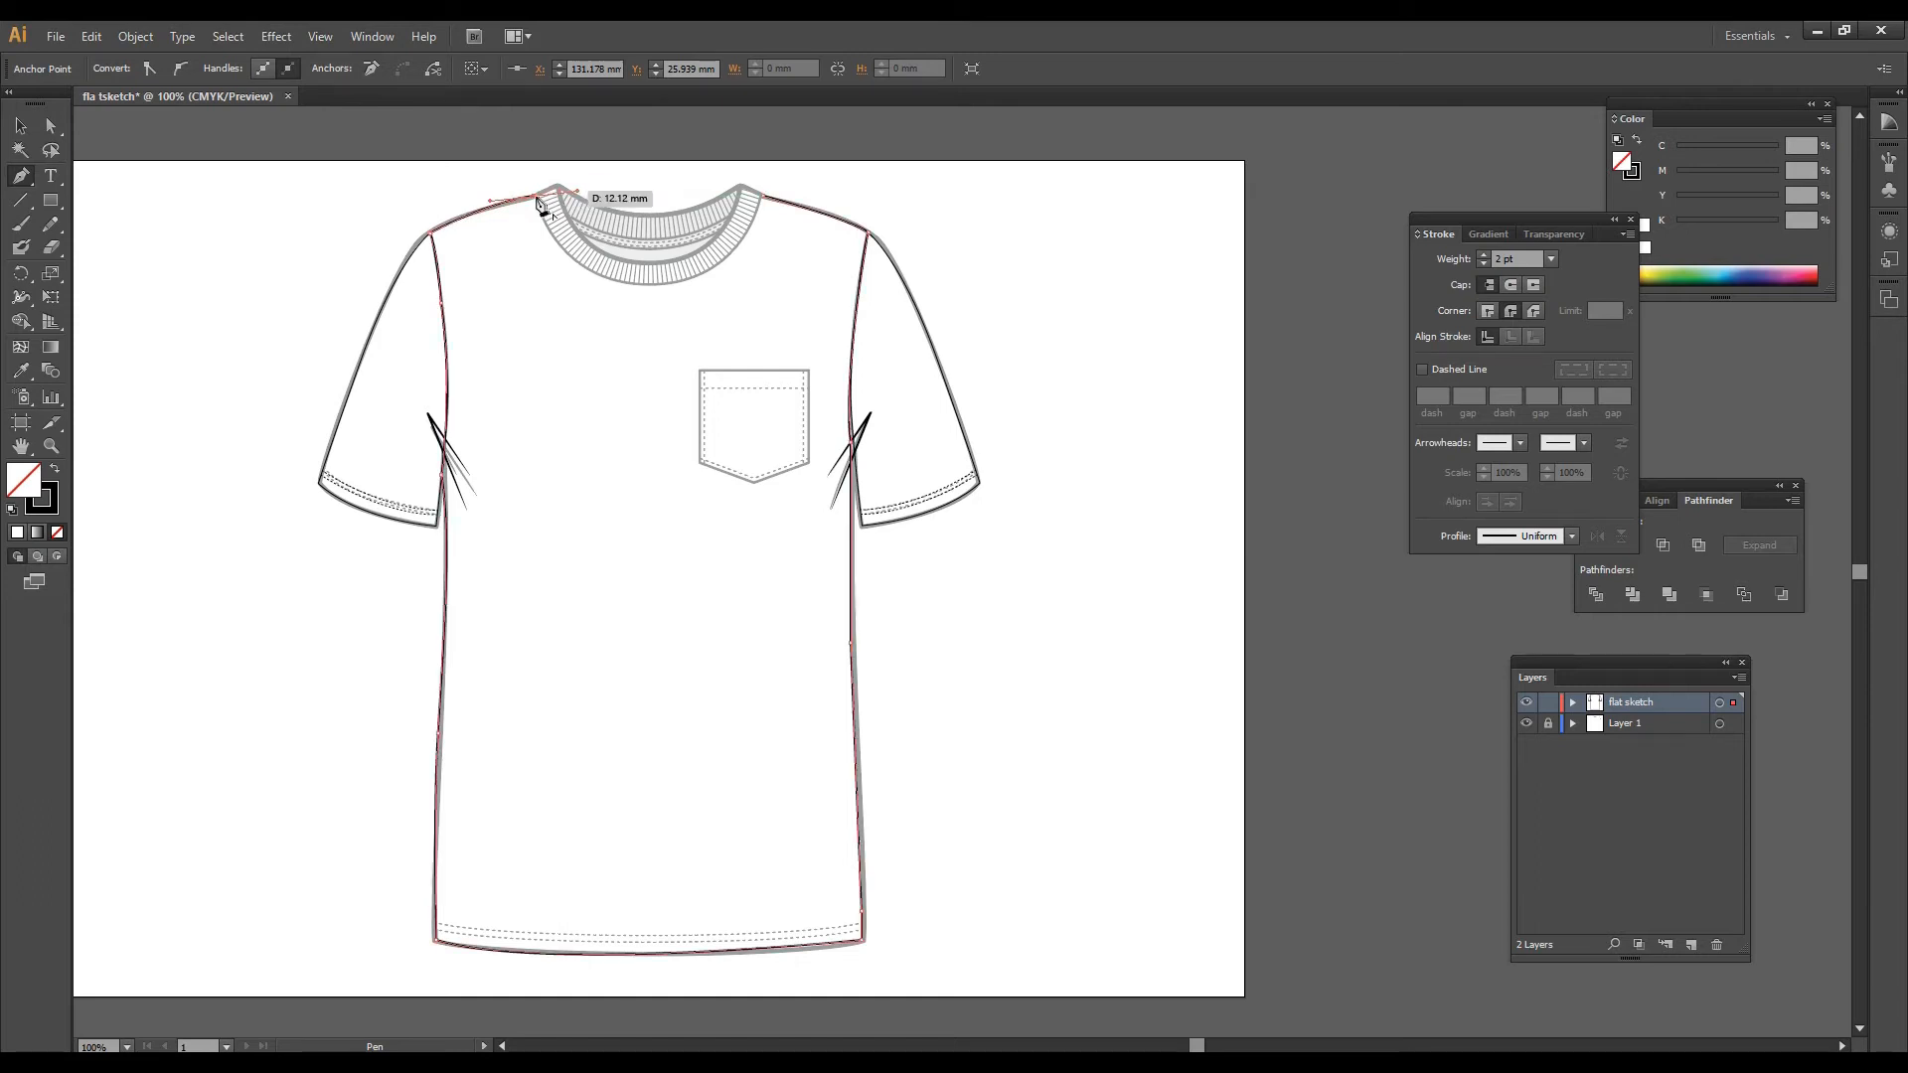
Step: Trace the curved back neckline between both collar peaks and close the body outline at its starting point
click(553, 188)
click(668, 215)
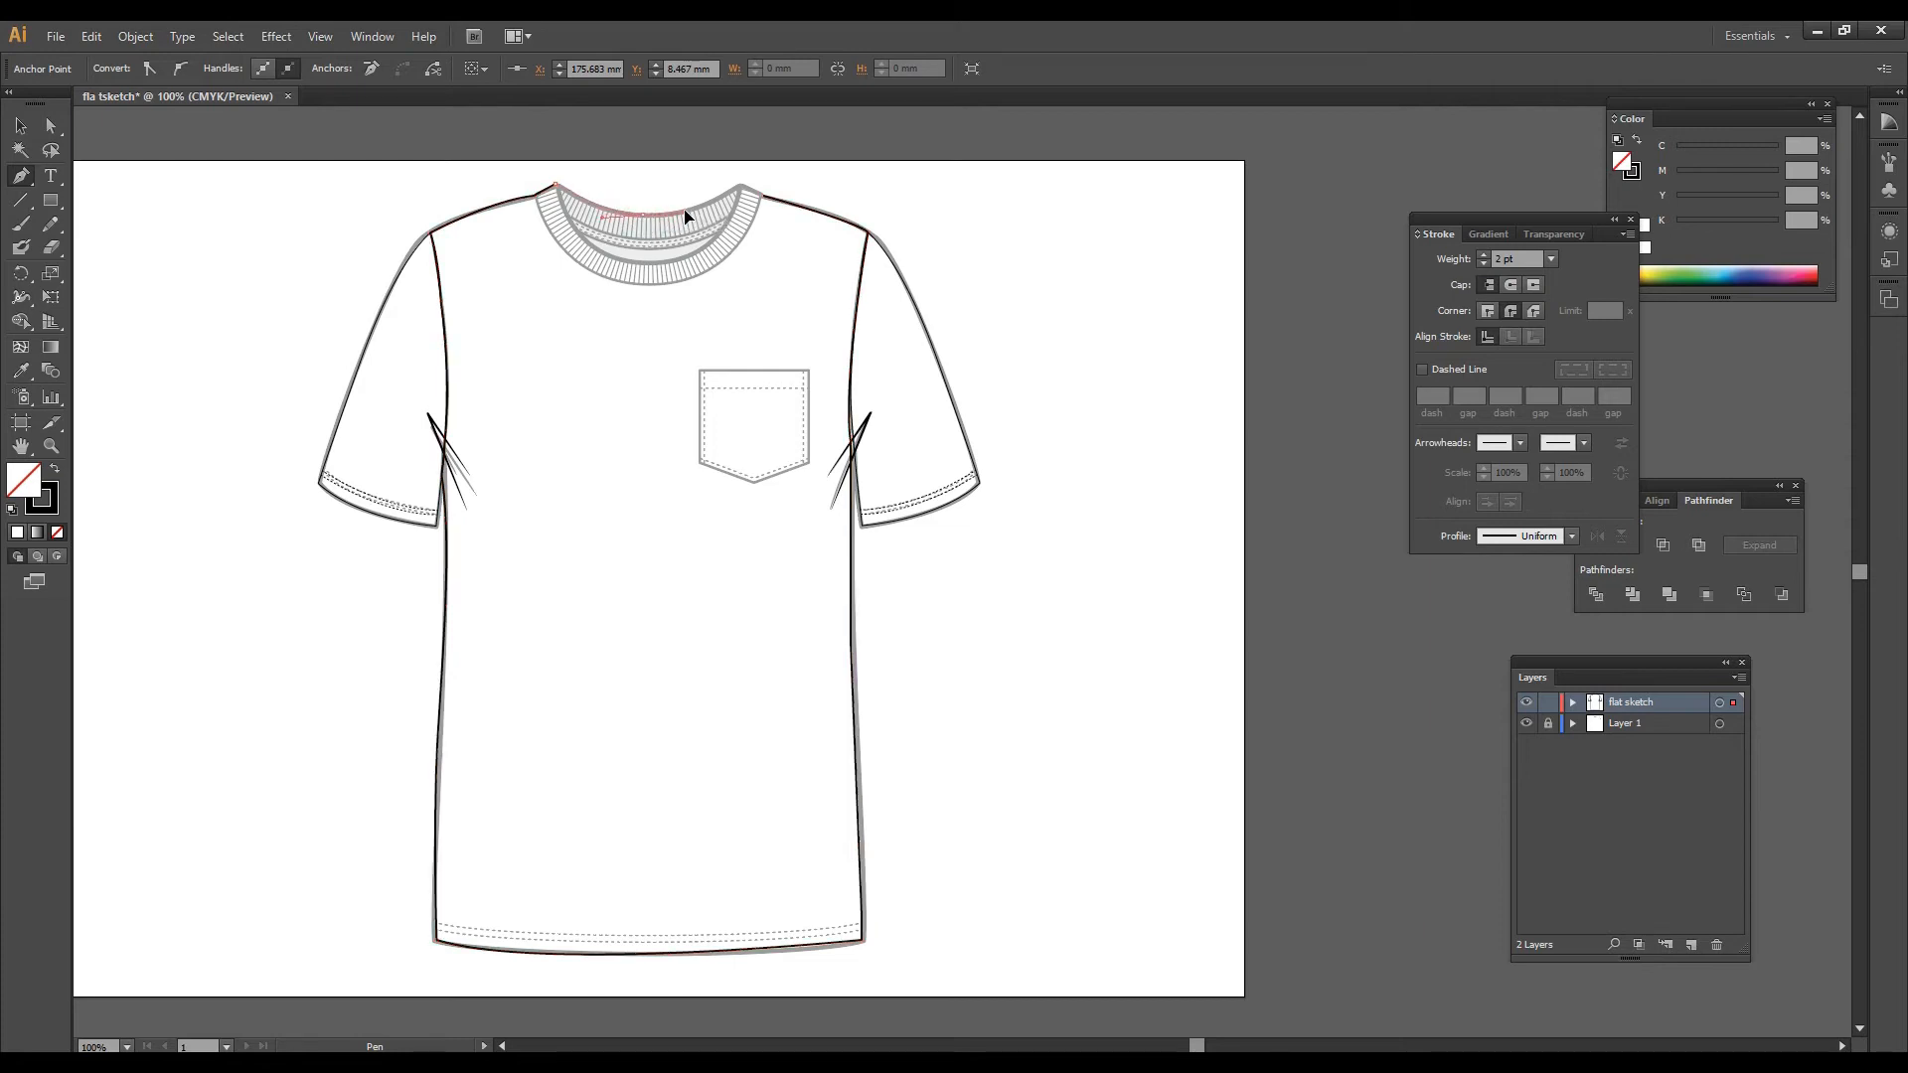
click(740, 189)
mouse_move(741, 189)
mouse_down()
mouse_move(780, 175)
mouse_move(750, 188)
mouse_up()
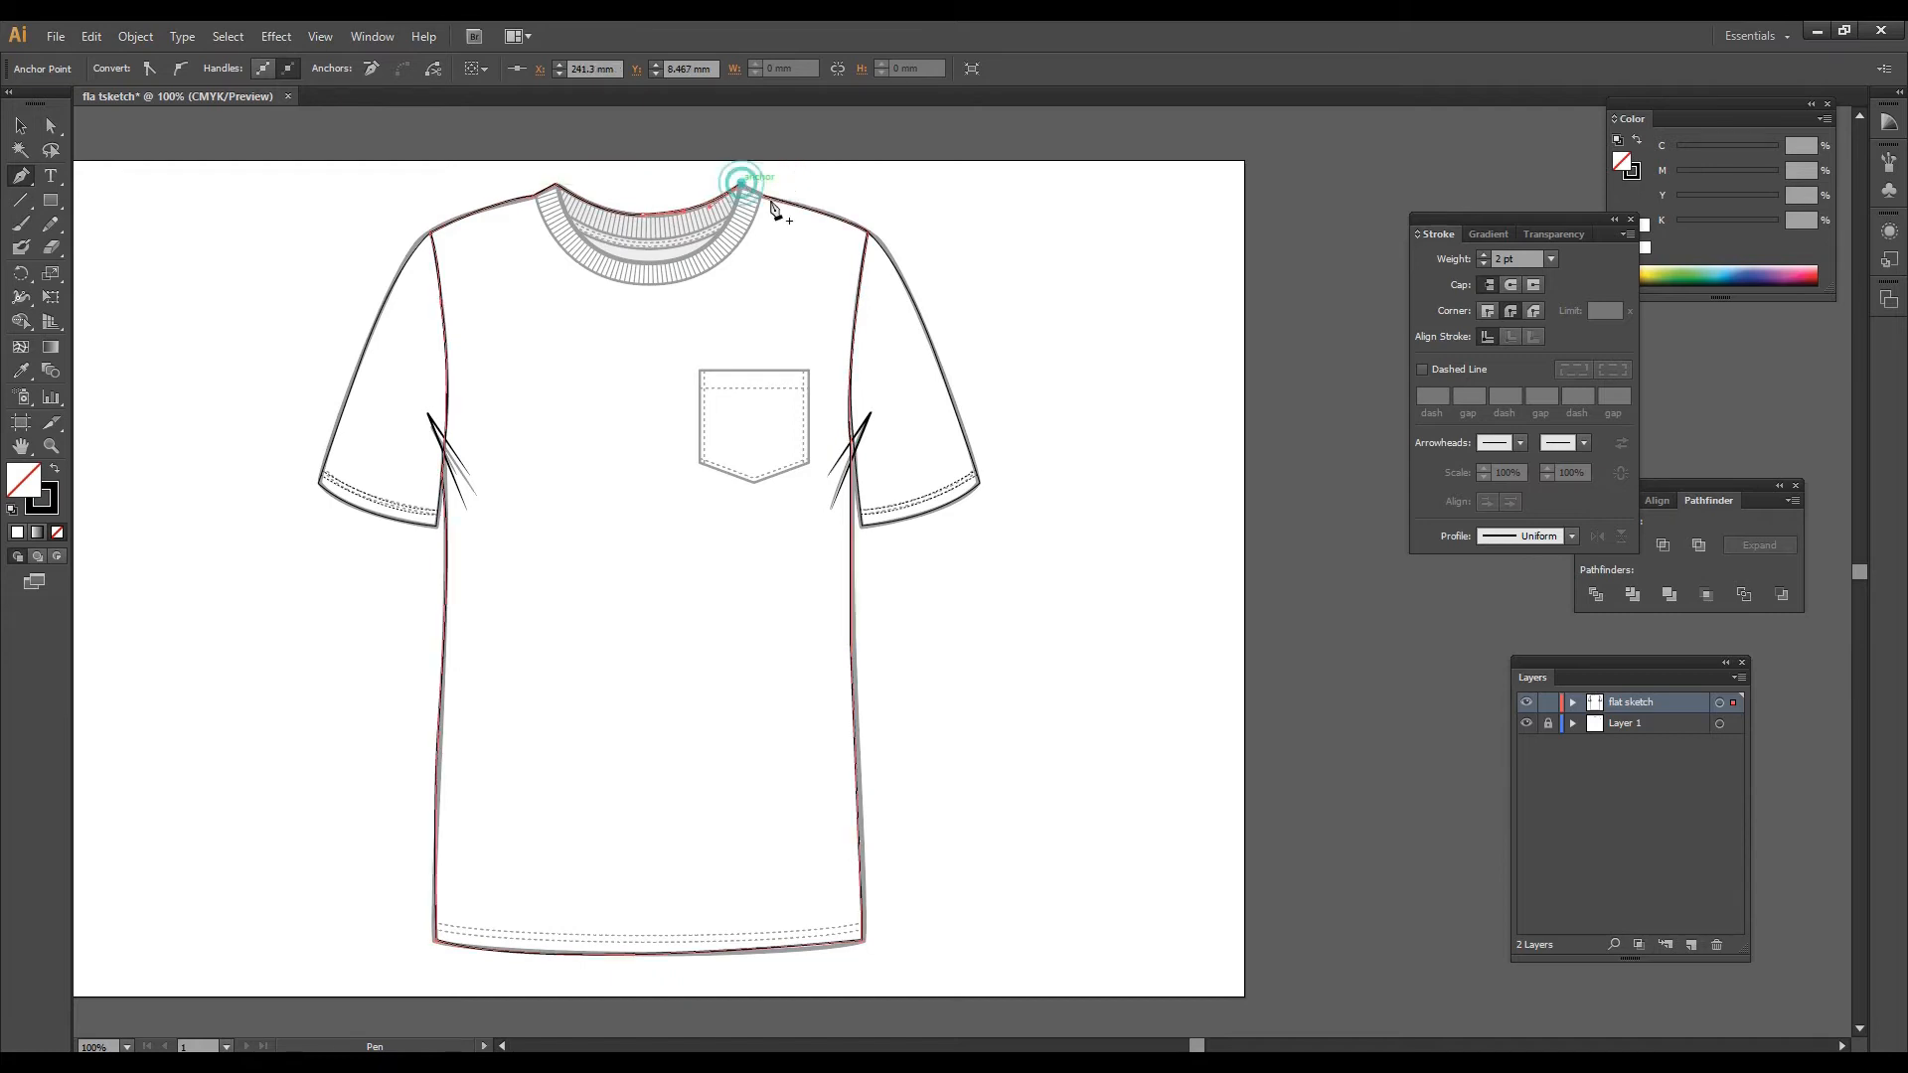
click(762, 197)
Step: Draw a curved Pen path over the upper stitching row of the bottom hem, from the left side seam to the right one
scroll(492, 817, down, 2)
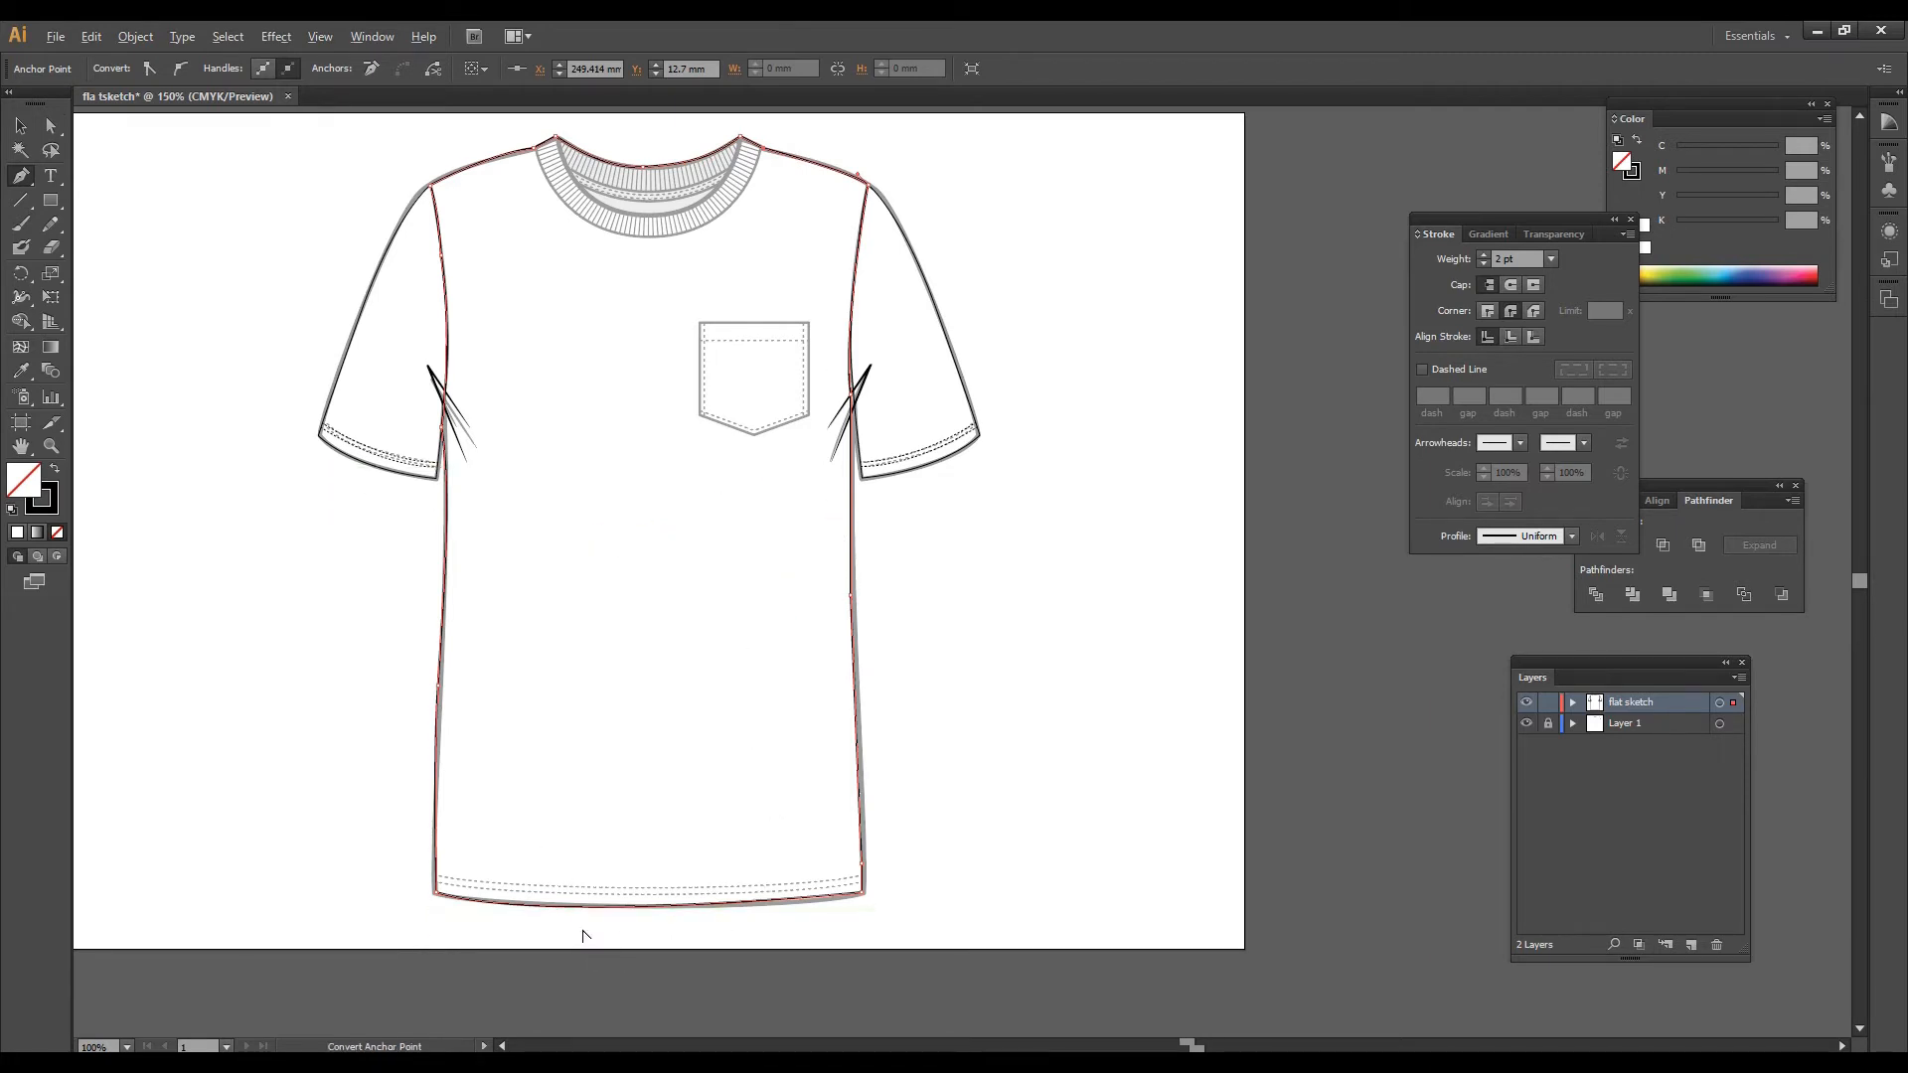
scroll(581, 929, up, 1)
scroll(582, 929, up, 3)
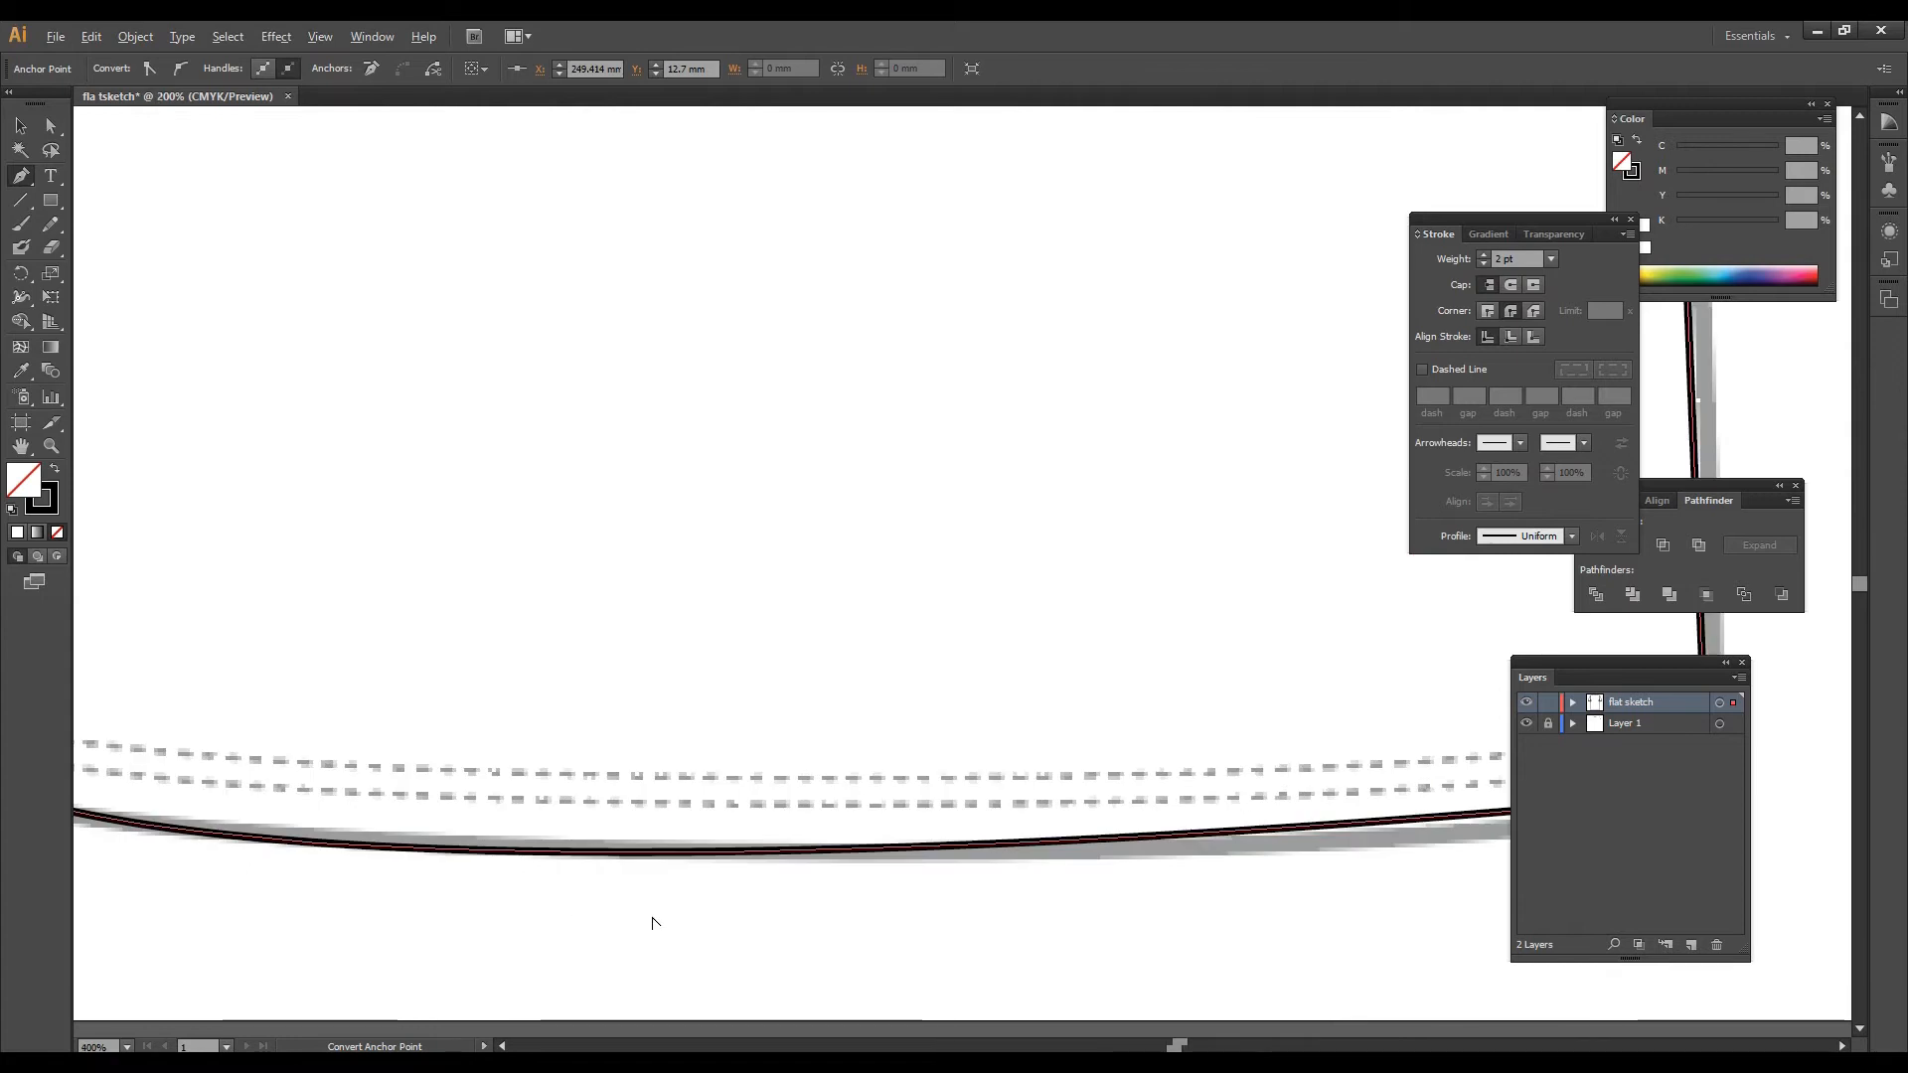
scroll(653, 924, down, 2)
click(18, 177)
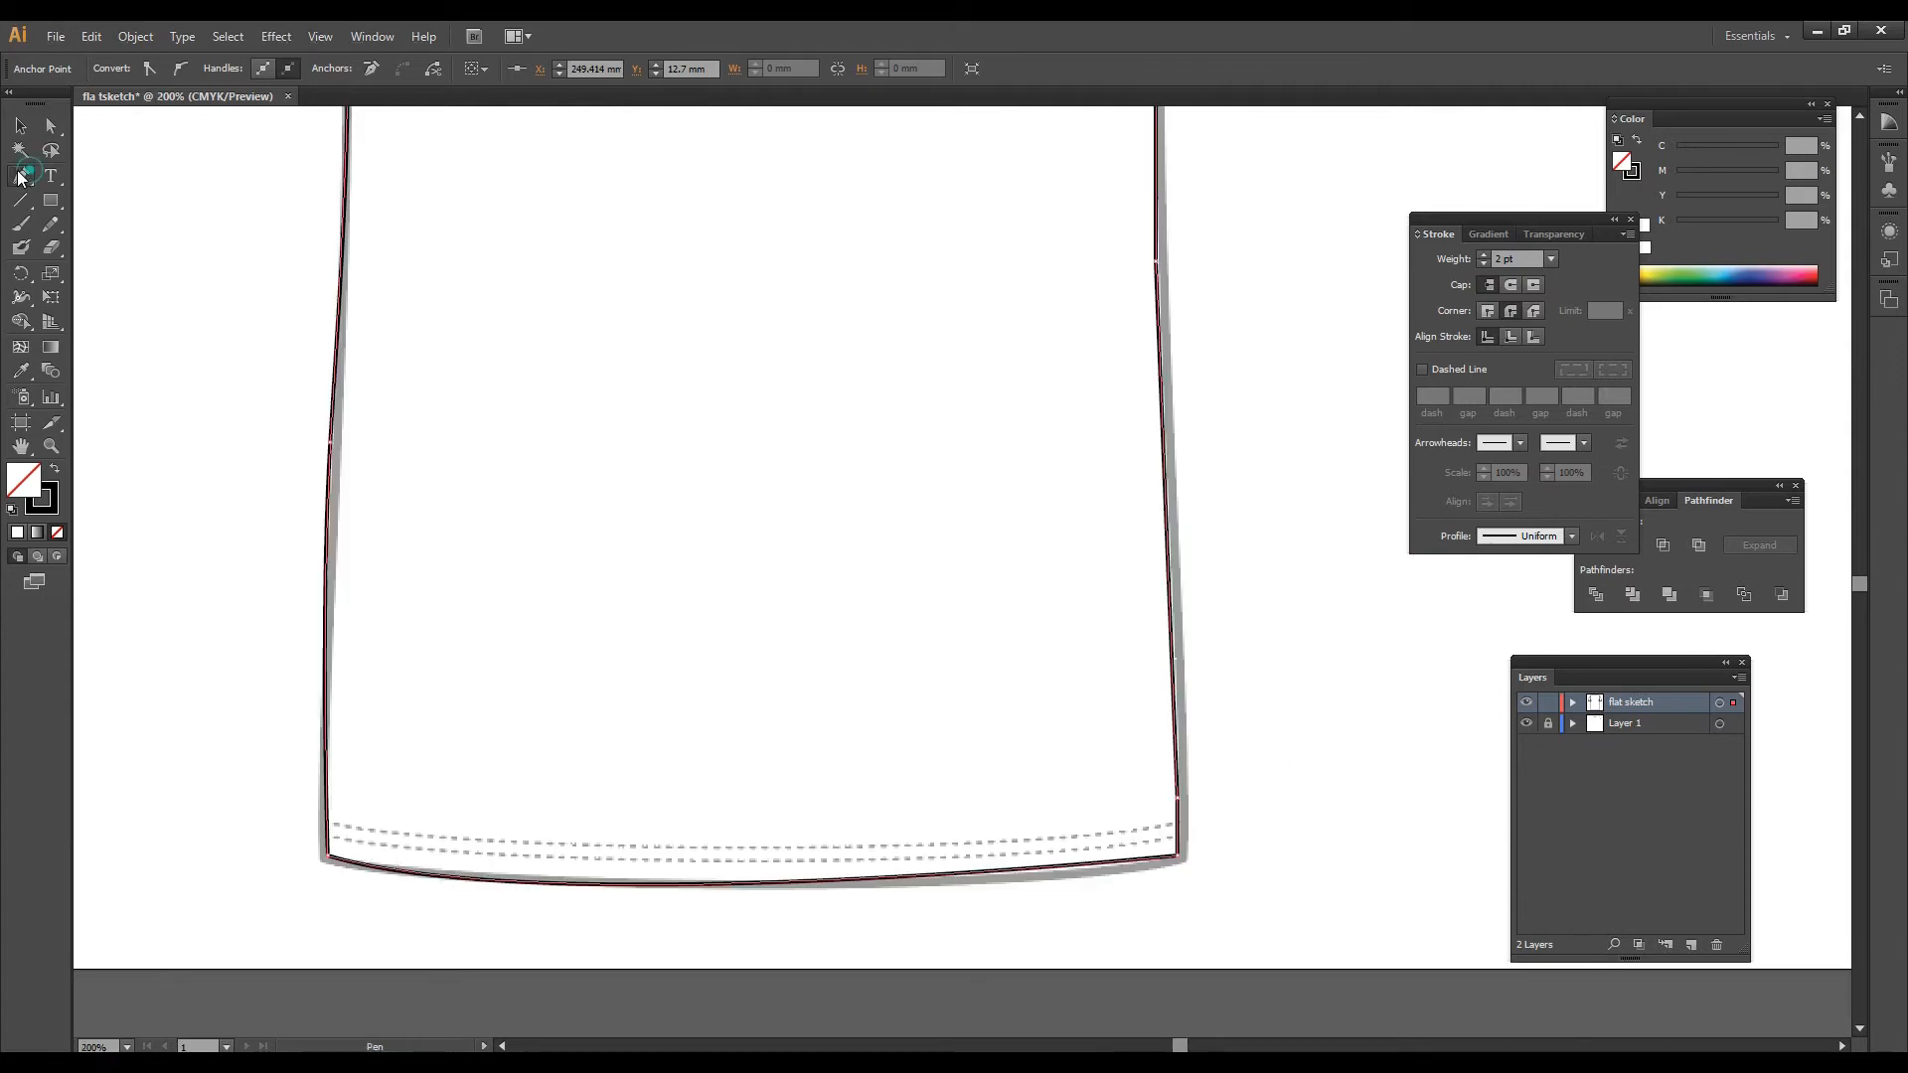
click(333, 828)
click(766, 851)
drag(861, 856, 996, 851)
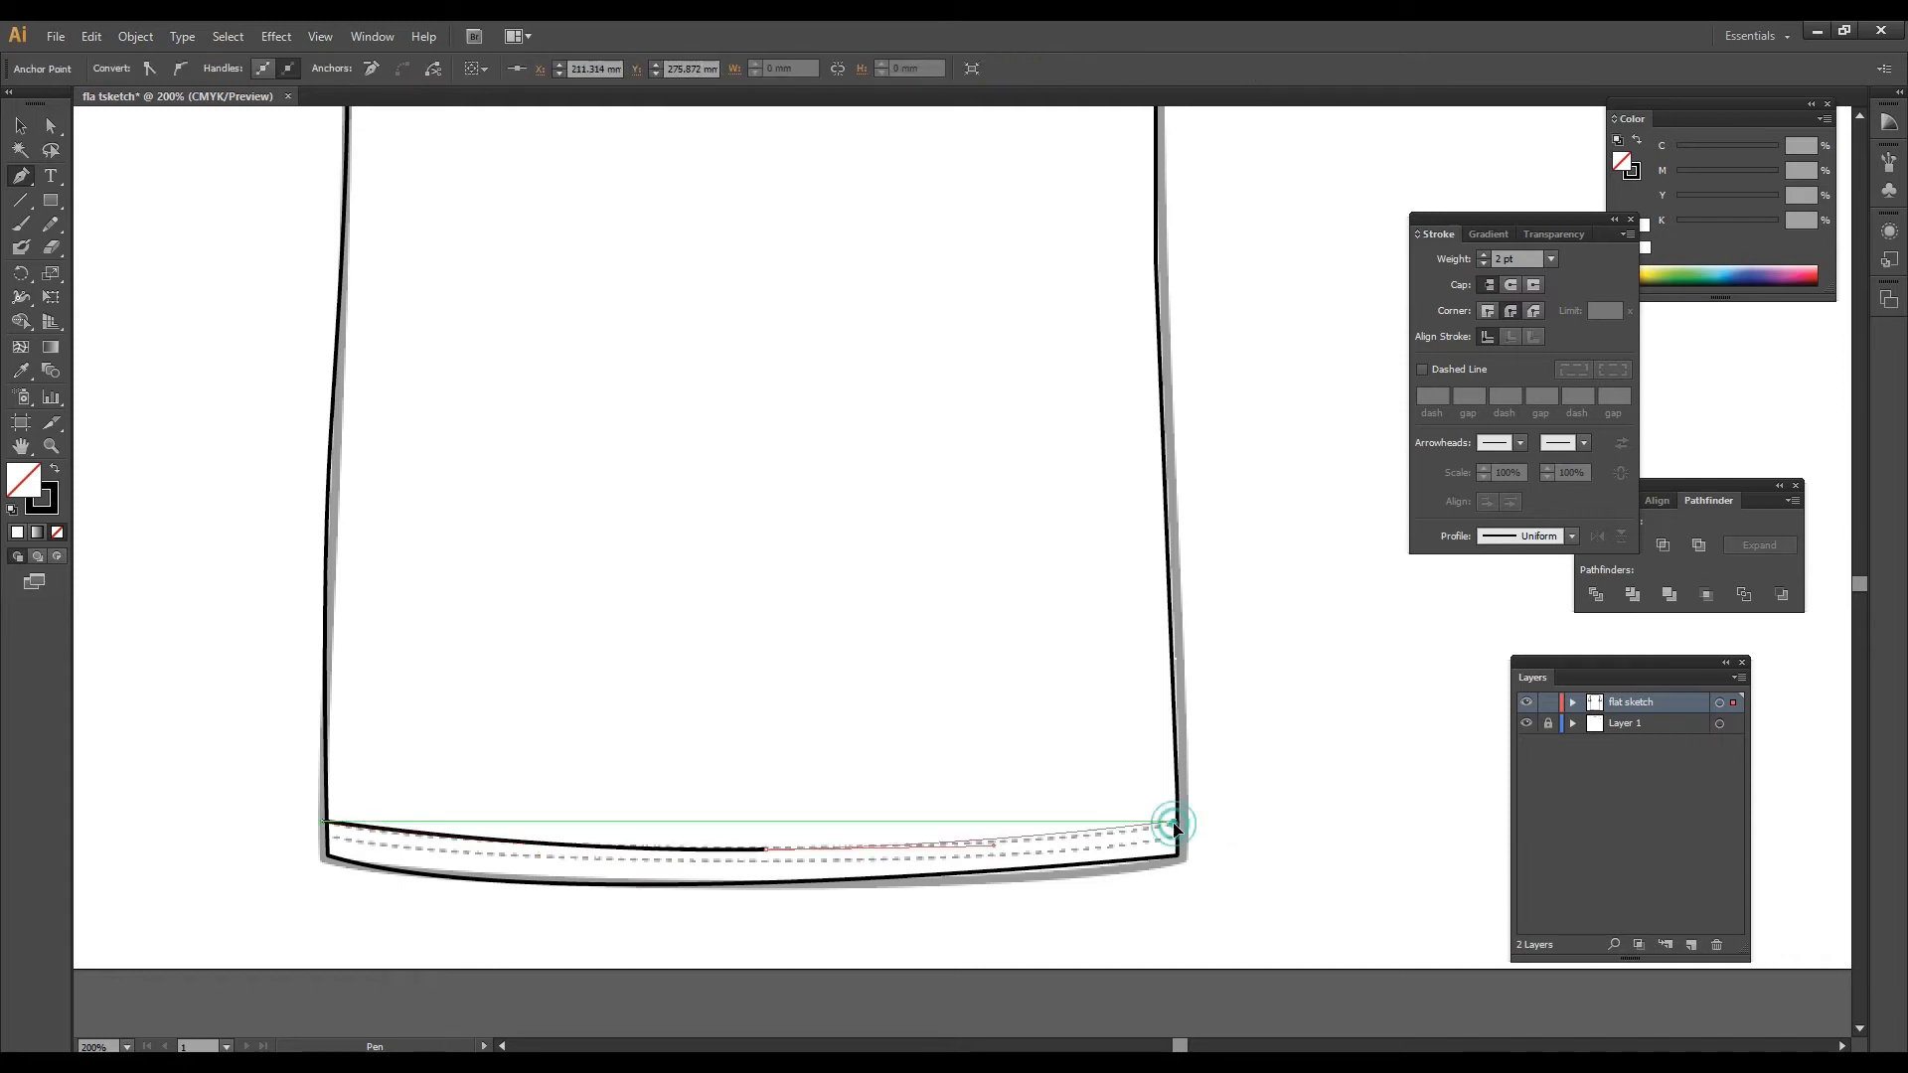
drag(1181, 824, 1224, 801)
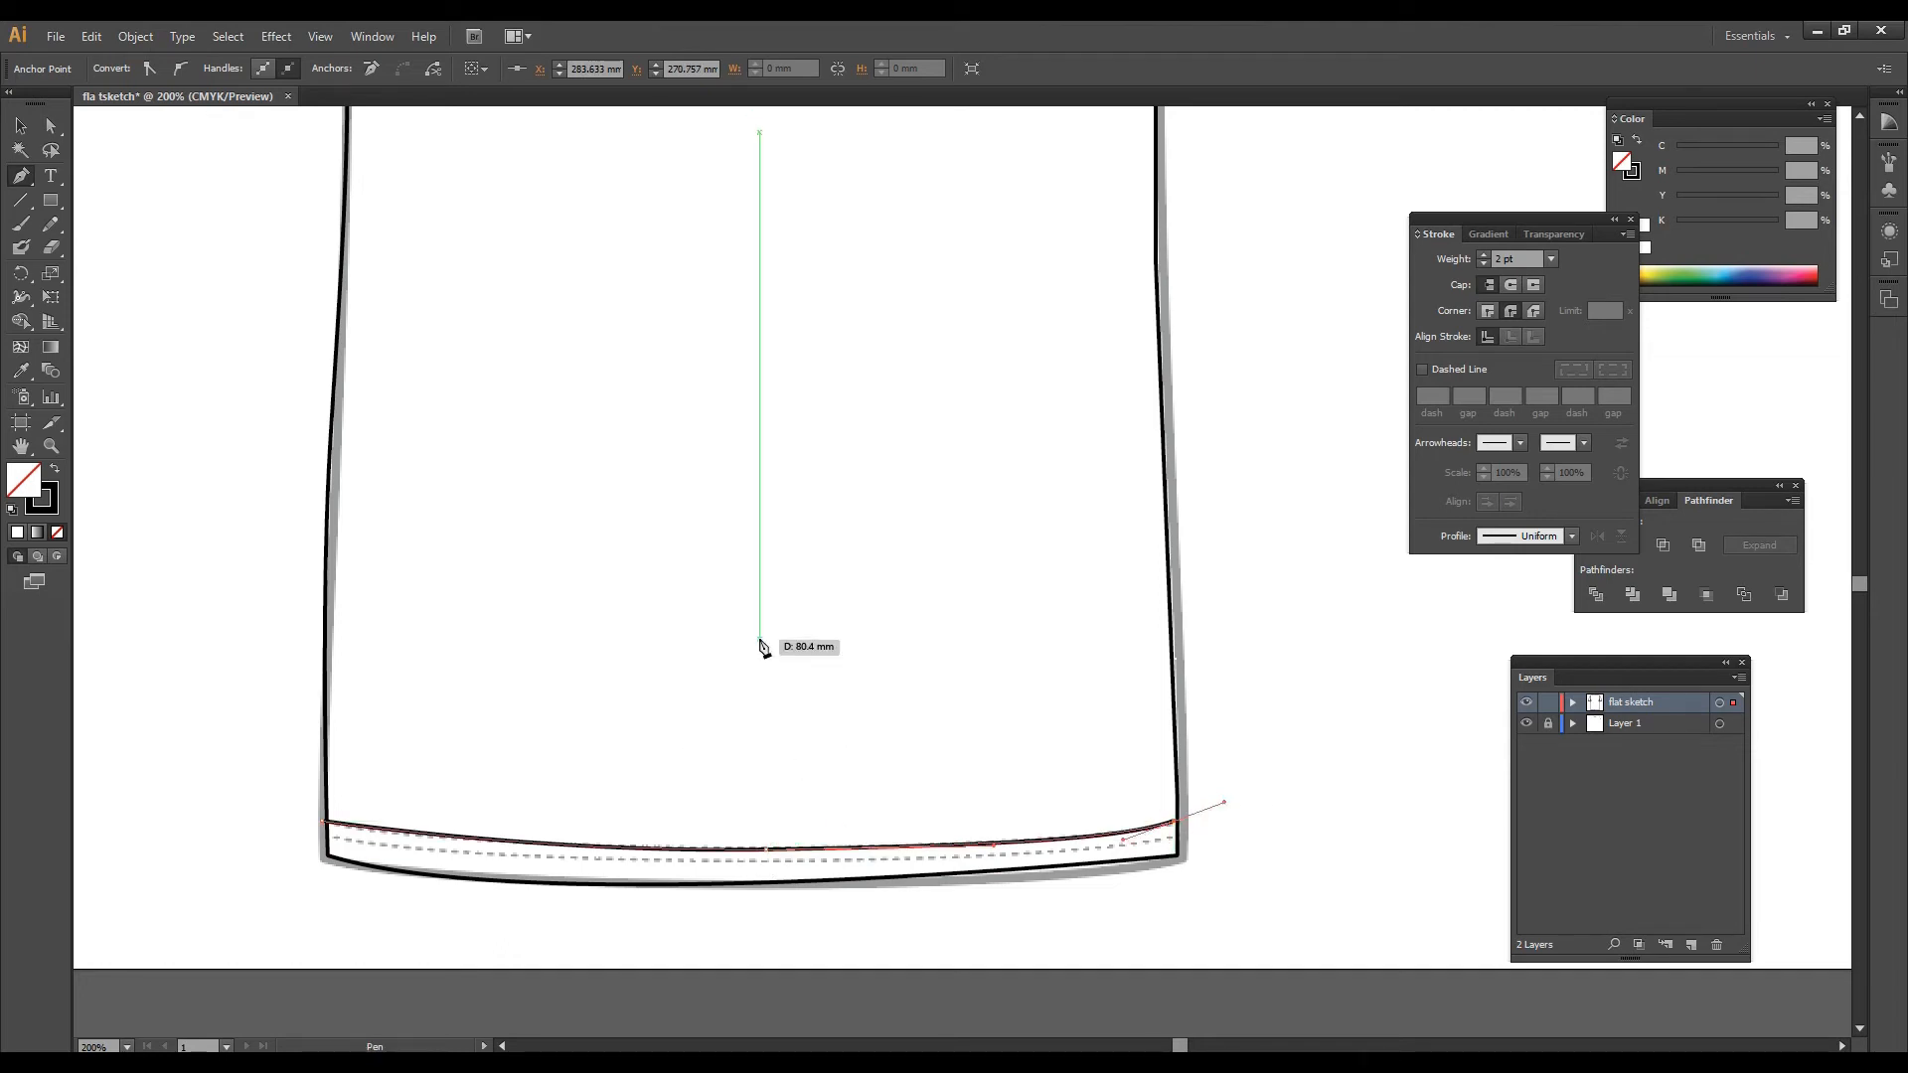
Step: Apply the sleeve hem's stitching style to the new hem path with the Eyedropper, 1 pt with 2 pt dashes and gaps, and deselect it
scroll(763, 670, up, 1)
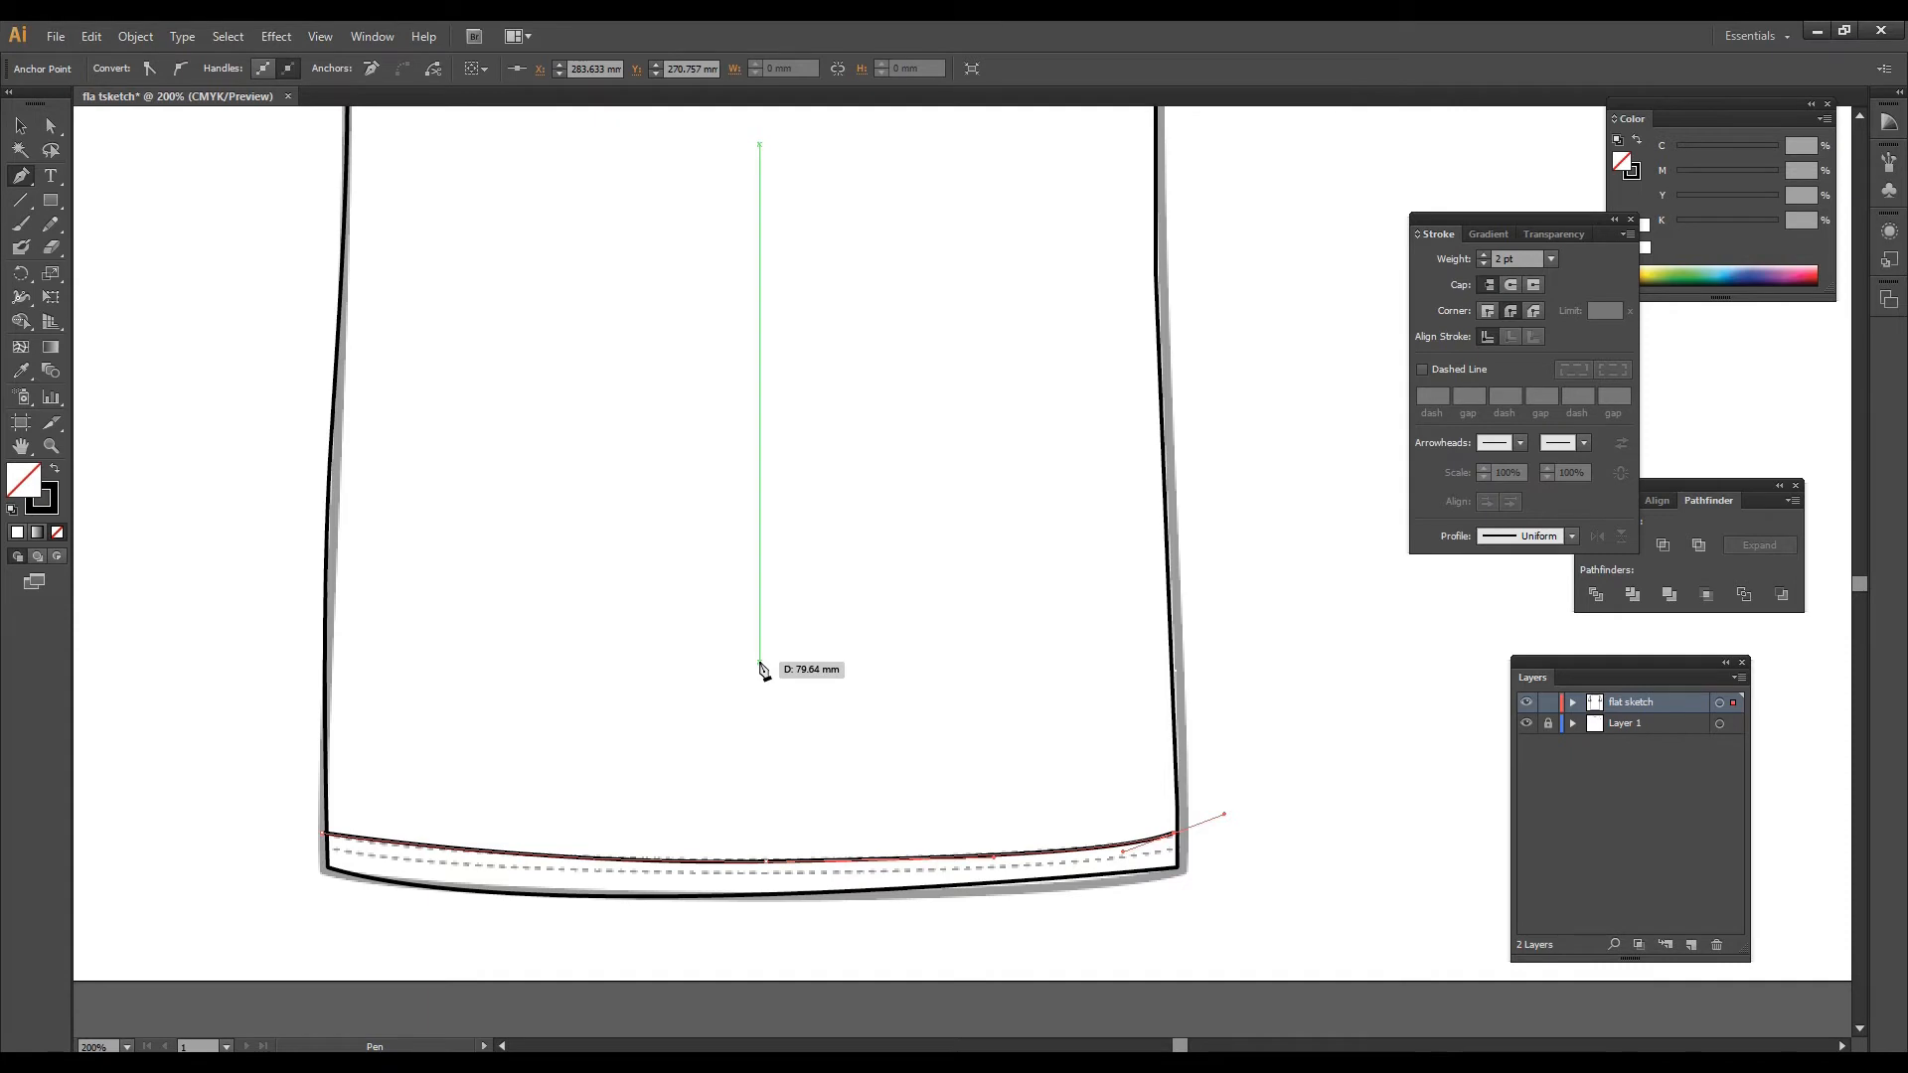
scroll(763, 670, up, 2)
scroll(762, 671, up, 1)
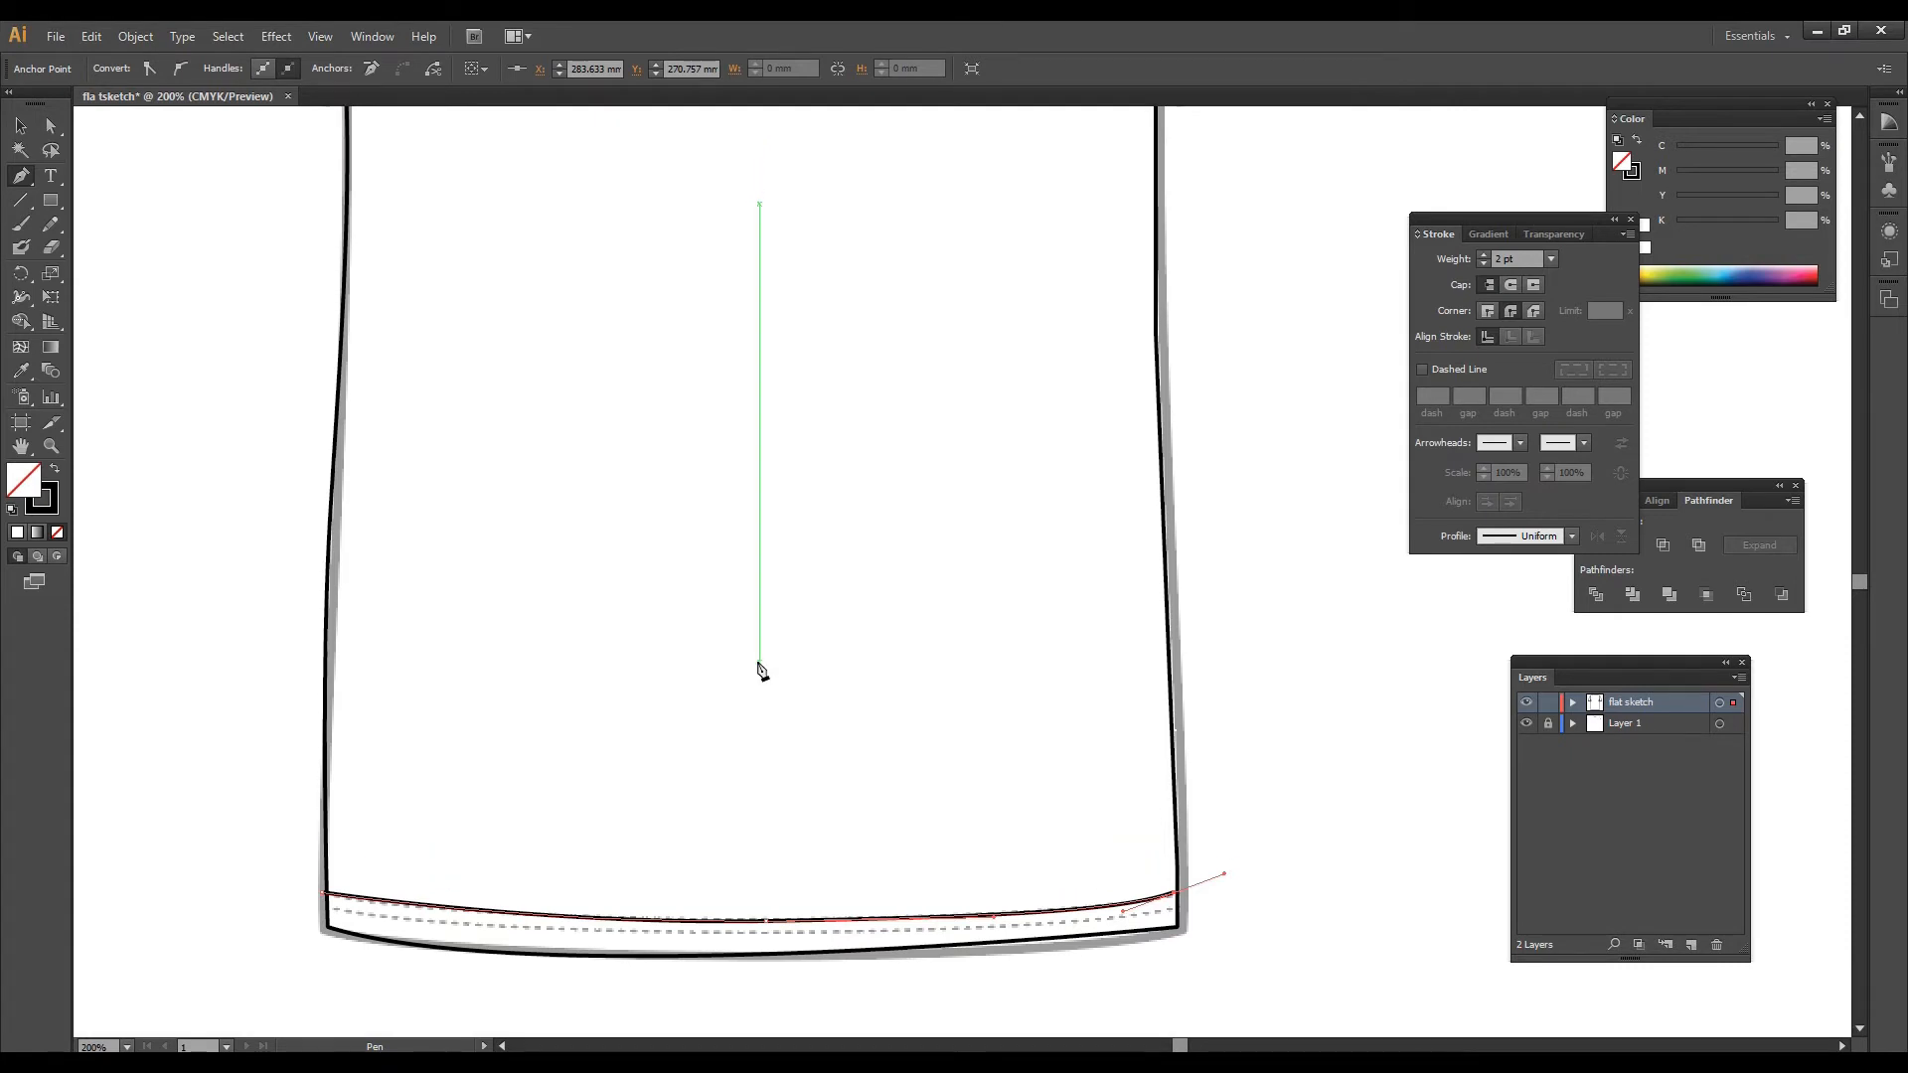
scroll(758, 669, down, 1)
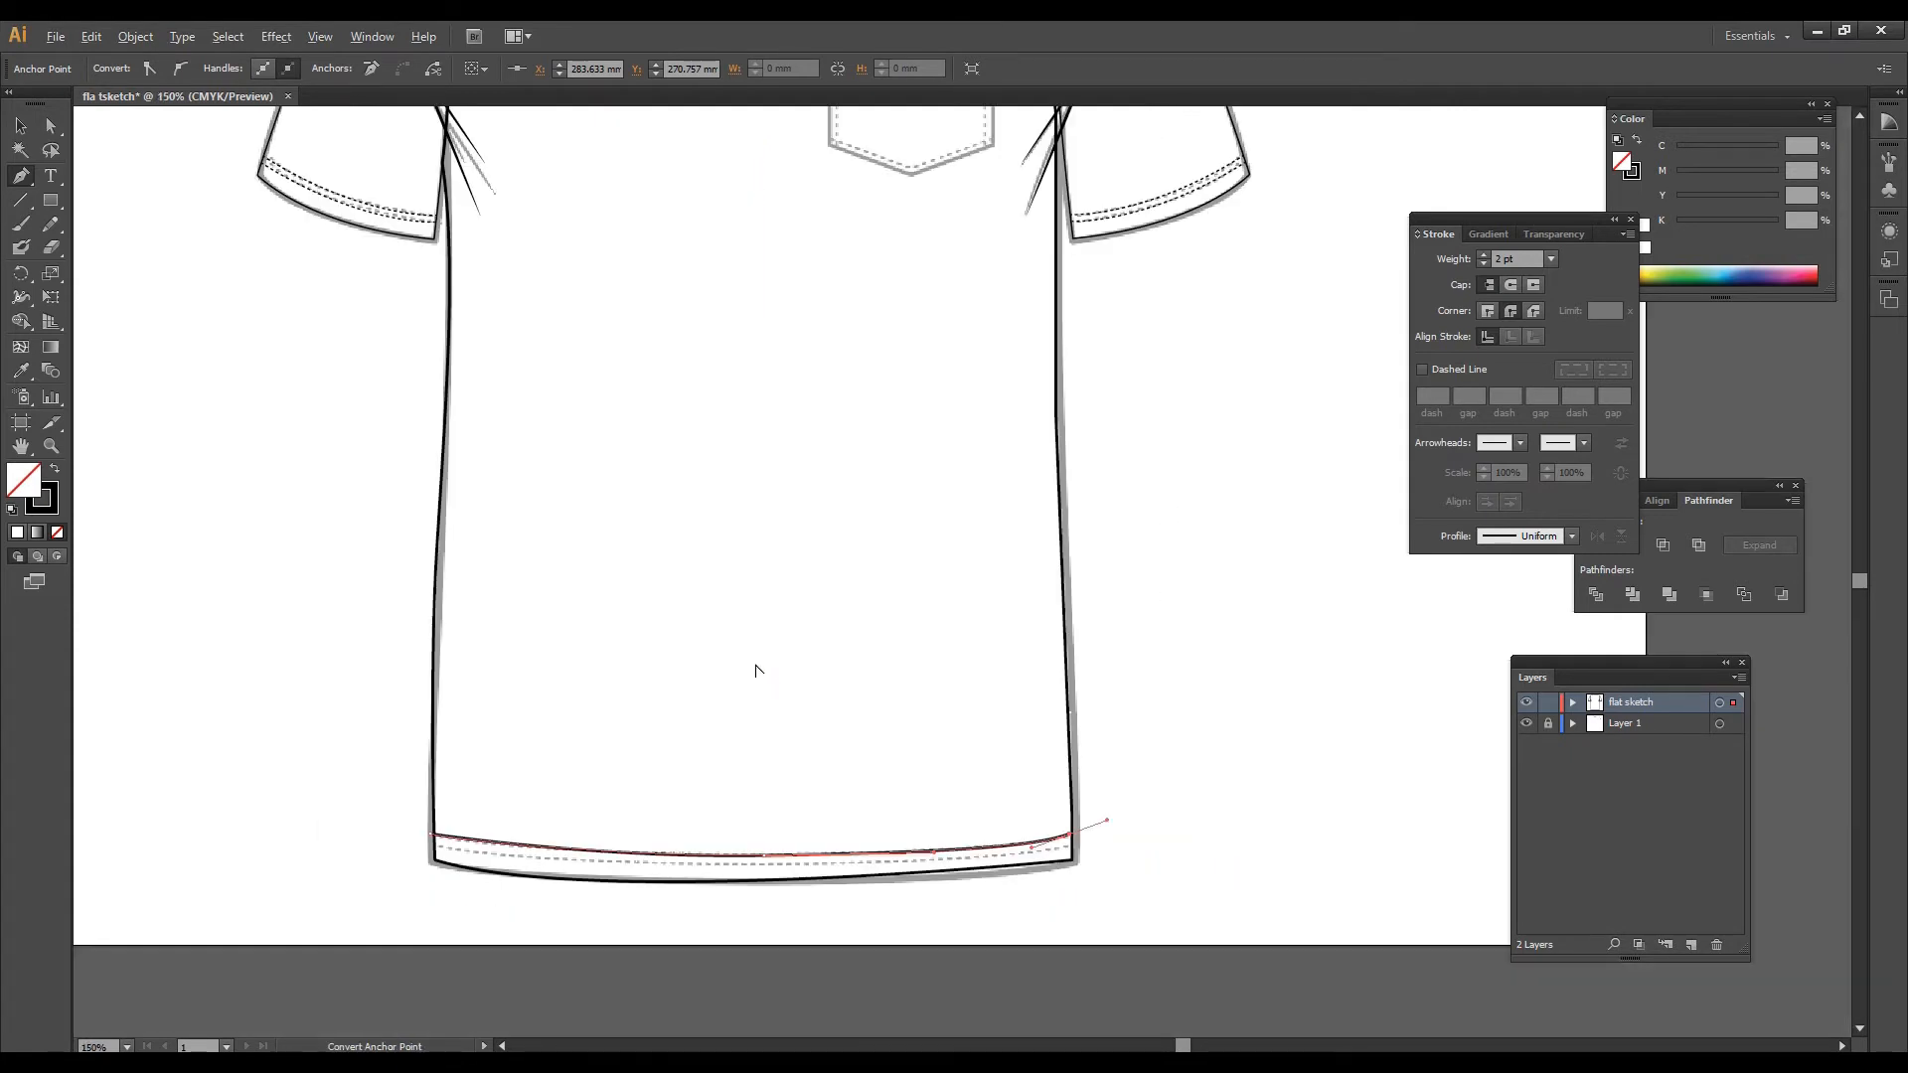
click(21, 372)
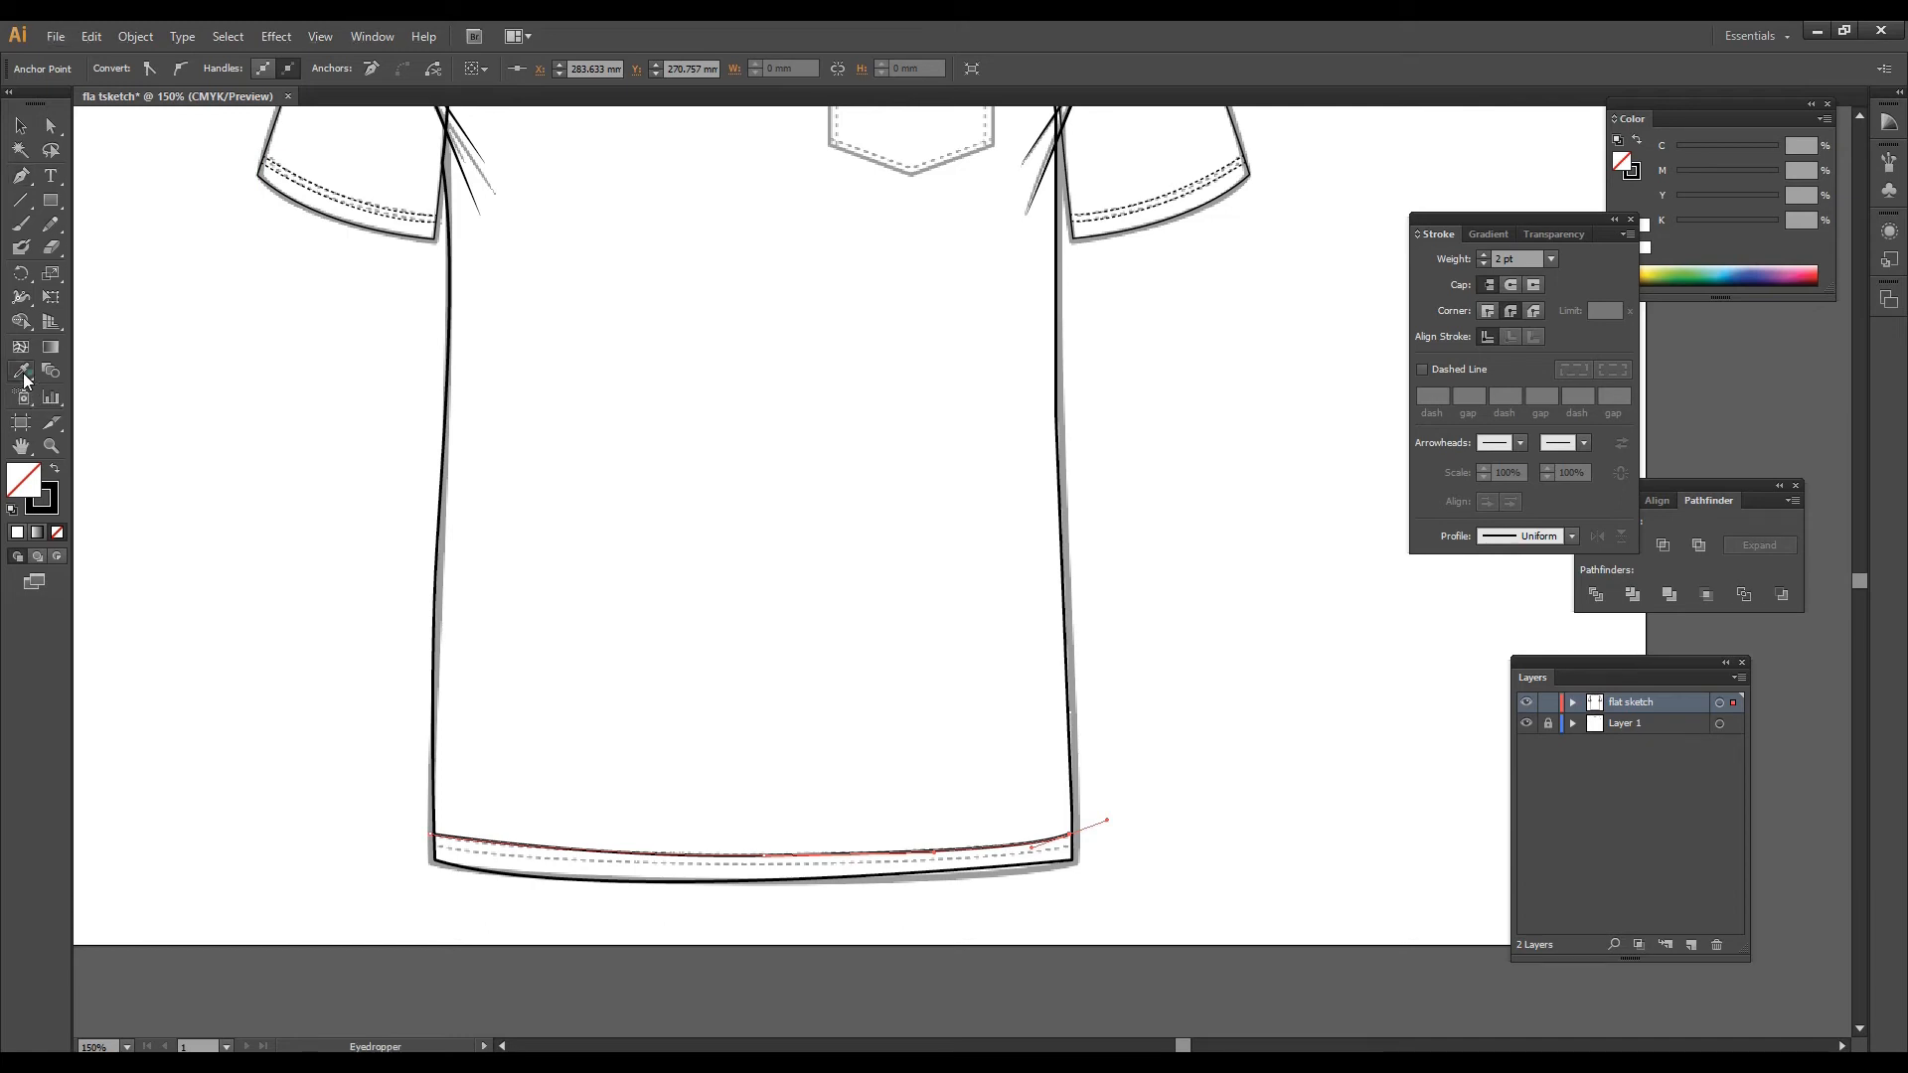
click(1166, 195)
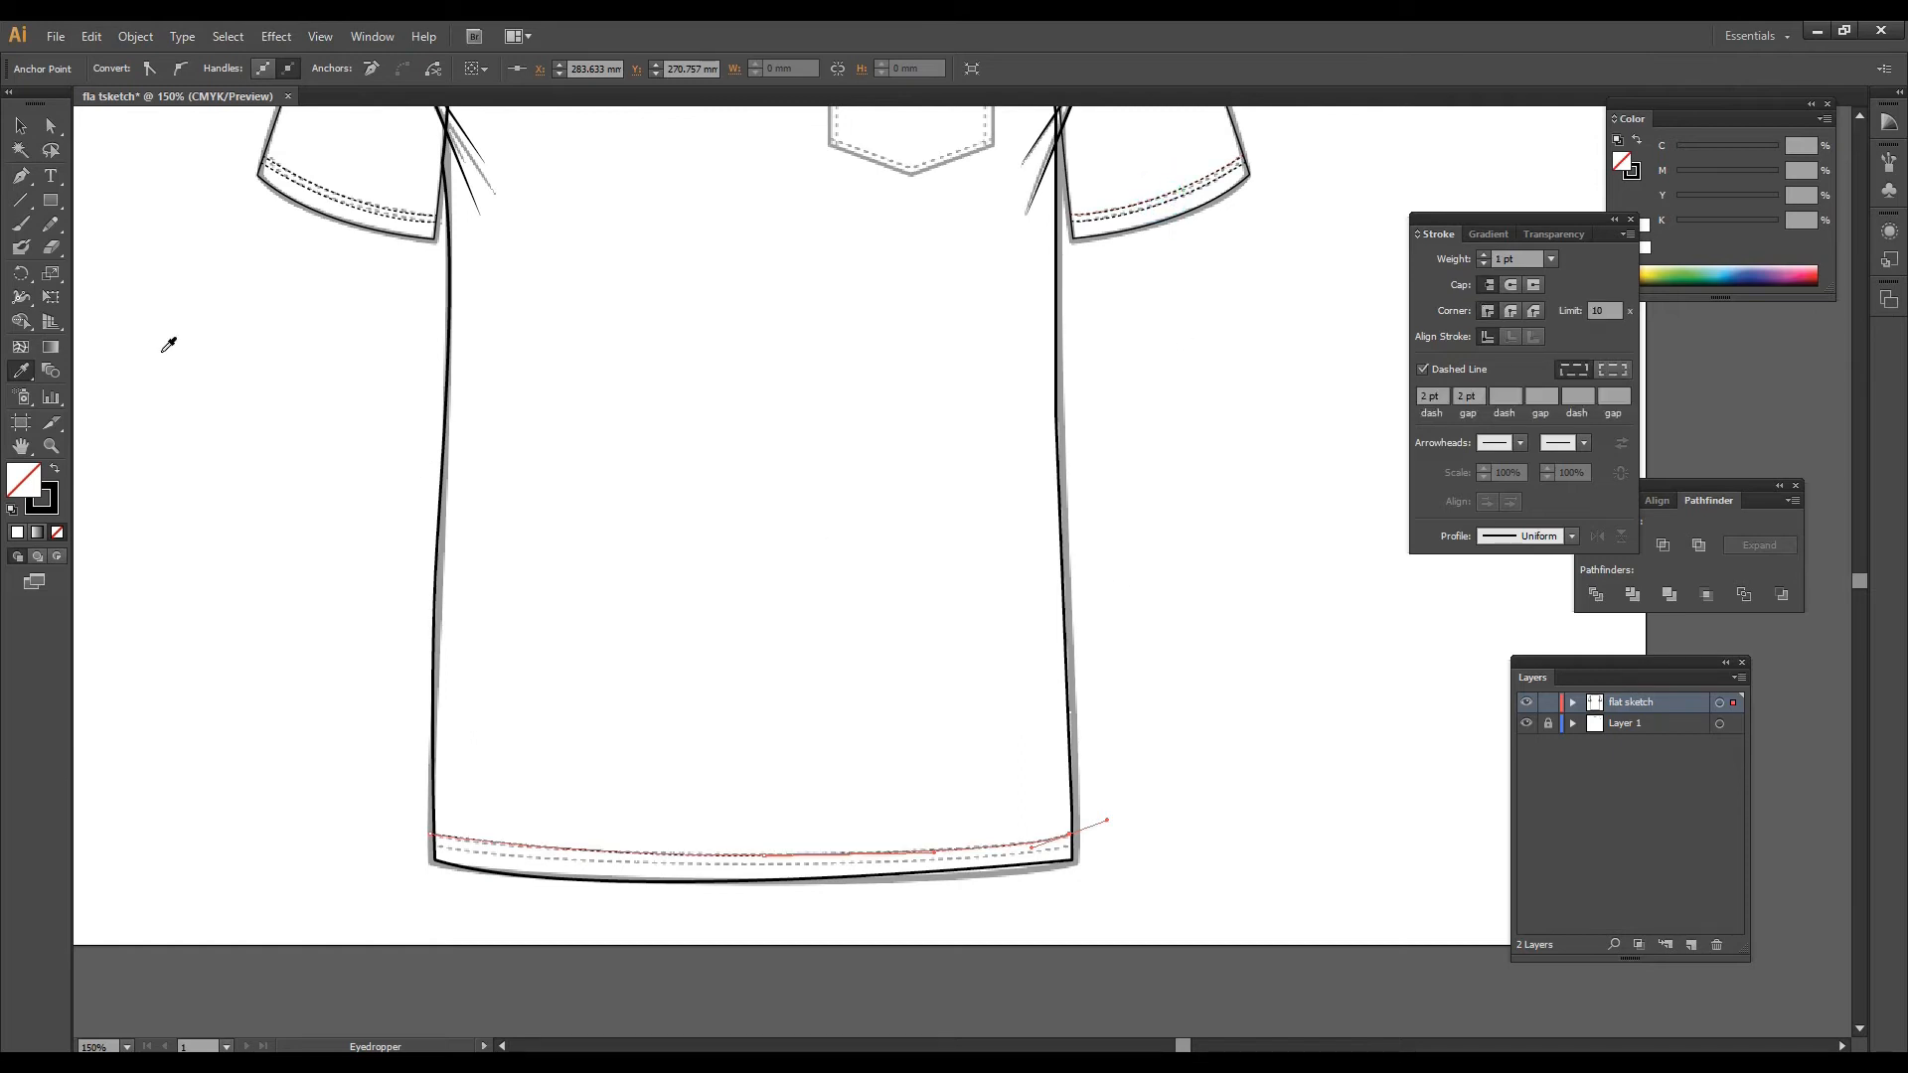
click(21, 126)
click(826, 803)
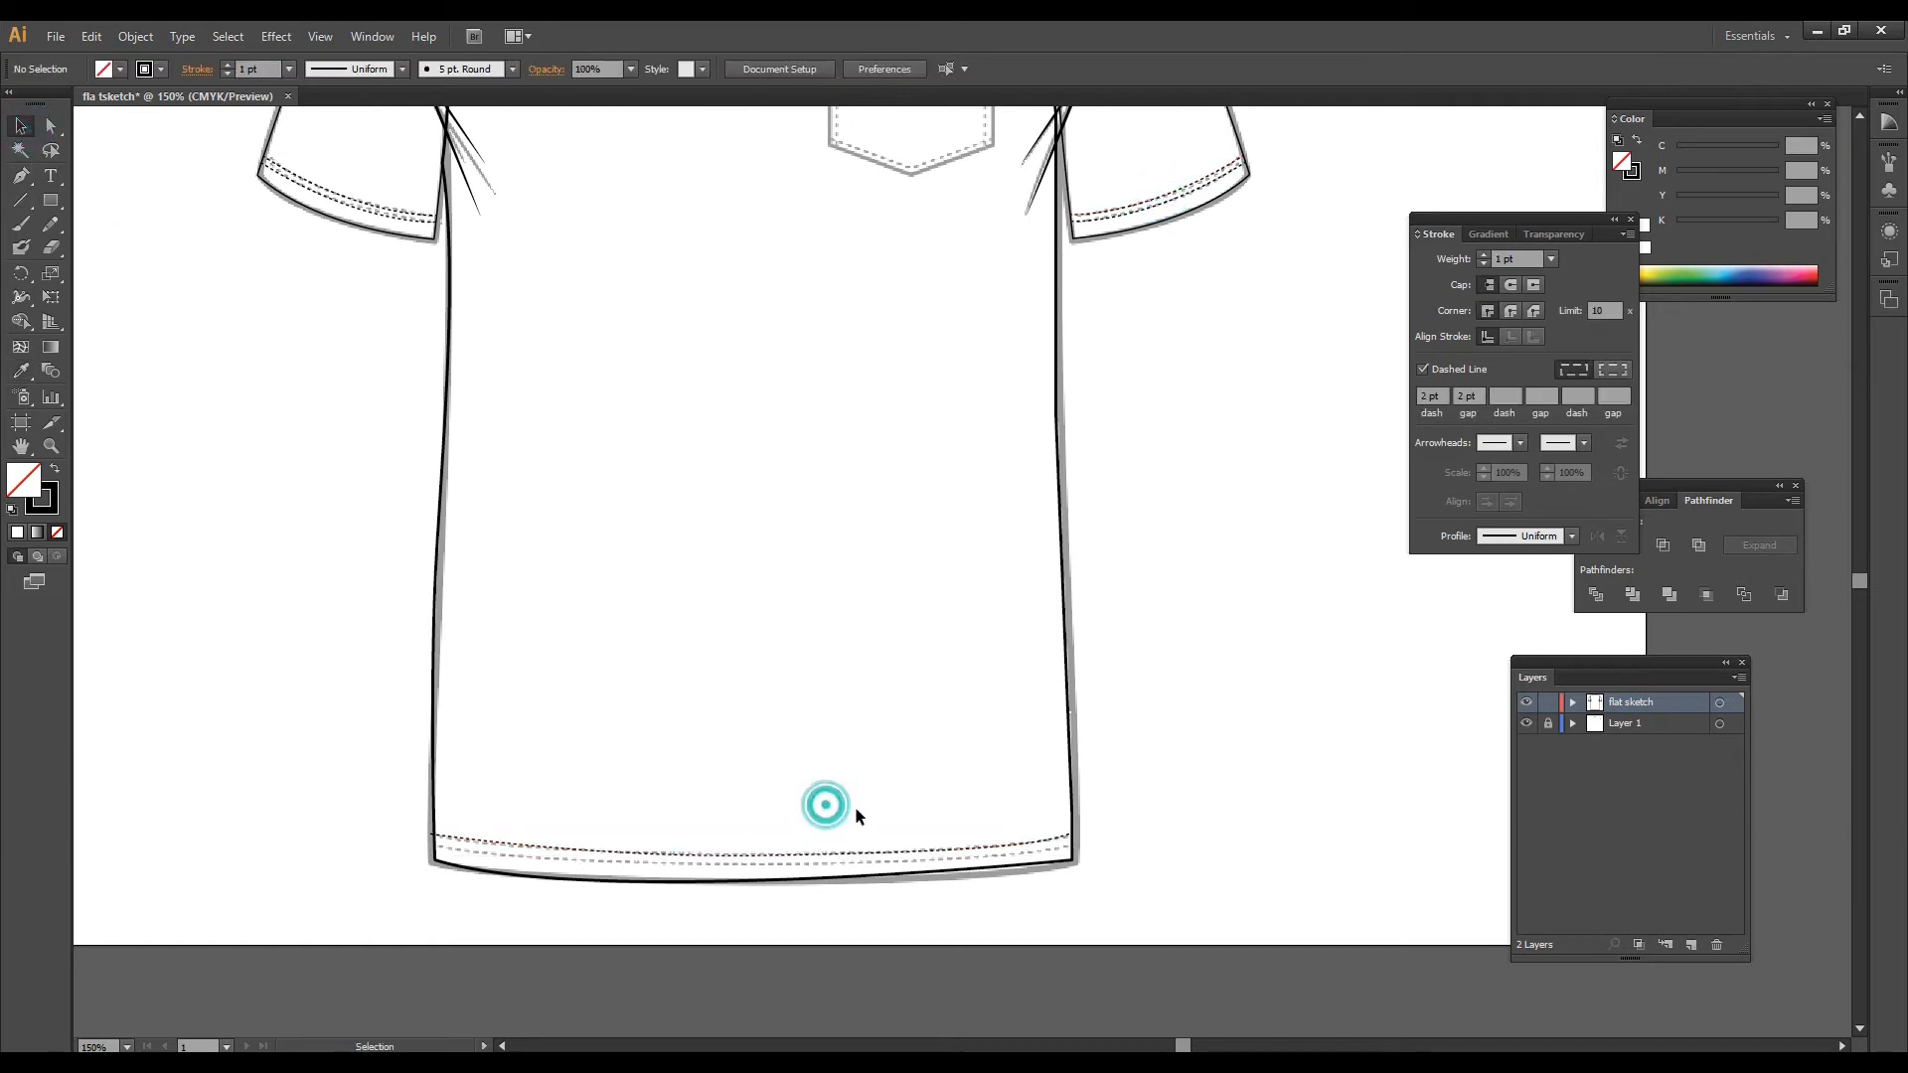
Step: Duplicate the dashed hem line straight down onto the lower reference stitching row and deselect it
scroll(808, 898, up, 3)
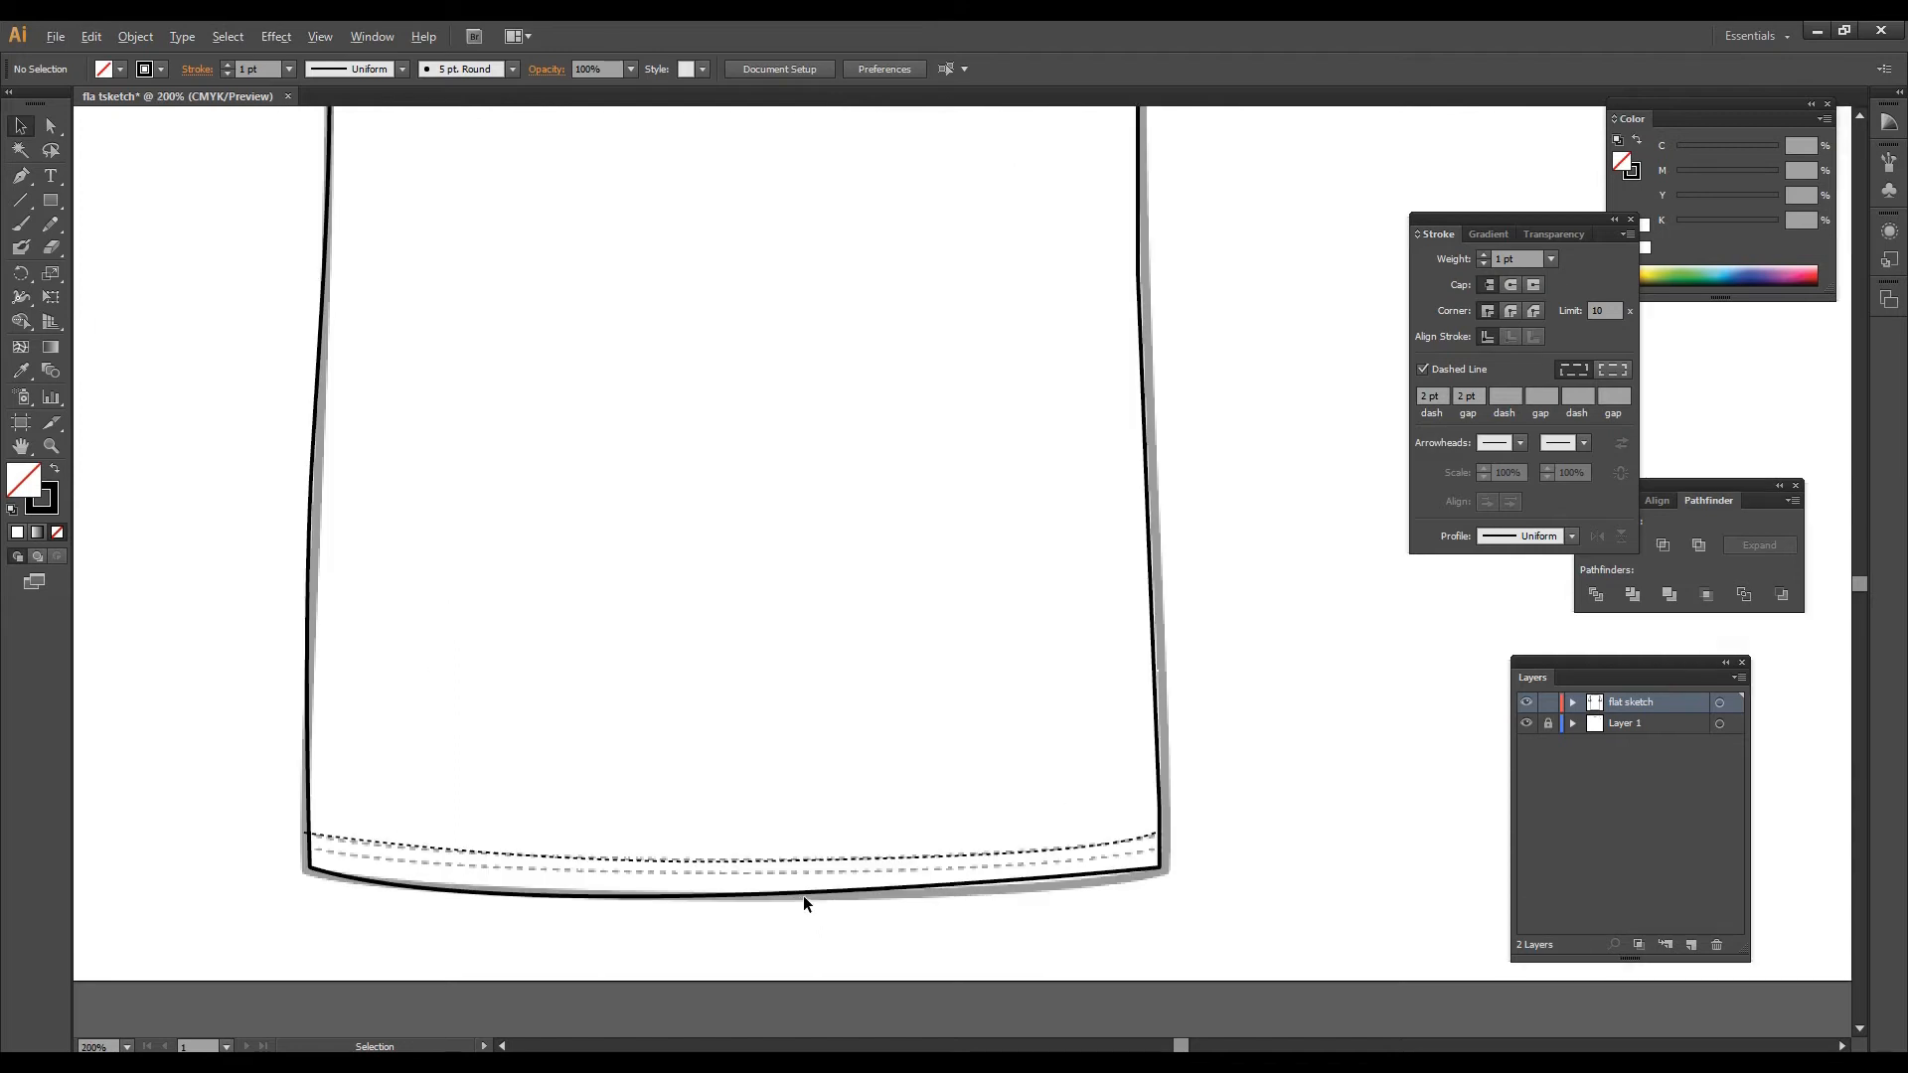
scroll(801, 890, up, 2)
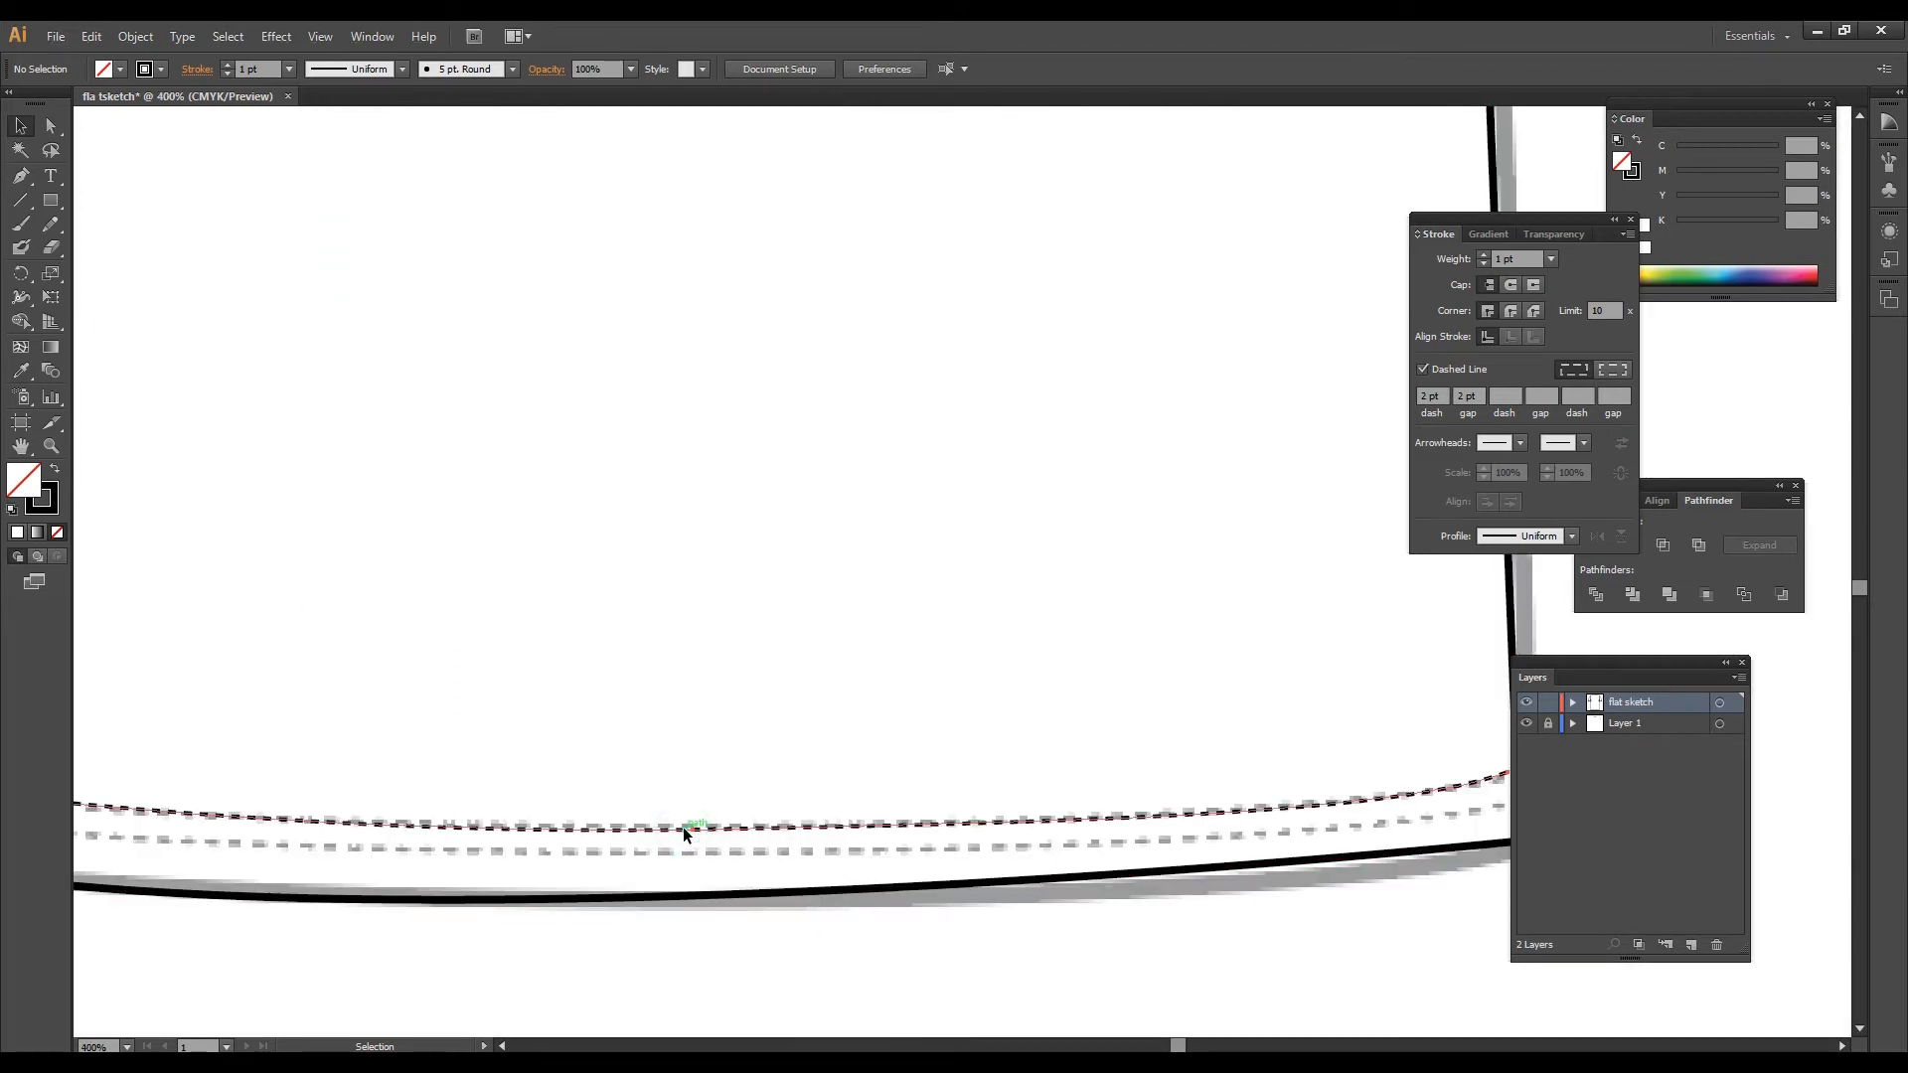
drag(683, 827, 683, 850)
click(777, 719)
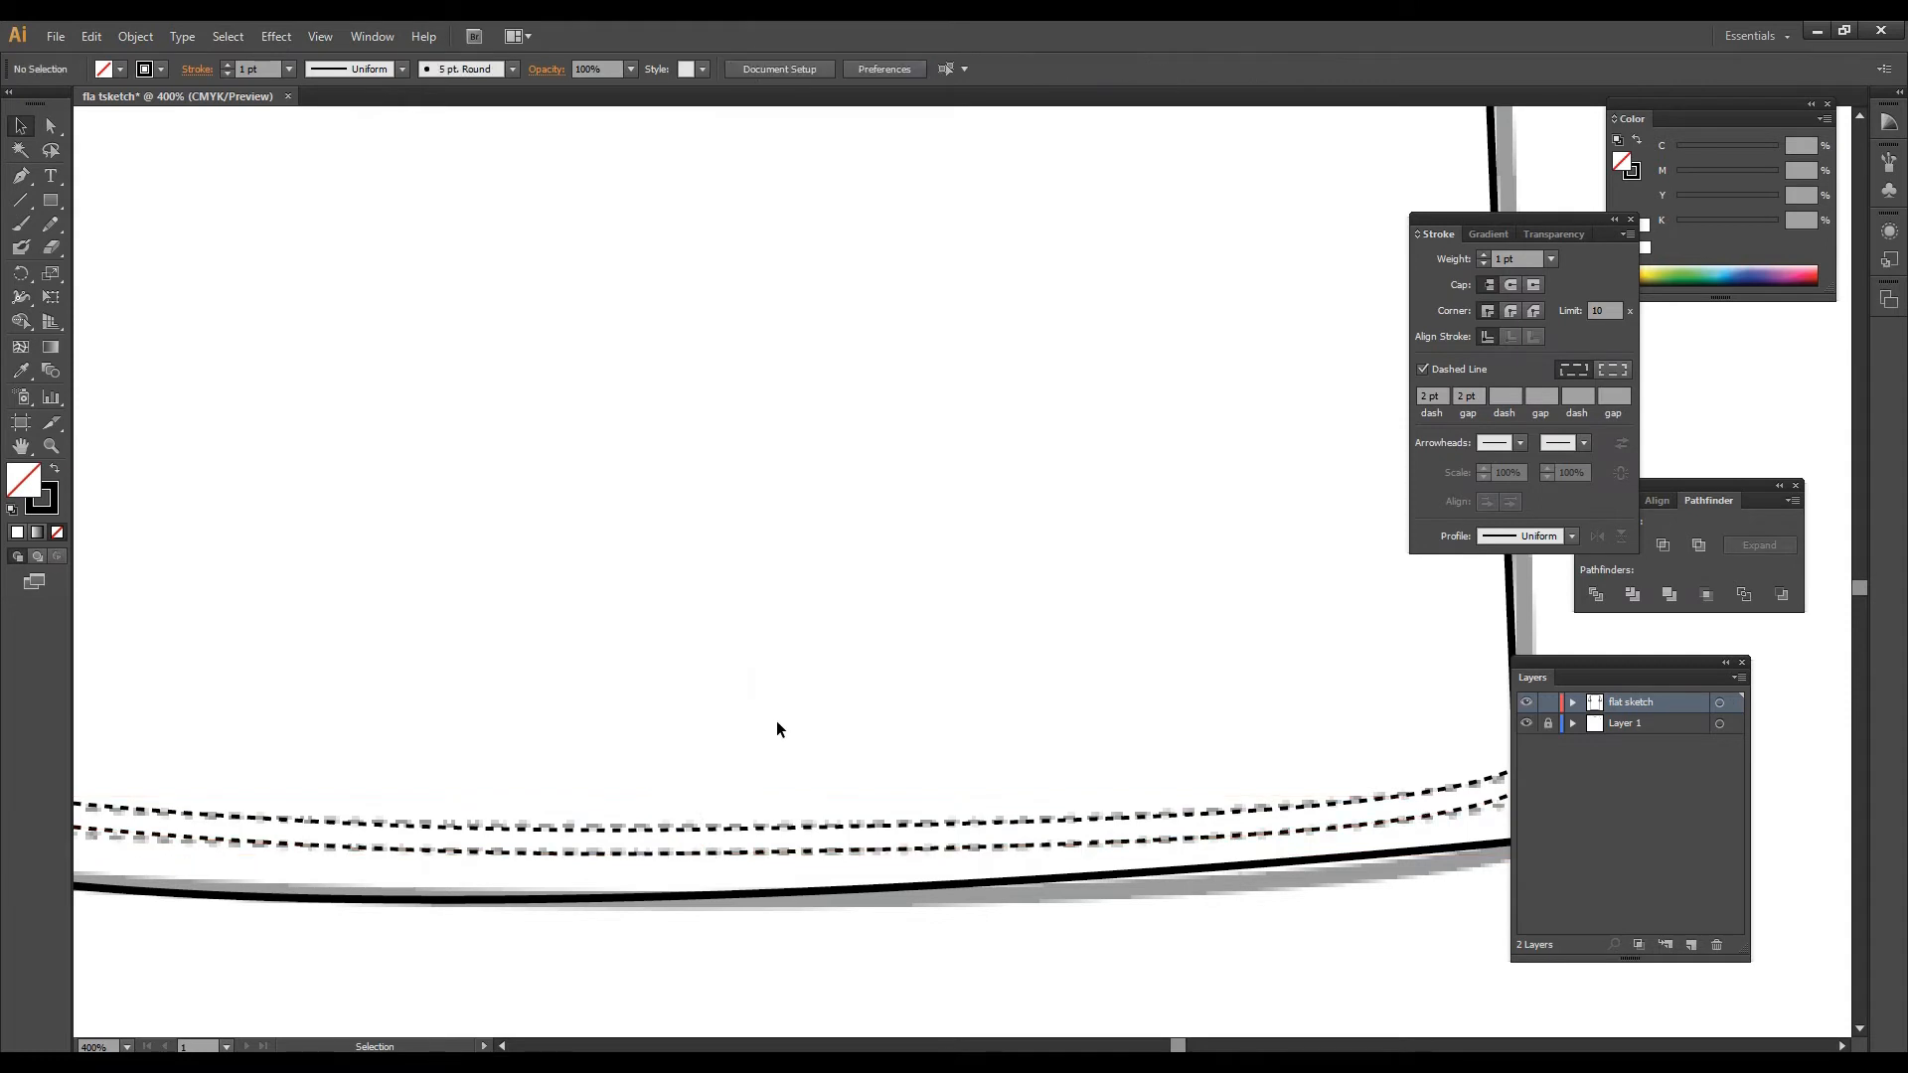
scroll(771, 724, down, 6)
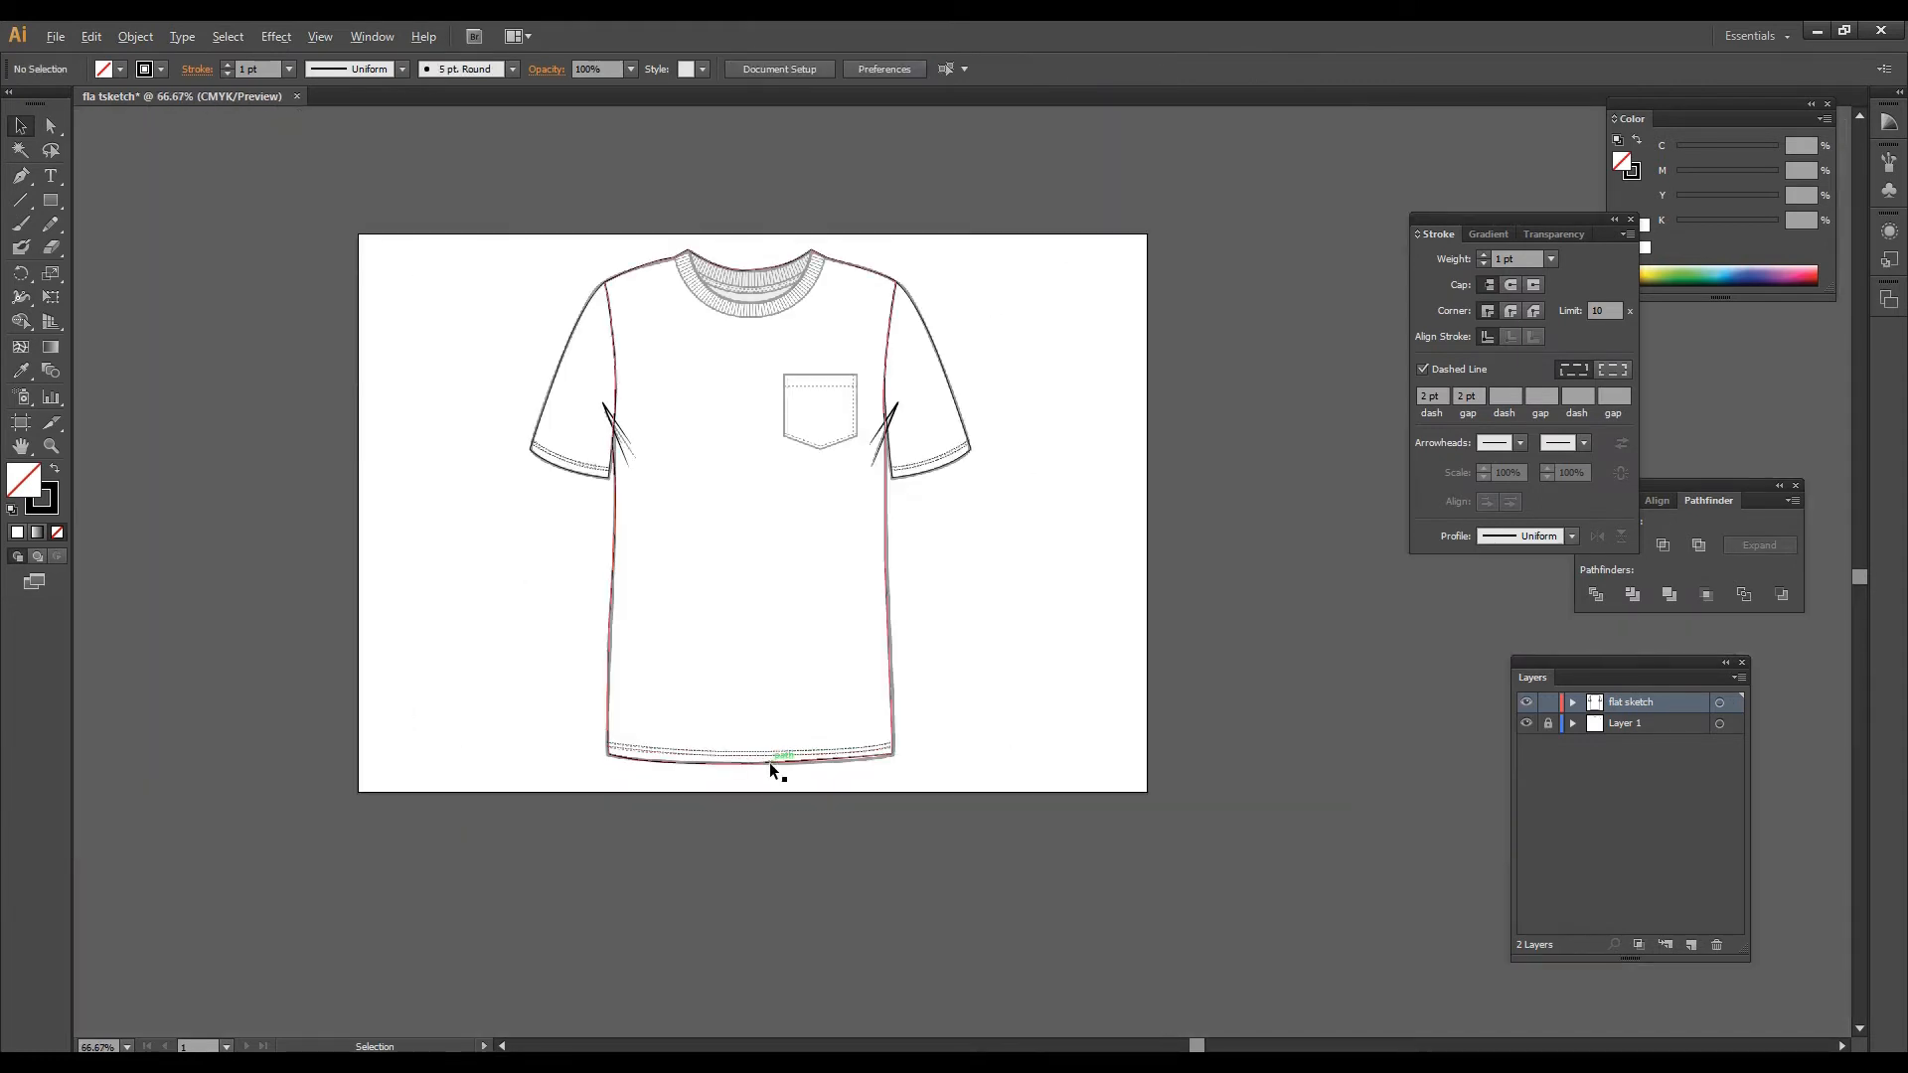
scroll(809, 326, up, 1)
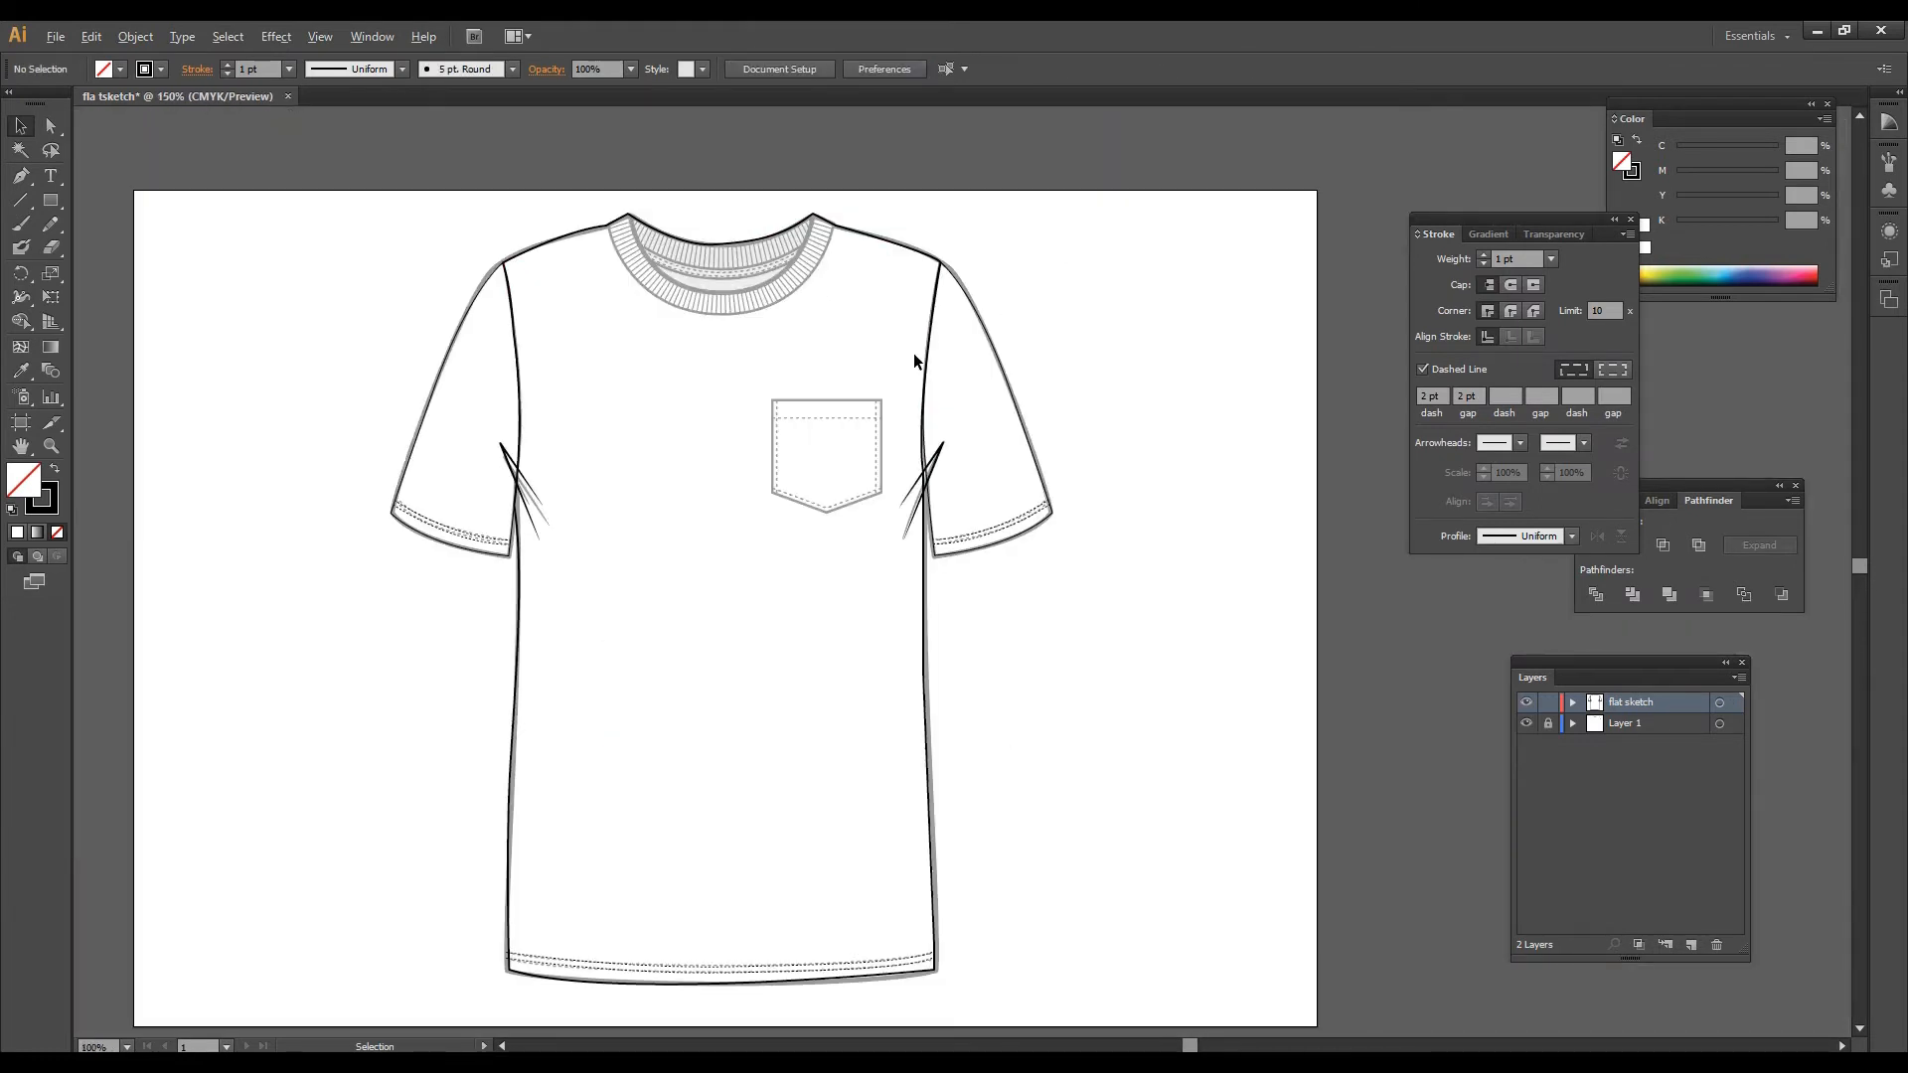
scroll(914, 353, up, 2)
scroll(875, 378, up, 1)
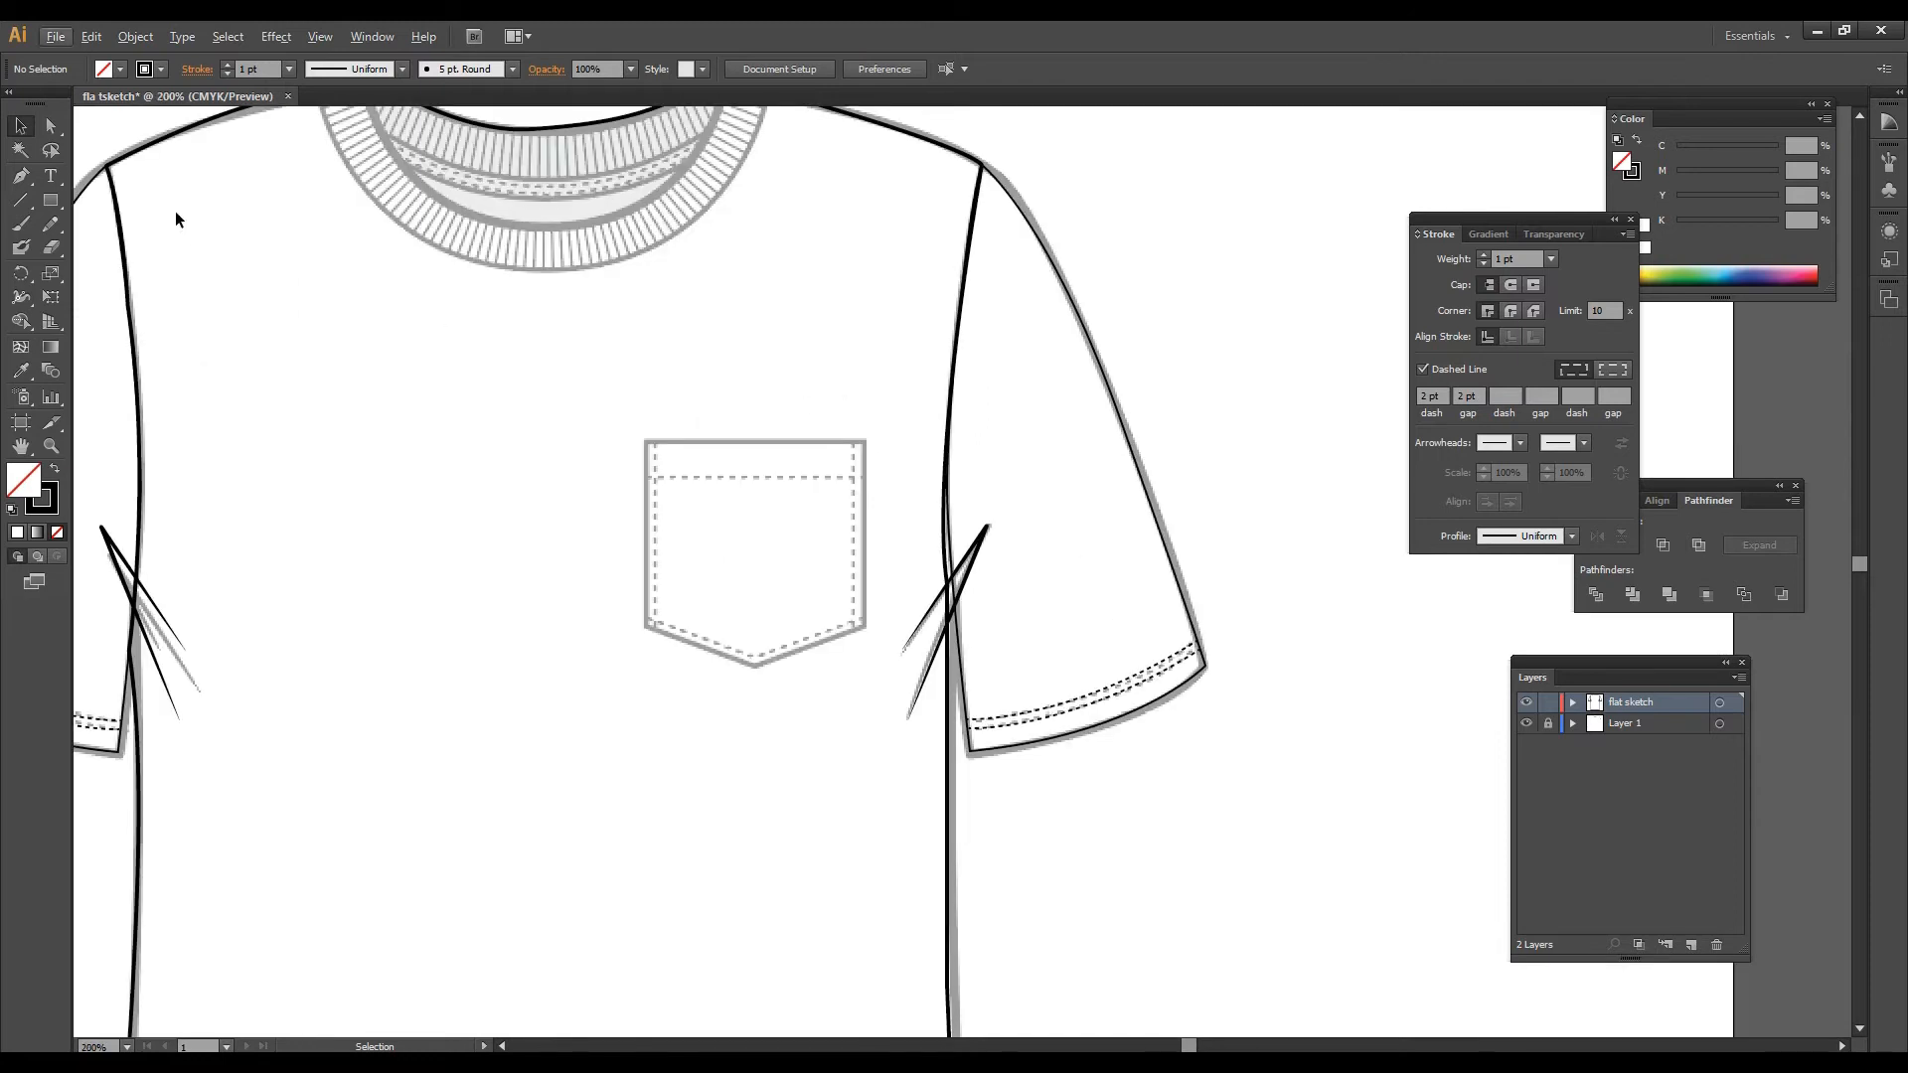
Step: Trace the closed pocket outline, about 39 mm wide with 32 mm sides, and apply the body outline's solid 2 pt stroke with the Eyedropper
click(20, 175)
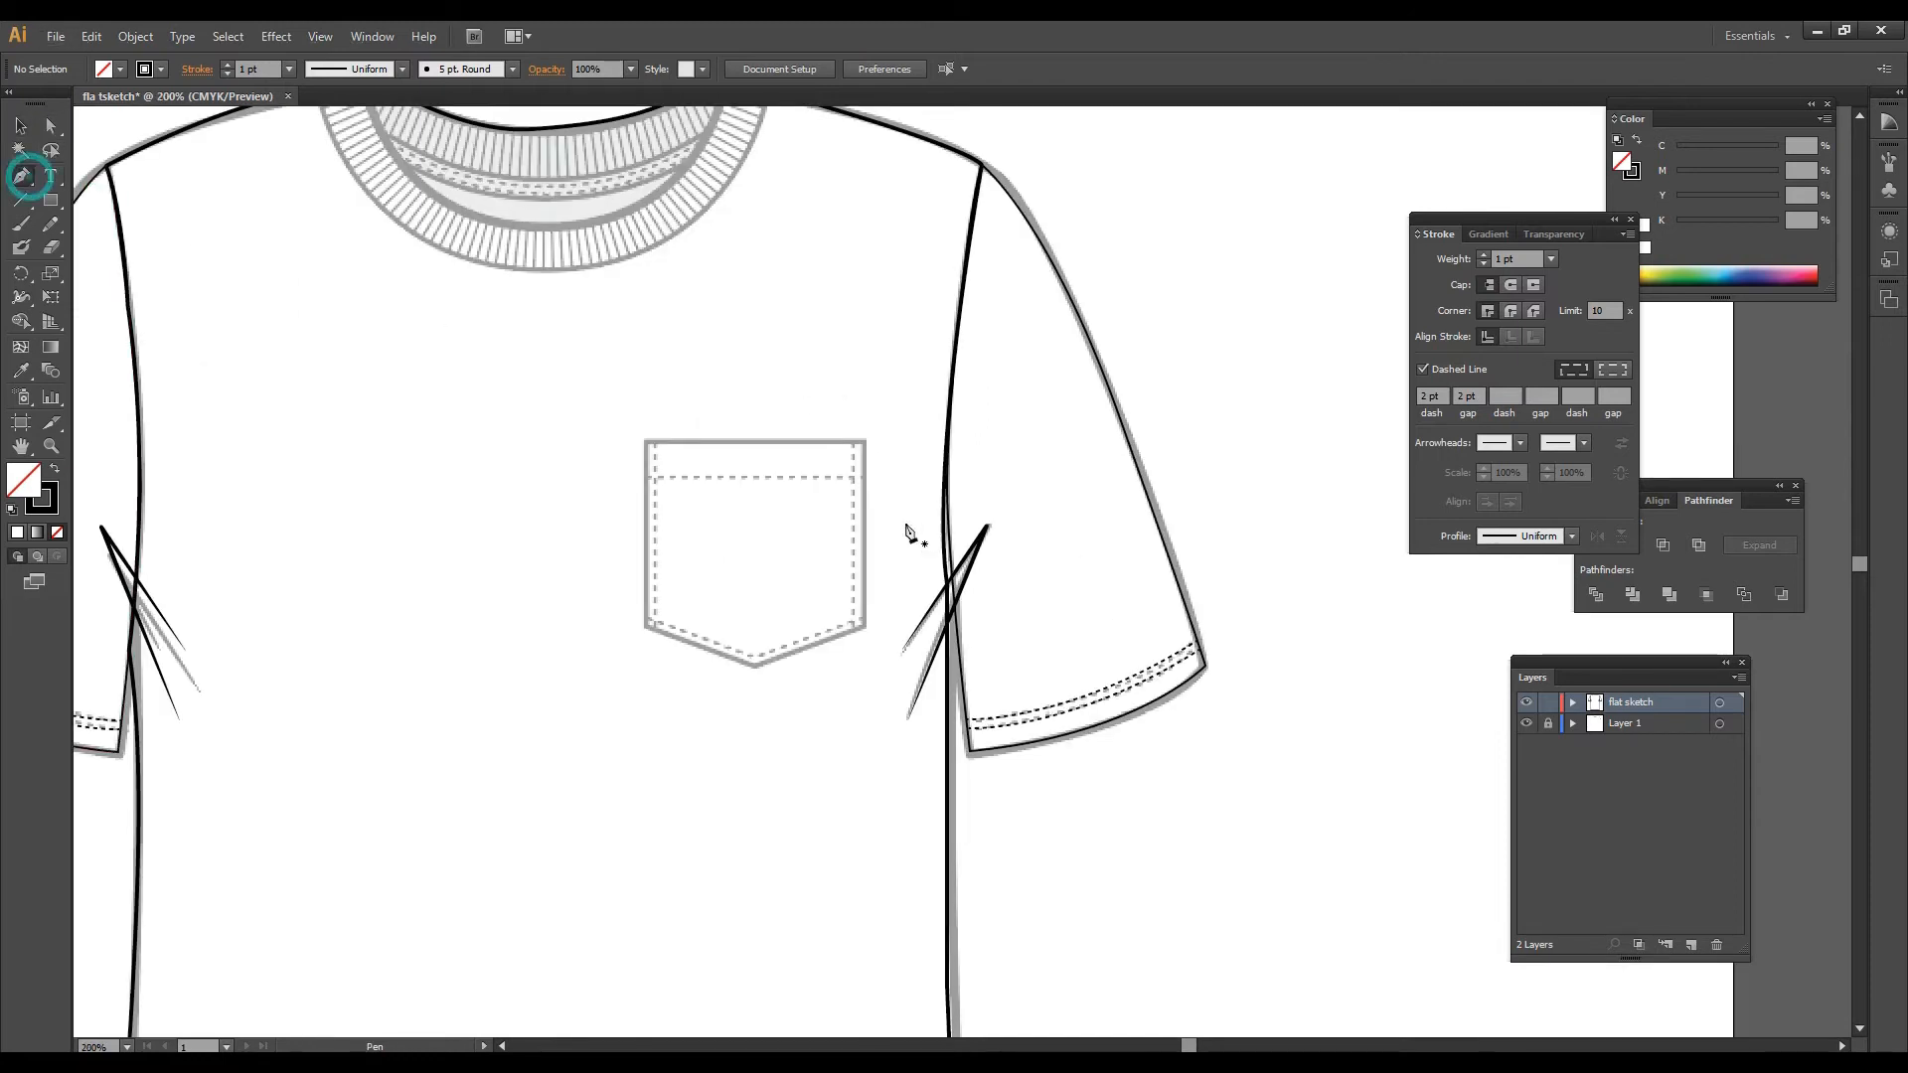
click(647, 442)
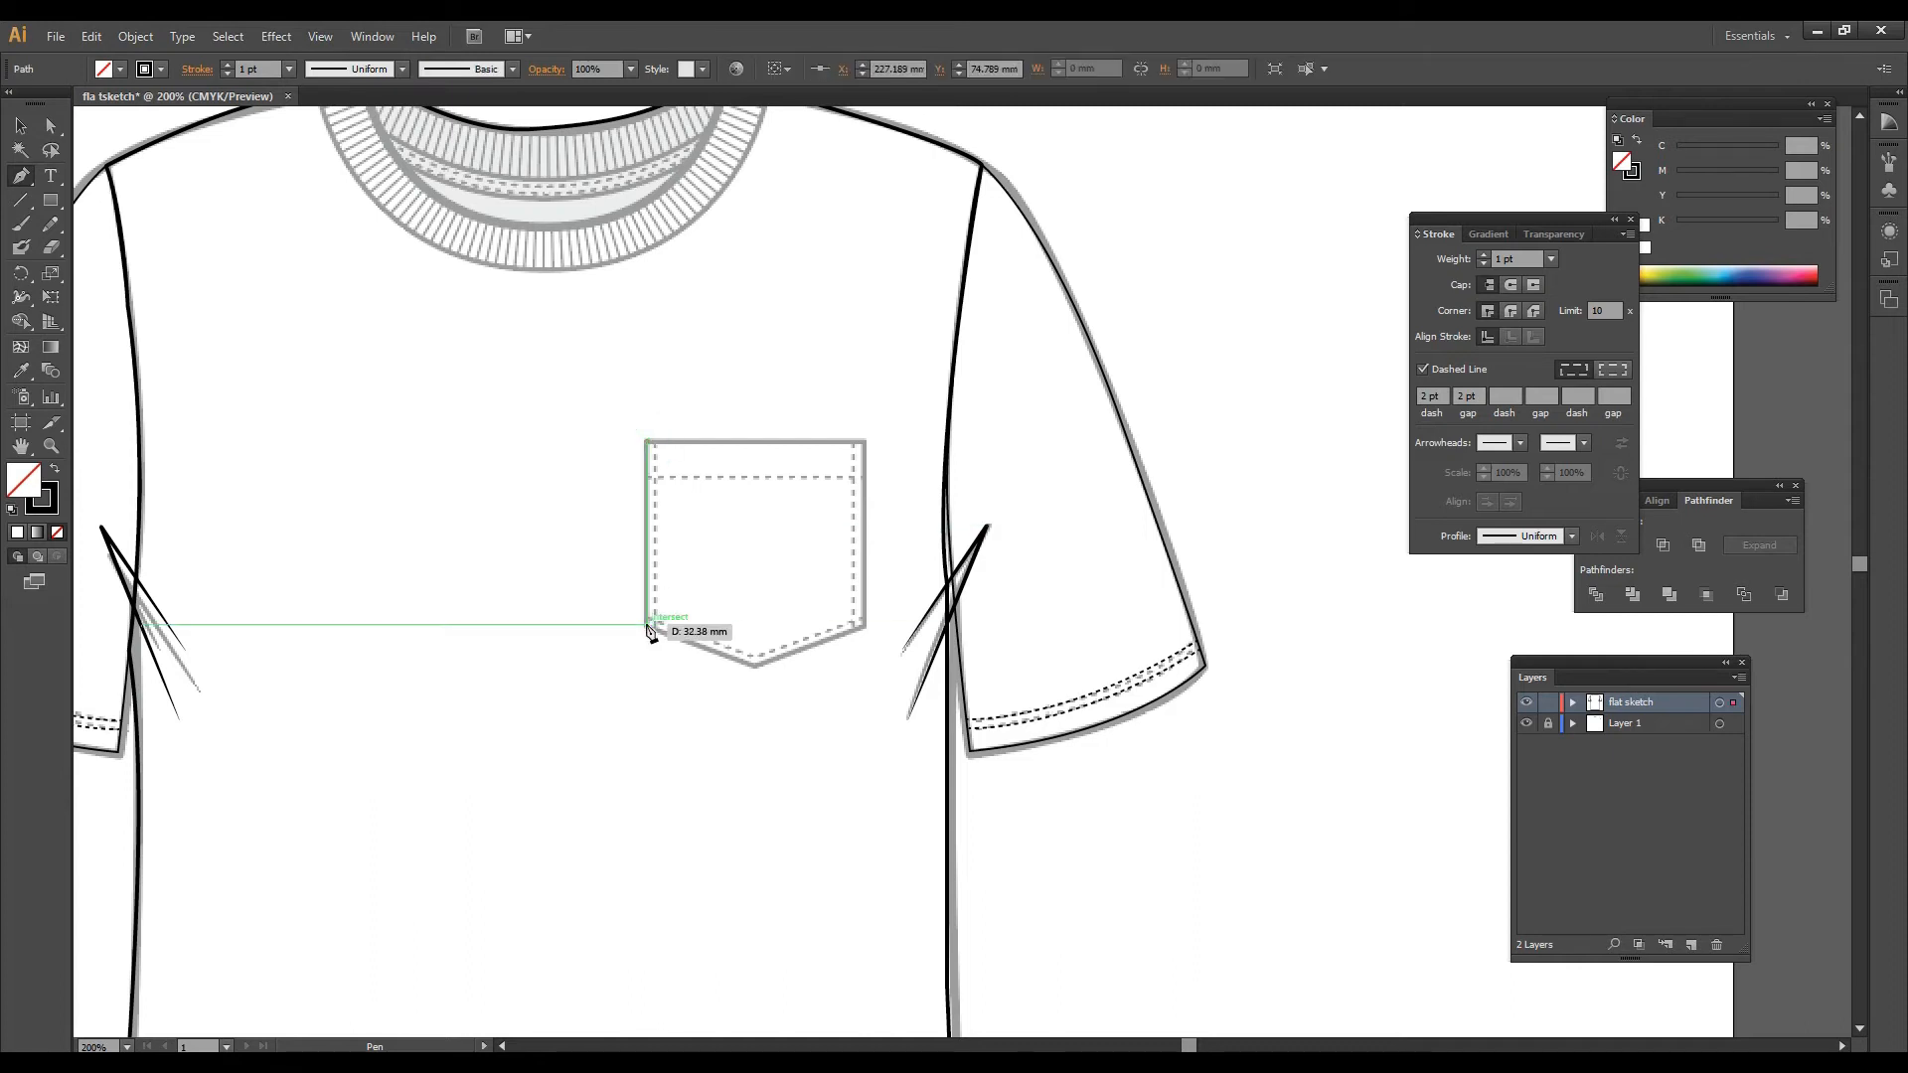
click(647, 626)
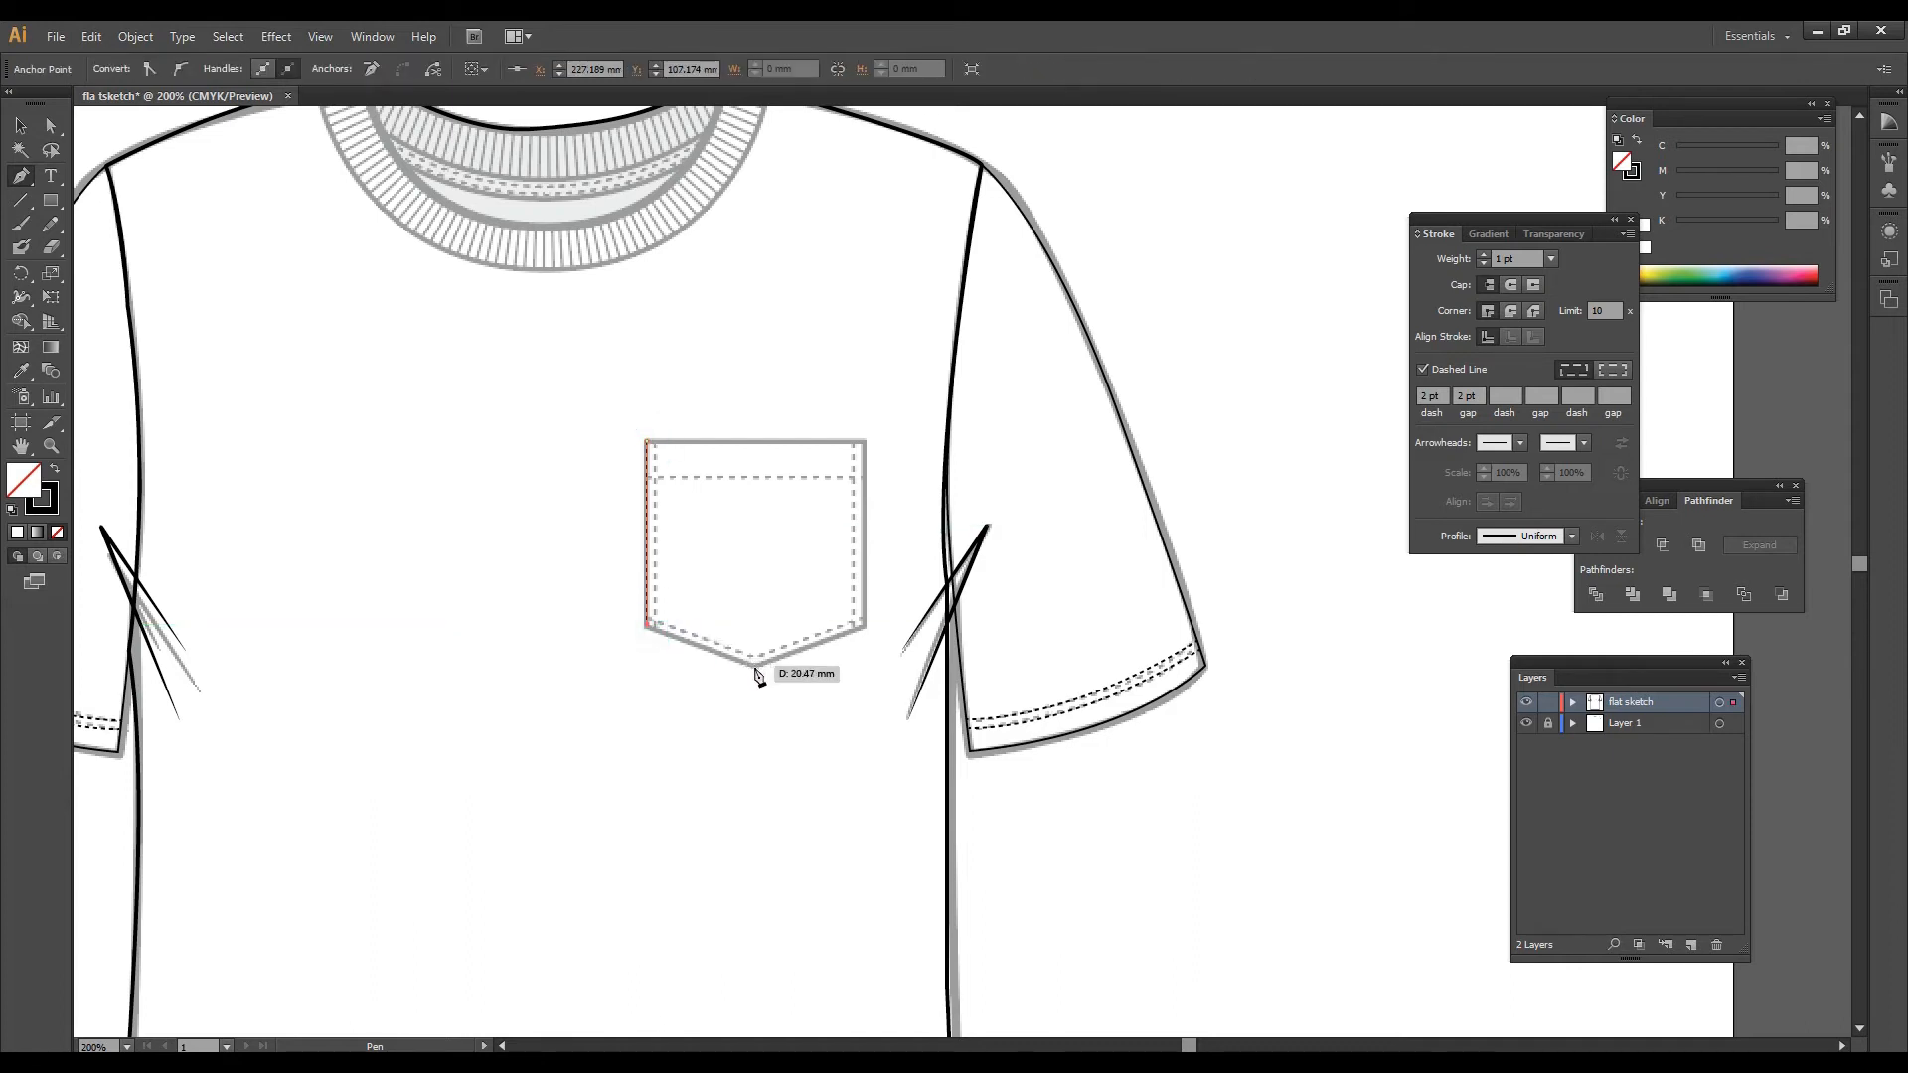
click(755, 664)
click(864, 626)
click(864, 442)
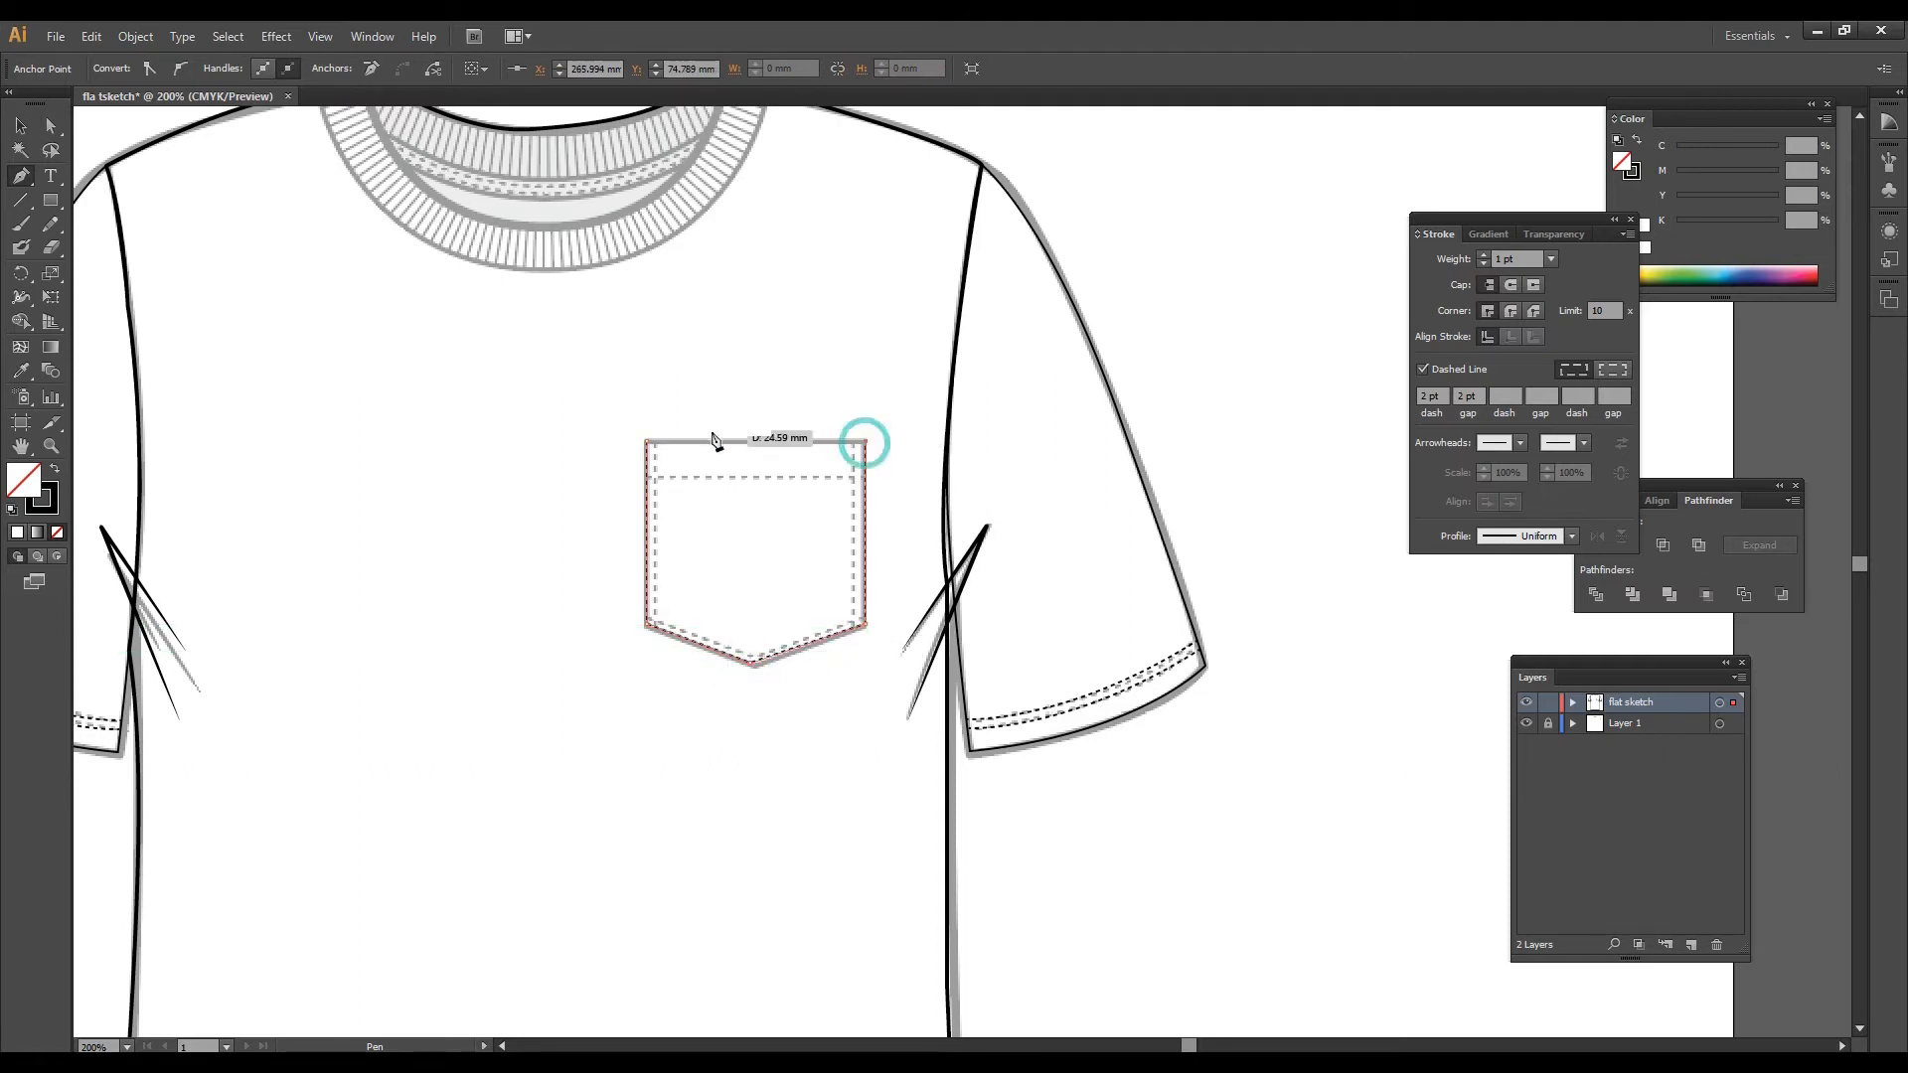
click(647, 442)
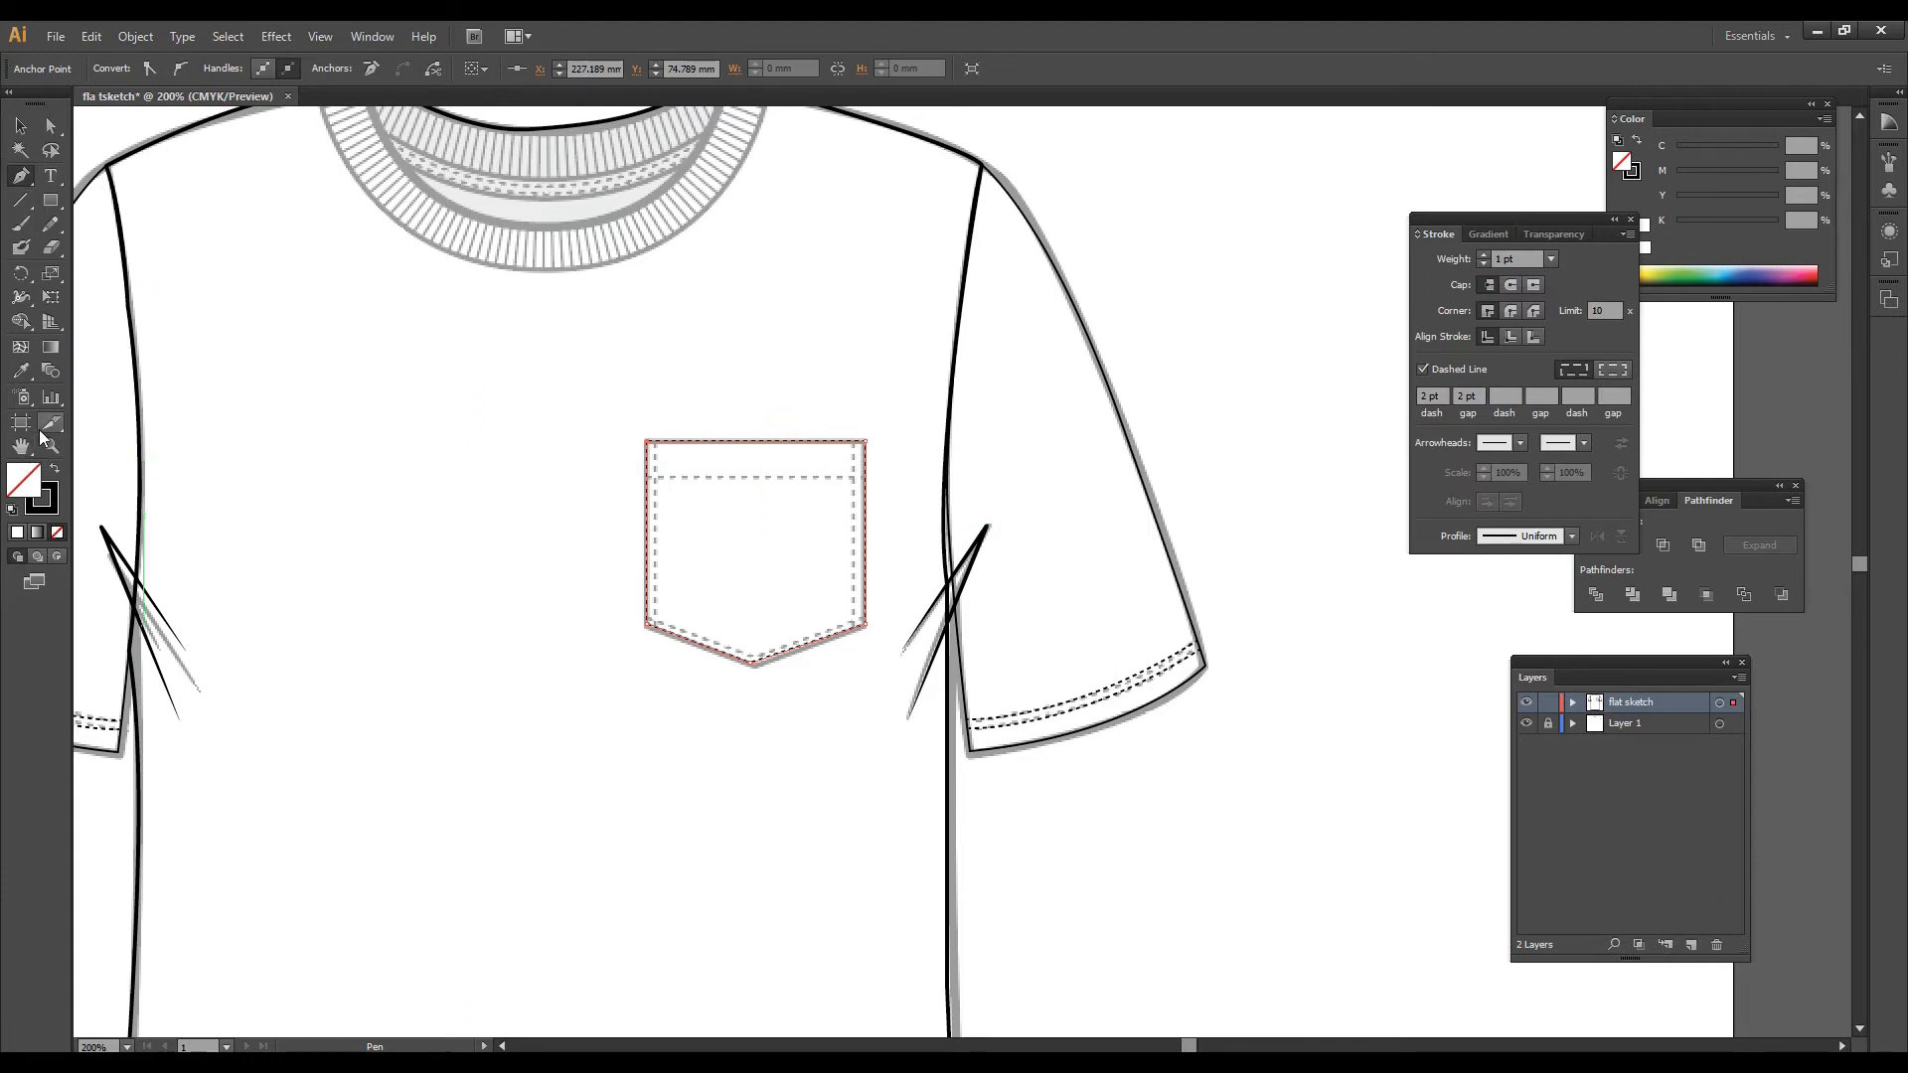
click(22, 374)
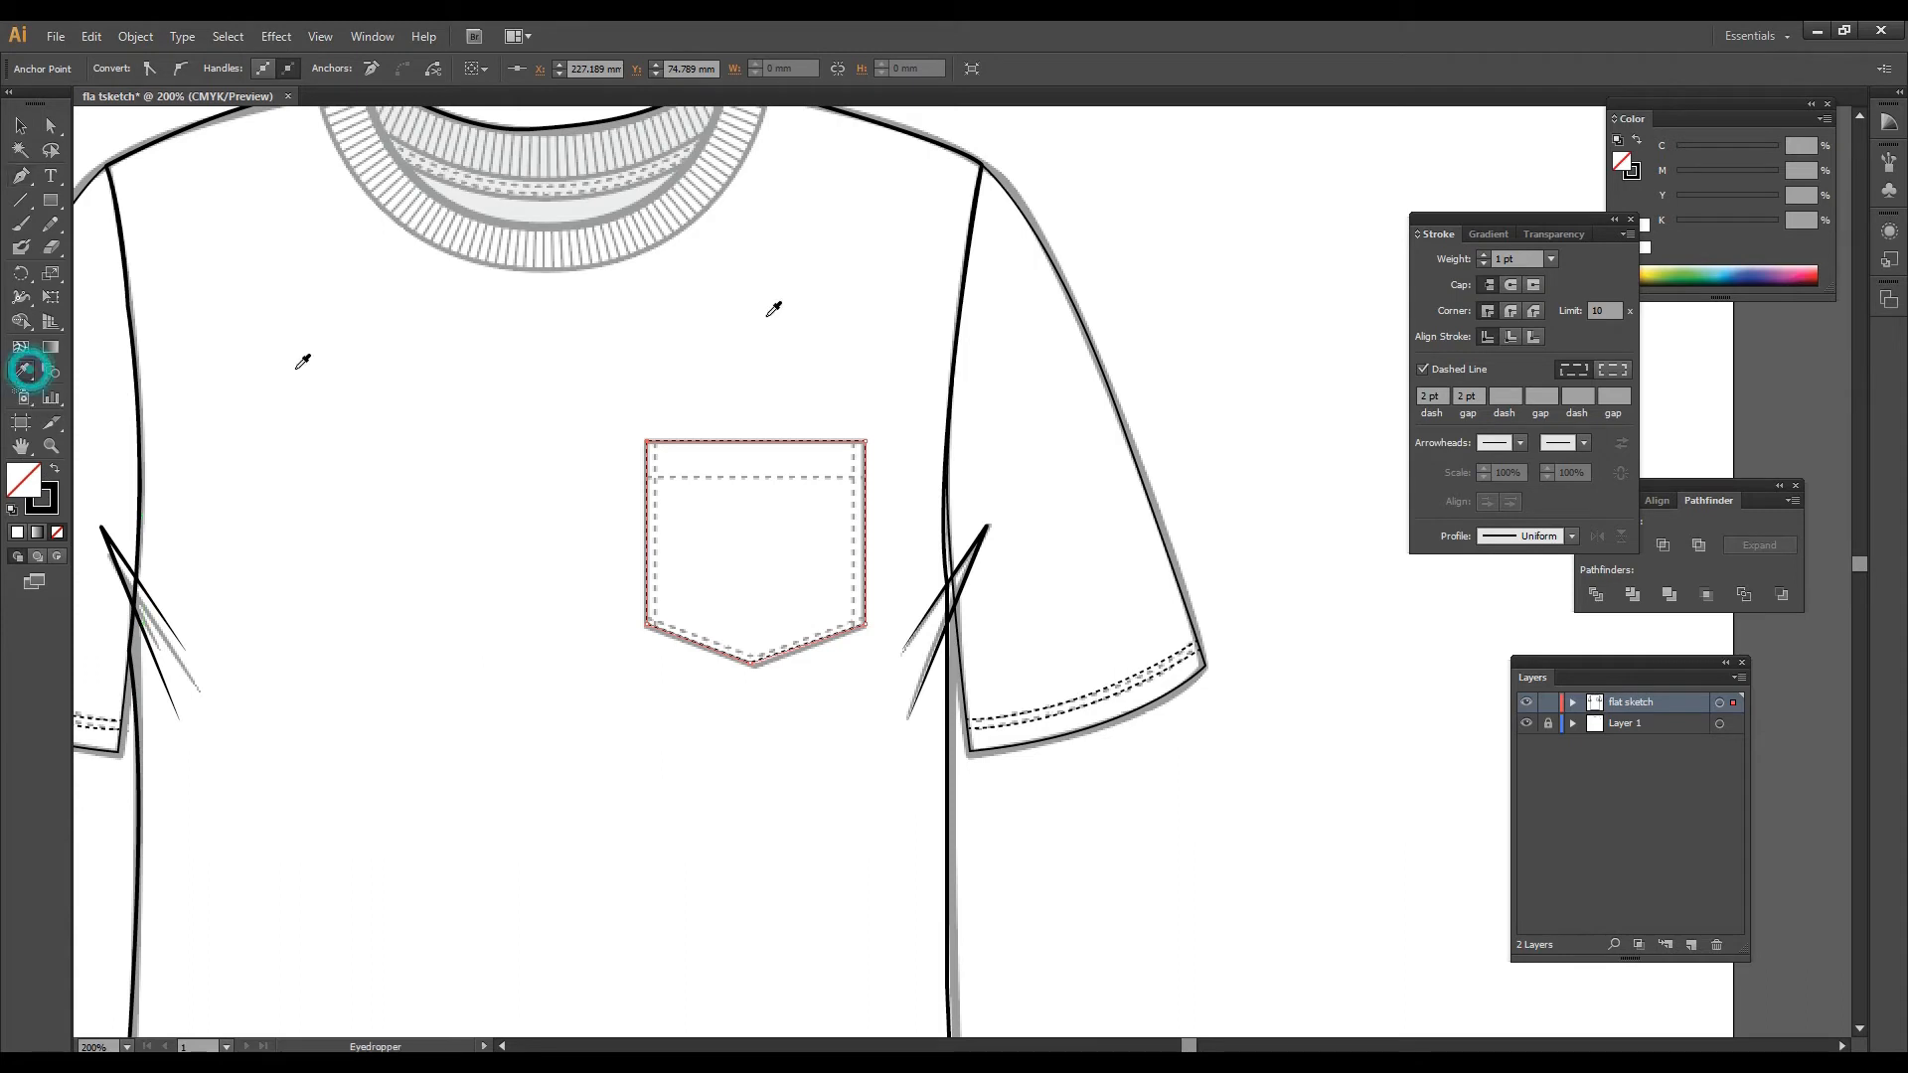
click(979, 154)
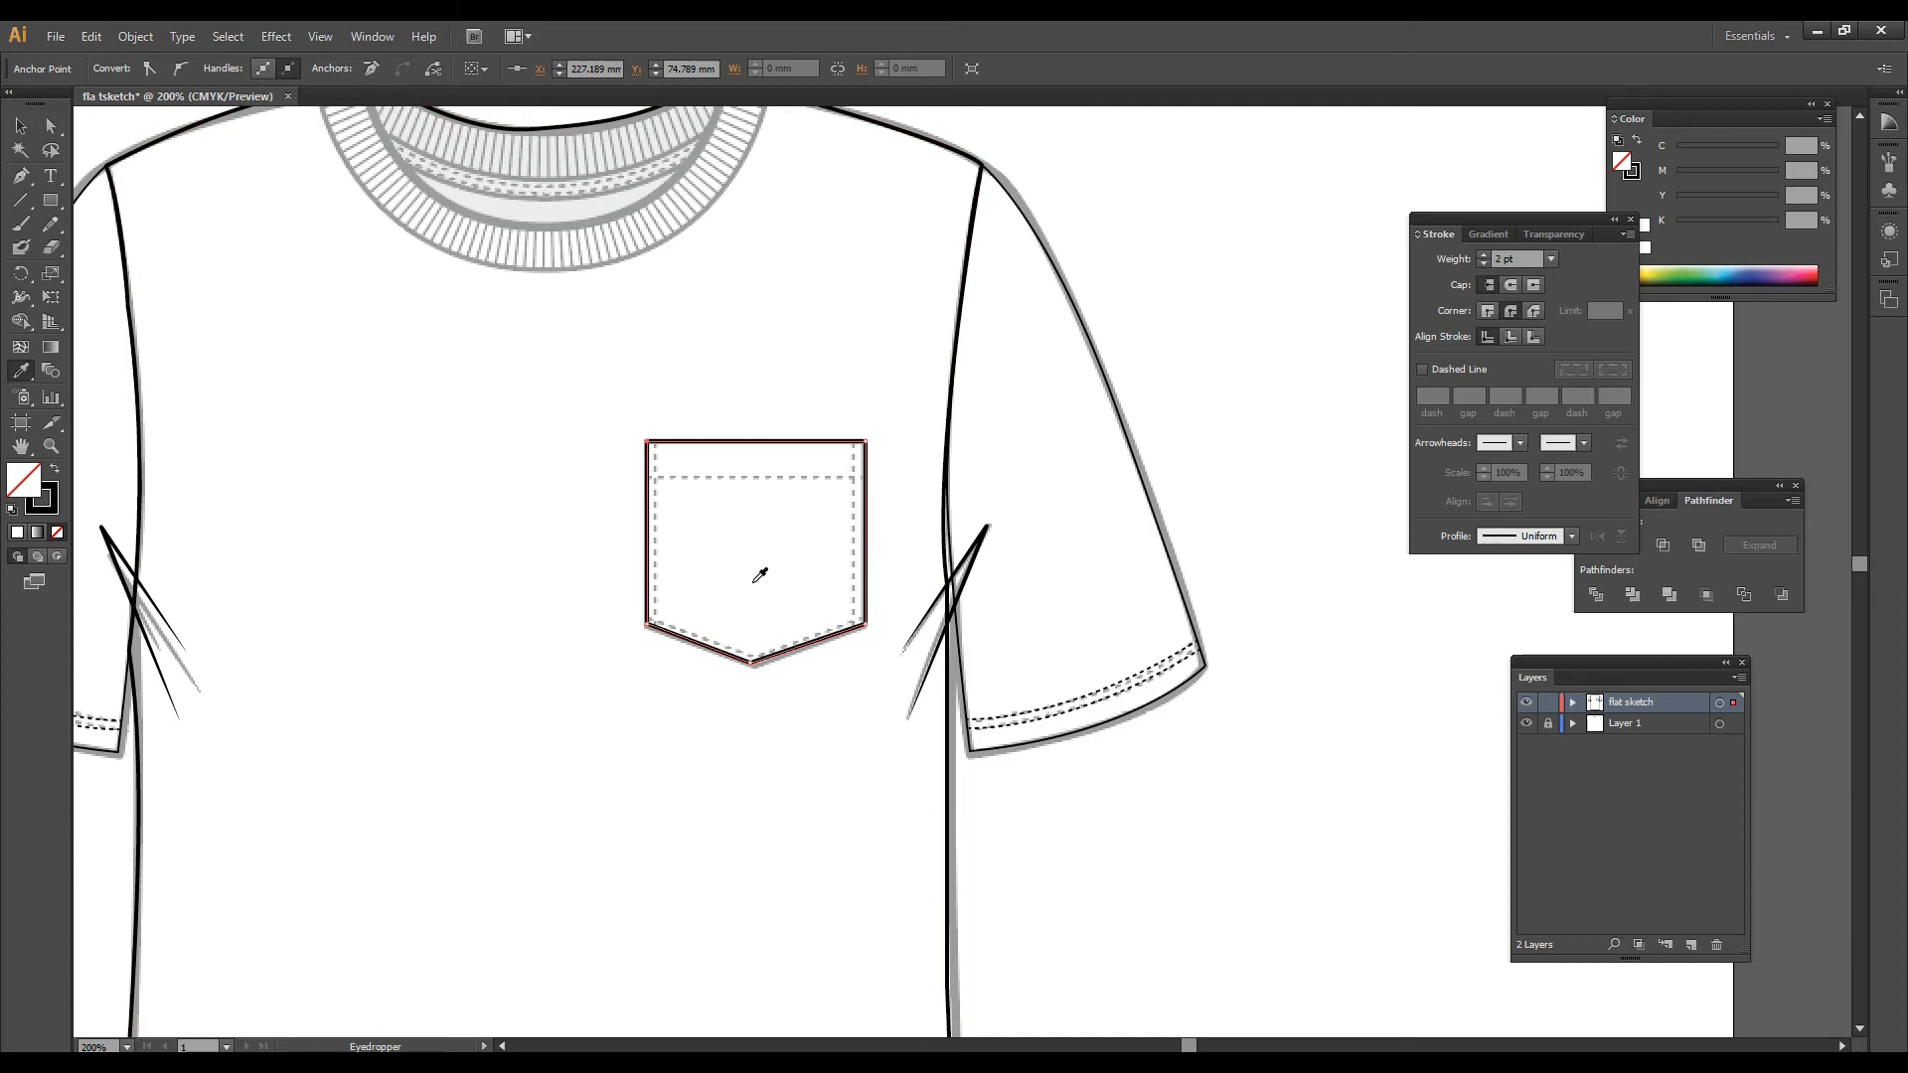
Step: Trace the pocket's inner stitching along its sides and pointed bottom and apply the sleeve hem's 1 pt, 2 pt dash style with the Eyedropper
key(p)
click(652, 441)
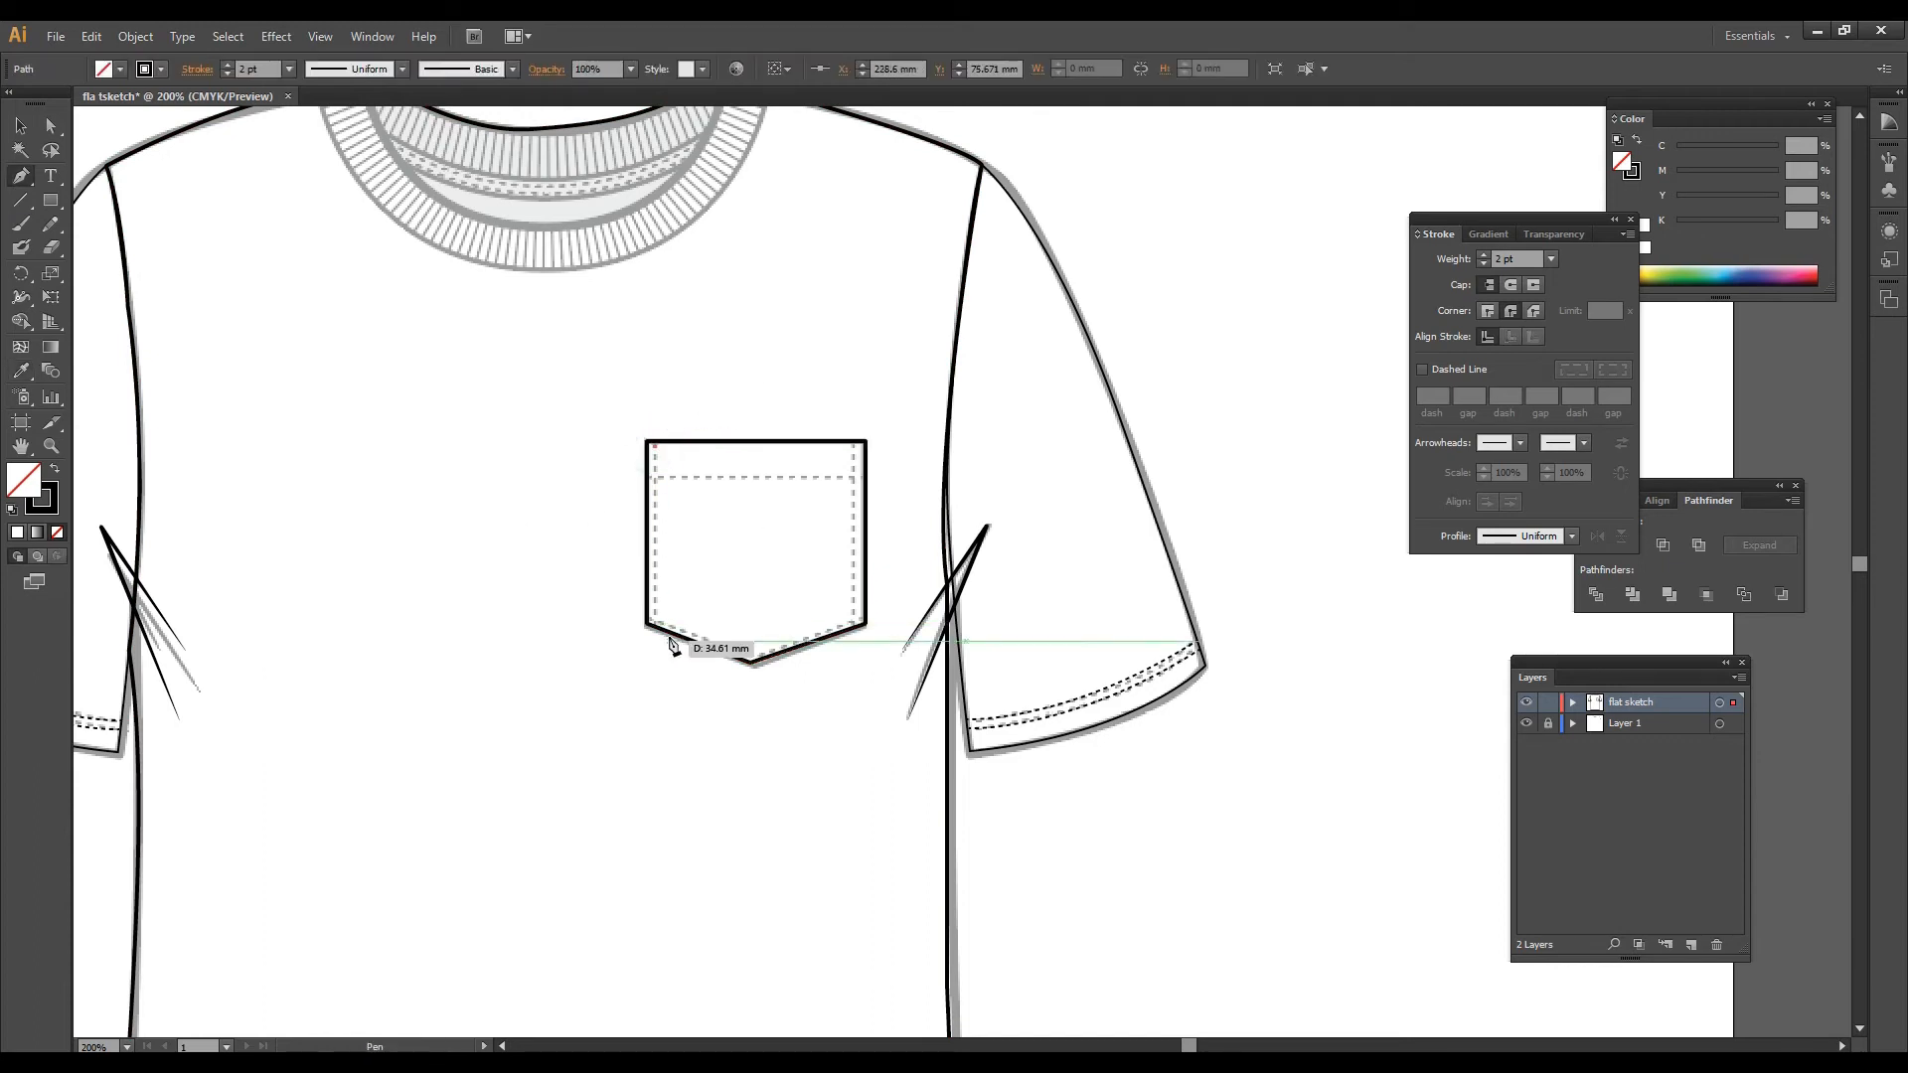
click(656, 625)
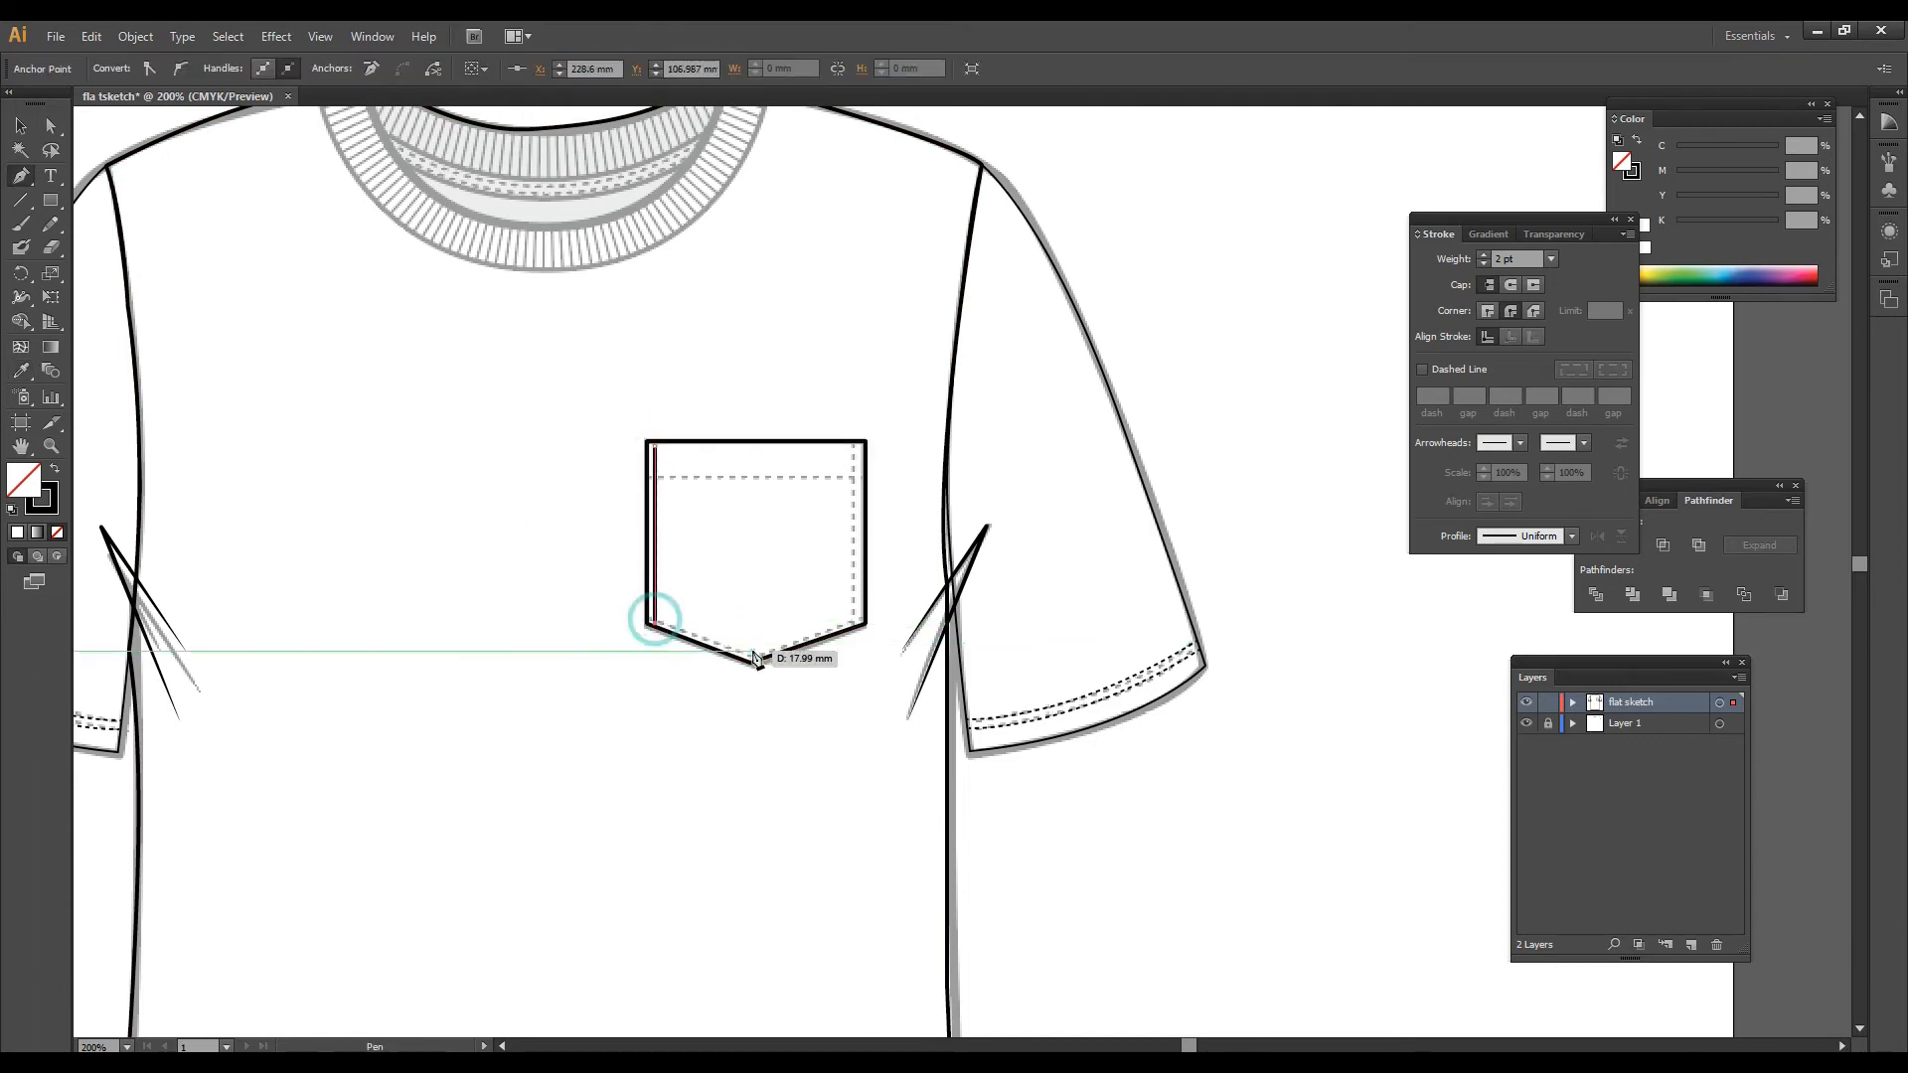
click(753, 660)
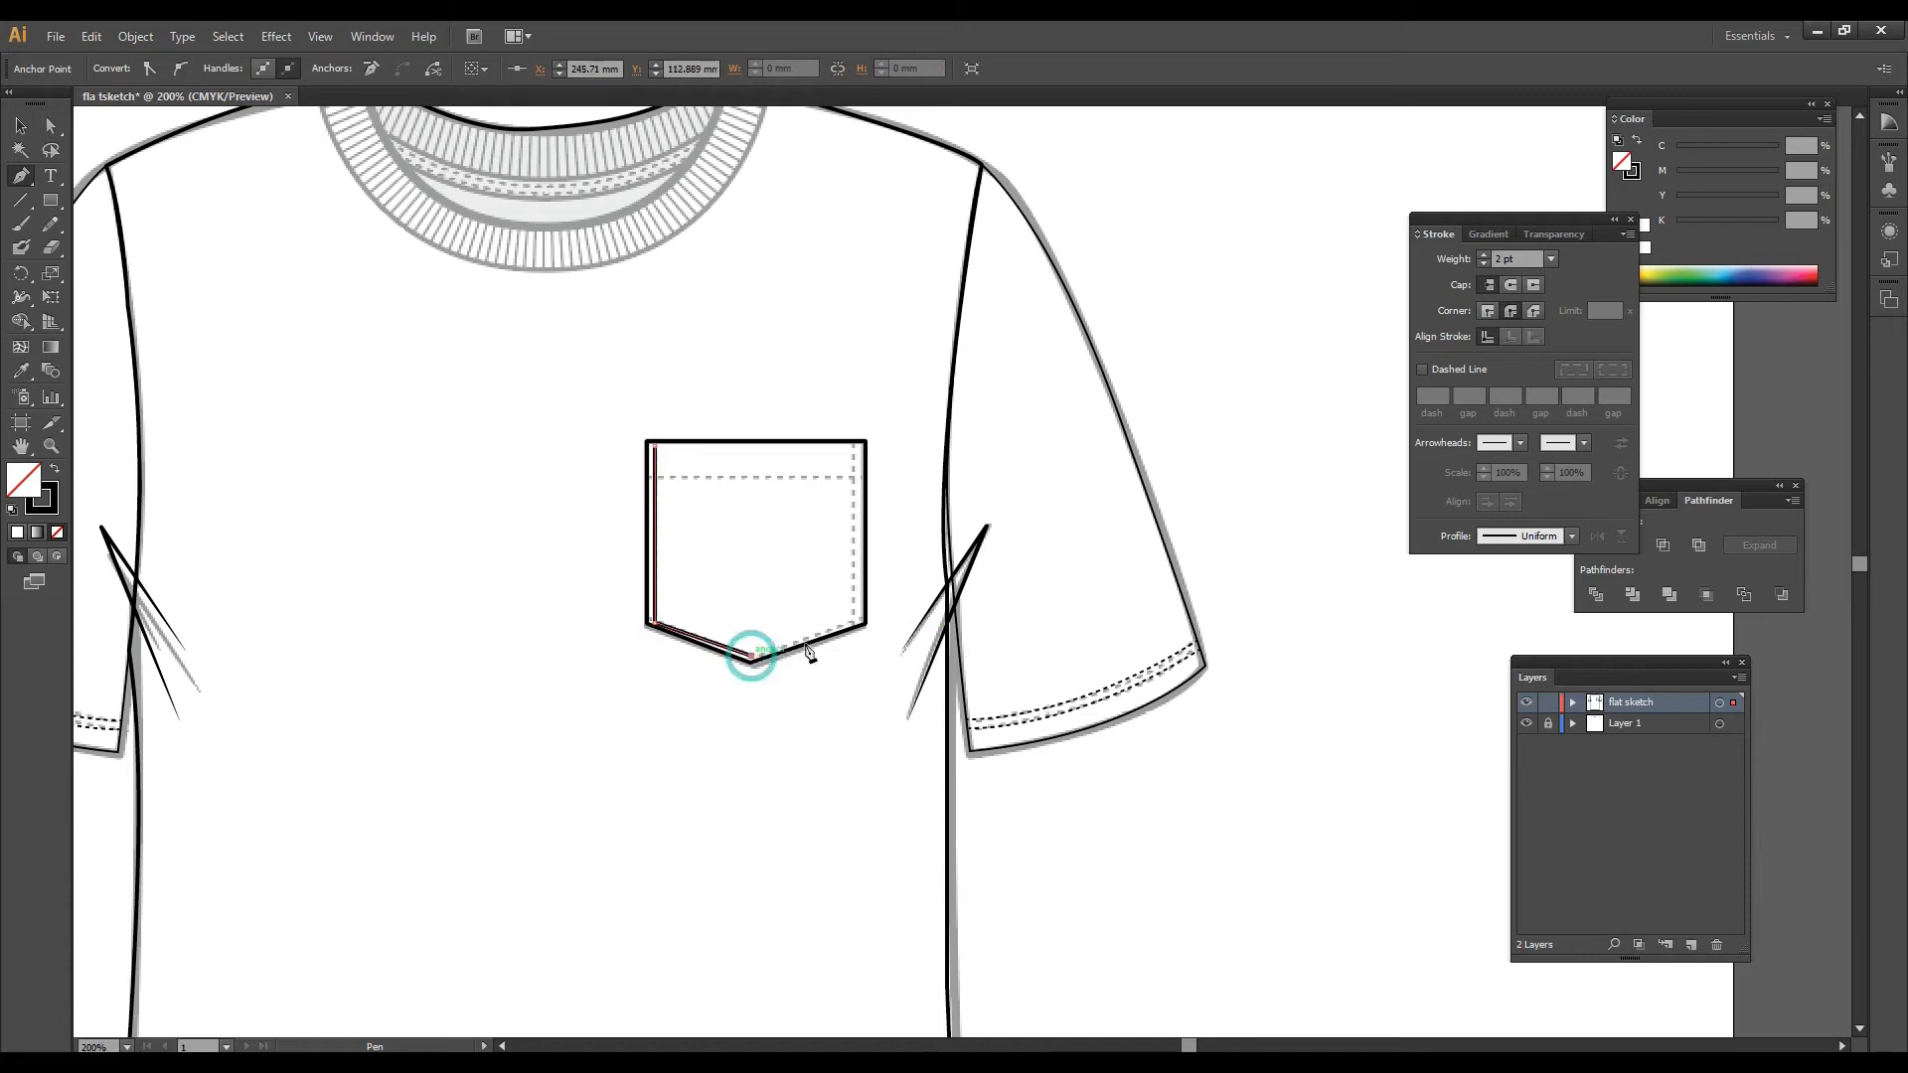
click(854, 624)
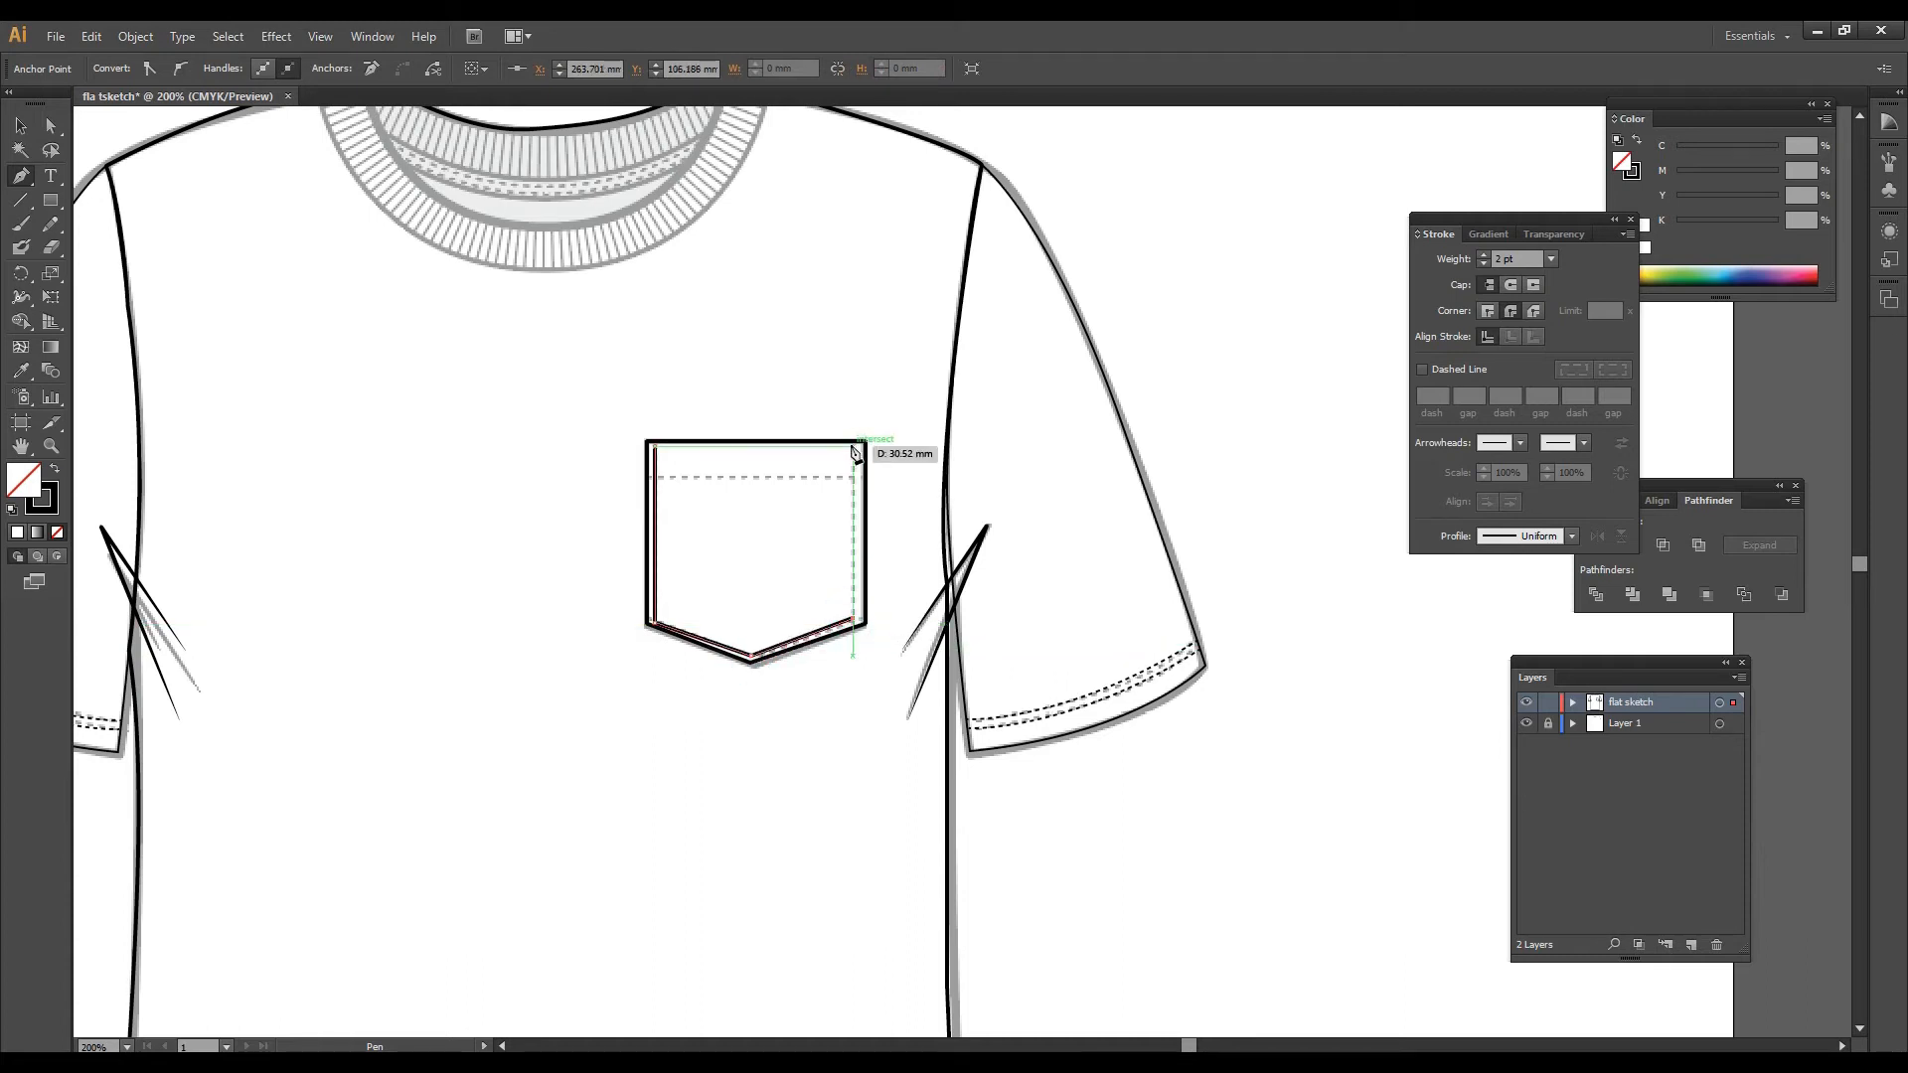
click(855, 448)
click(21, 372)
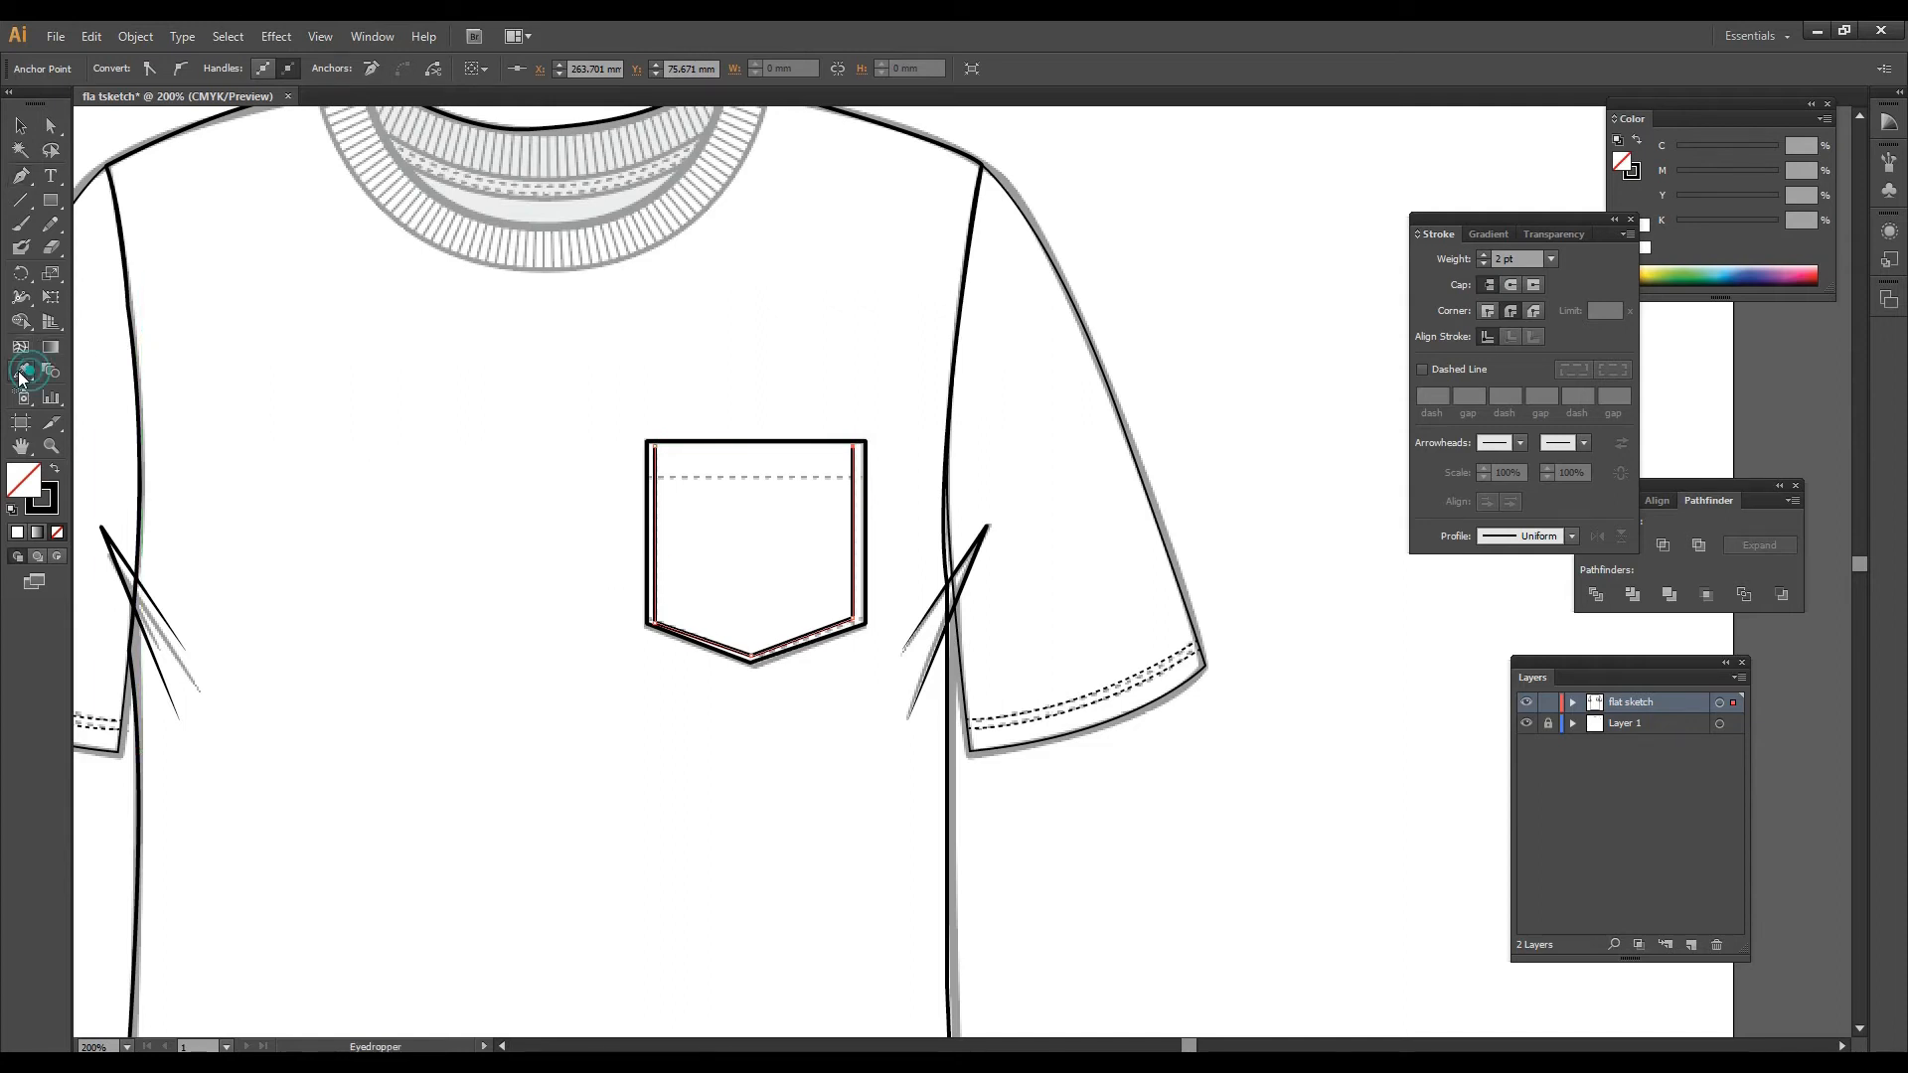
click(1074, 694)
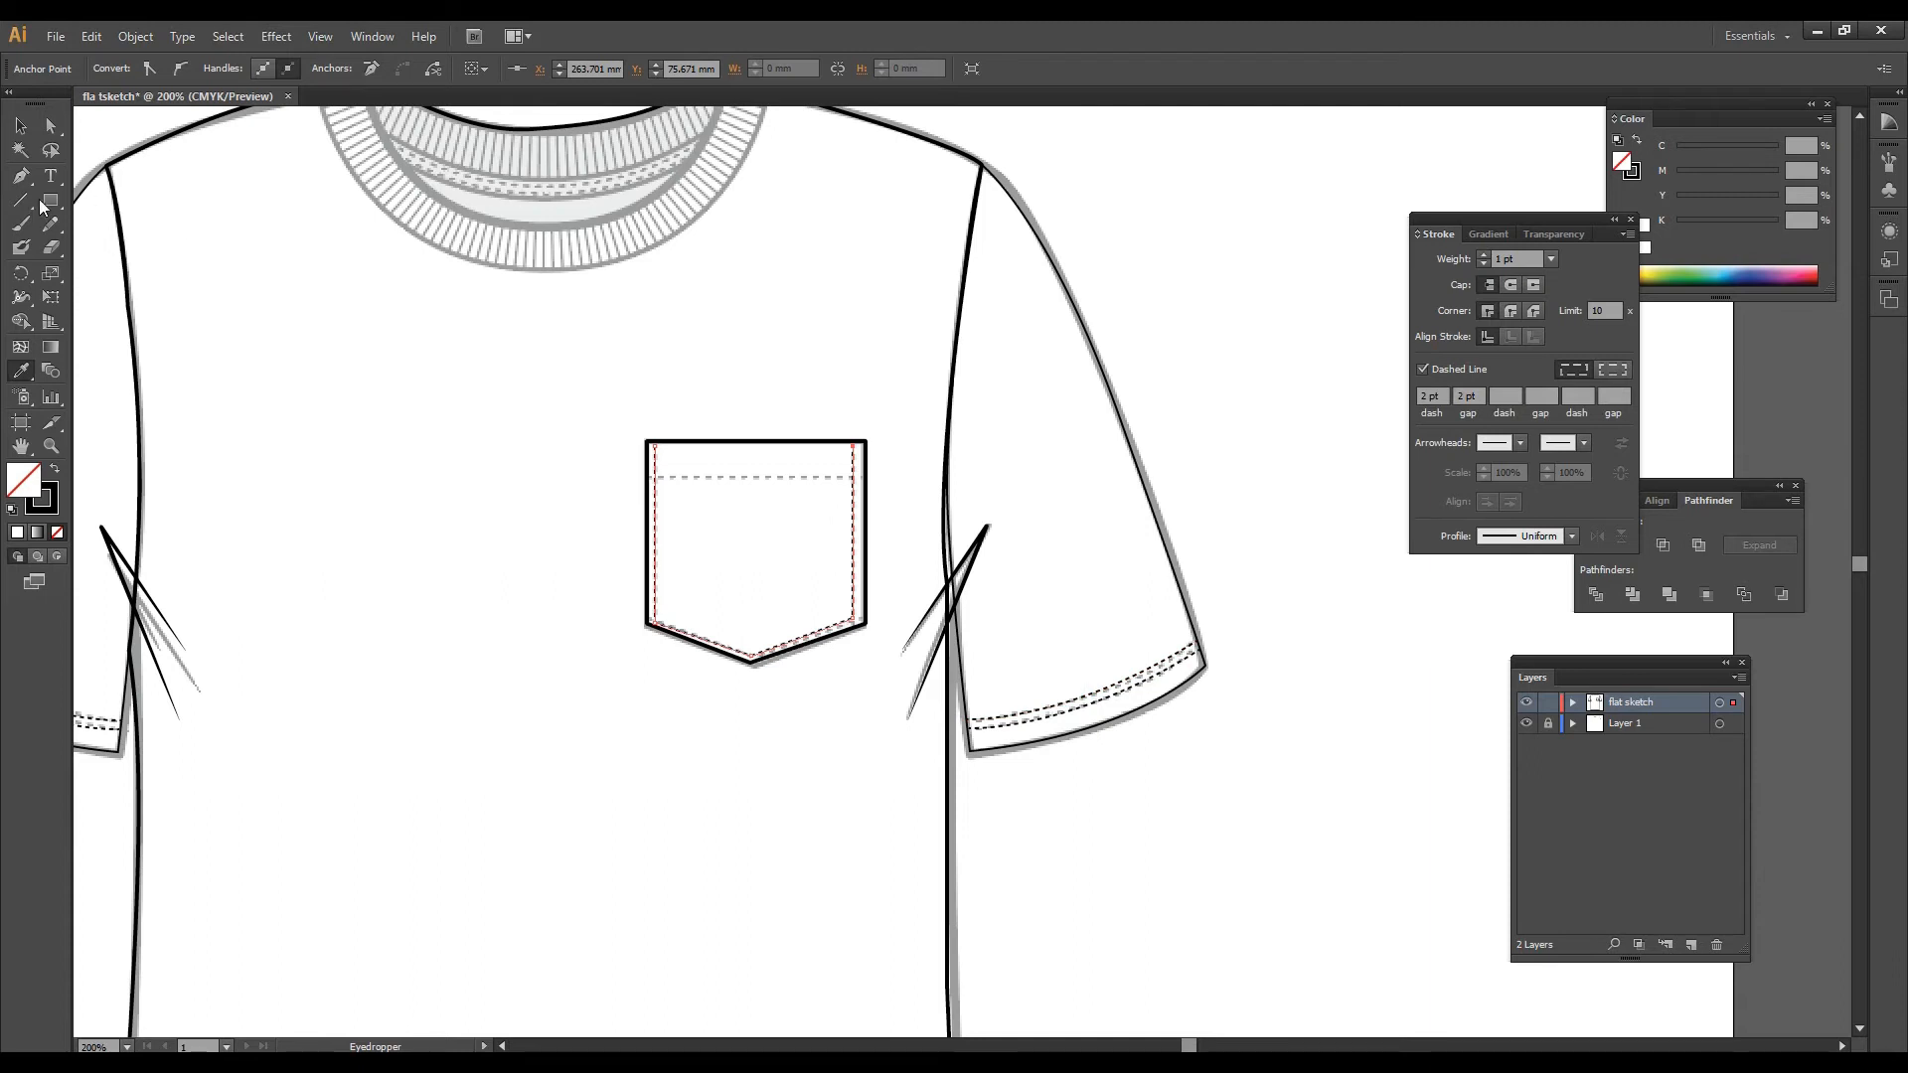
Step: Draw a straight dashed stitching line across the upper part of the pocket from edge to edge and deselect it
click(22, 176)
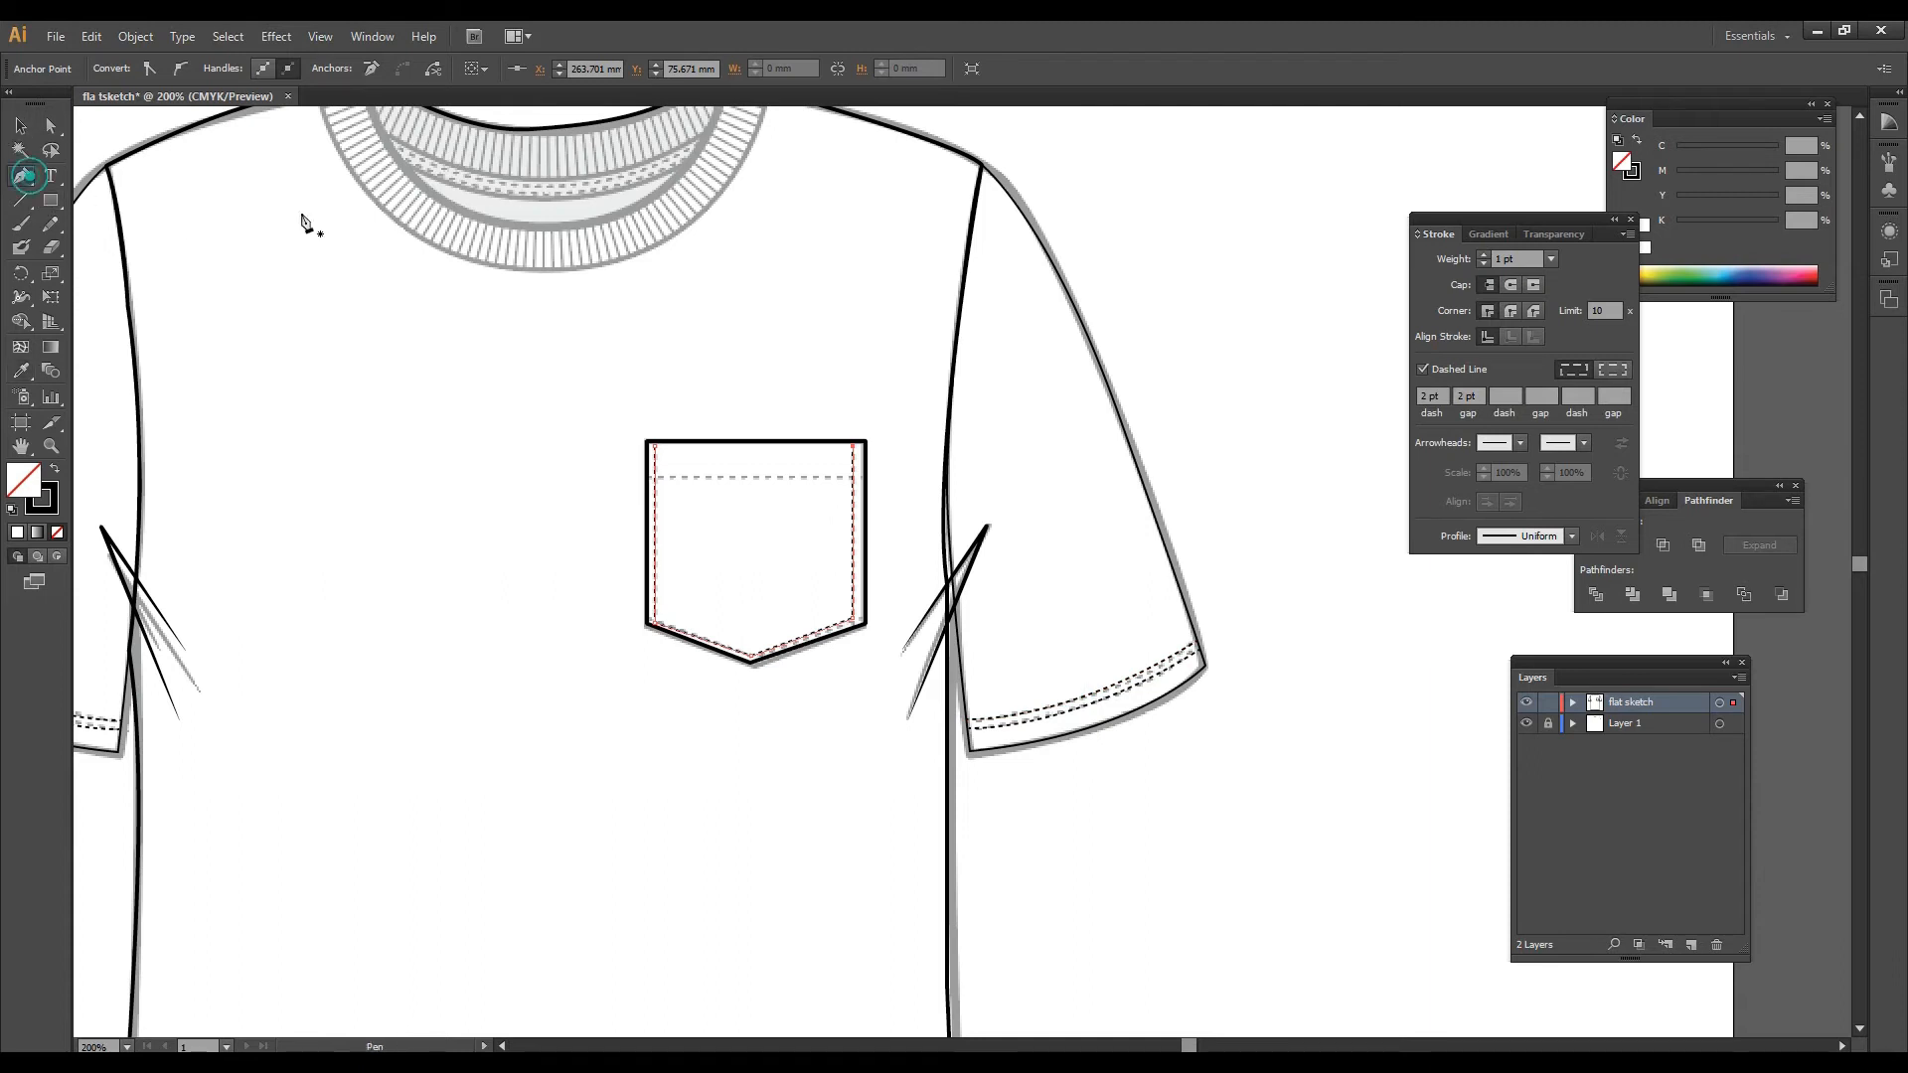
click(651, 478)
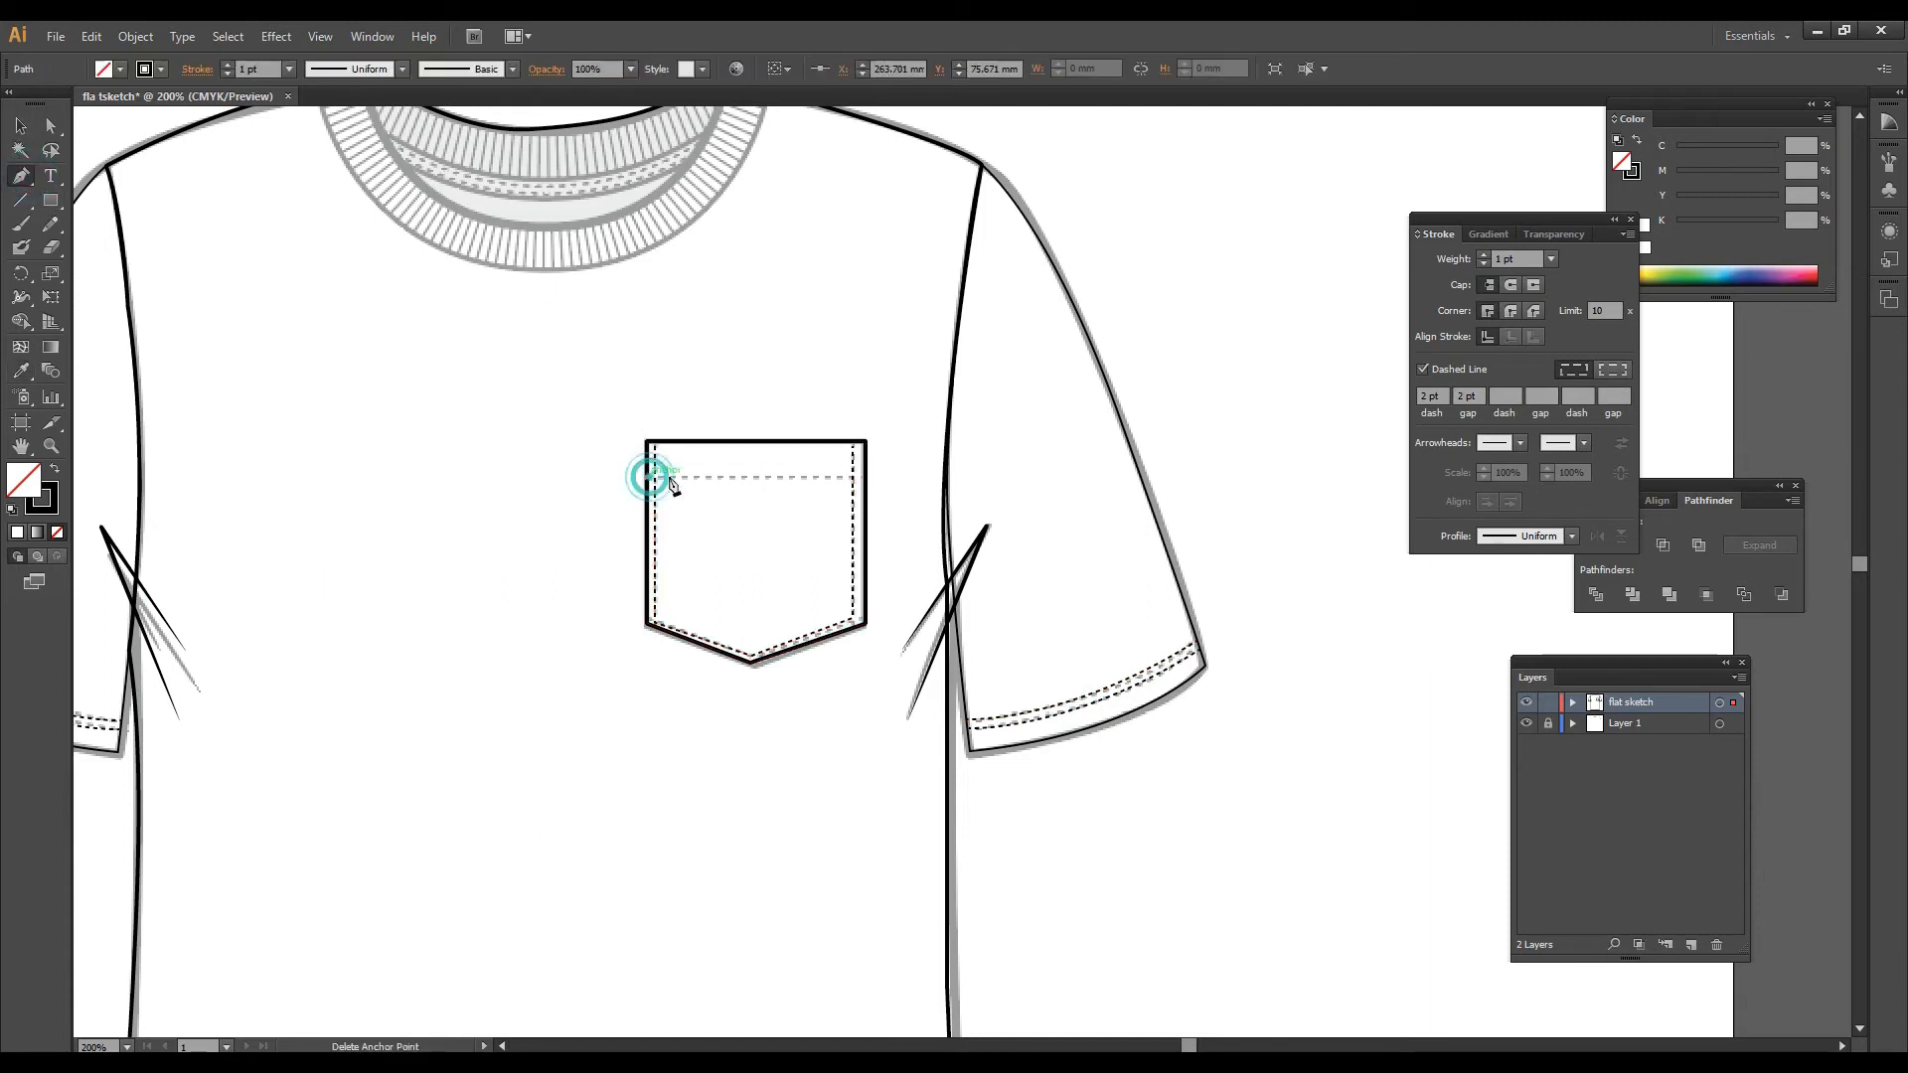
click(865, 478)
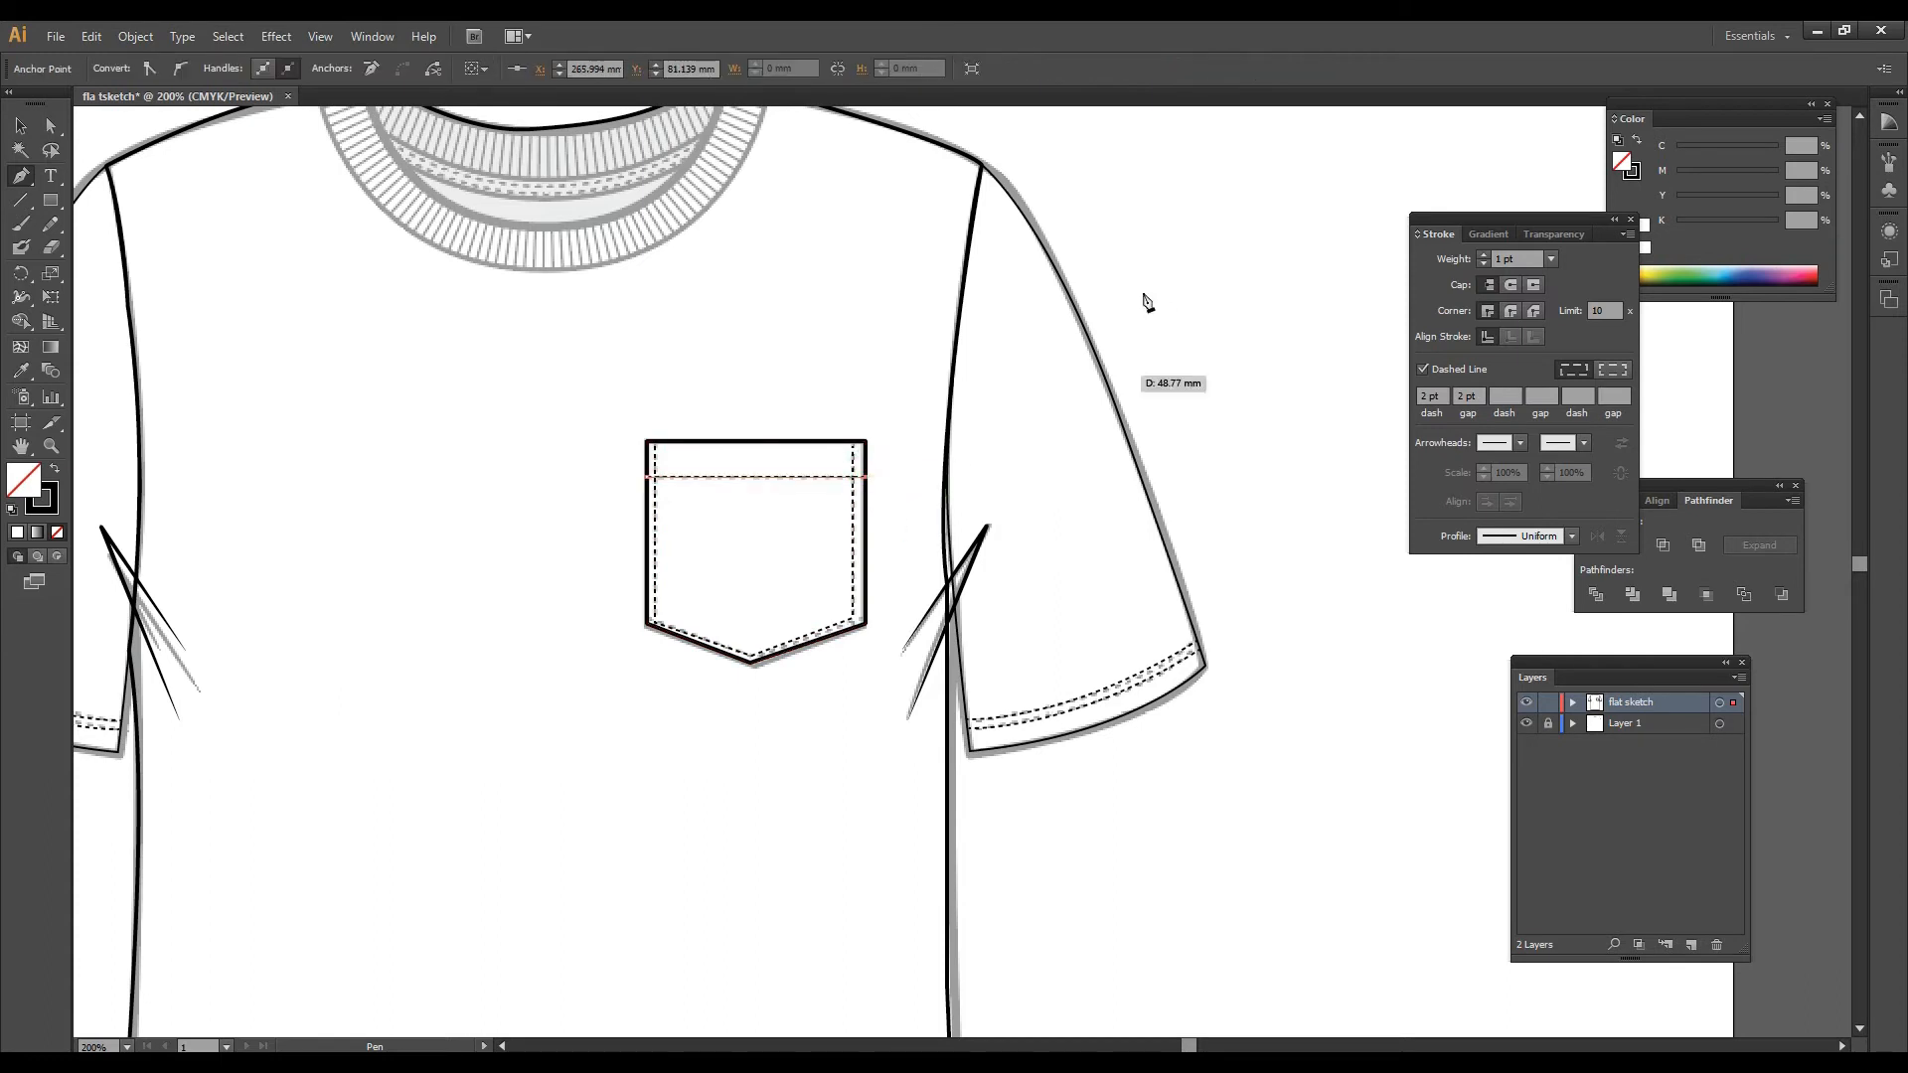
click(20, 127)
click(809, 283)
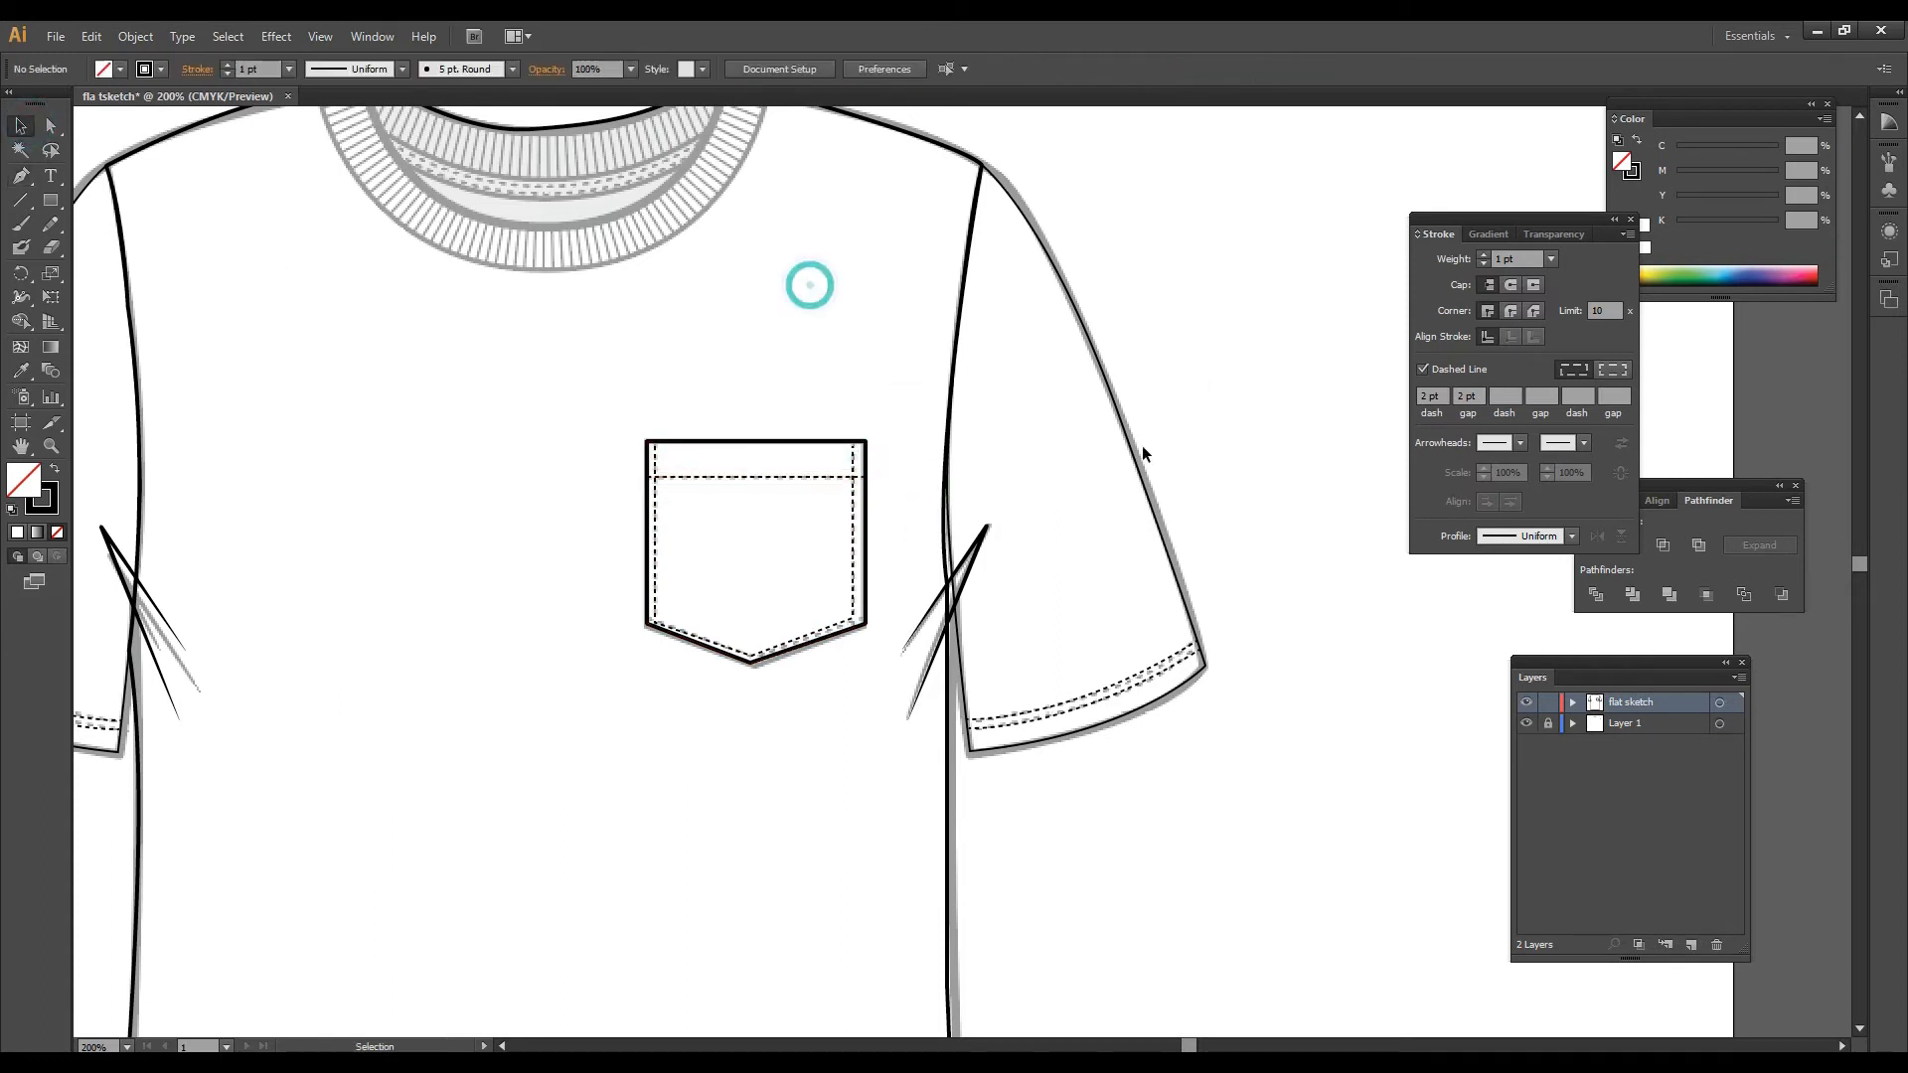
Step: Unlock Layer 1, move the whole sketch together with the reference image about 66 mm left, then relock the layer and deselect everything
scroll(815, 372, down, 3)
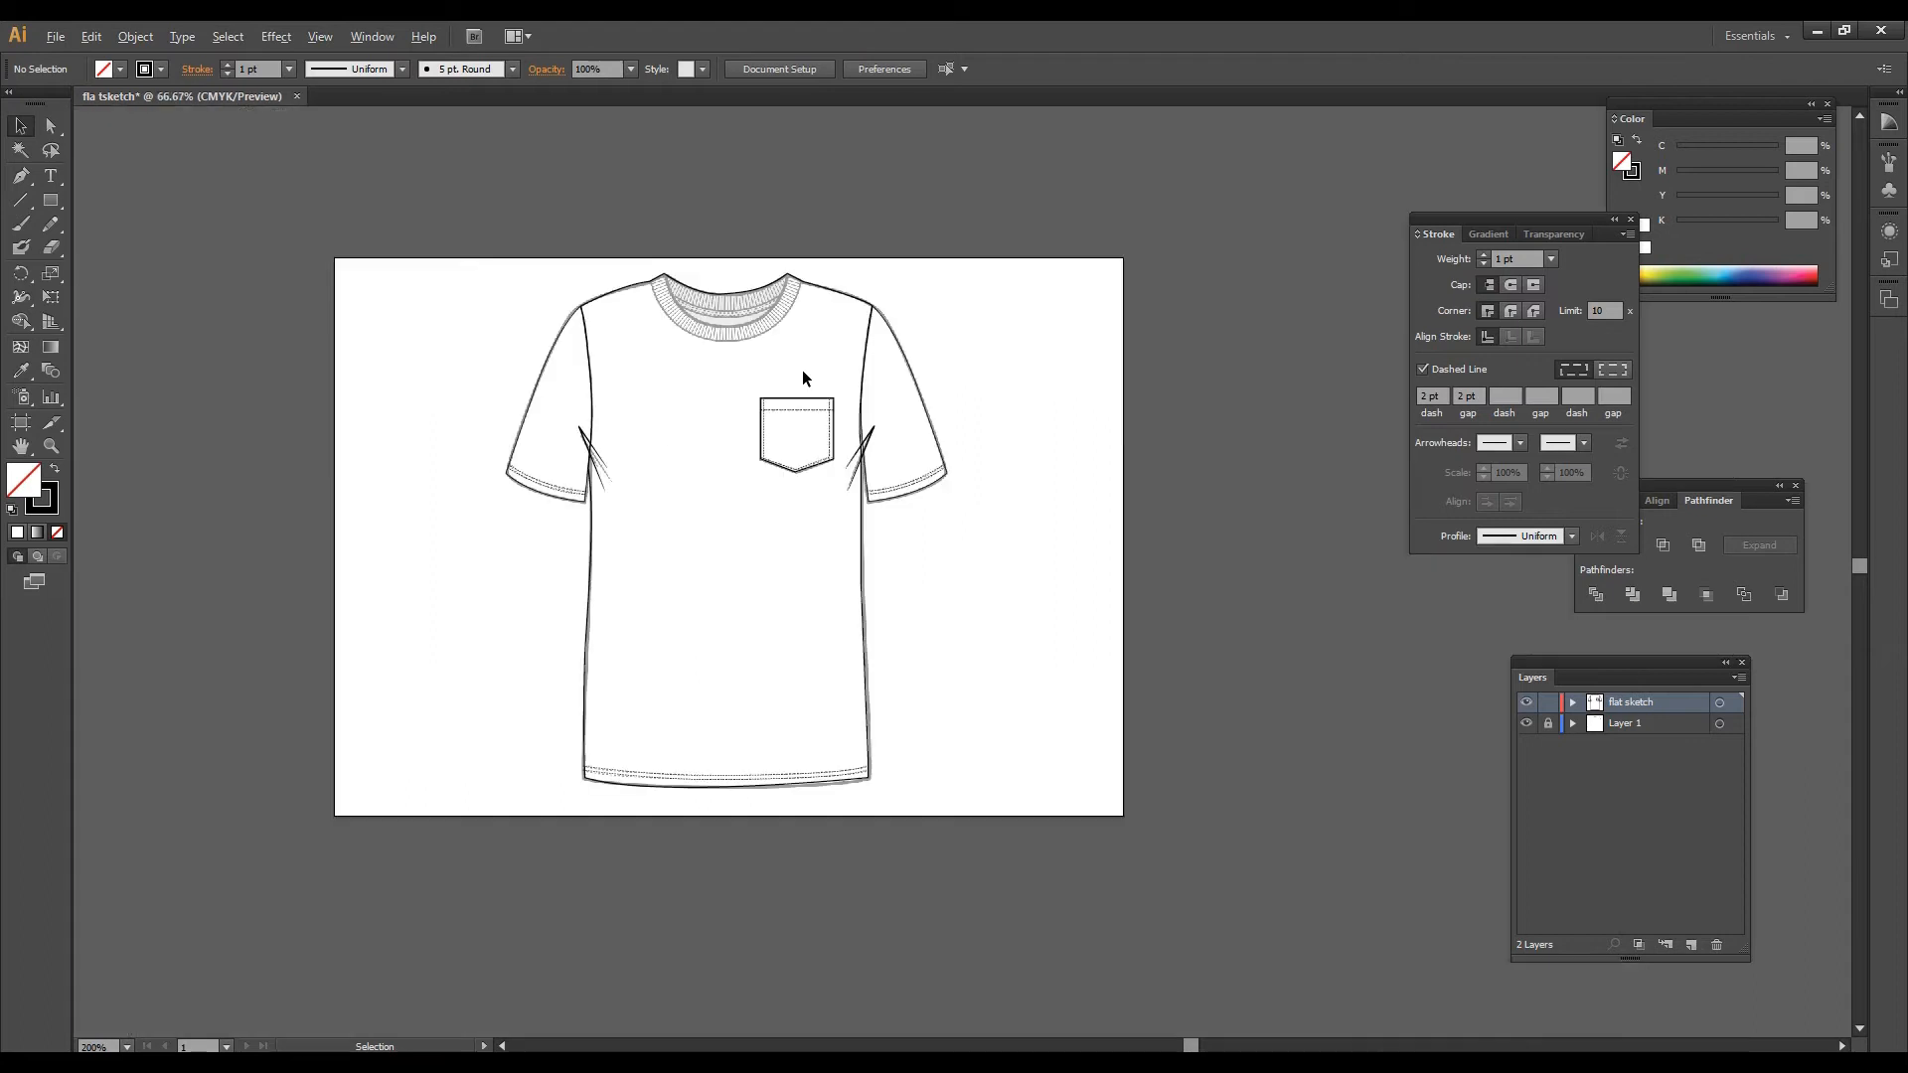
scroll(785, 266, up, 1)
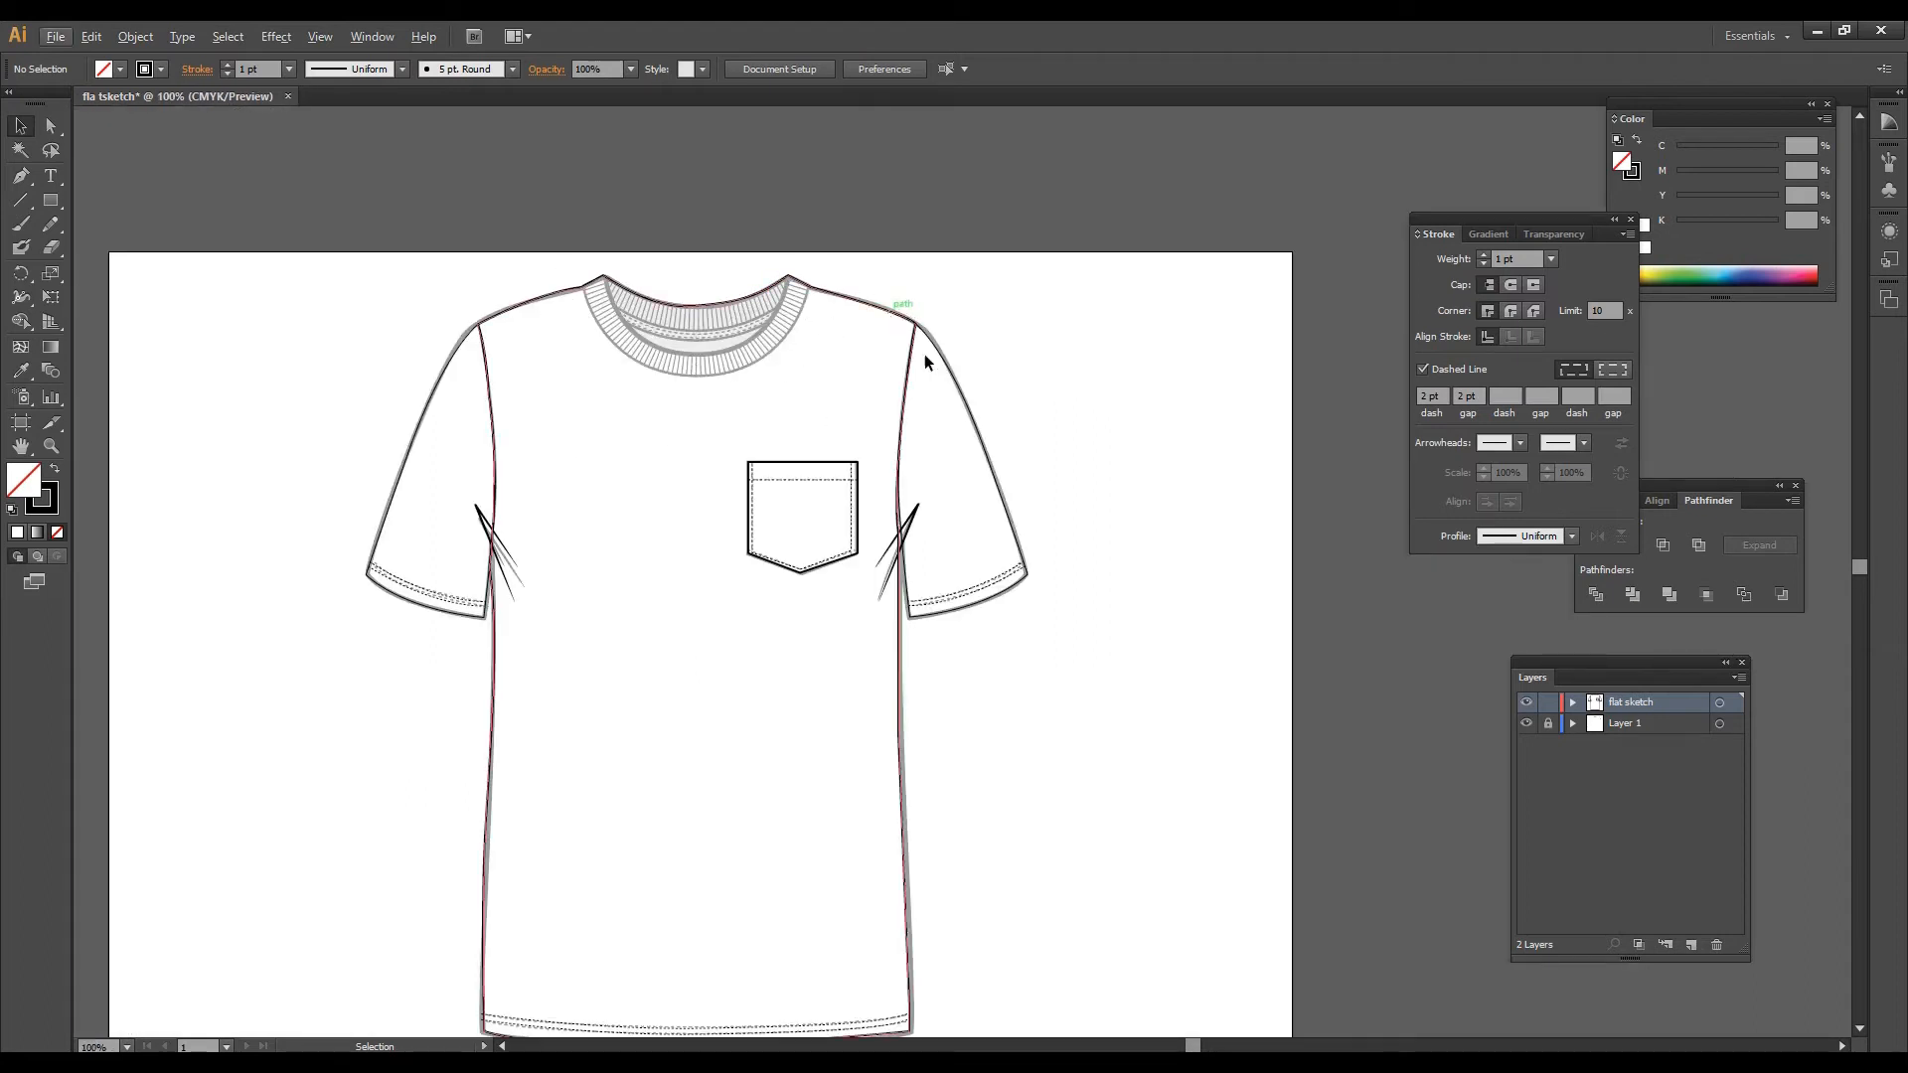
scroll(1044, 457, down, 2)
click(1549, 723)
drag(254, 155, 1133, 1008)
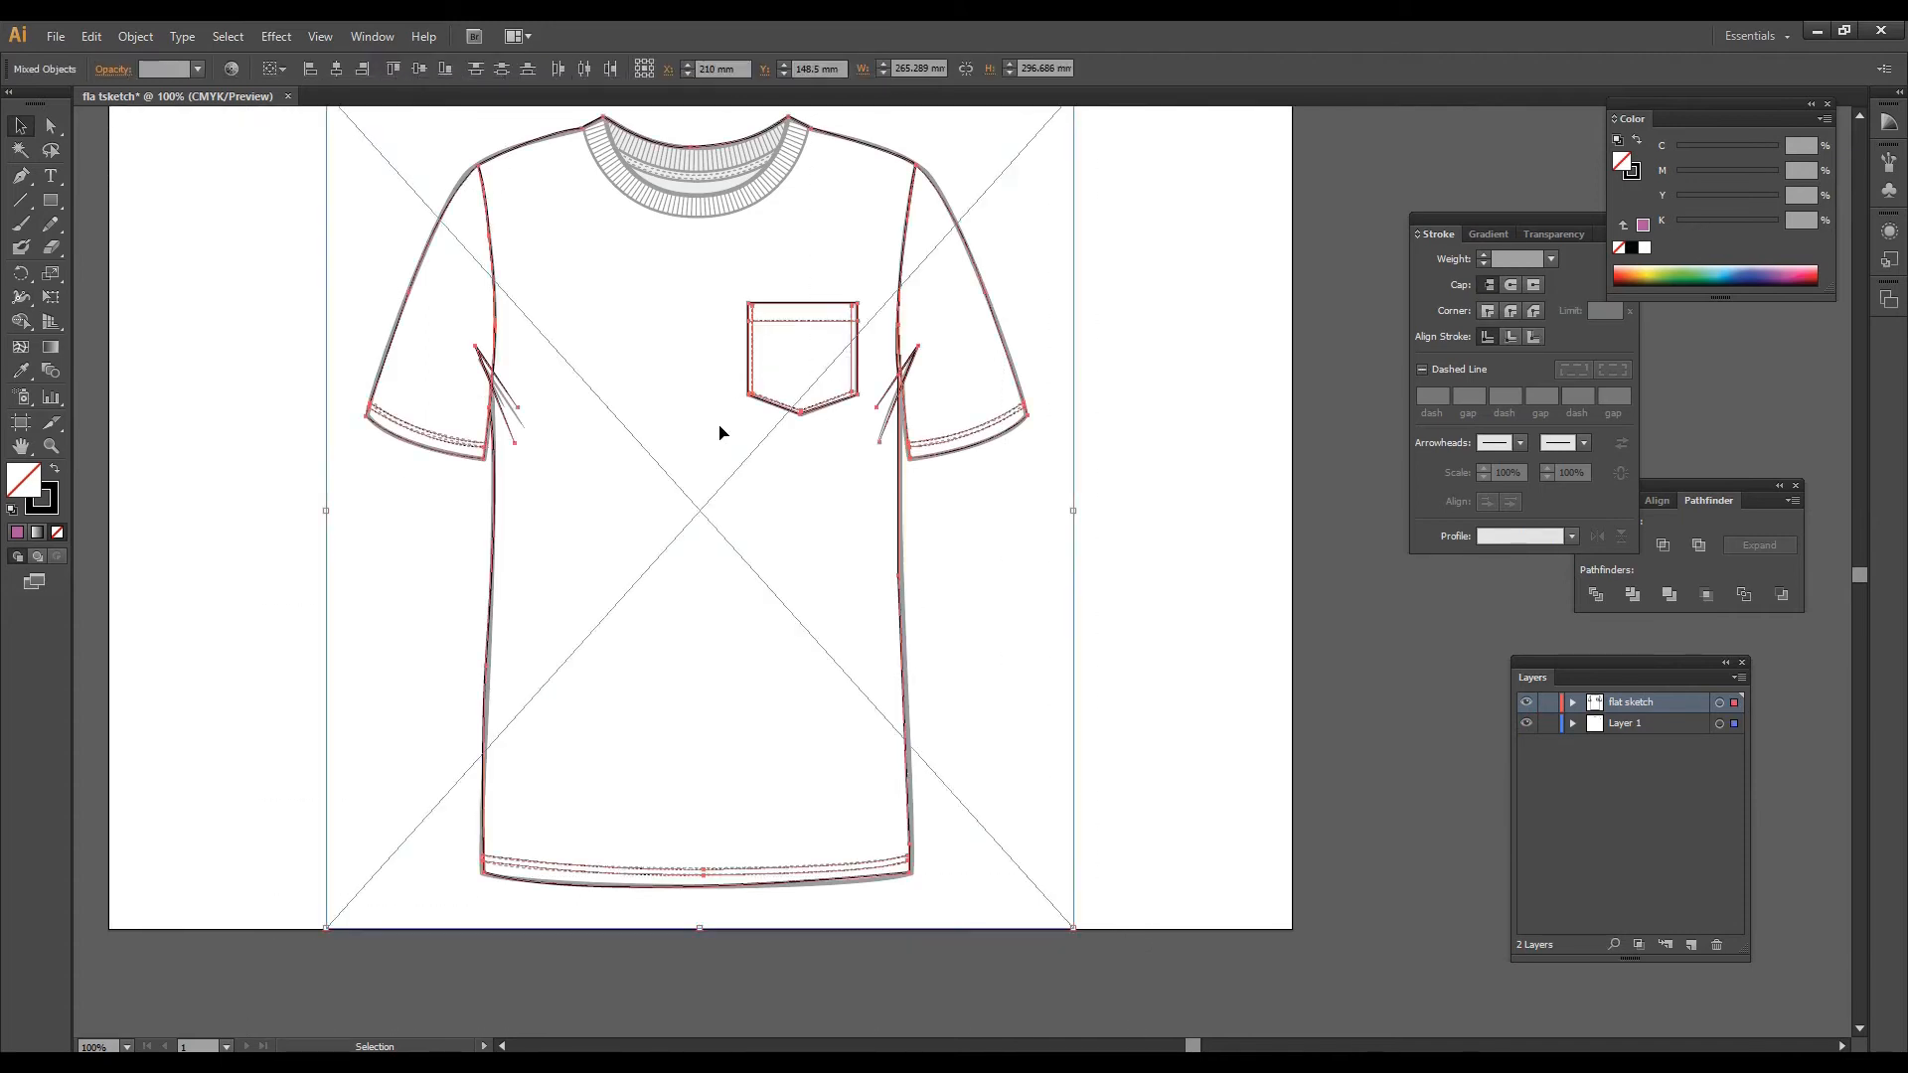
drag(783, 424, 596, 416)
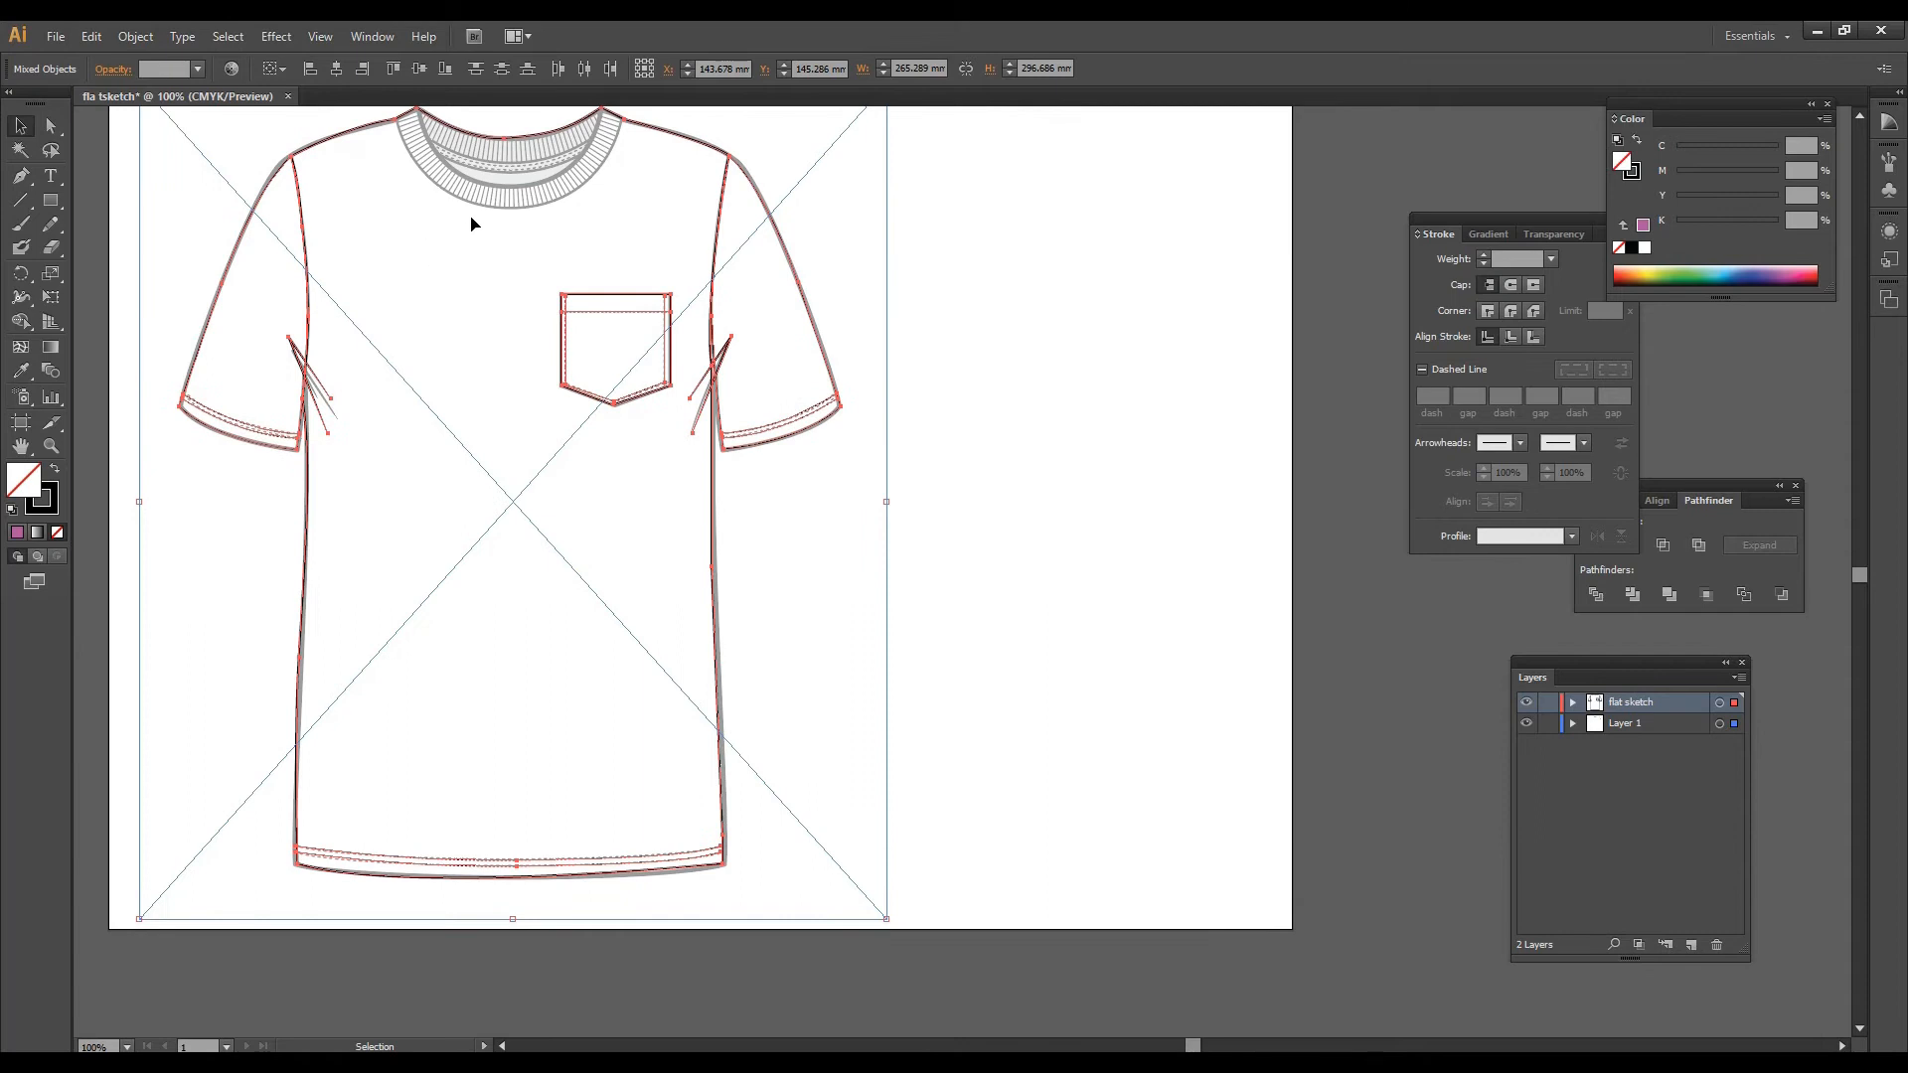
click(1548, 723)
key(ctrl+shift+a)
Step: Trace the inner edge of the front collar band as a curved Pen path from the left collar peak to the right one
key(ctrl+plus)
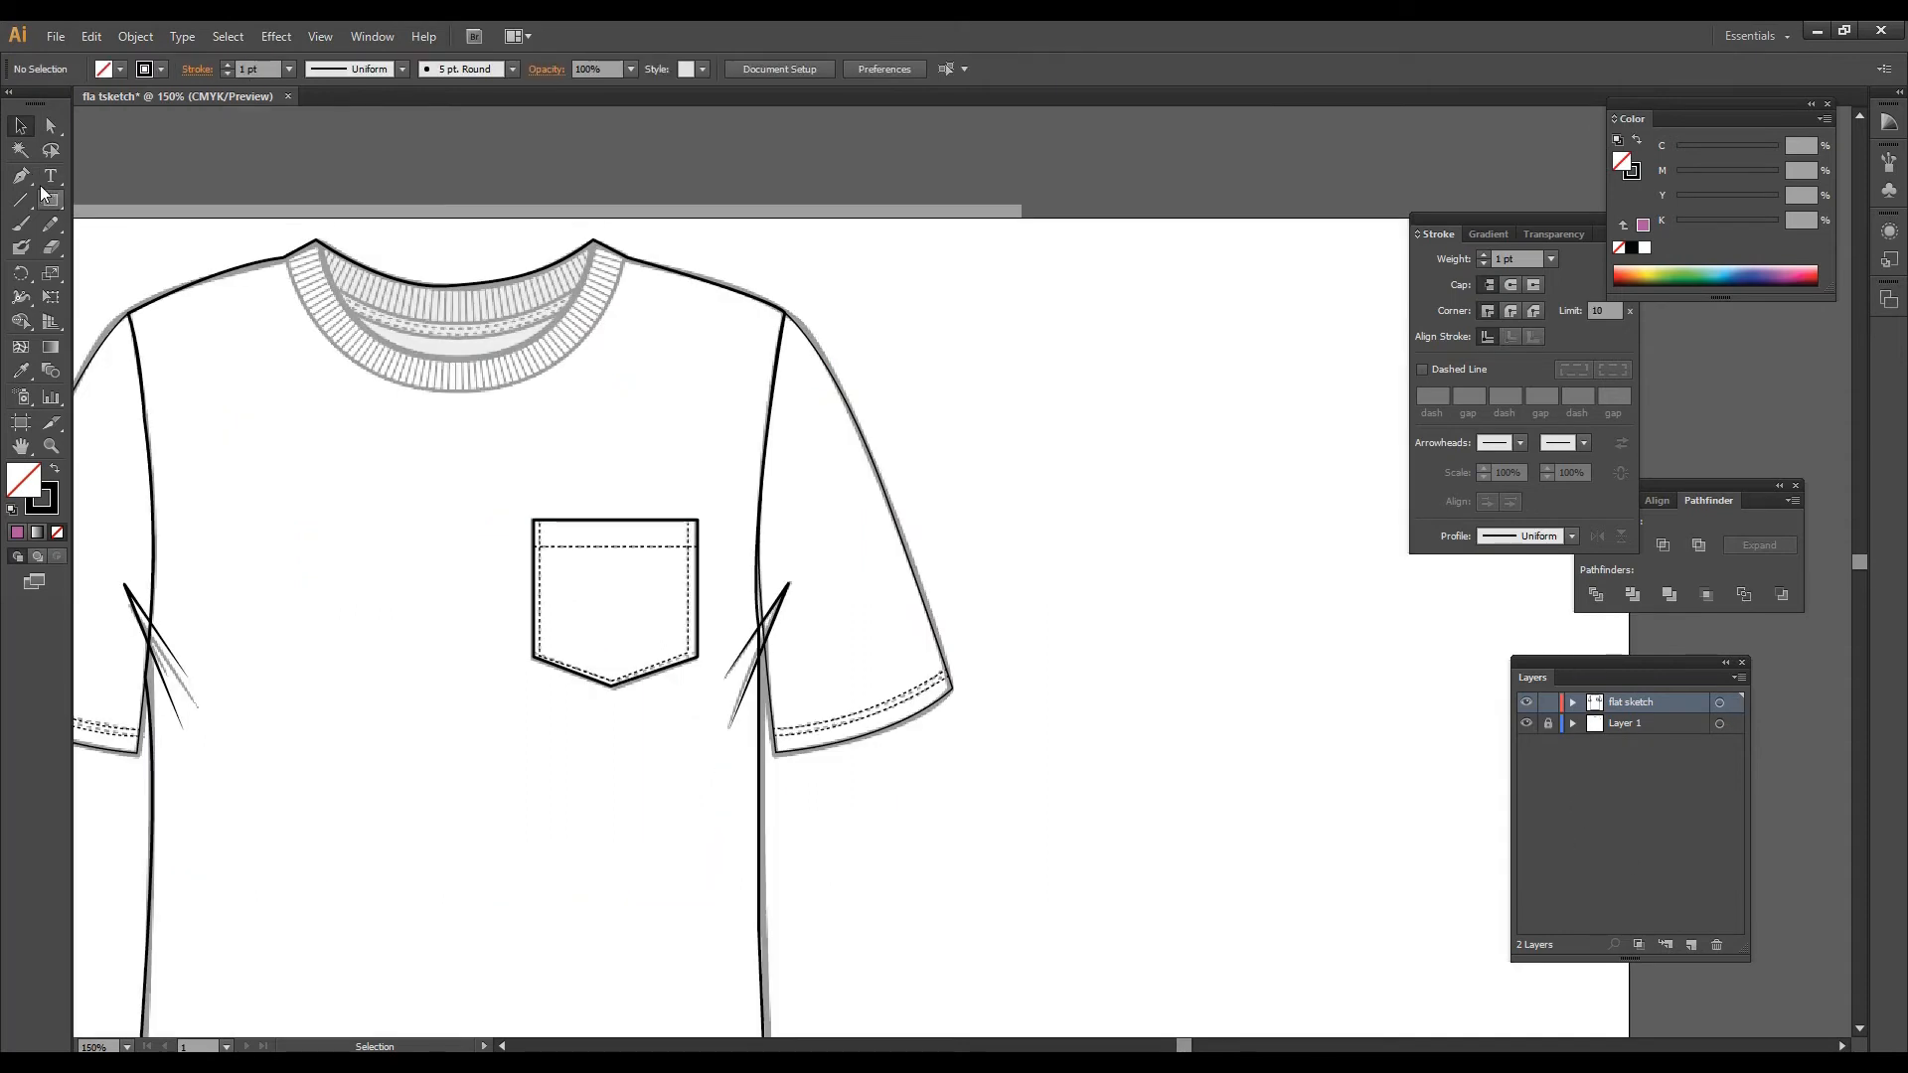
click(23, 176)
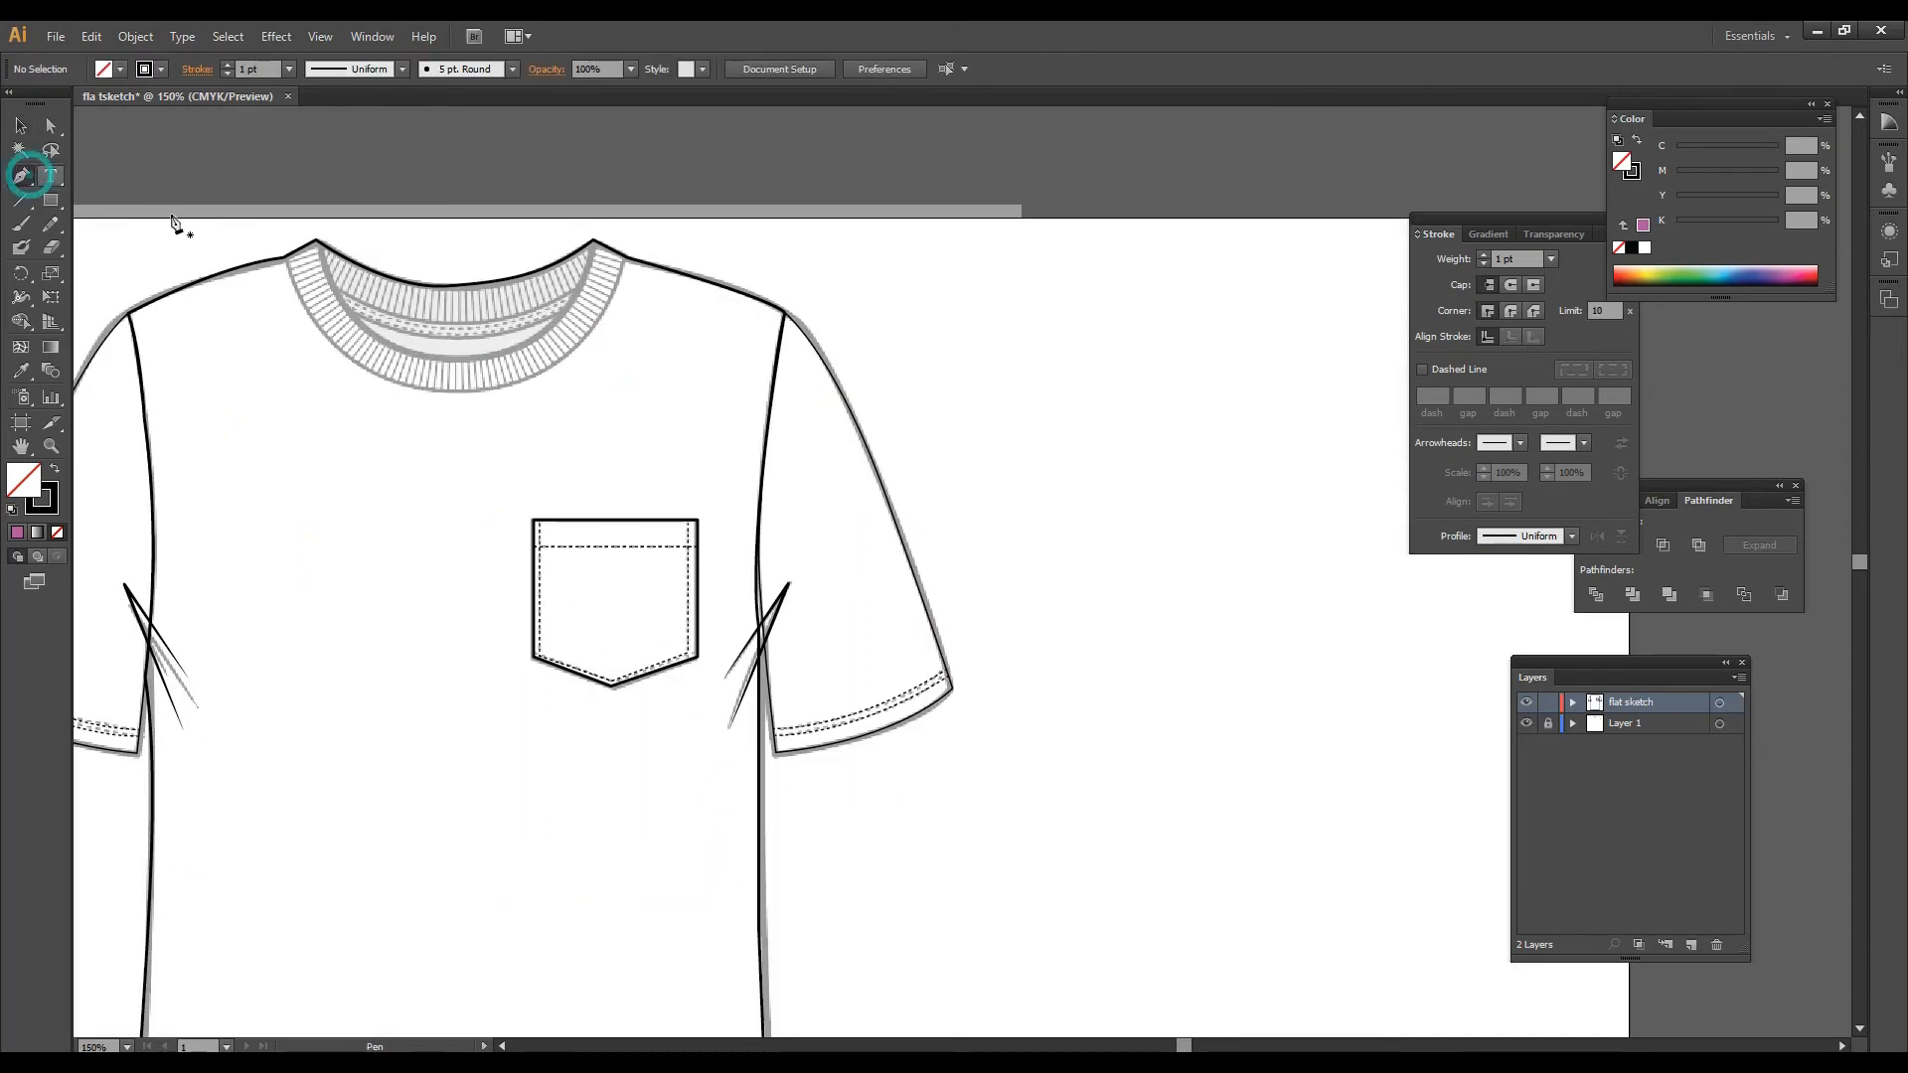
click(318, 241)
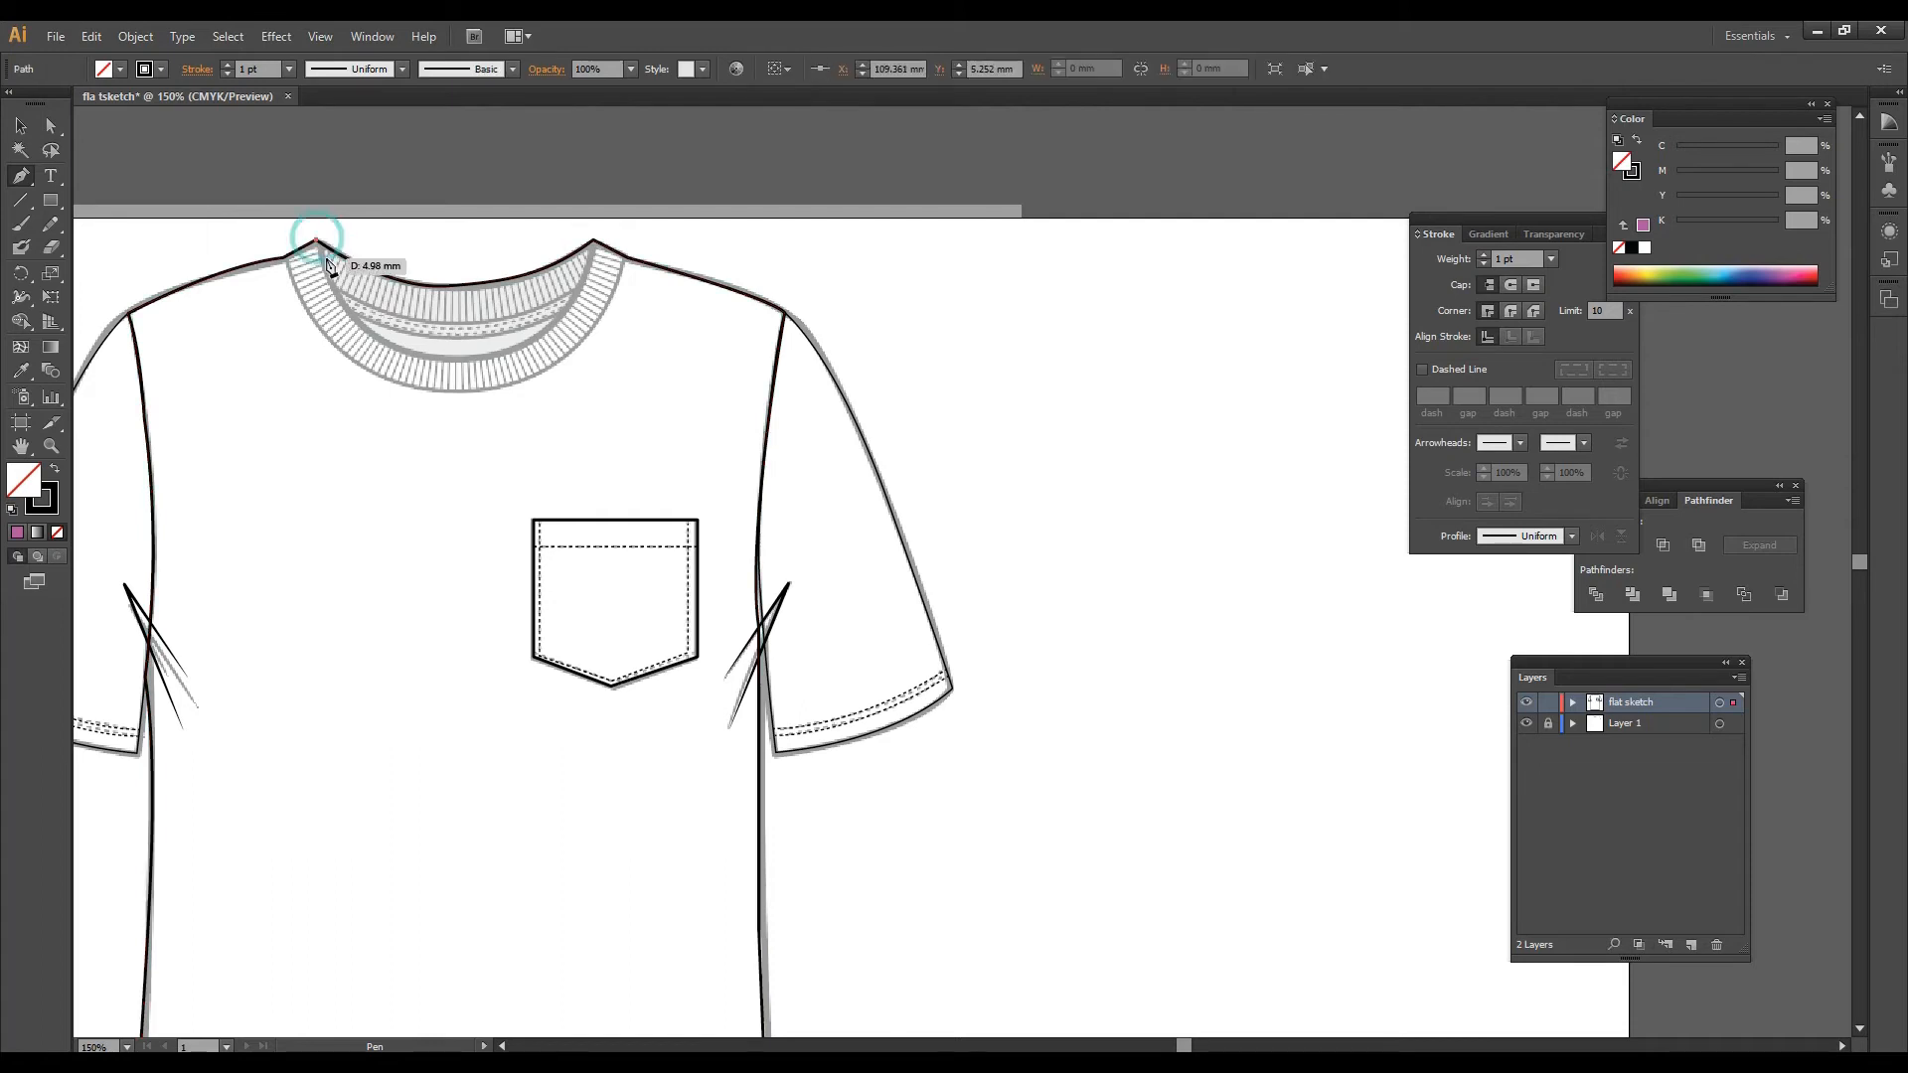
drag(447, 357, 571, 359)
click(594, 243)
ctrl+click(604, 231)
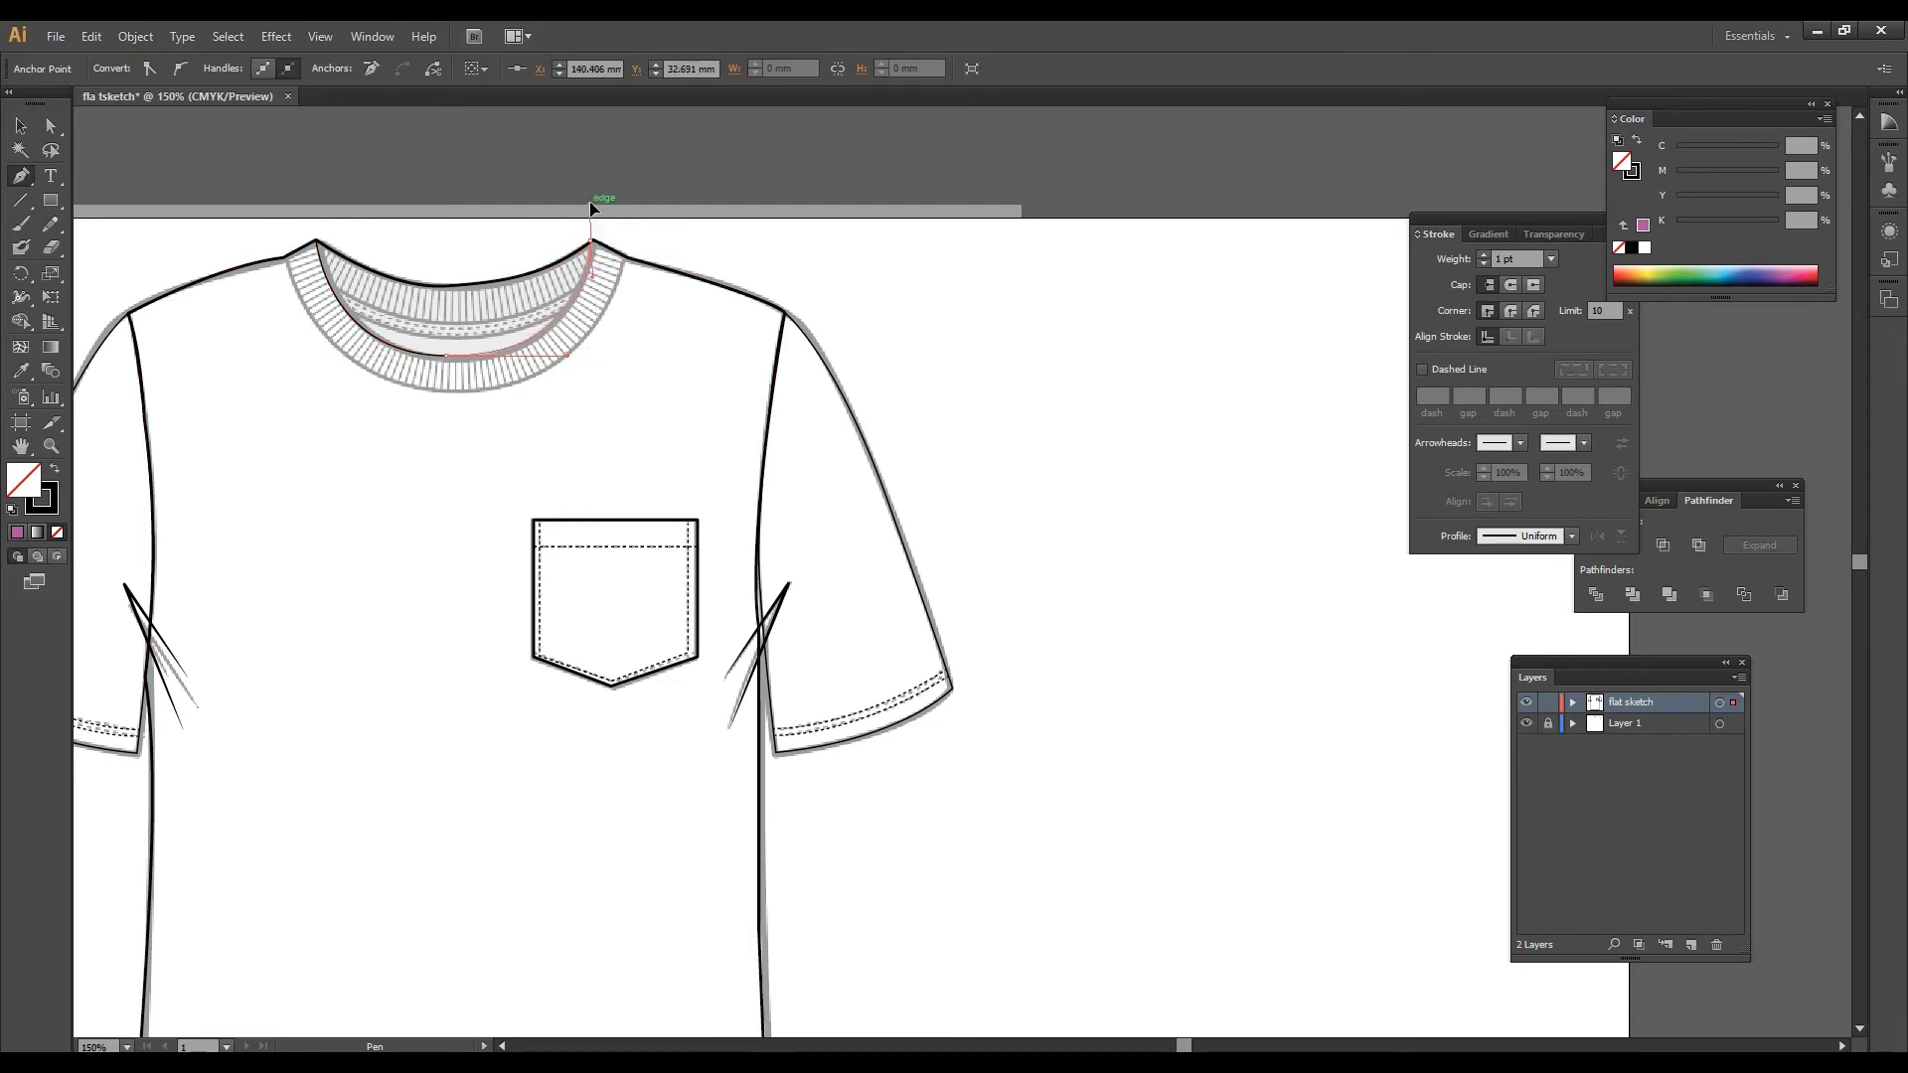
click(593, 241)
Step: Continue the path around the collar band's outer edge, close it at the left peak and adjust the bottom anchor's curve to the reference
click(624, 257)
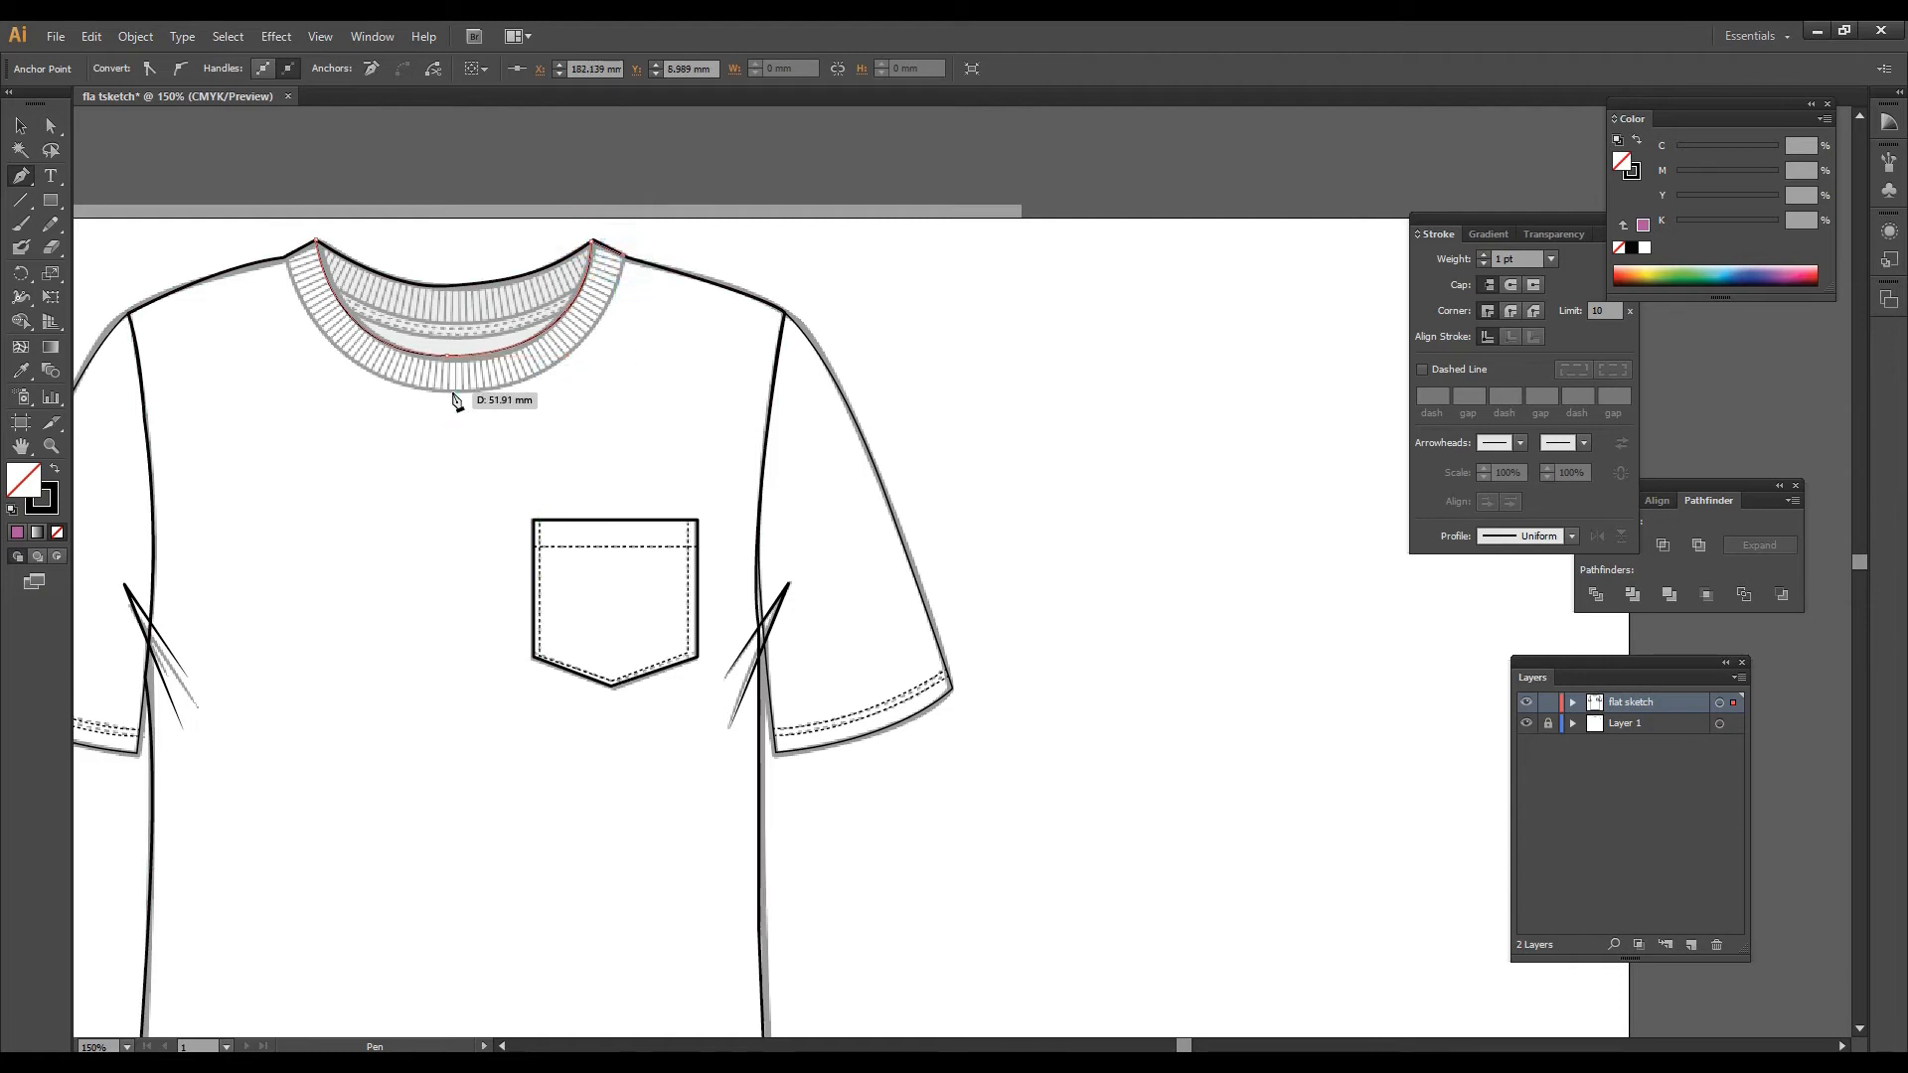
drag(457, 392, 307, 406)
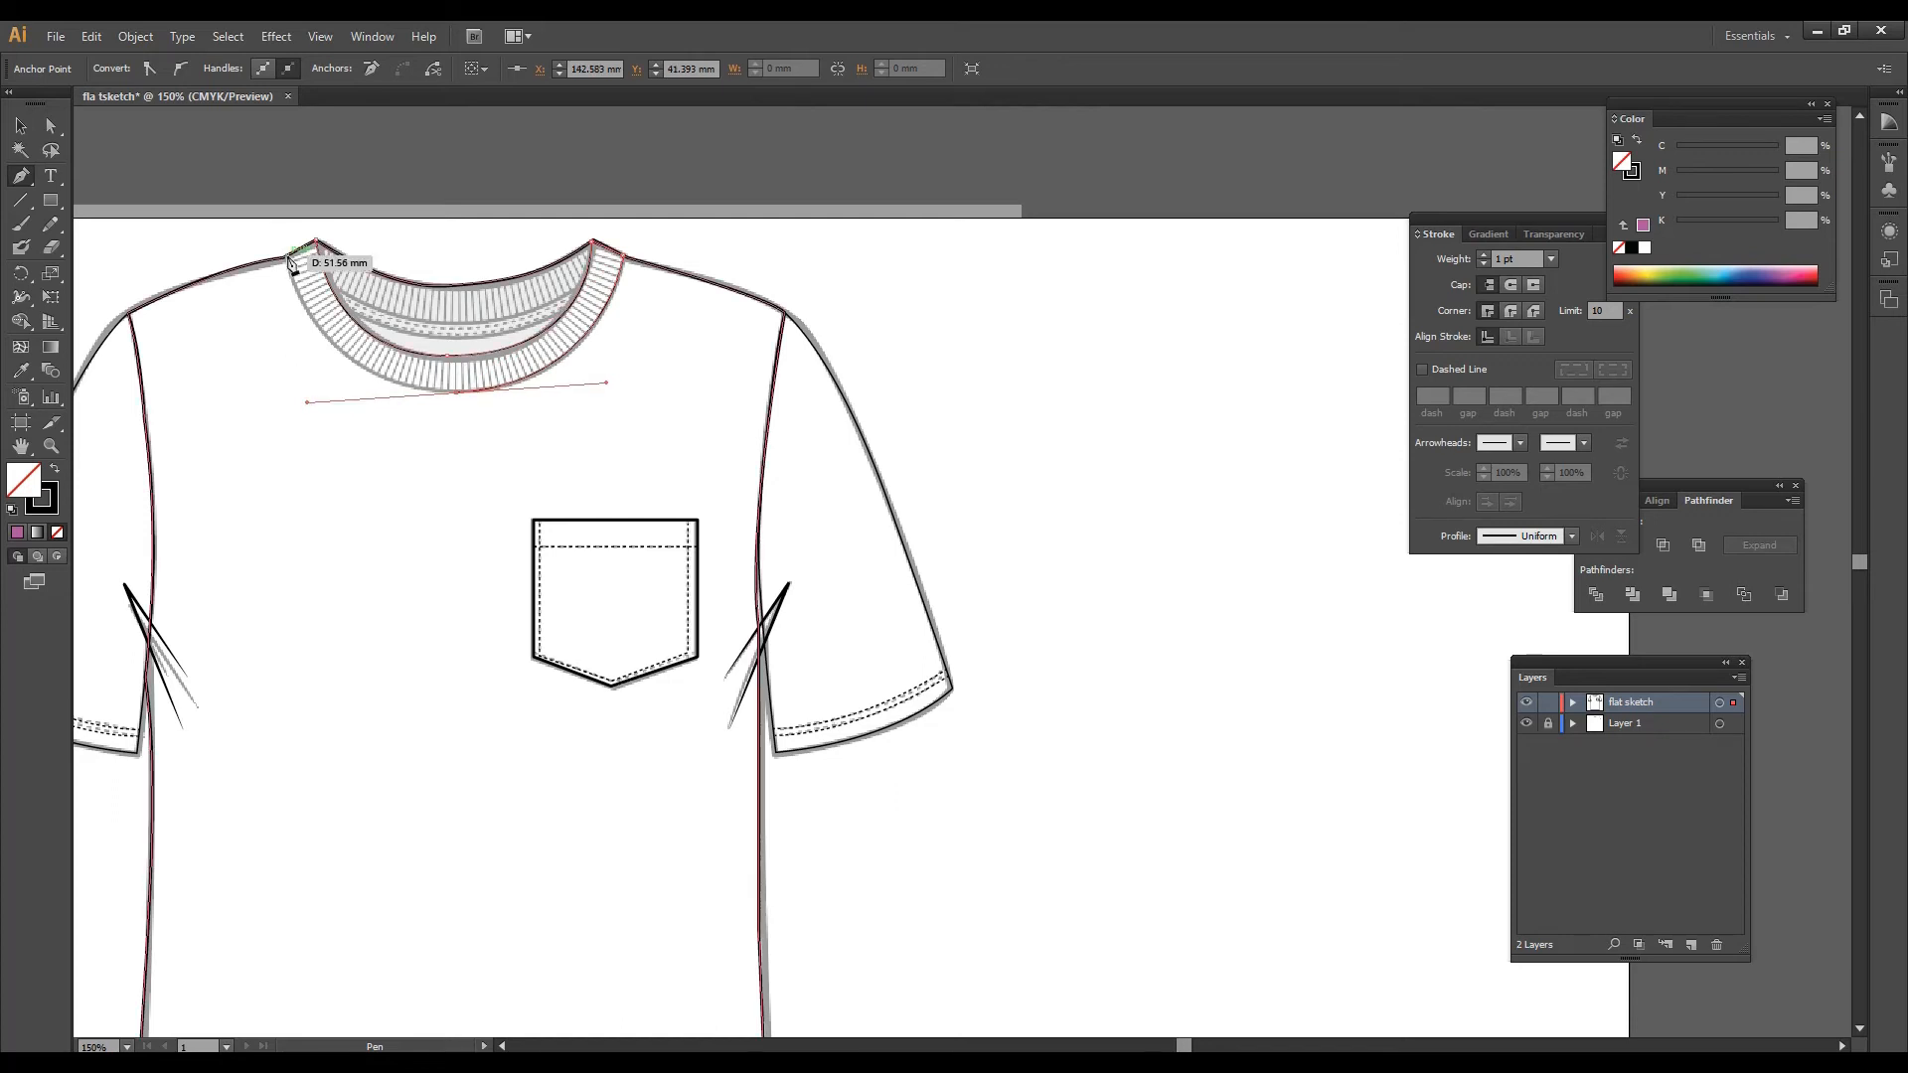
drag(289, 250, 319, 244)
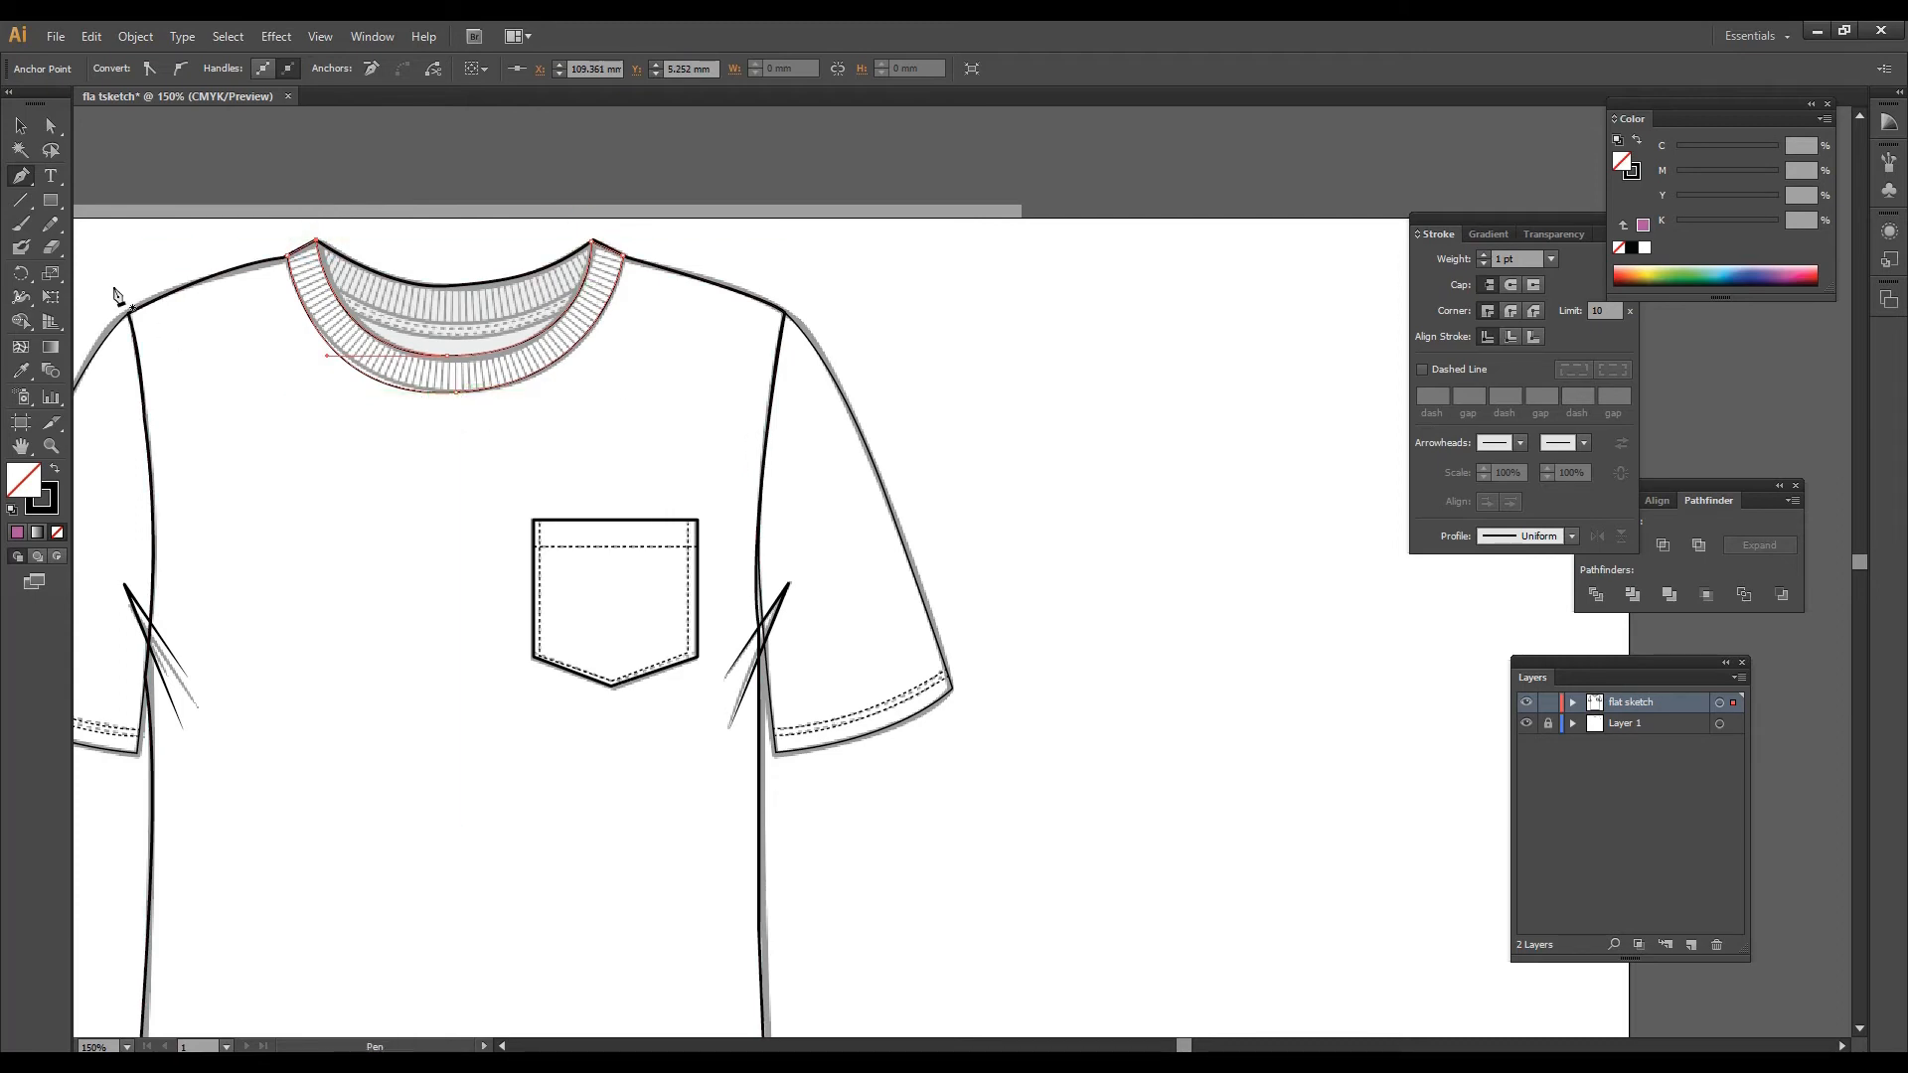
click(457, 394)
mouse_move(309, 403)
mouse_down()
mouse_move(332, 402)
mouse_move(314, 396)
mouse_up()
Step: Move the closed collar band shape to the empty artboard area right of the shirt and deselect it
click(20, 126)
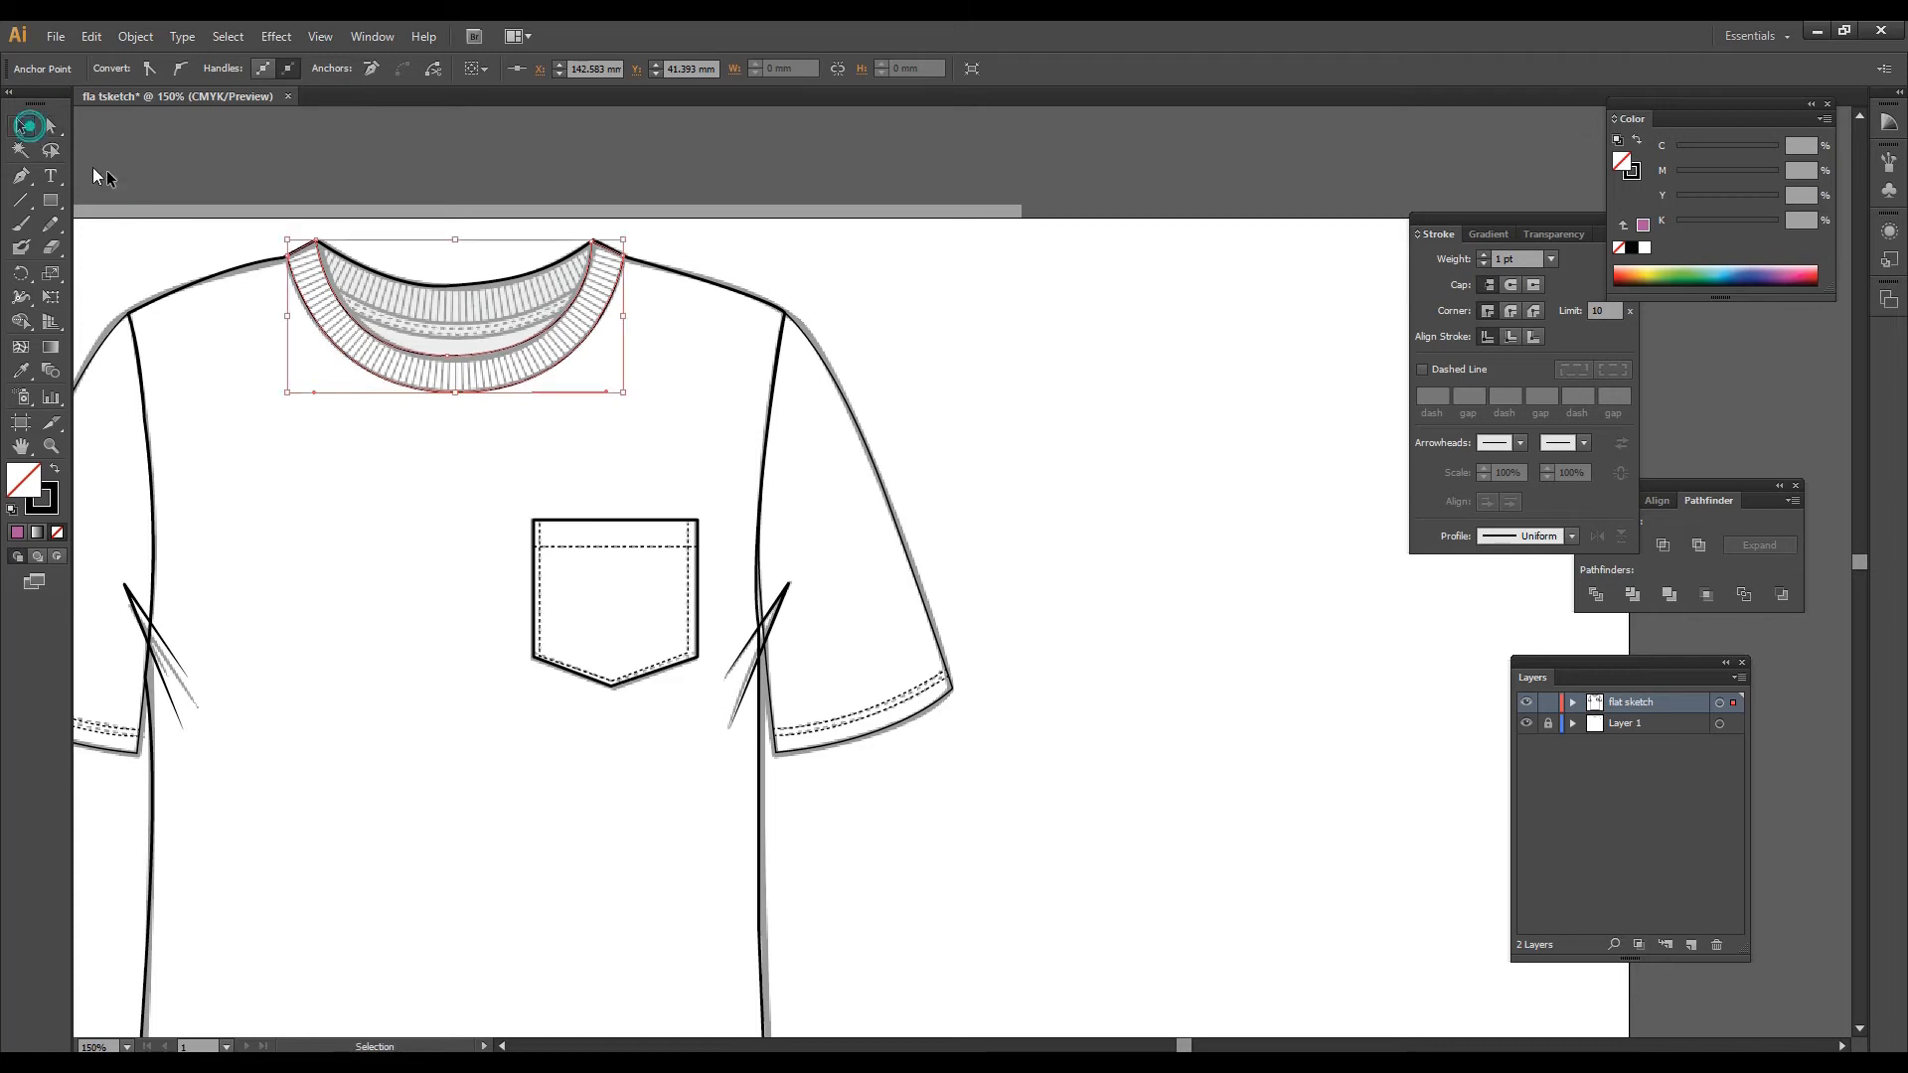
drag(459, 360, 1224, 568)
click(1133, 364)
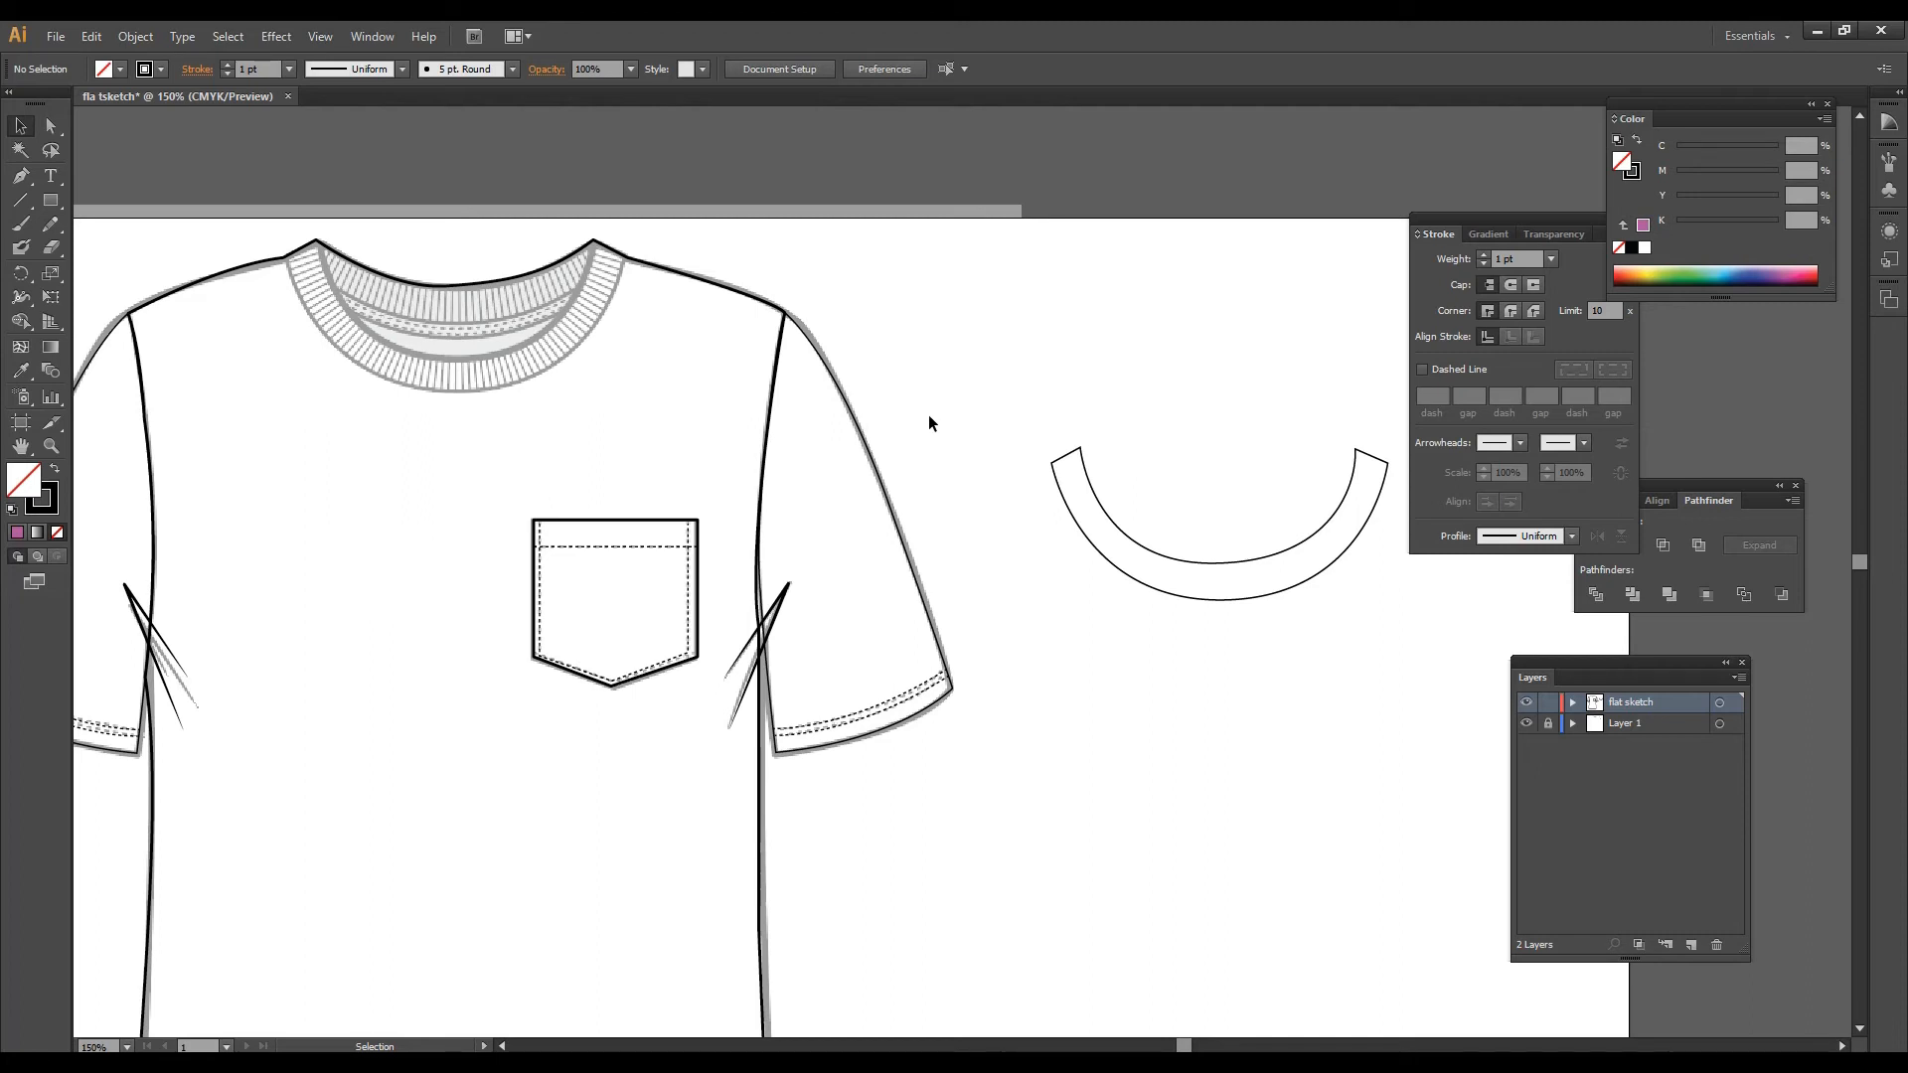
Step: Draw a curved Pen path through the middle of the moved collar band, extending slightly beyond both of its ends
drag(907, 424, 549, 357)
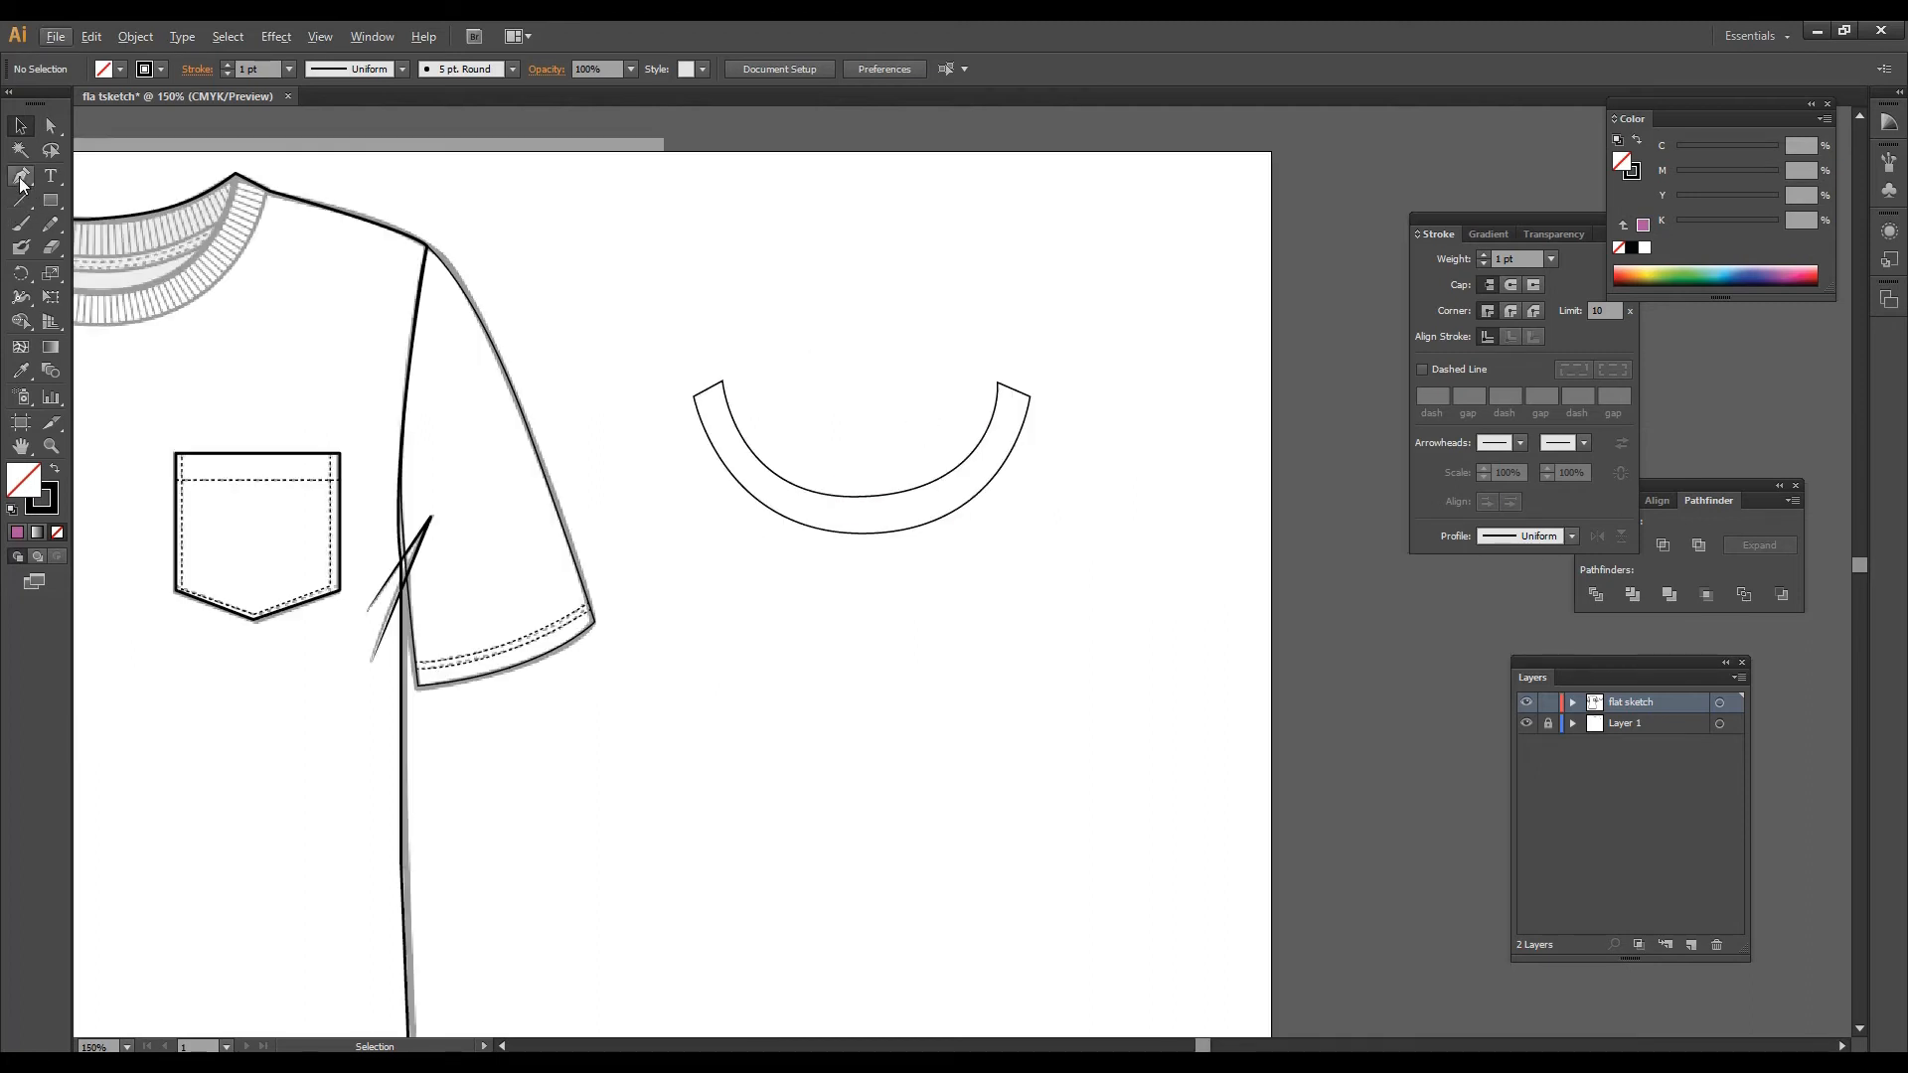
click(21, 178)
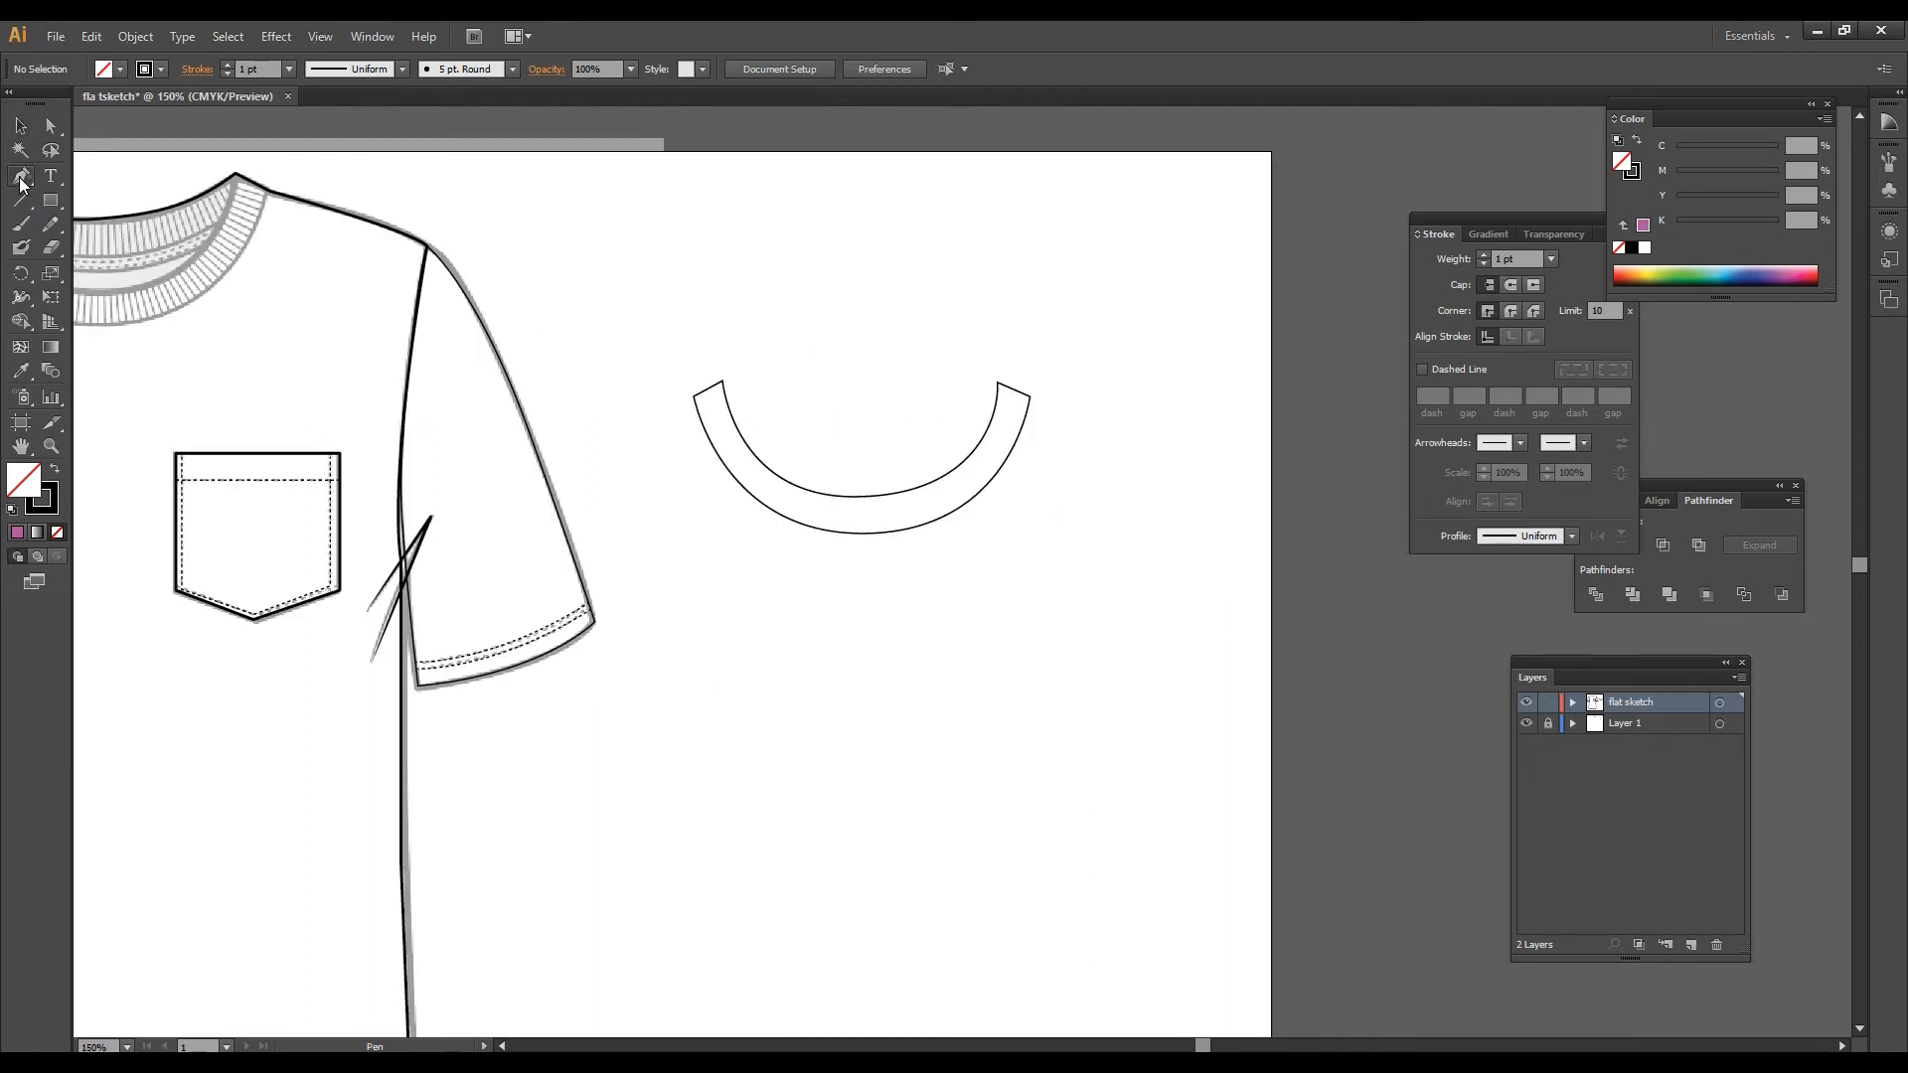
click(695, 381)
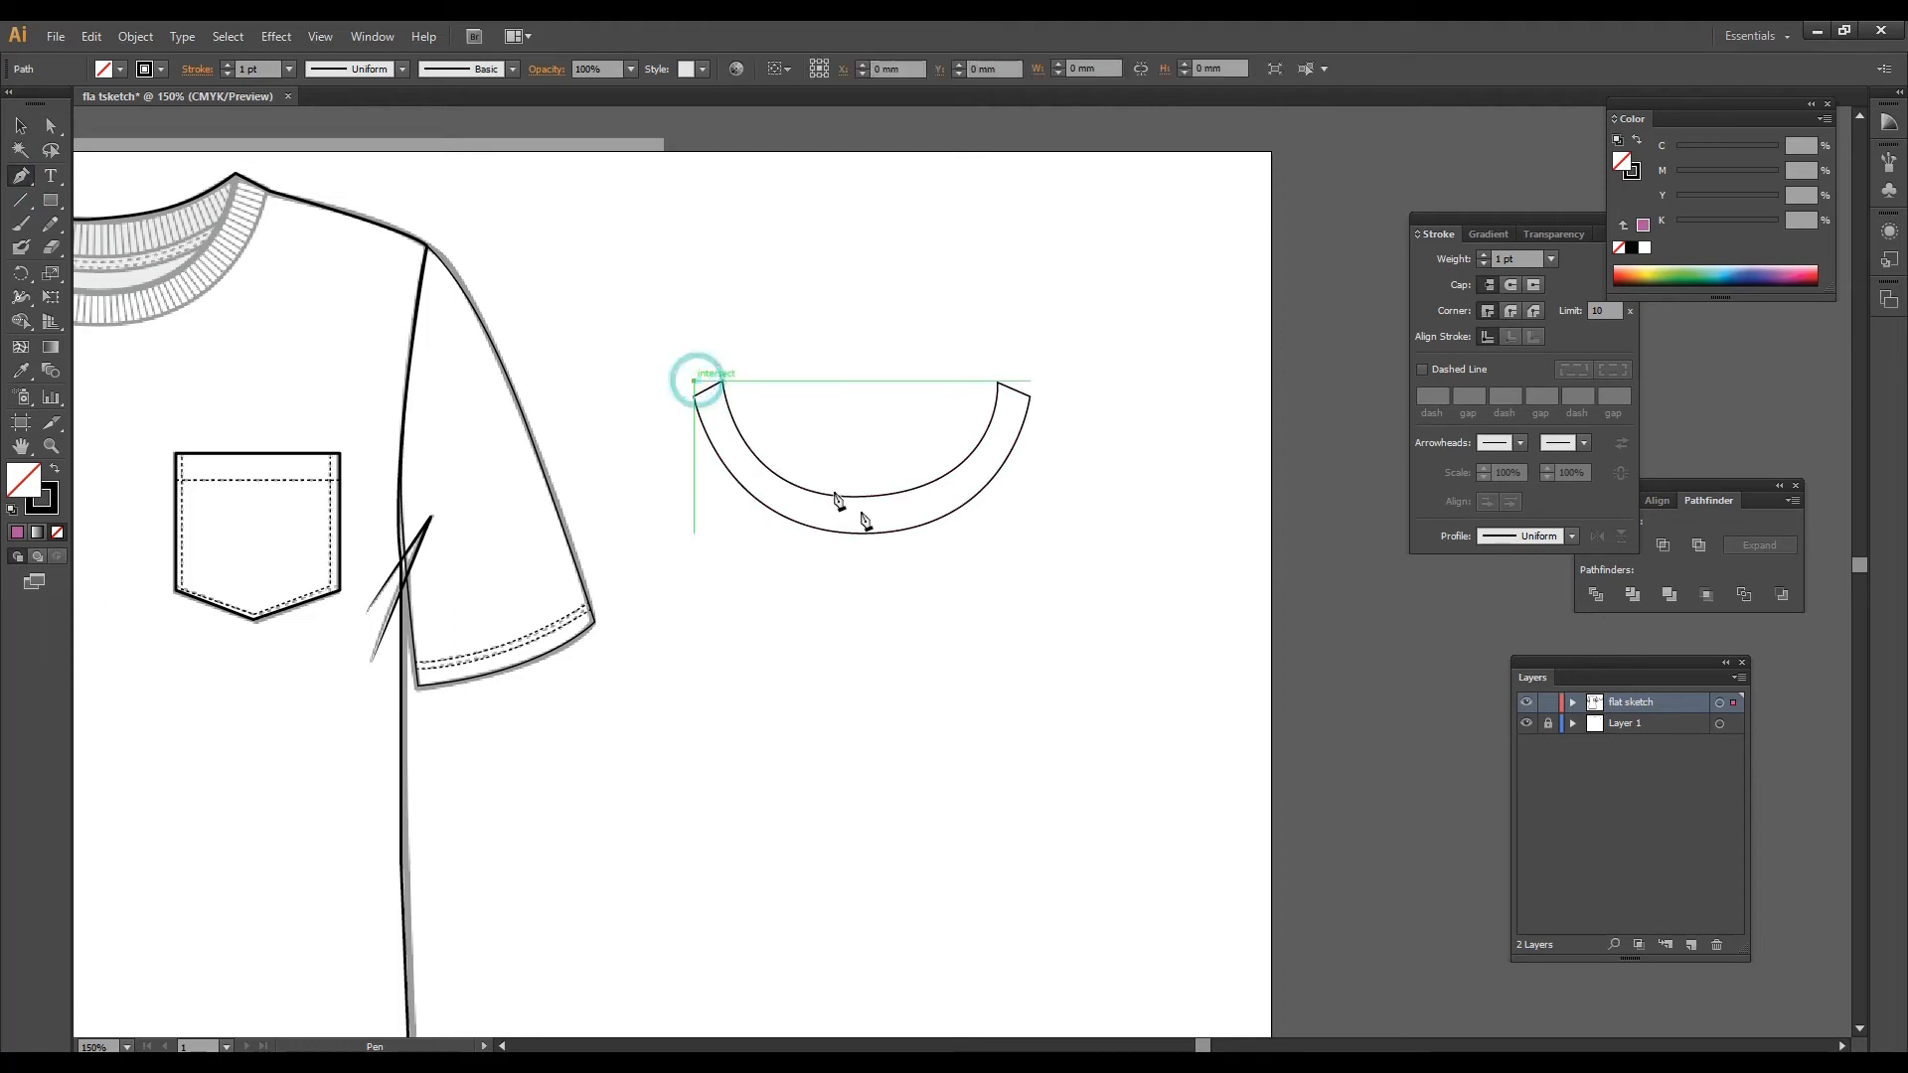
drag(872, 517, 987, 508)
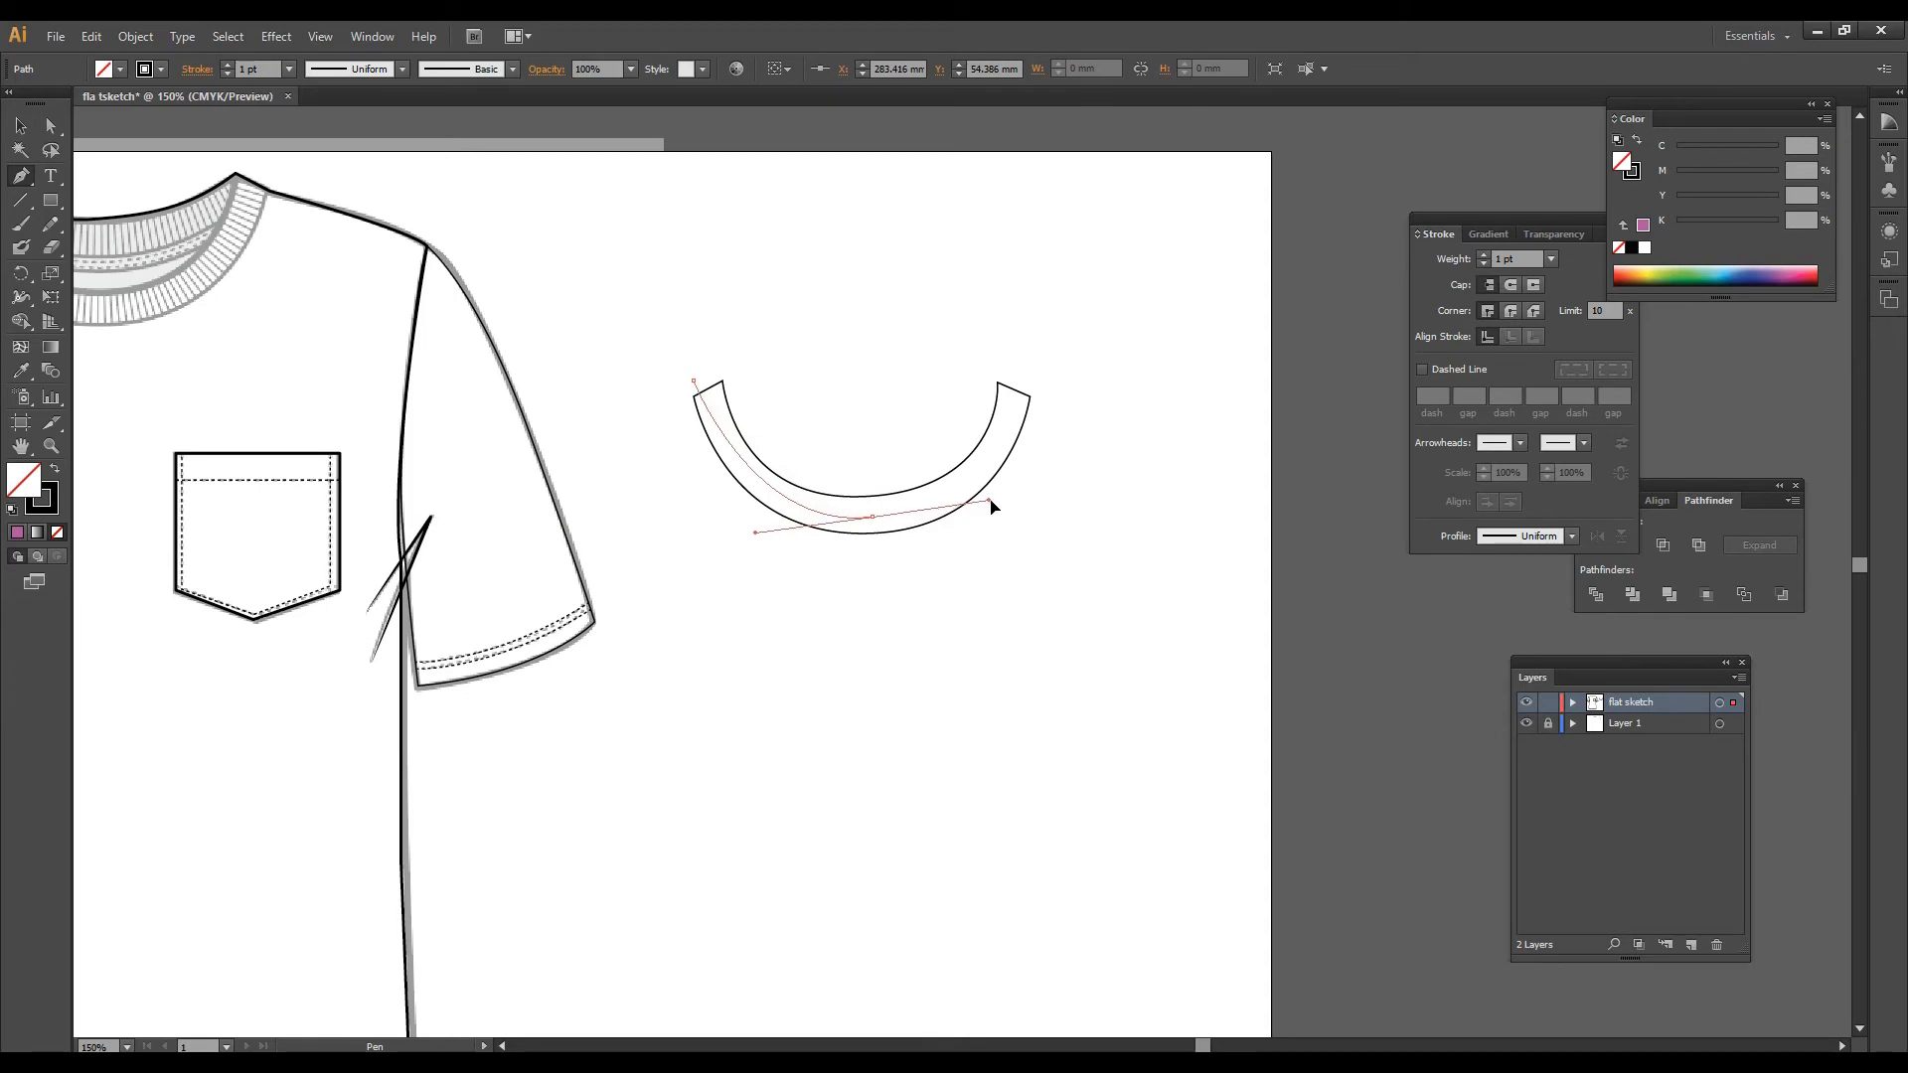
click(1018, 381)
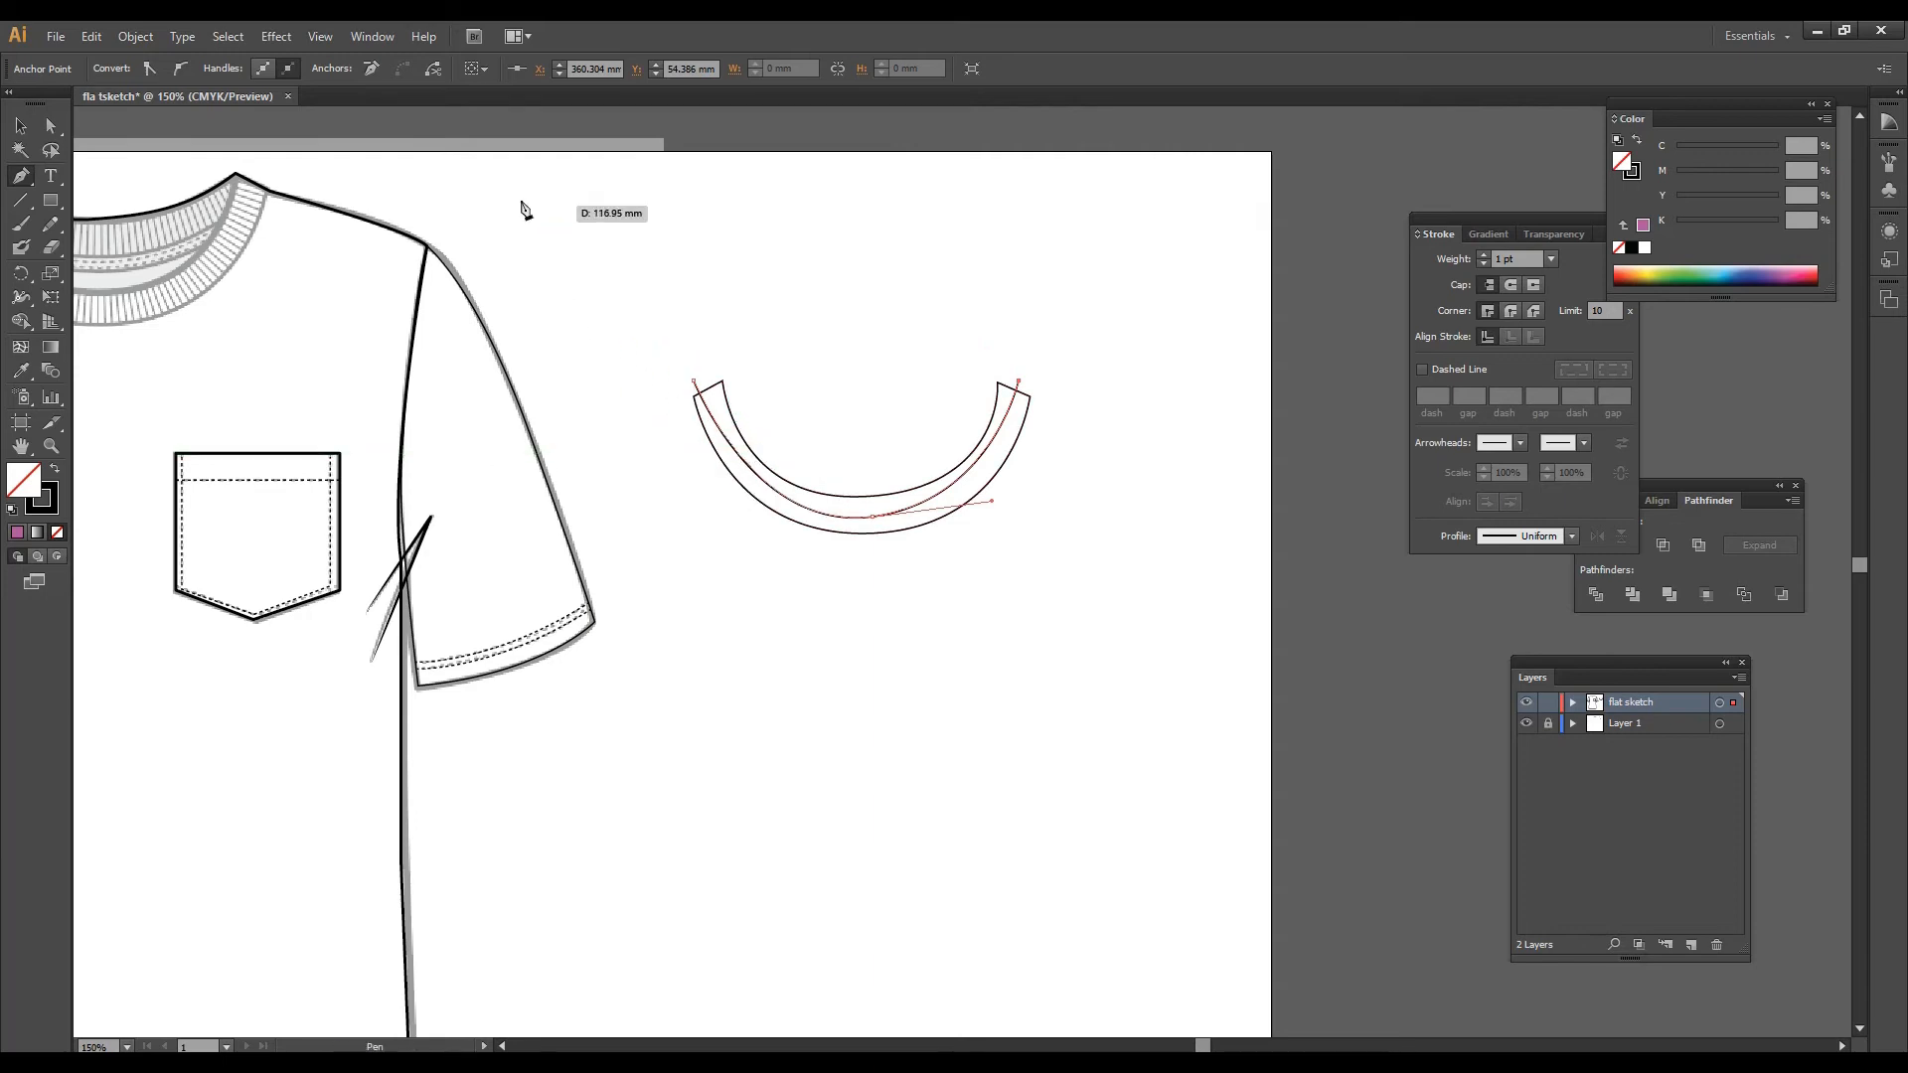
Step: Move the Stroke panel beside the artboard and make the collar band's centre path dashed with a 2 pt dash and 2 pt gap
click(381, 33)
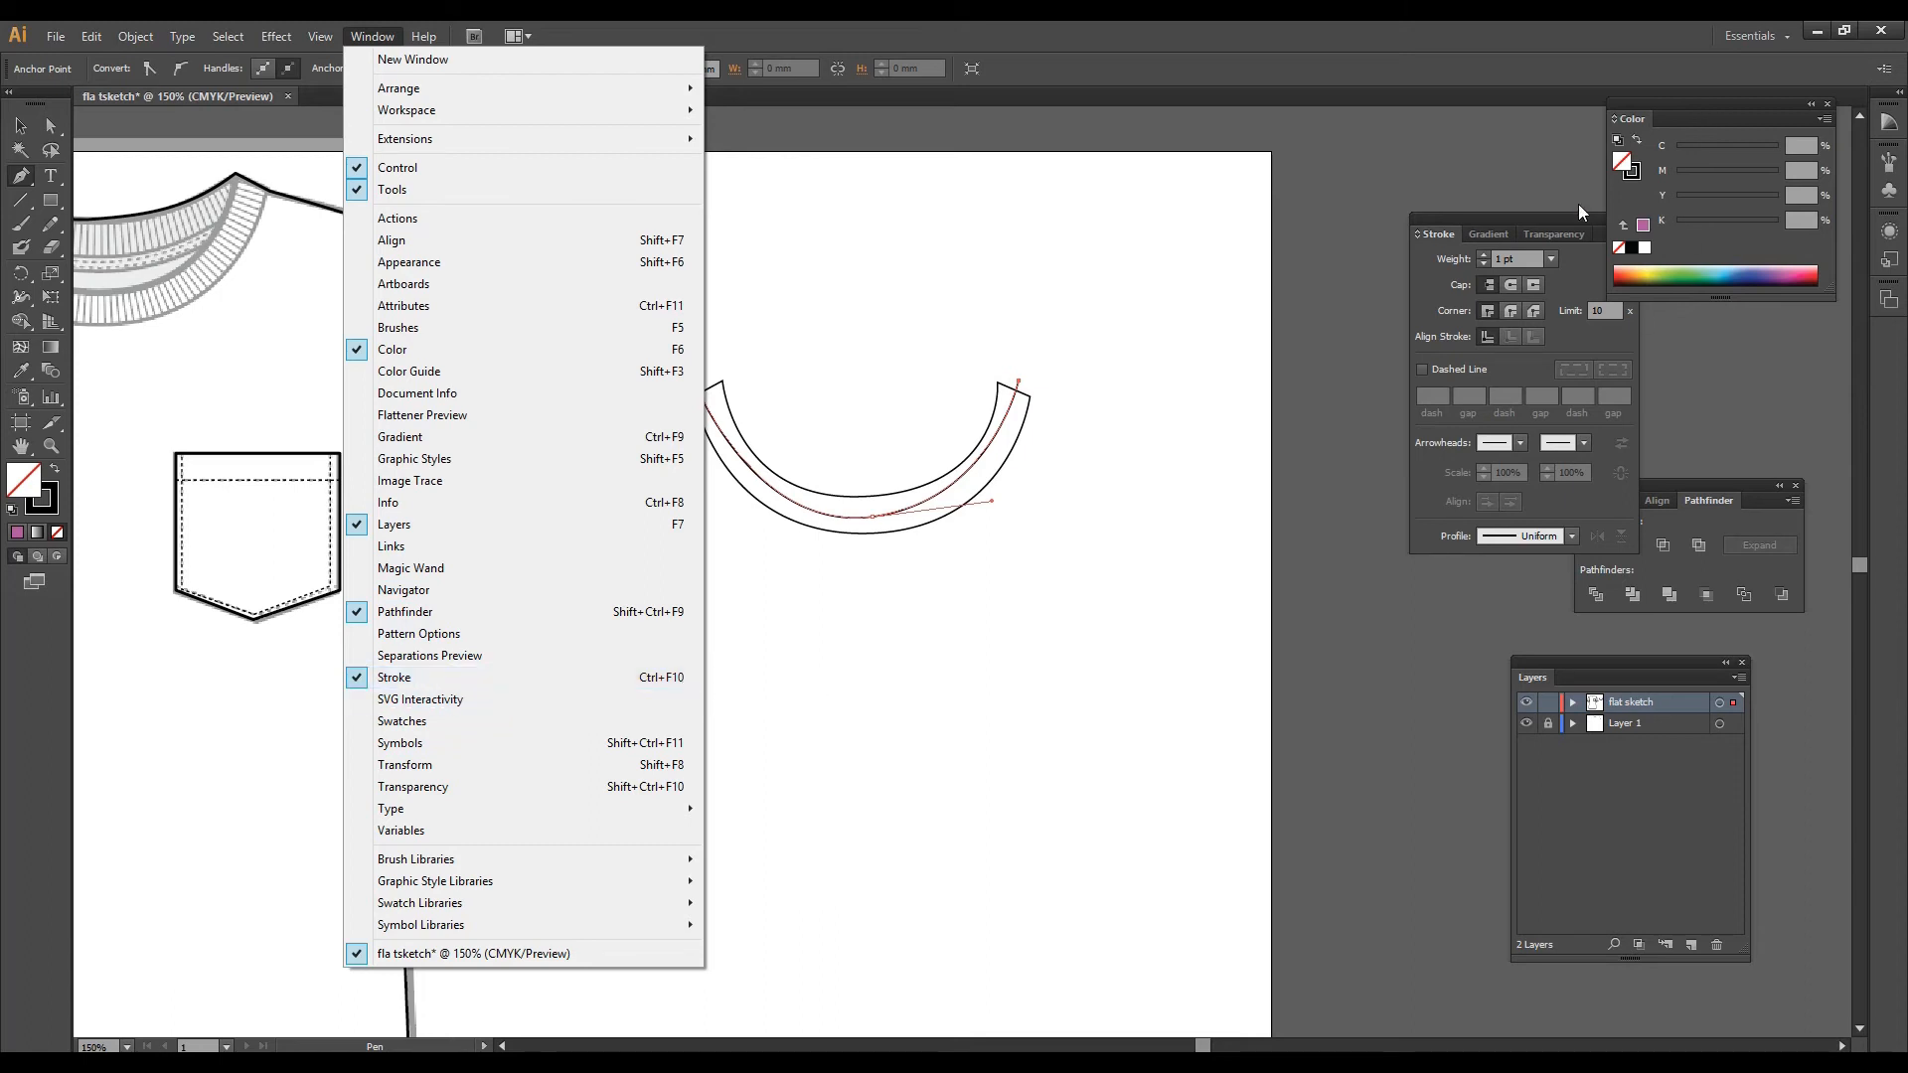
mouse_move(1524, 218)
mouse_down()
mouse_move(1389, 219)
mouse_move(1392, 164)
mouse_up()
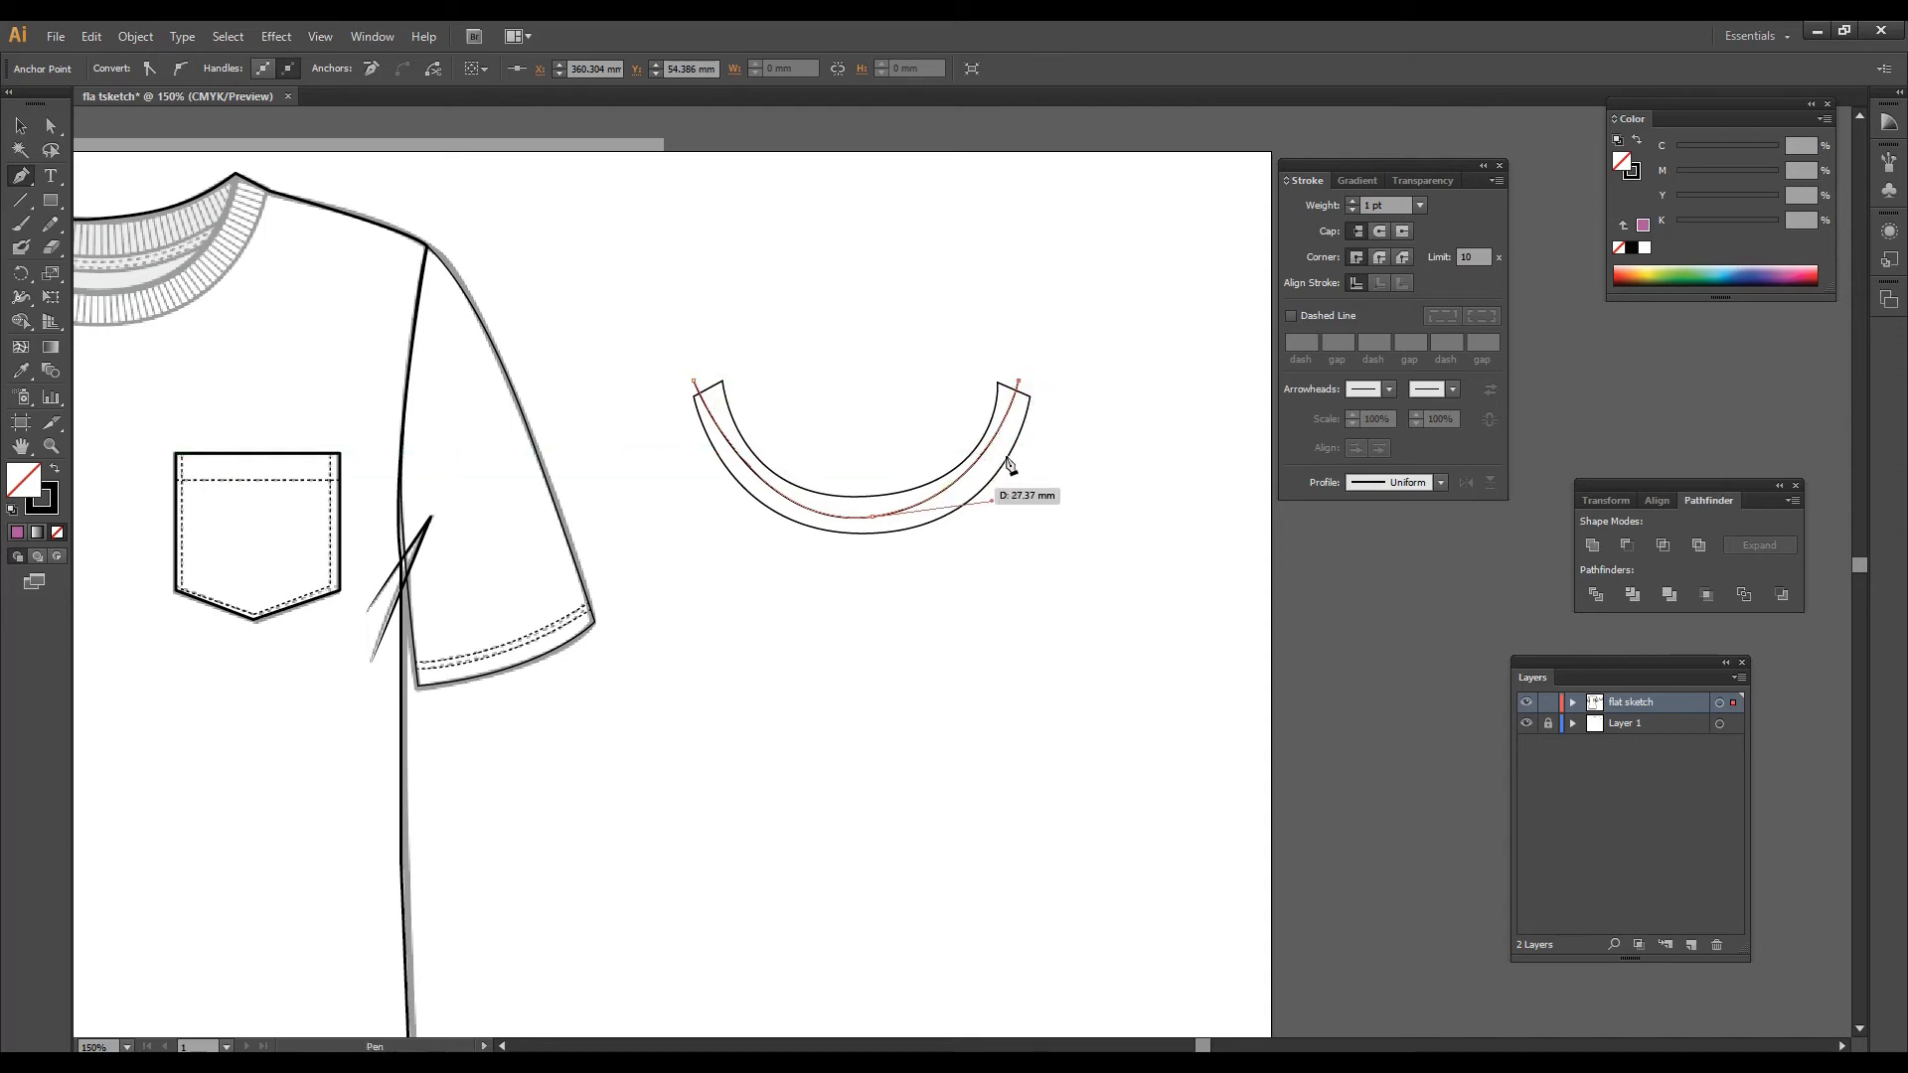
click(1290, 316)
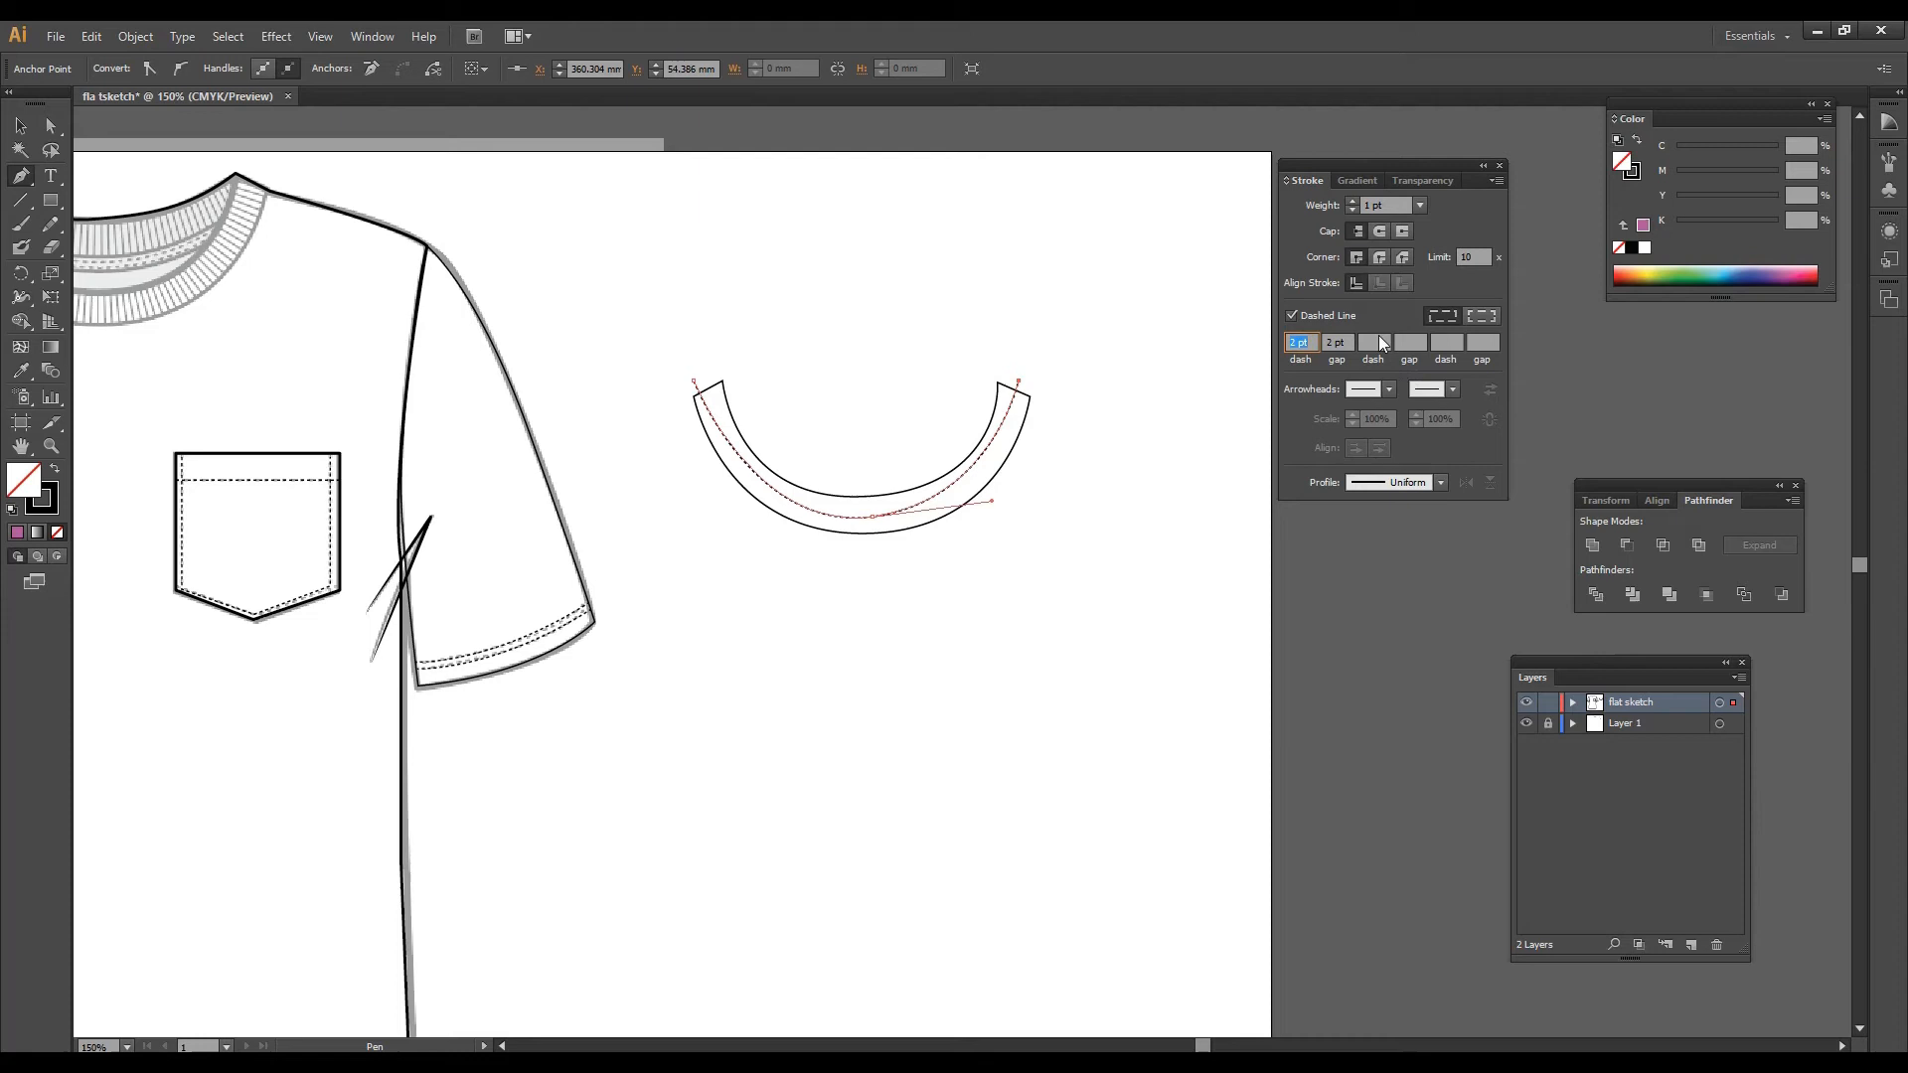
Step: Increase the dashed path's stroke weight, trying 25 pt and 30 pt, until the rib lines extend past both edges of the band
click(1421, 205)
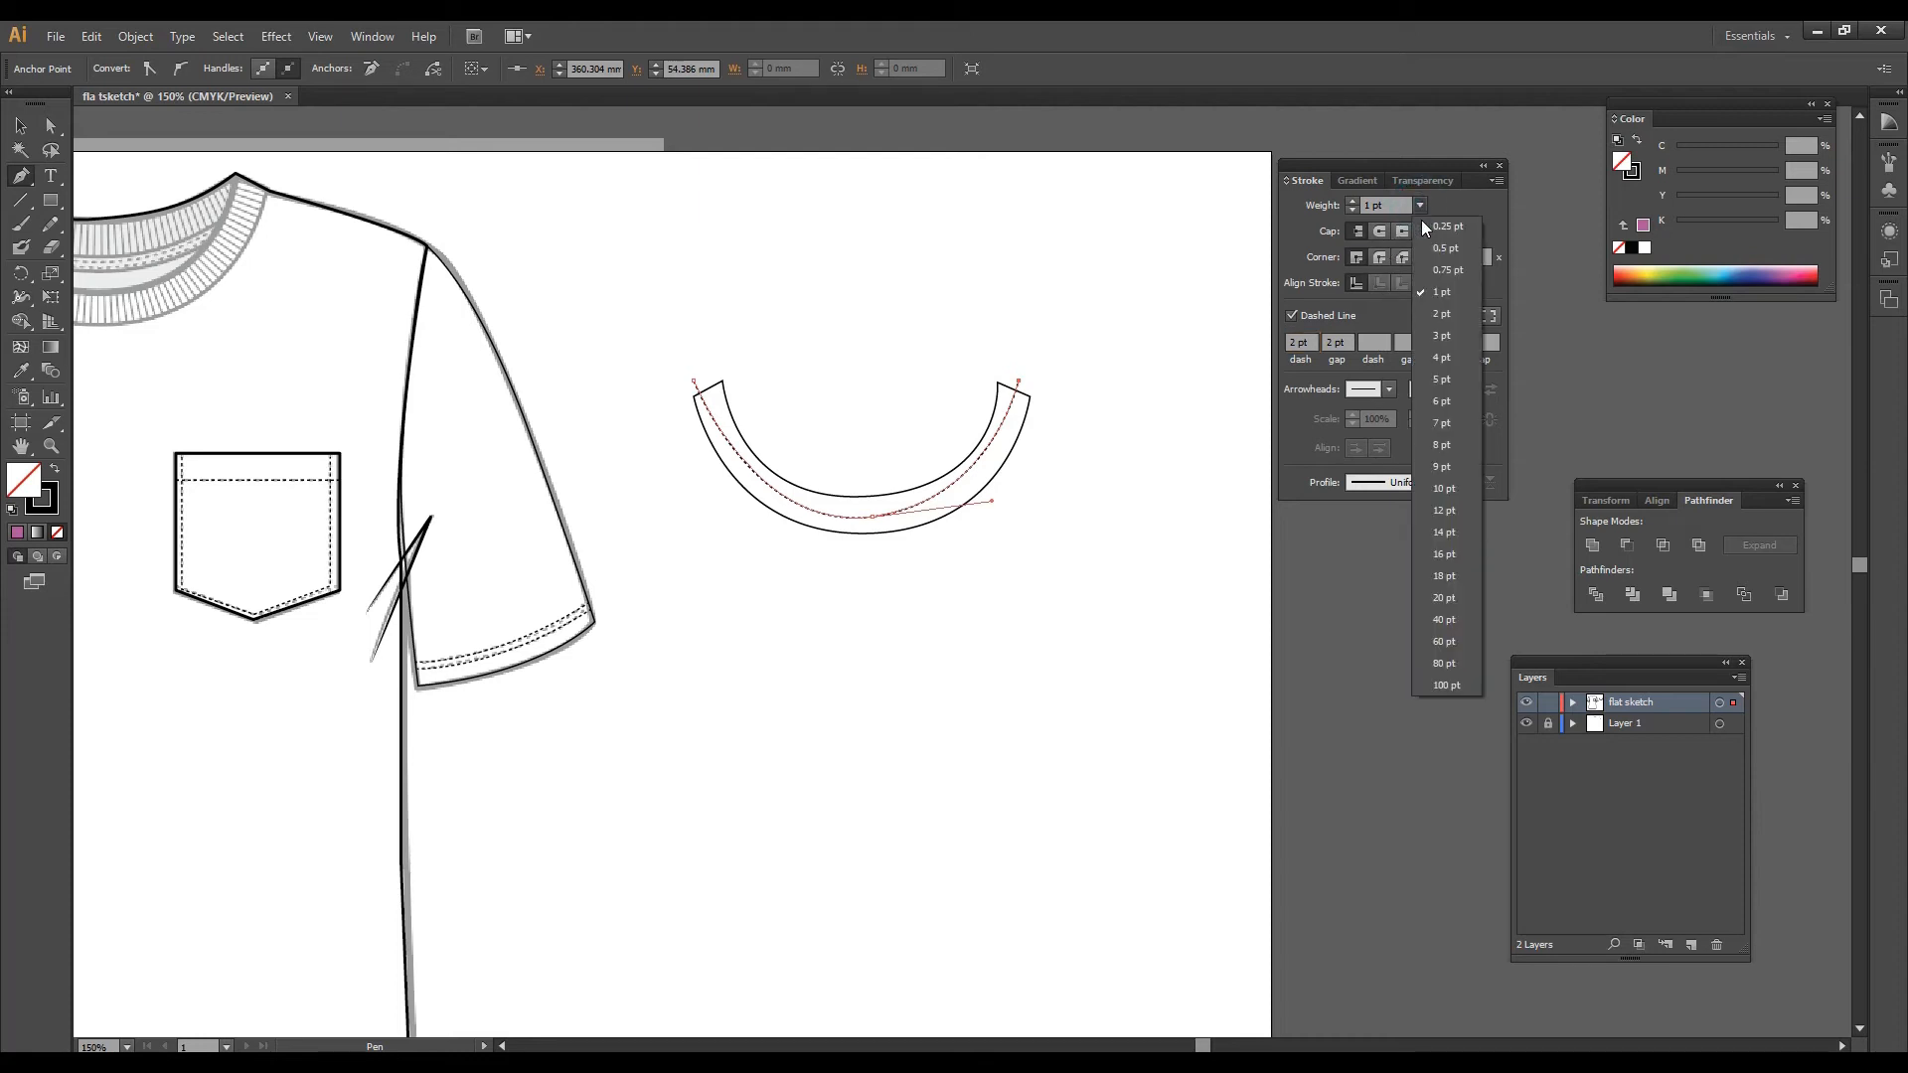
text(25)
key(Return)
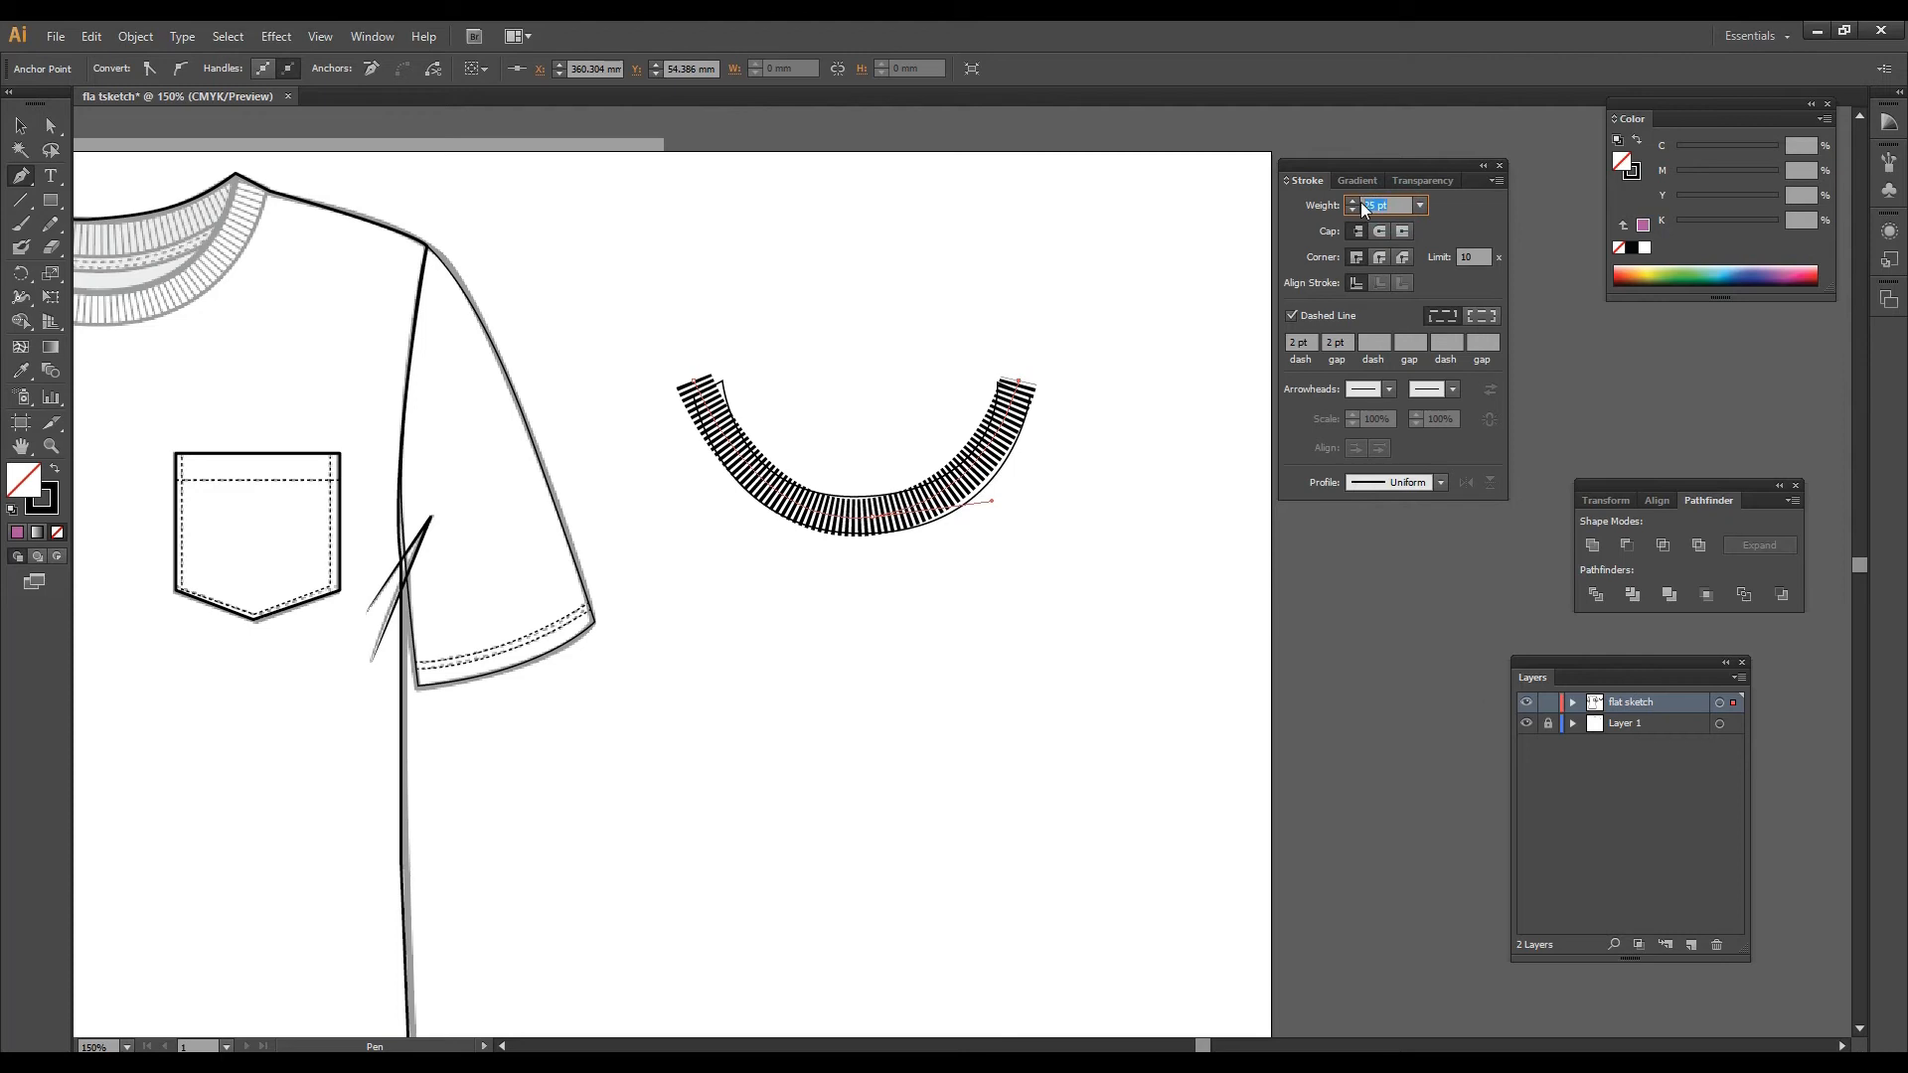
text(30)
key(Return)
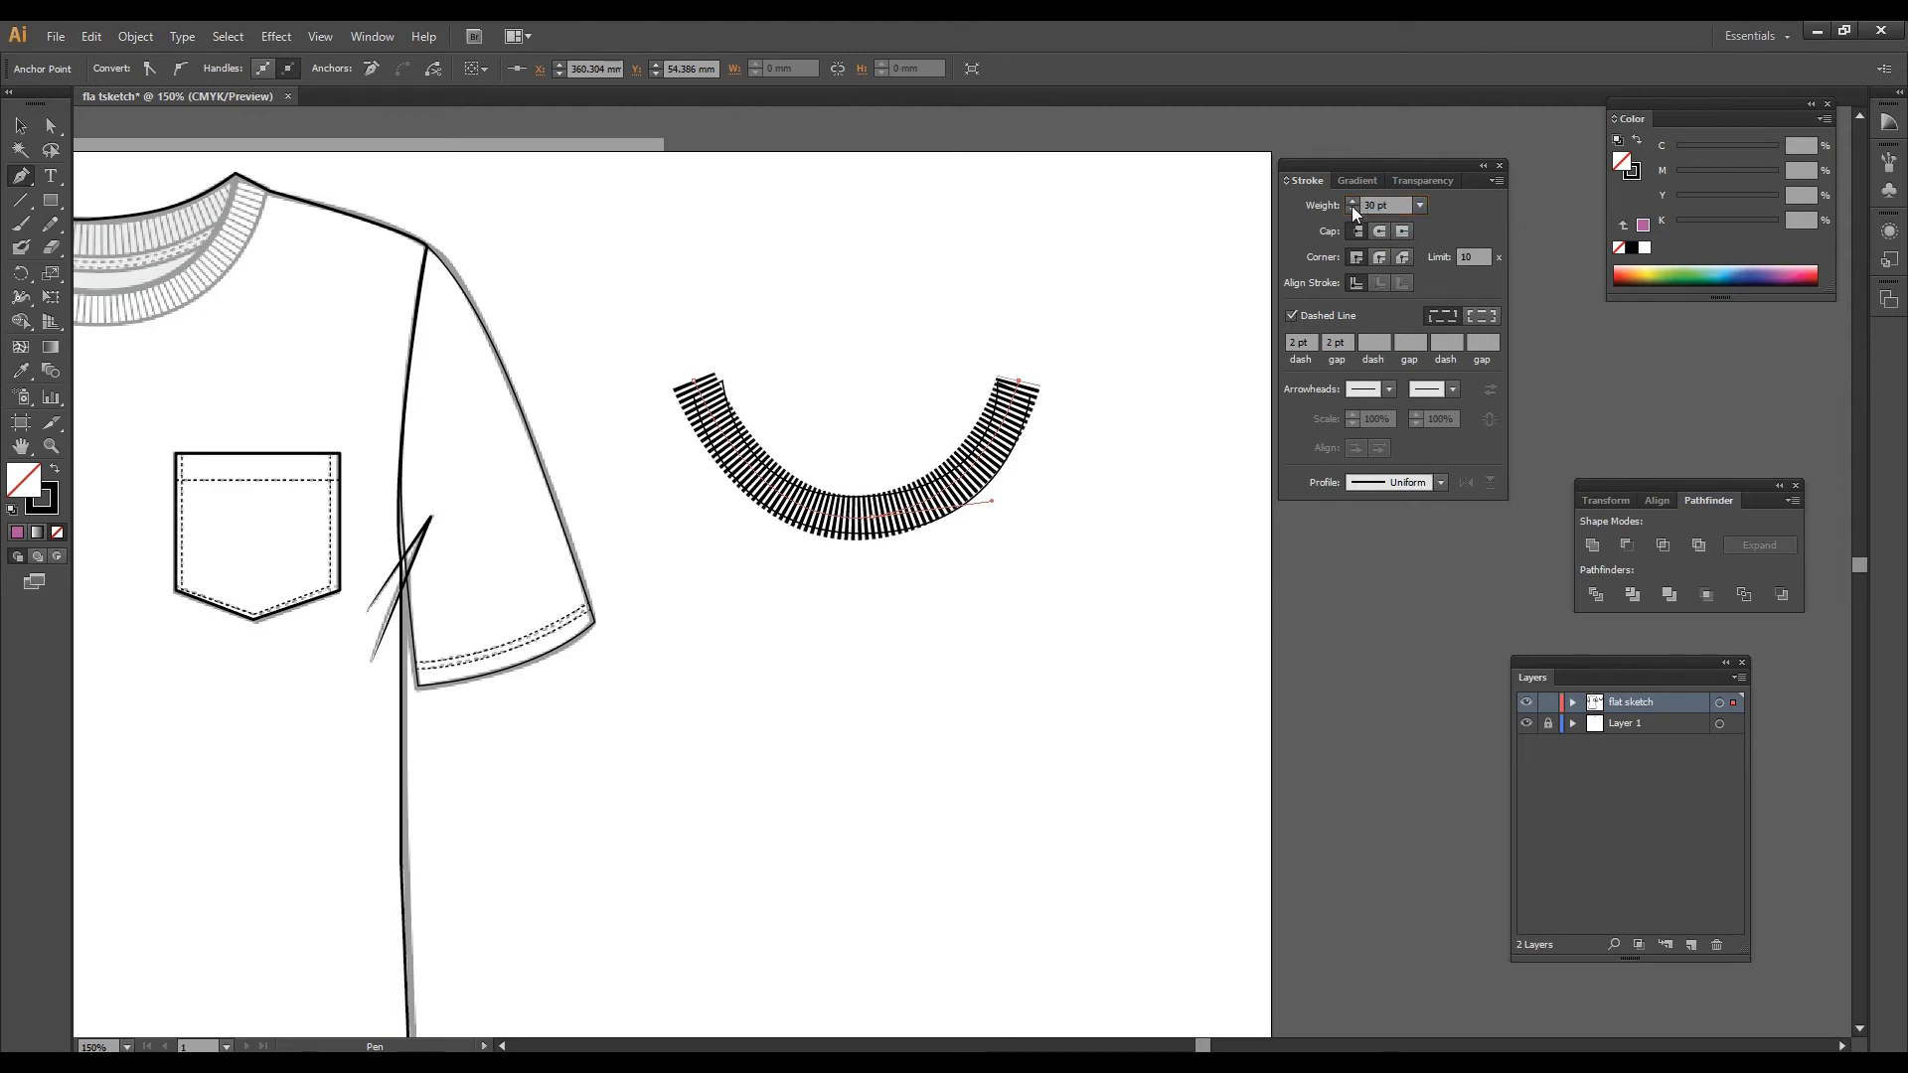
click(1419, 206)
click(1399, 205)
drag(1400, 205, 1370, 206)
key(Return)
Step: Select the front collar band outline and bring it to the front of the dashed rib path
key(v)
click(1014, 397)
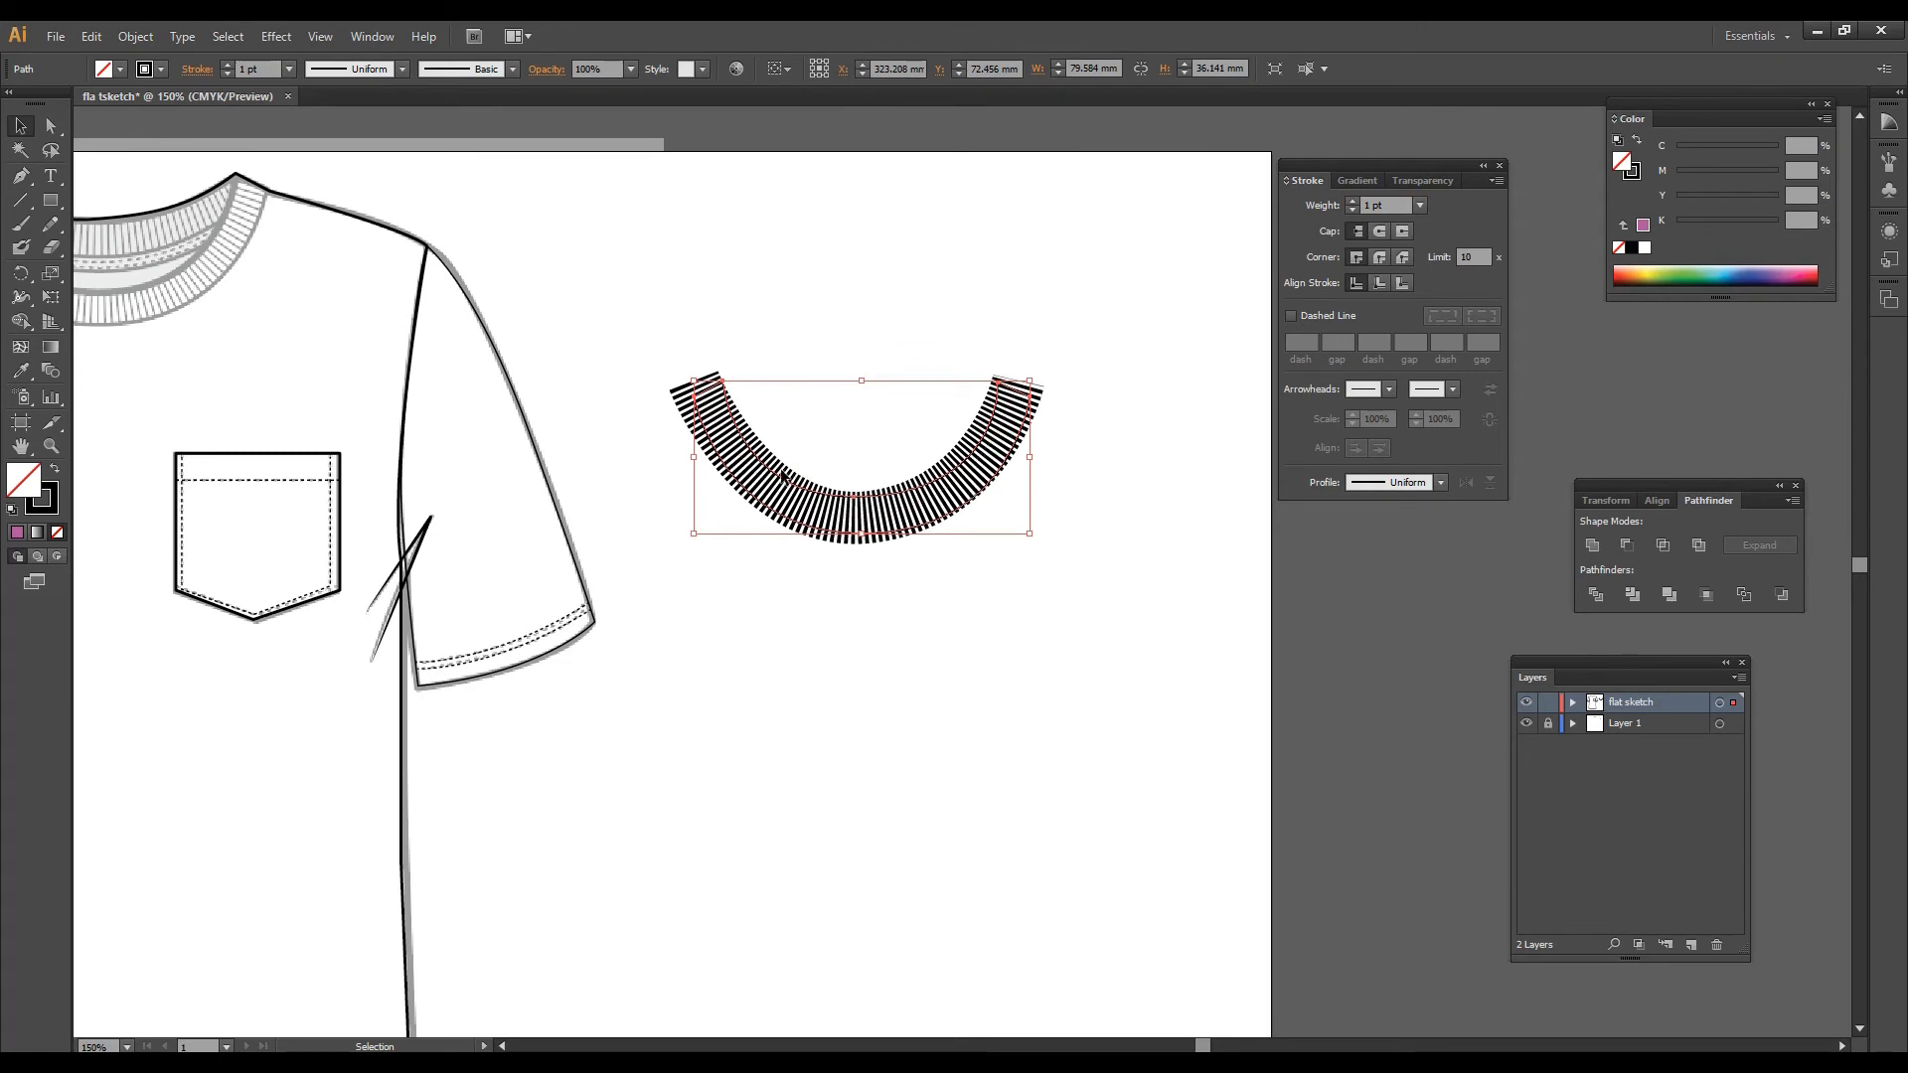
right_click(1007, 388)
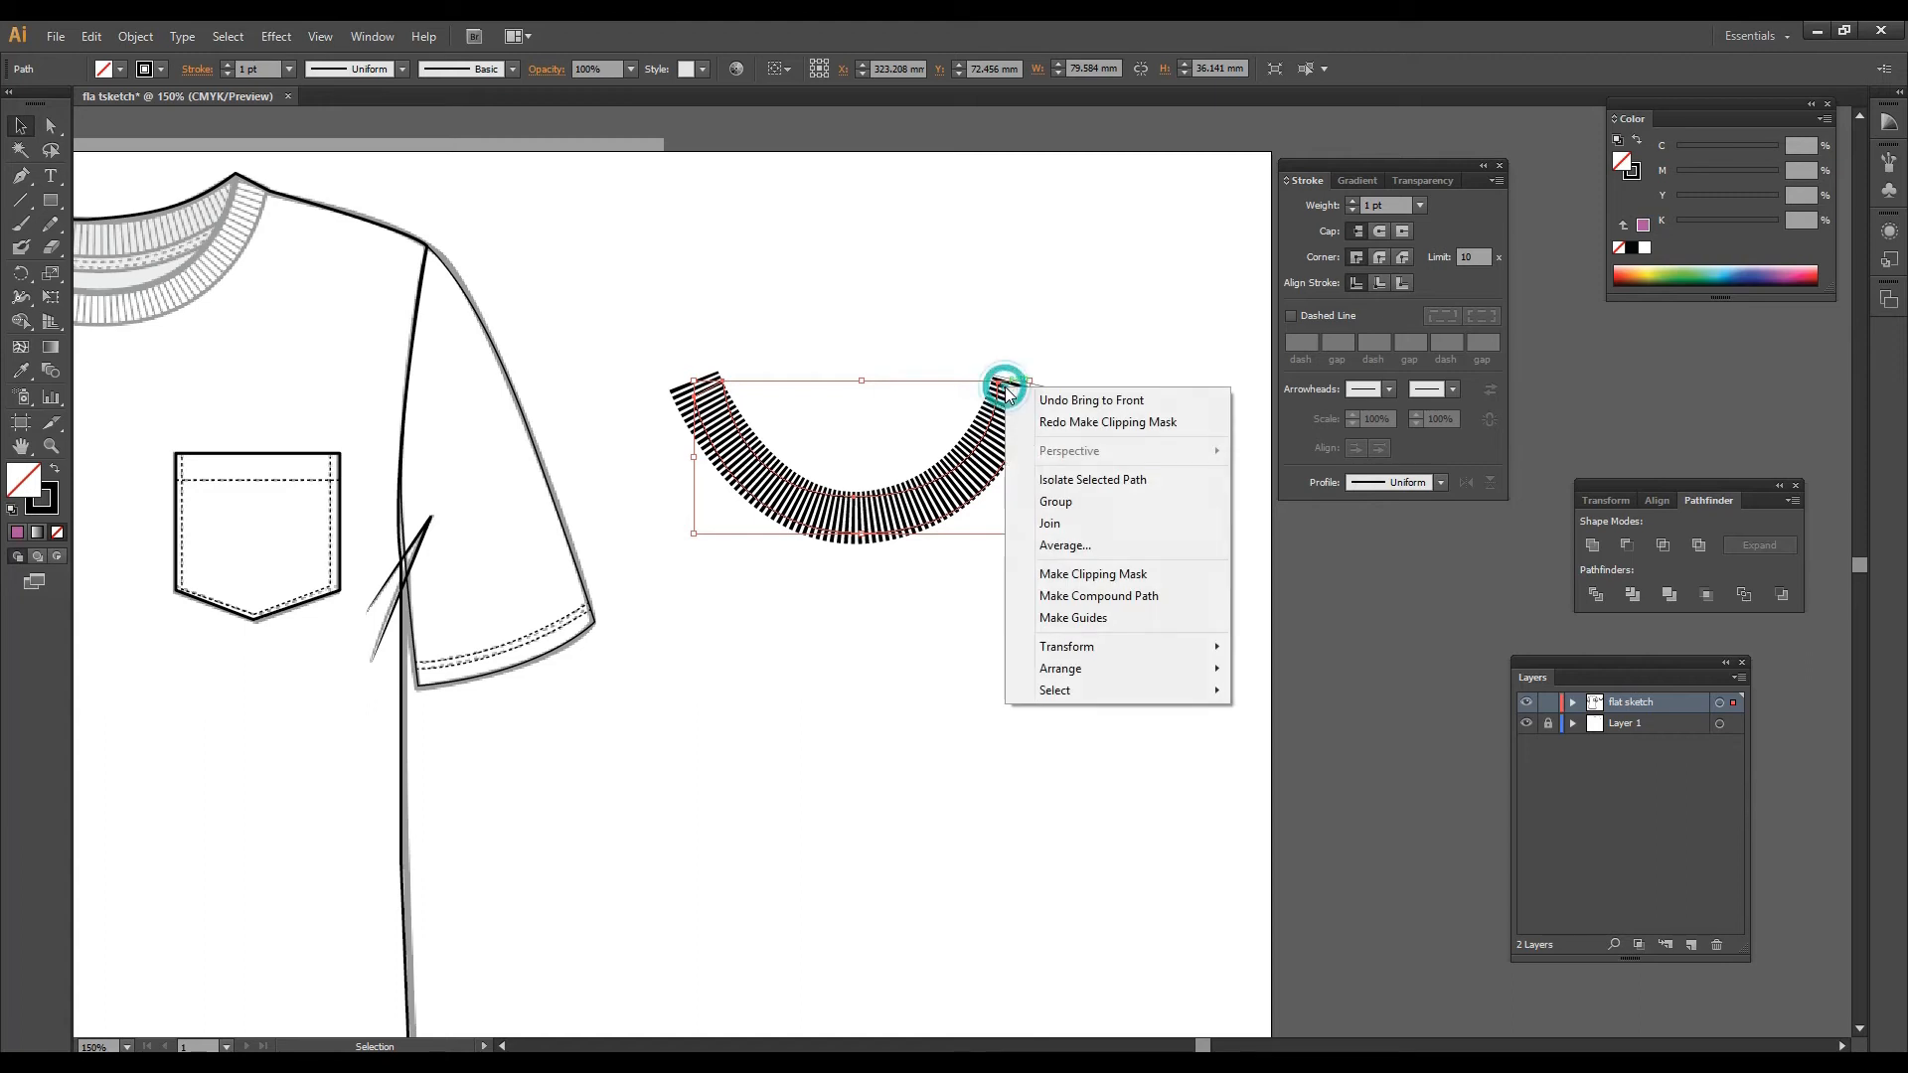
mouse_move(1098, 660)
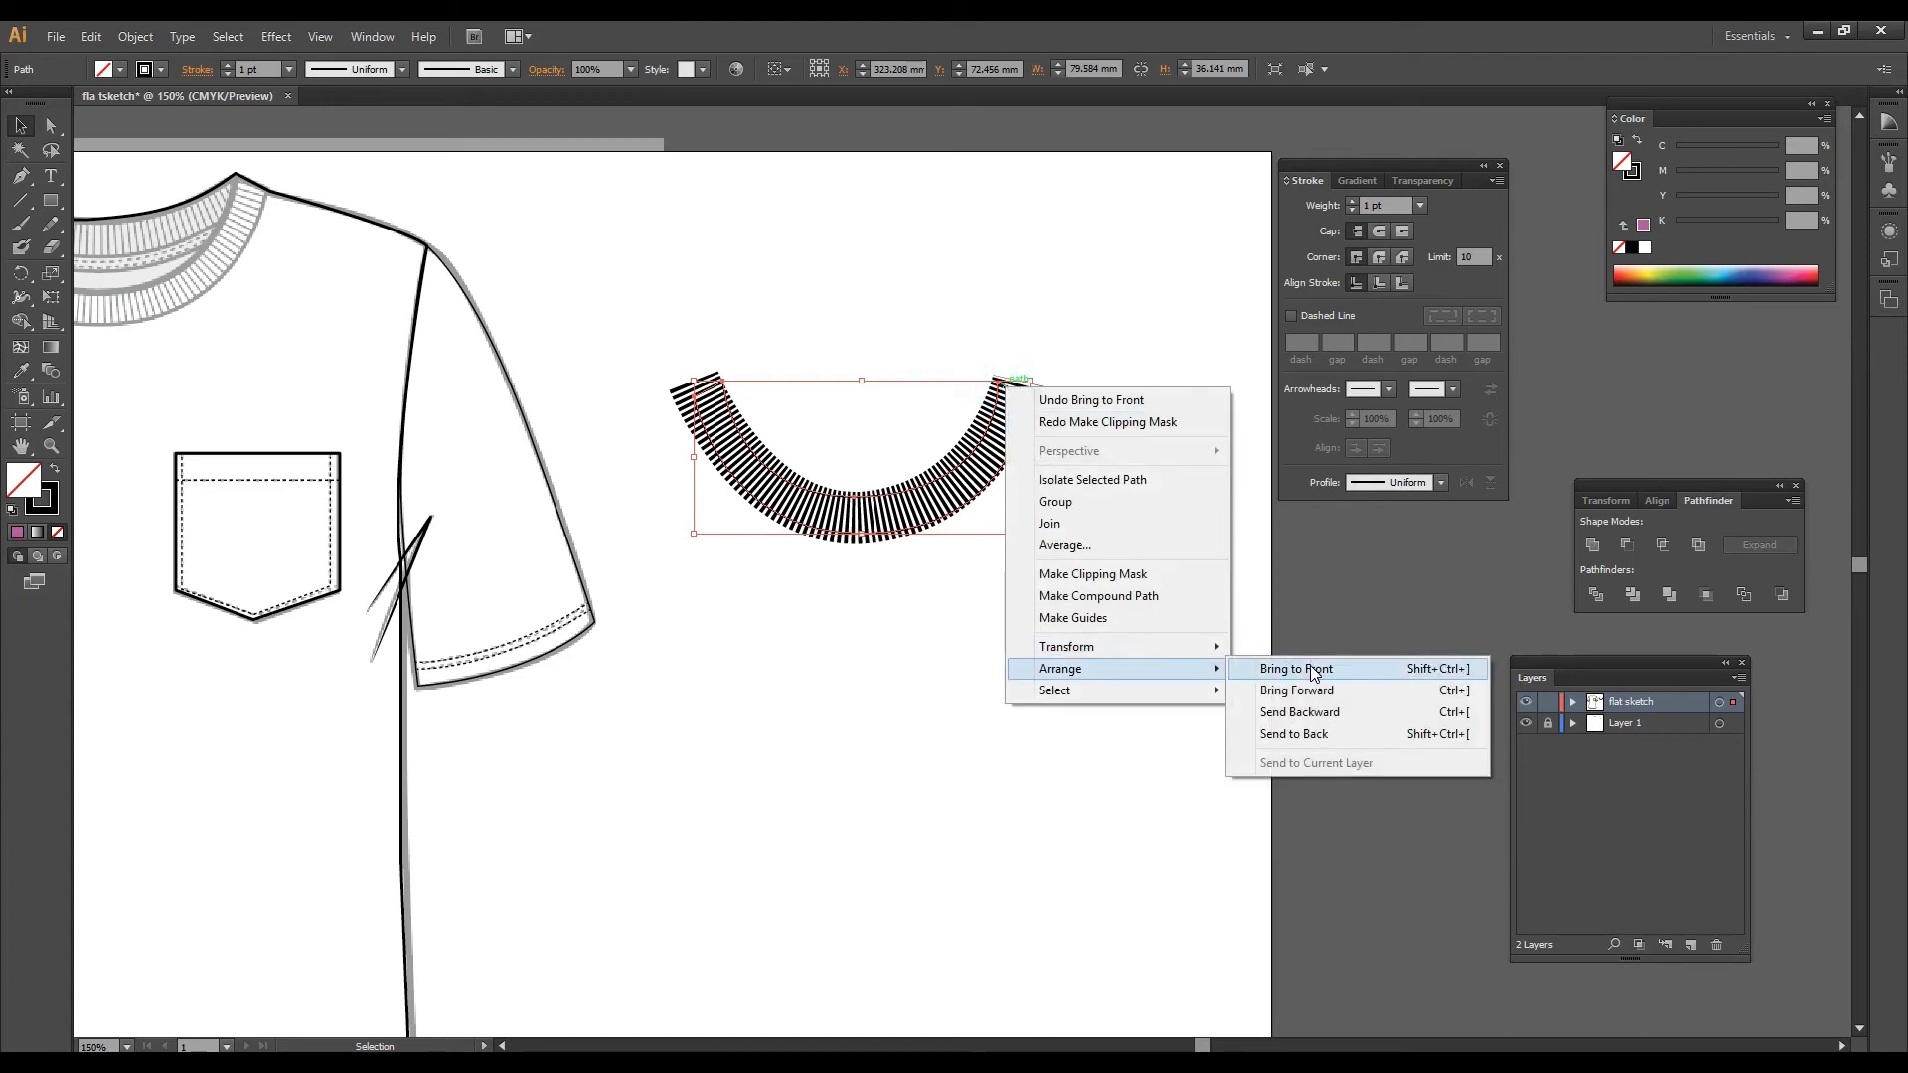
click(1313, 668)
Step: Select the band outline together with the rib path and make a clipping mask
click(1130, 438)
drag(1127, 587, 855, 306)
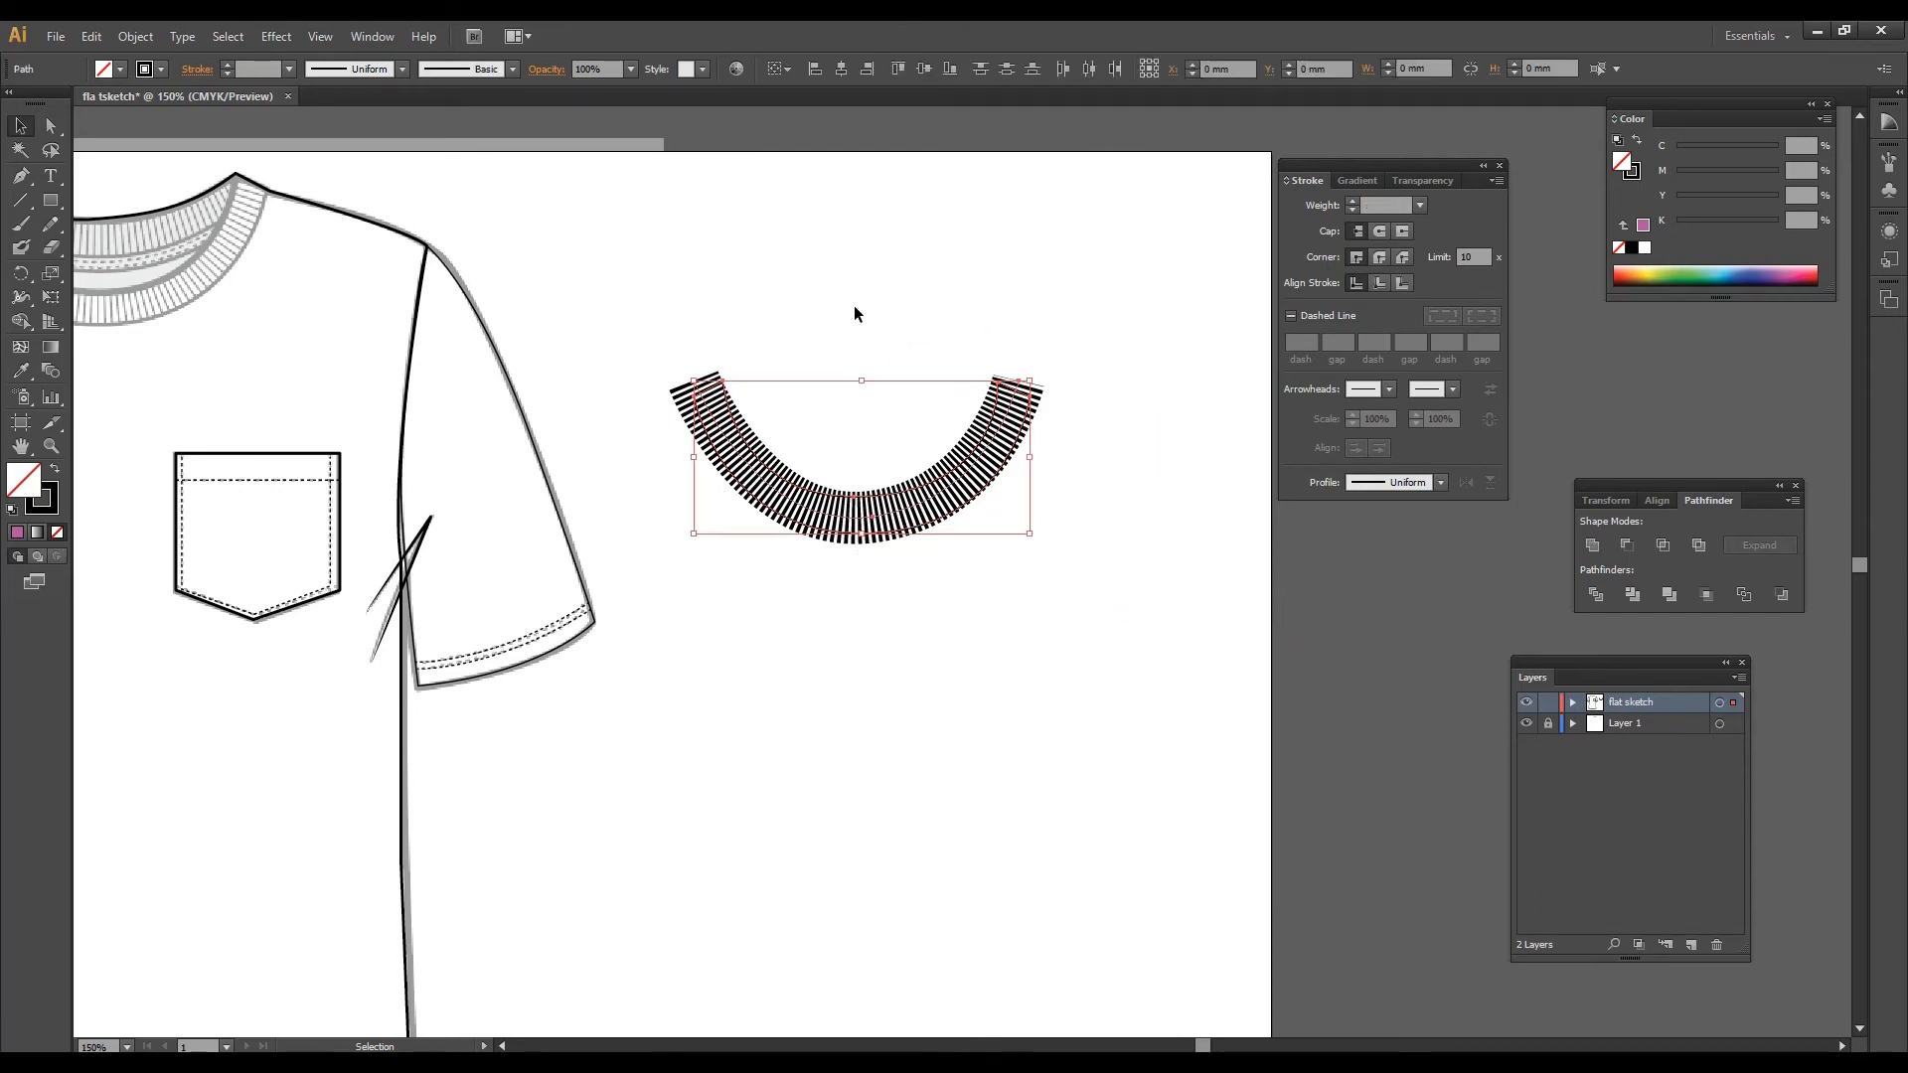
right_click(945, 494)
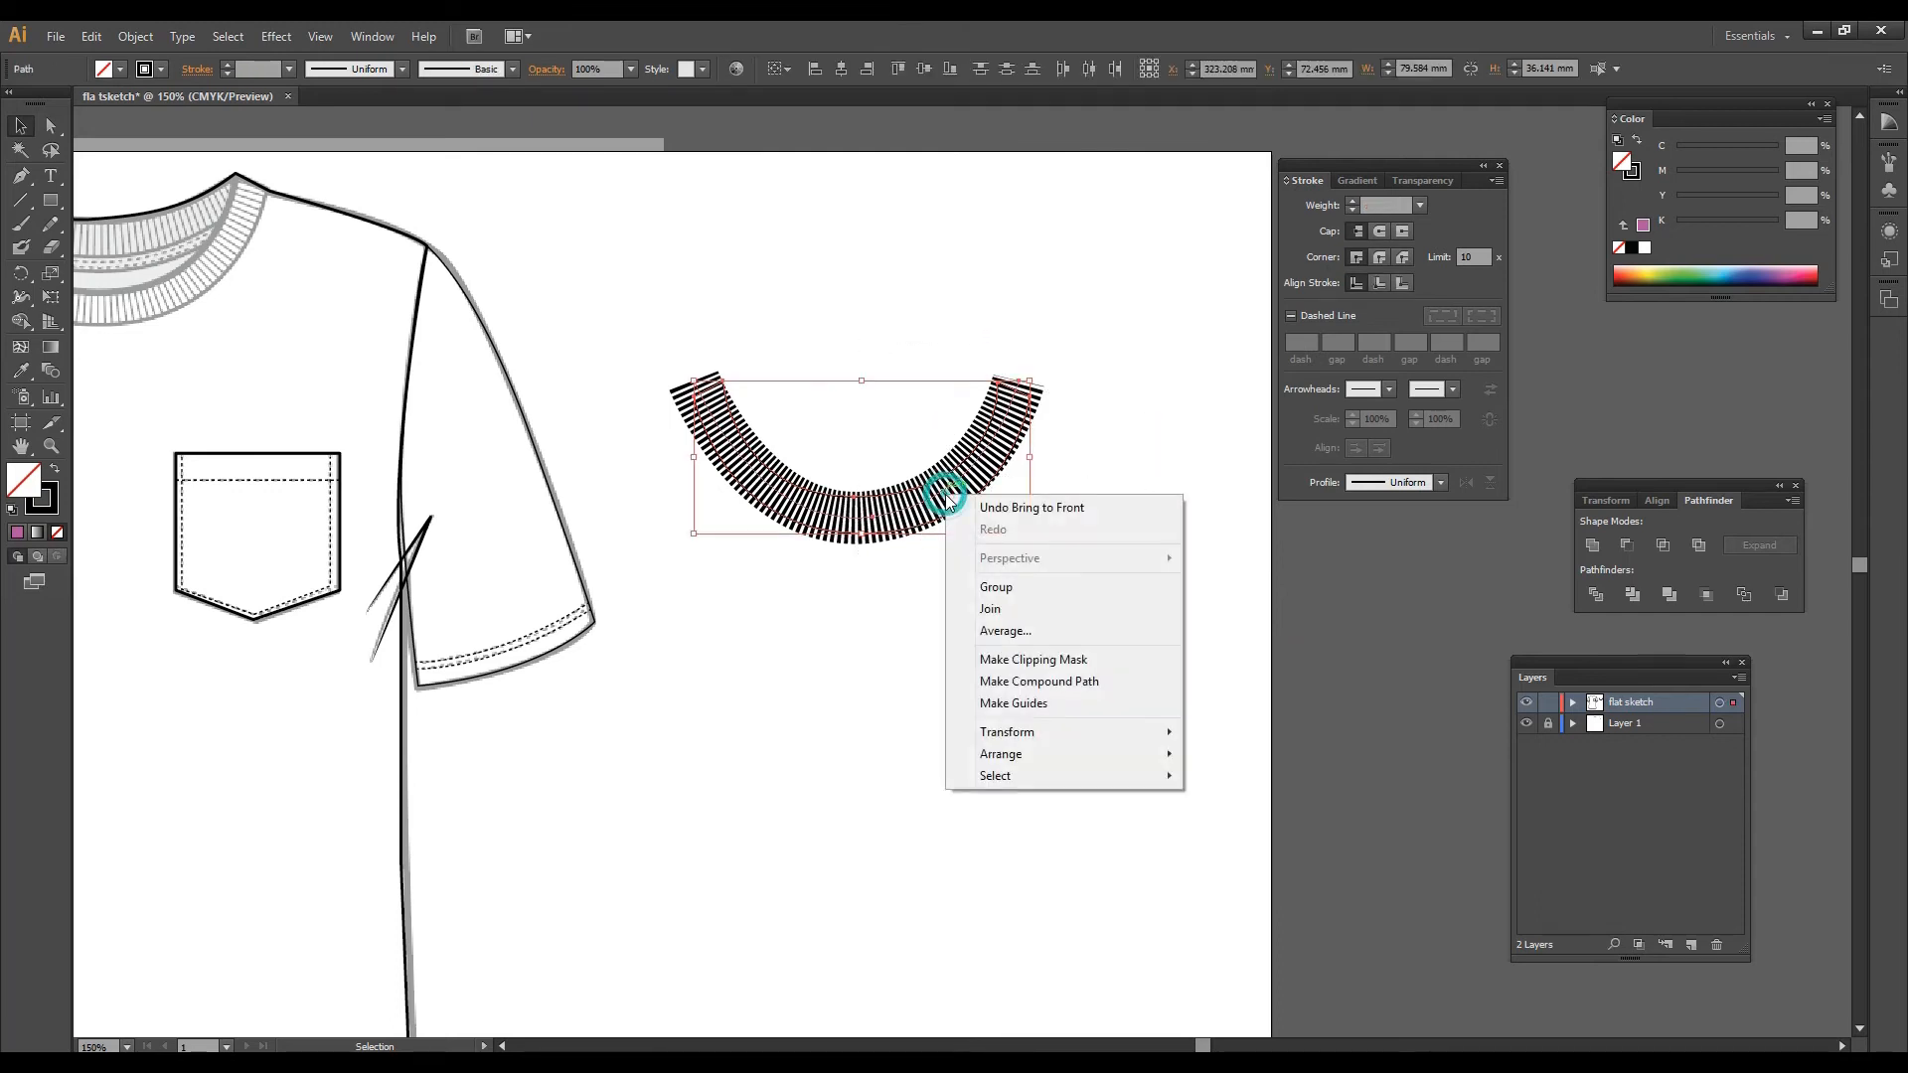
click(1032, 662)
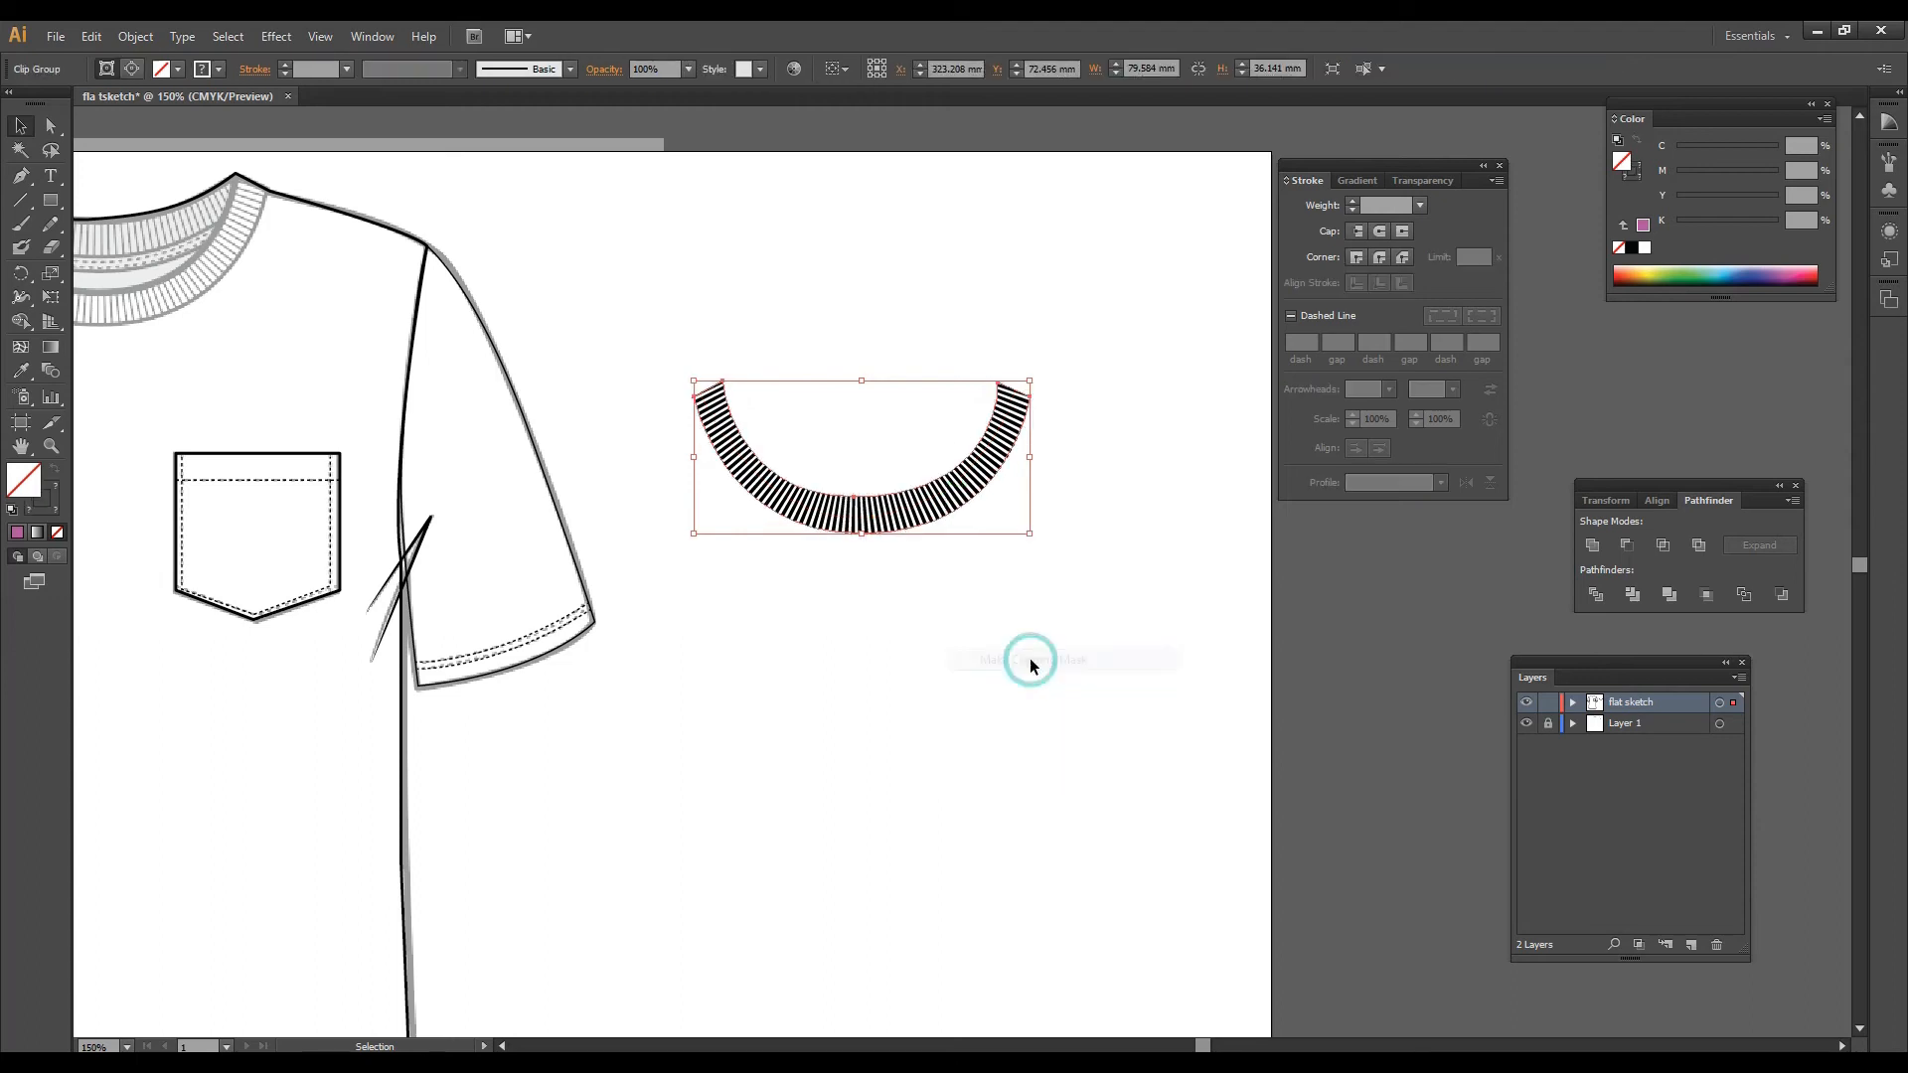
Step: Give the clipped collar group a near-black (050505) 2 pt stroke outline and deselect it
click(1097, 576)
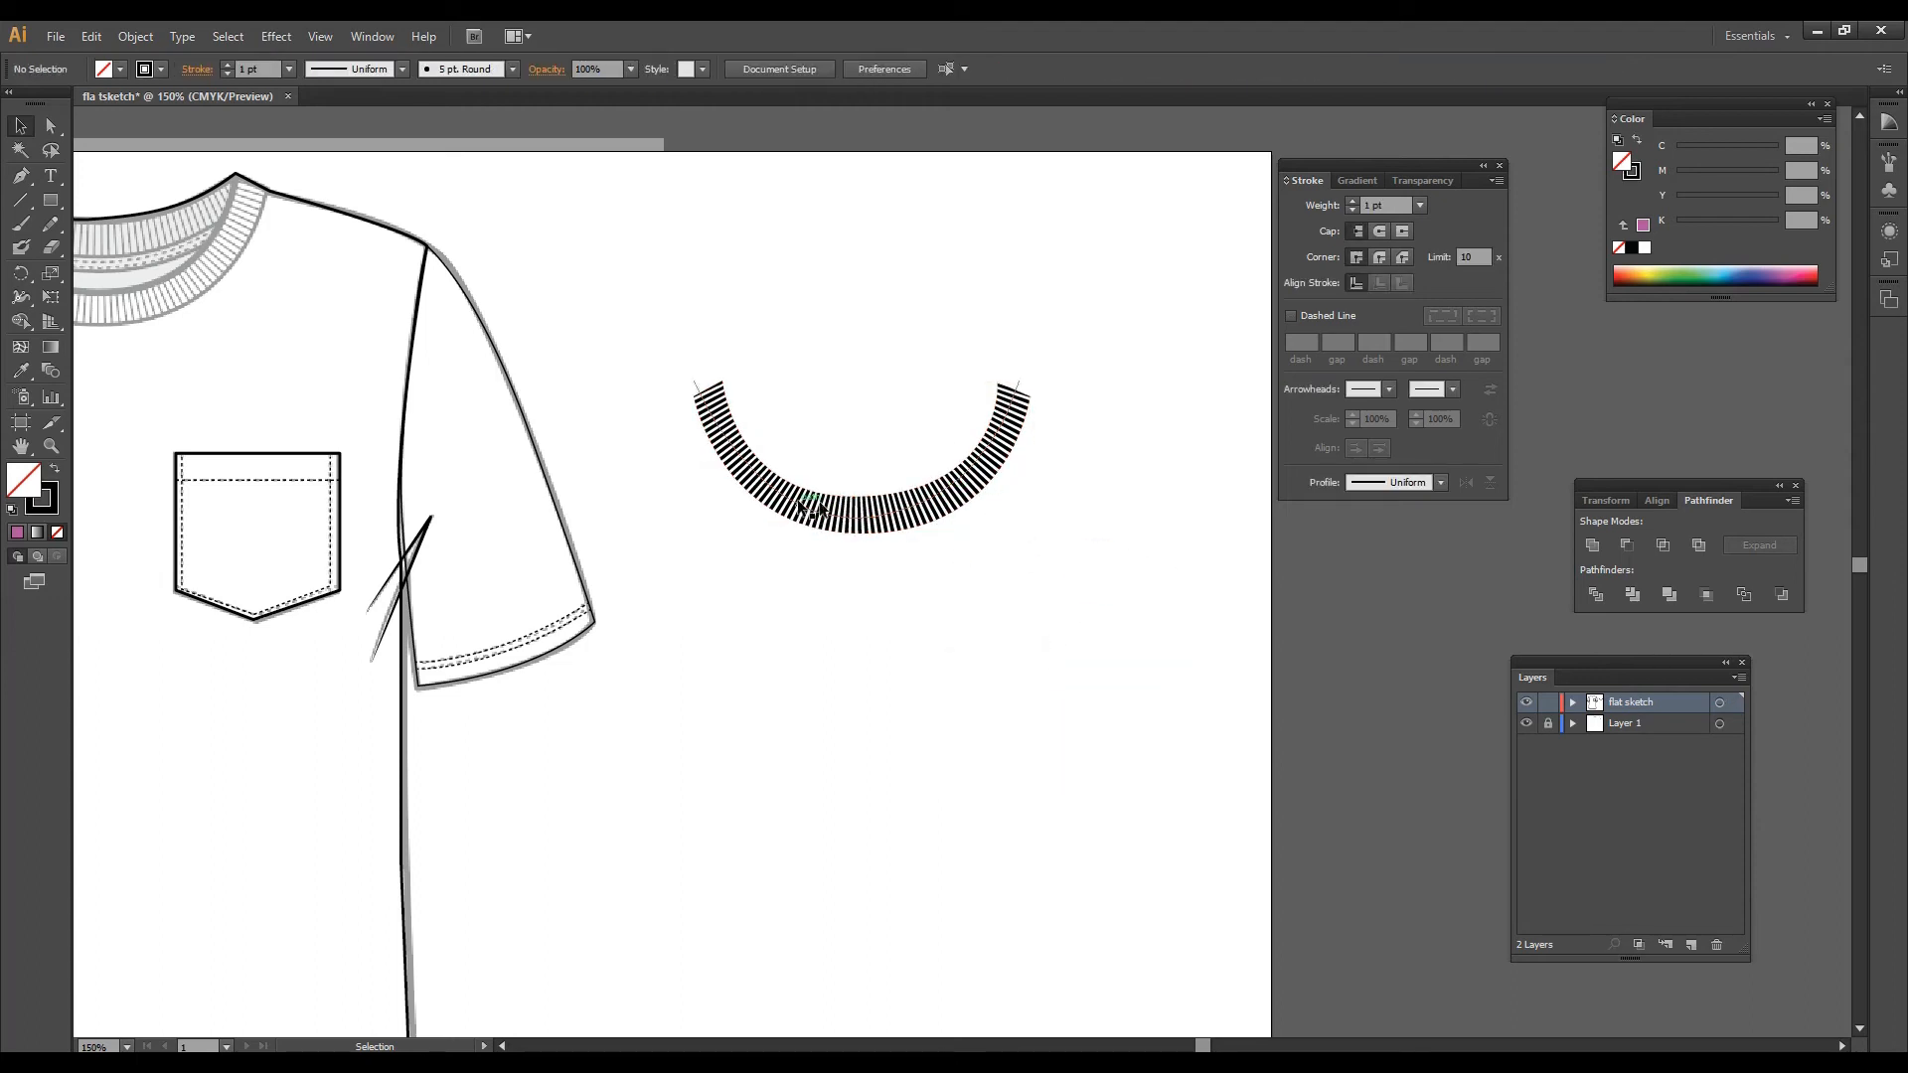
click(852, 525)
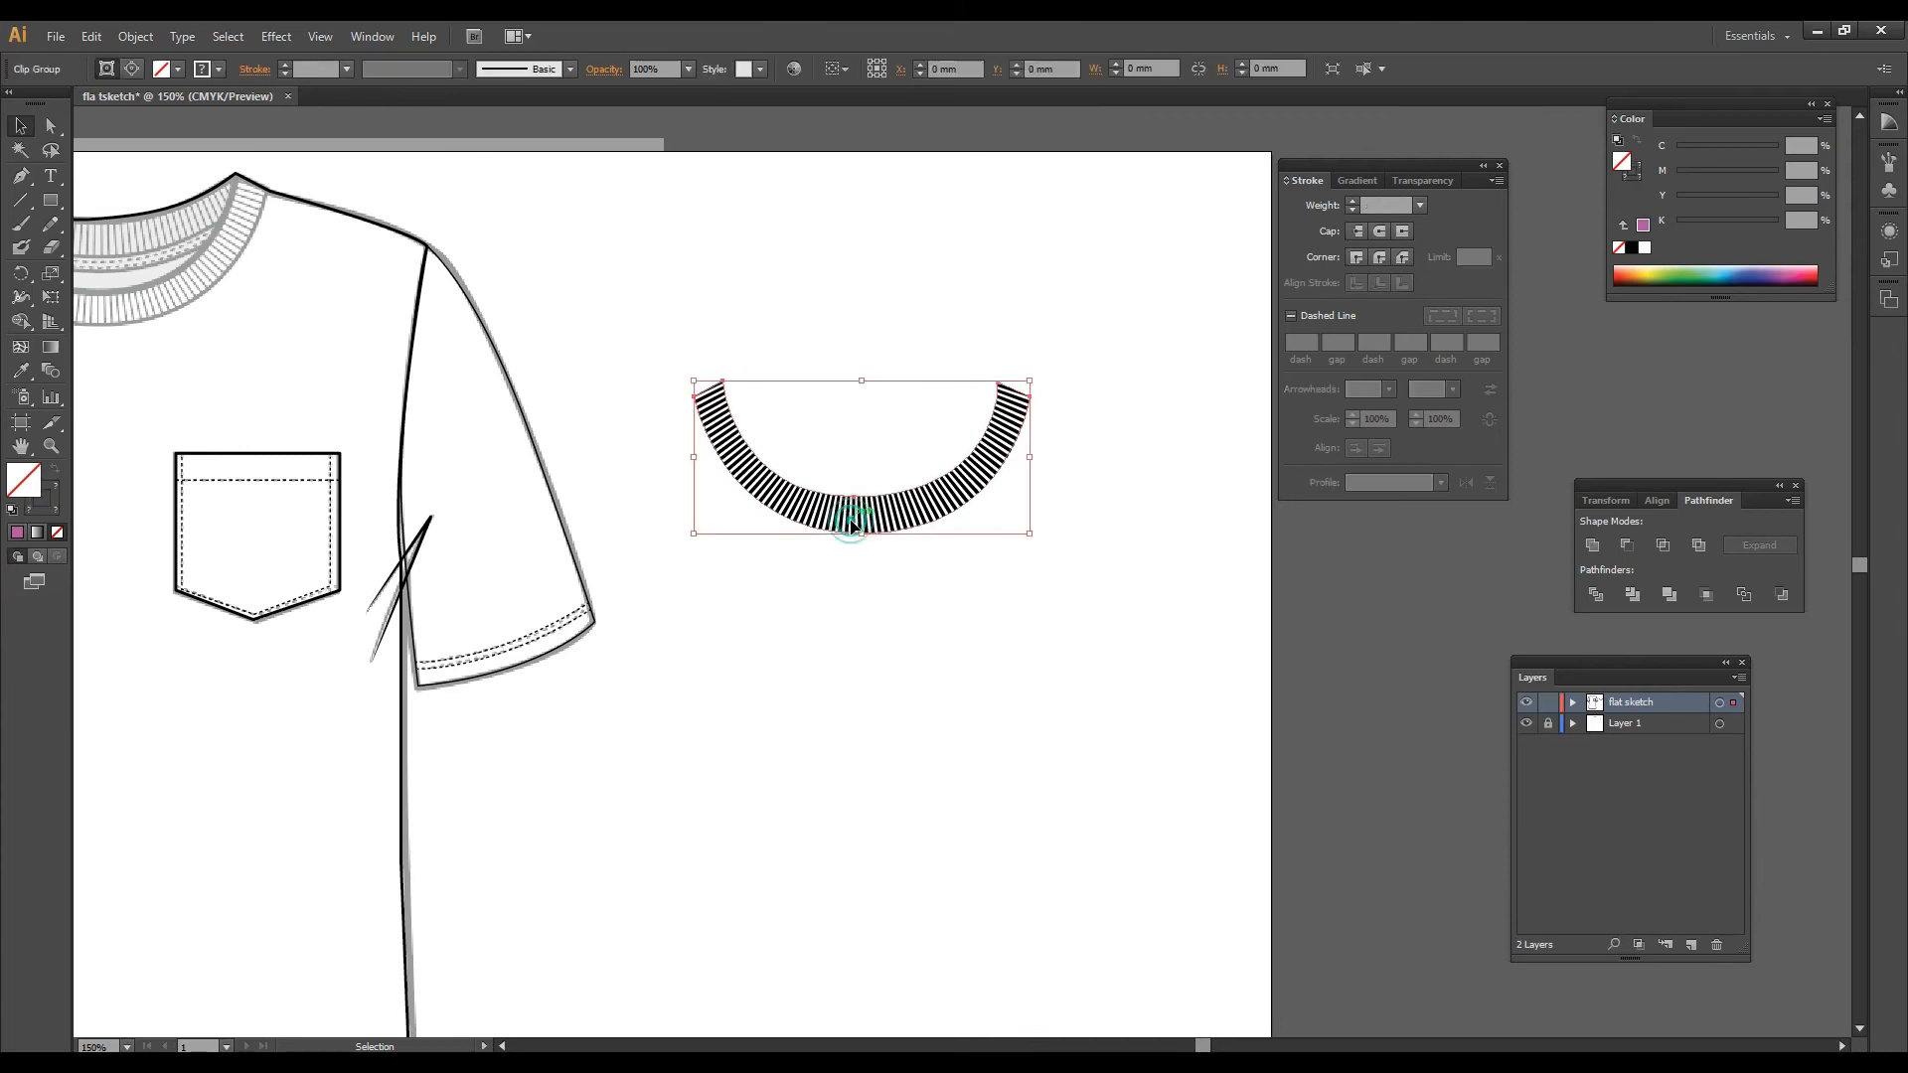
click(903, 415)
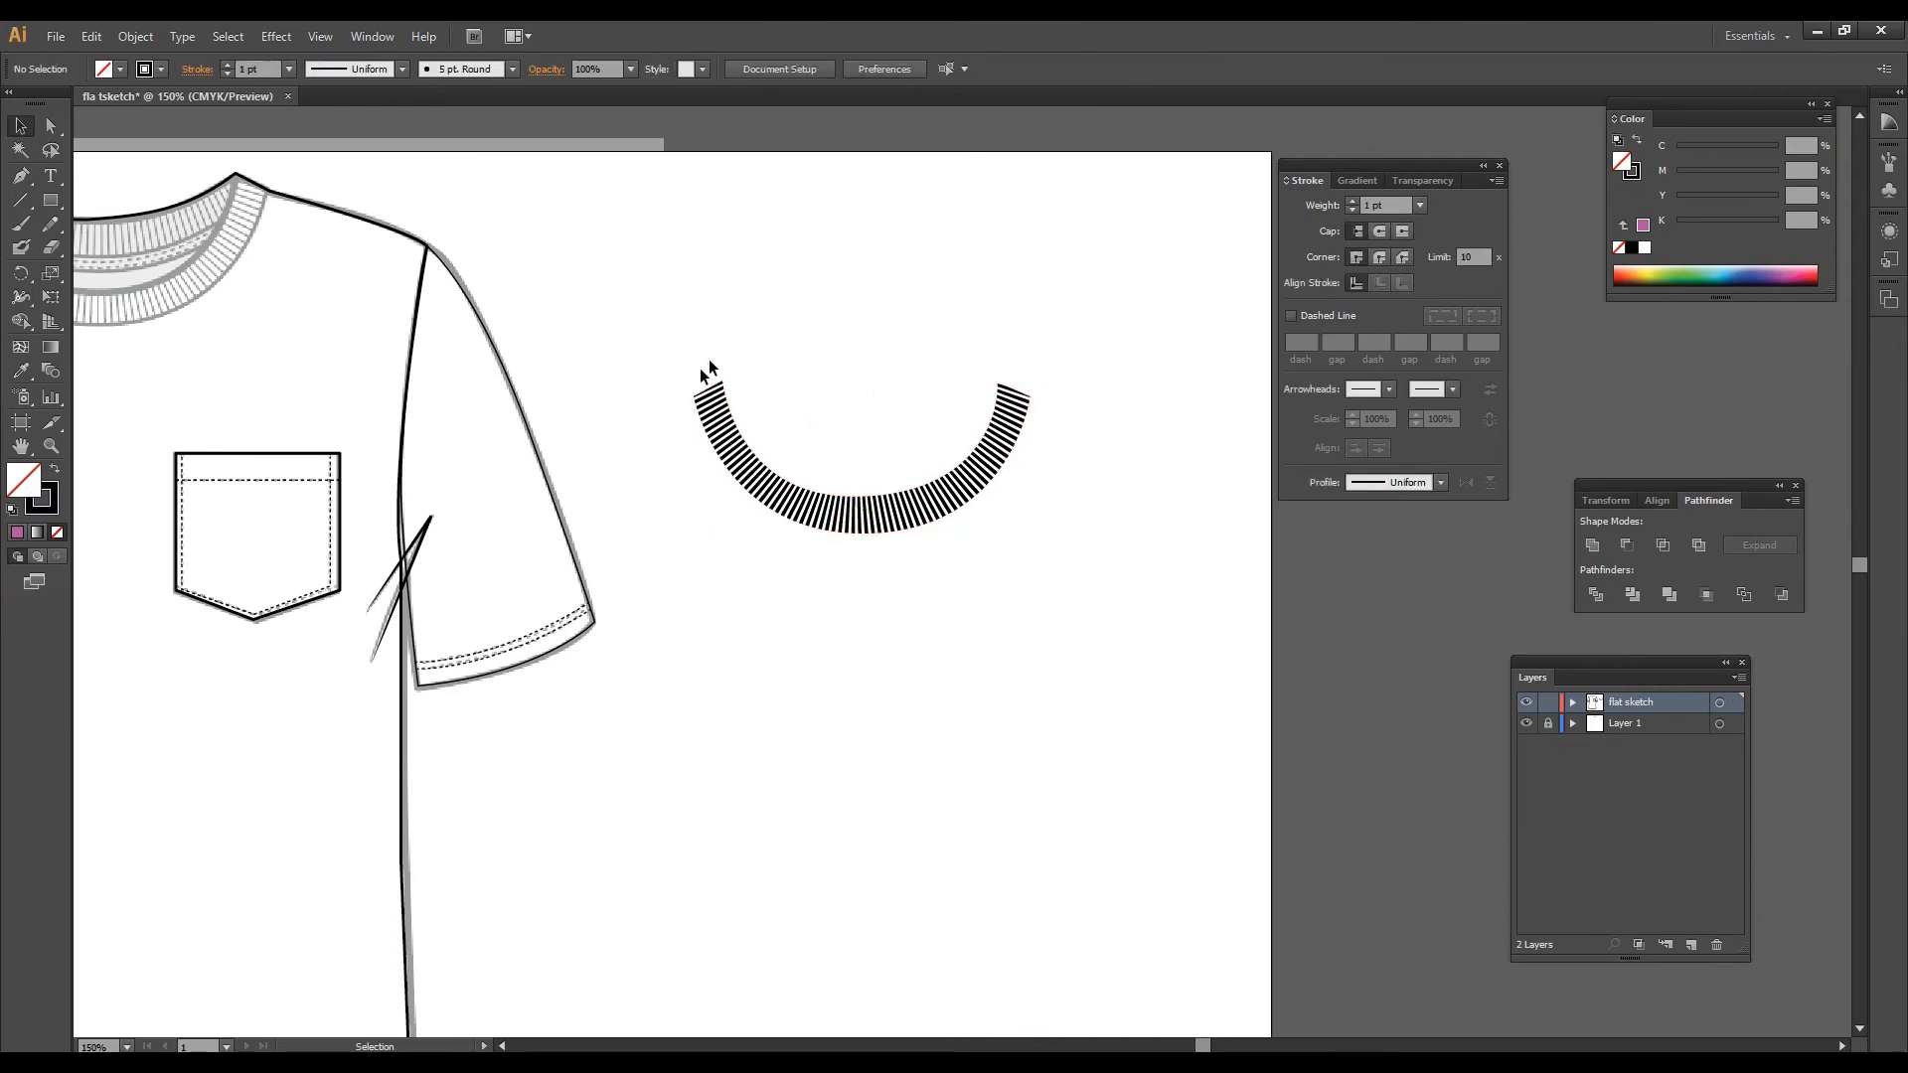
click(855, 515)
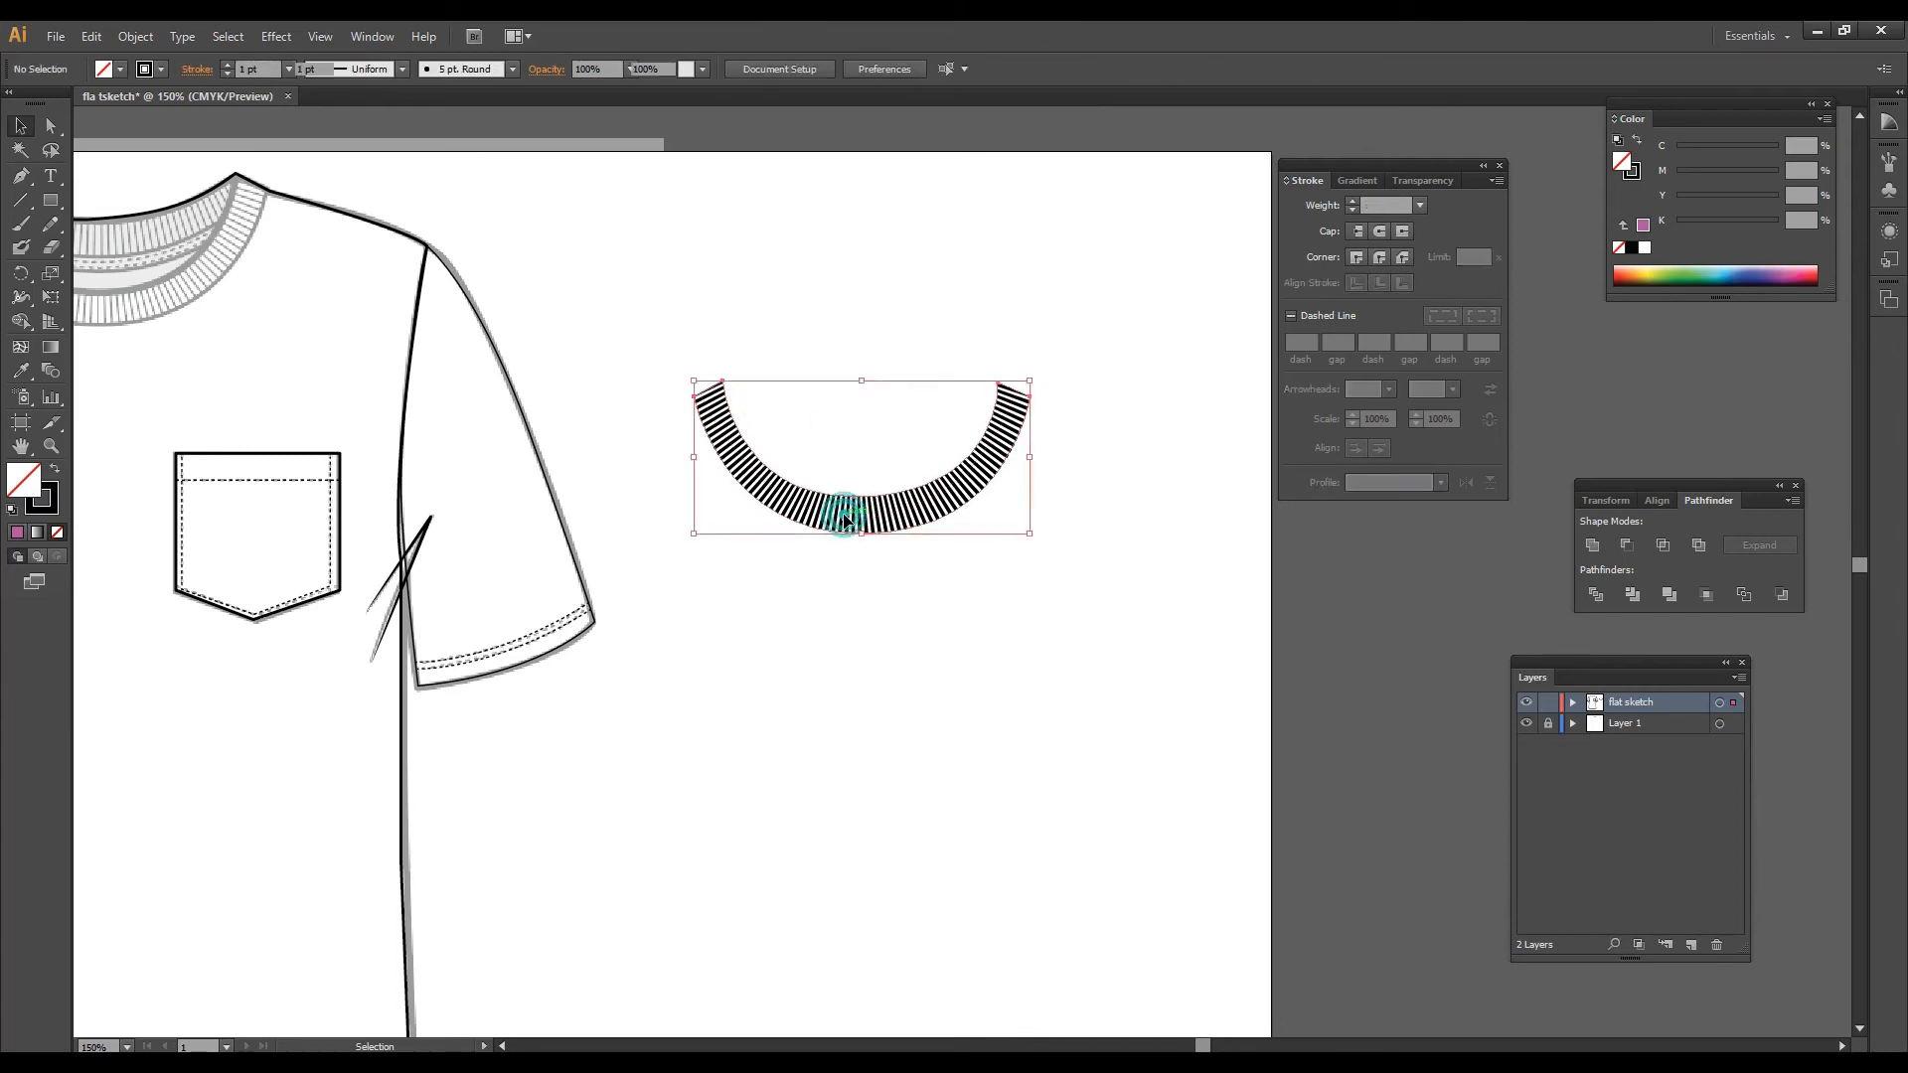
double_click(45, 502)
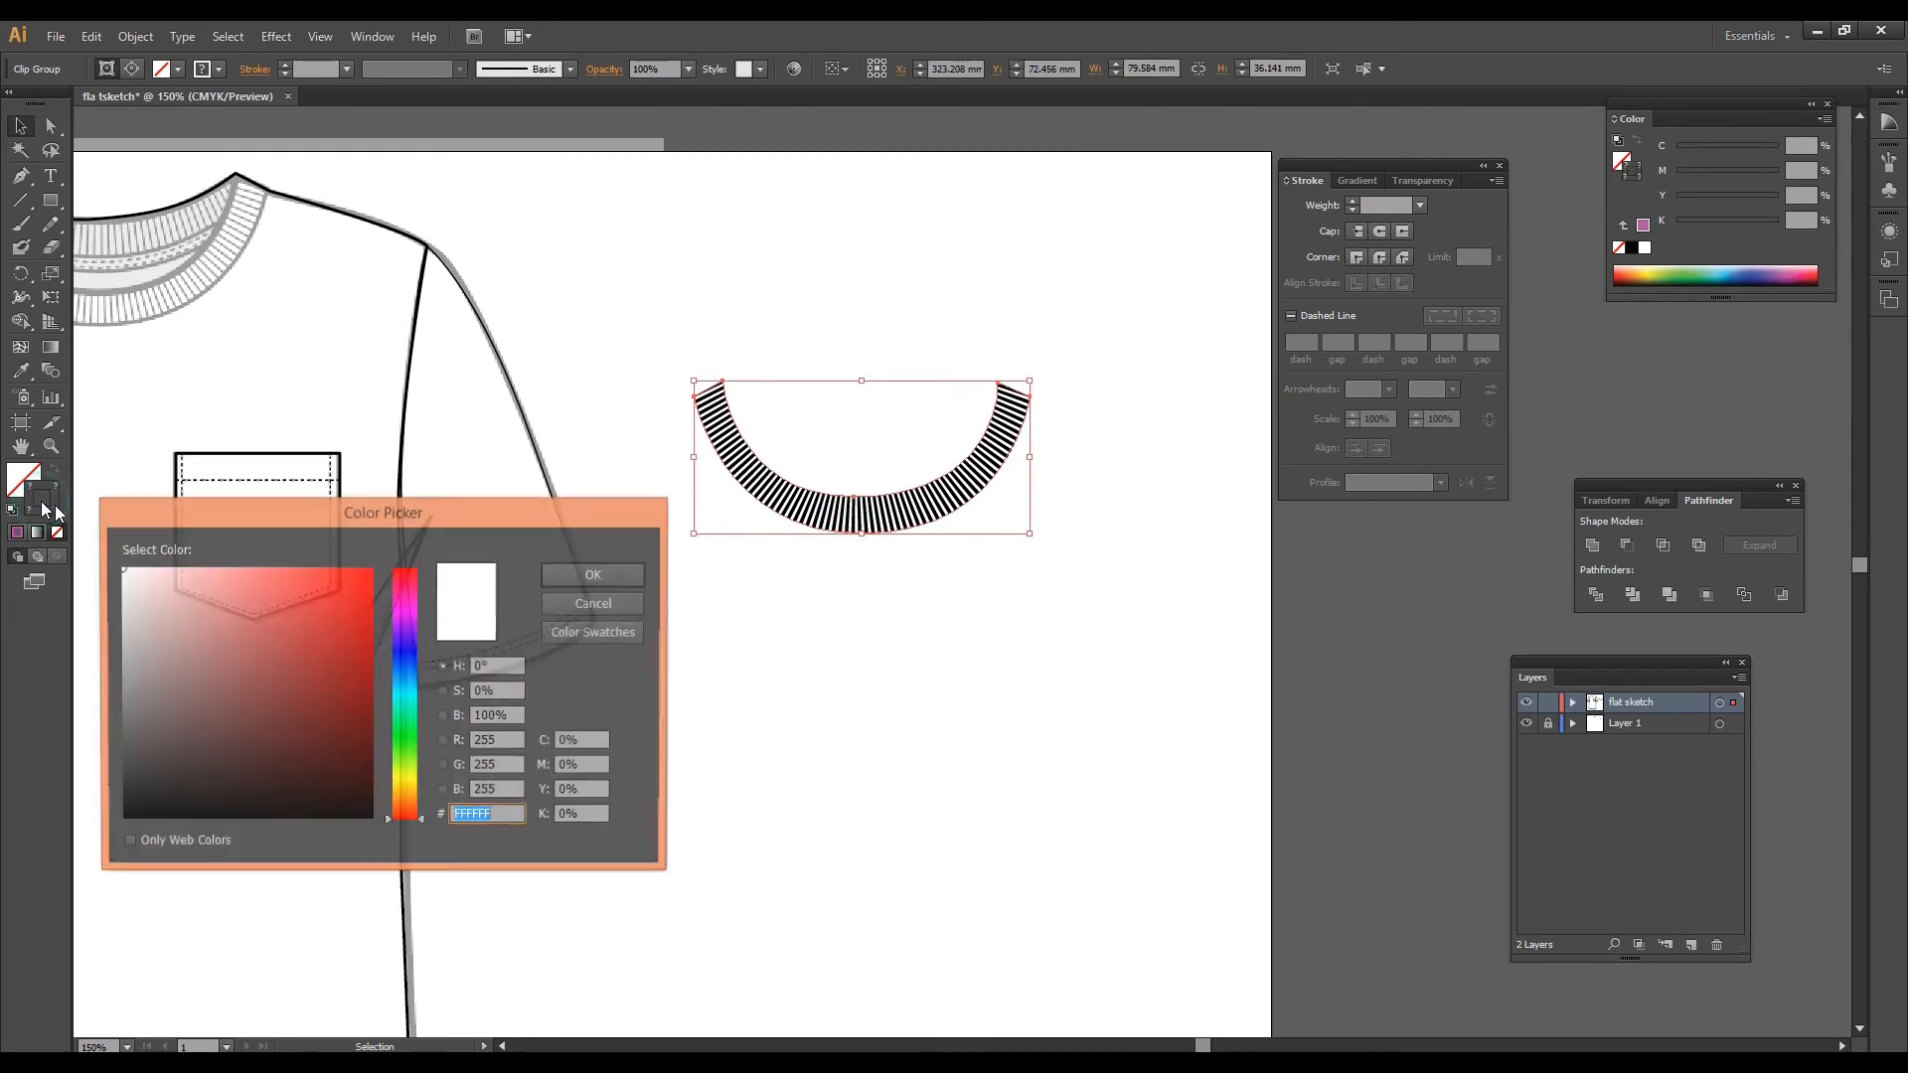
click(124, 817)
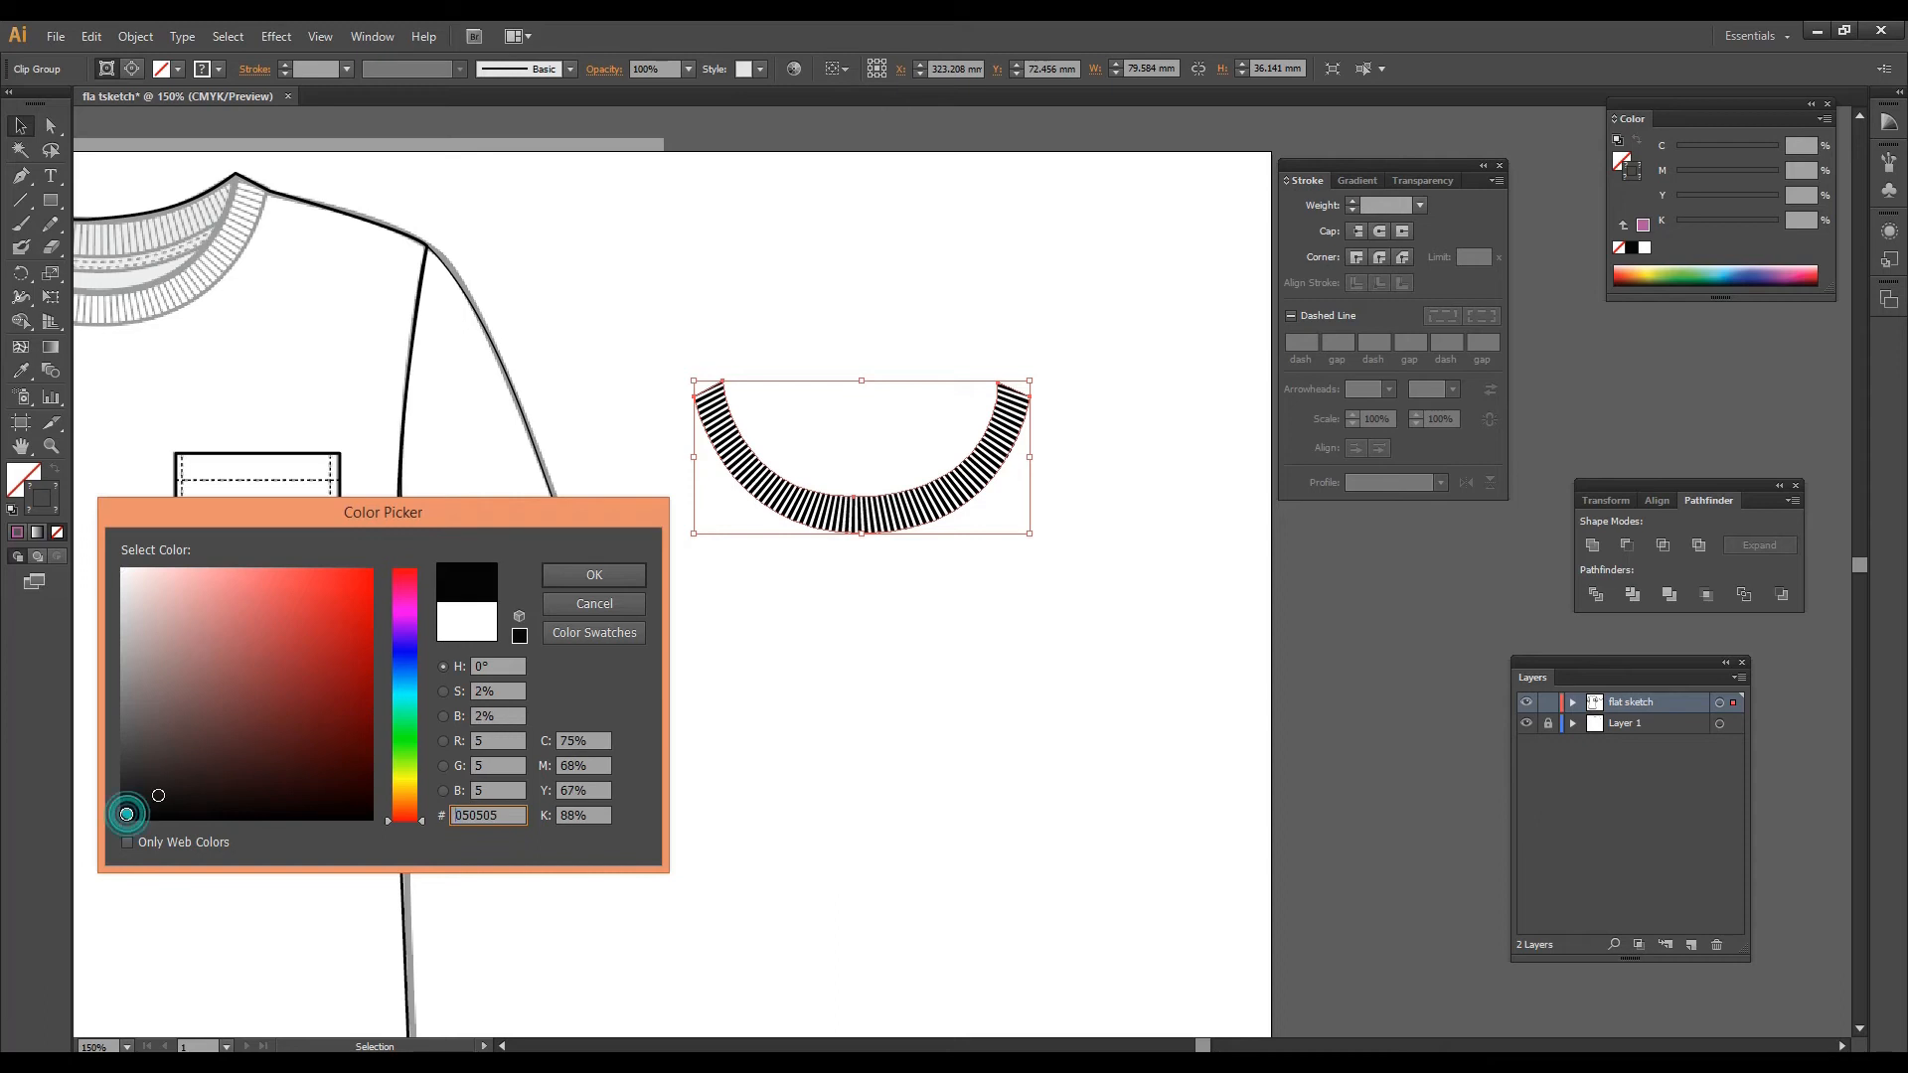
click(595, 574)
click(721, 581)
Step: Move the ribbed collar band back onto the shirt's front neckline over the reference and deselect it
scroll(1193, 711, left, 5)
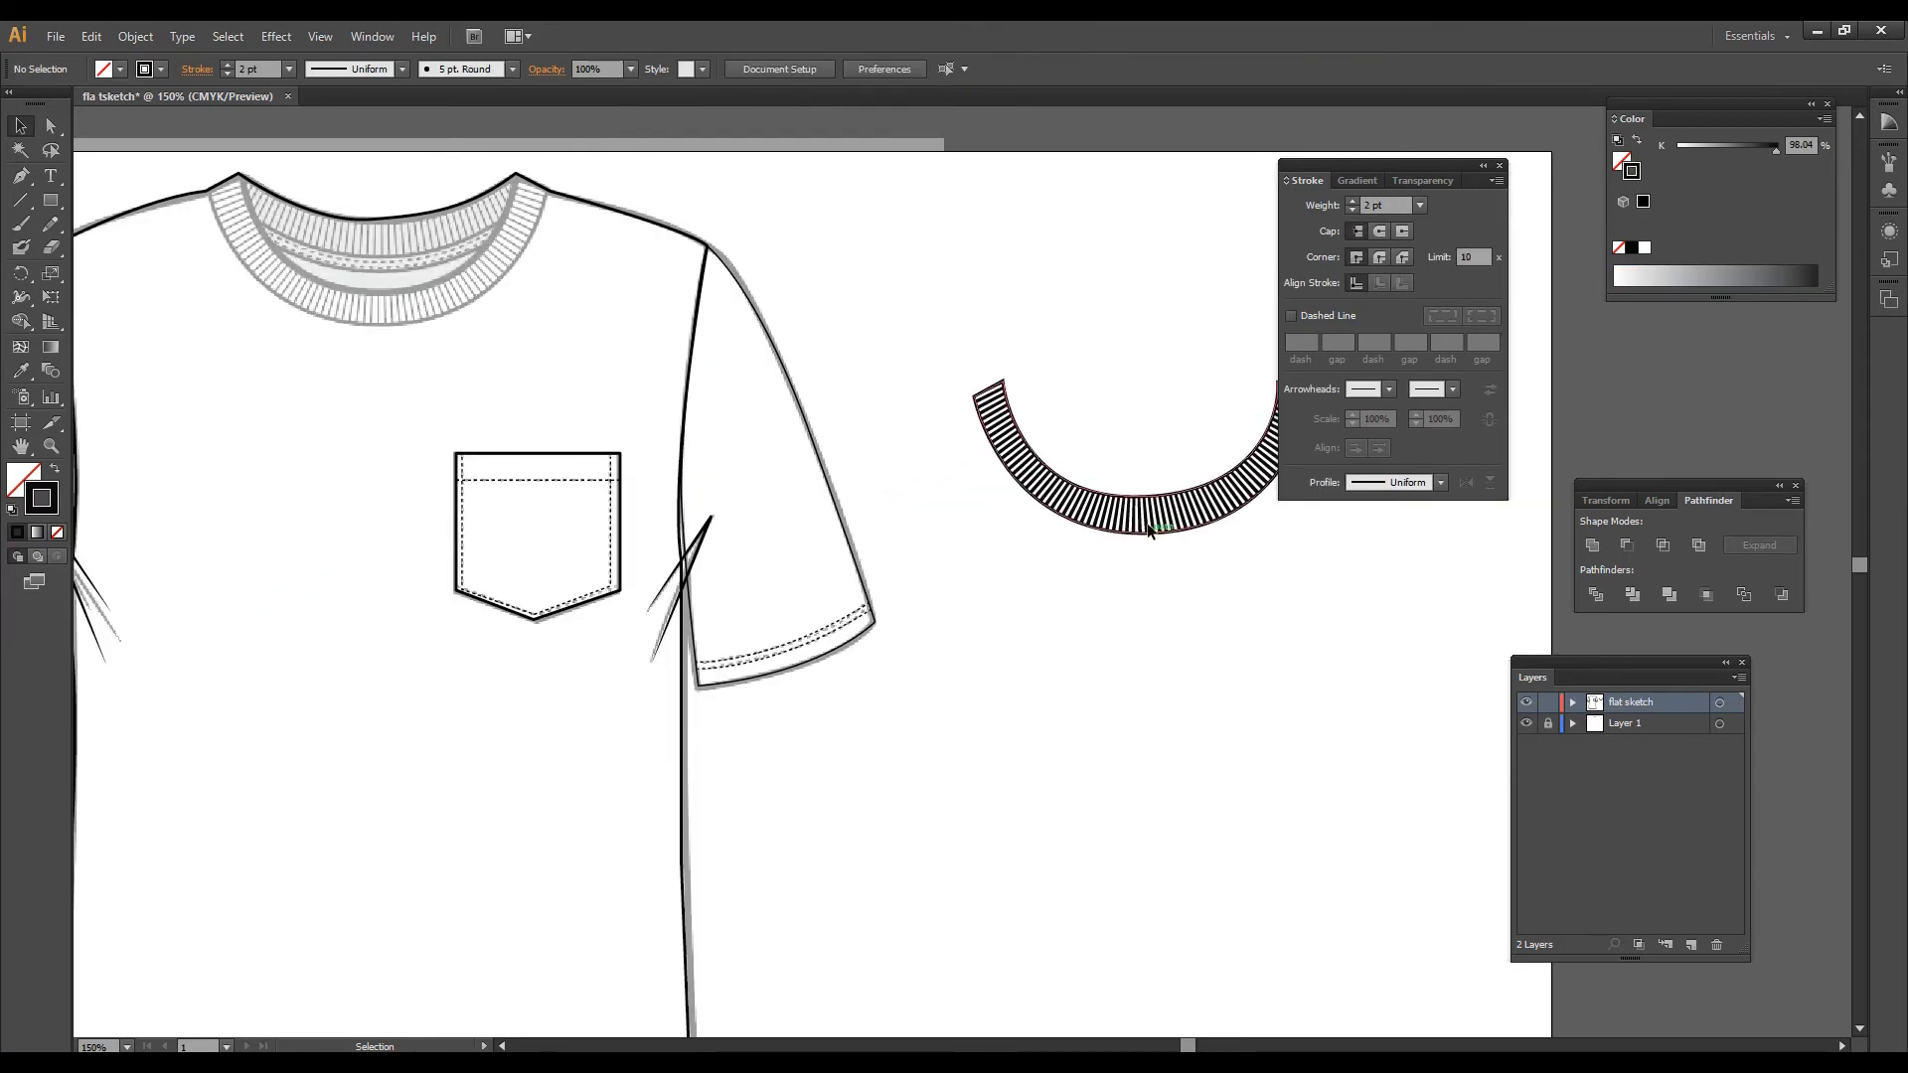
drag(1040, 514, 380, 318)
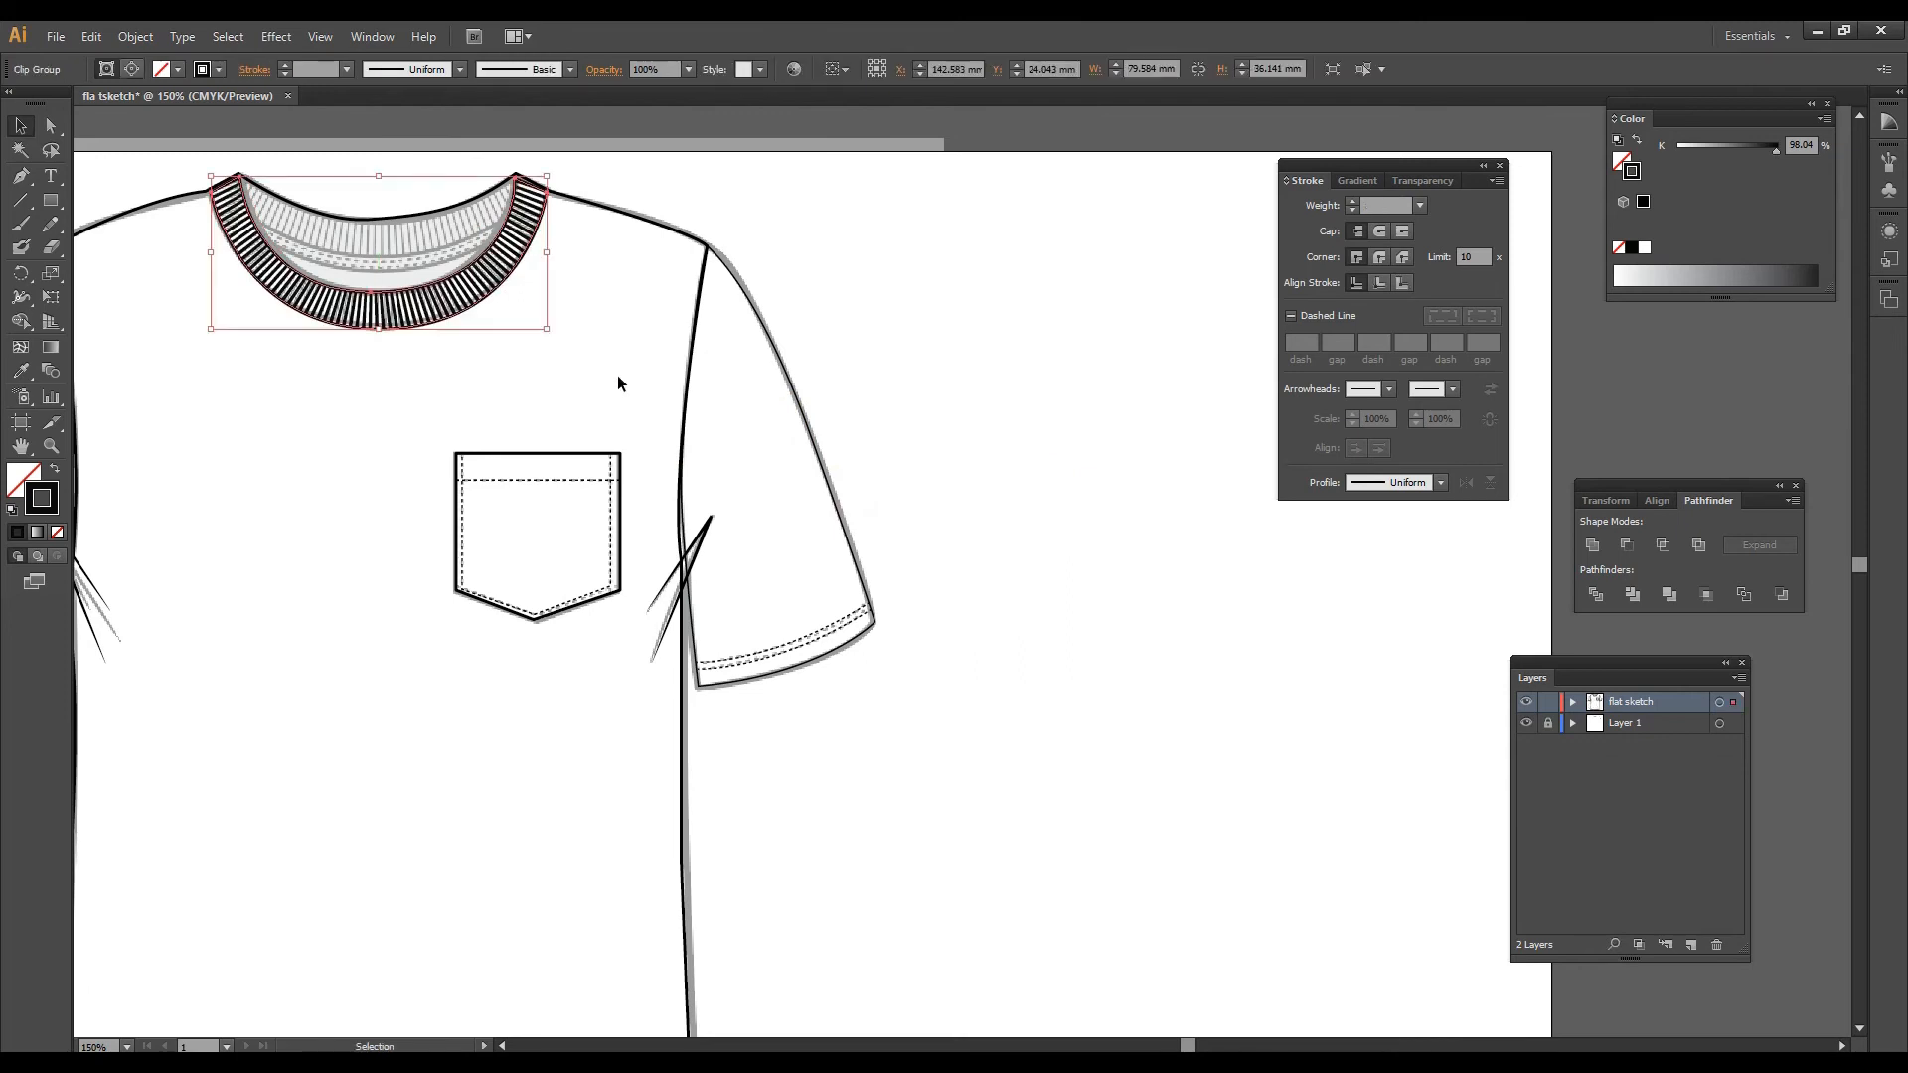
click(1030, 460)
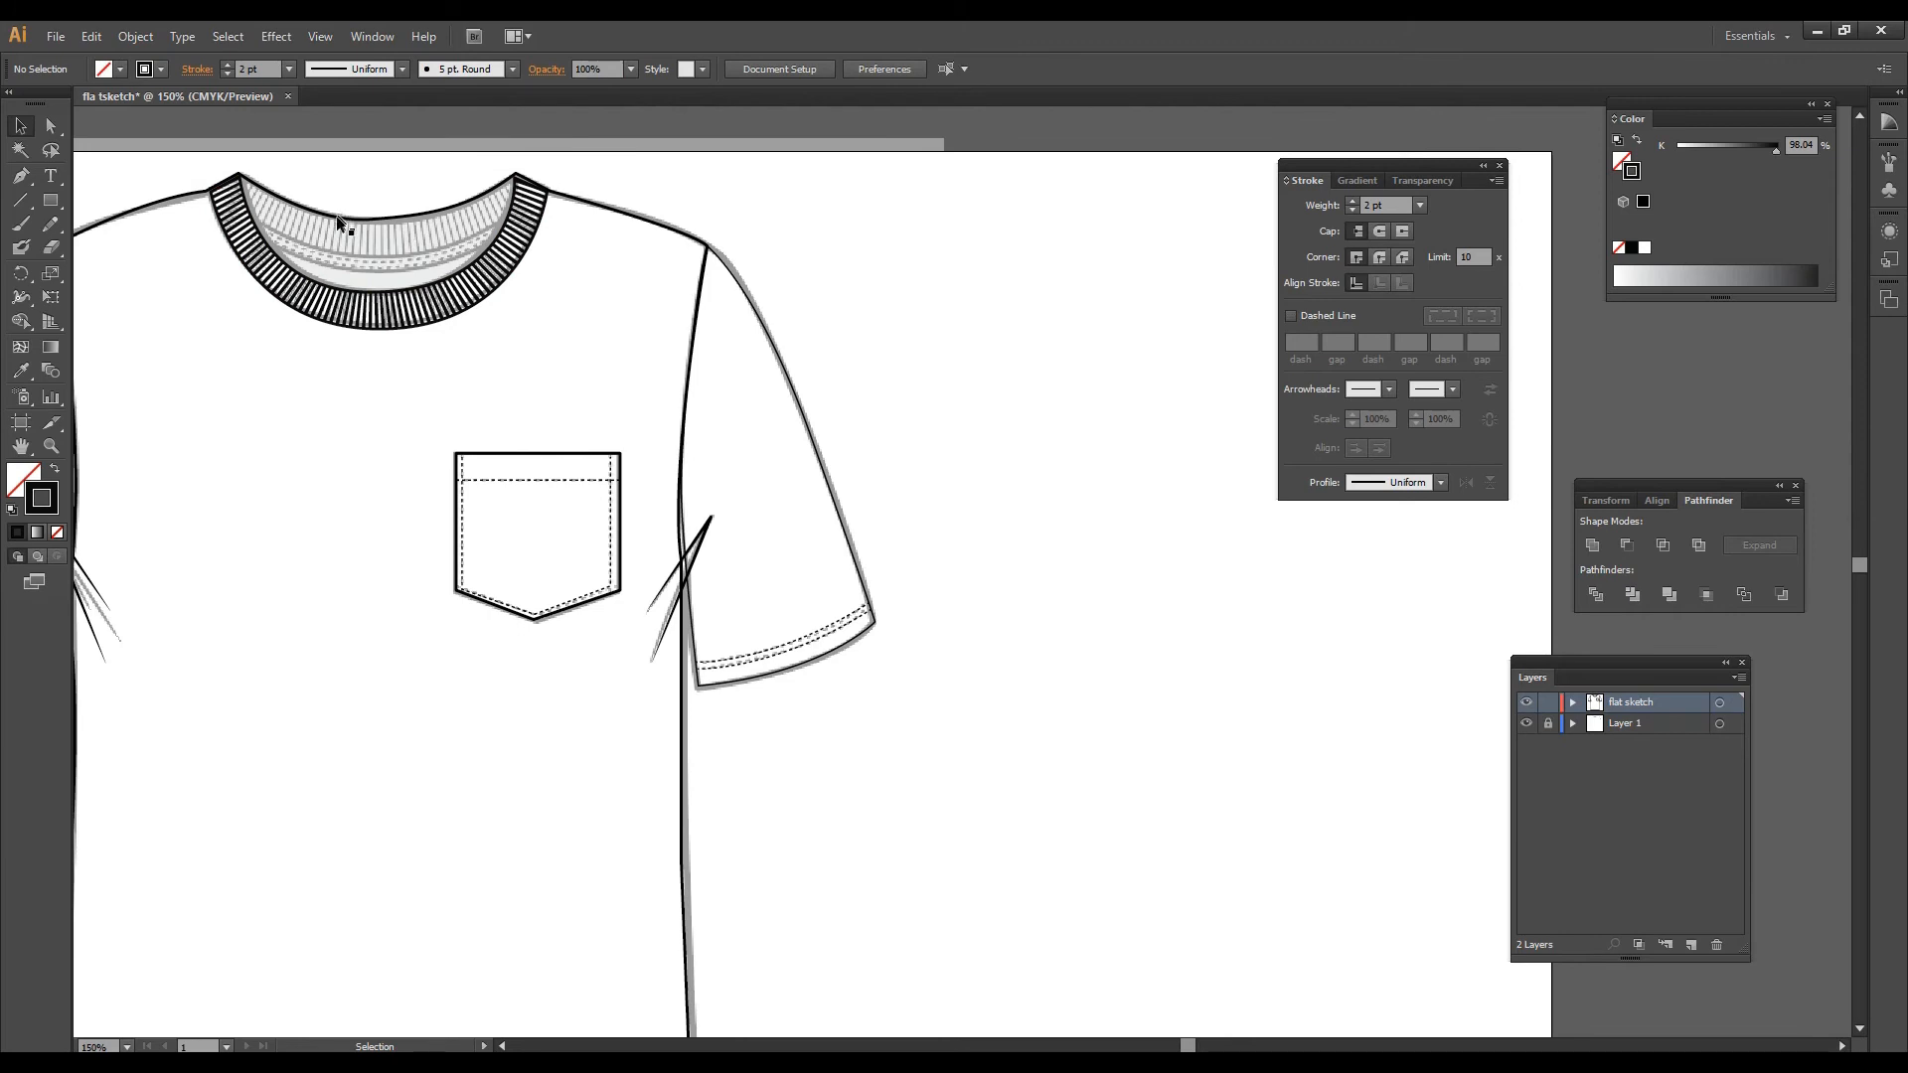
Step: Trace the back neck band with the Pen tool from the left collar peak, down and along its curved lower edge to the right side
key(ctrl+plus)
key(ctrl+plus)
key(ctrl+plus)
key(alt)
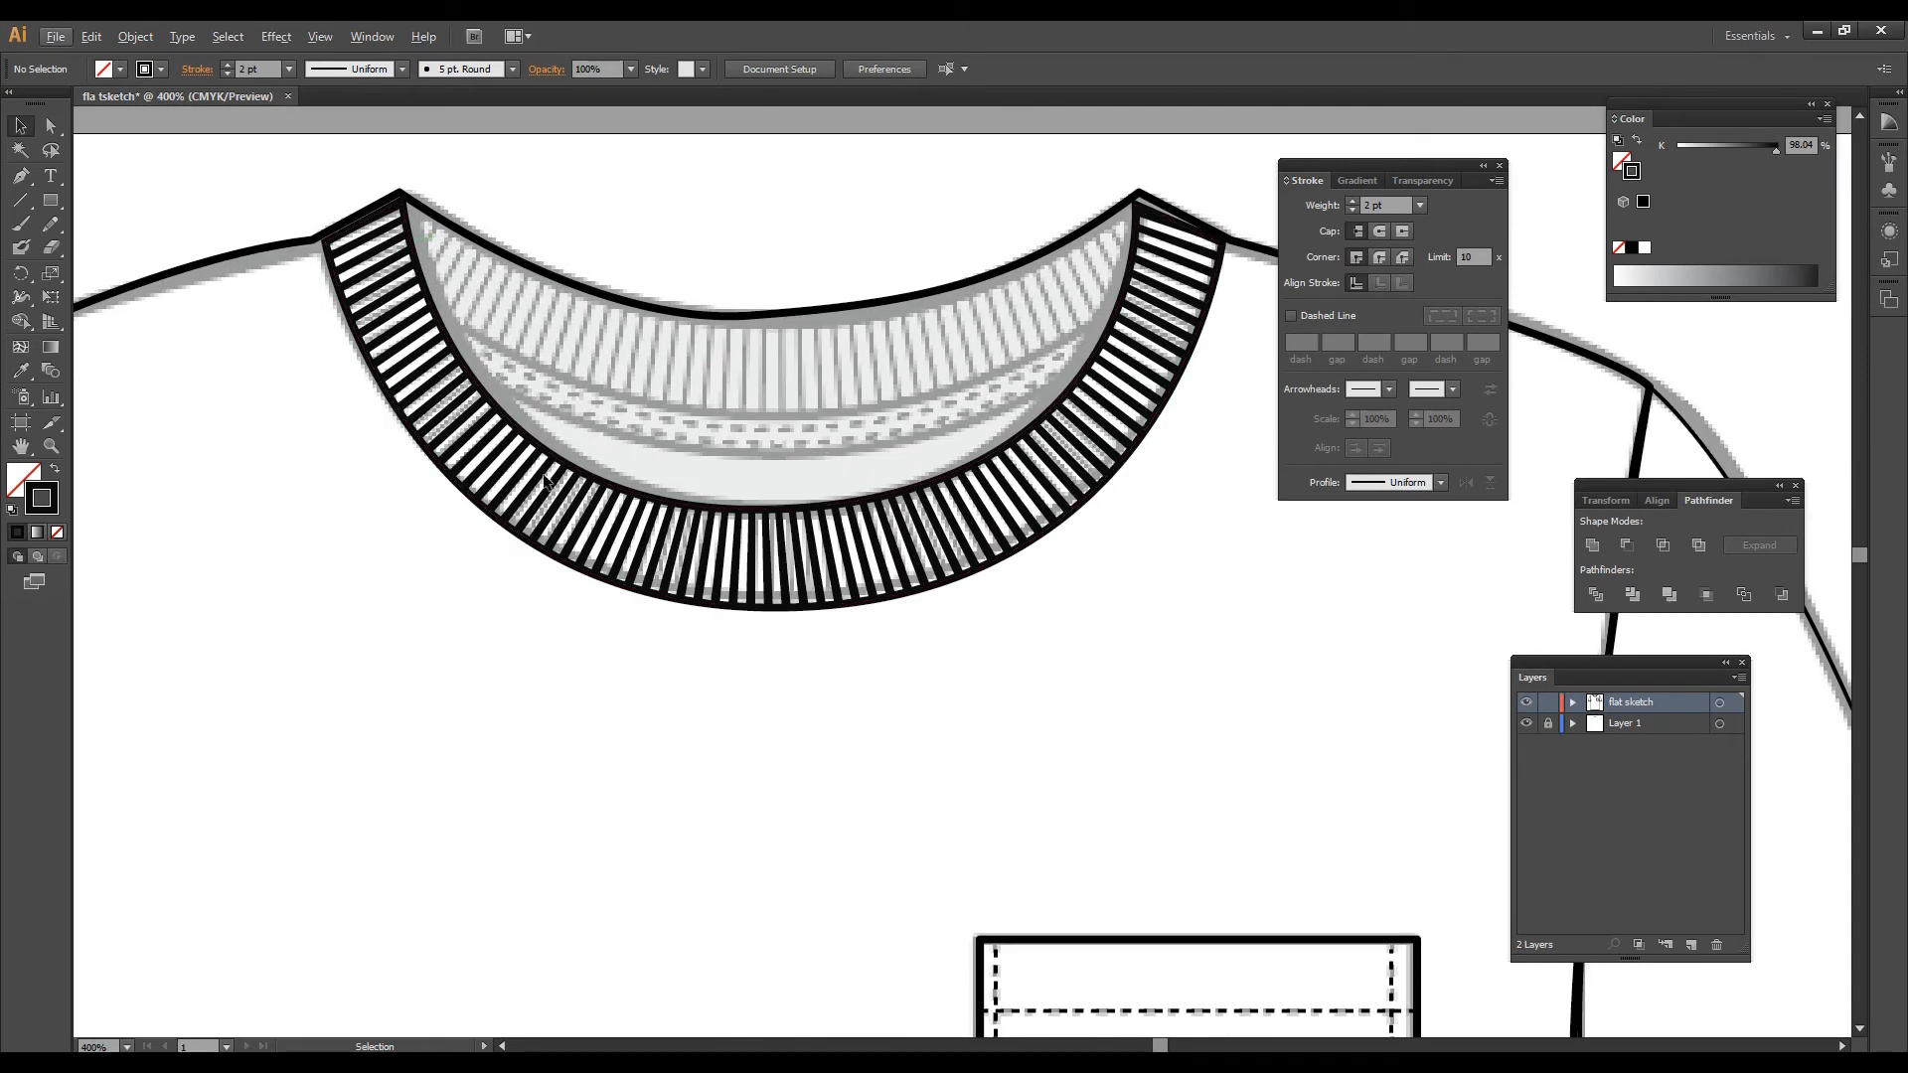
key(ctrl+minus)
key(p)
click(432, 313)
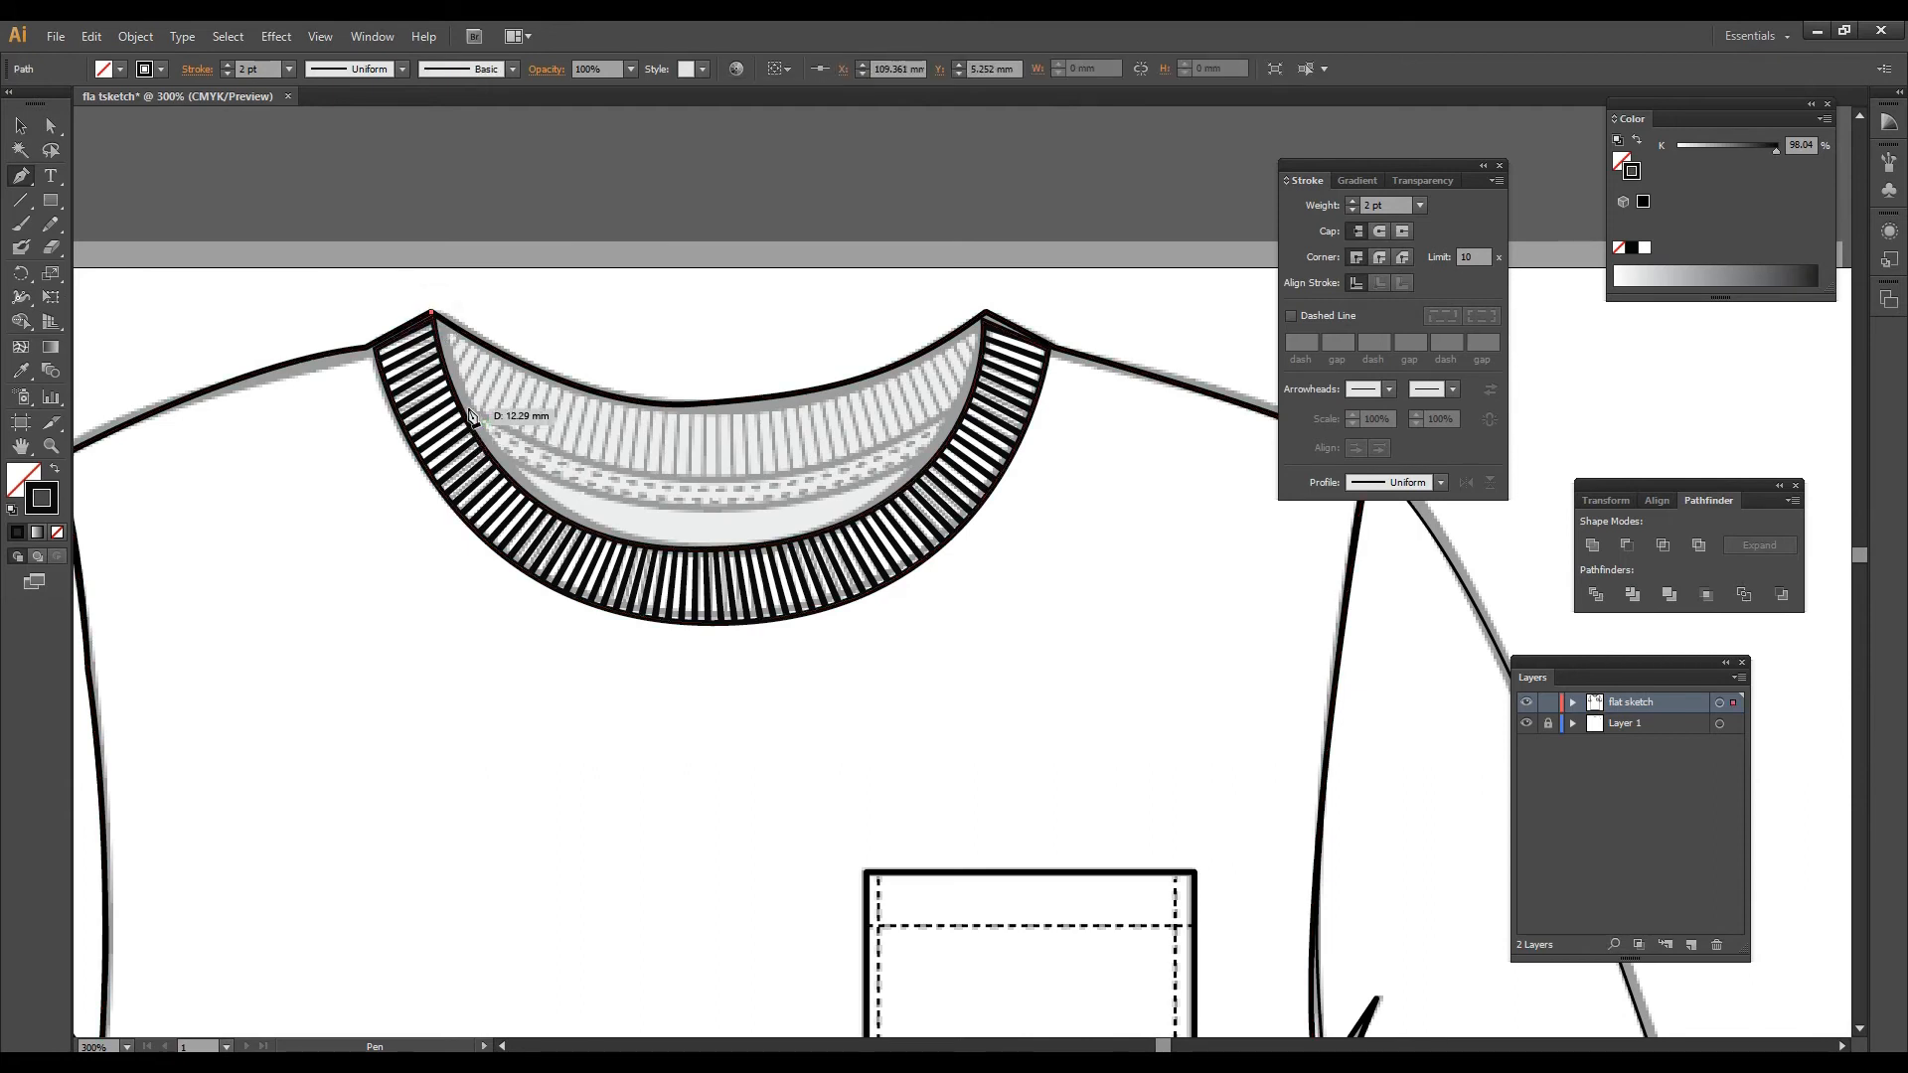
click(464, 412)
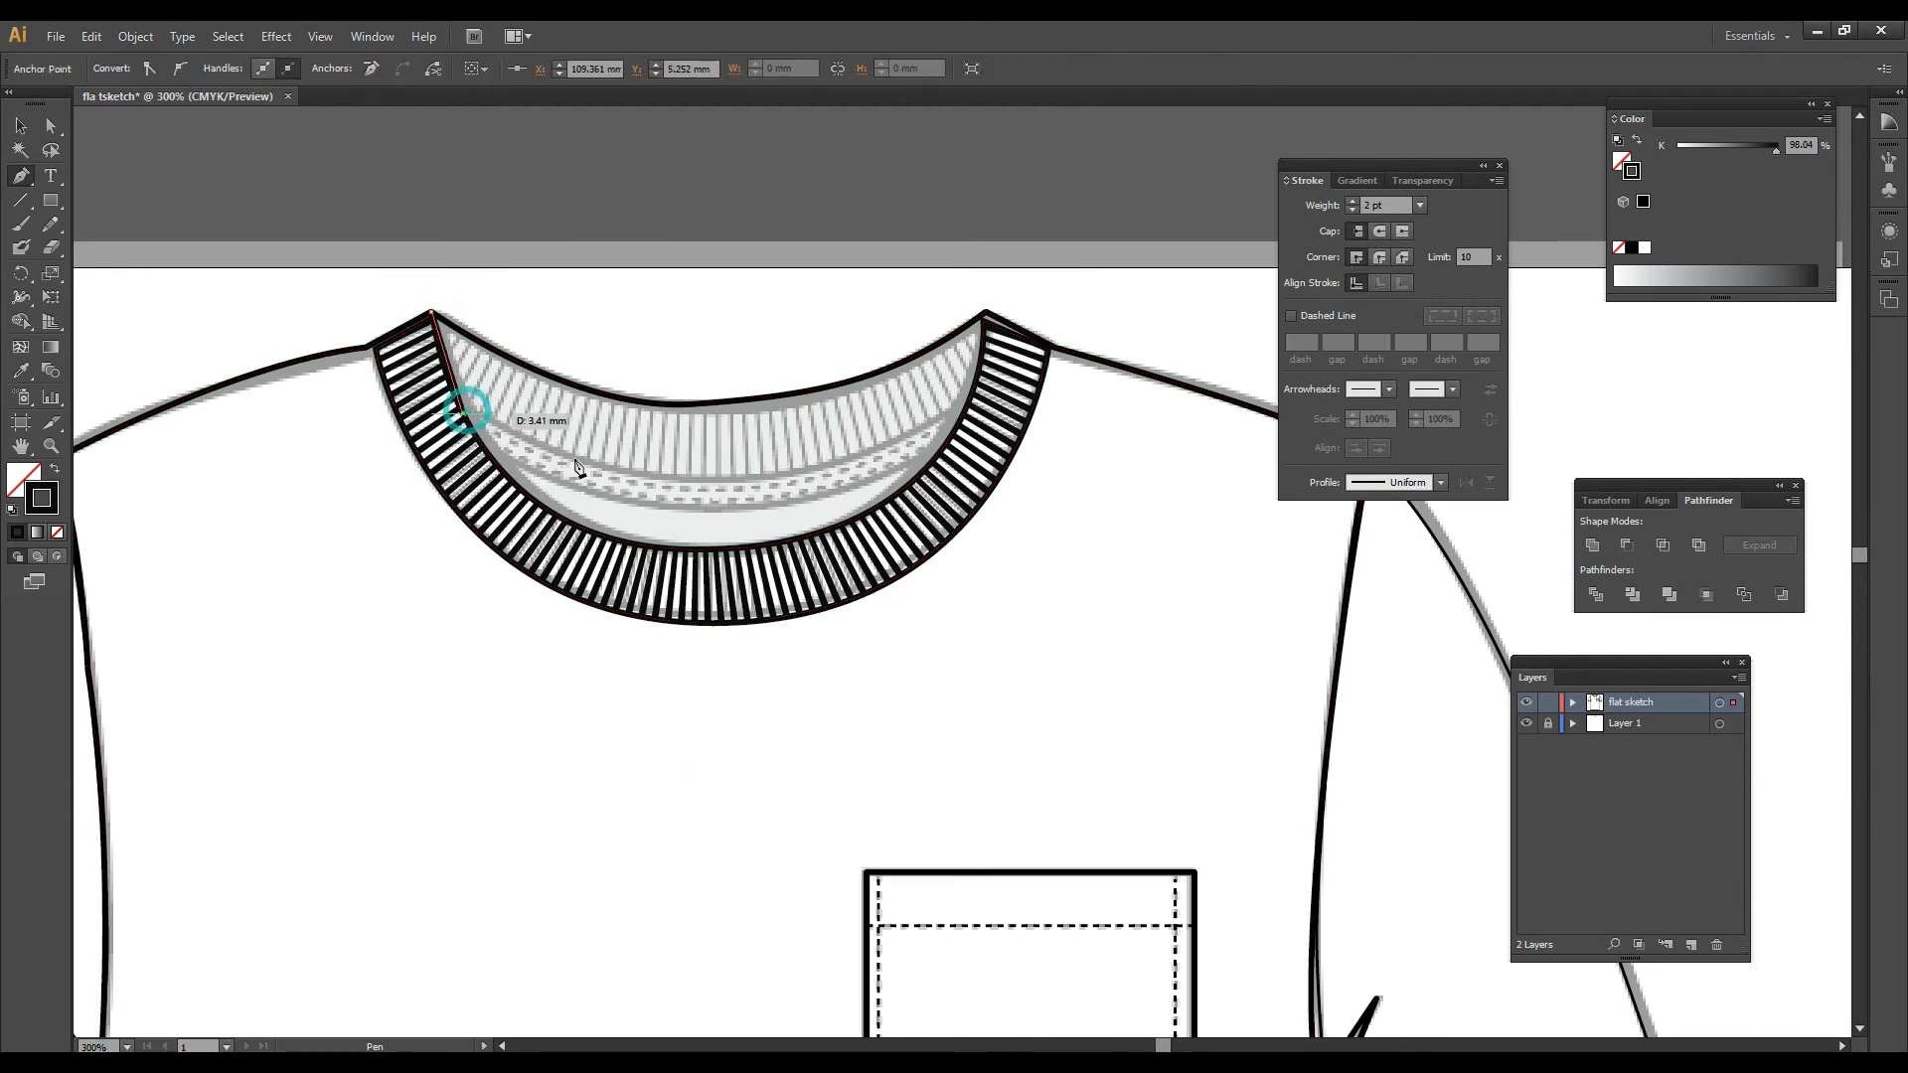
drag(693, 477, 835, 494)
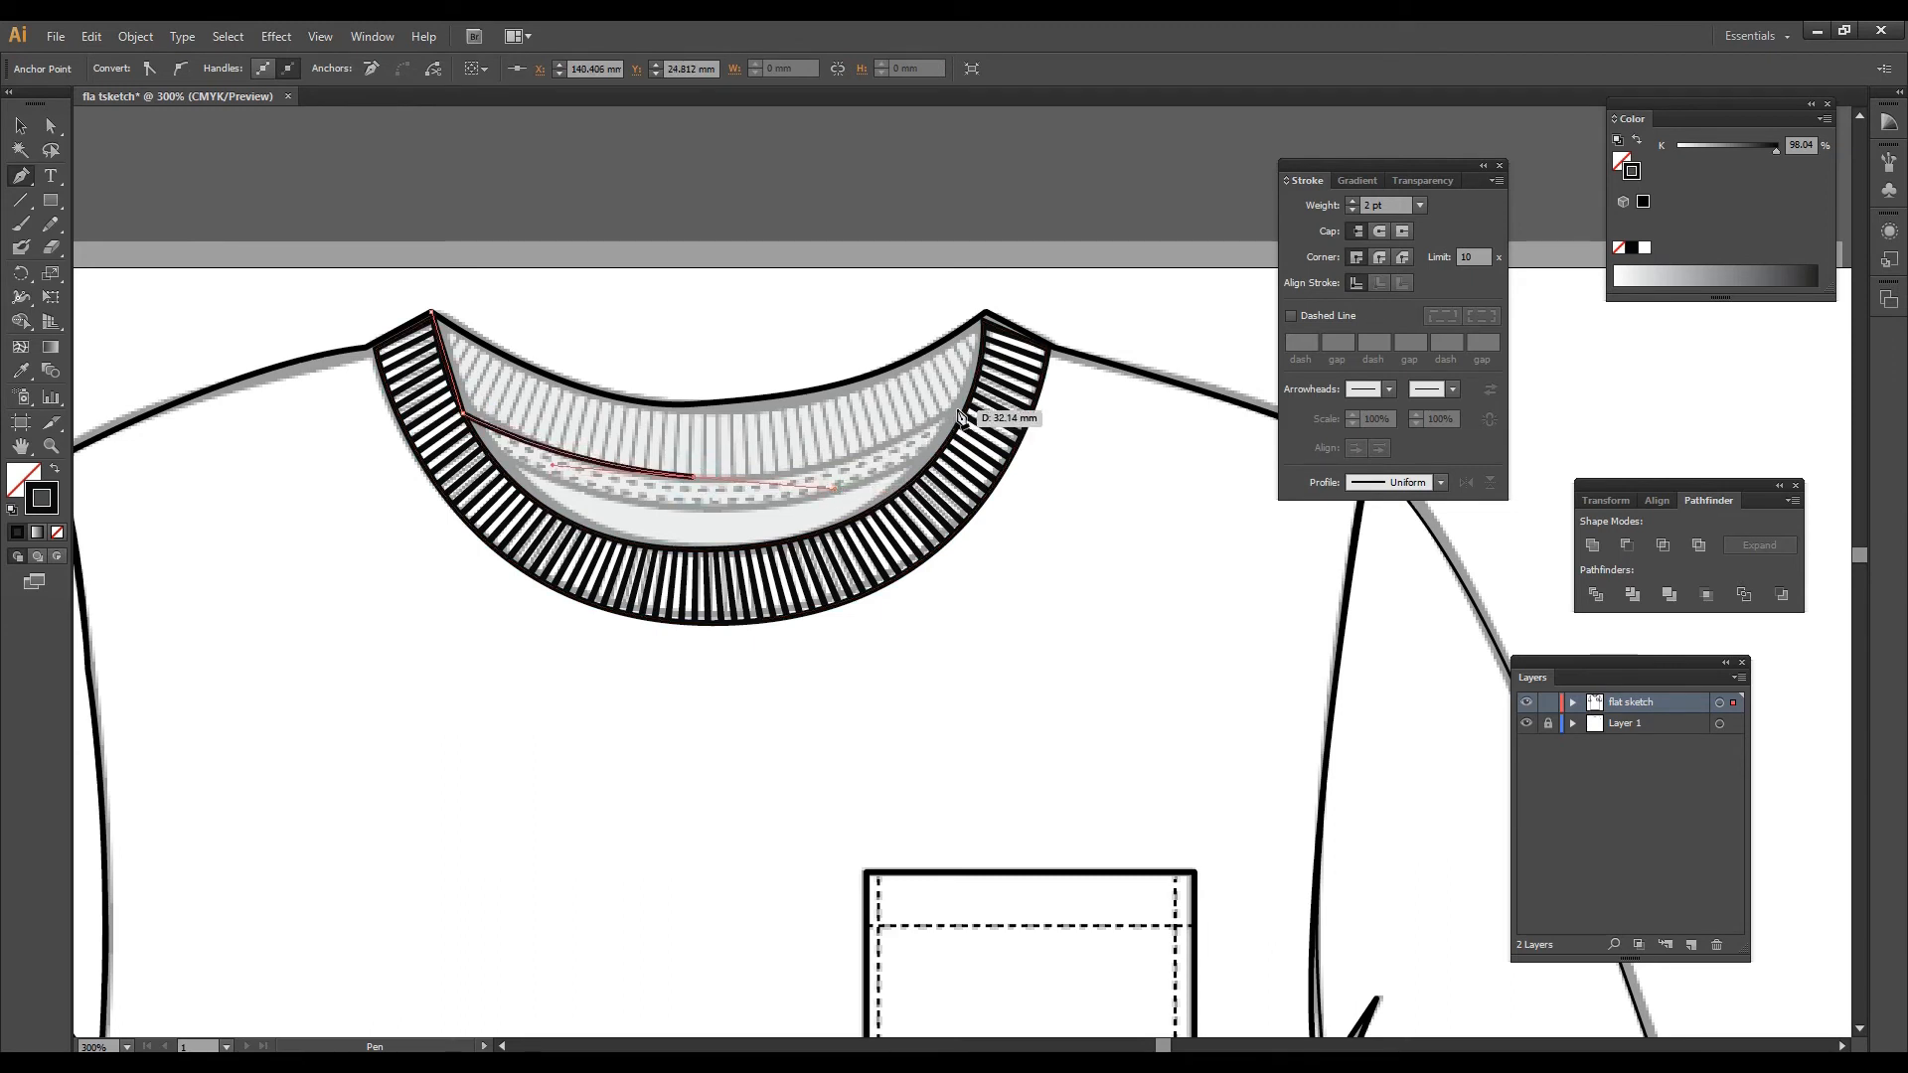
drag(960, 409, 970, 403)
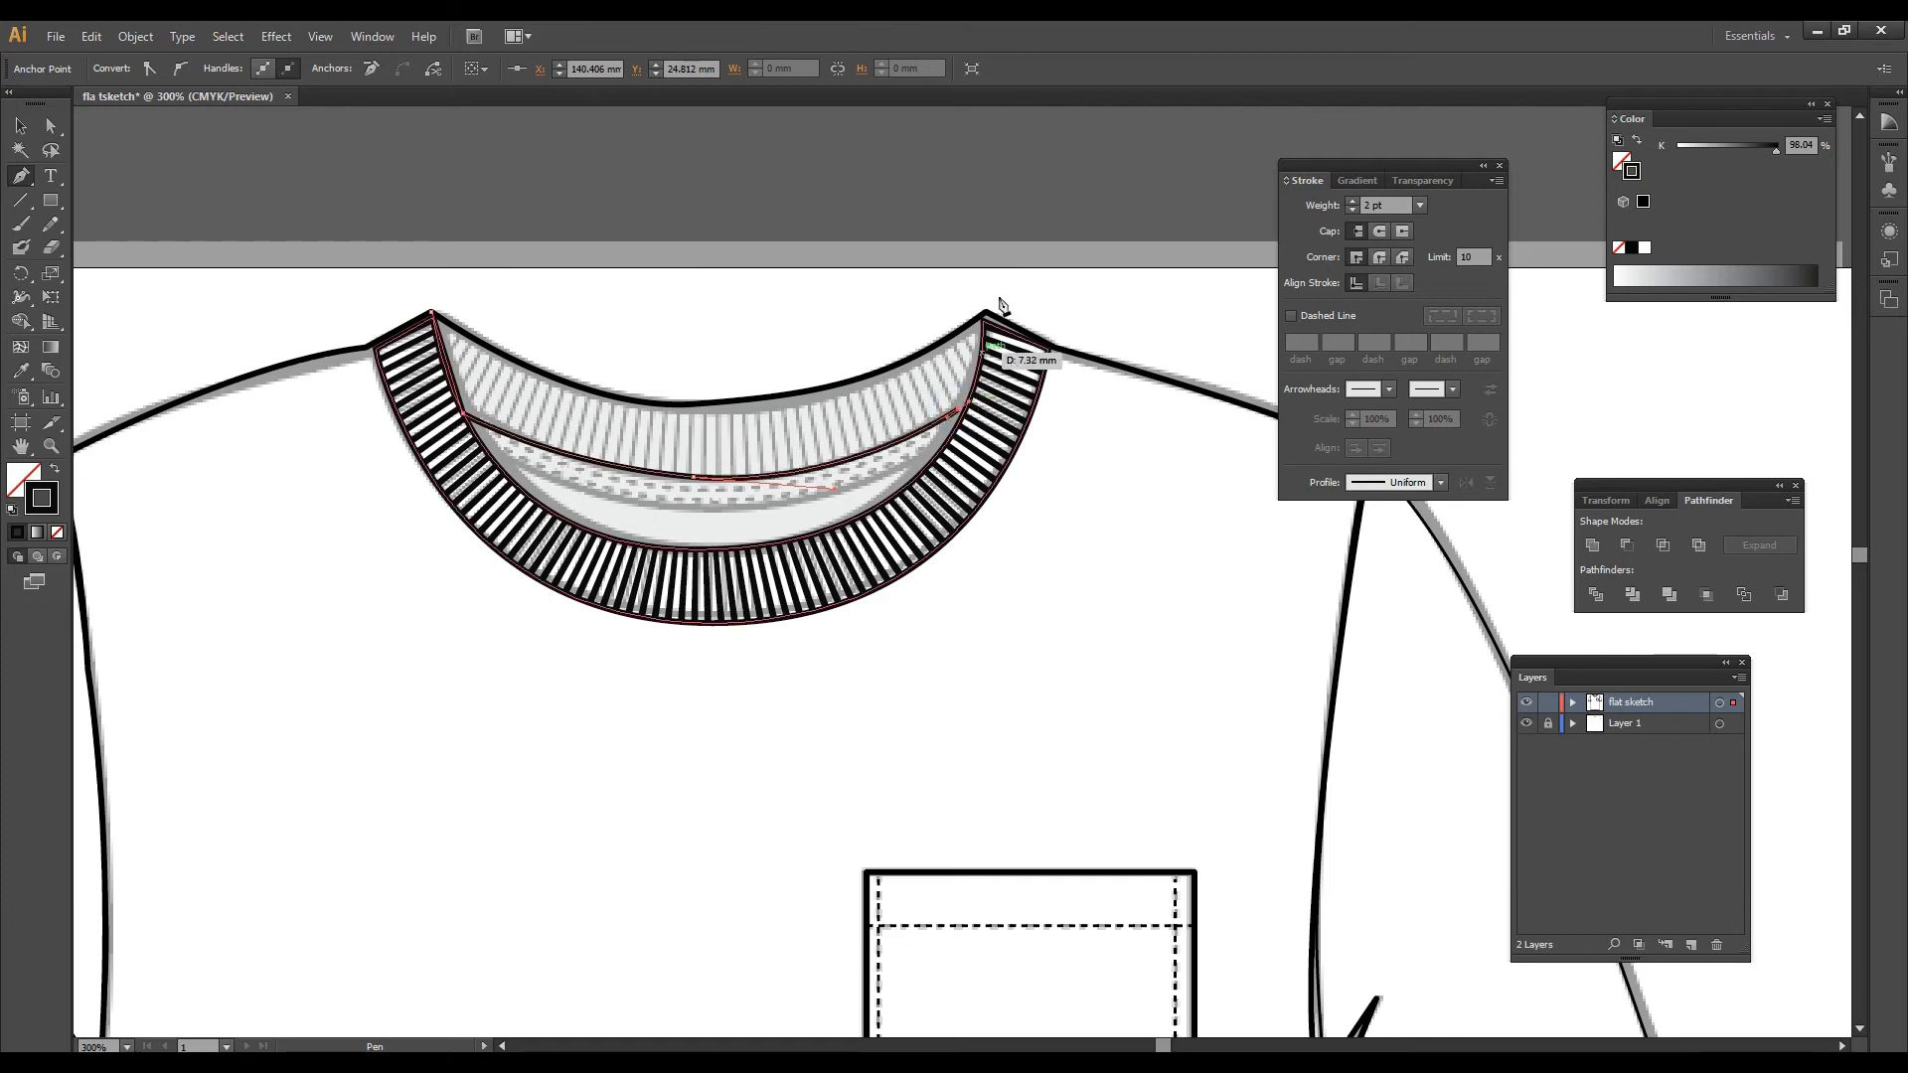
Step: Continue the path up to the right collar peak and along the curved back neckline, close it at the left peak and deselect
click(987, 318)
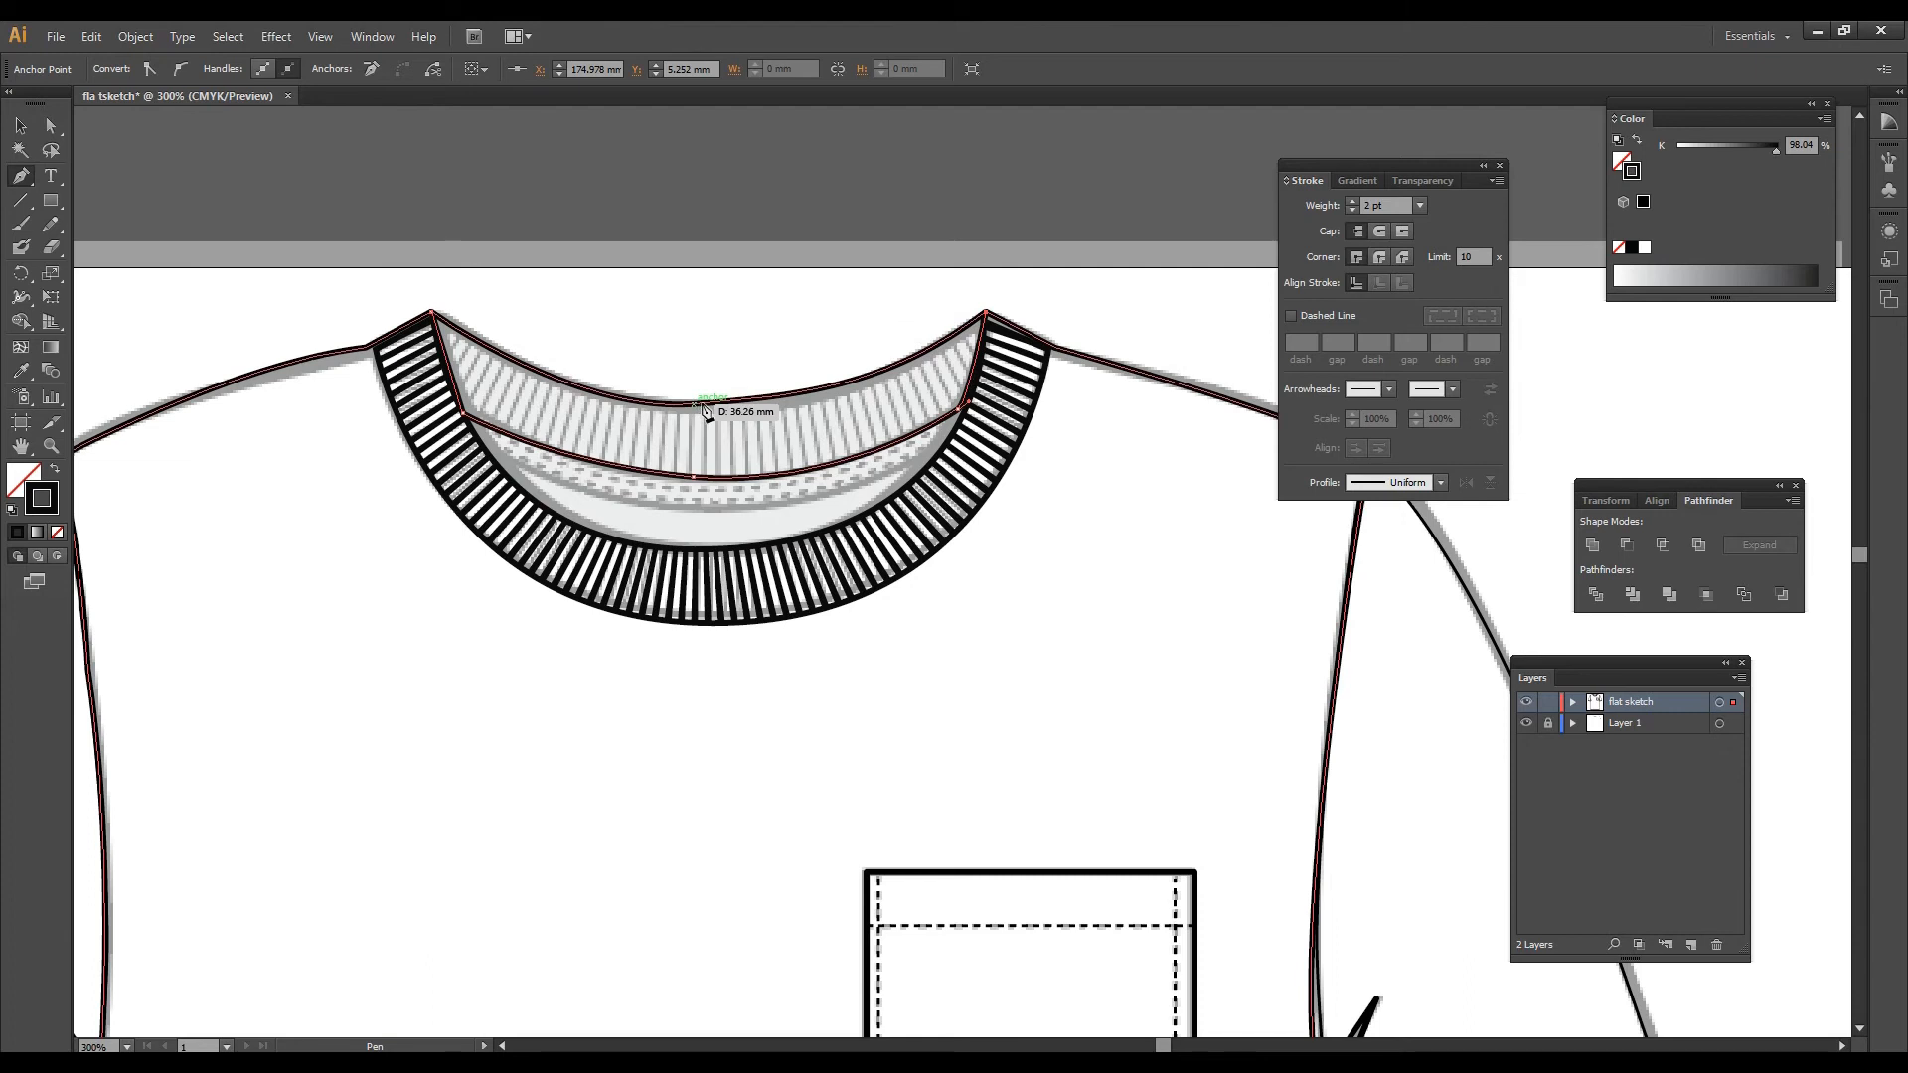
drag(704, 402, 542, 407)
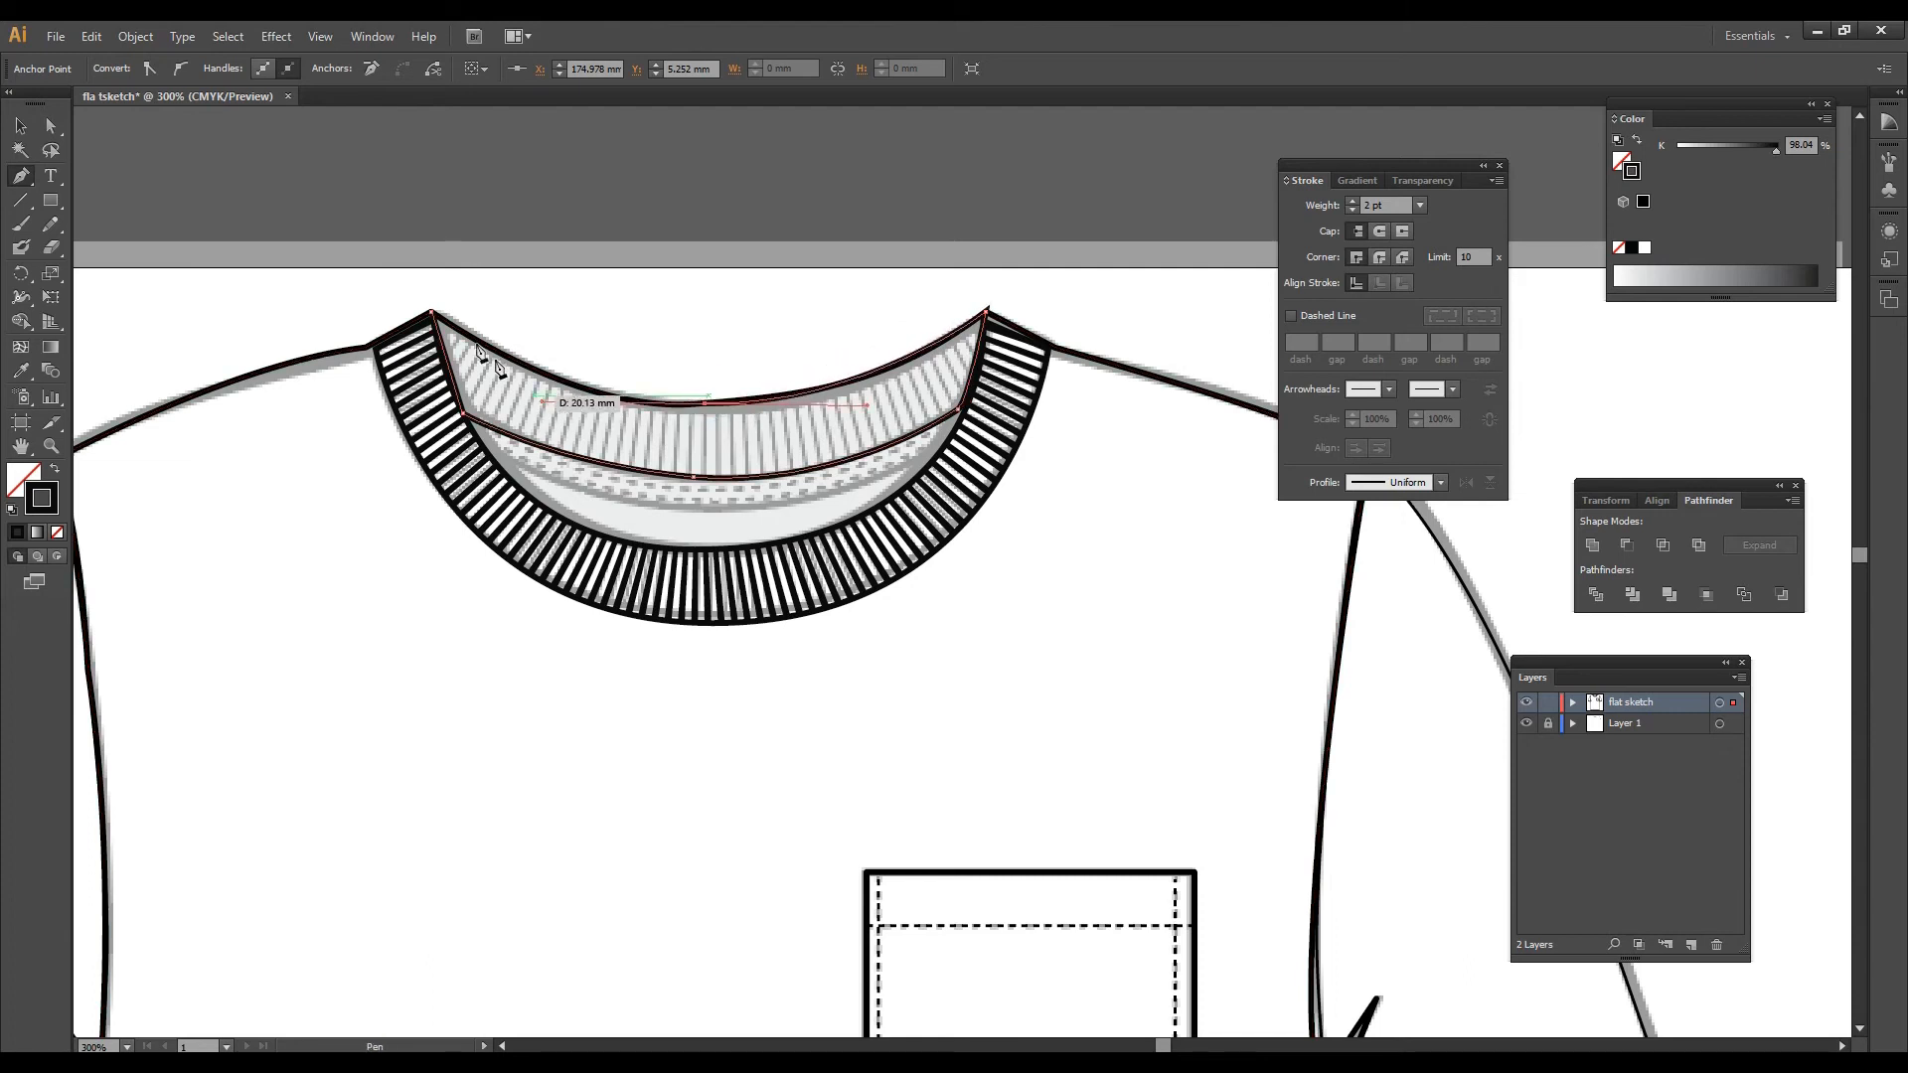
click(432, 314)
key(v)
key(ctrl+shift+a)
Step: Move the closed back neck band shape to the empty artboard area right of the shirt and deselect it
key(ctrl+1)
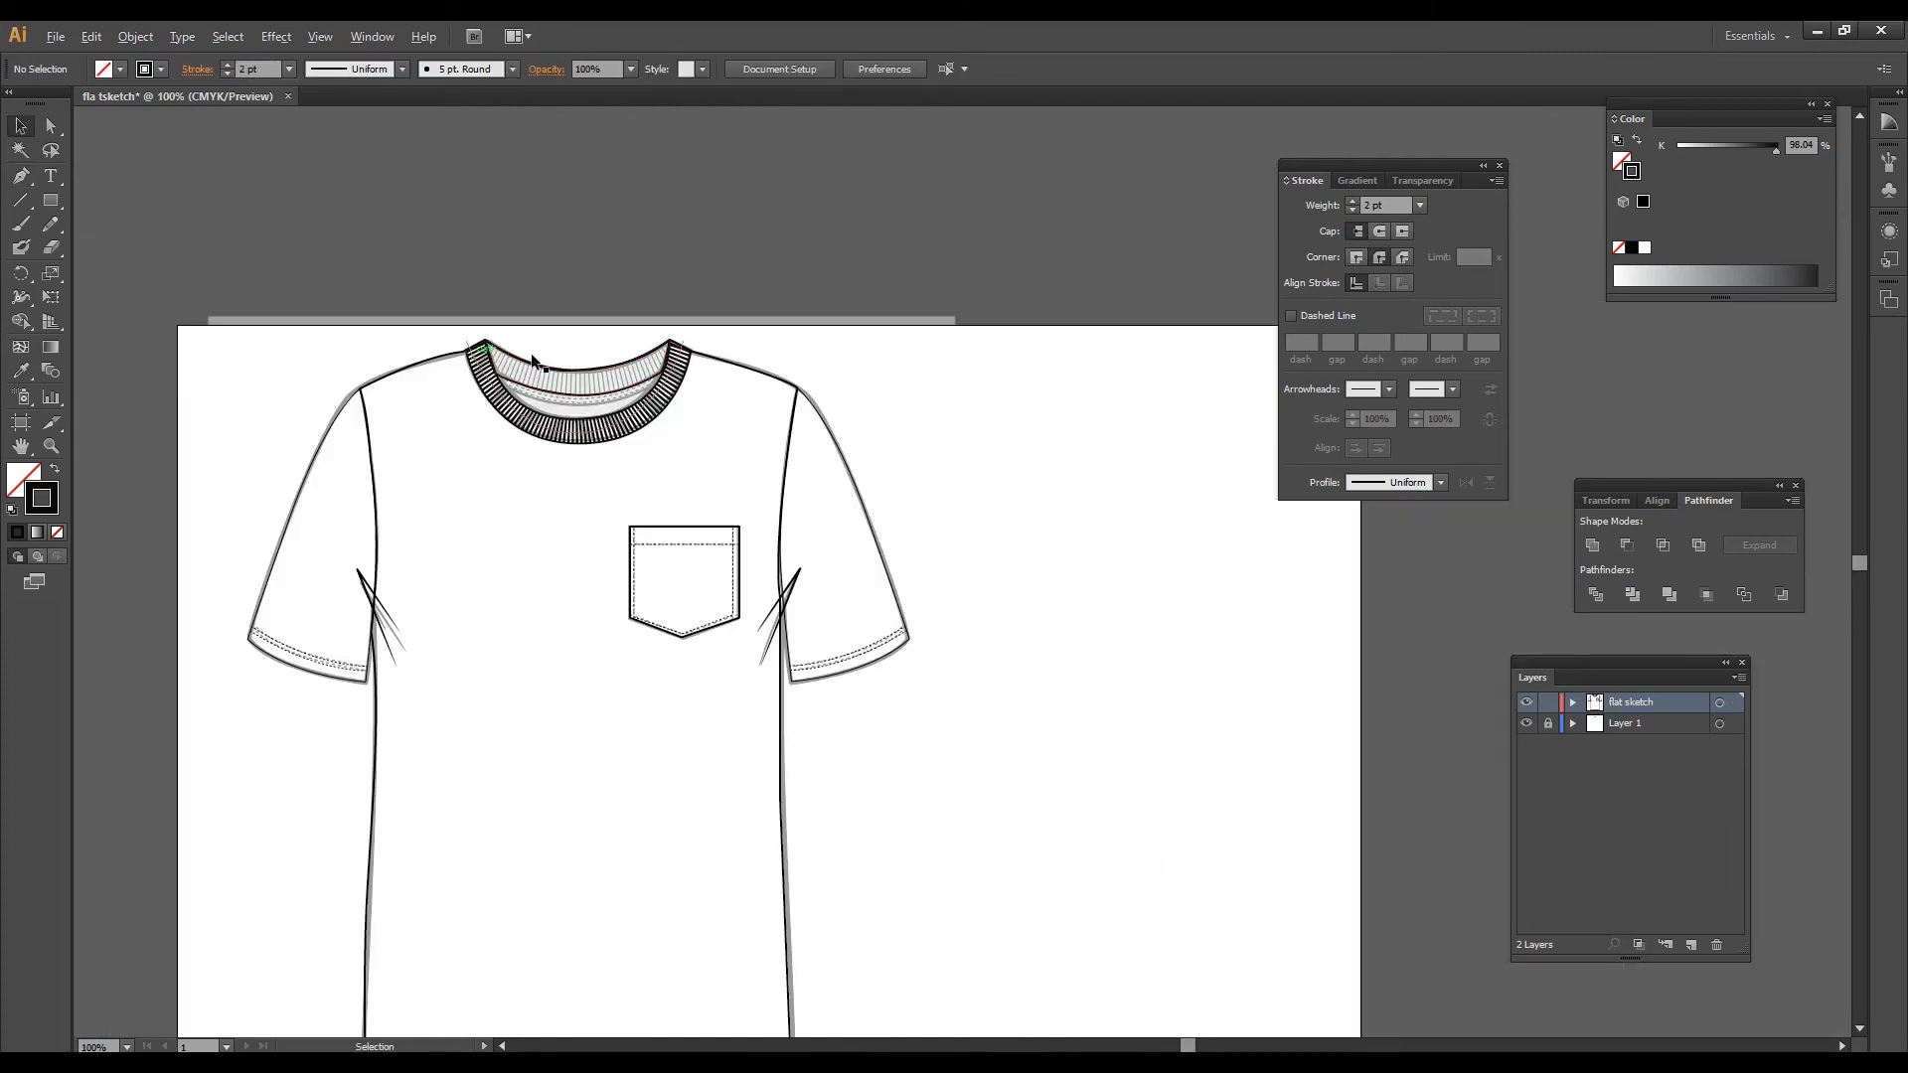
drag(580, 362, 1044, 384)
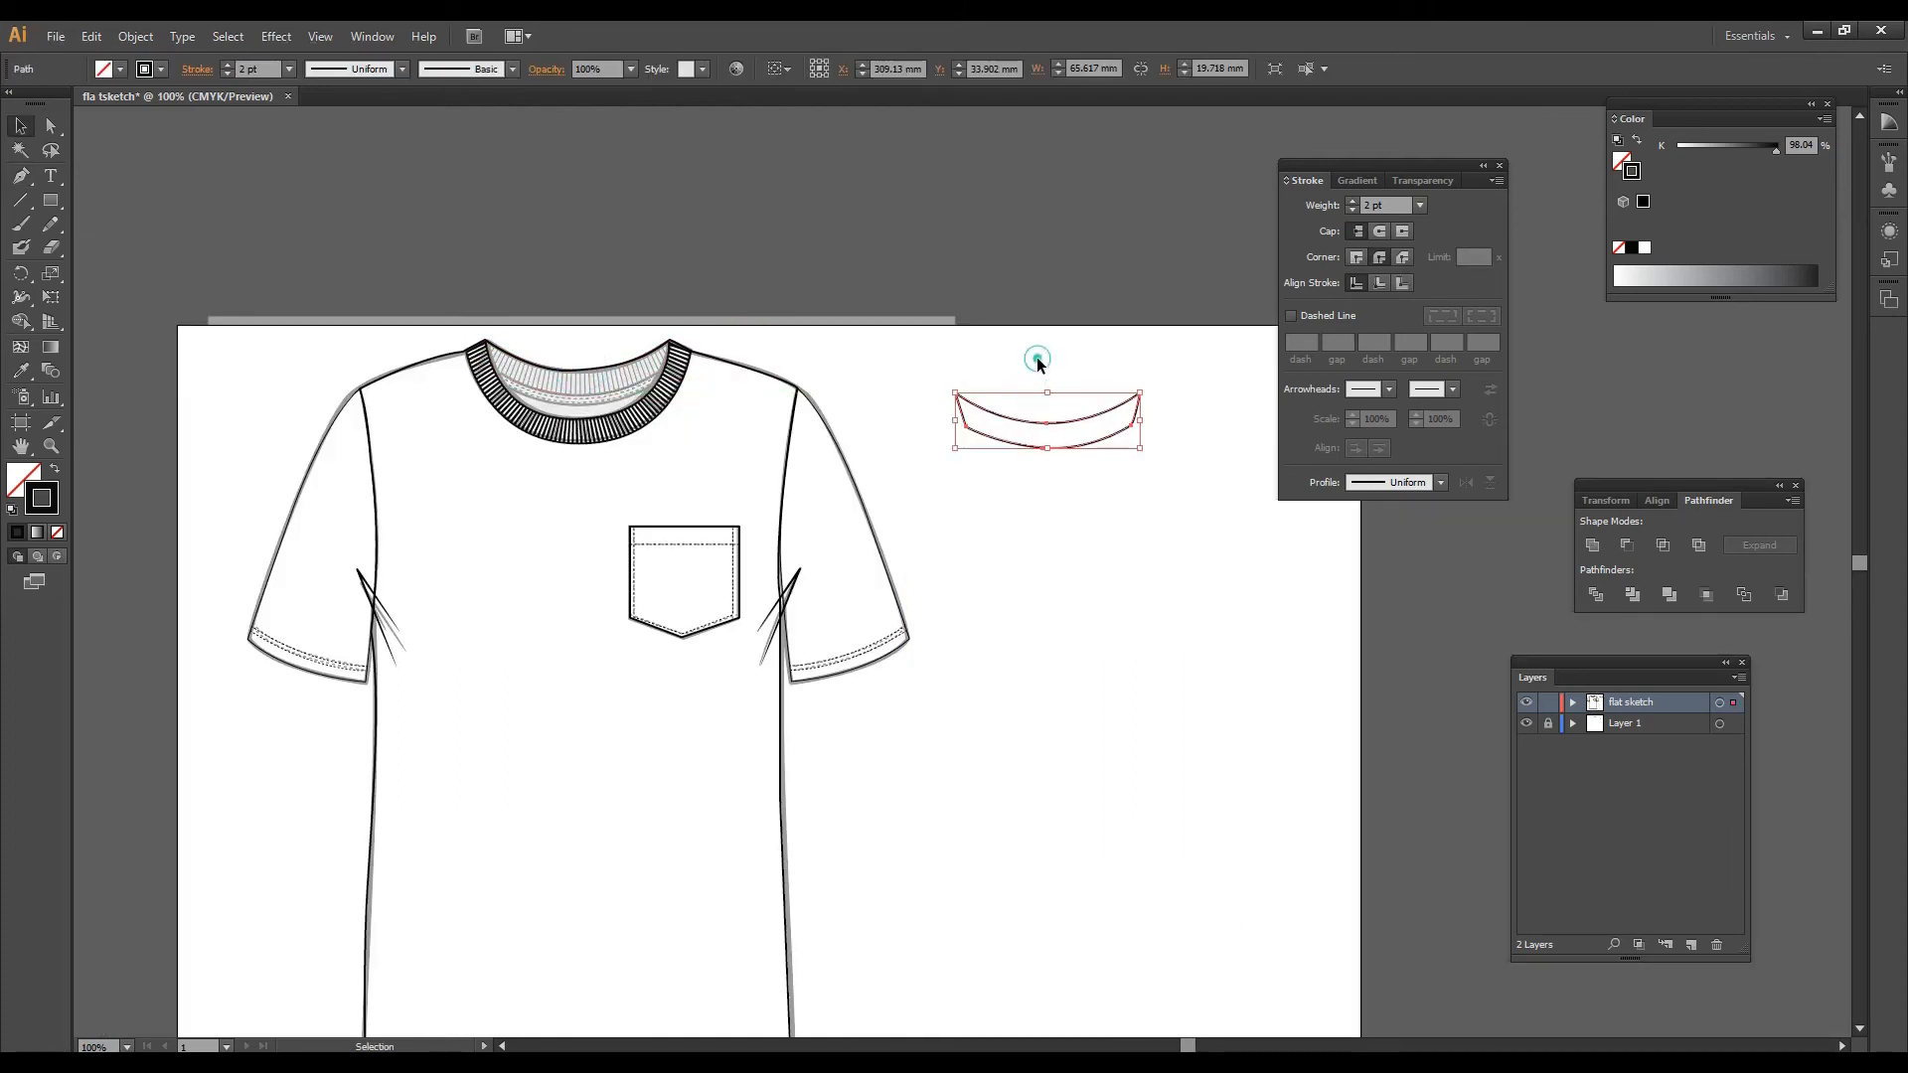
click(1036, 357)
Step: Draw a curved Pen path through the middle of the moved back neck band, extending slightly past both of its ends
key(ctrl+=)
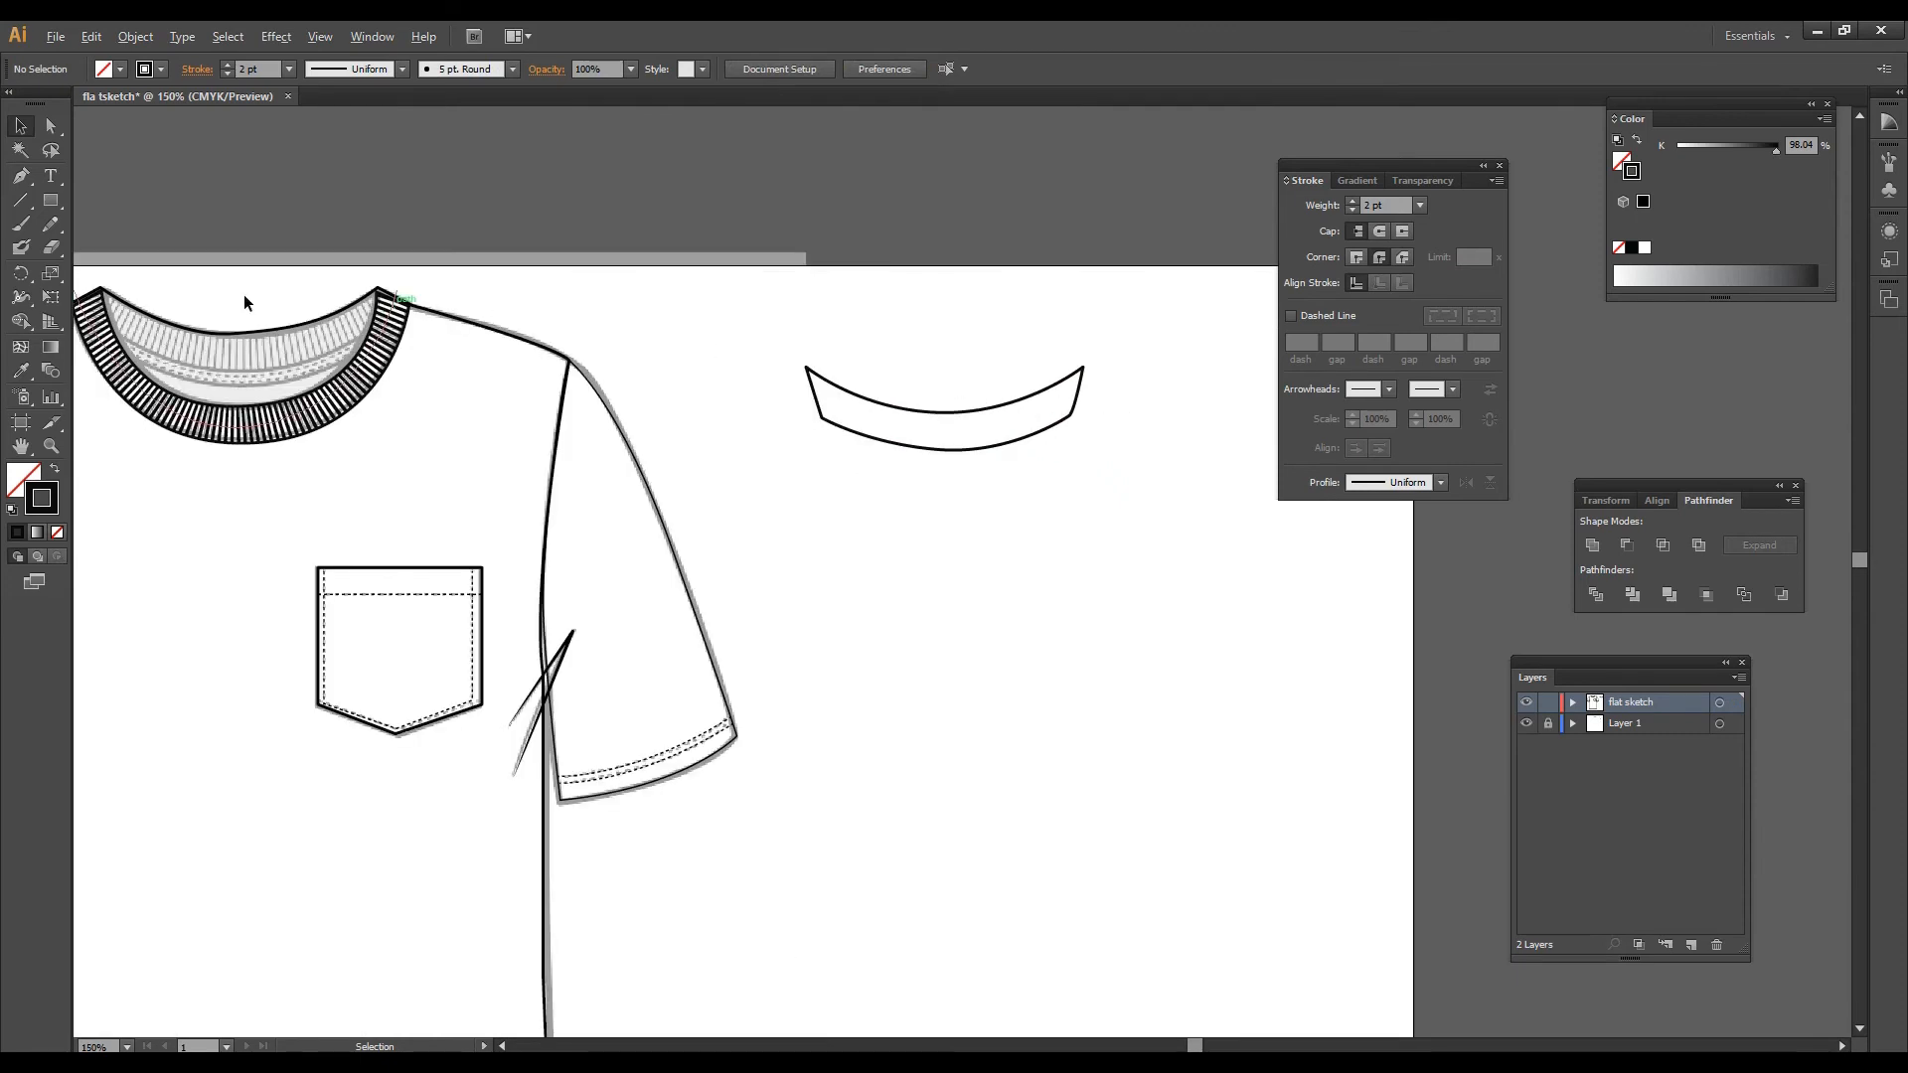
click(19, 177)
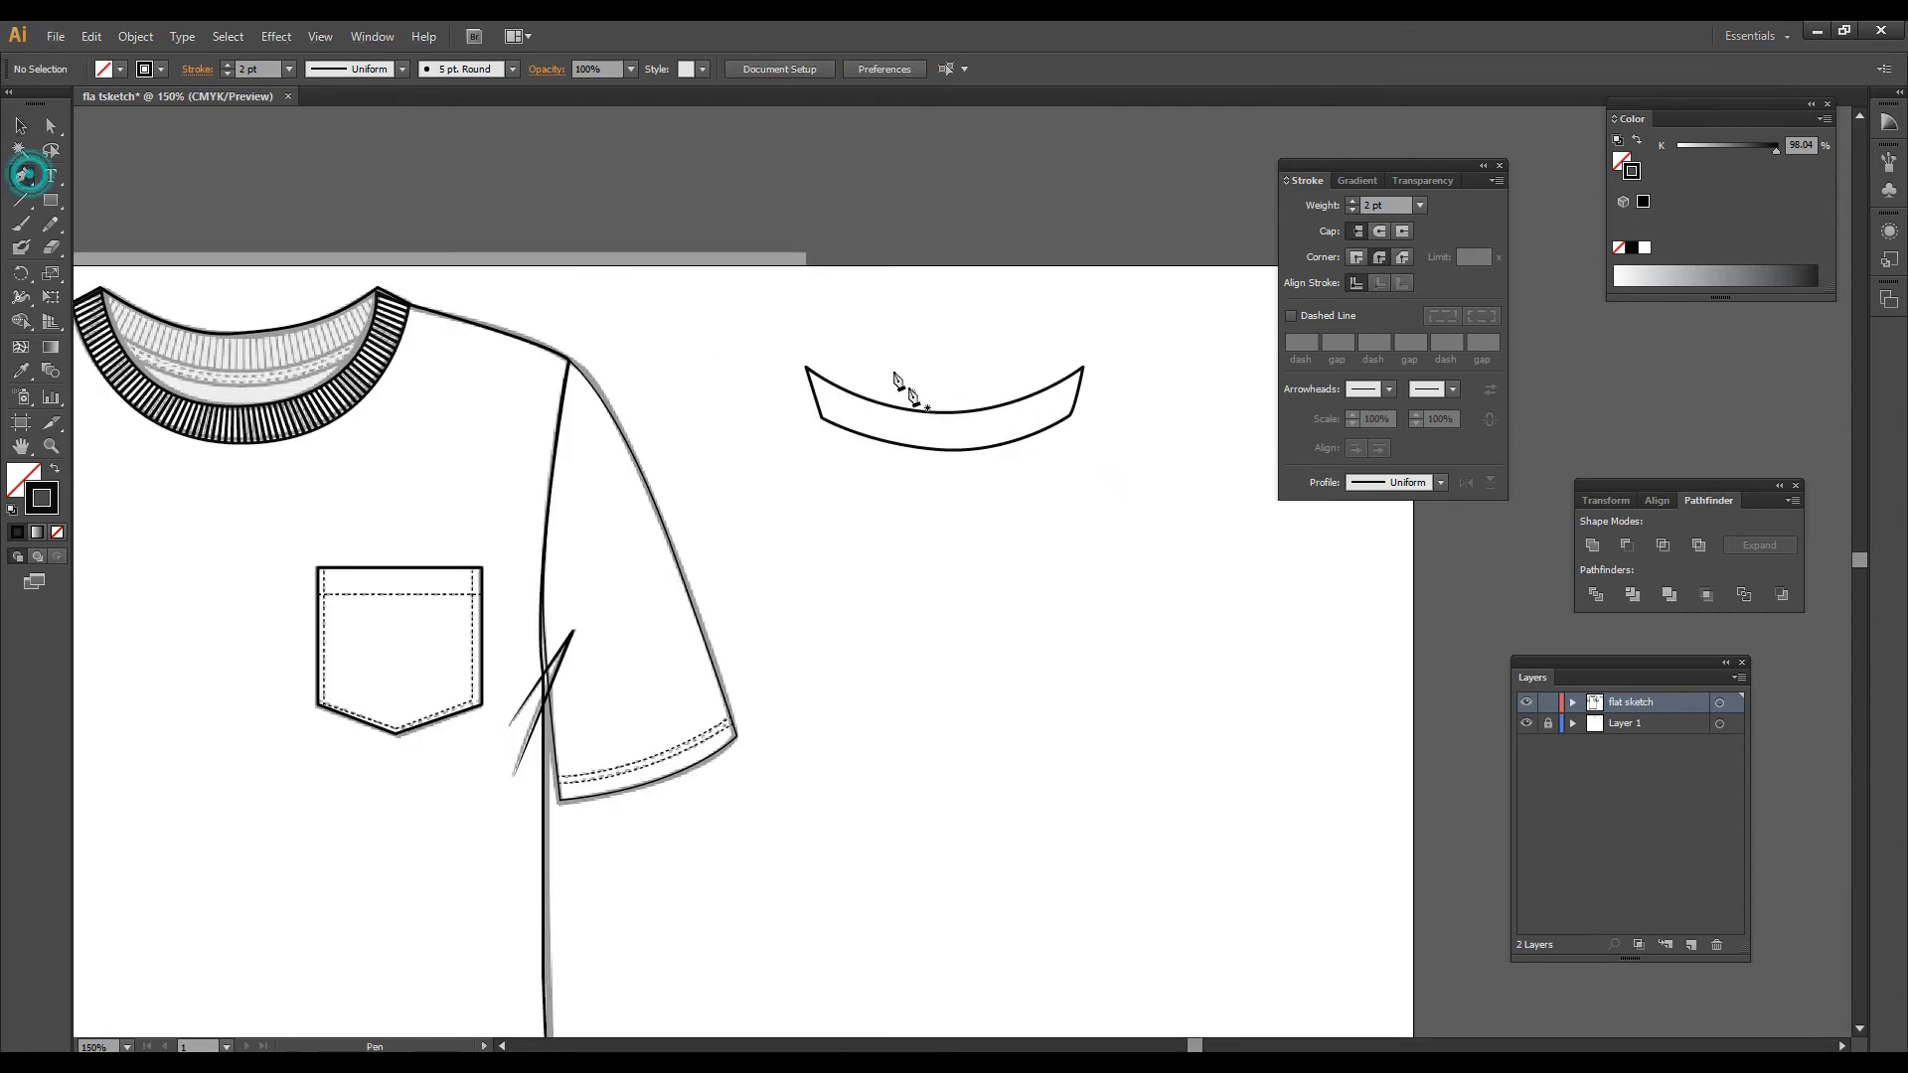
click(792, 392)
drag(944, 427, 1005, 429)
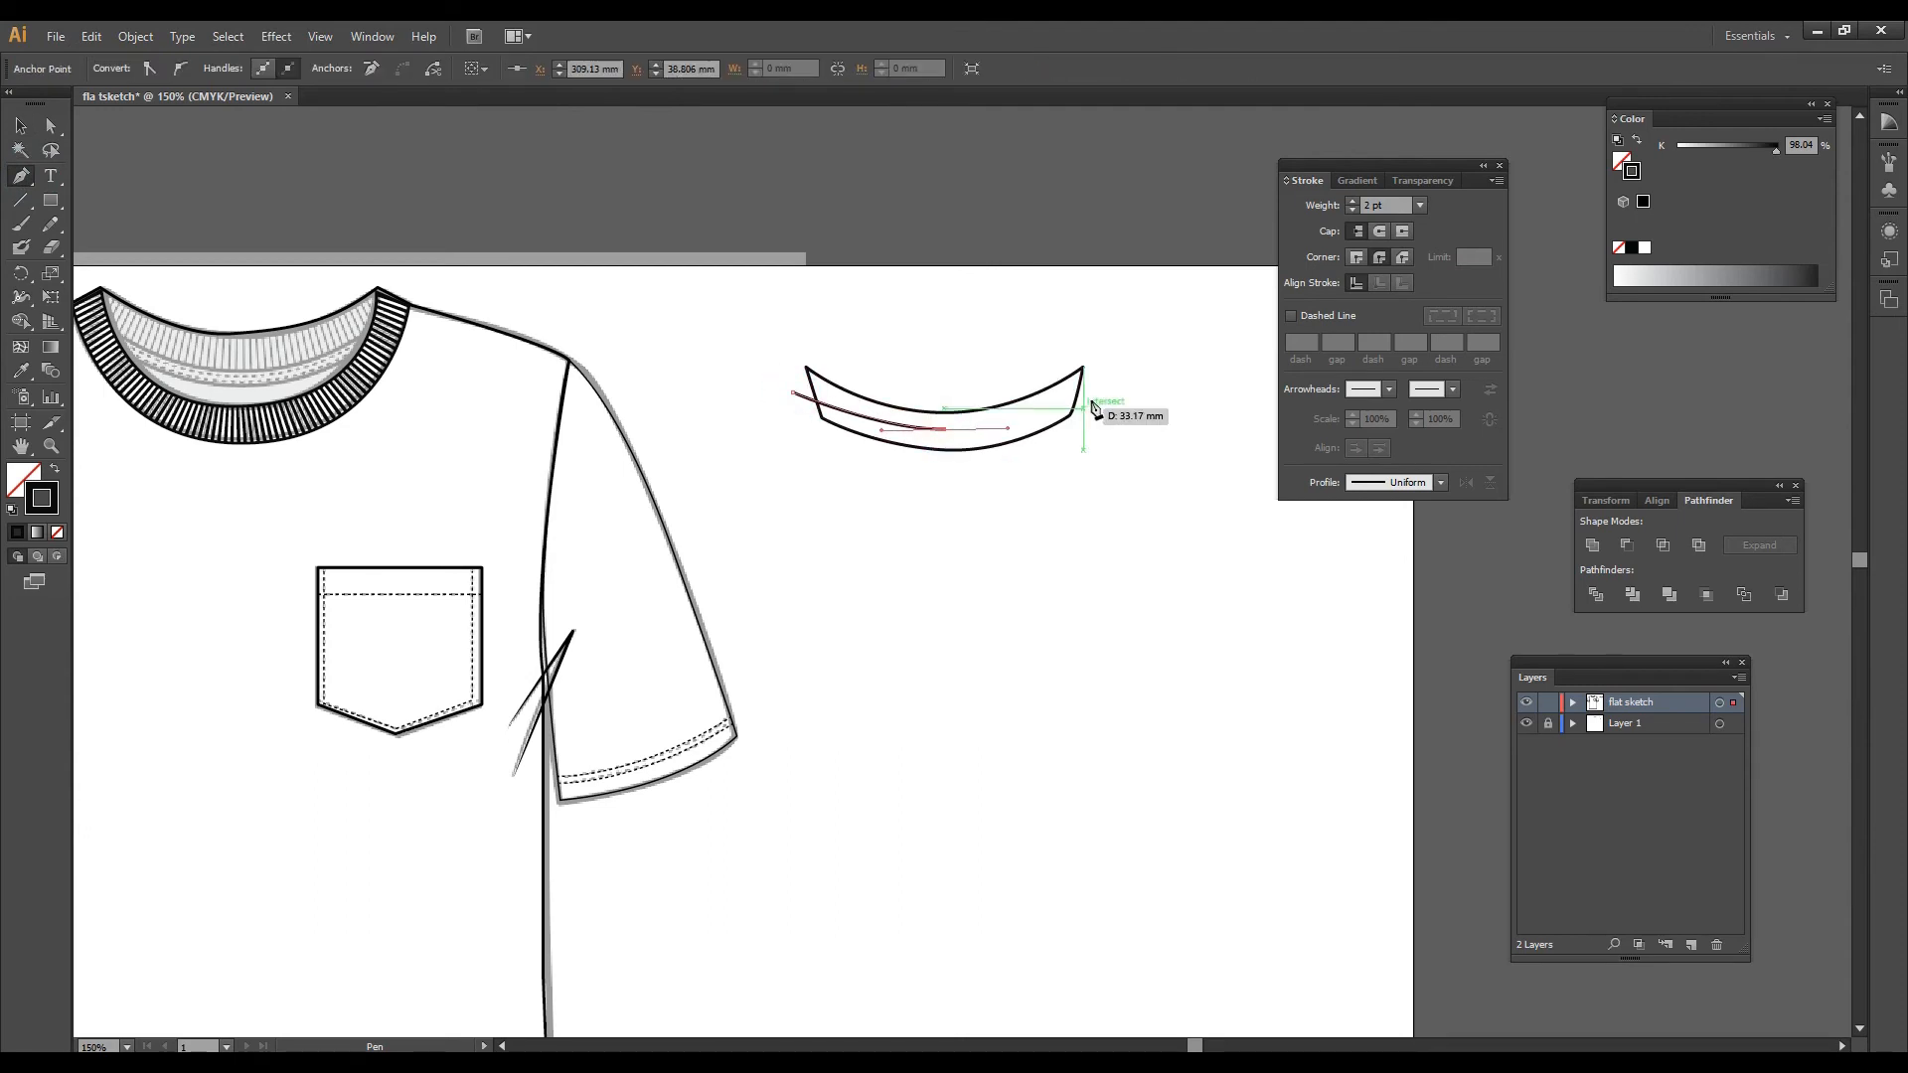
click(1100, 393)
drag(1116, 395, 1118, 387)
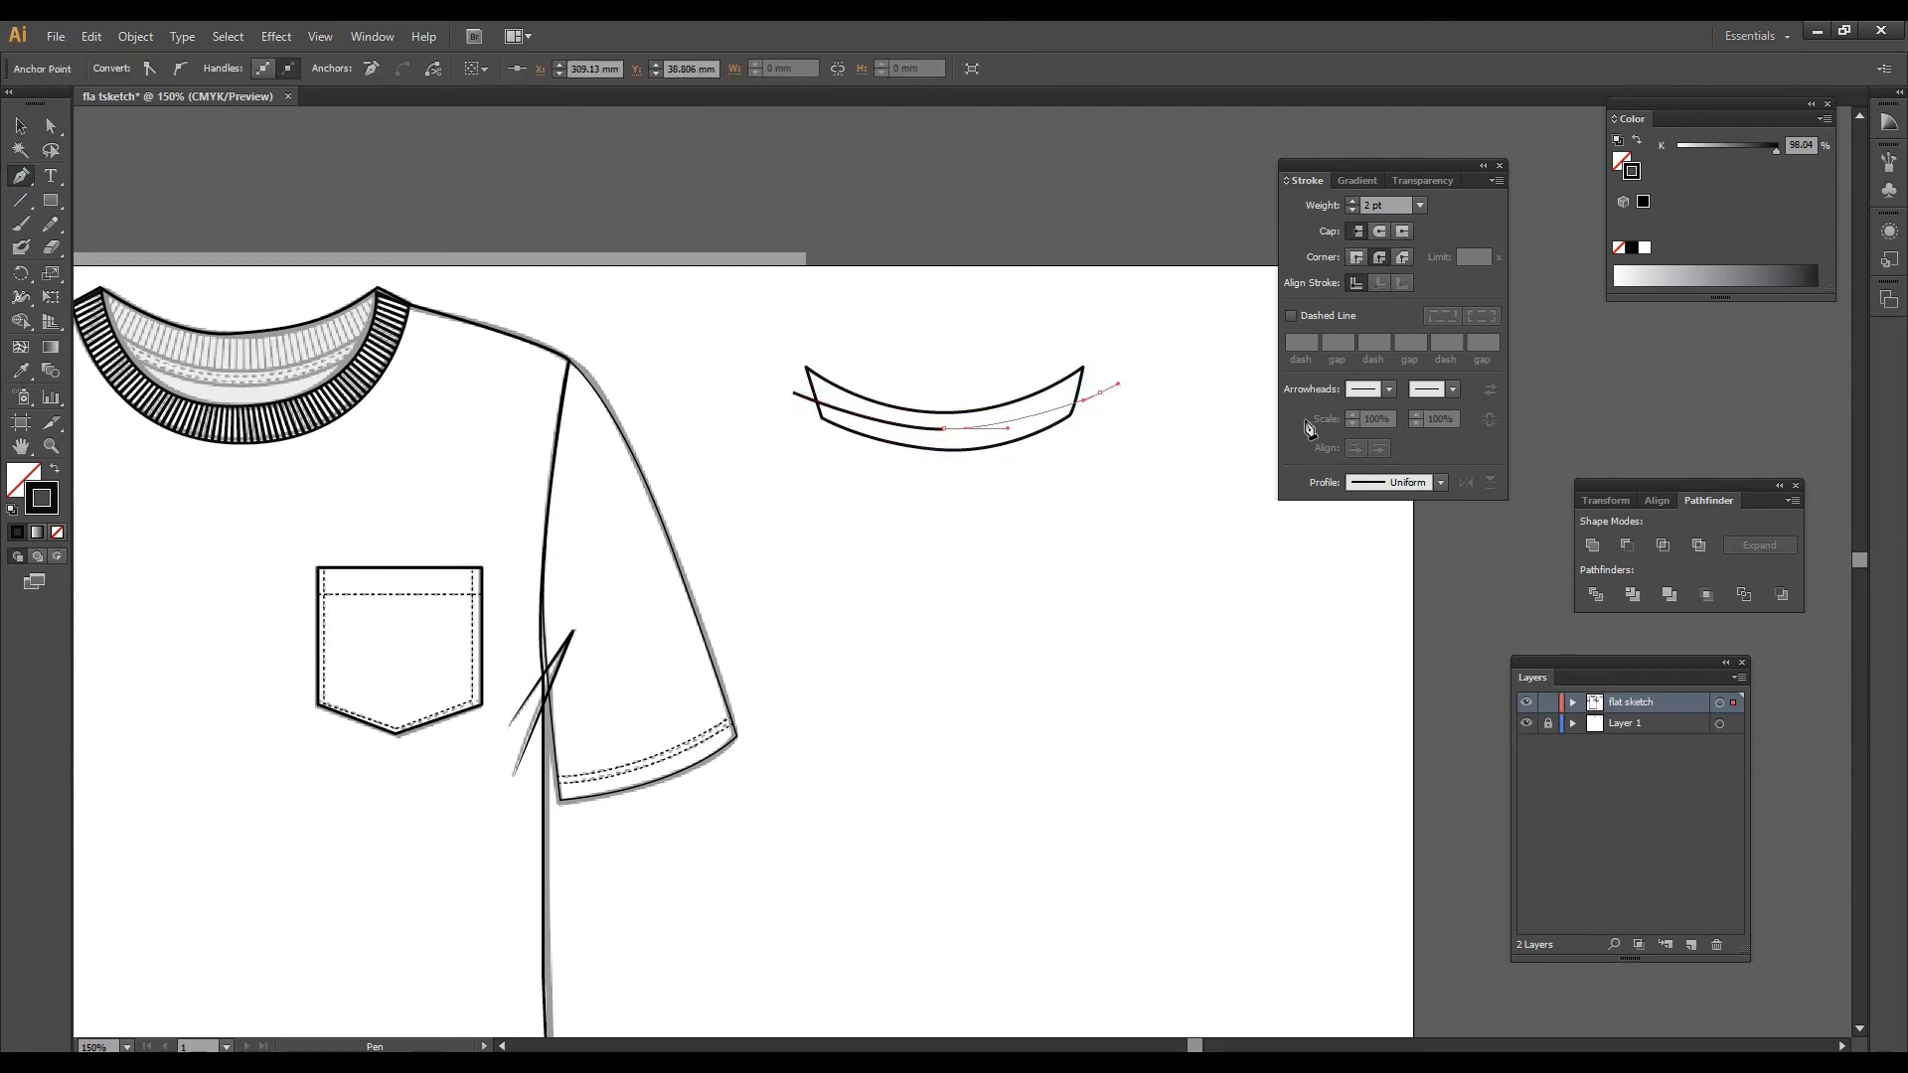
click(19, 129)
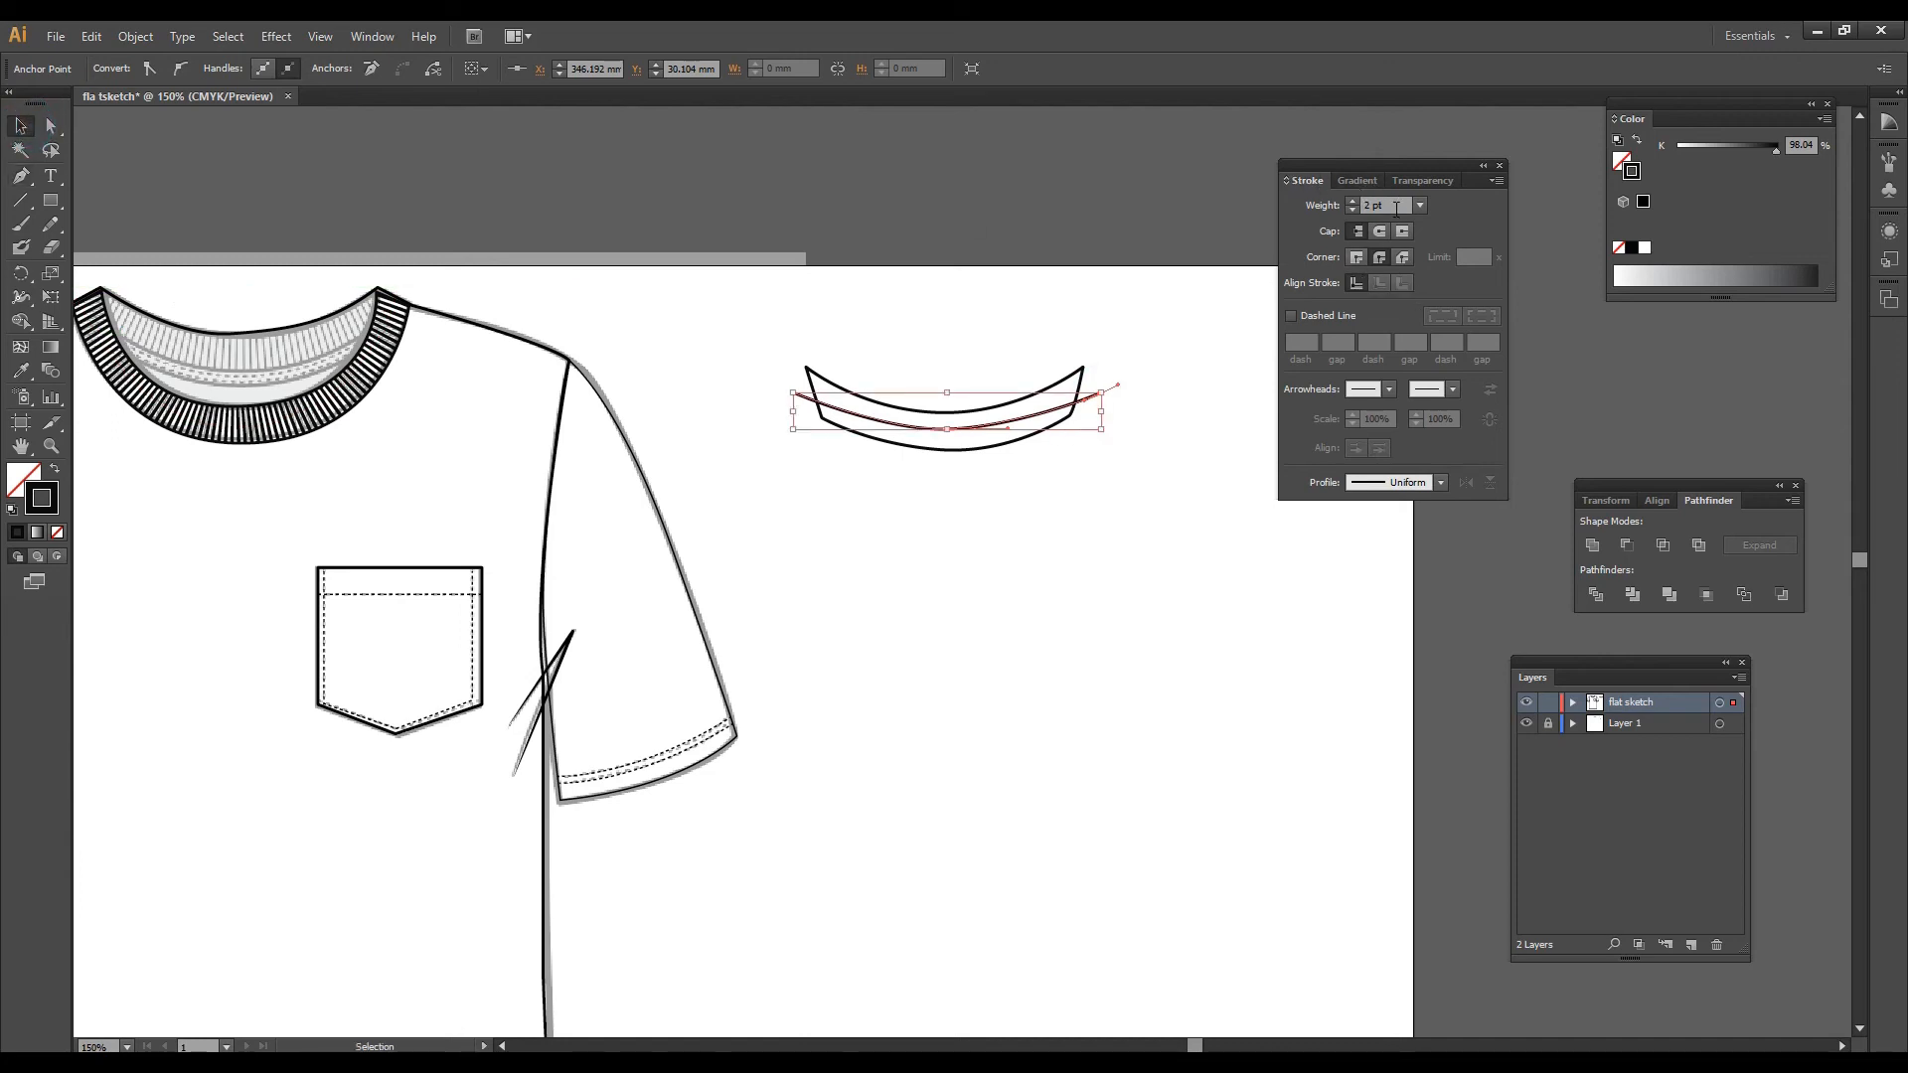
Step: Make the curved path through the back neck band dashed with 2 pt dashes and gaps and a 35 pt stroke weight
click(1291, 316)
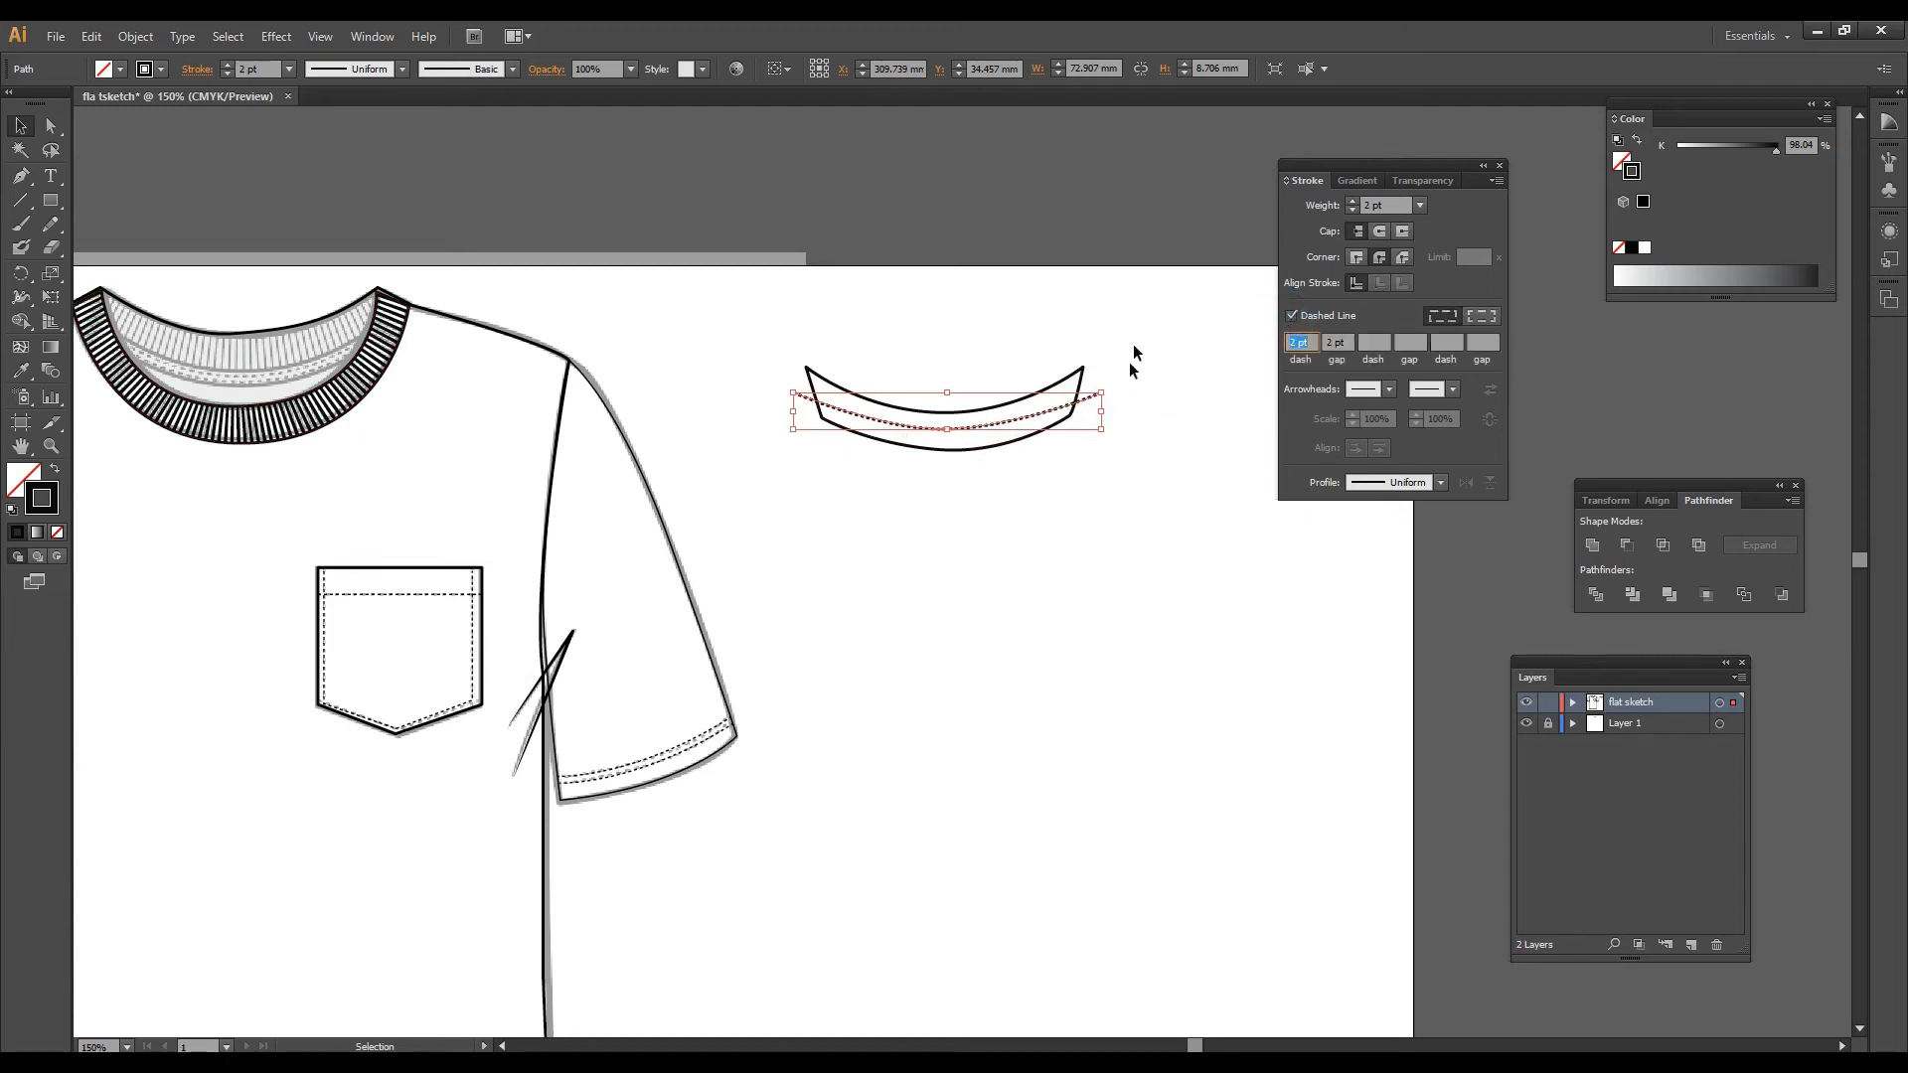
click(1399, 205)
click(1399, 205)
key(Return)
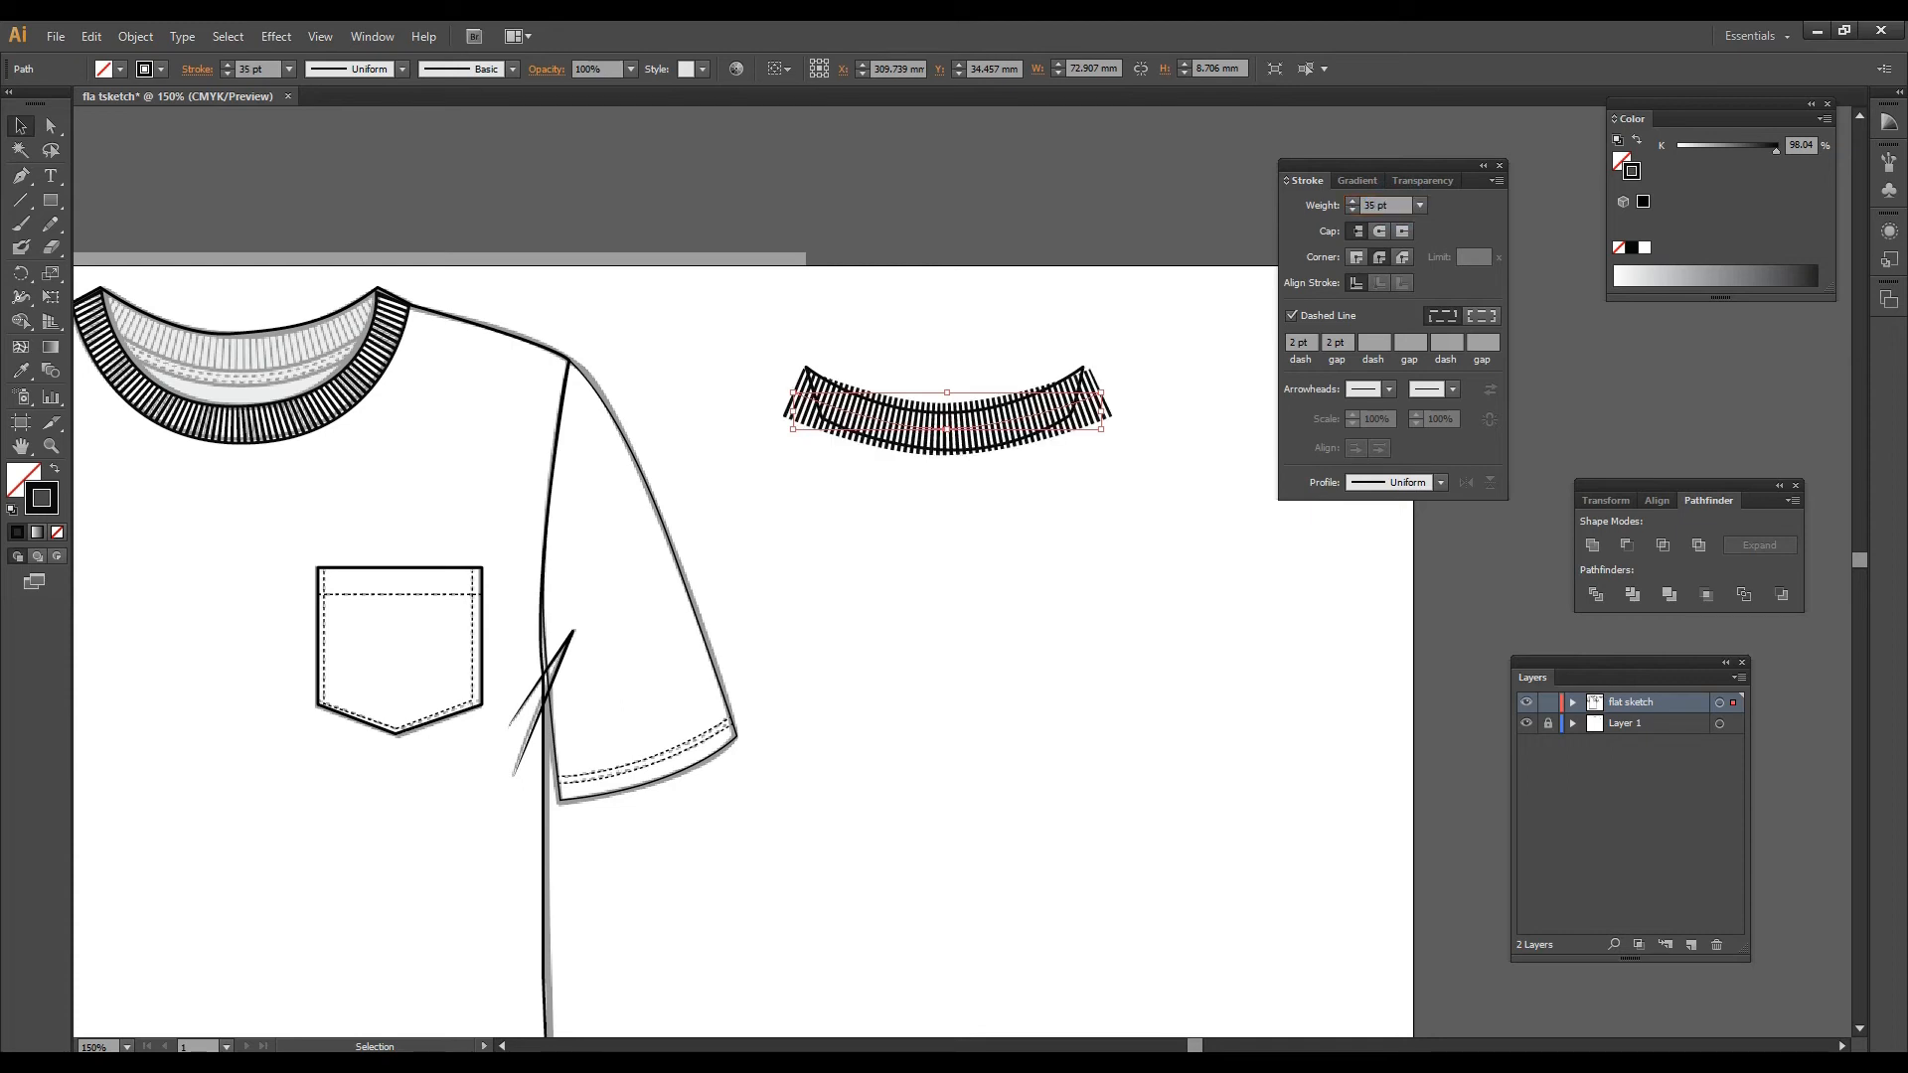
Step: Bring the back neck band shape to the front and use it as a clipping mask for the thick dashed path
key(ctrl+equal)
key(ctrl+equal)
right_click(735, 455)
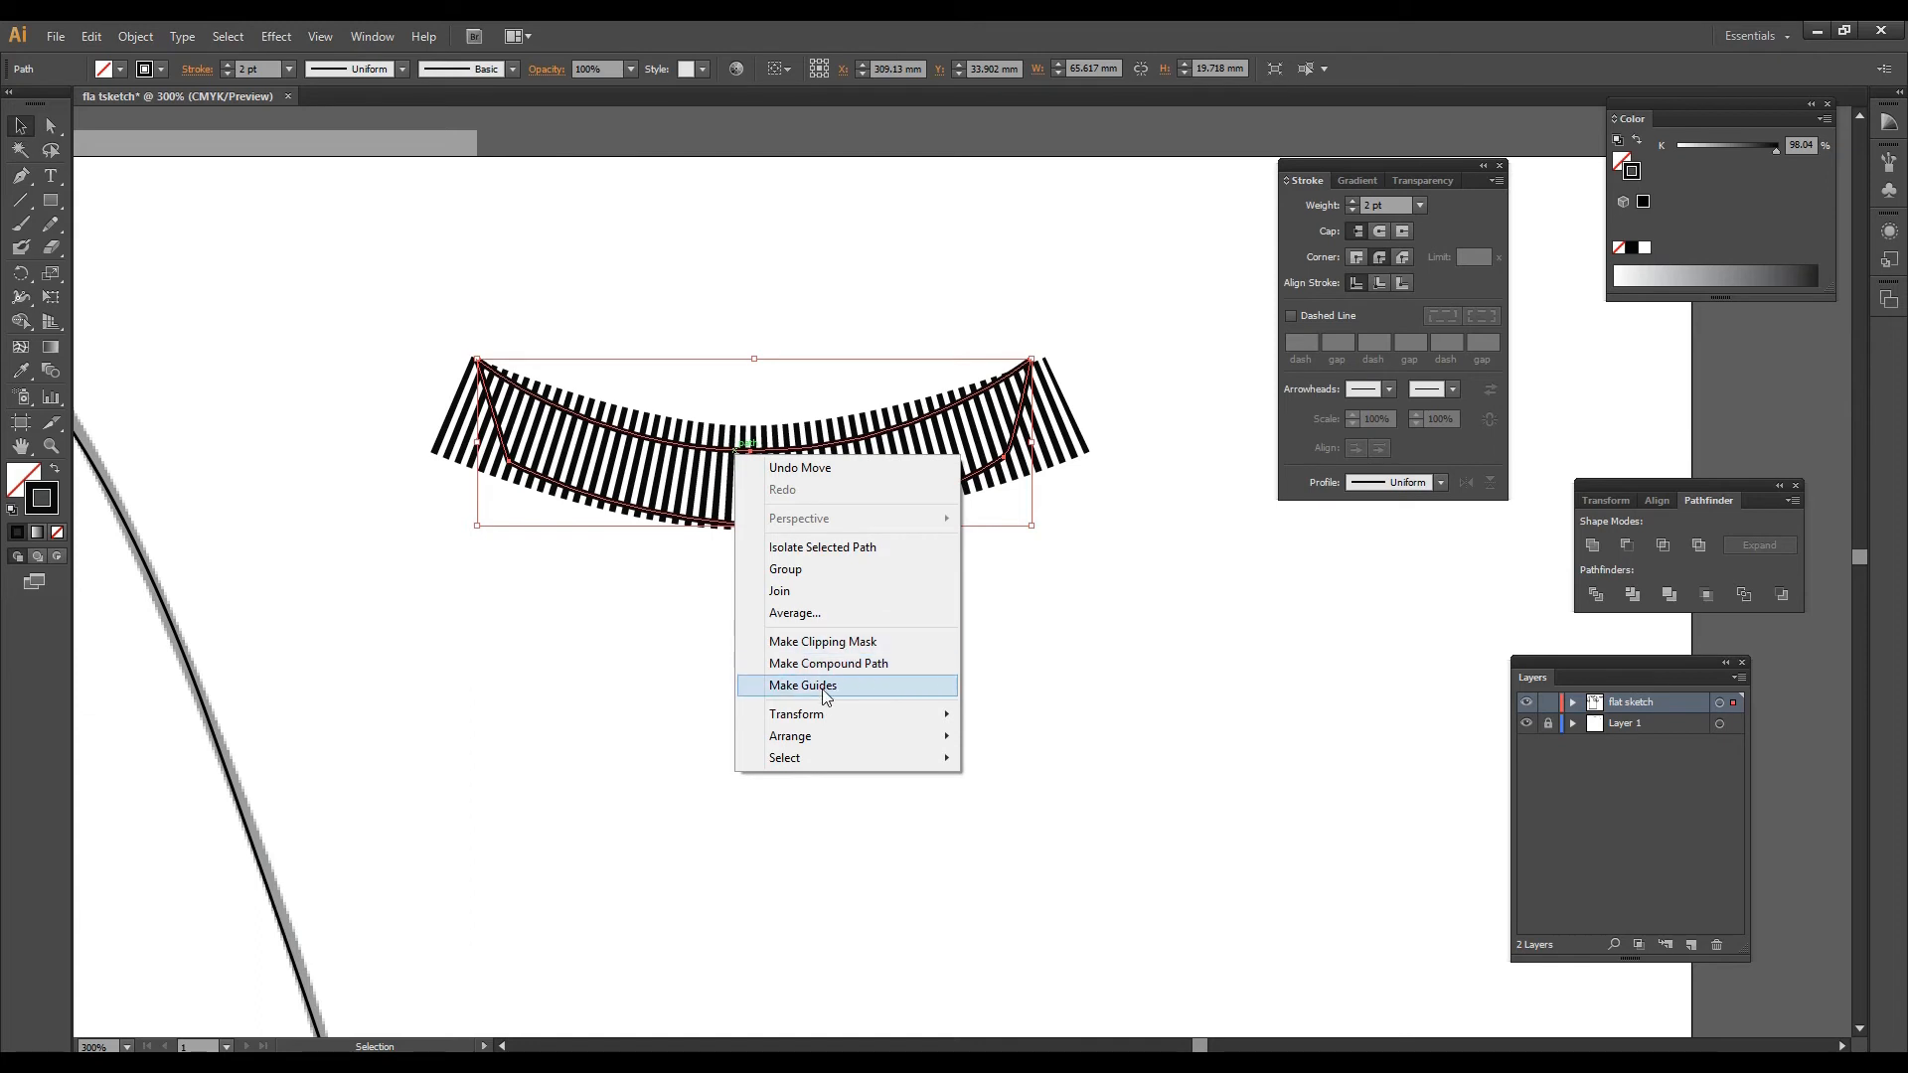
mouse_move(817, 736)
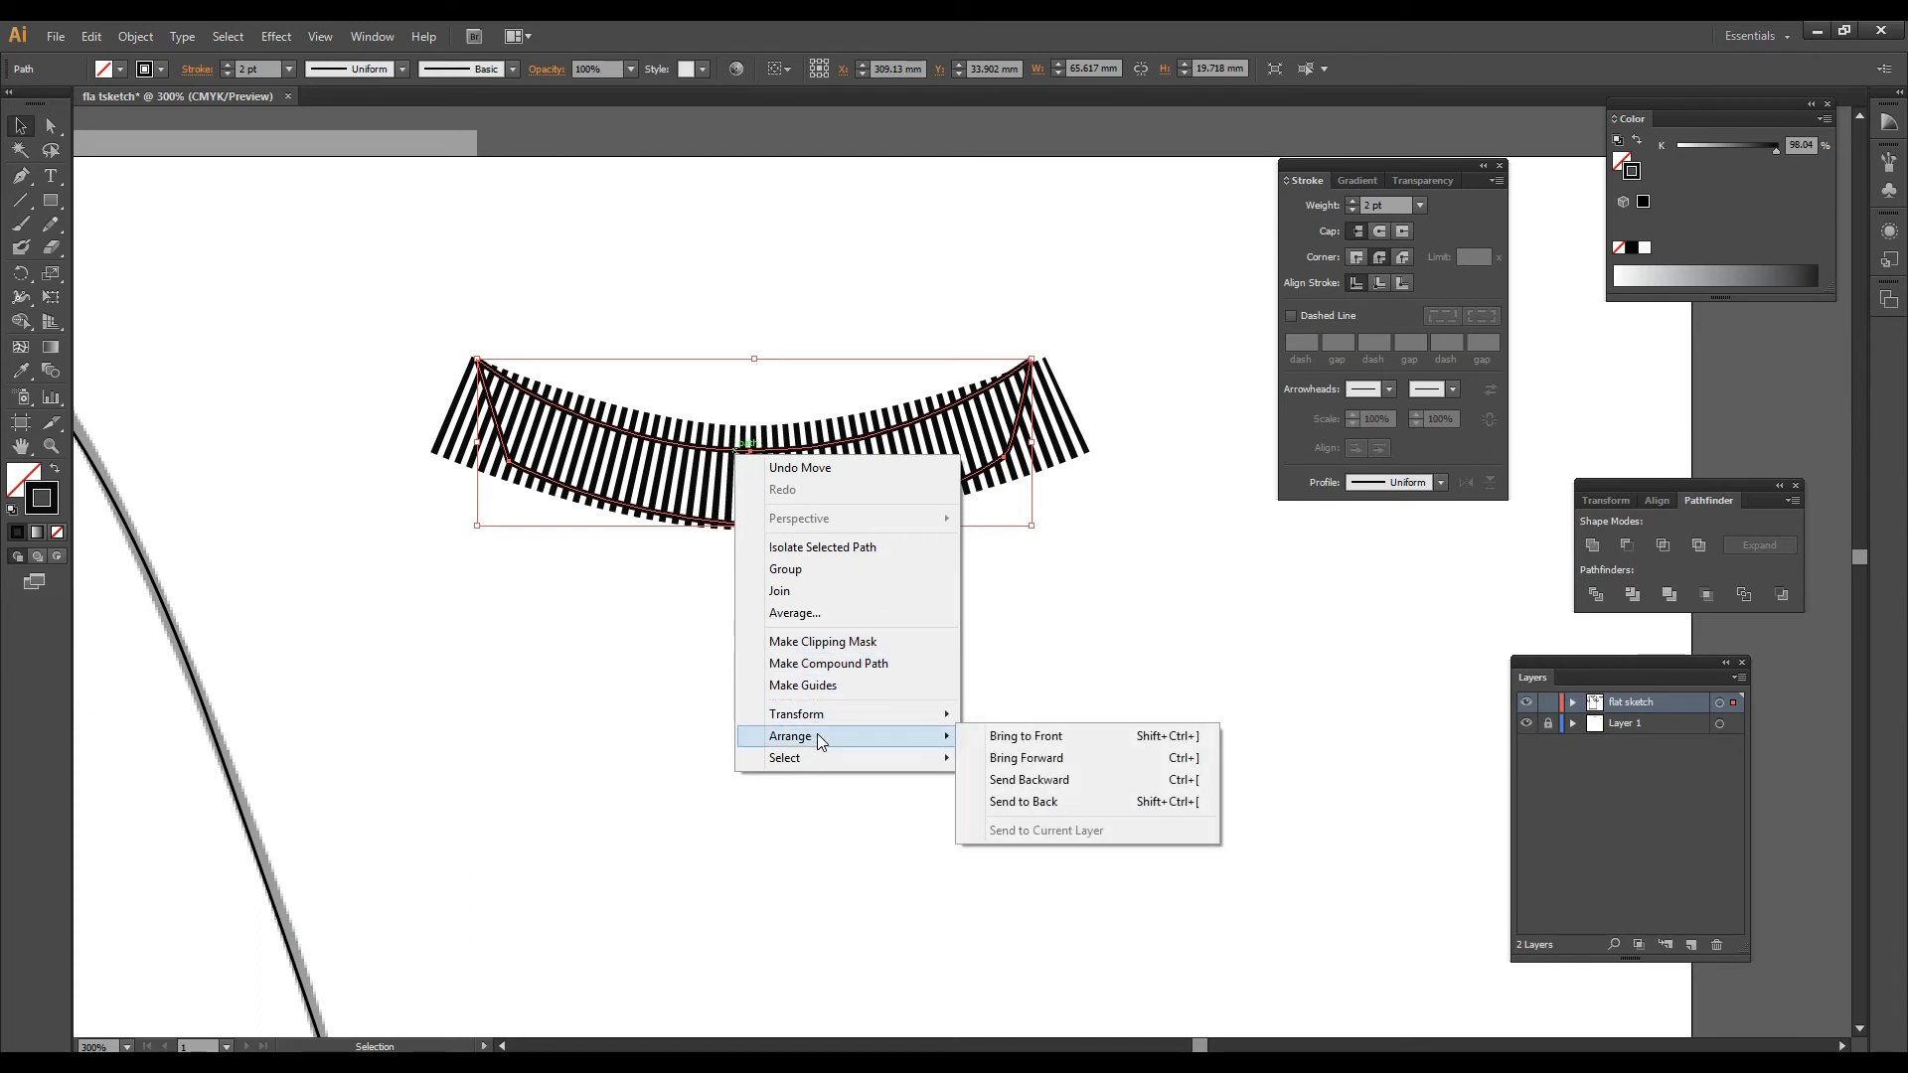
click(1040, 747)
drag(605, 285, 968, 666)
right_click(861, 477)
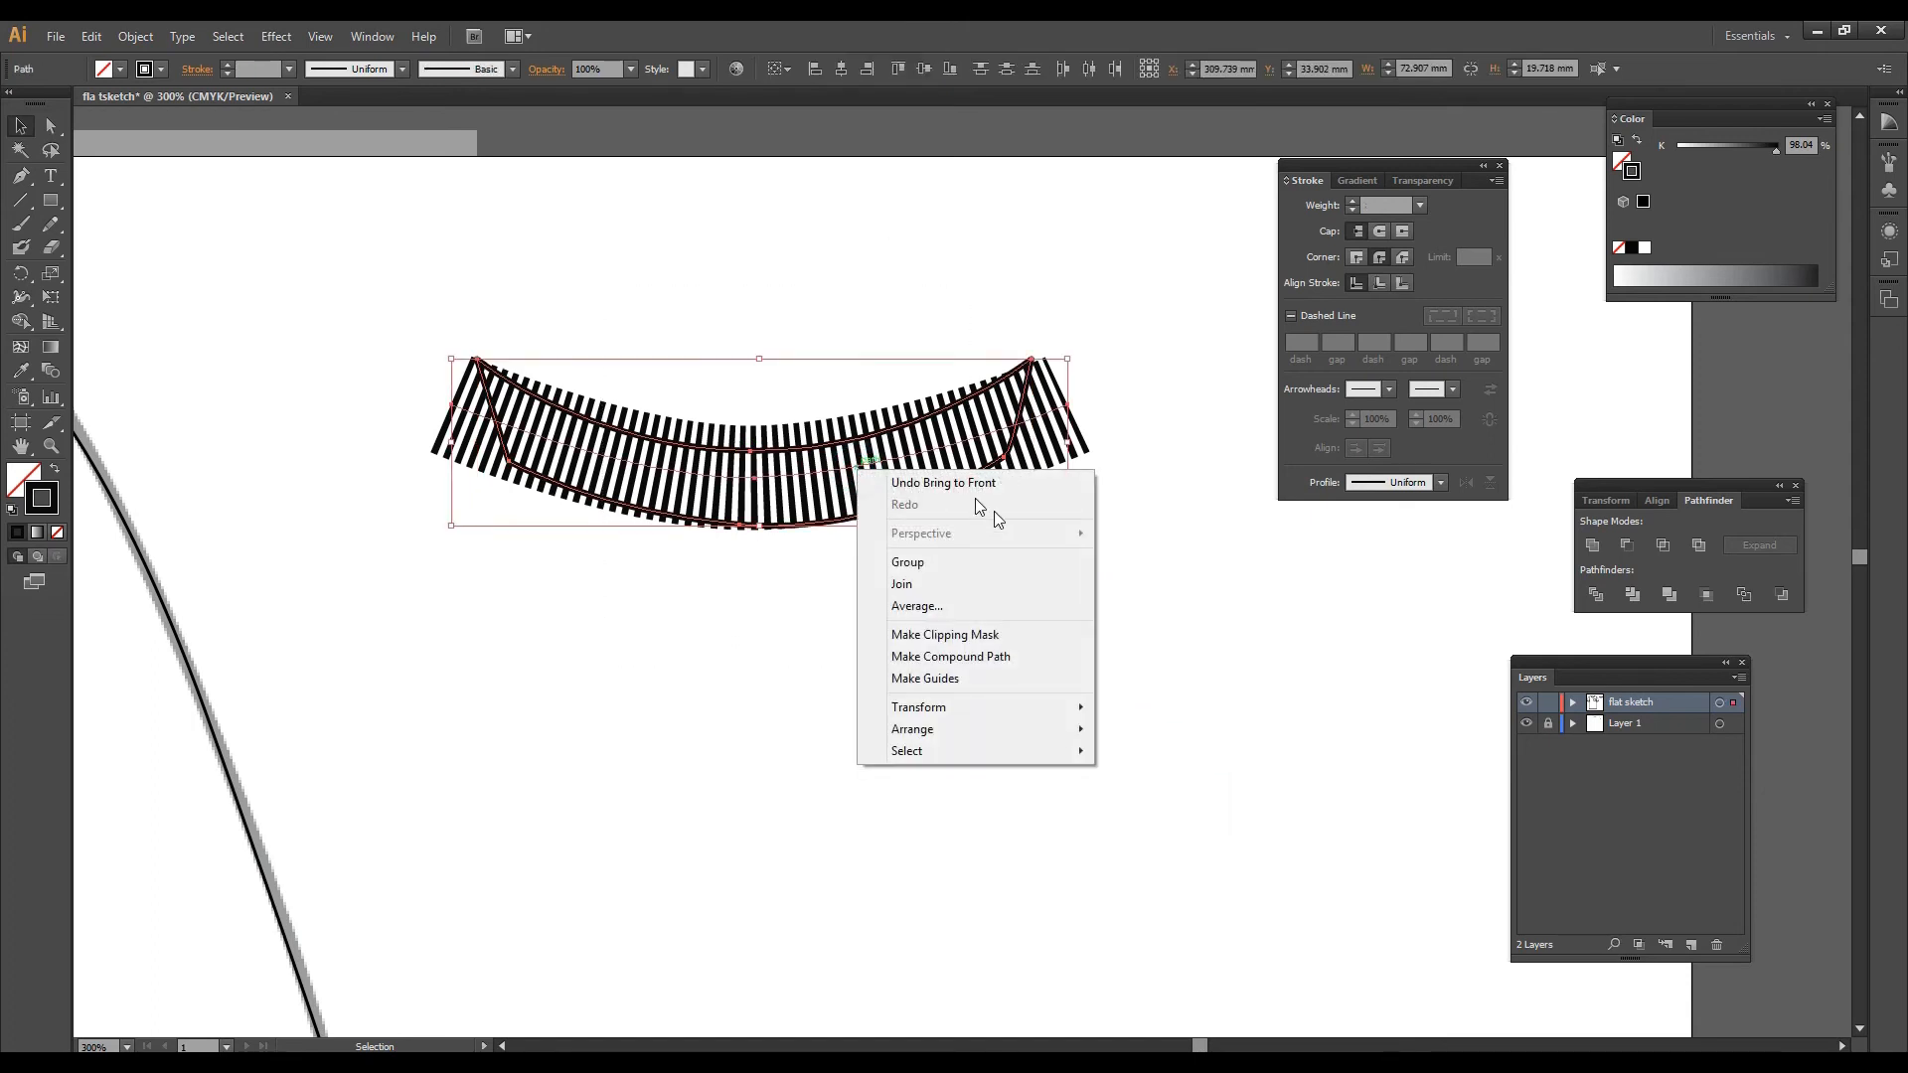
click(968, 636)
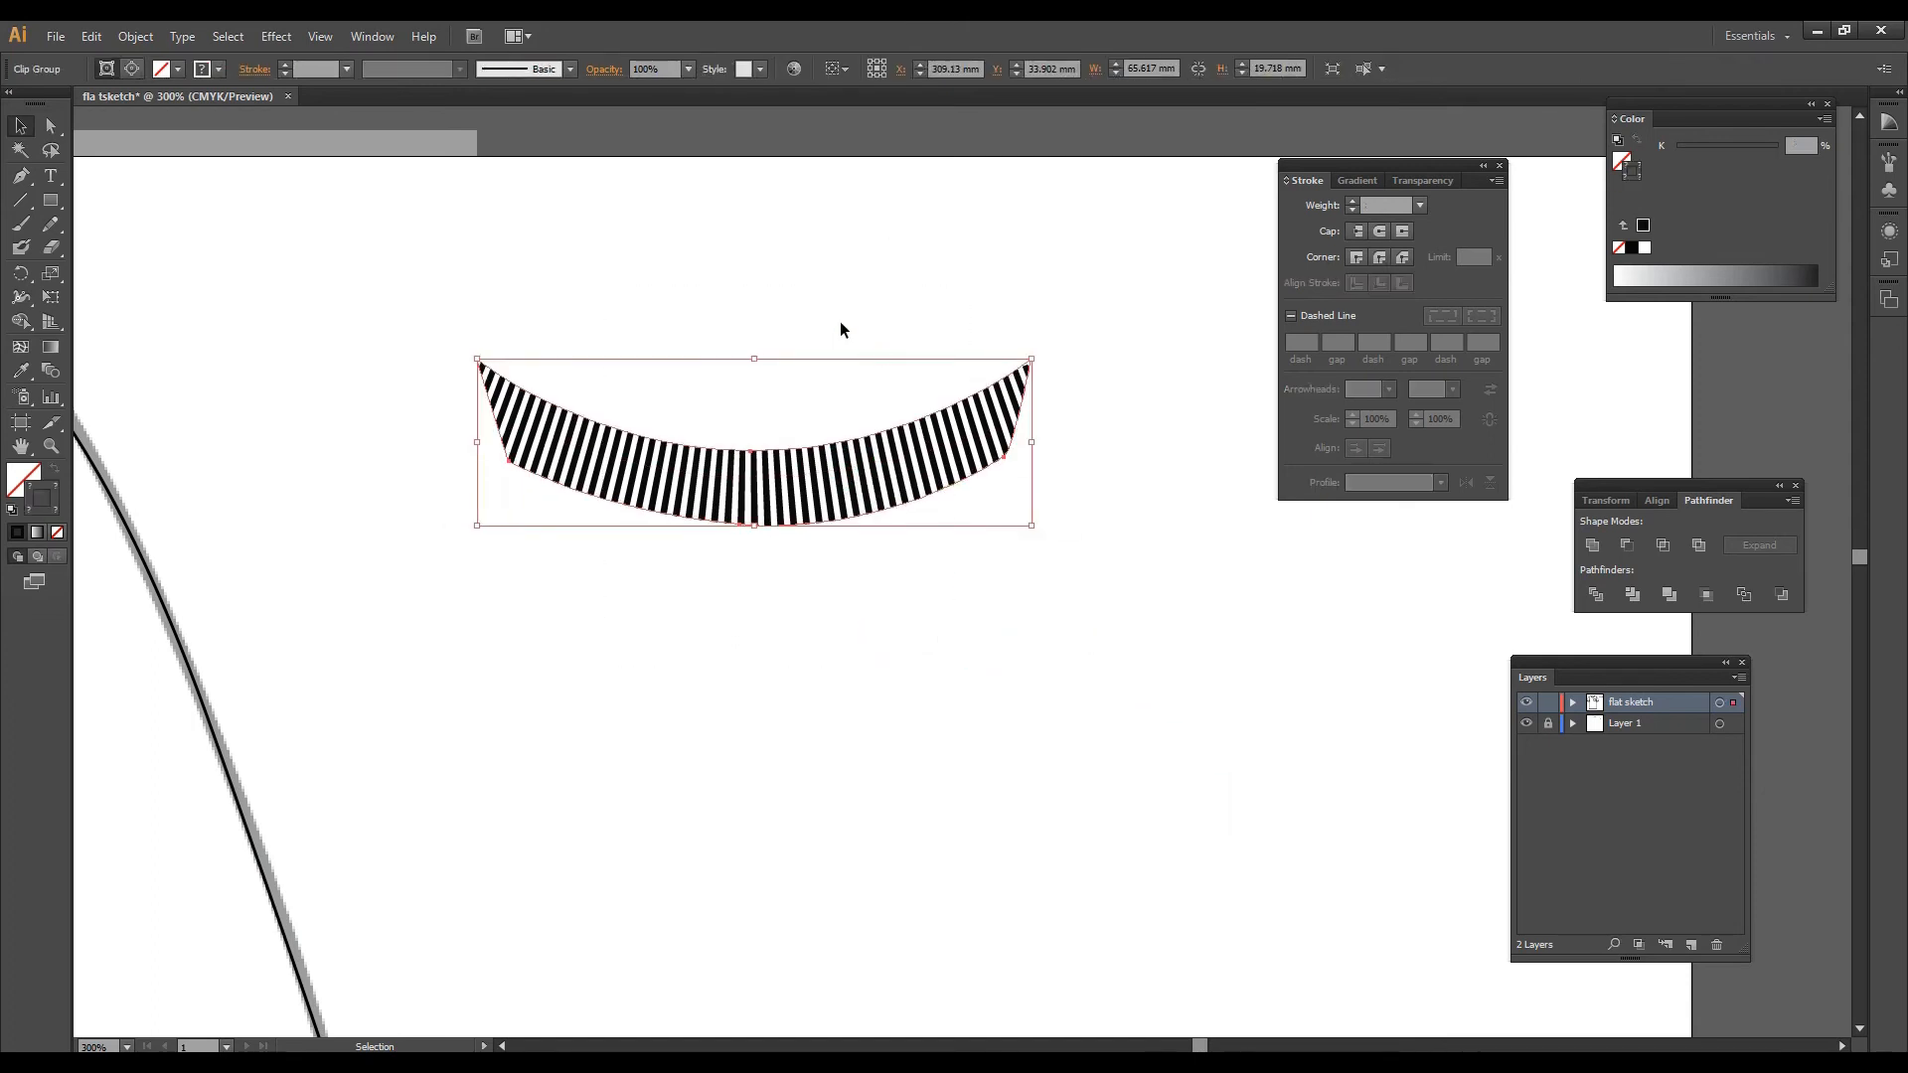
click(801, 294)
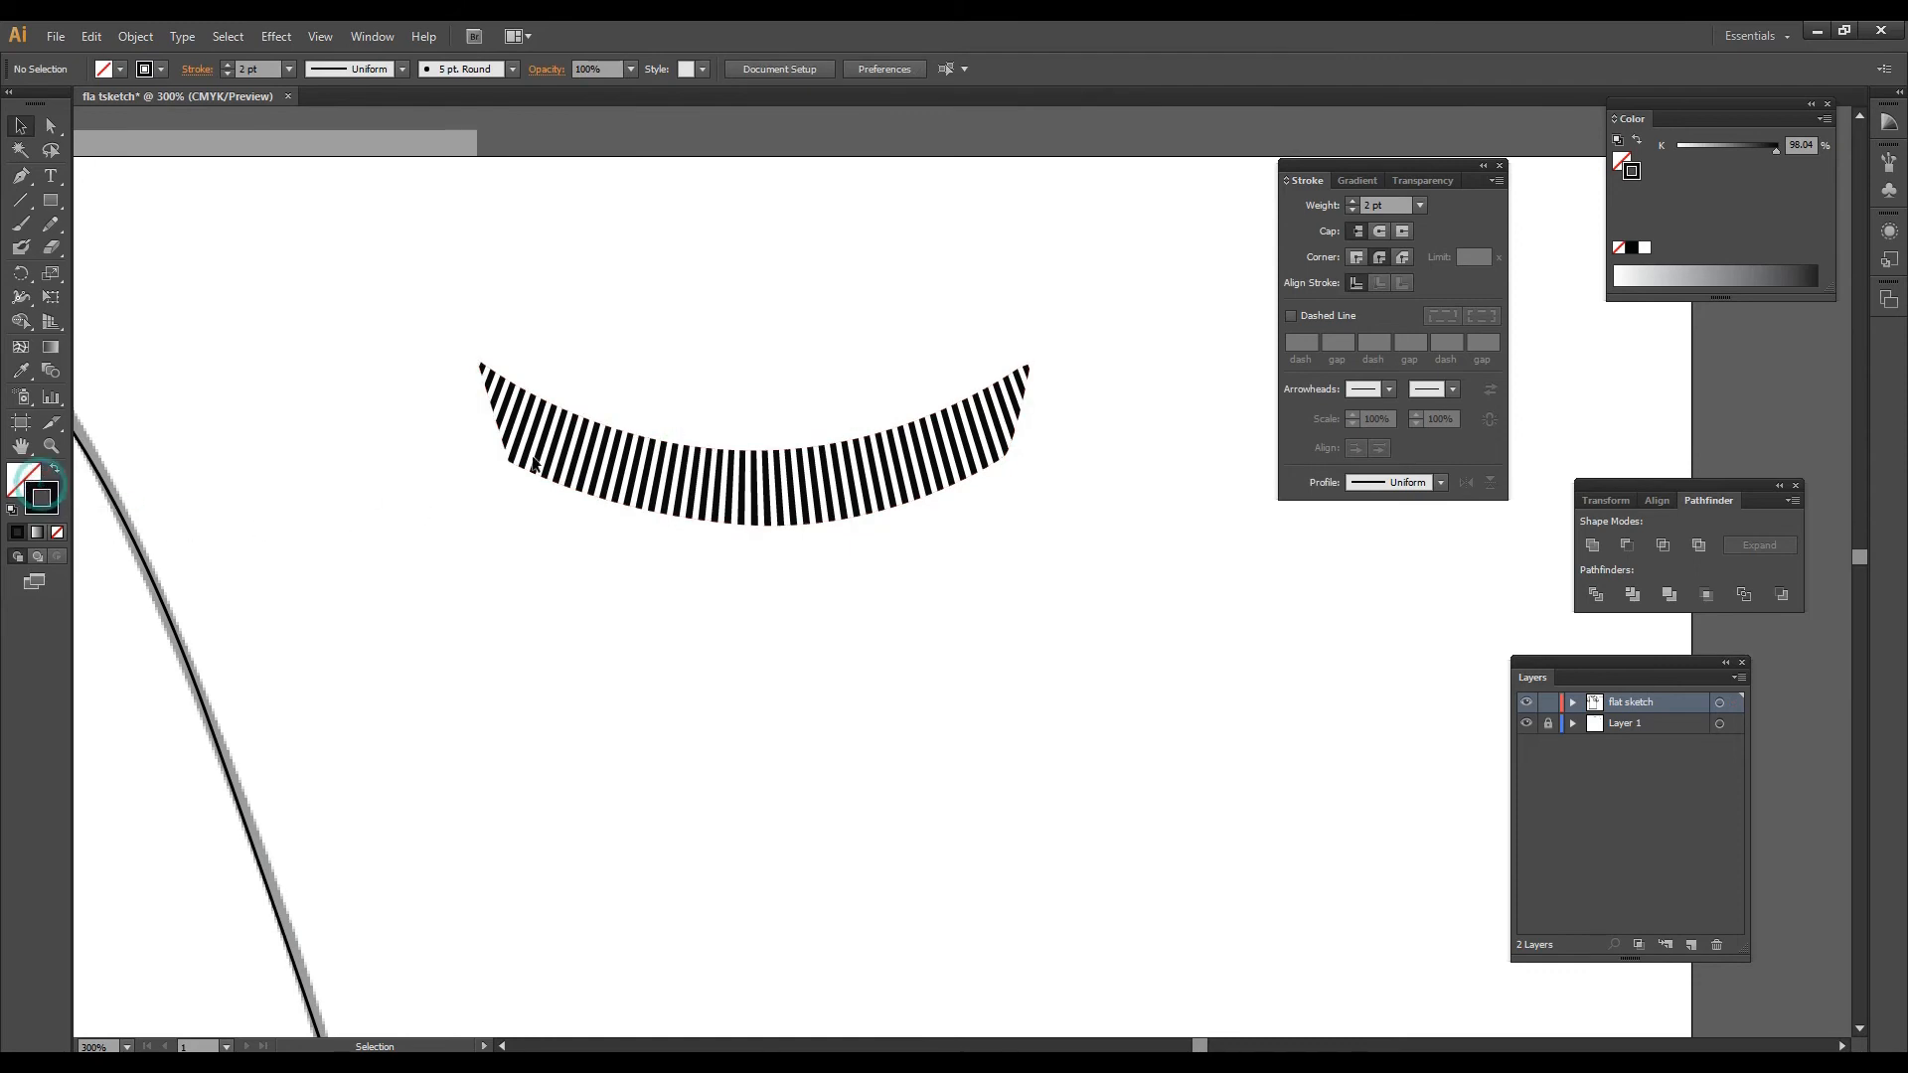
Step: Give the clipped back neck band a near-black outline with the stroke colour 020202 and deselect it
click(608, 430)
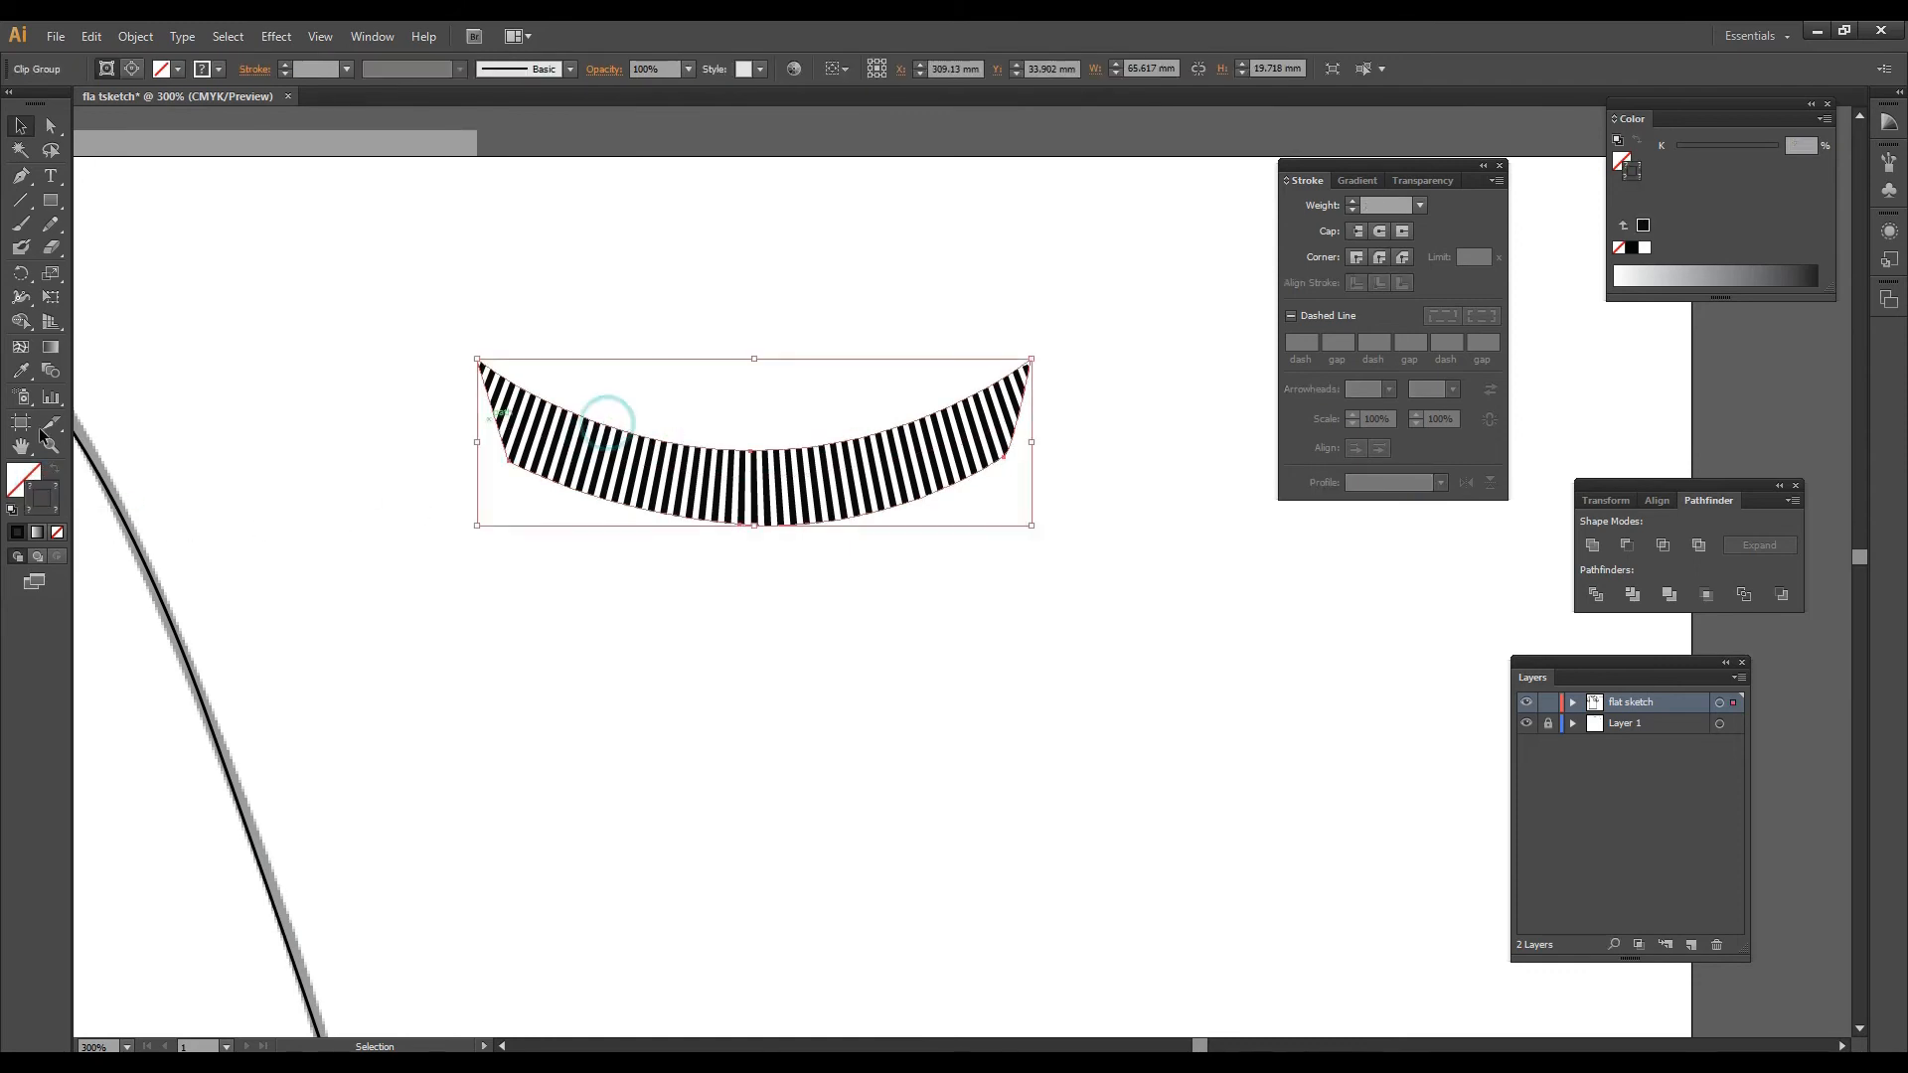
double_click(46, 491)
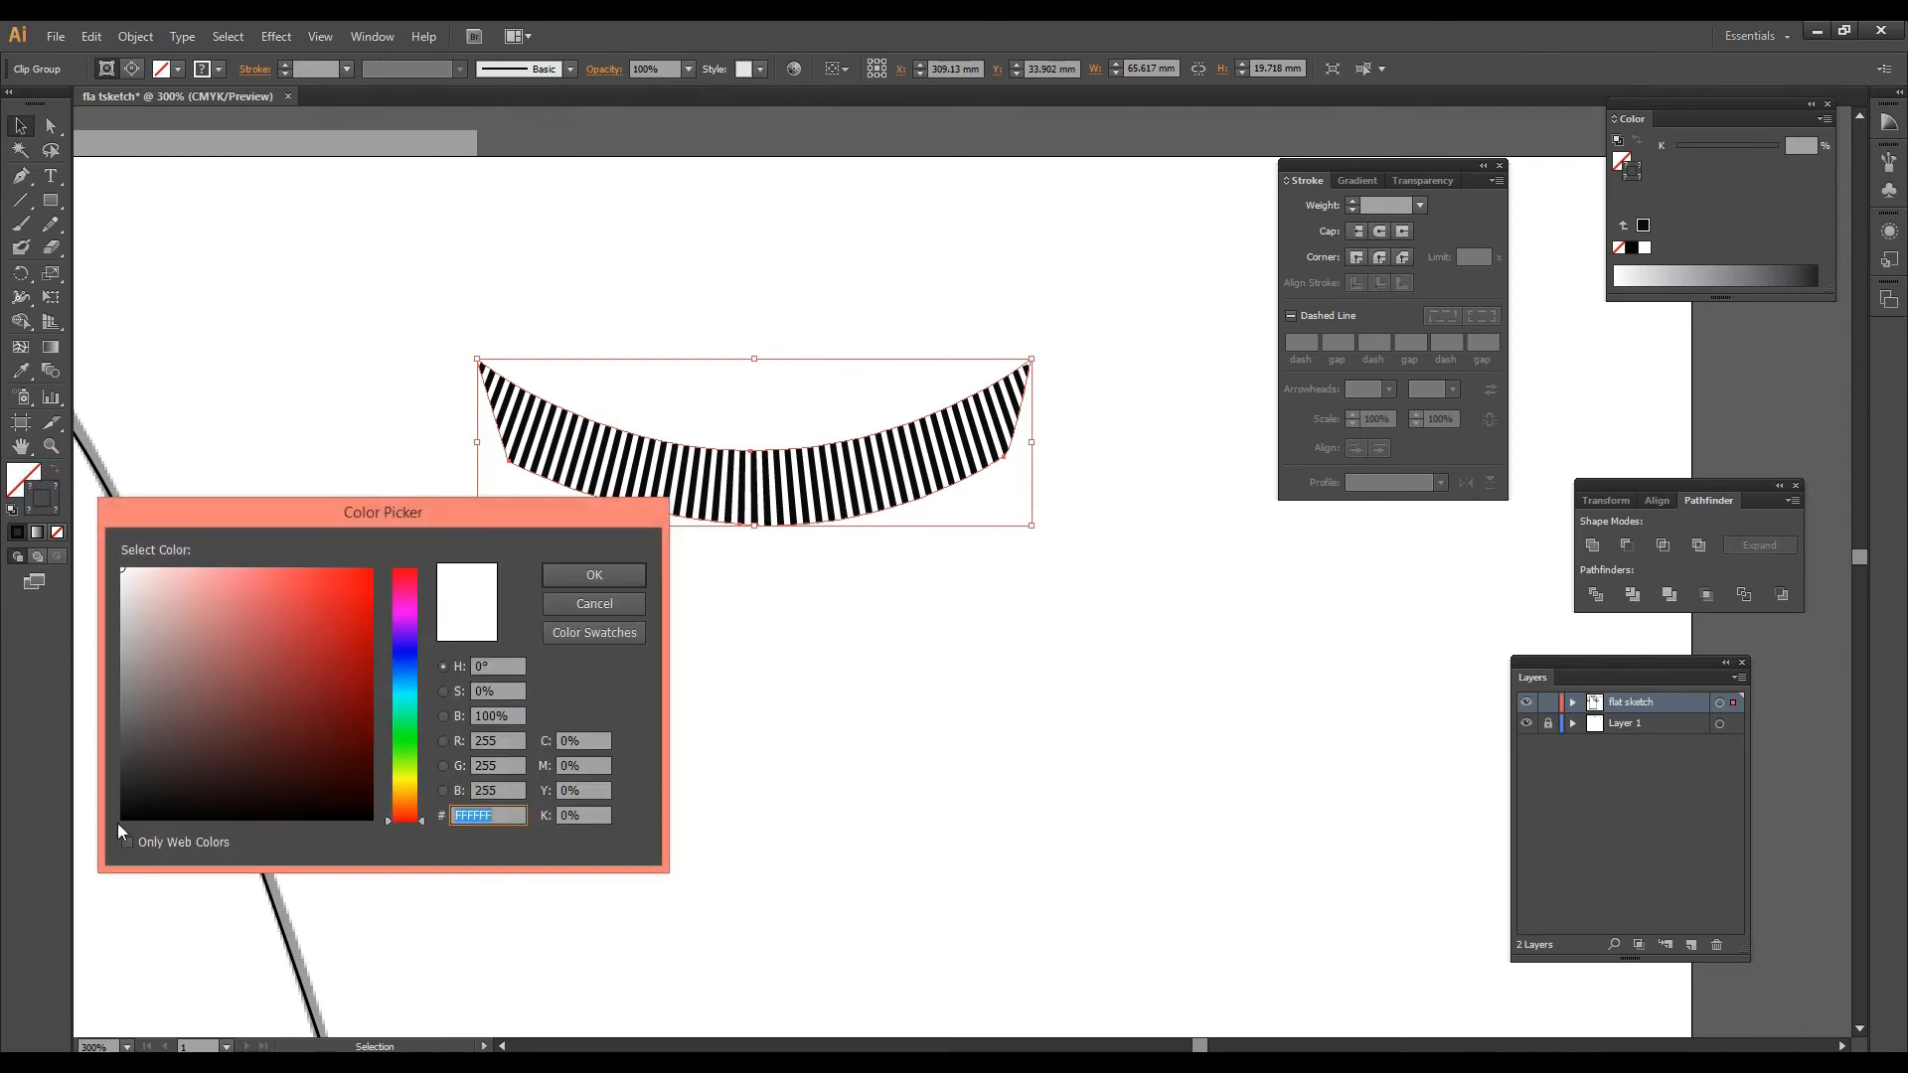
click(594, 576)
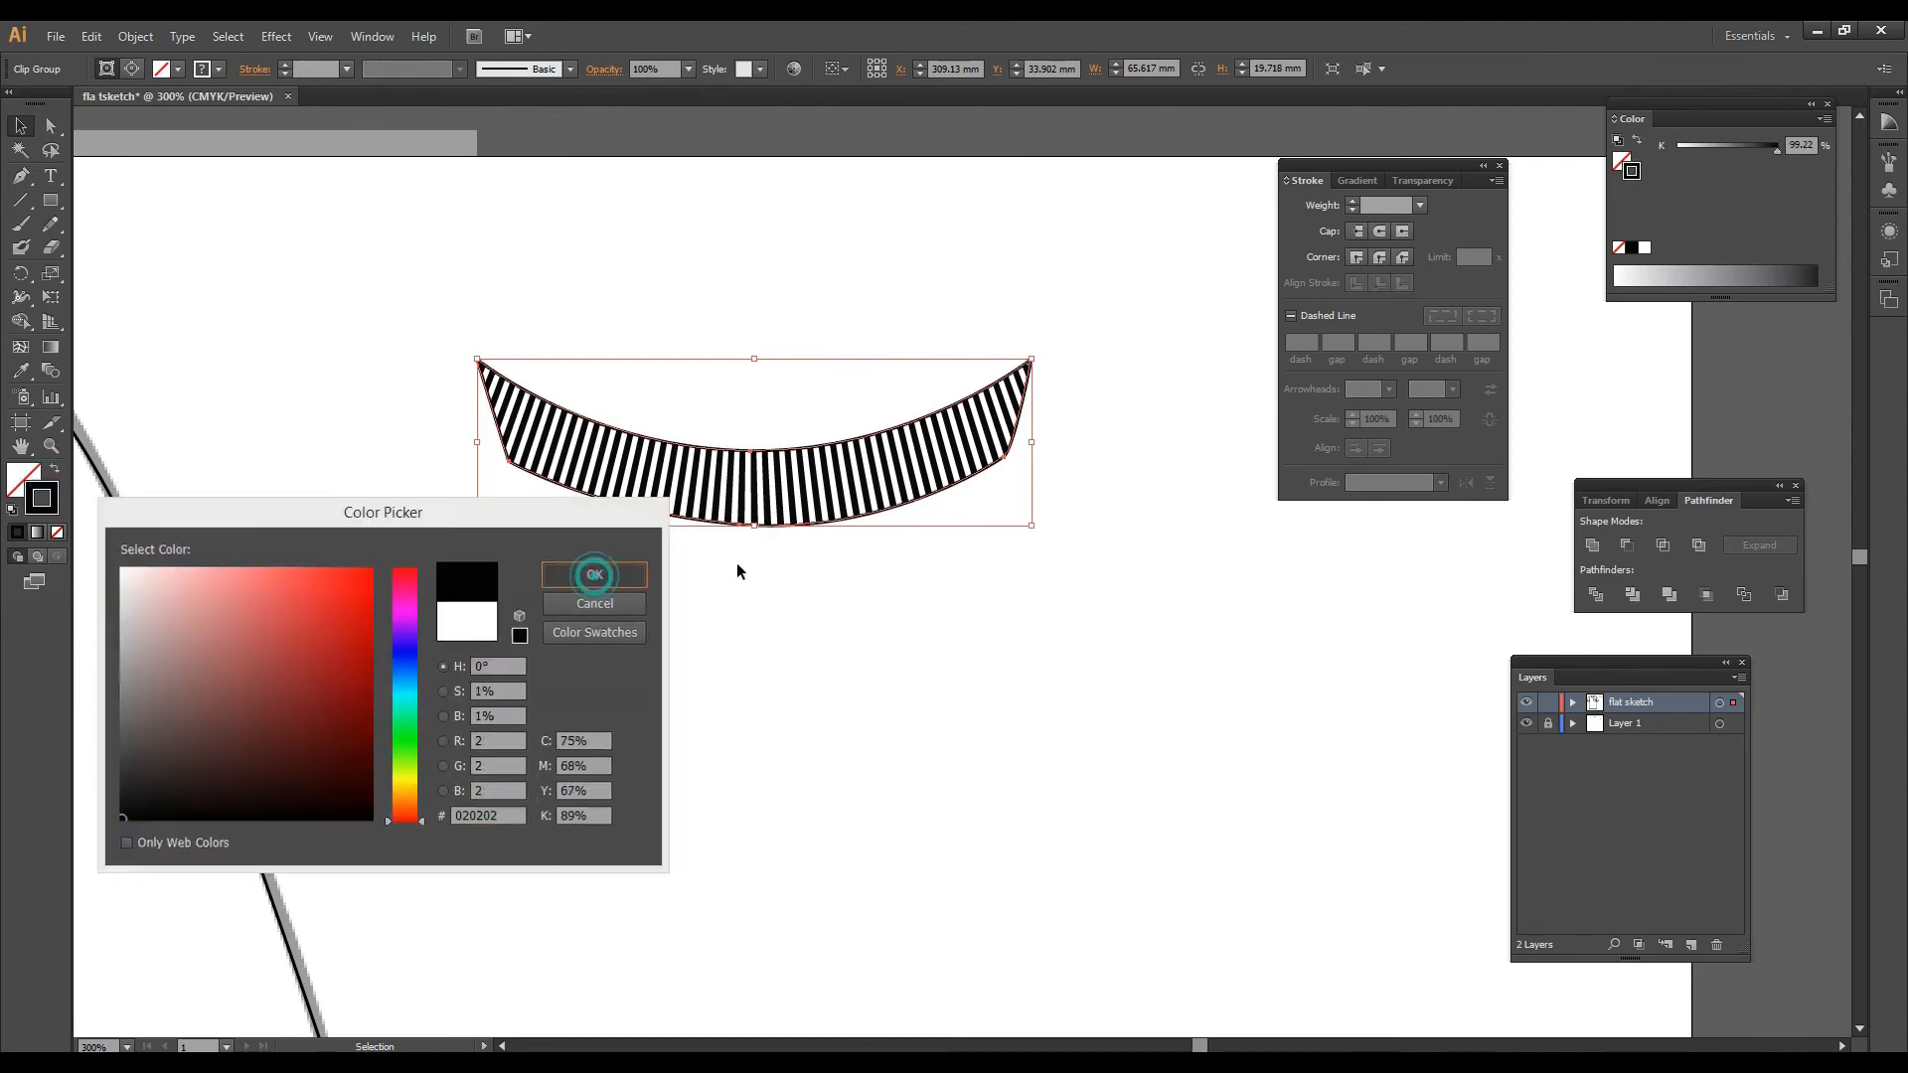
click(1075, 642)
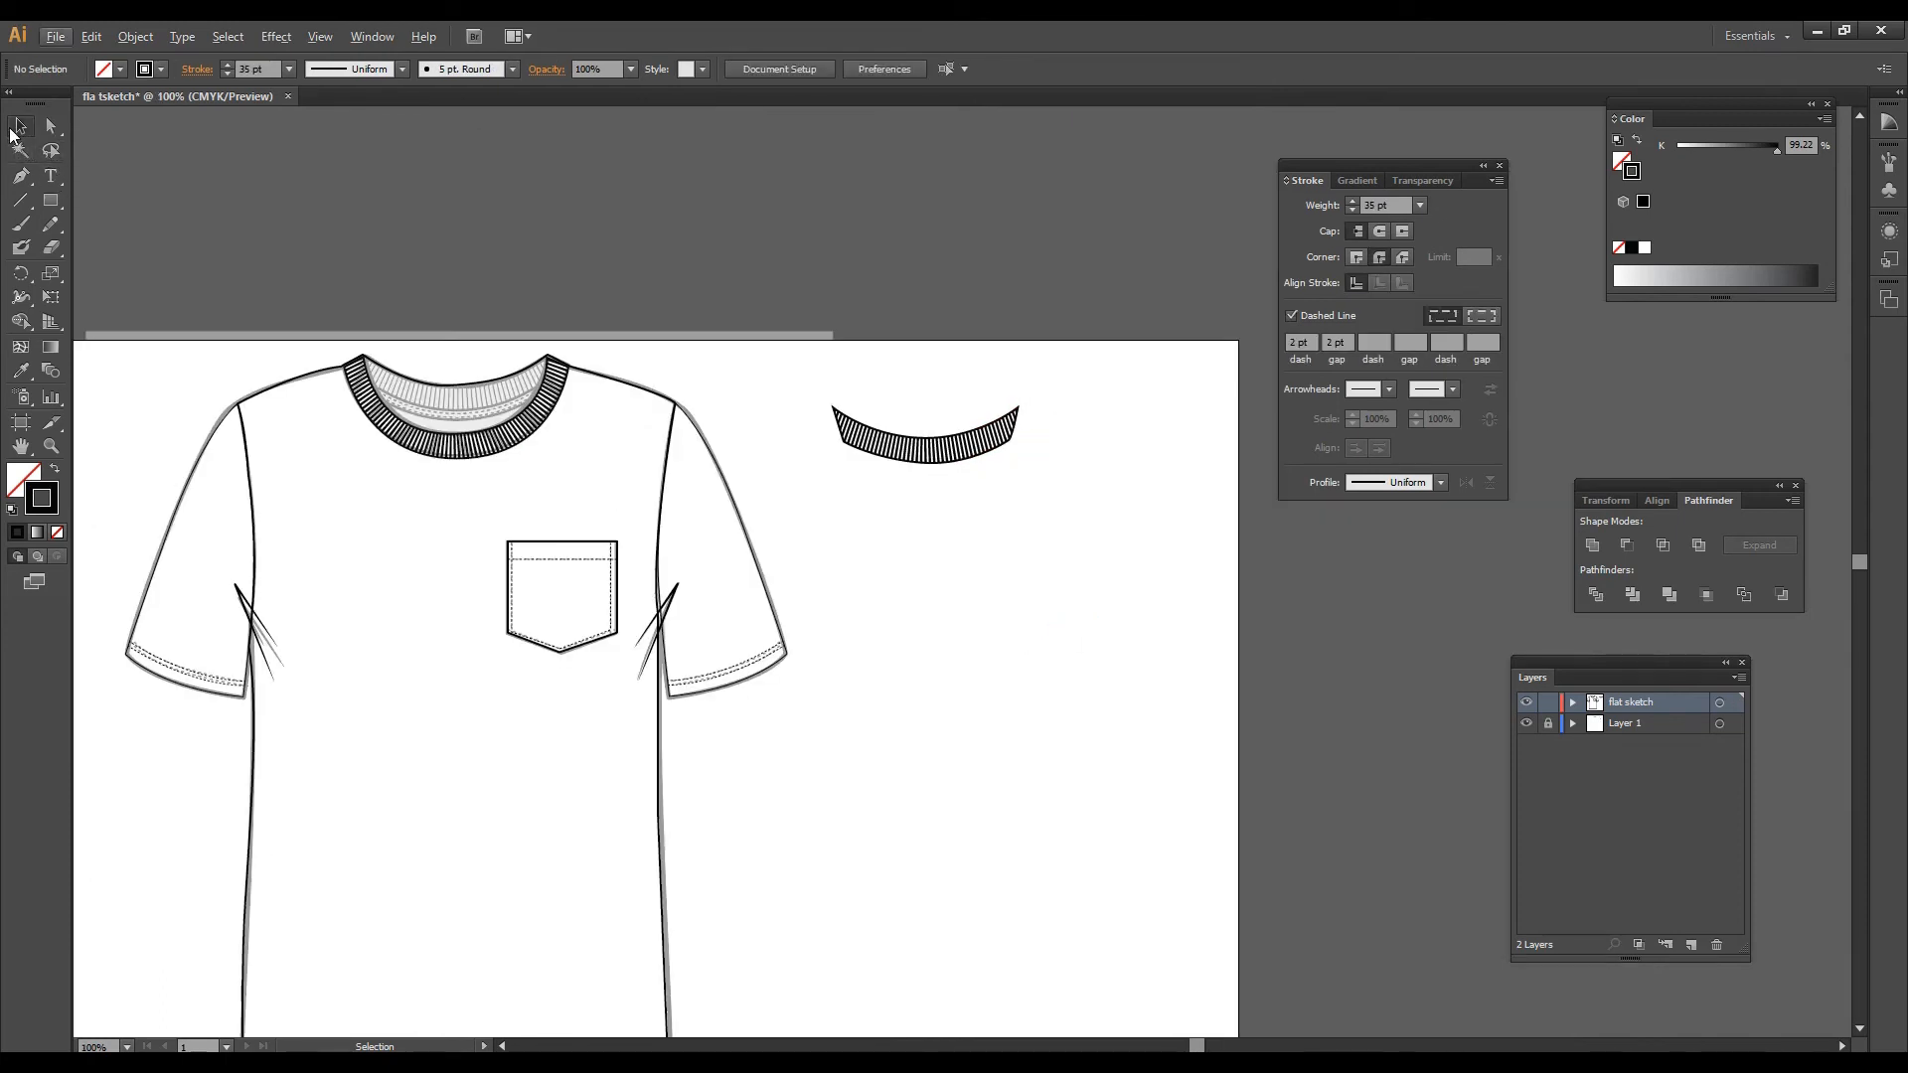
Step: Move the ribbed back neck band onto the shirt's back neckline between the two collar peaks and deselect it
click(14, 130)
click(912, 447)
drag(906, 449, 436, 398)
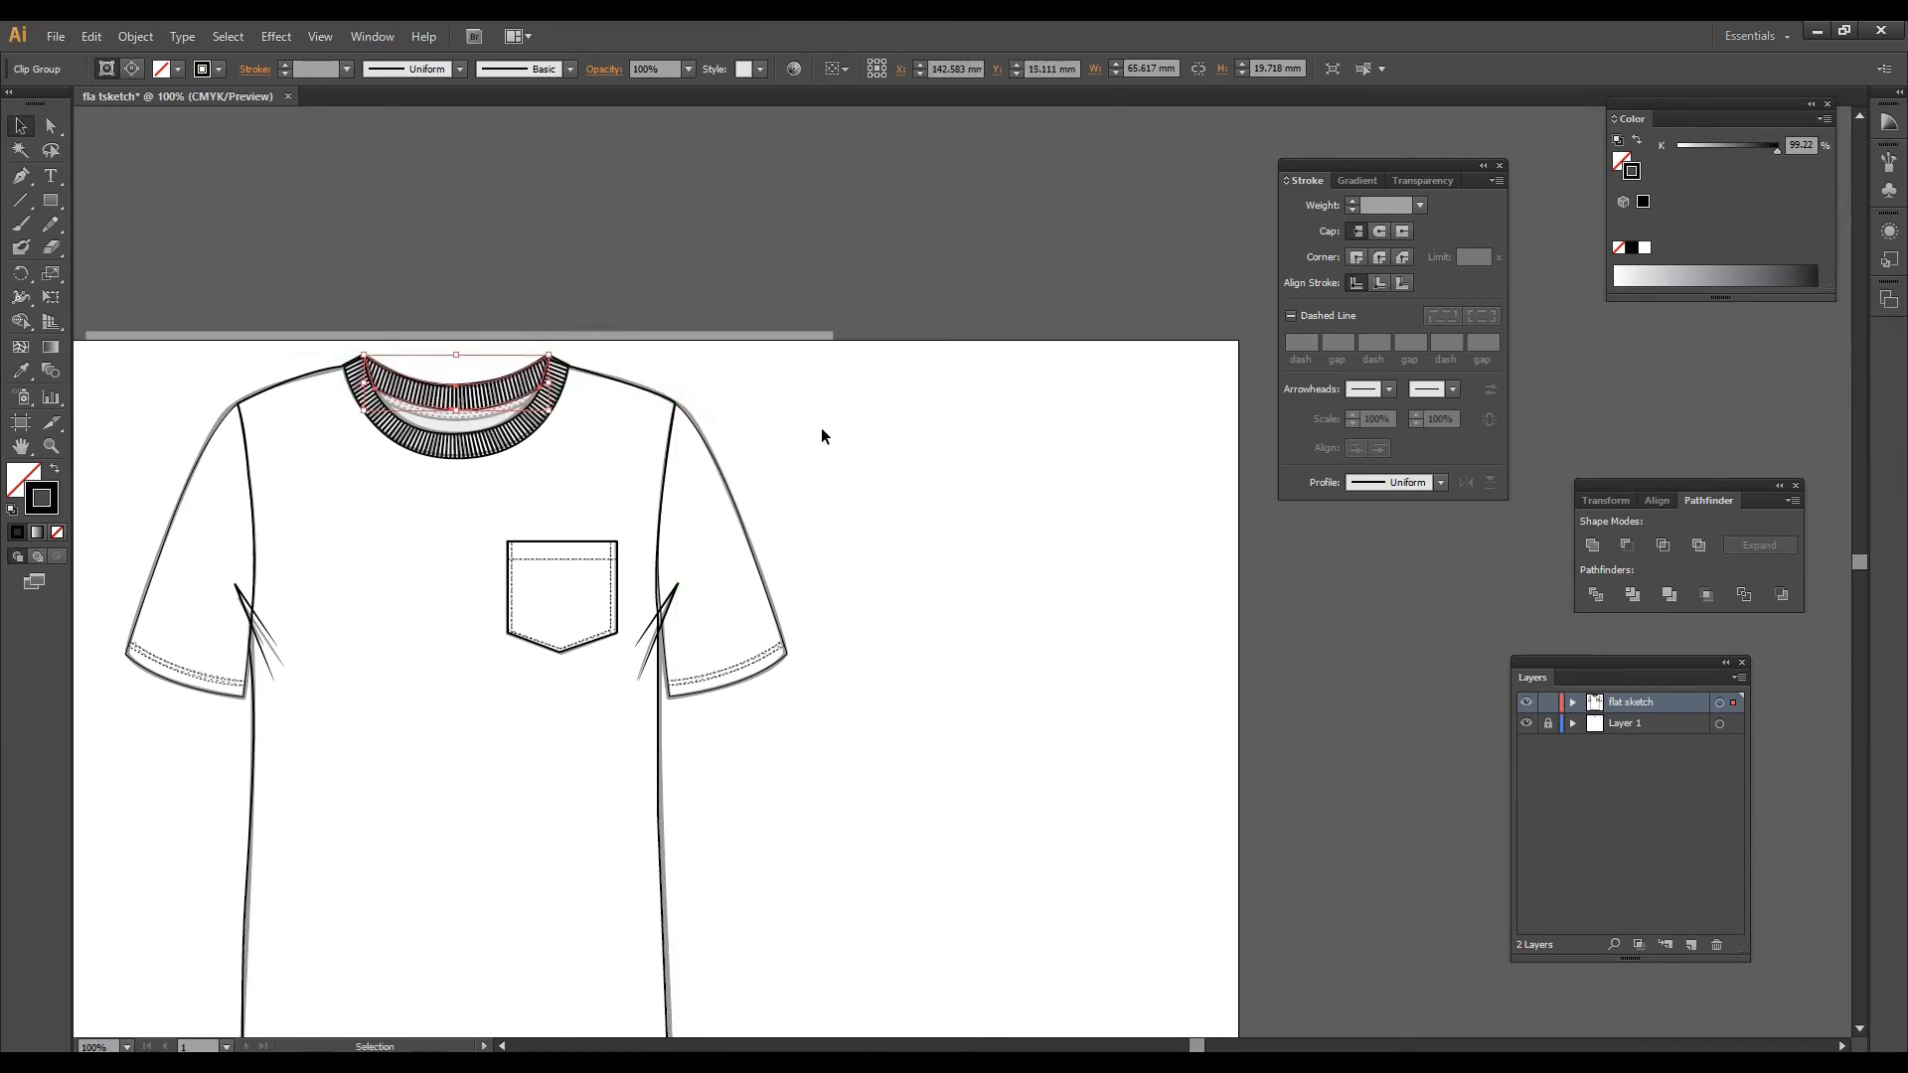
click(825, 398)
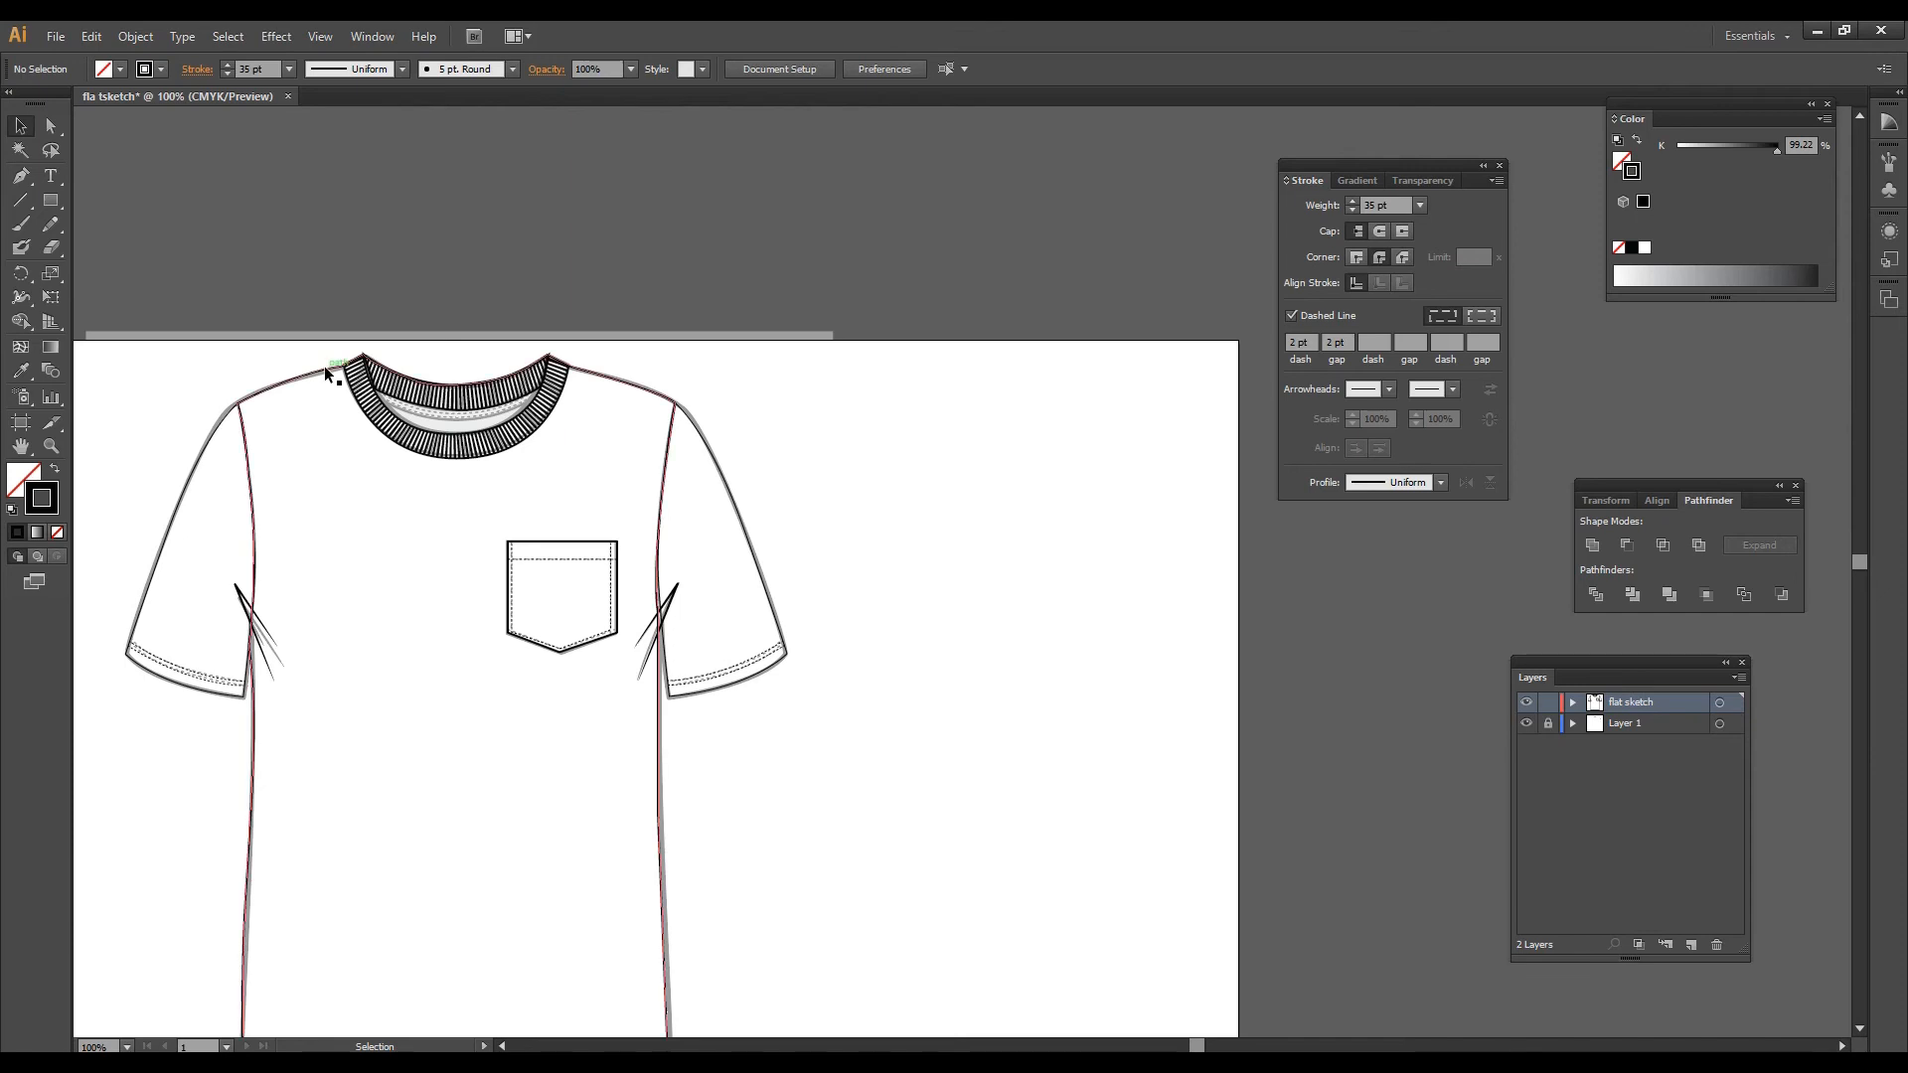
Step: Set the corner join of the back neck band's outline to round so its peaks do not protrude, and deselect it
scroll(324, 366, up, 4)
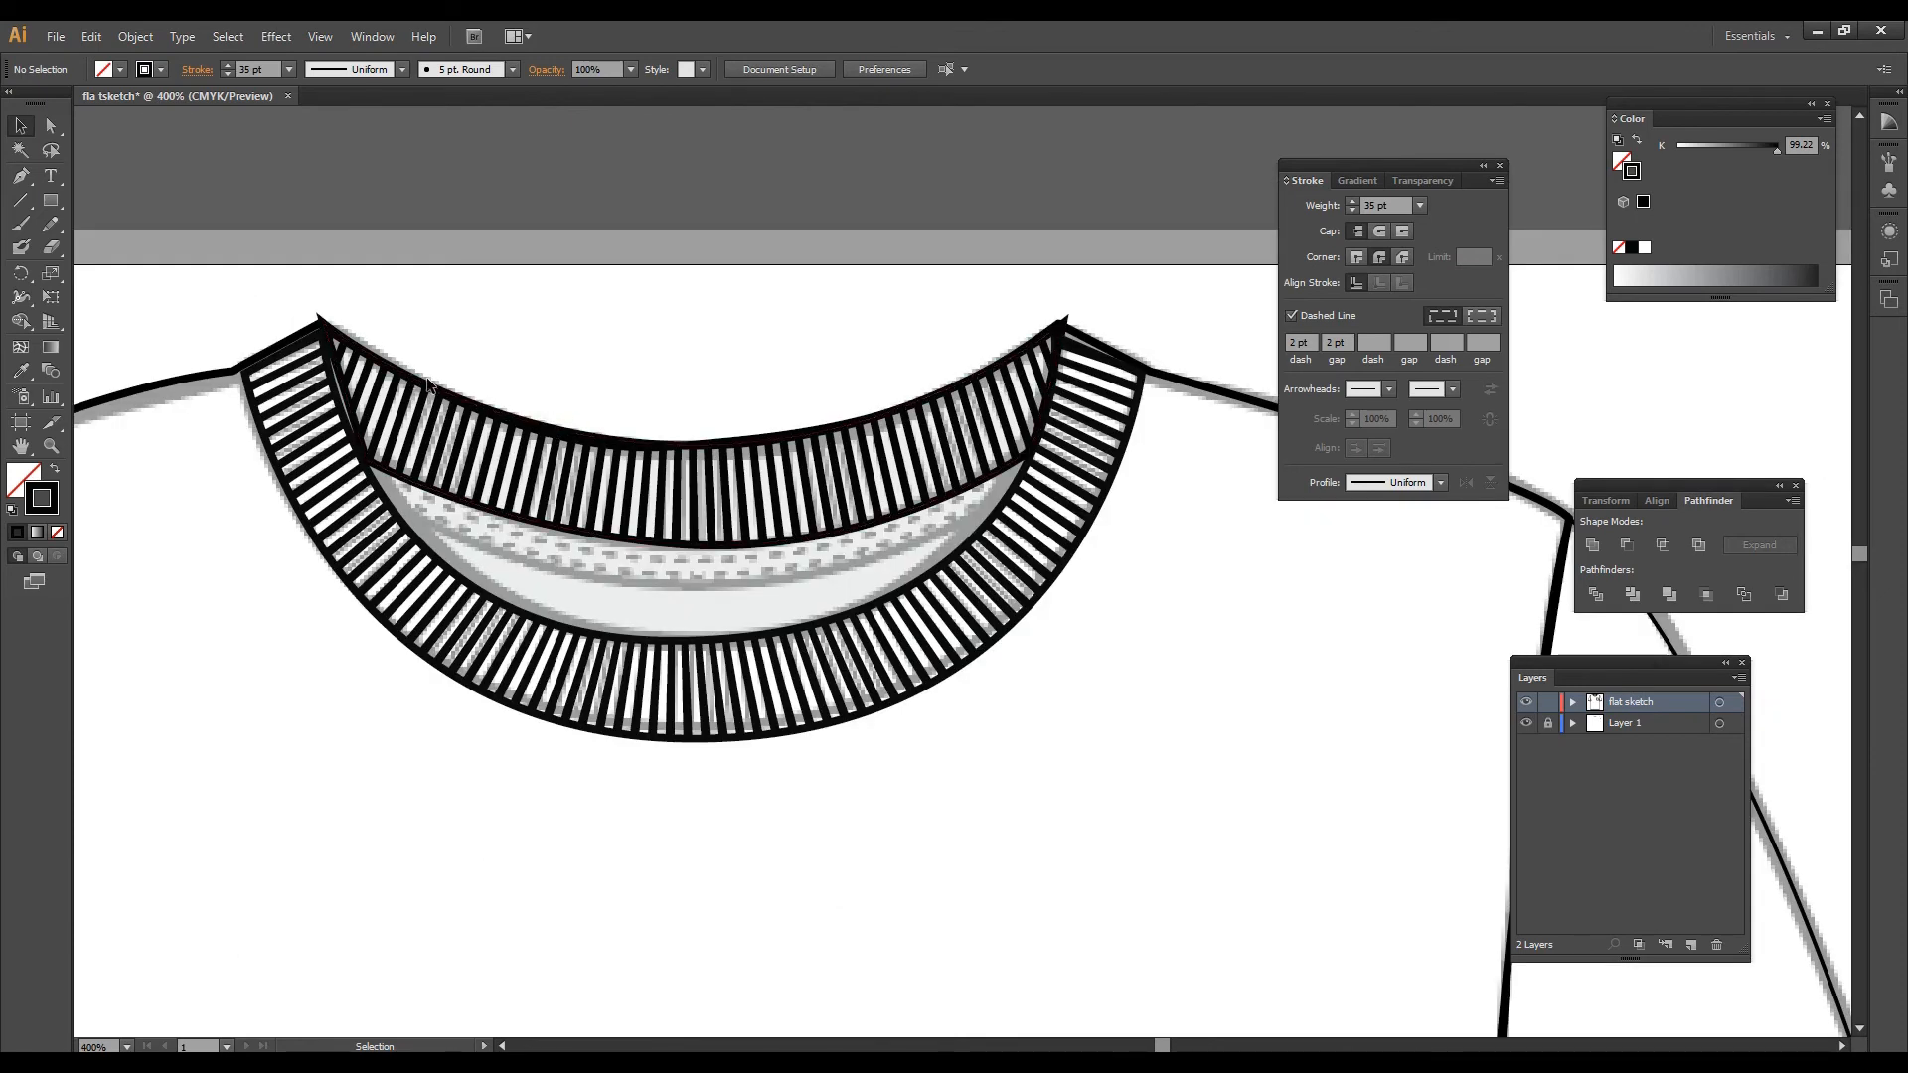
click(432, 393)
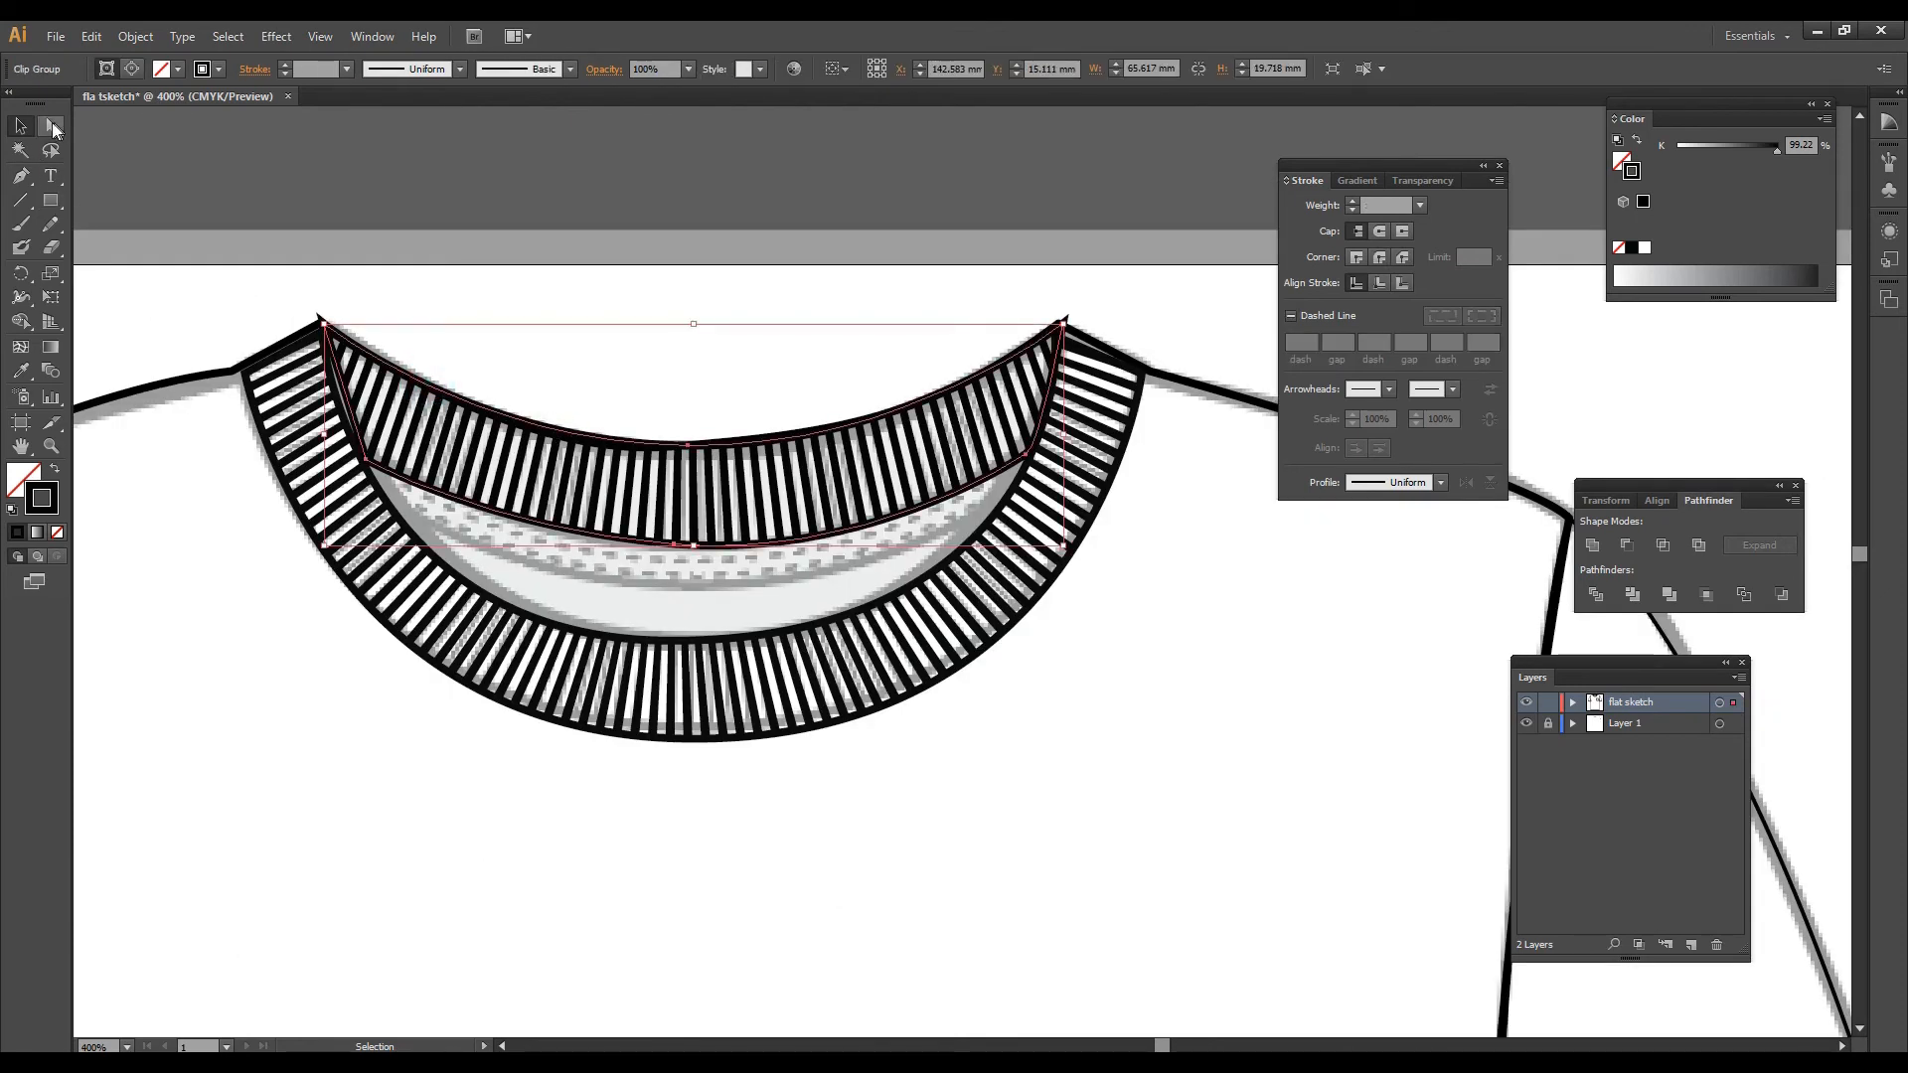
click(51, 127)
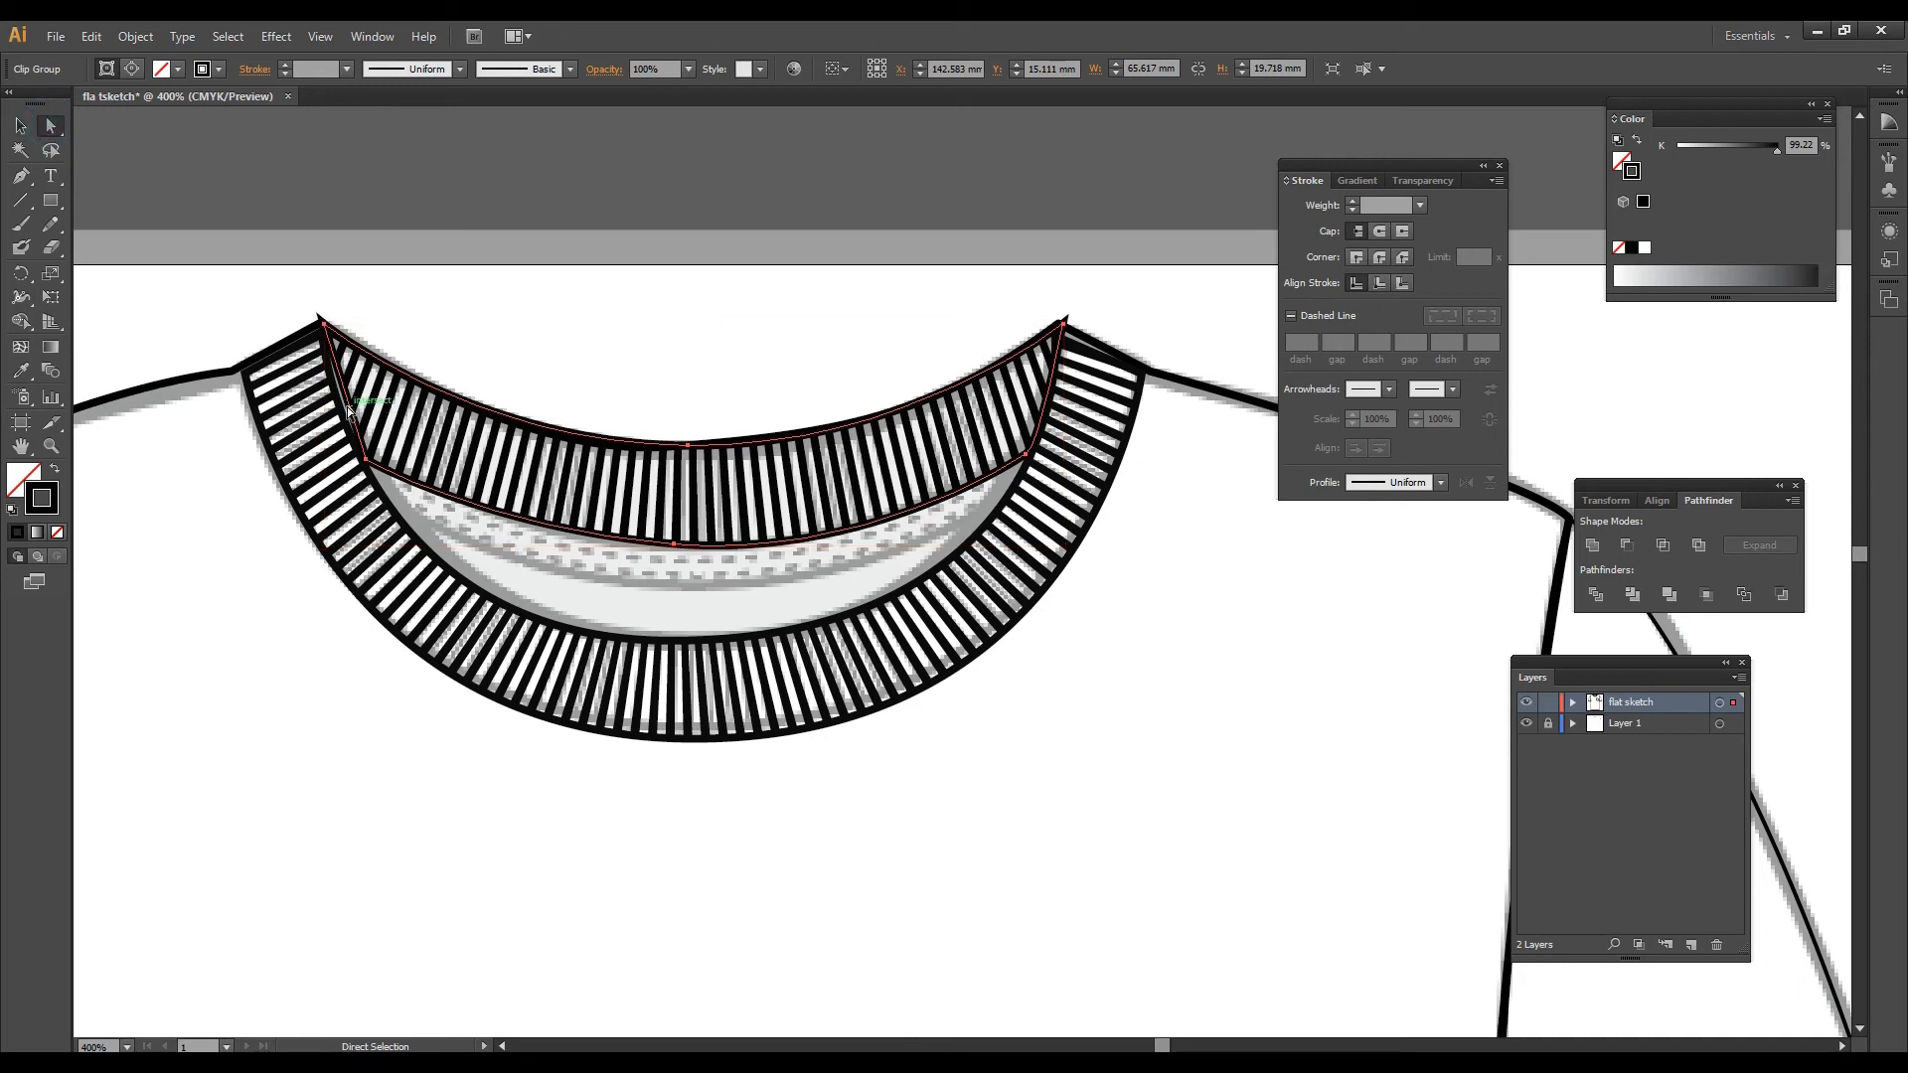
click(343, 316)
click(397, 374)
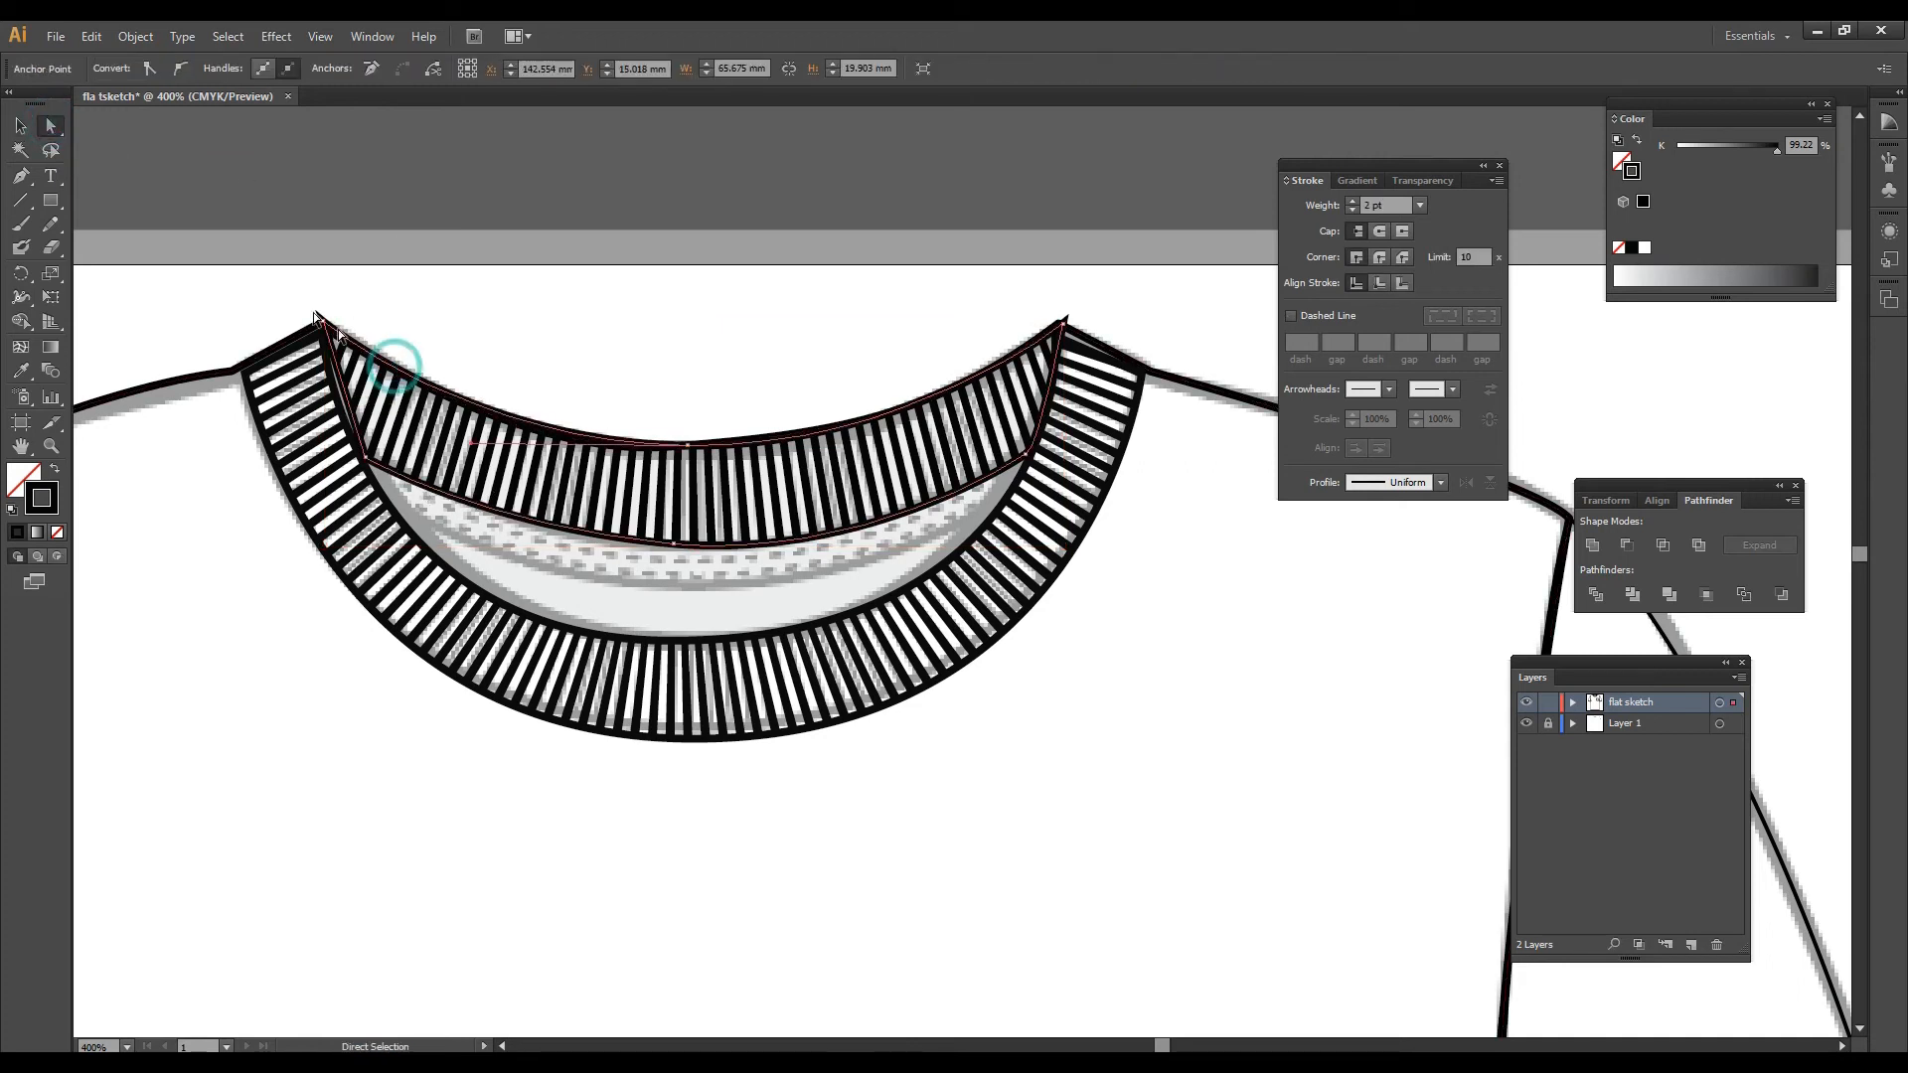
click(1379, 256)
click(611, 331)
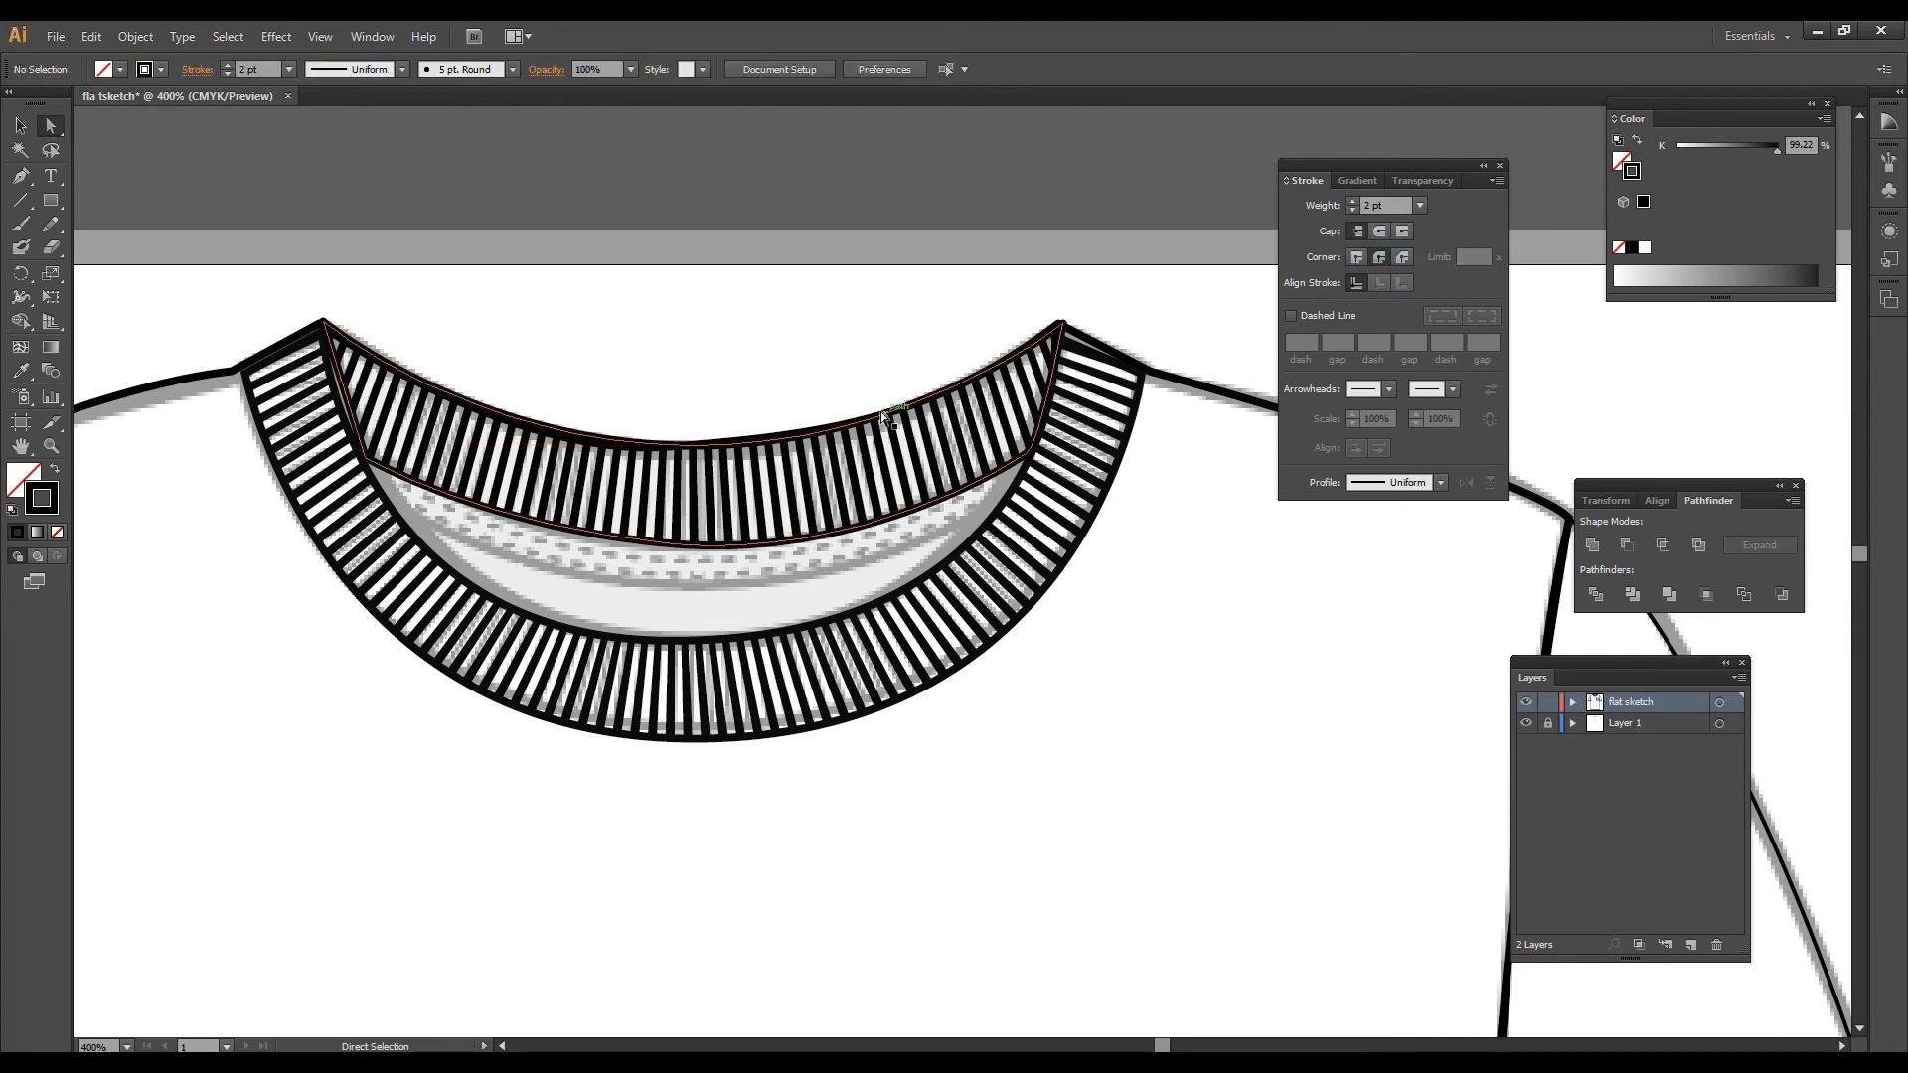
click(360, 447)
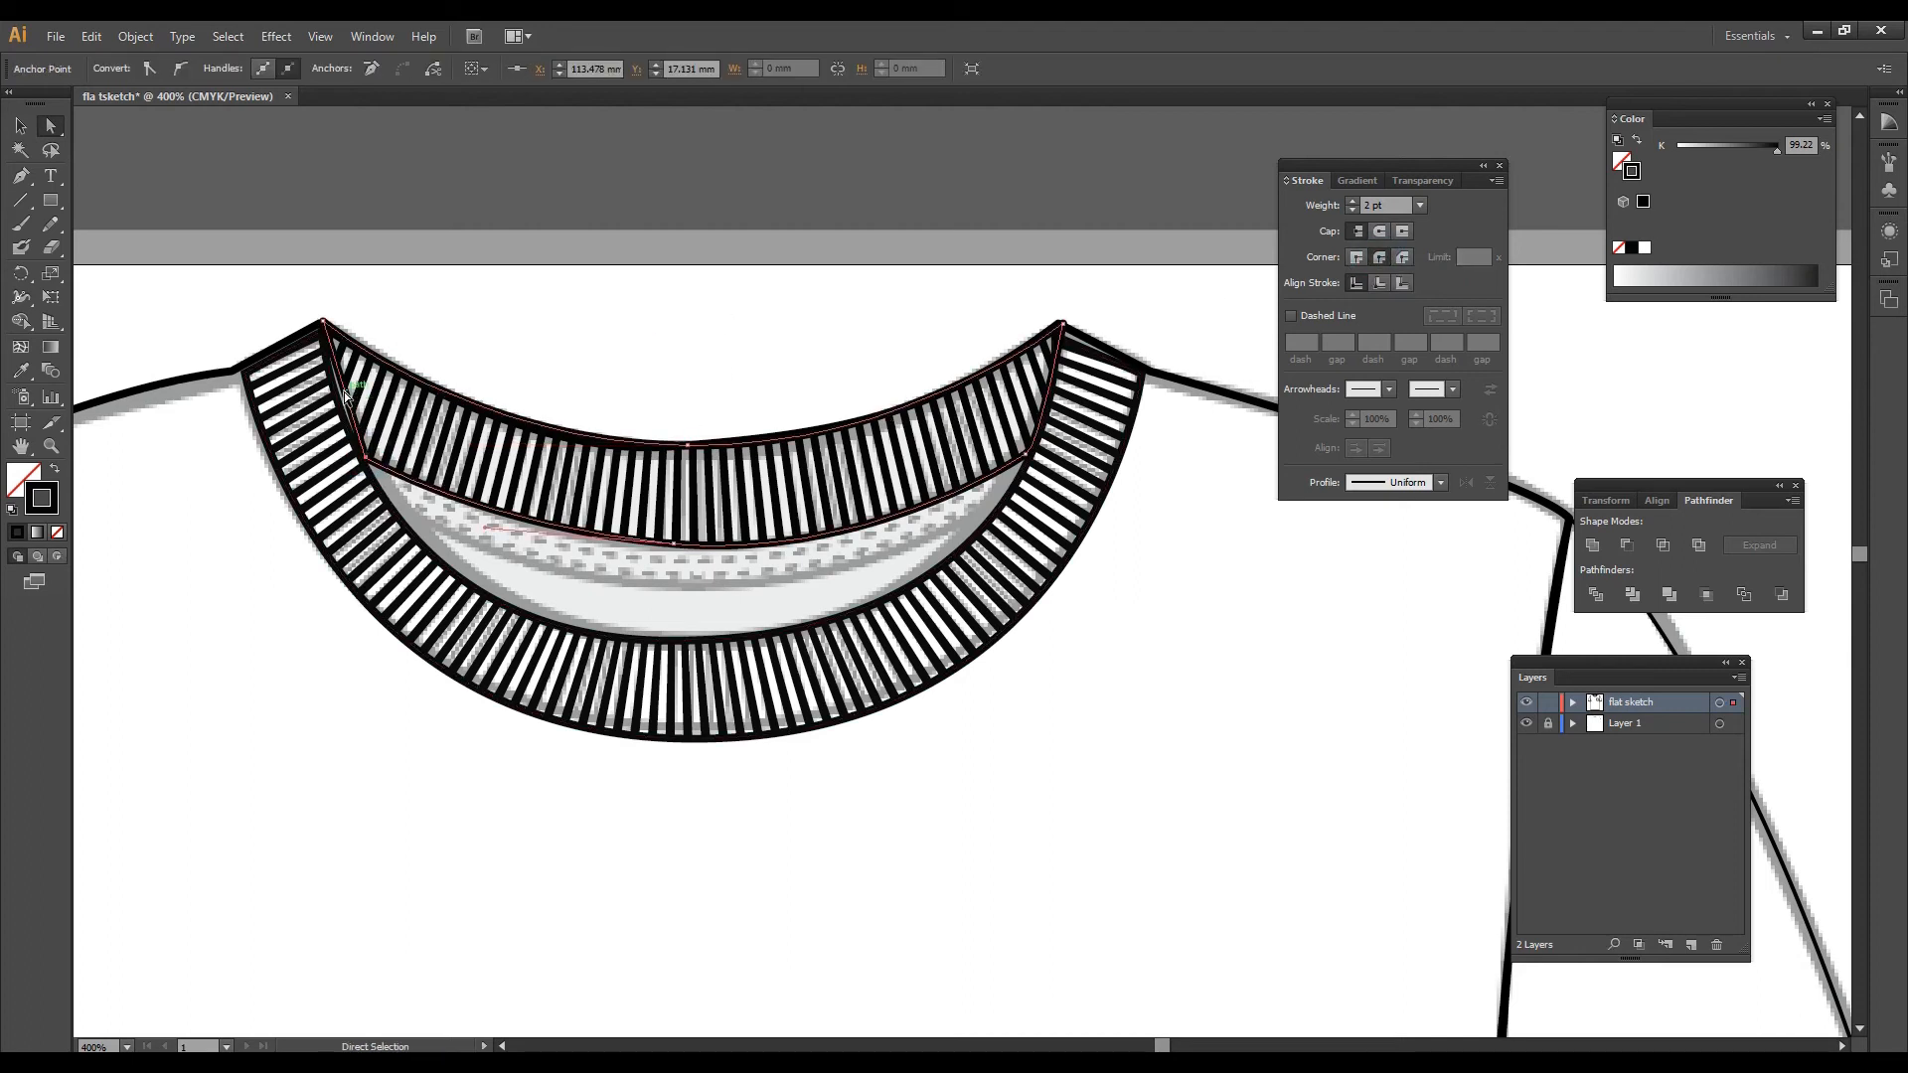
click(664, 374)
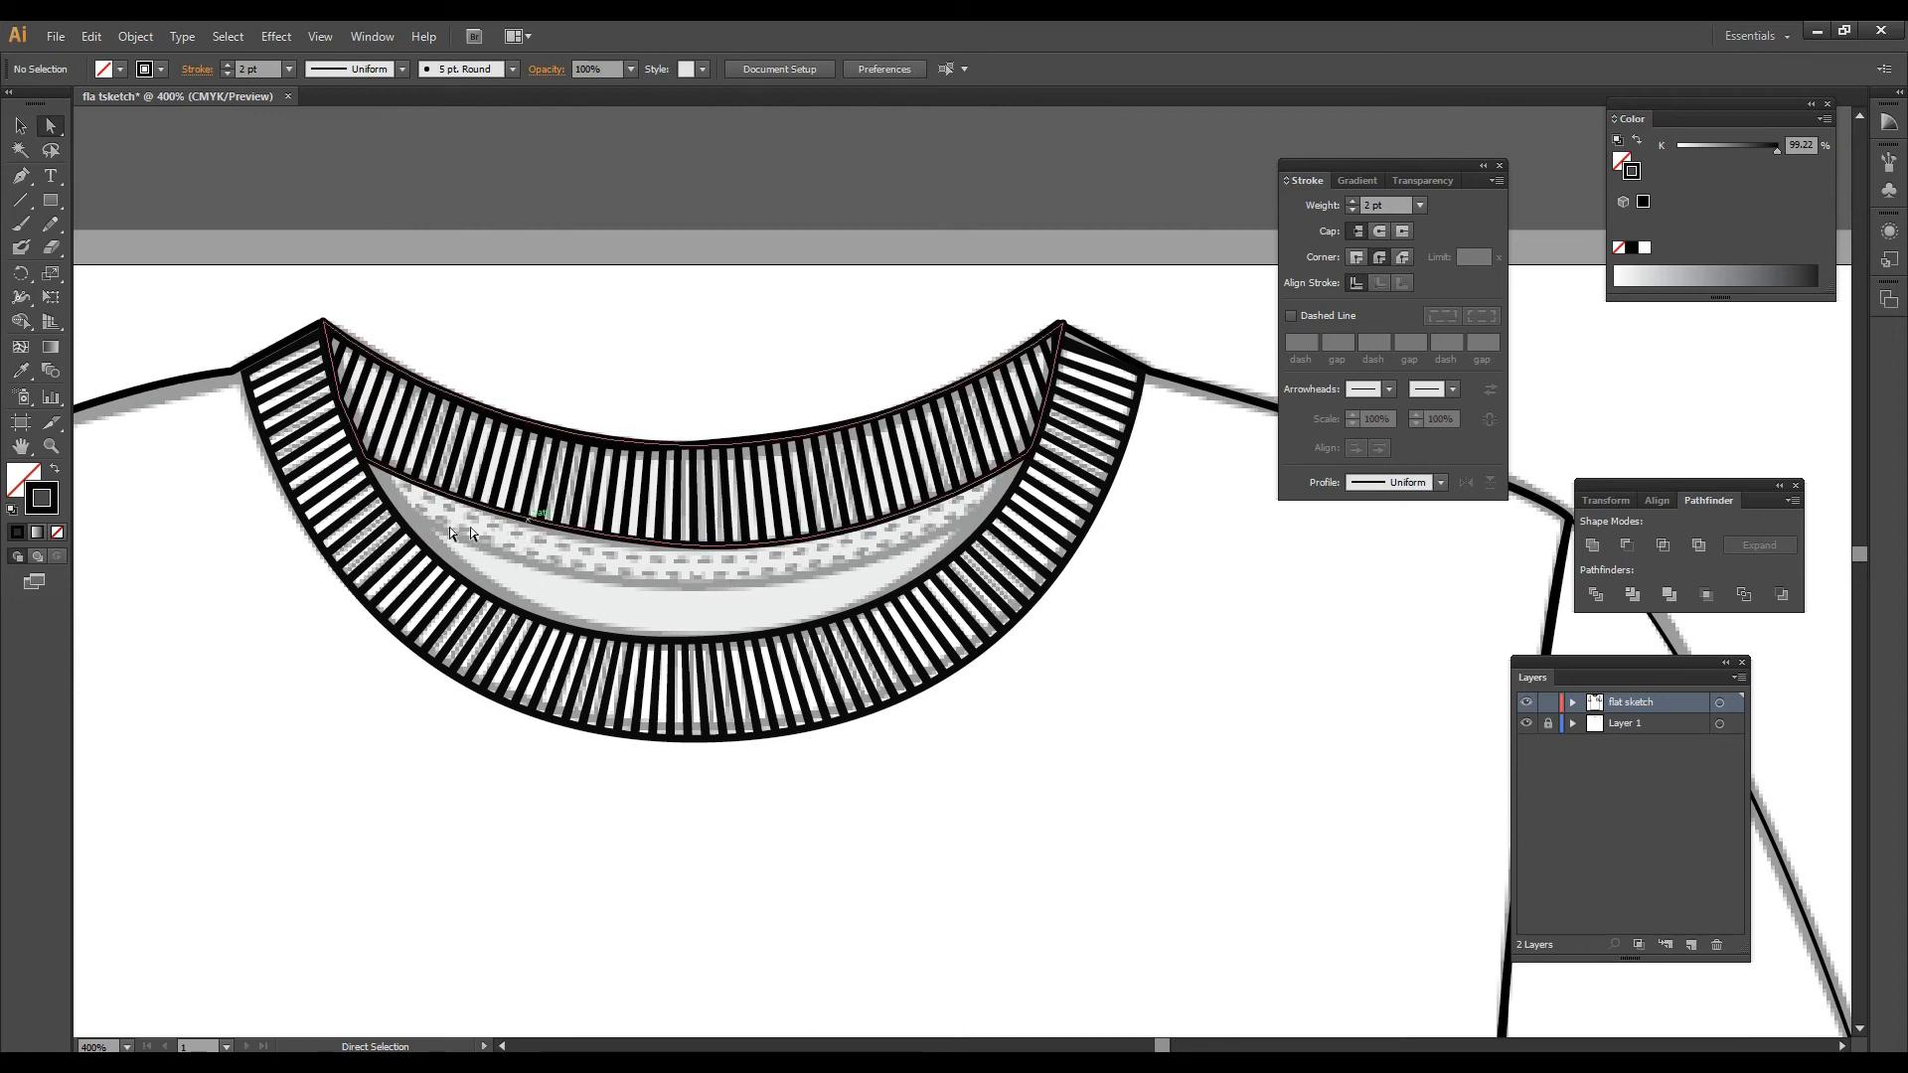
Step: Draw a curved stitch line under the back neck band with 2 pt dashes and gaps, and place a copy slightly lower
click(20, 175)
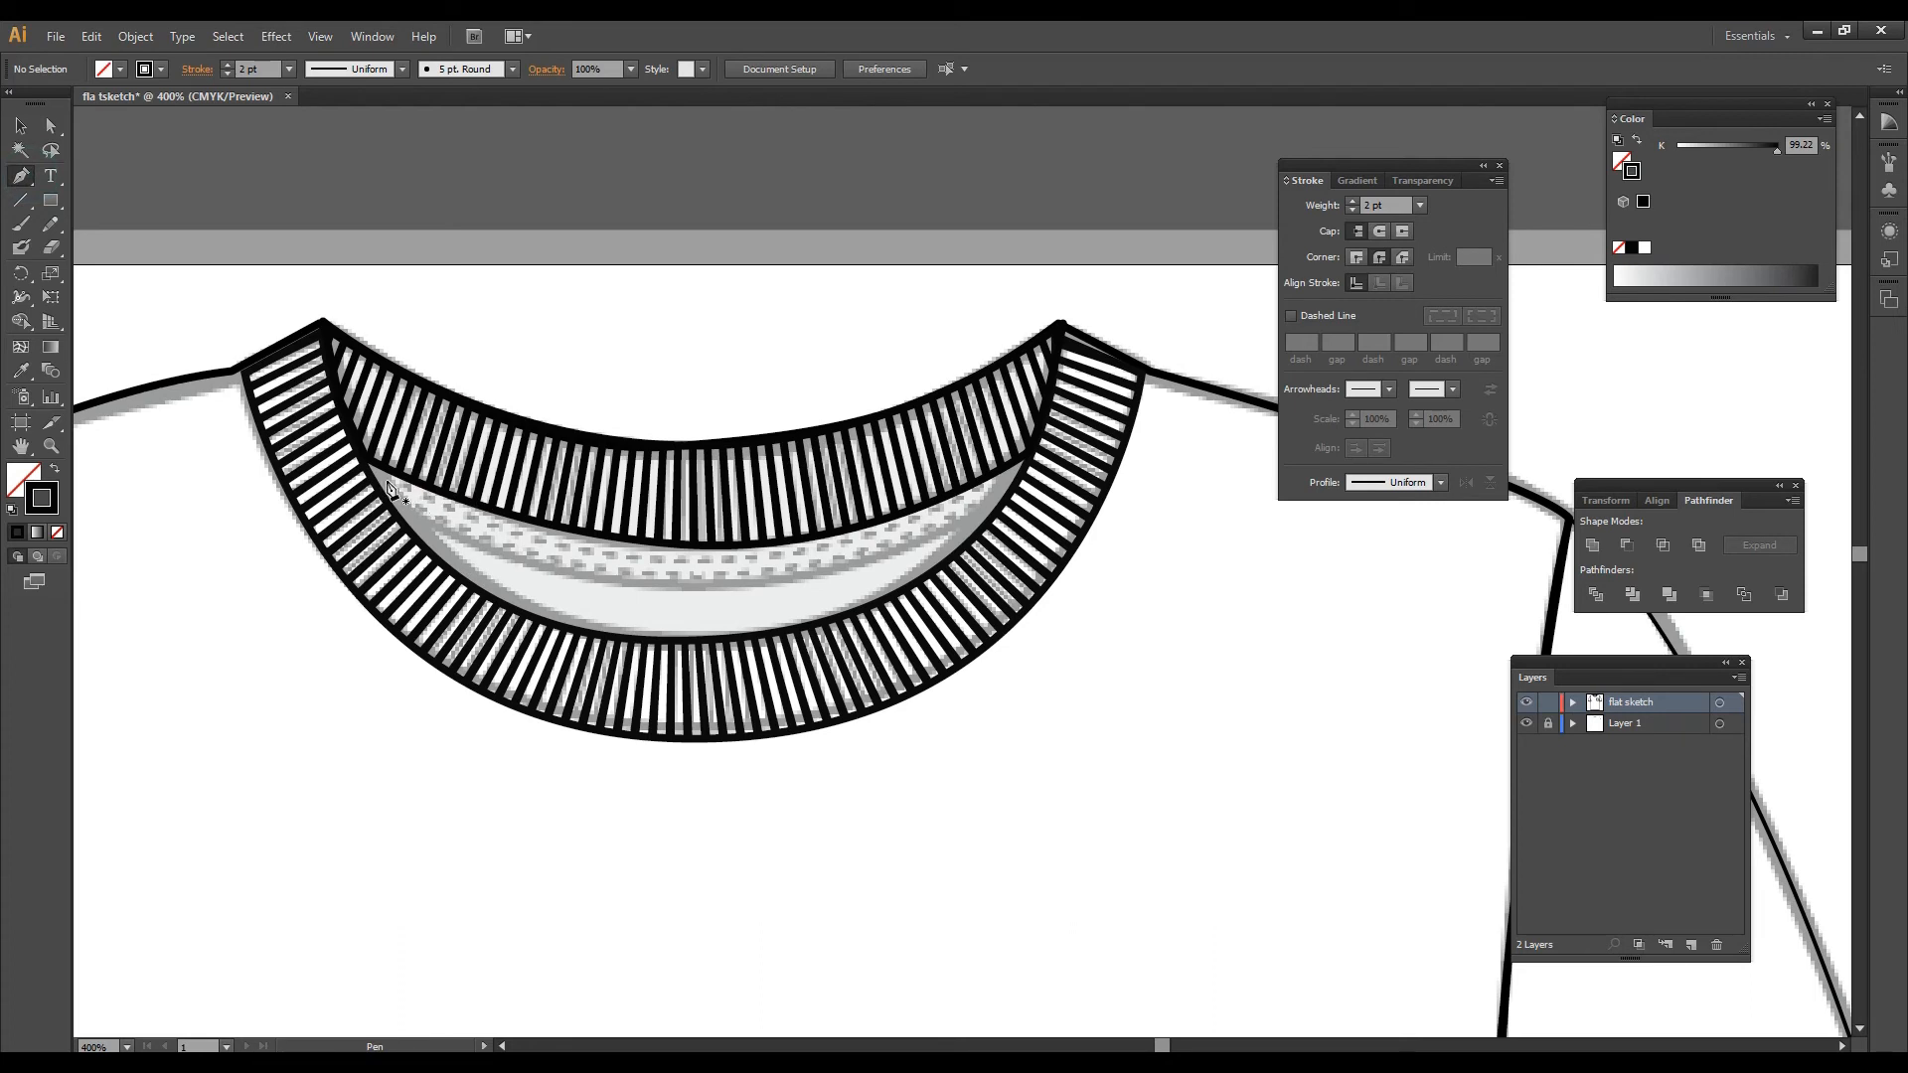
click(1014, 469)
click(390, 488)
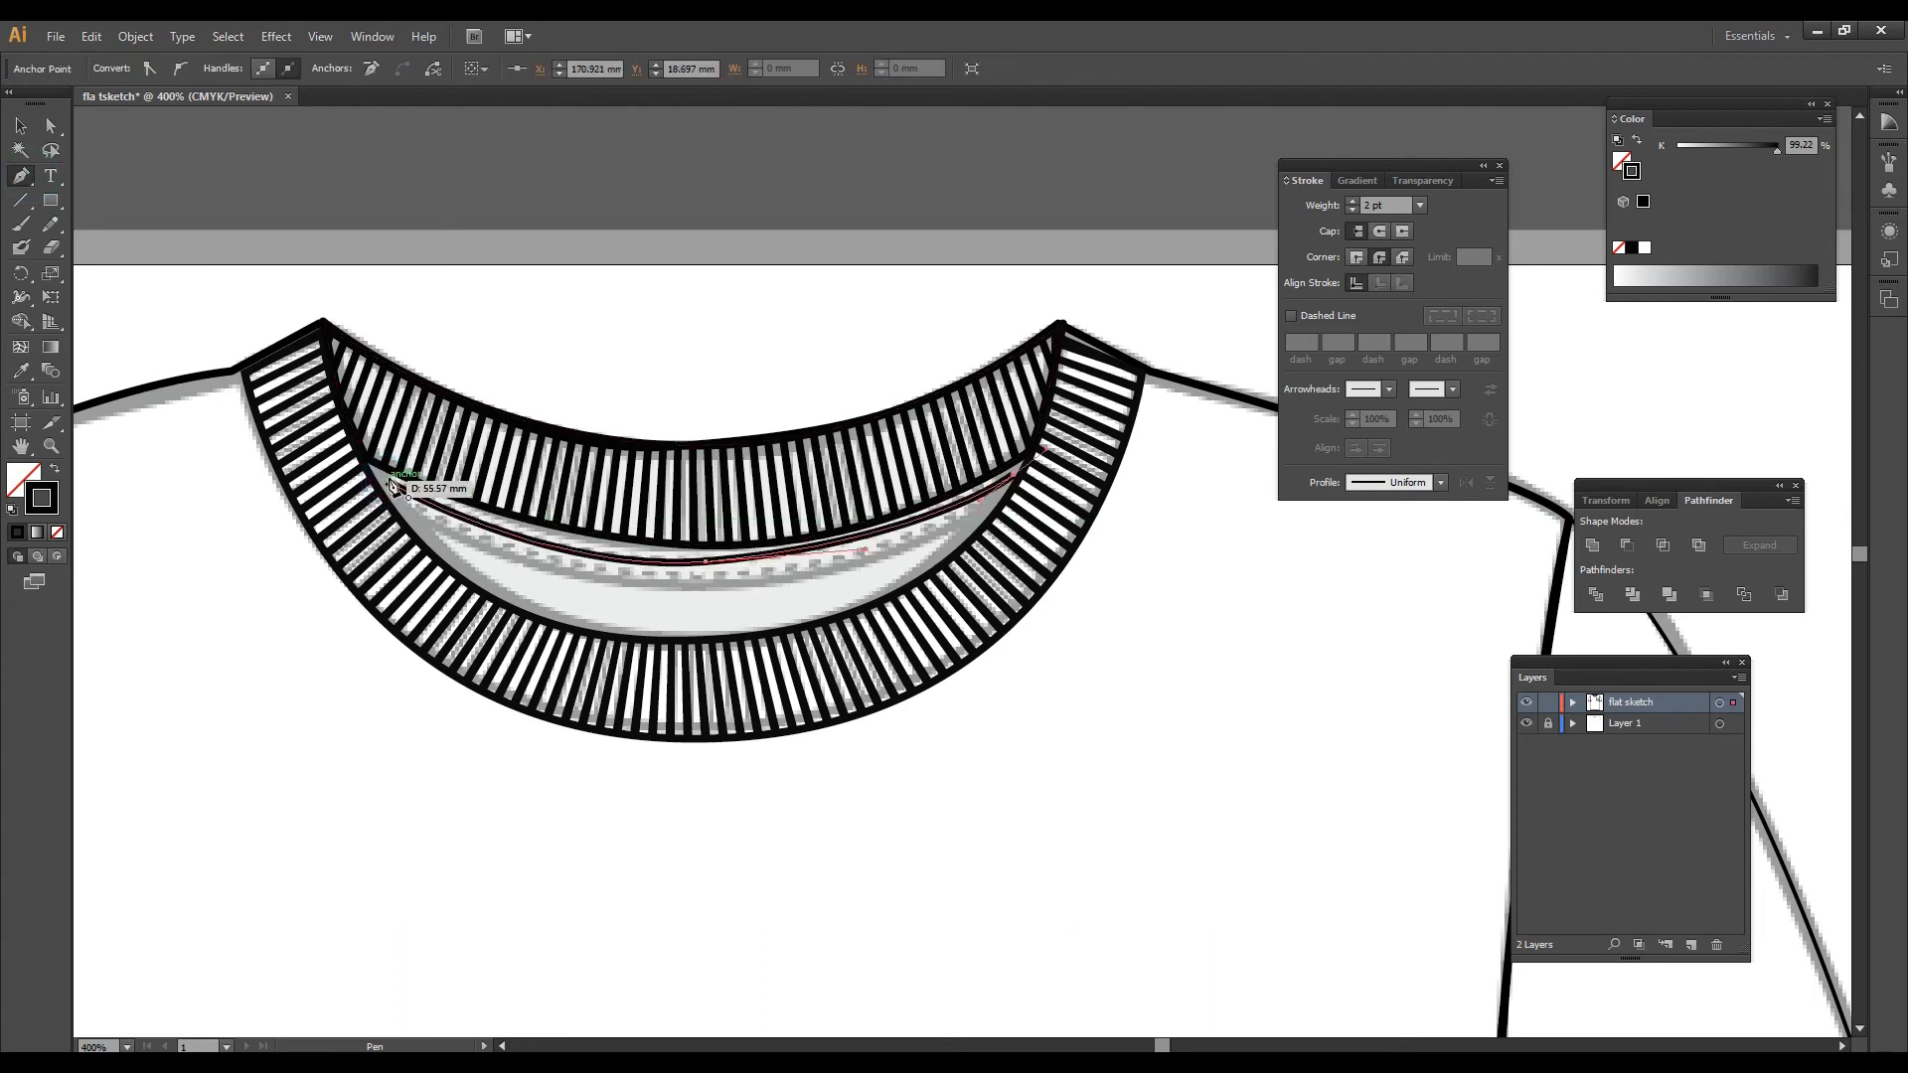
click(52, 125)
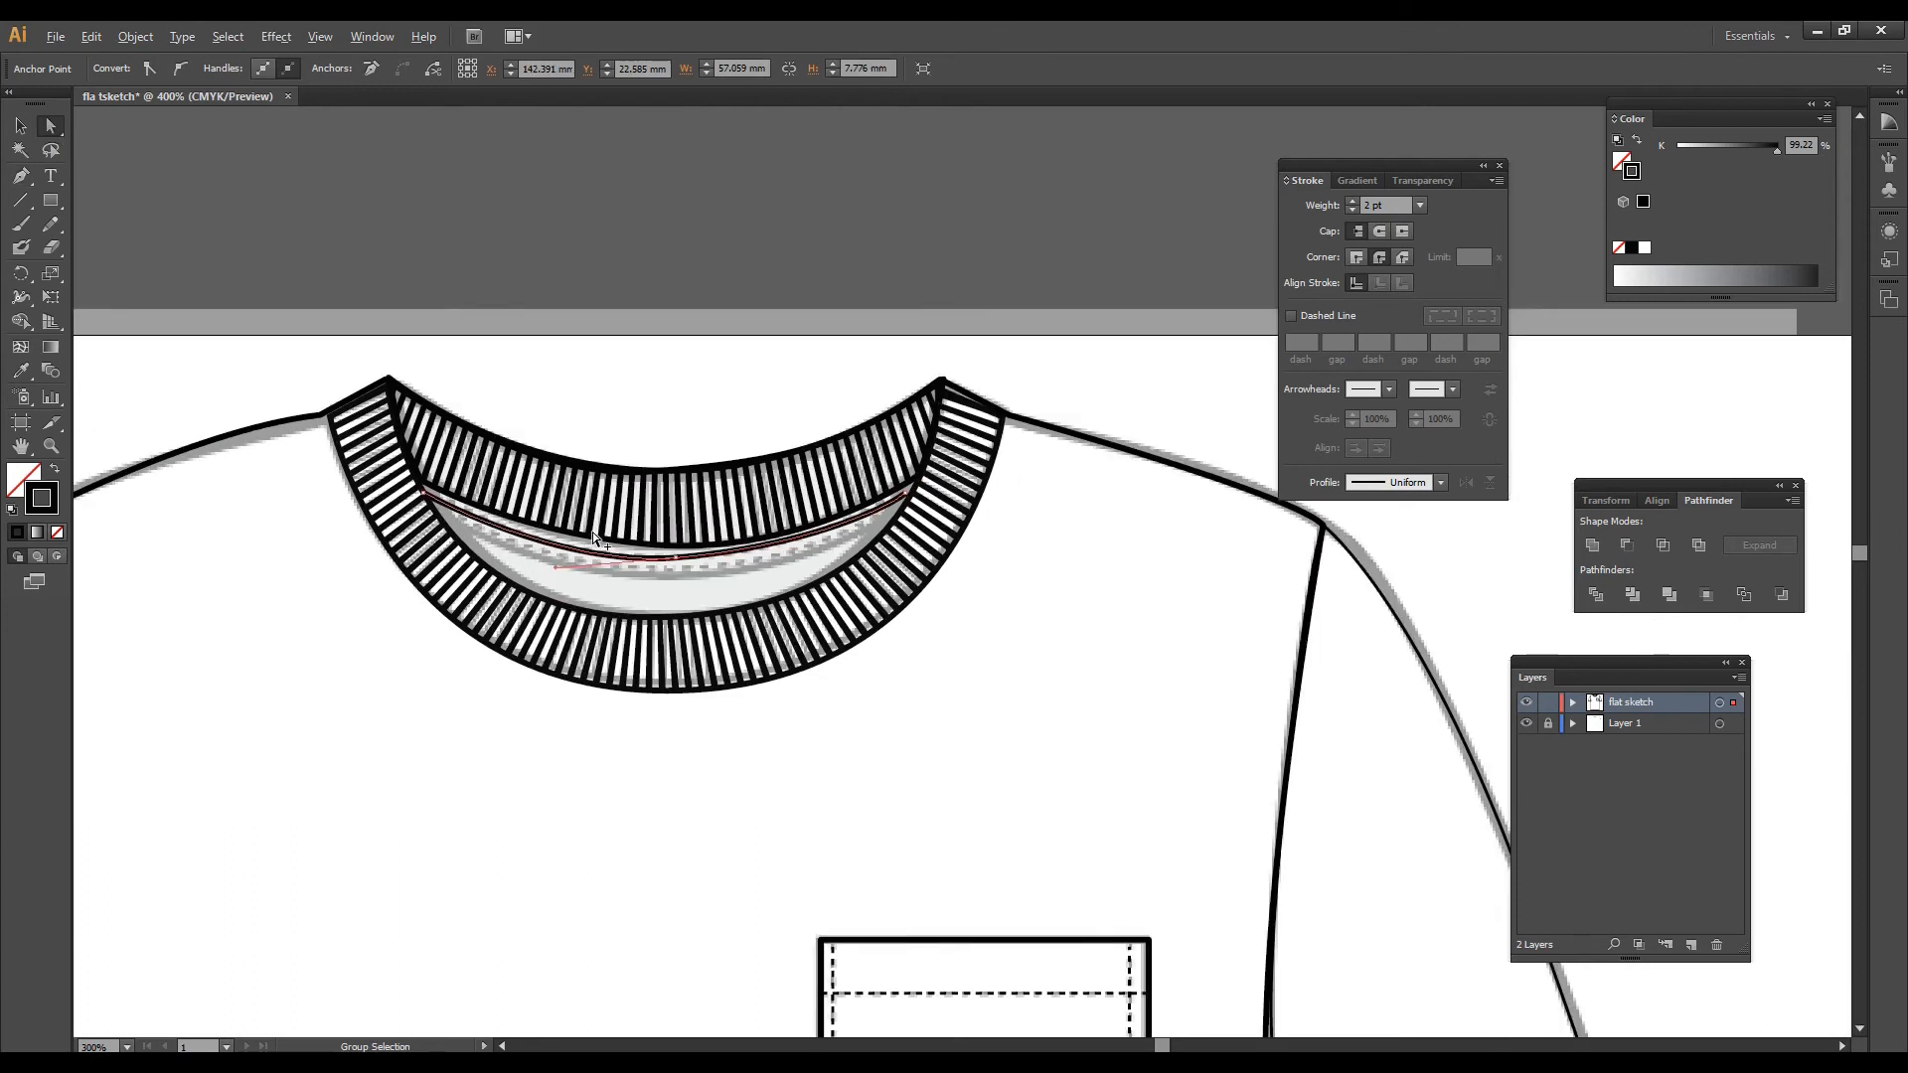
click(1292, 315)
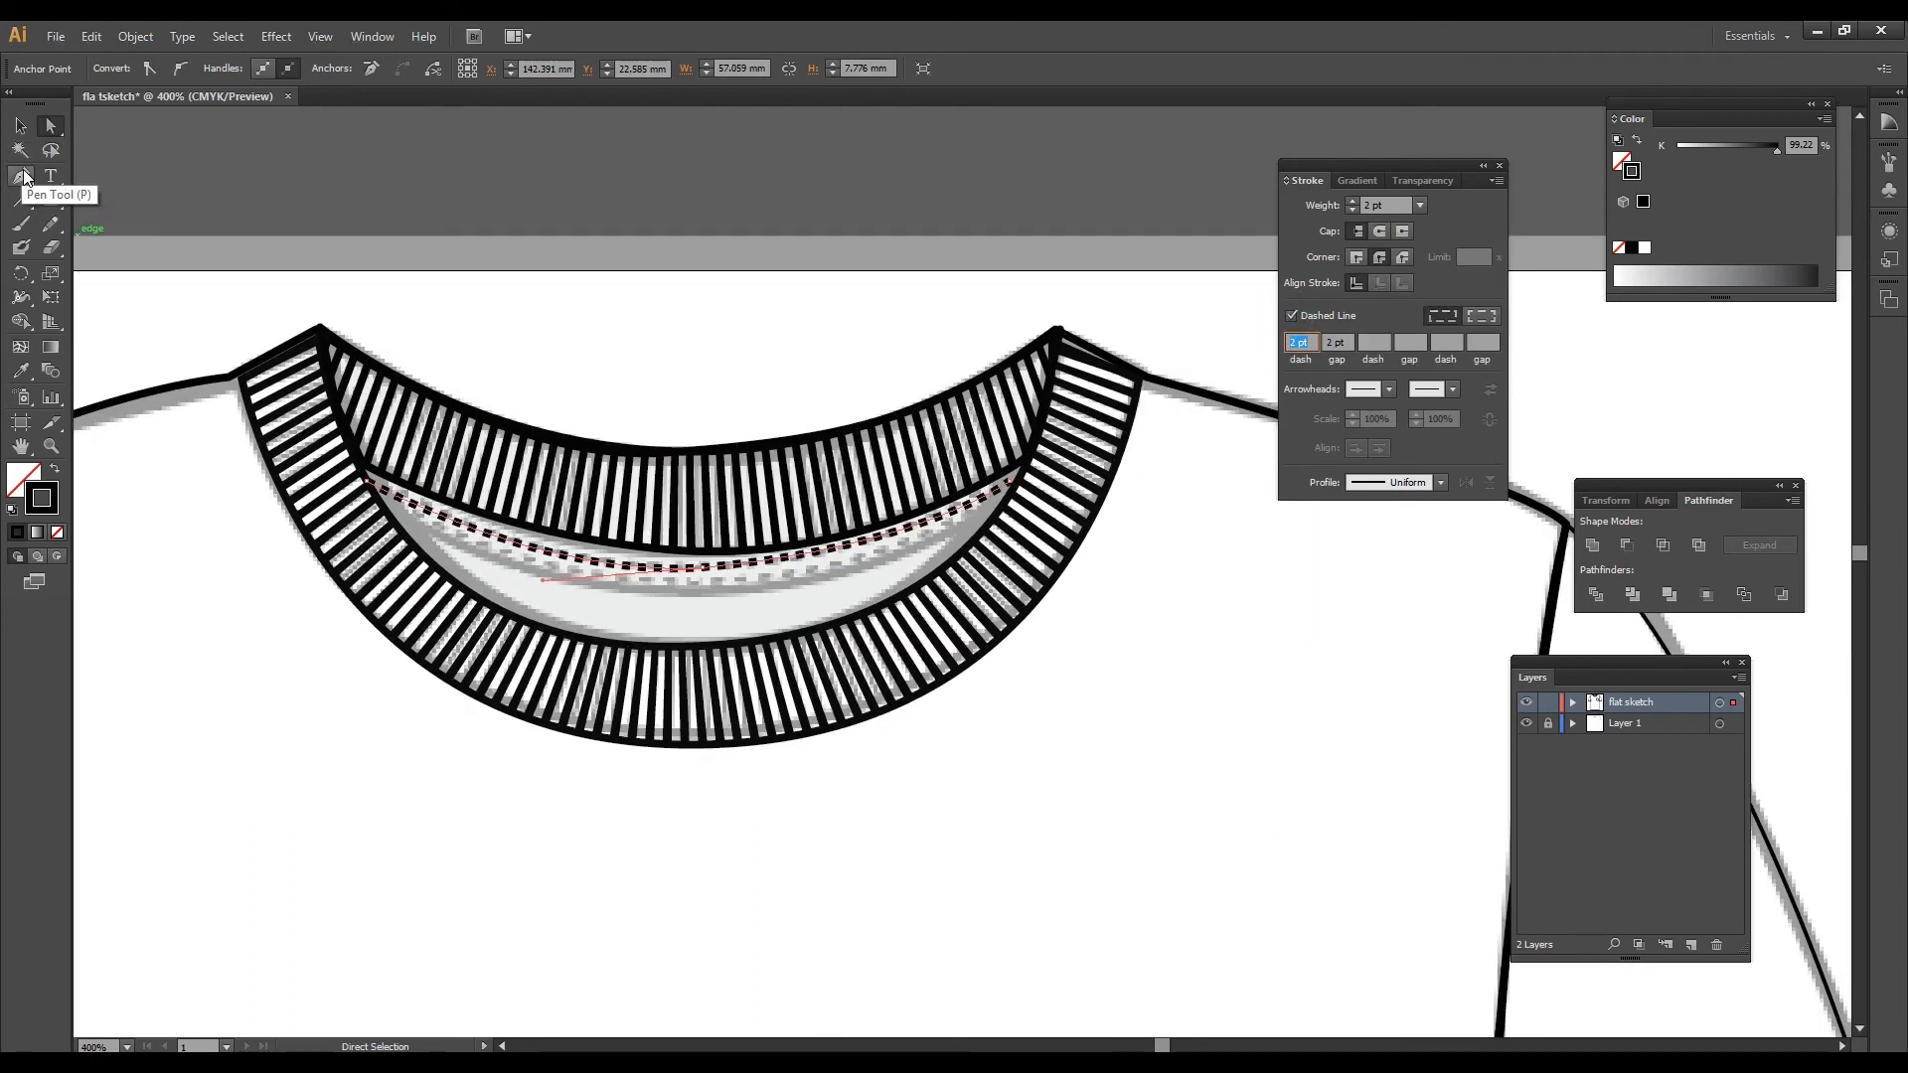
click(21, 126)
drag(672, 575, 673, 584)
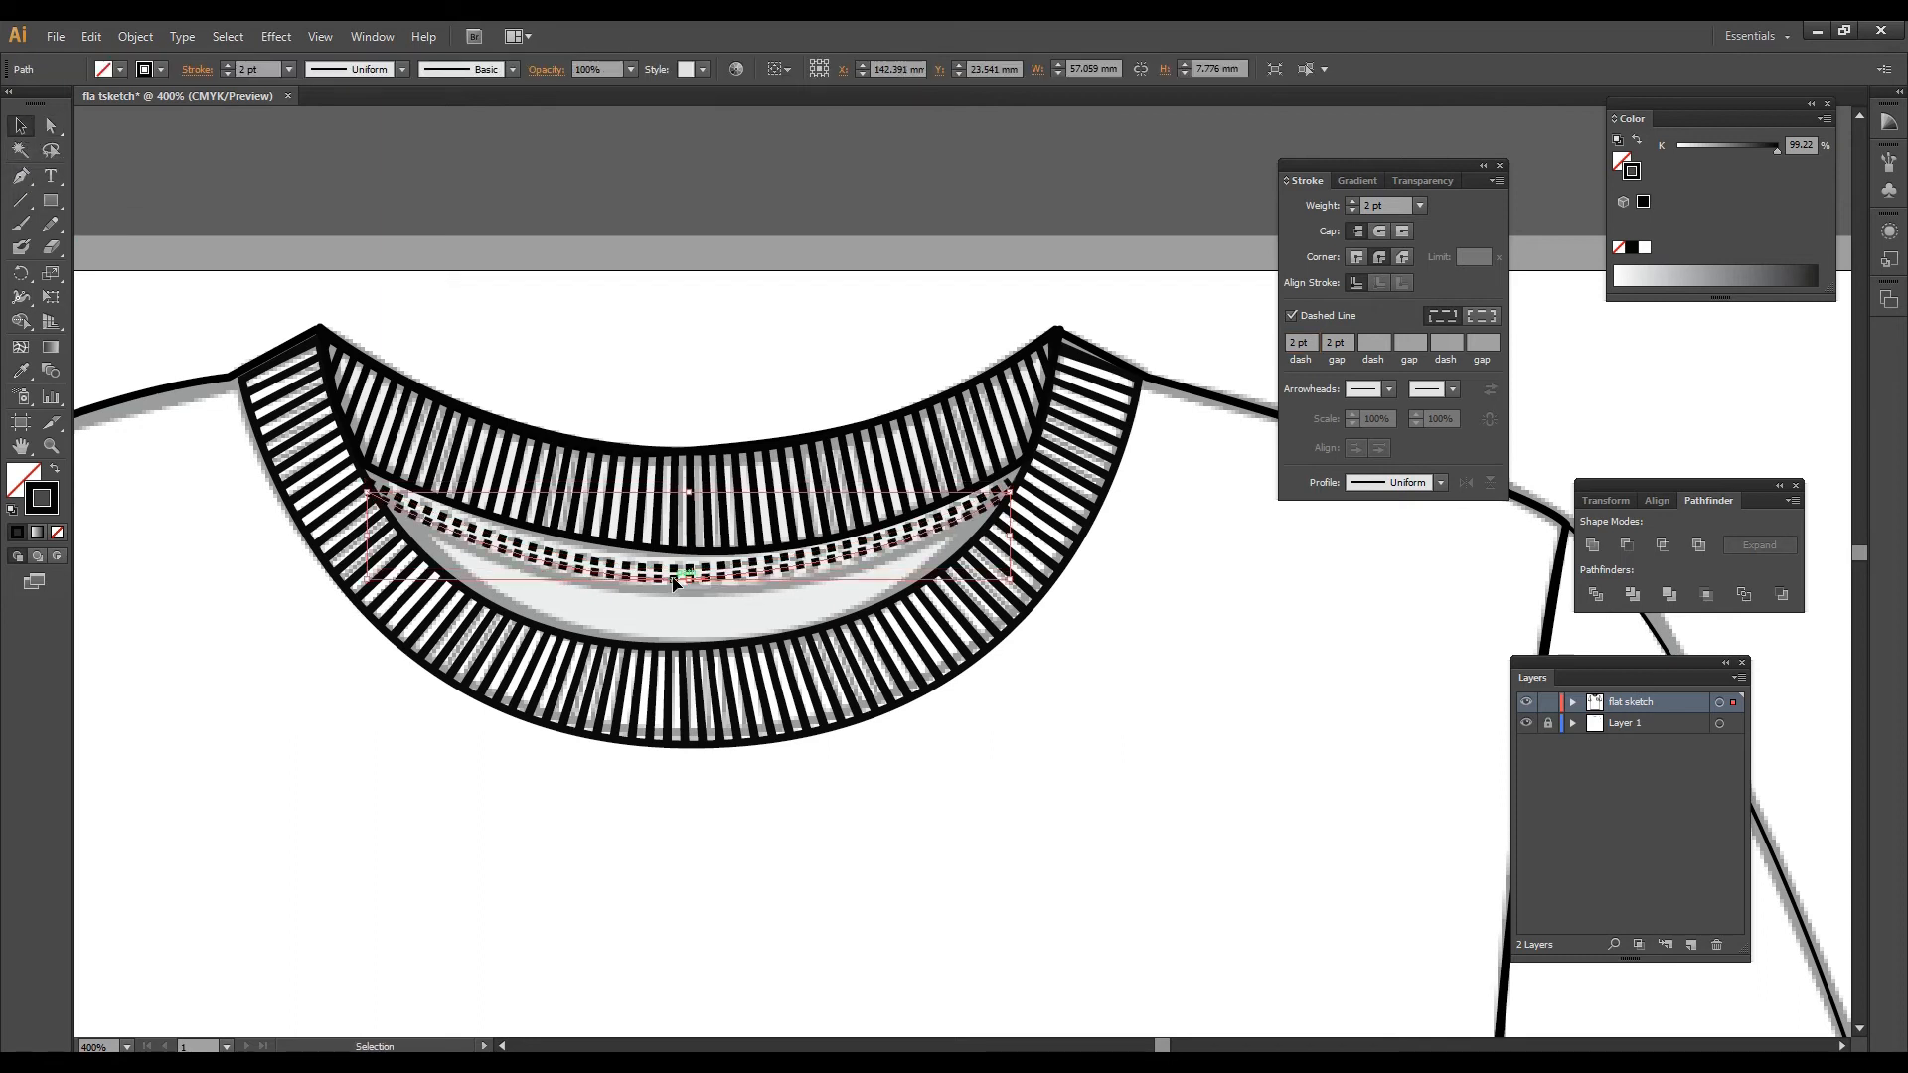
Step: Draw a solid 1 pt curved Pen path just below the two dashed stitch lines, from one inner collar edge to the other
key(p)
click(1041, 500)
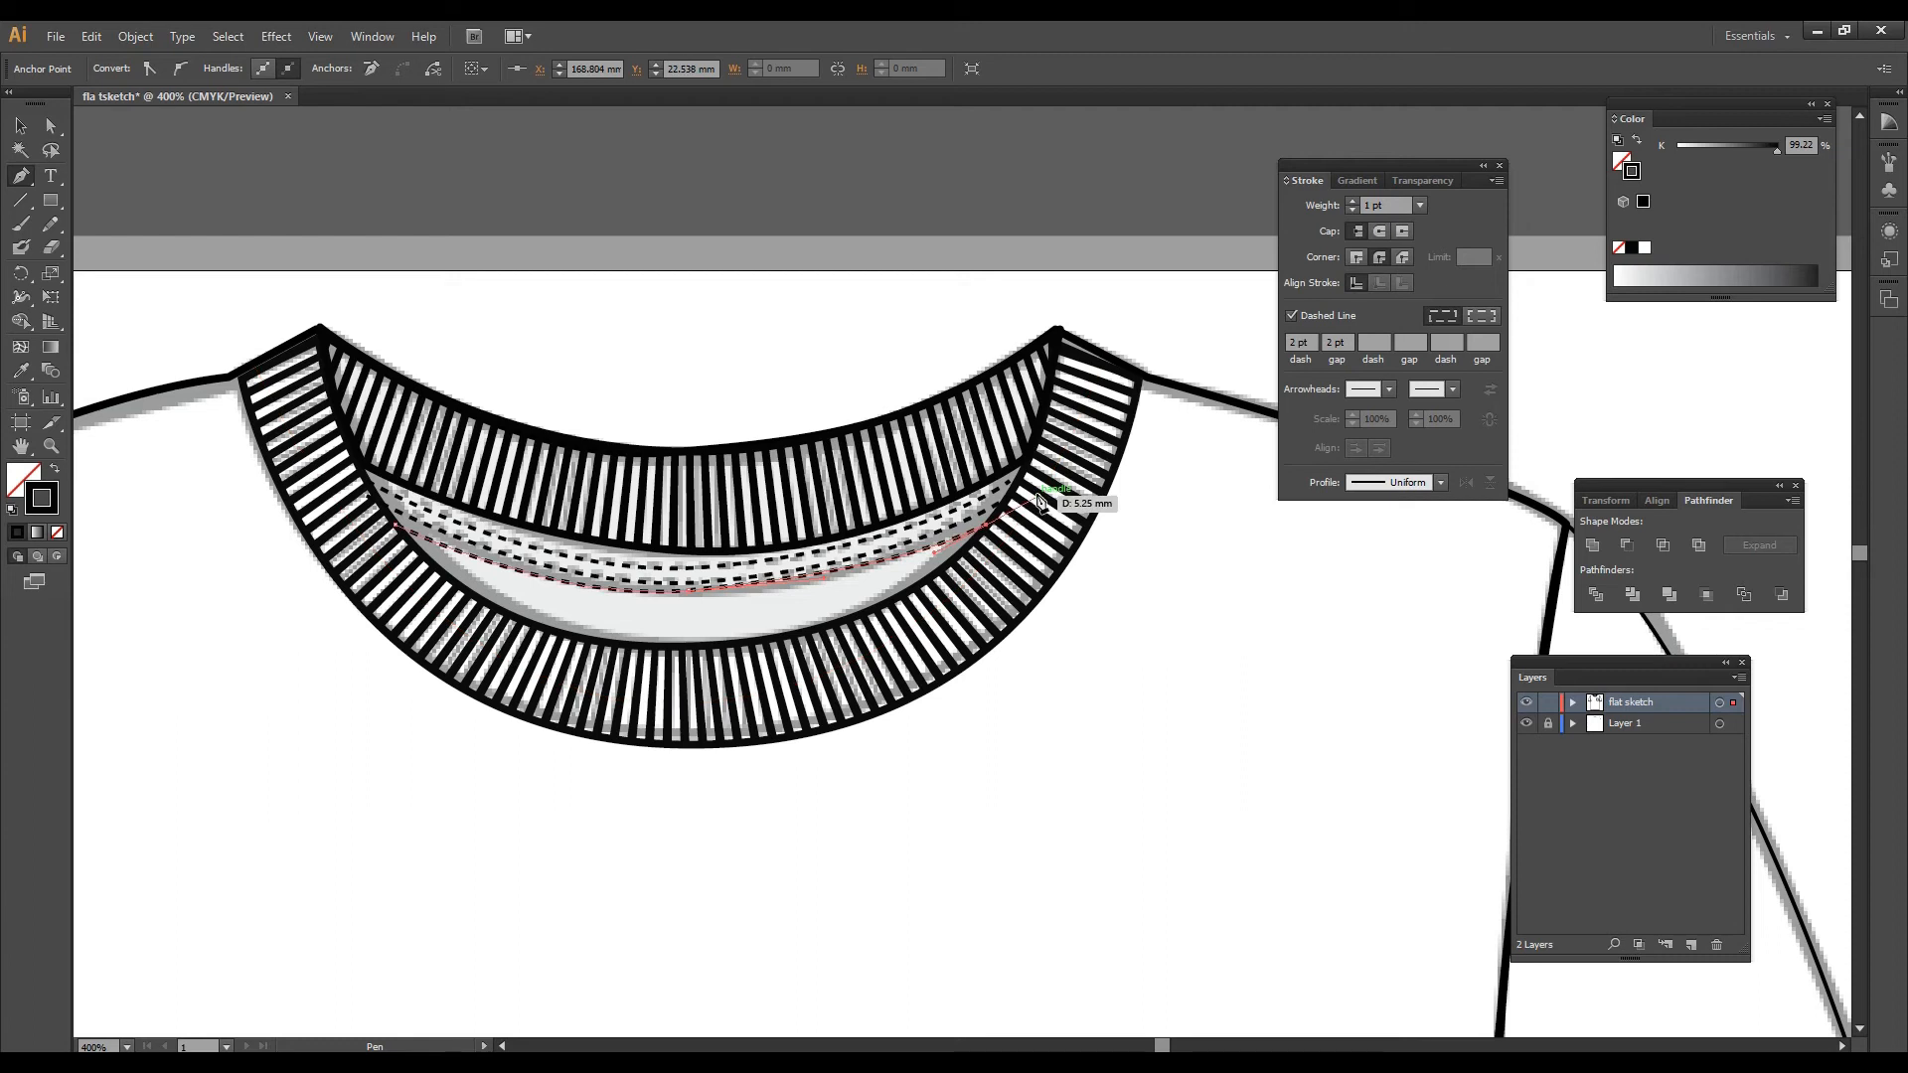
key(ctrl+z)
drag(677, 594, 805, 594)
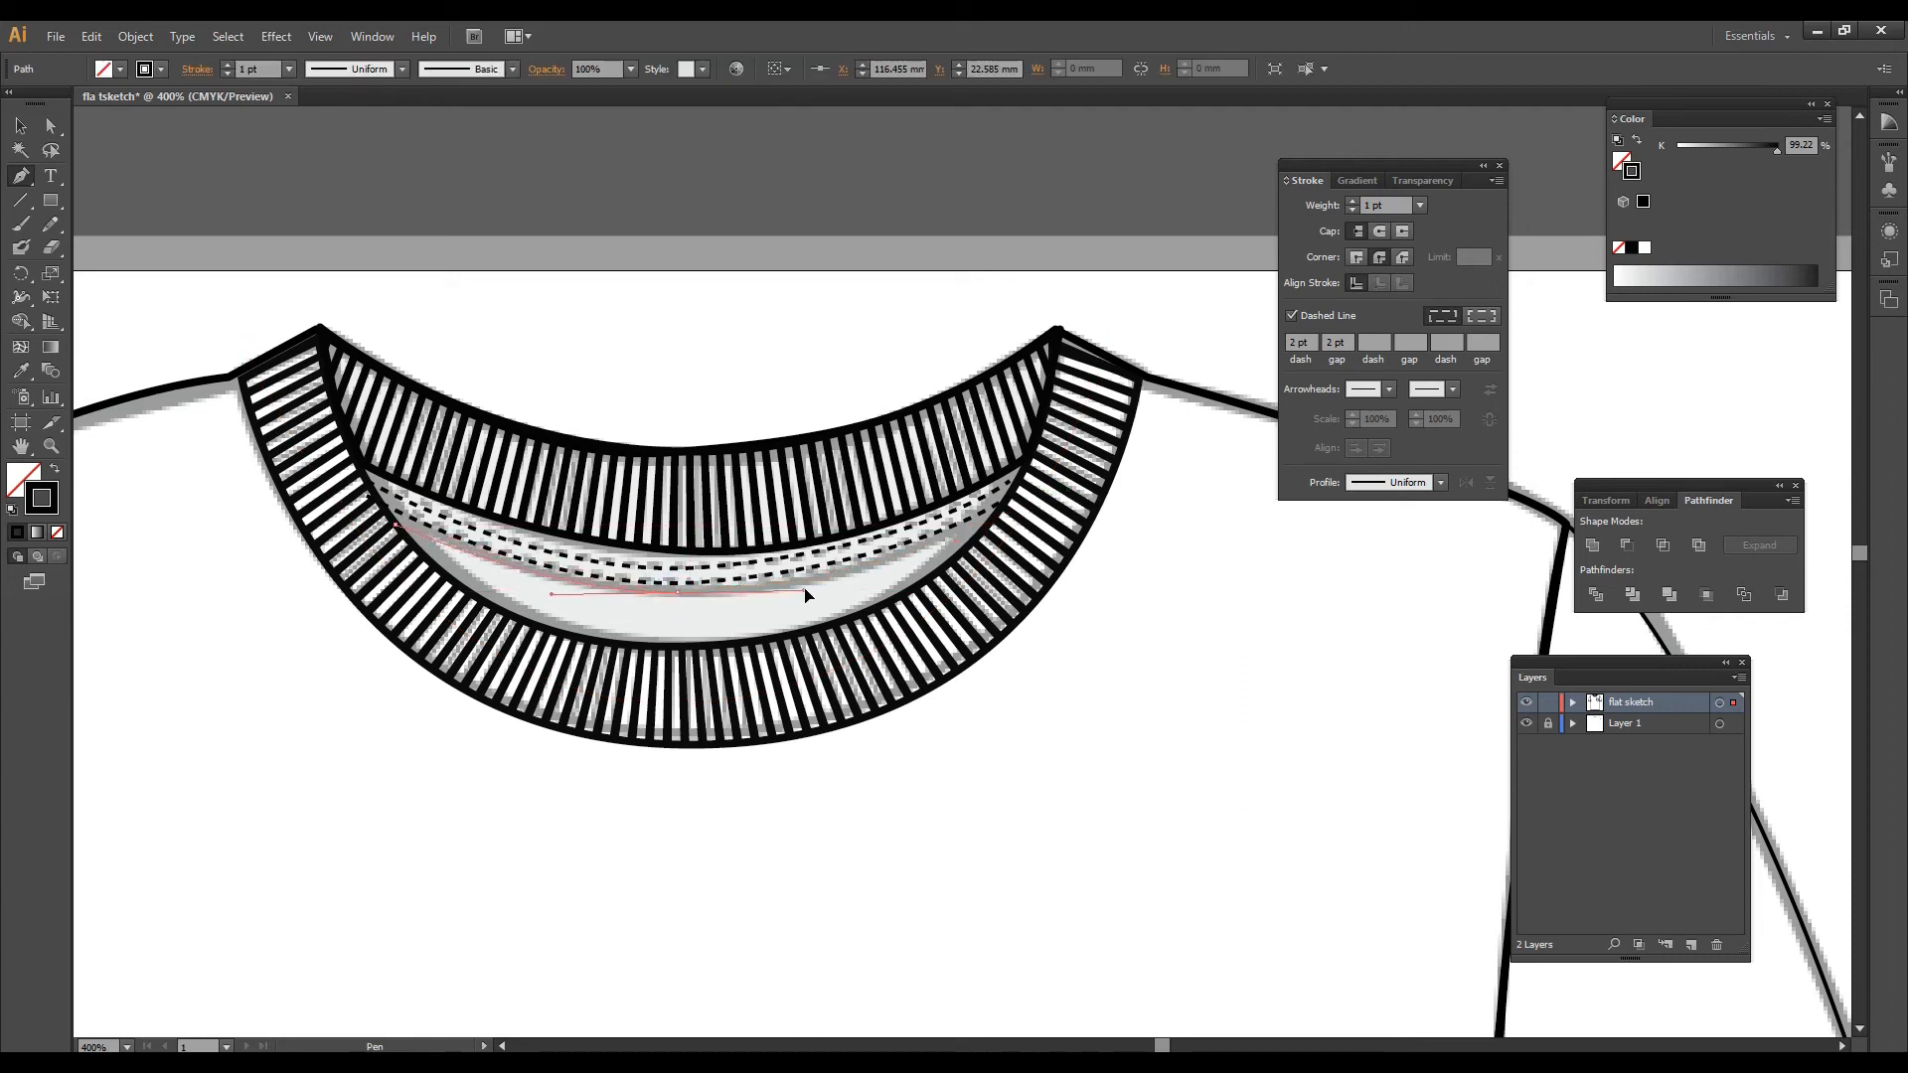
click(982, 534)
drag(982, 533, 1108, 533)
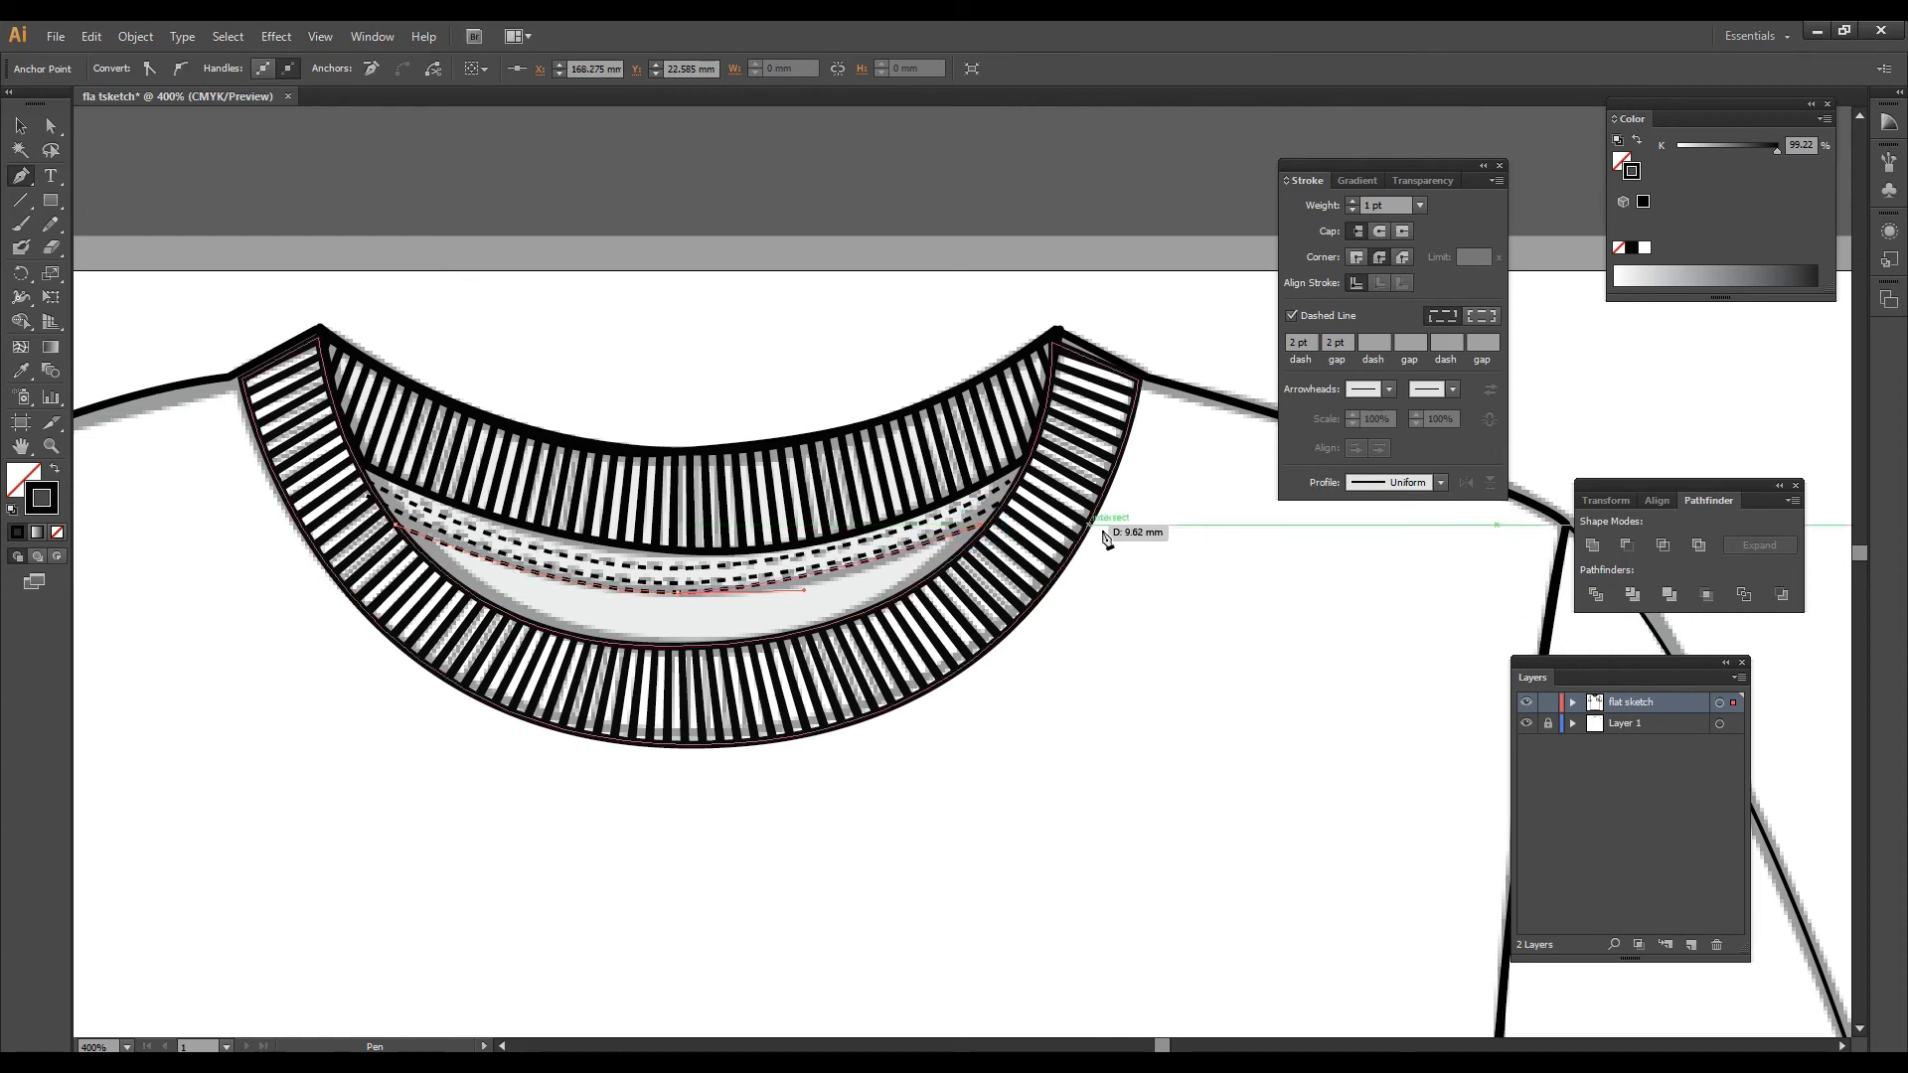
click(1293, 317)
Step: Adjust the solid curve's right end point to meet the collar edge and extend its middle handle to refine the curvature
key(a)
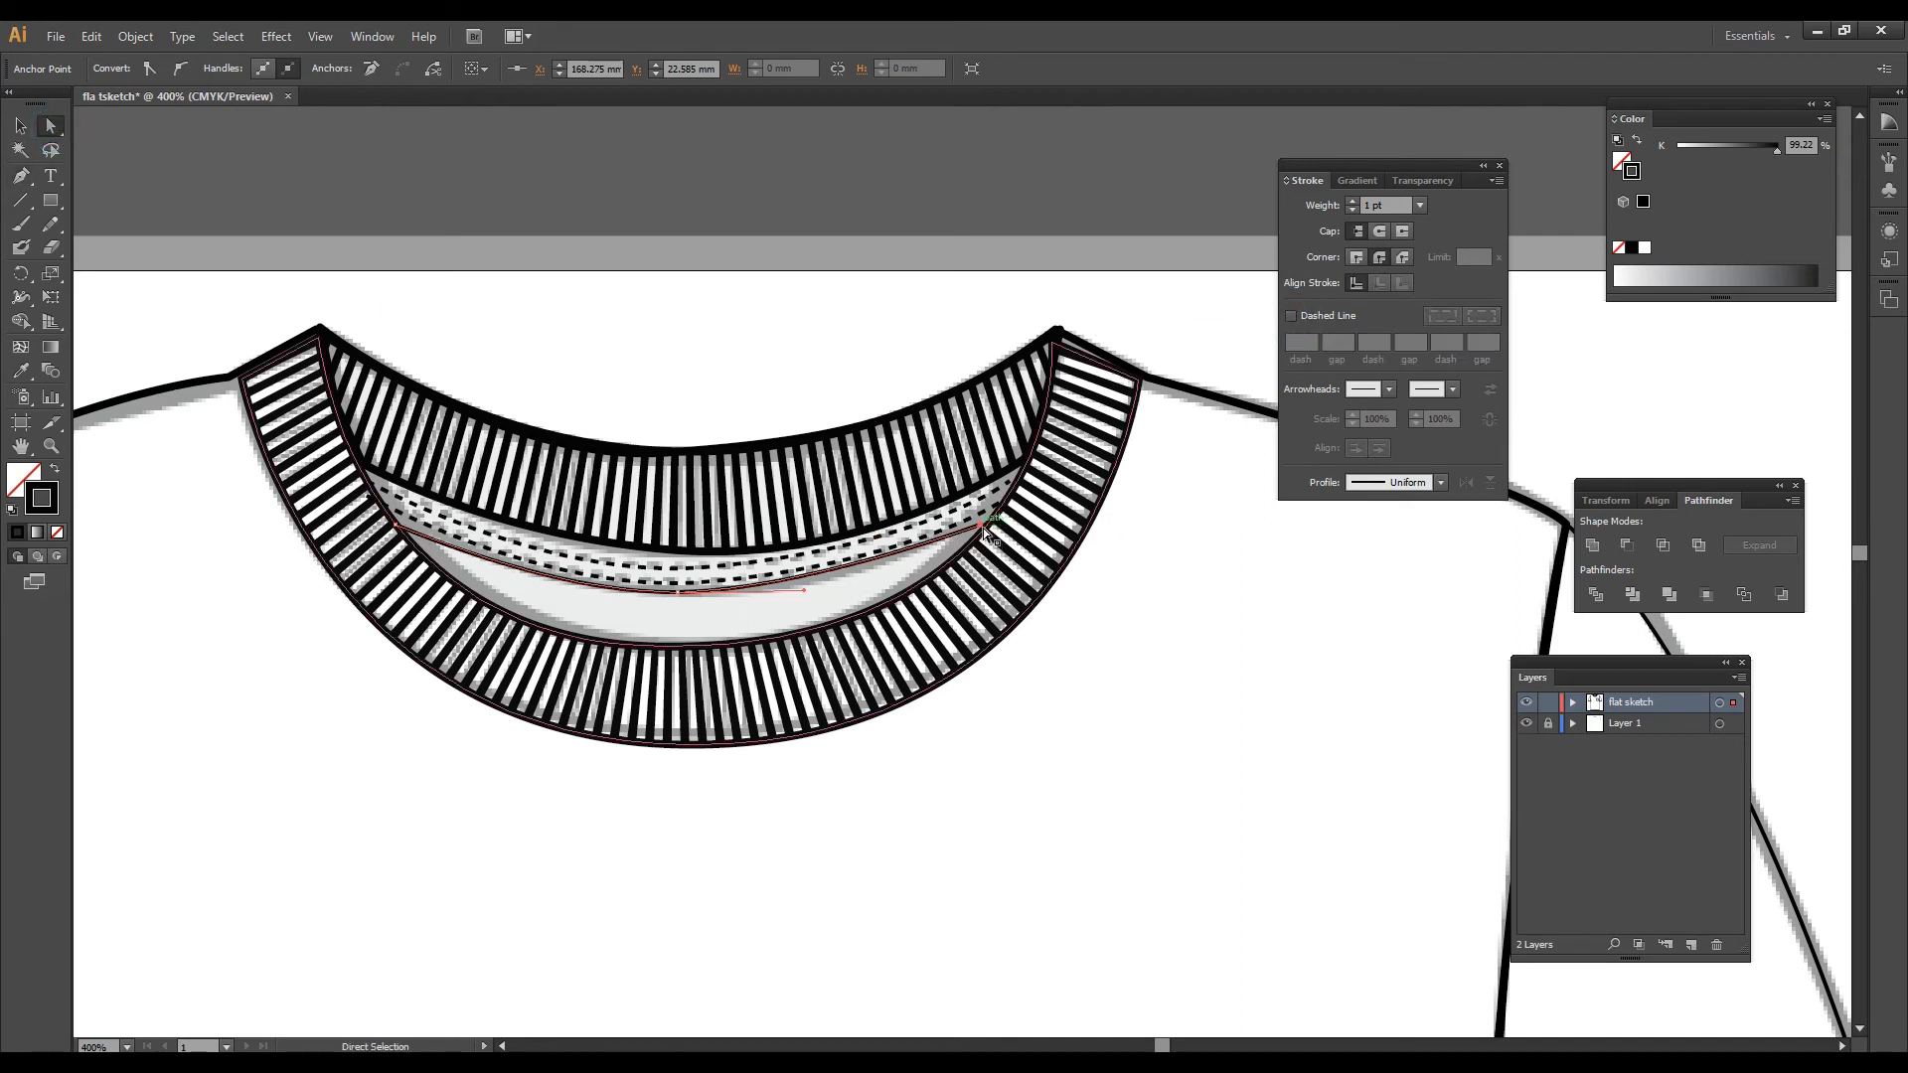
drag(980, 527, 991, 530)
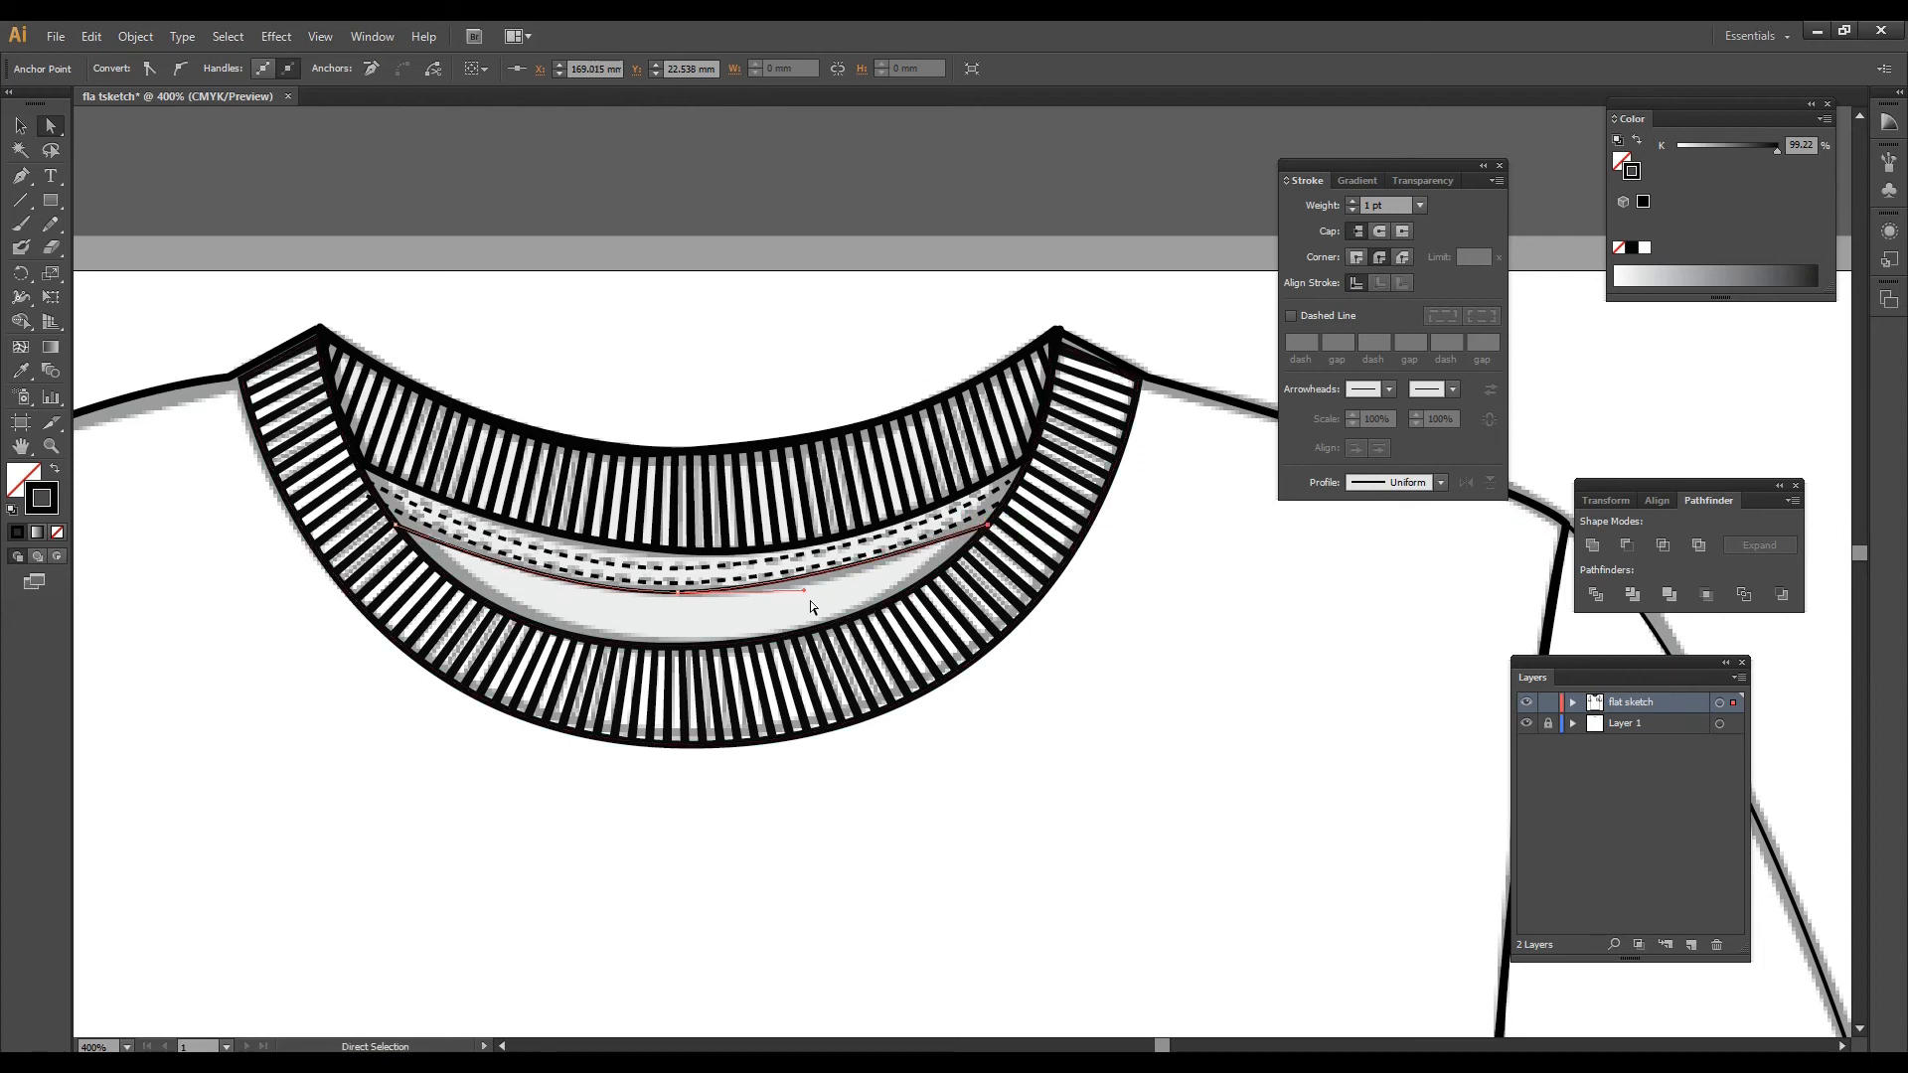
drag(803, 594, 838, 603)
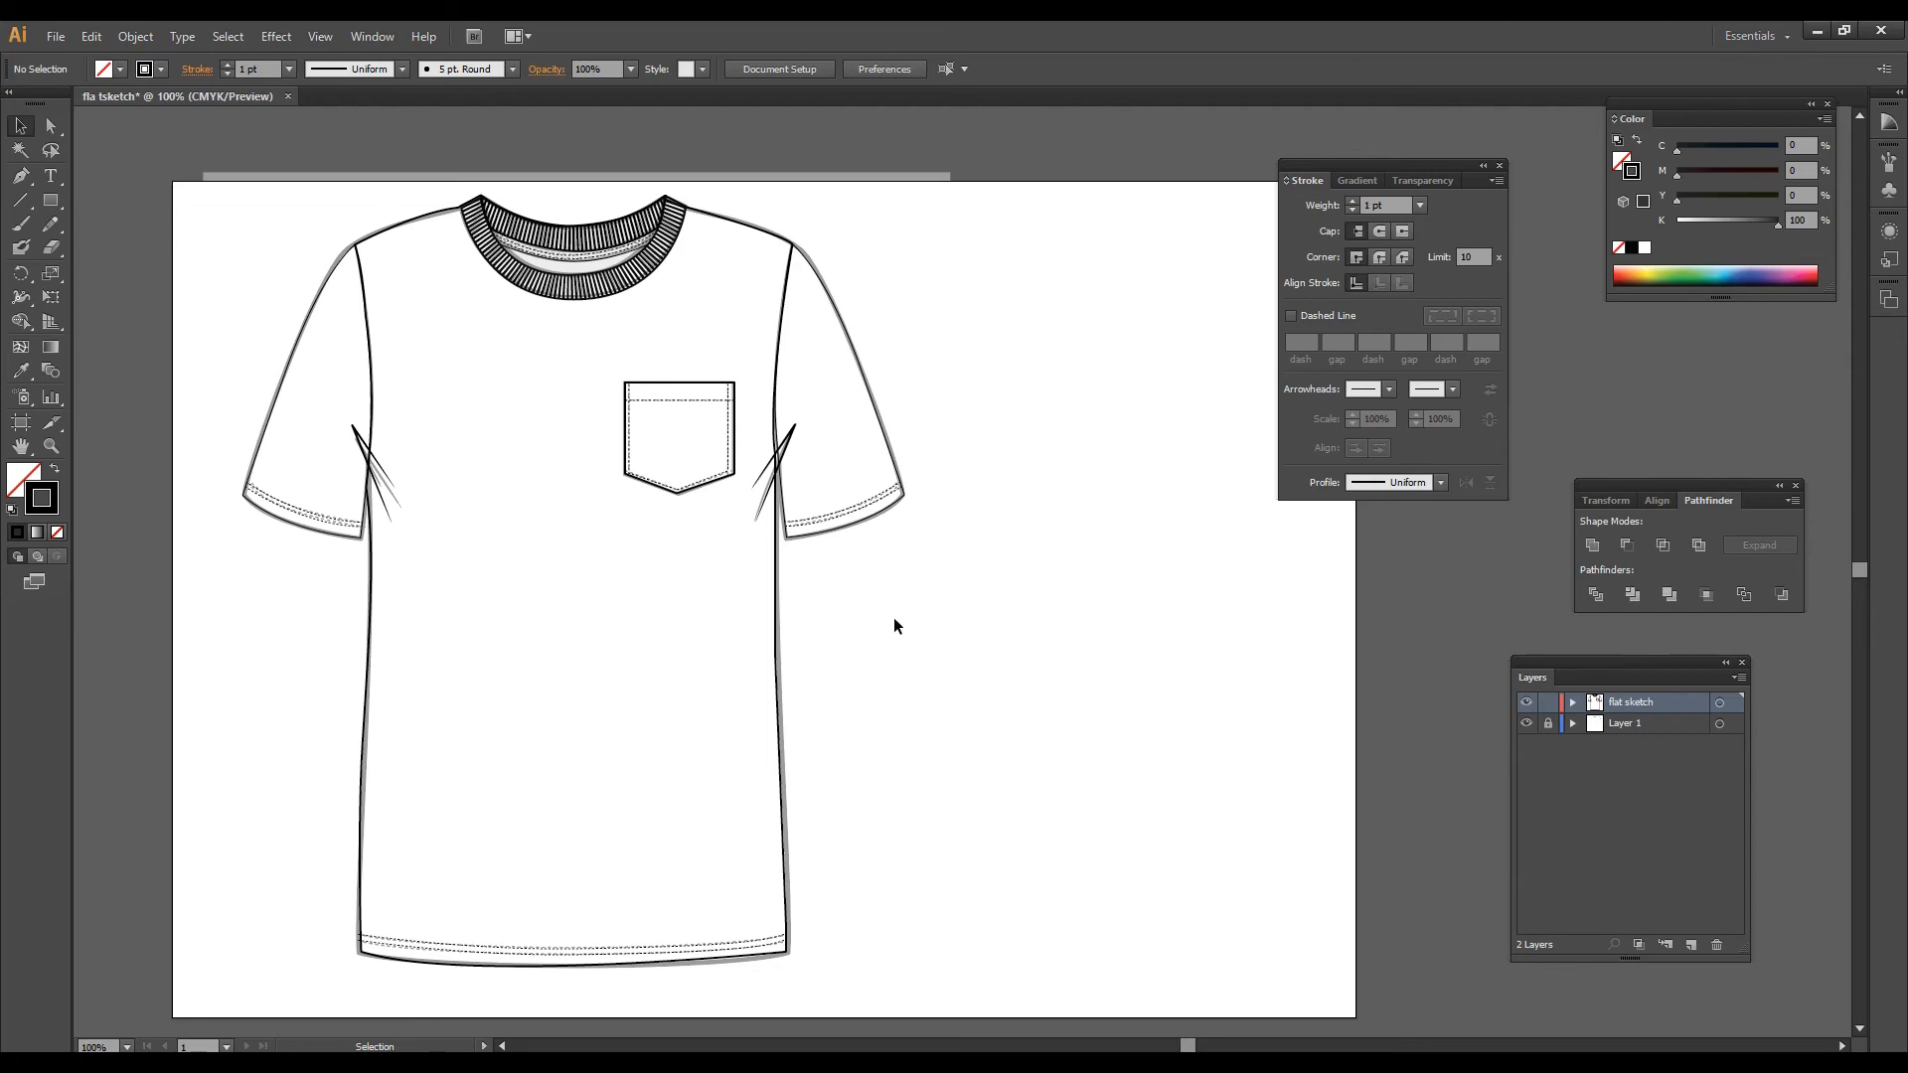
Step: Duplicate the shirt body, sleeves, creases and pocket without the ribbed collar, placing the copy beside the front view on its right
click(431, 426)
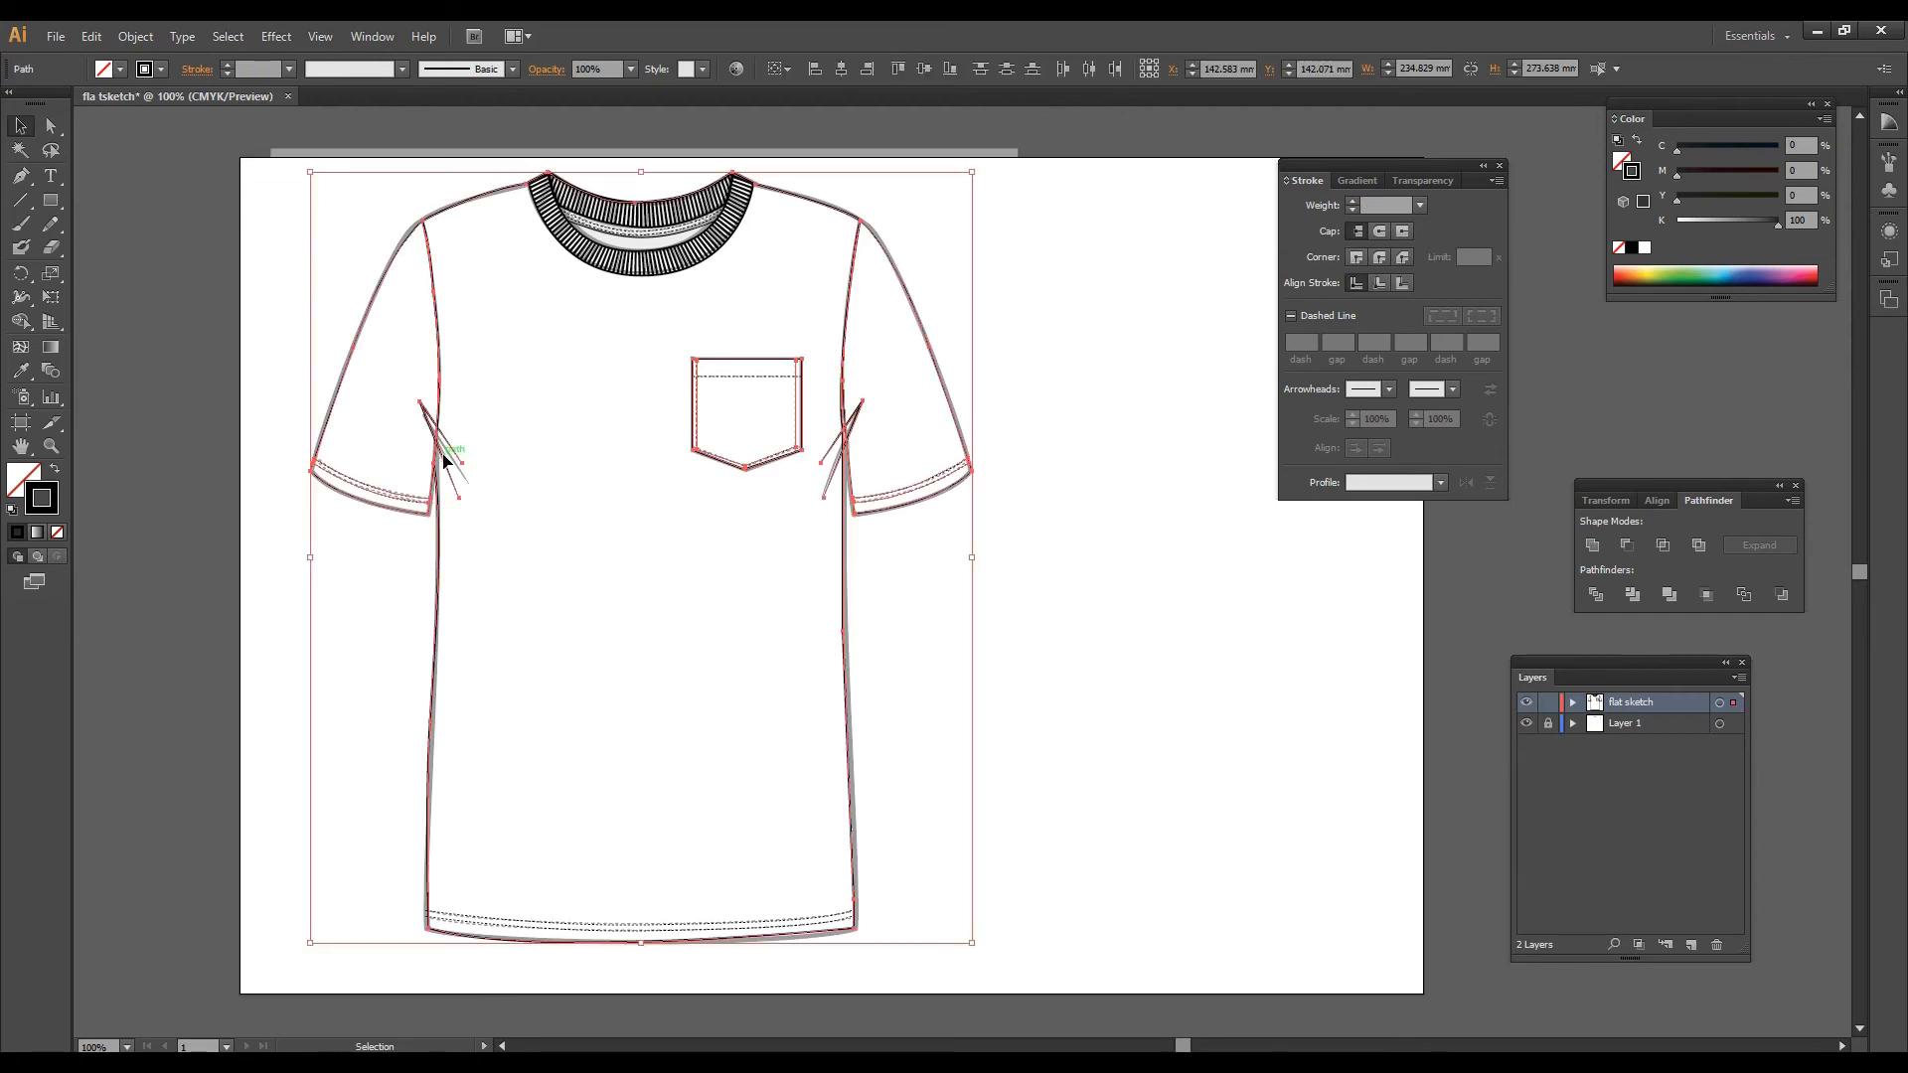
drag(448, 461, 1124, 457)
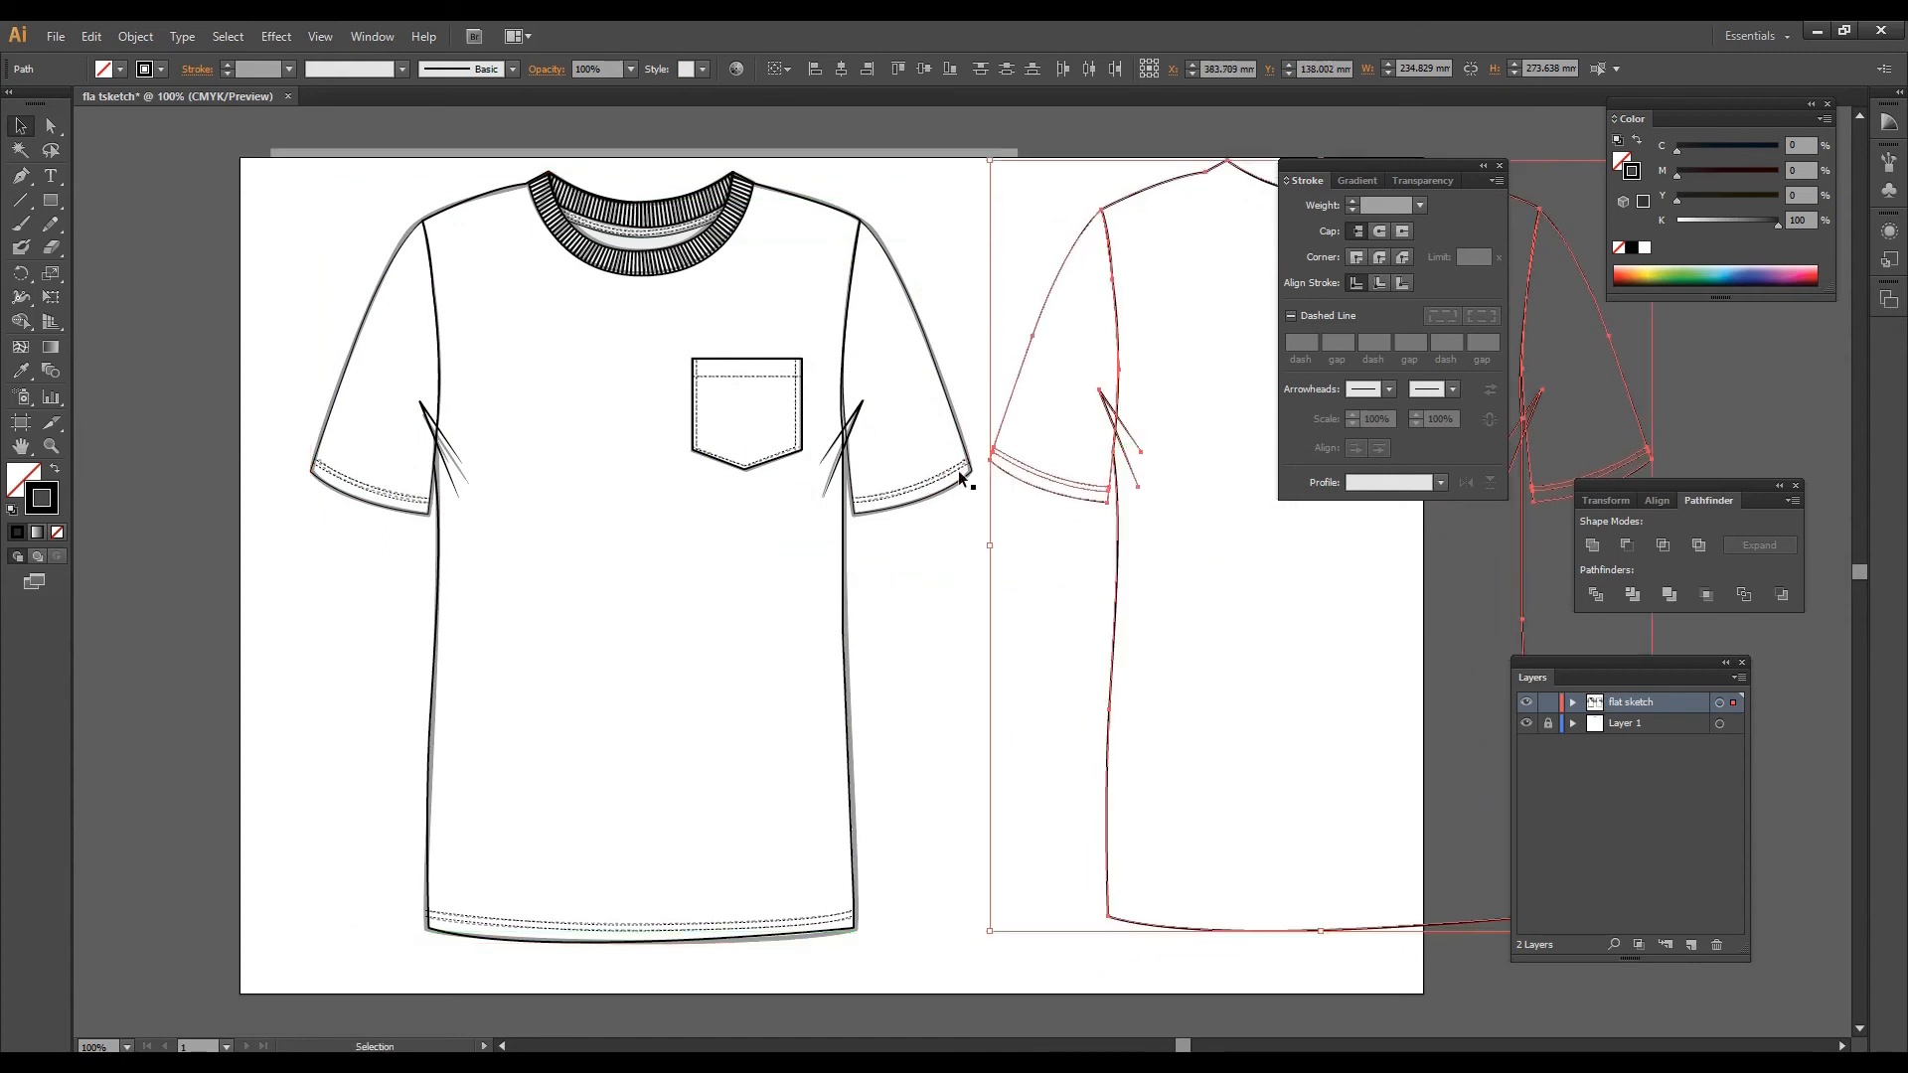
scroll(728, 641, down, 1)
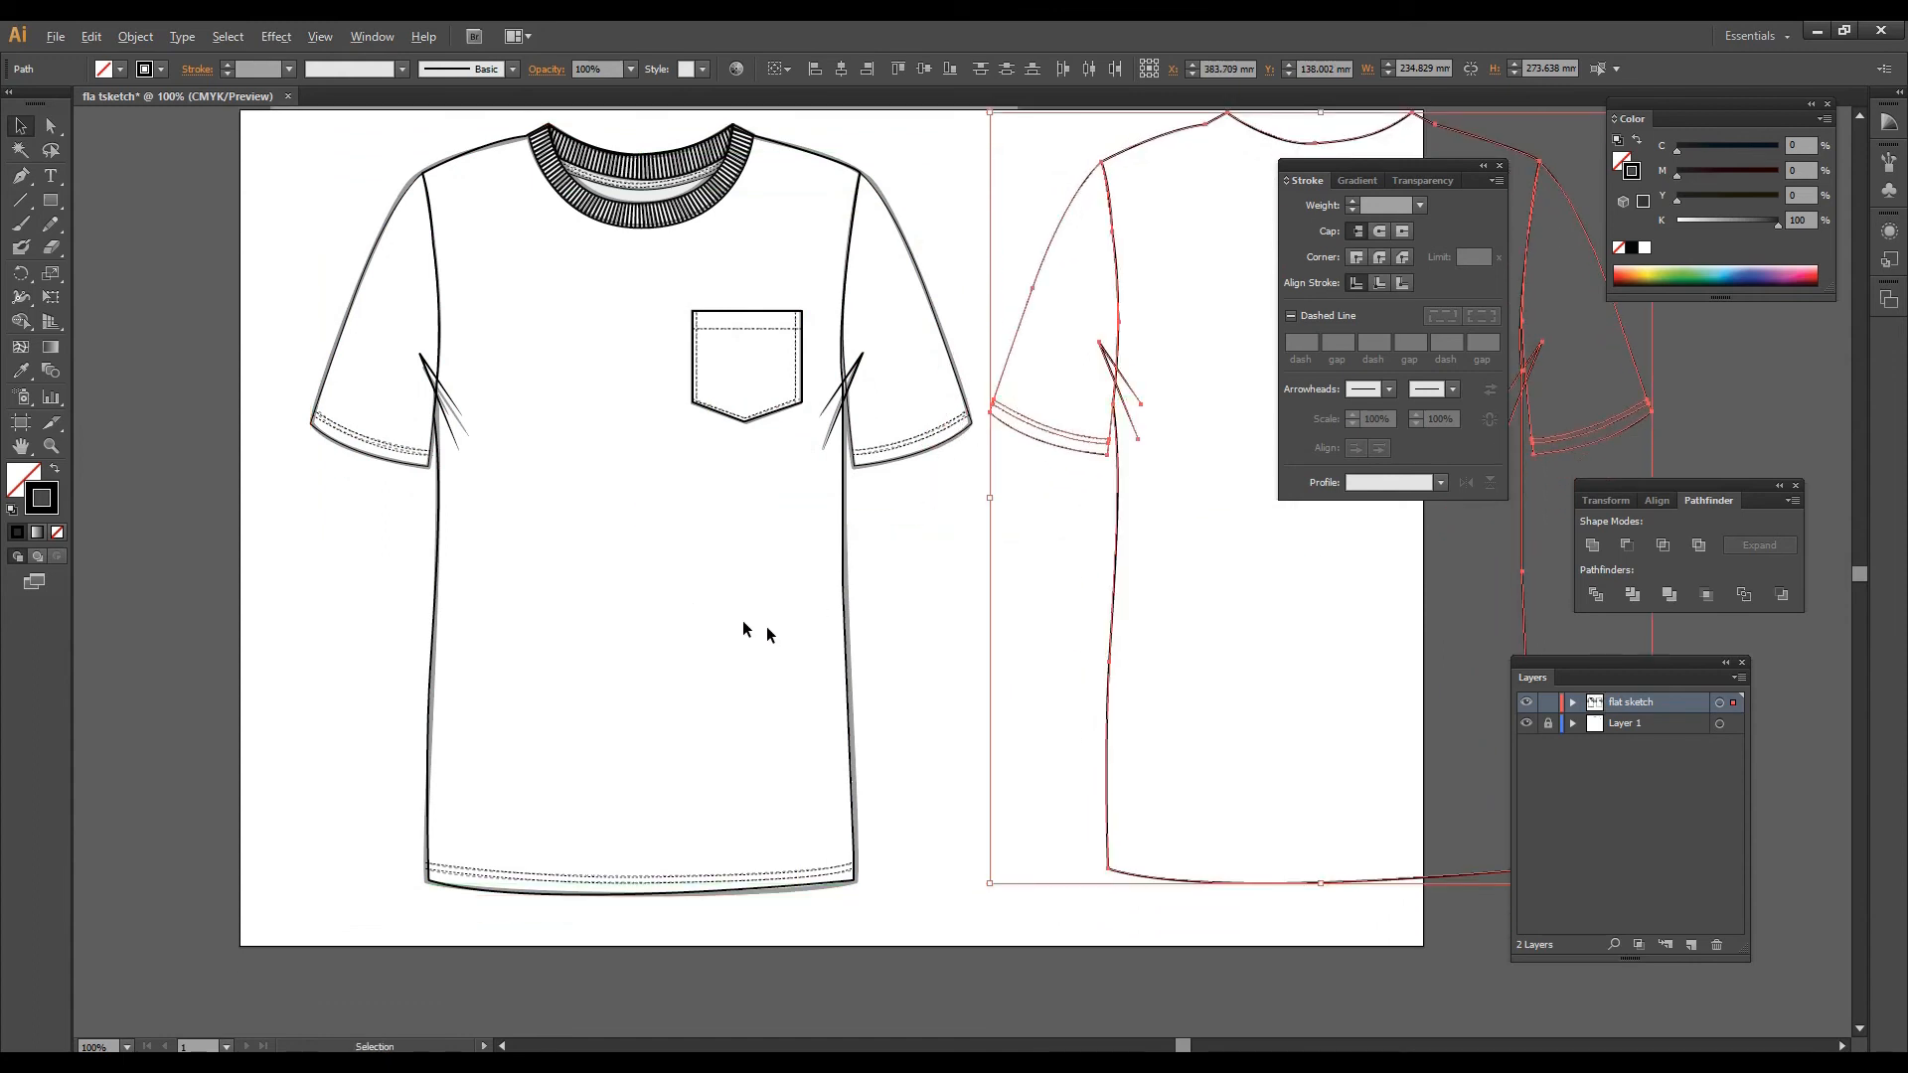
alt+scroll(702, 621, down, 1)
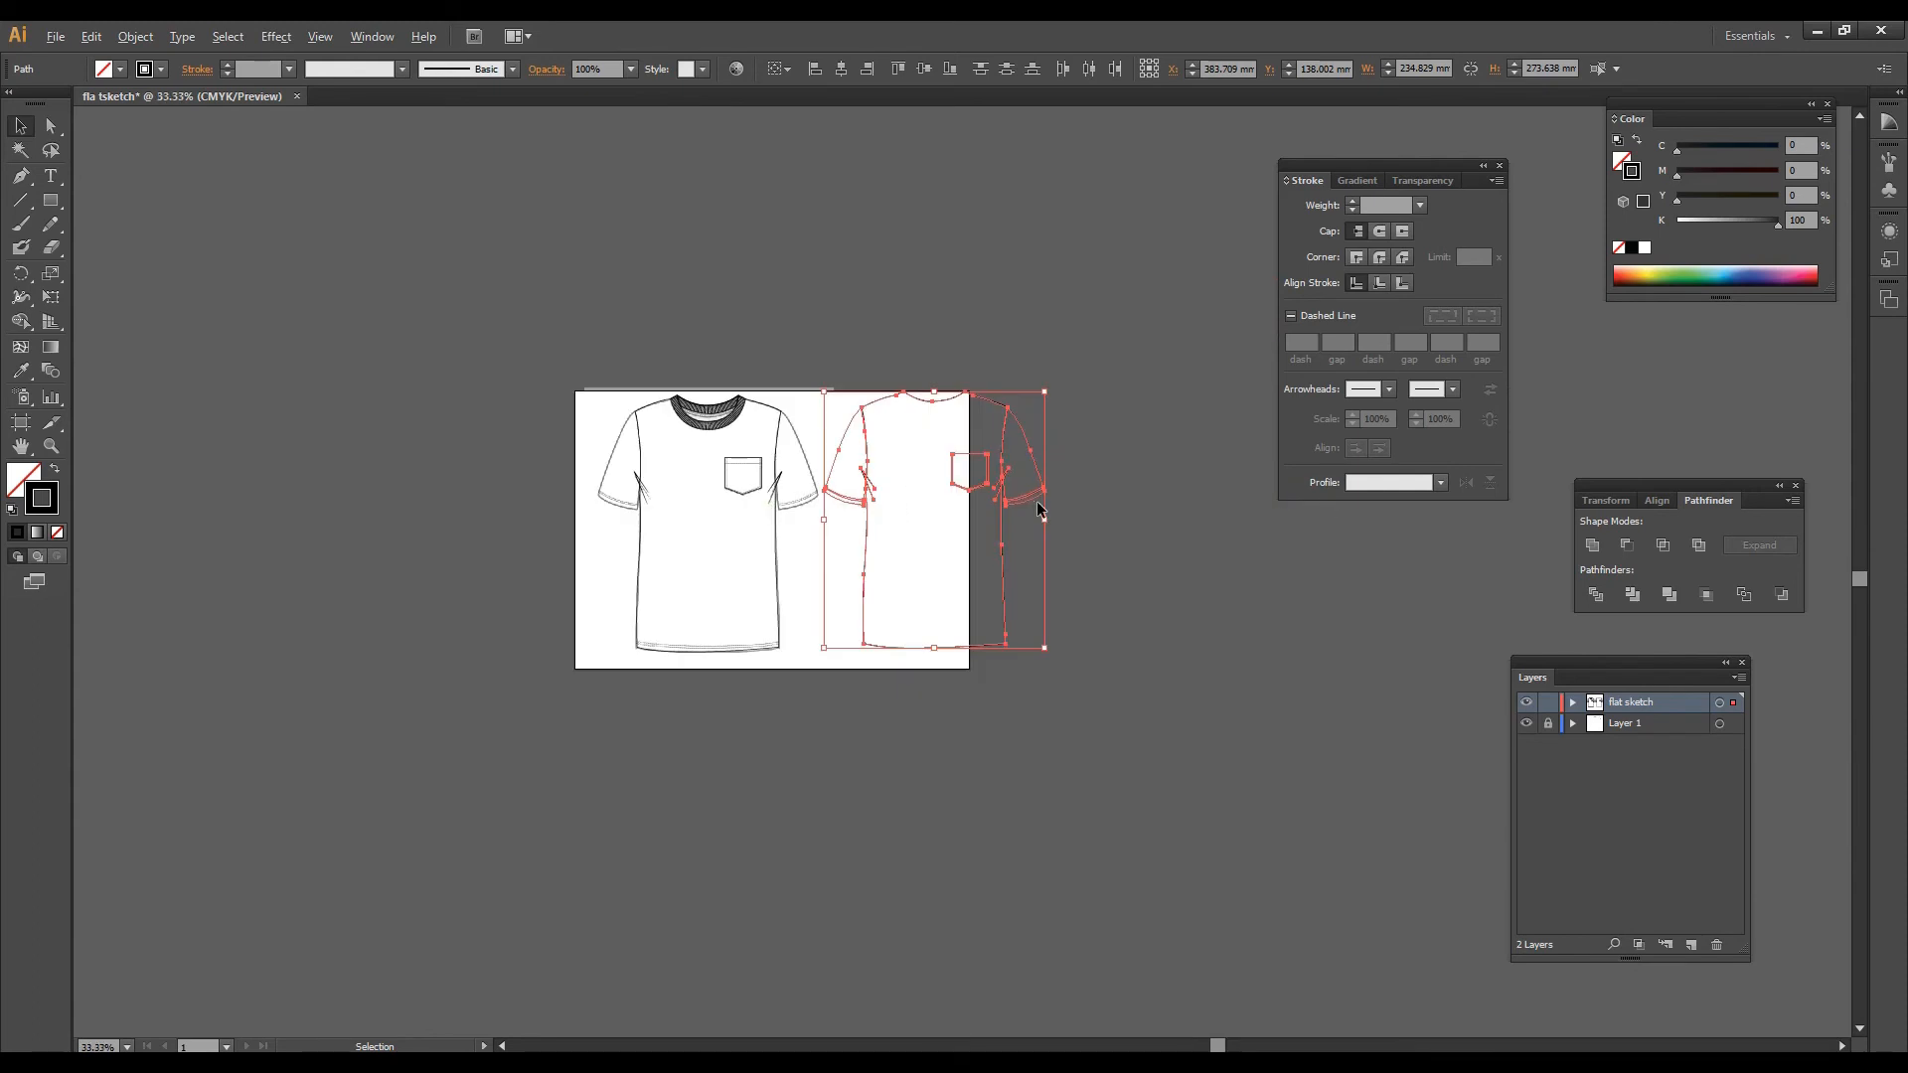
Step: Enlarge the artboard to about 543.8 × 314.6 mm so it surrounds both the front shirt and the copied shirt
drag(1034, 507, 817, 513)
click(820, 517)
click(652, 674)
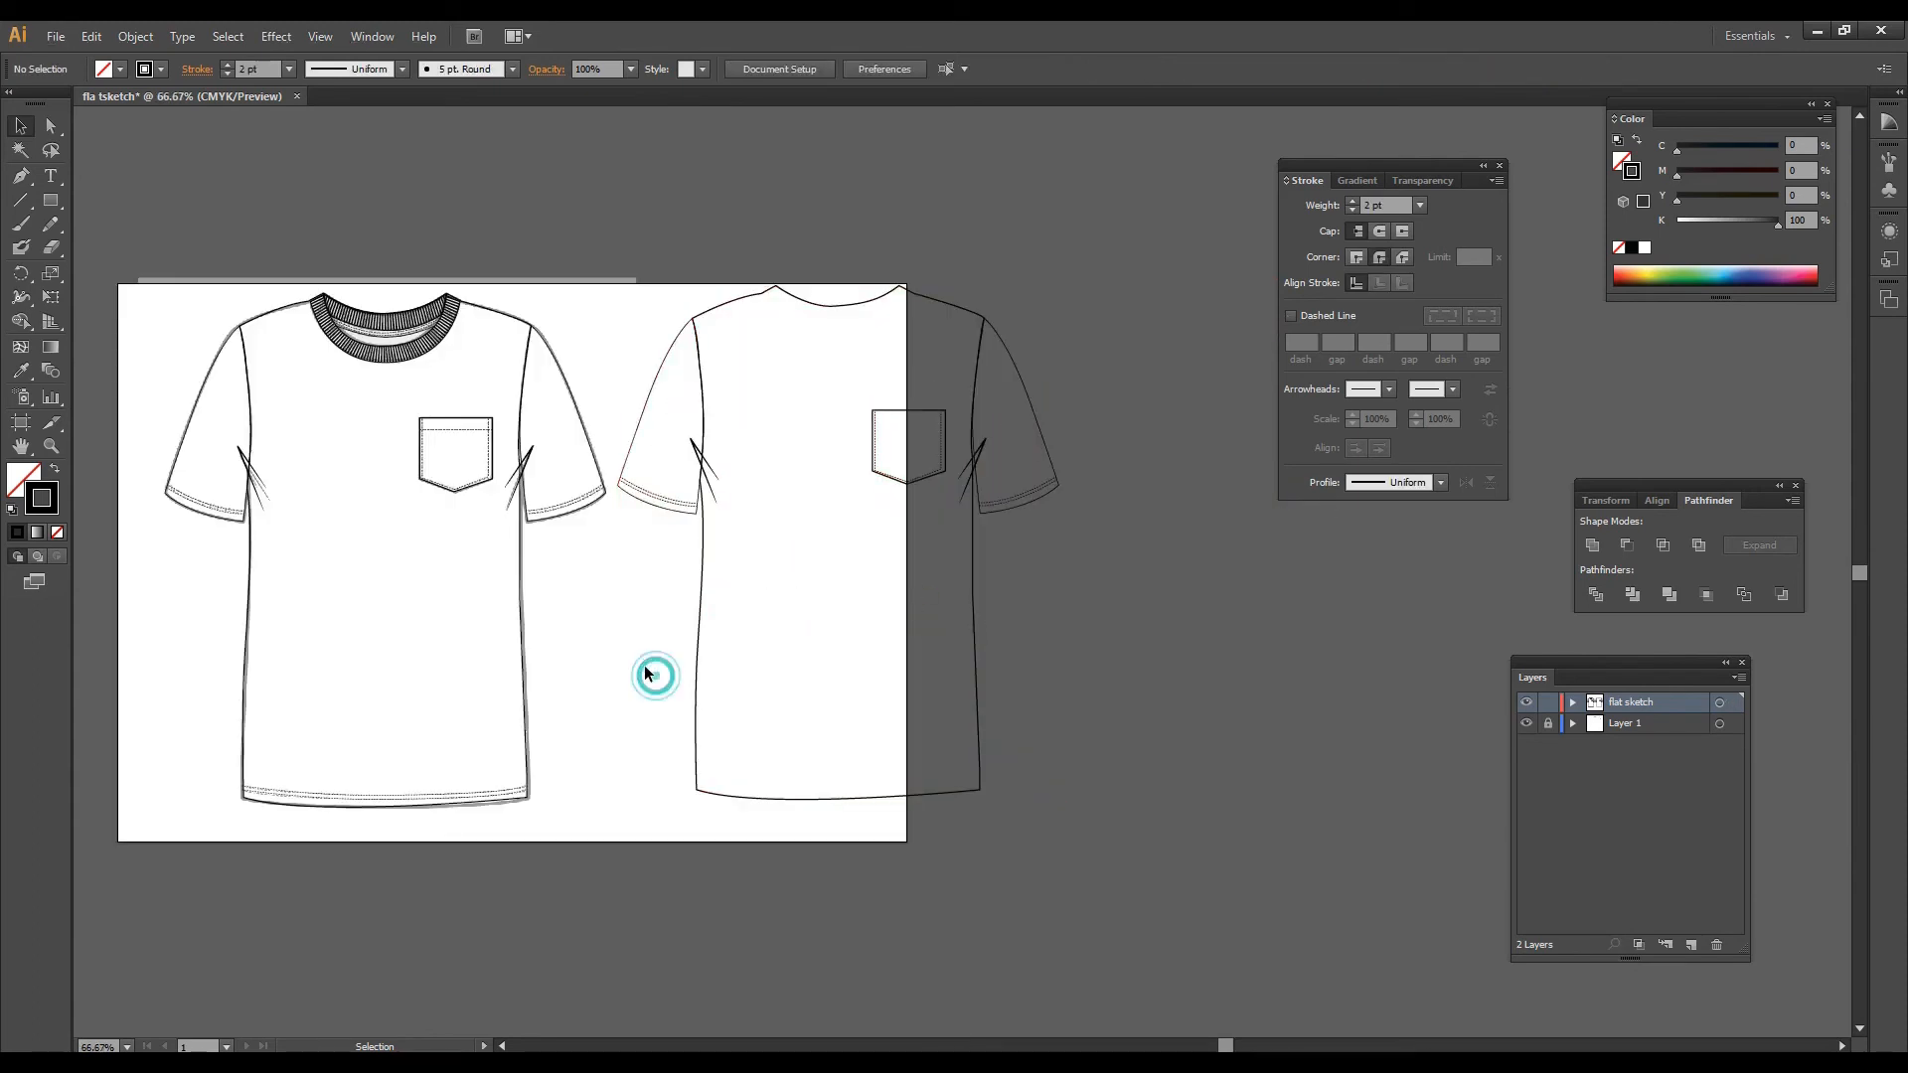
click(21, 422)
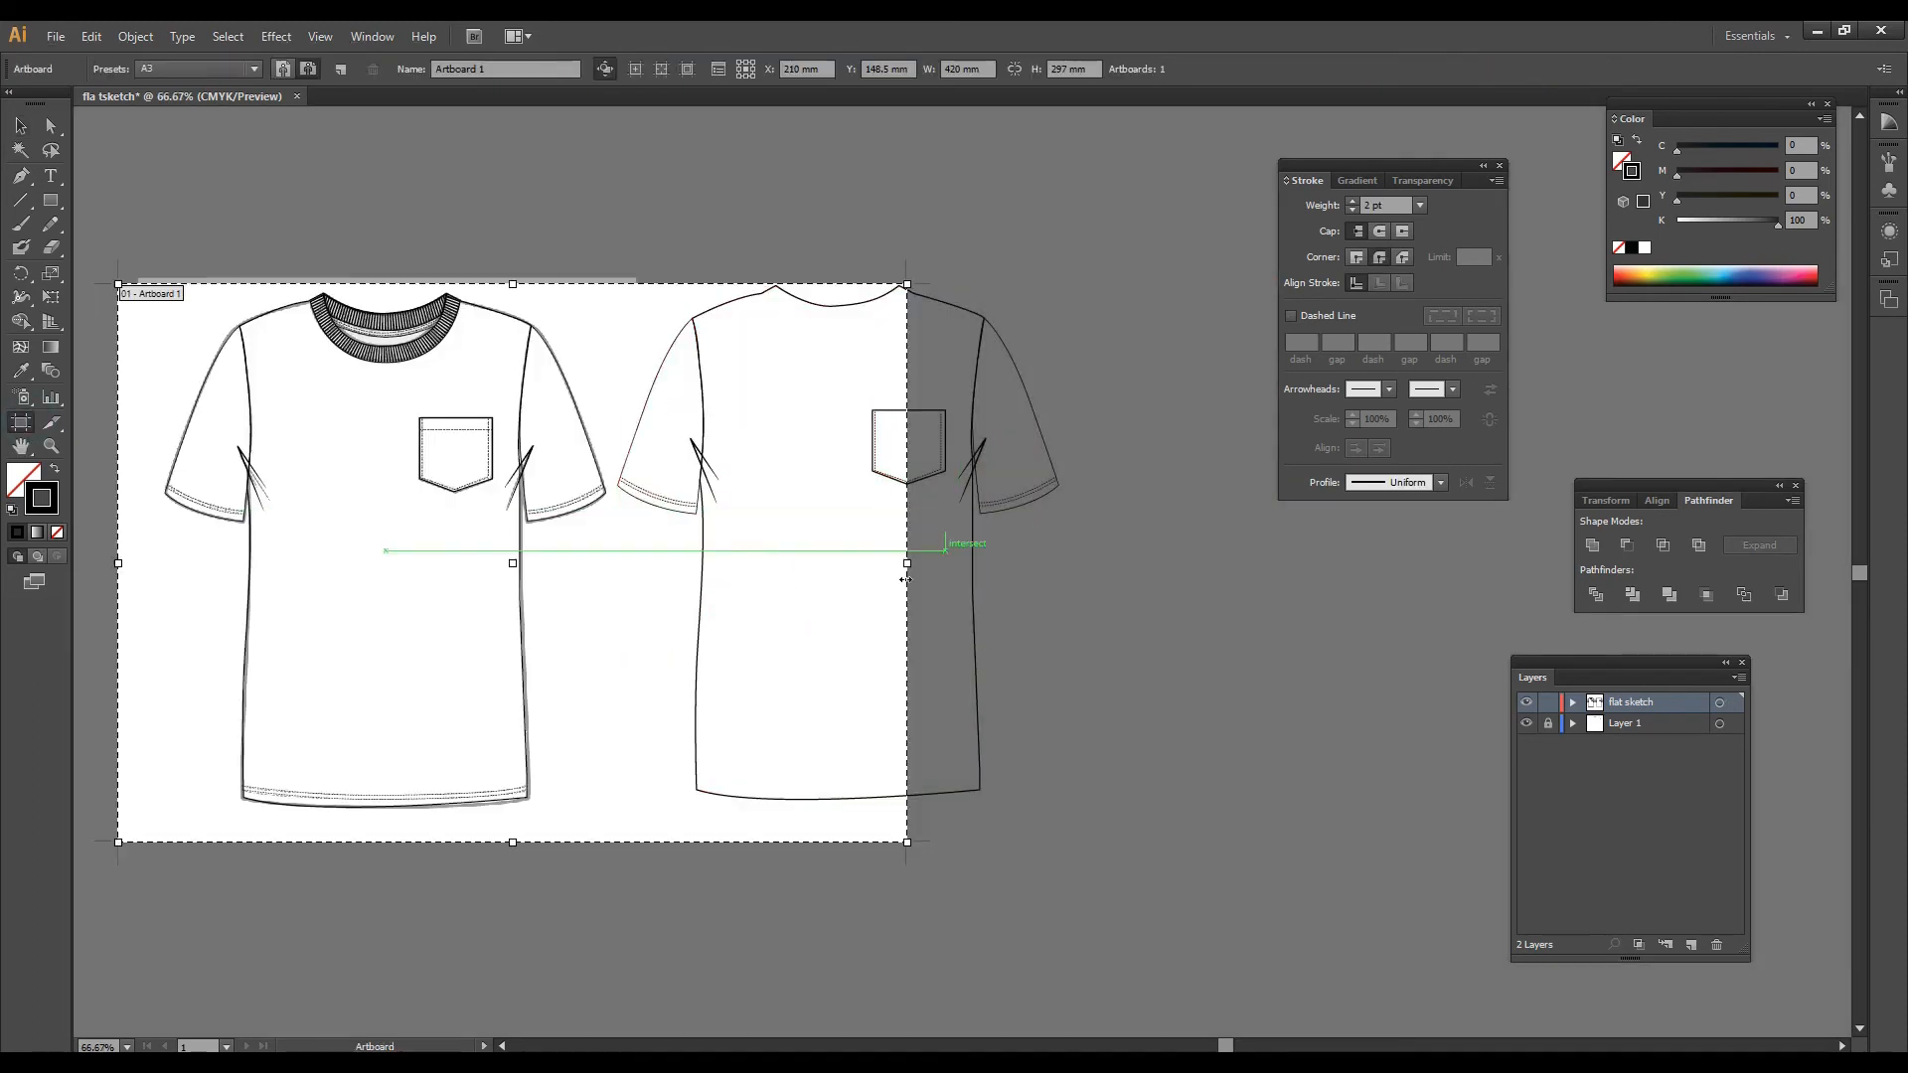
drag(907, 563, 1140, 563)
drag(630, 288, 629, 252)
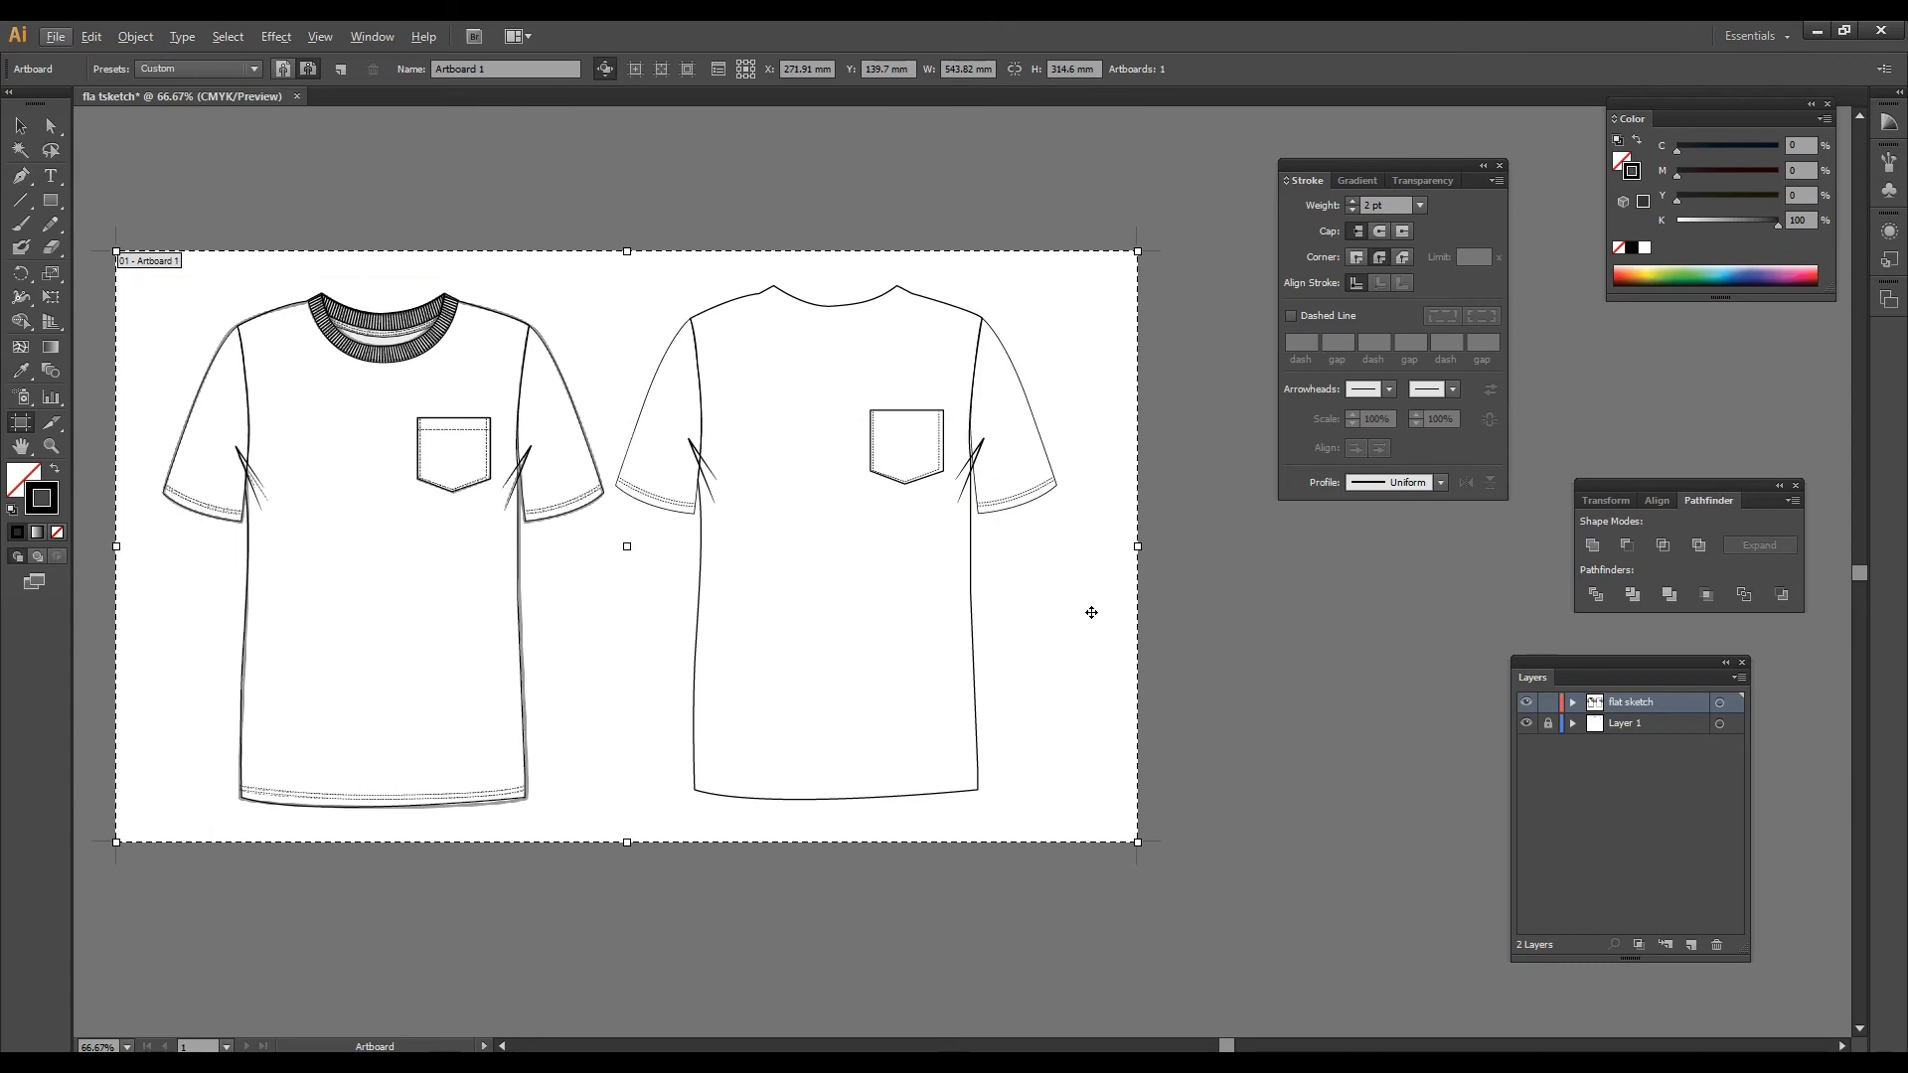
key(Escape)
Step: Delete the pocket outline and its dashed stitching from the copied shirt
click(901, 433)
key(Delete)
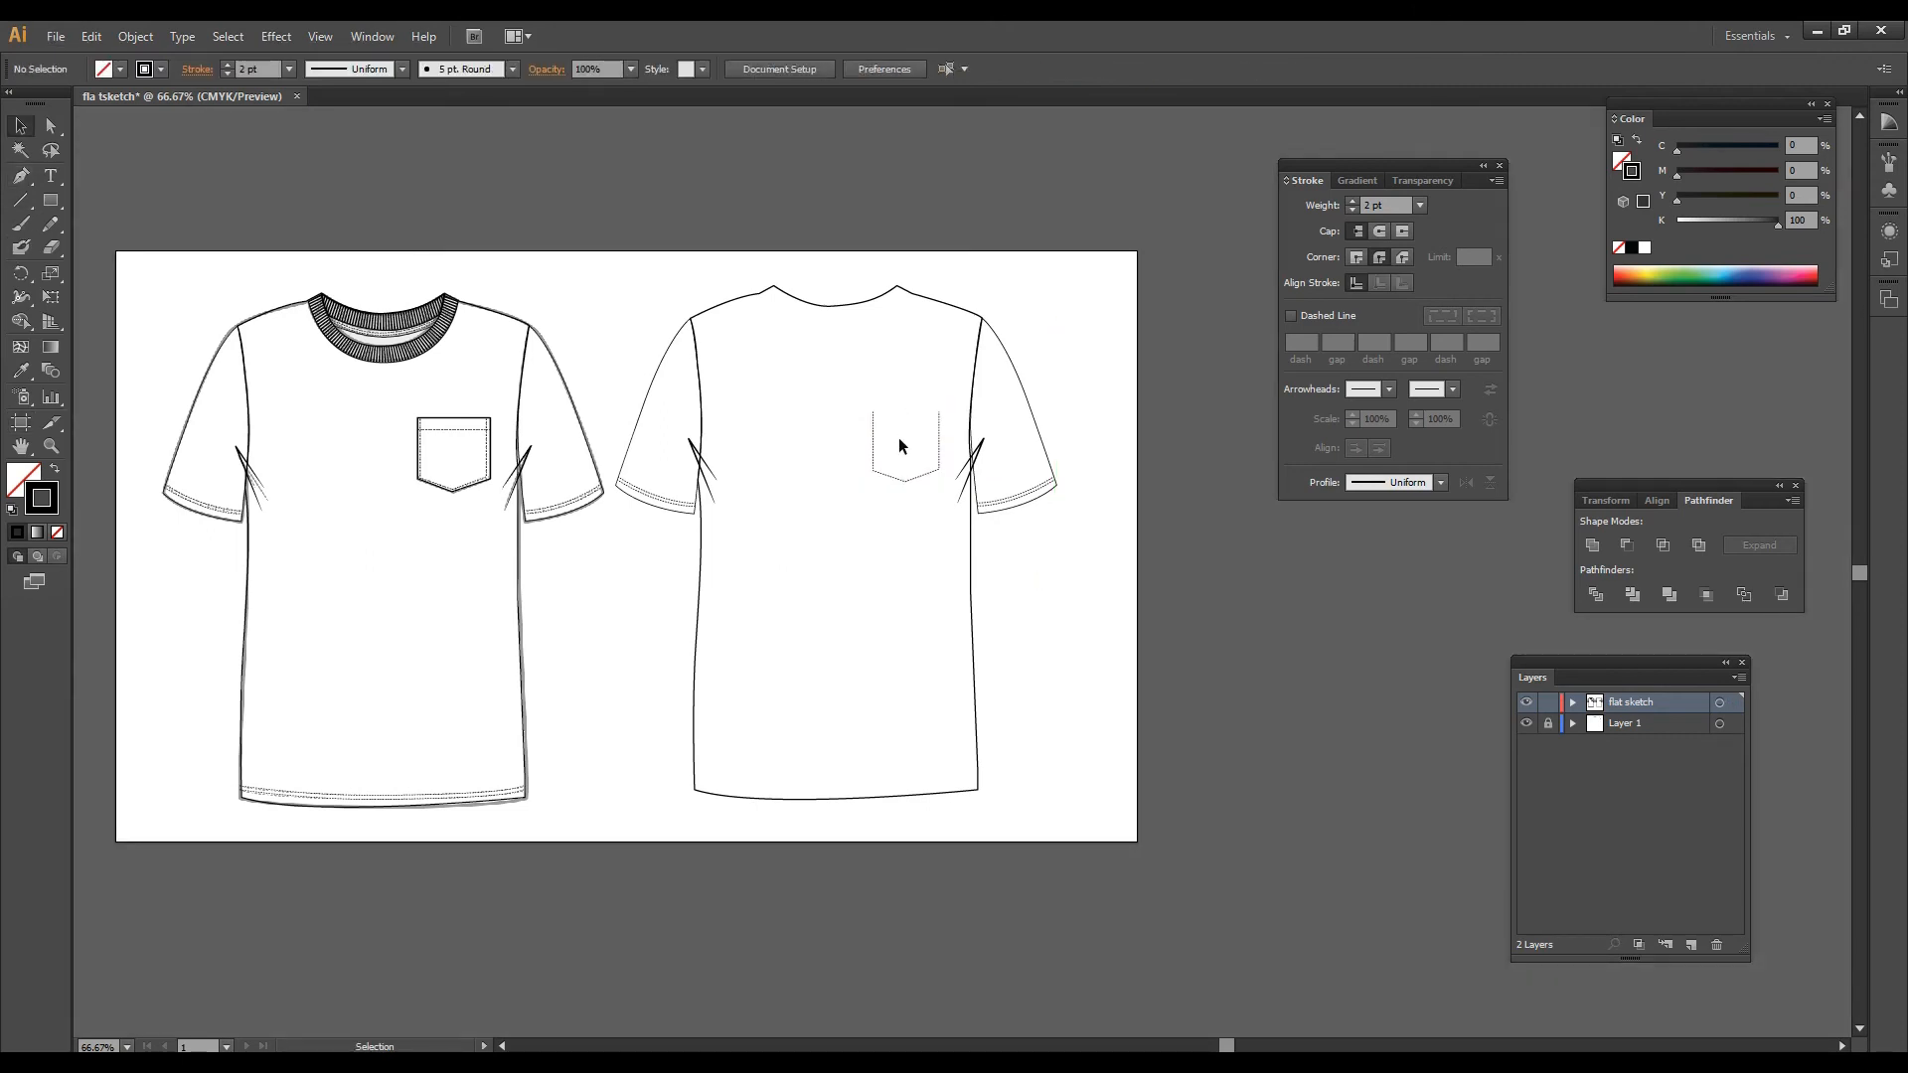
click(873, 430)
key(Delete)
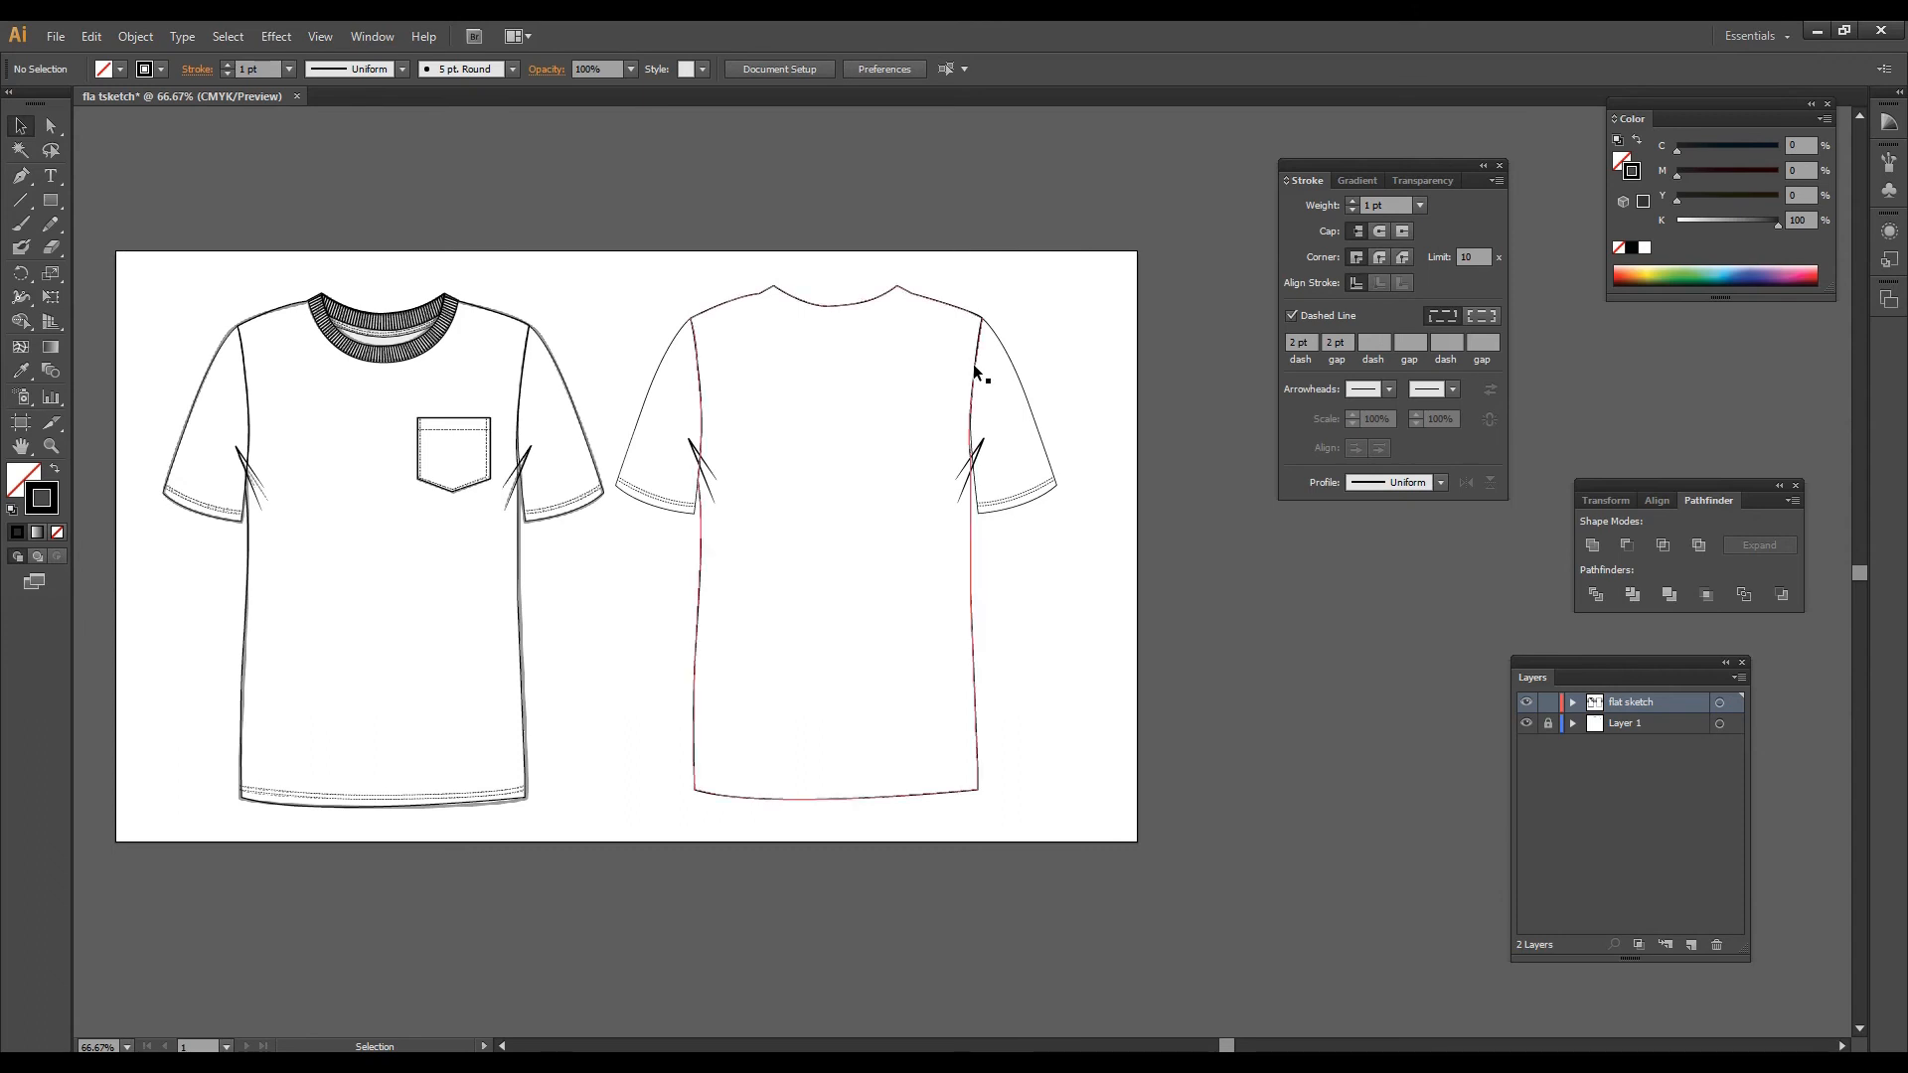
Step: Delete the underarm creases and the dashed sleeve hem stitching on both sides of the copied shirt
click(710, 468)
key(Delete)
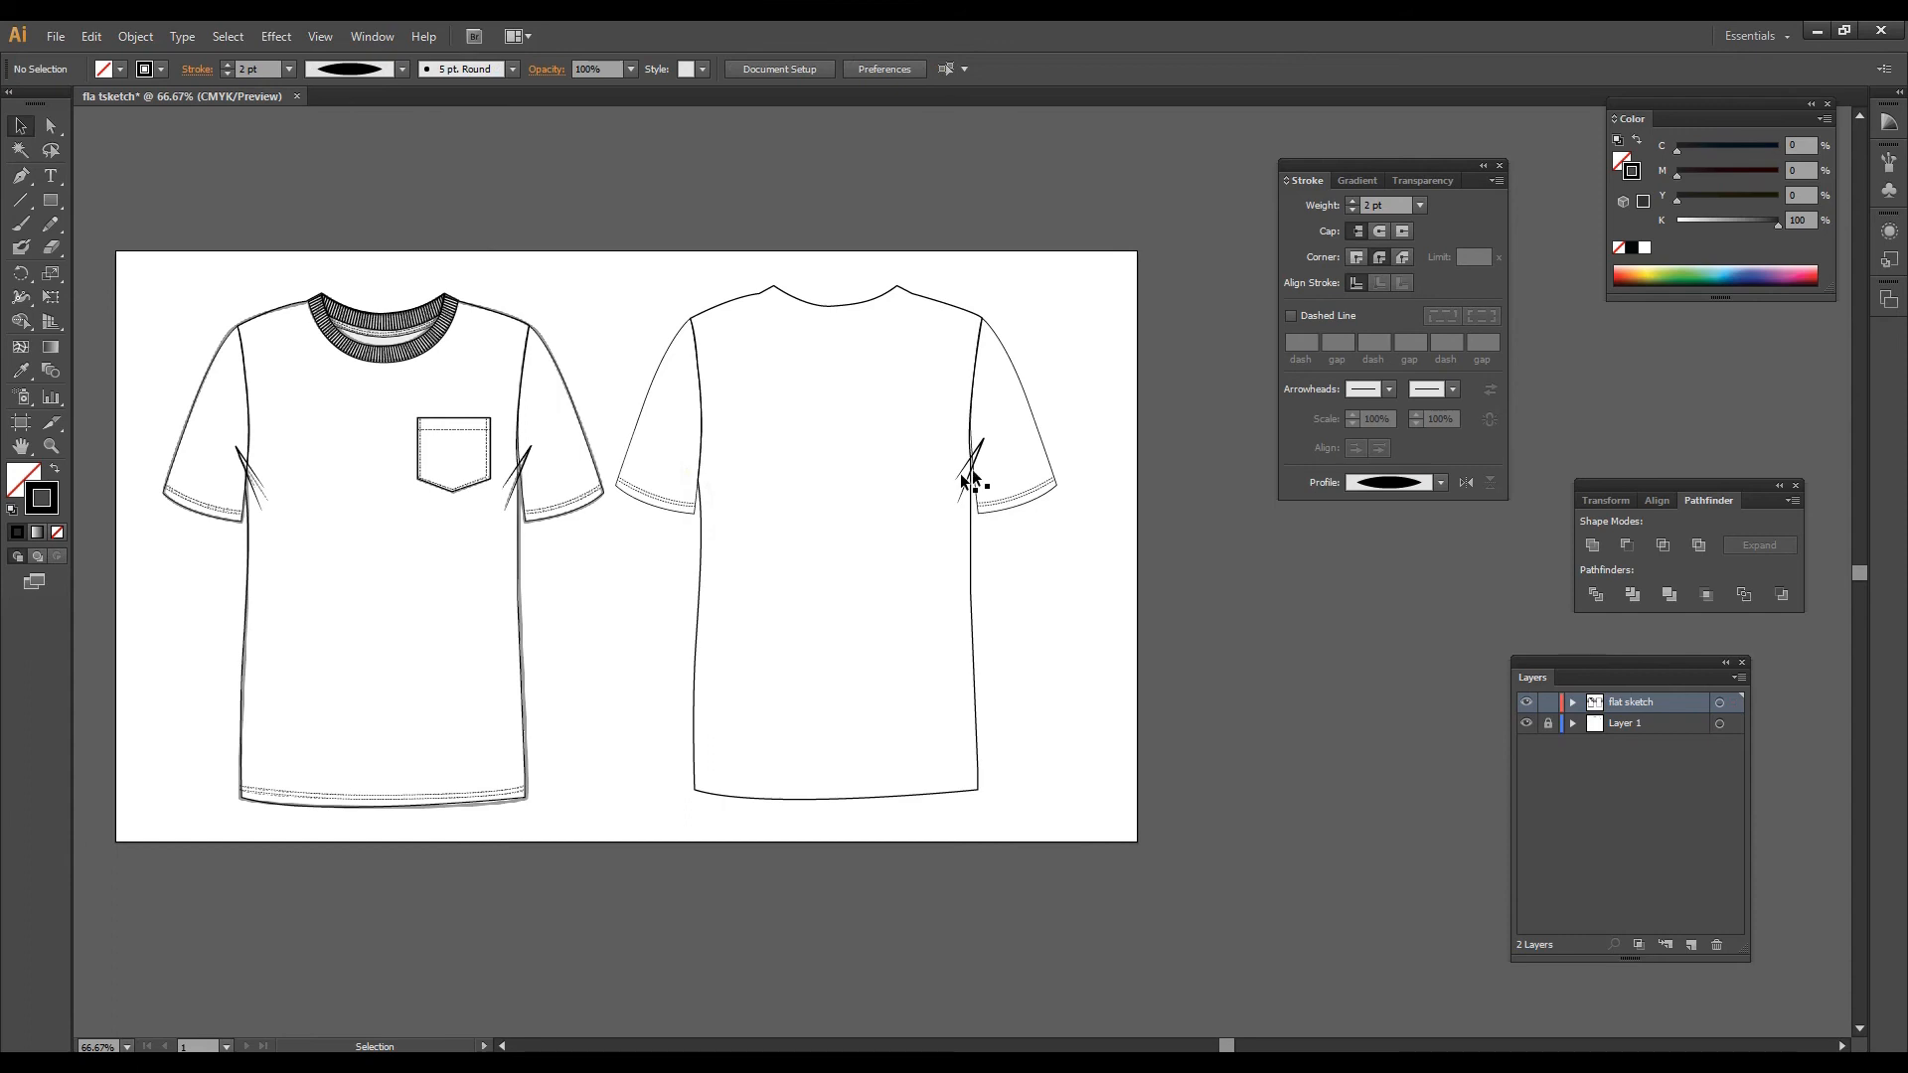
click(962, 478)
key(Delete)
click(1021, 493)
key(Delete)
click(673, 503)
key(Delete)
click(669, 499)
key(Delete)
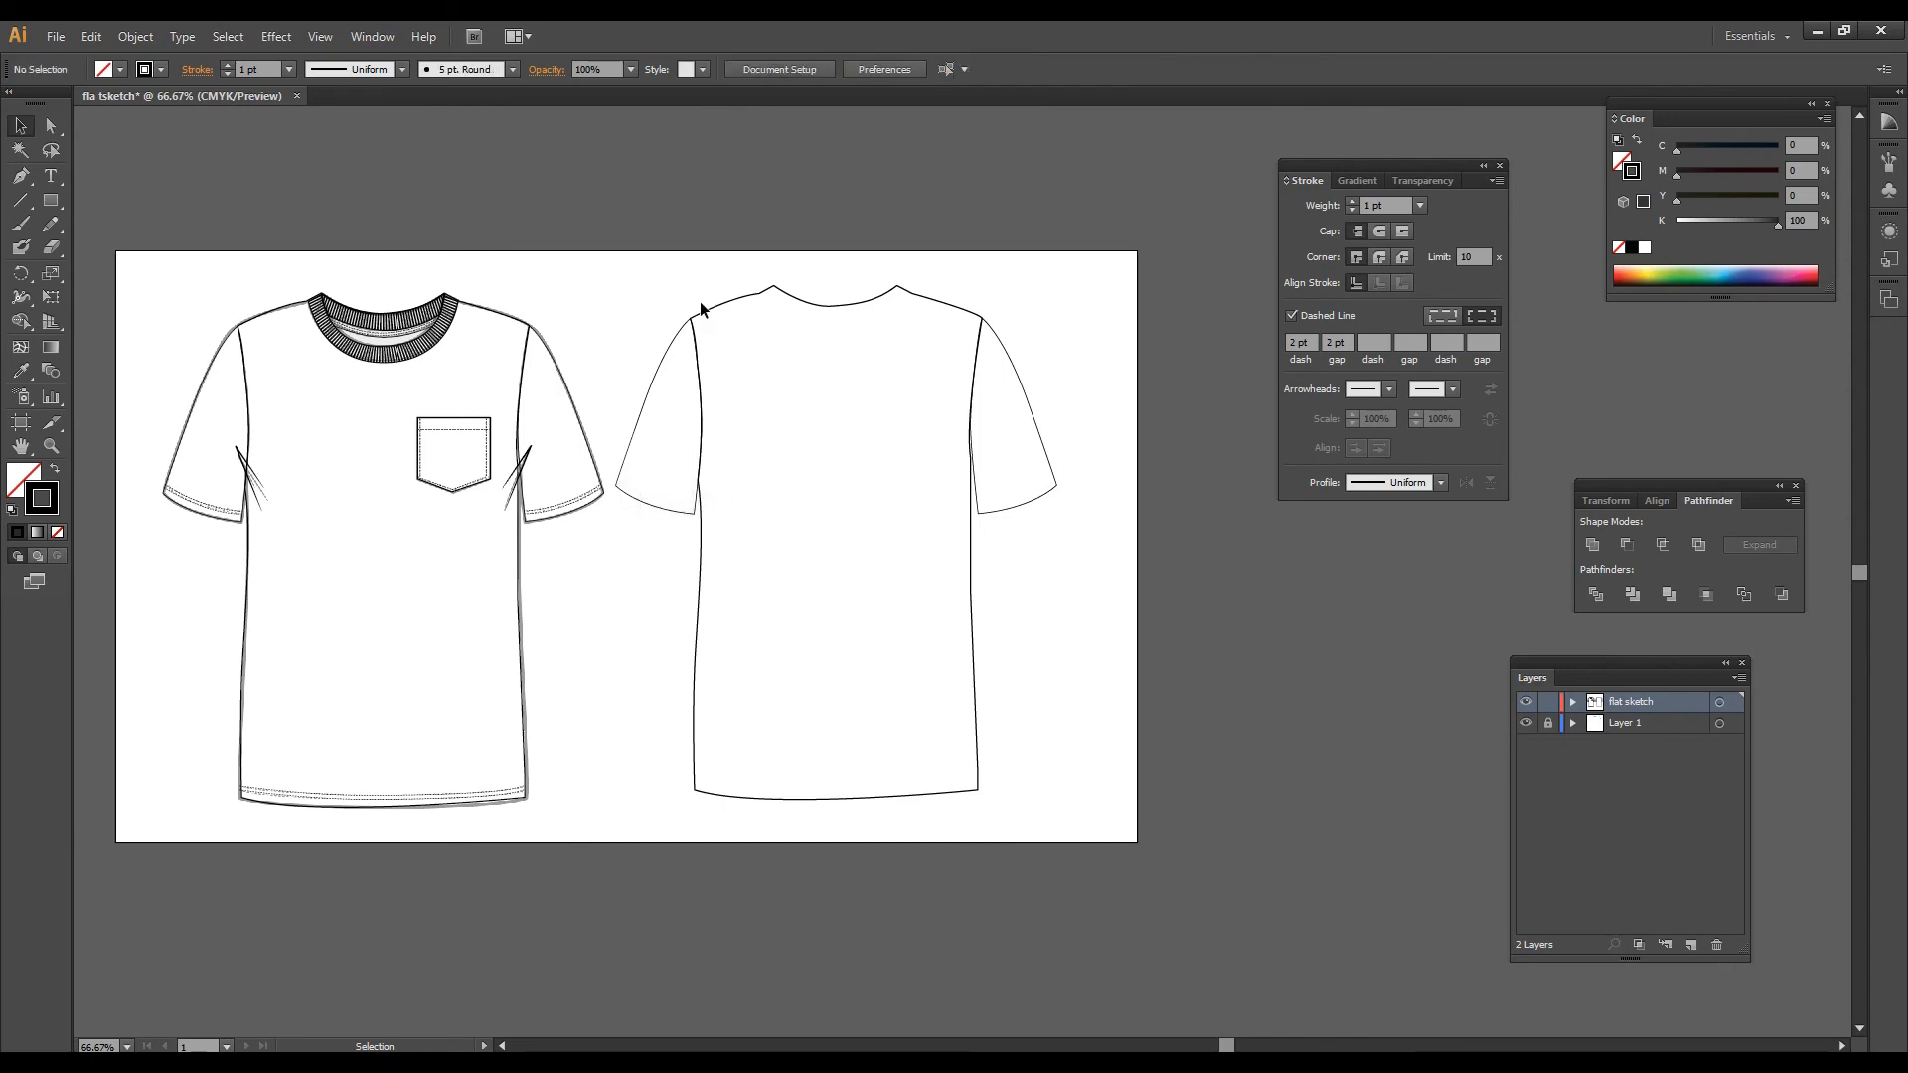
Step: Unite the copied body and both sleeve outlines into a single shape with Pathfinder
drag(658, 288, 1047, 411)
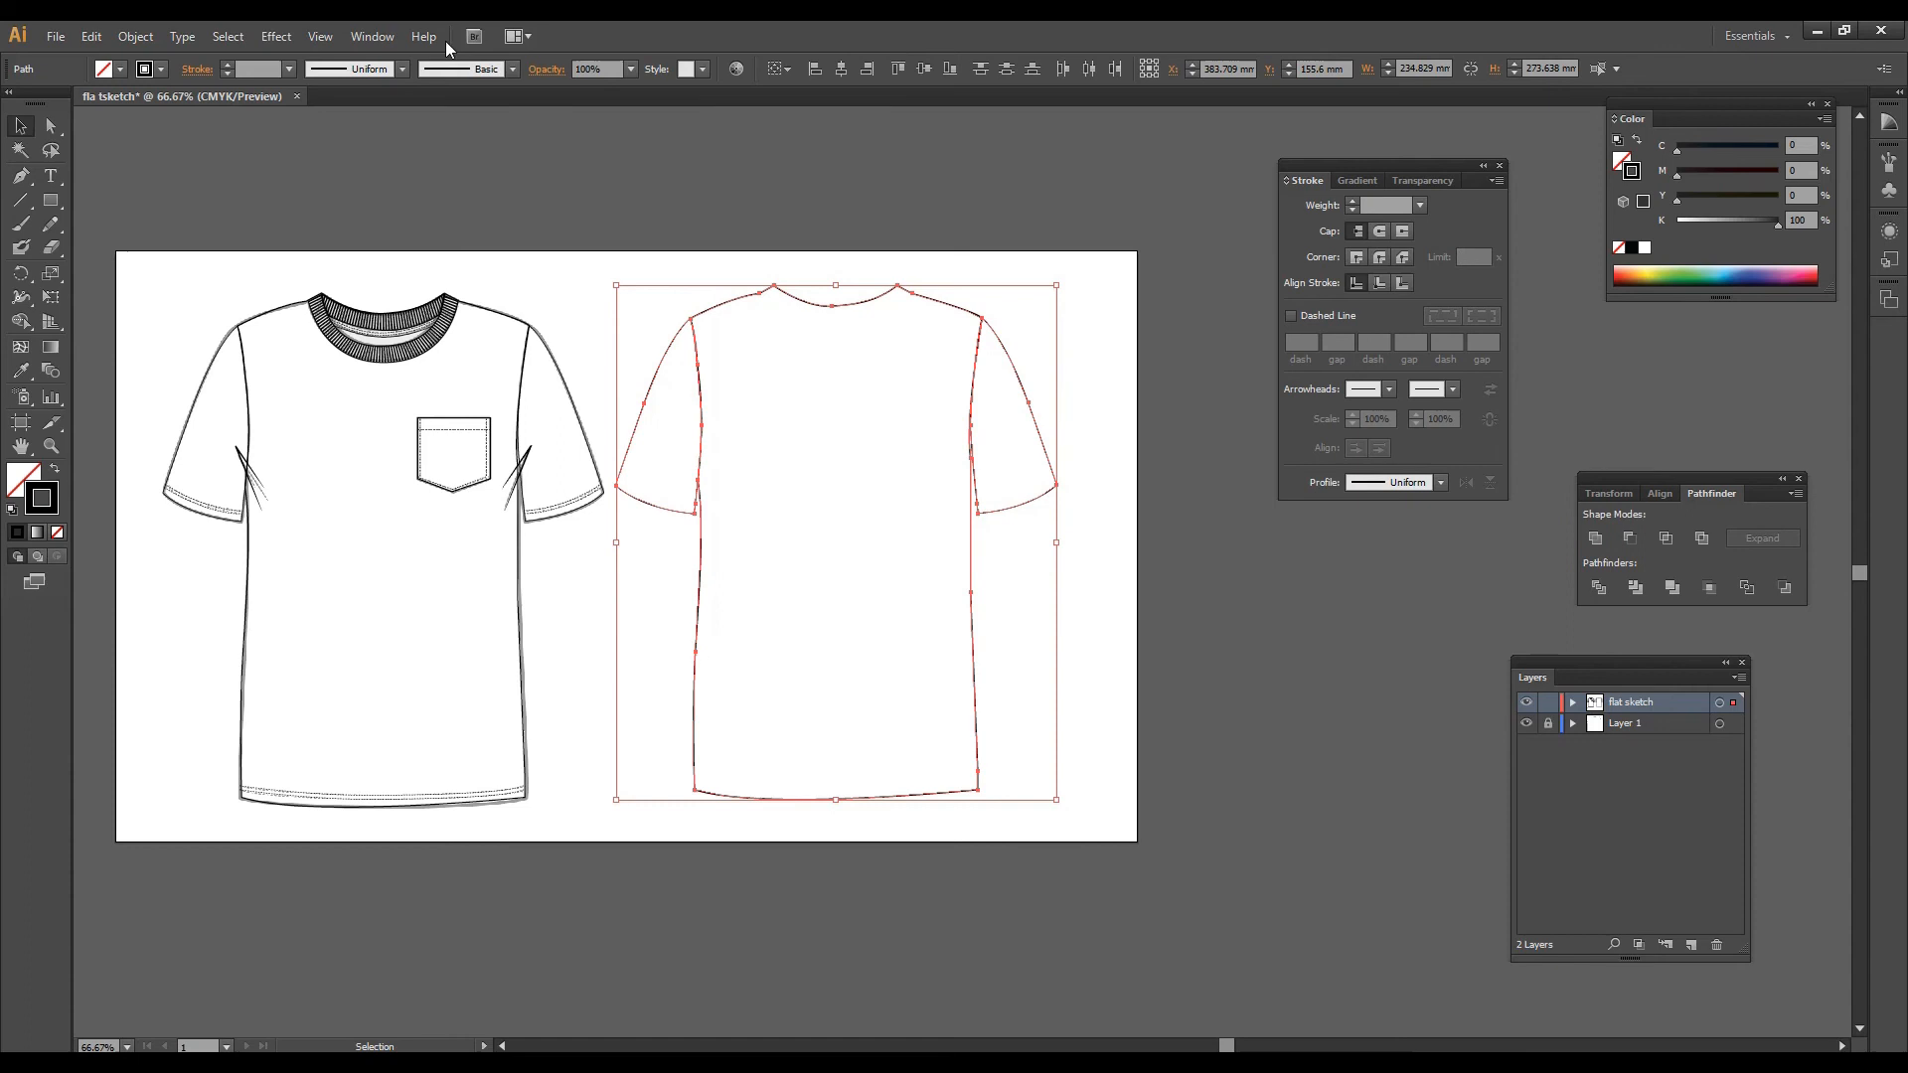
click(373, 38)
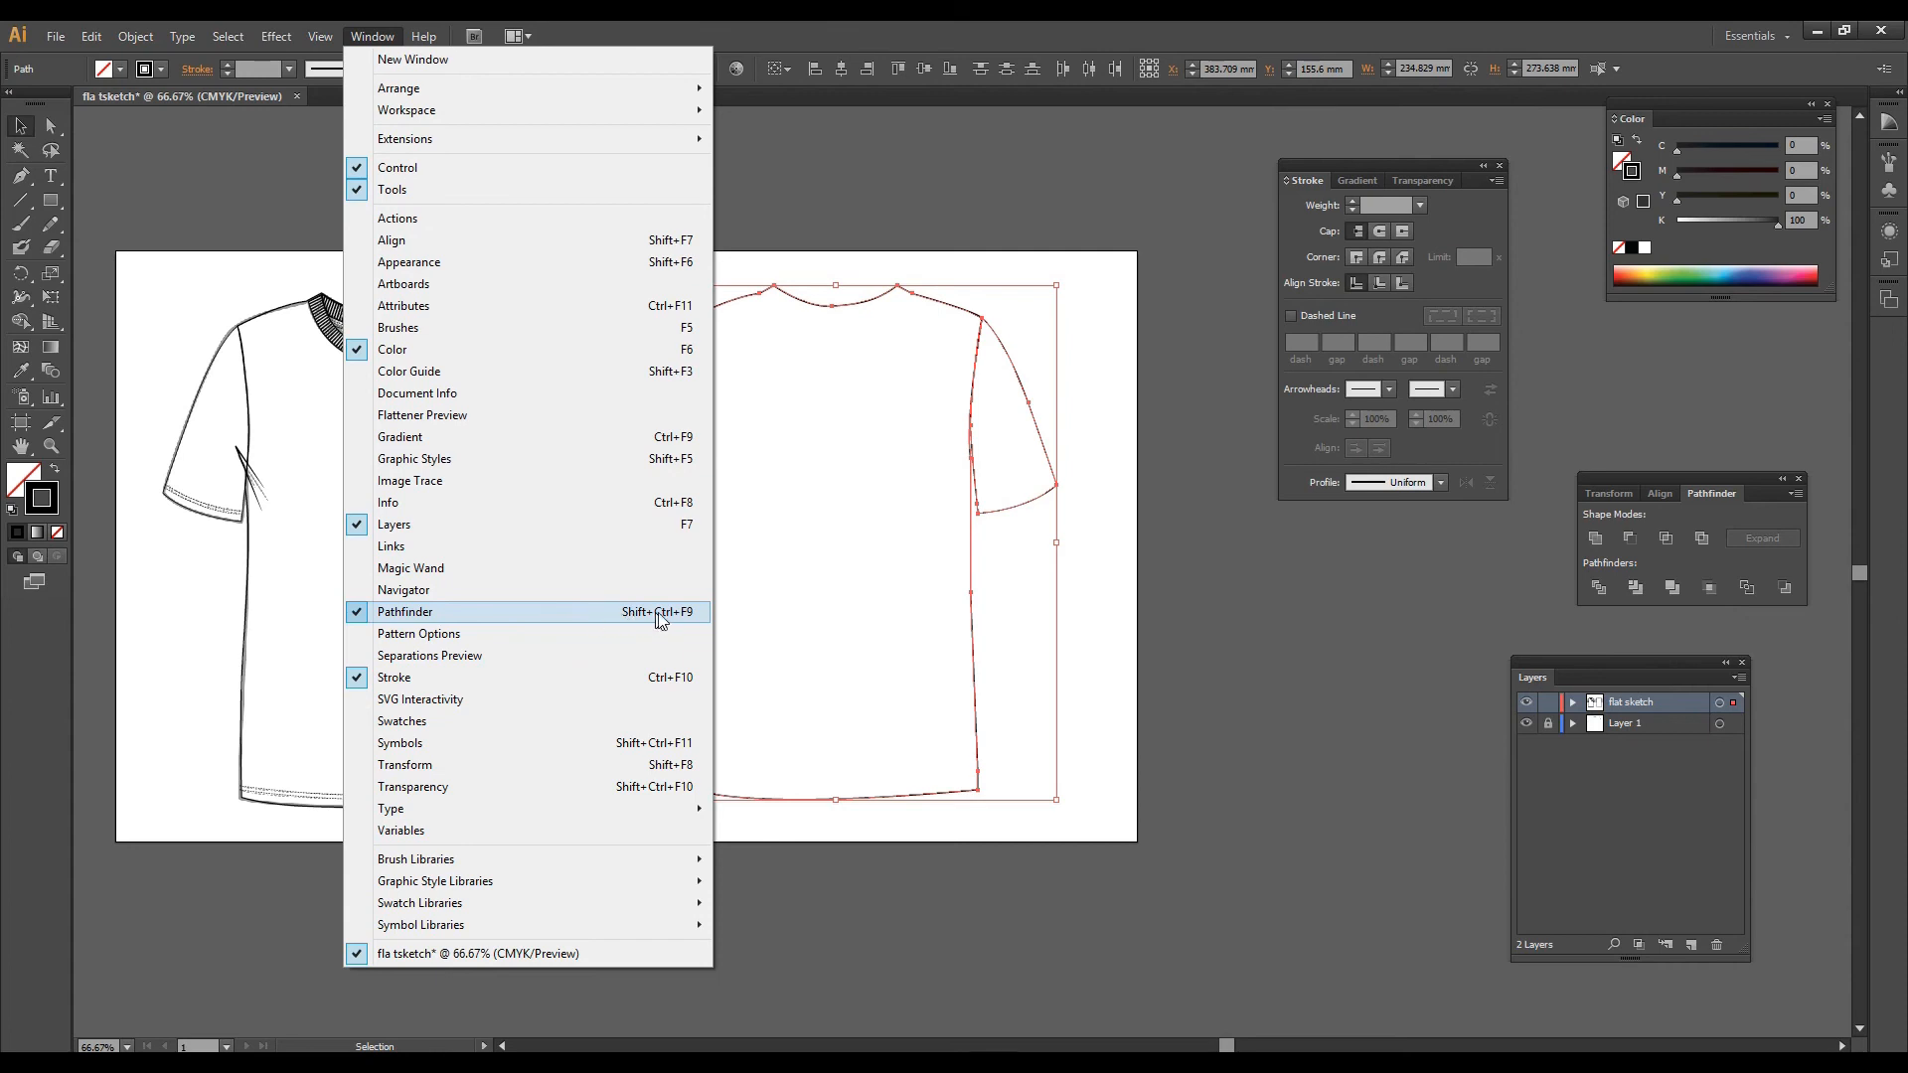
click(700, 613)
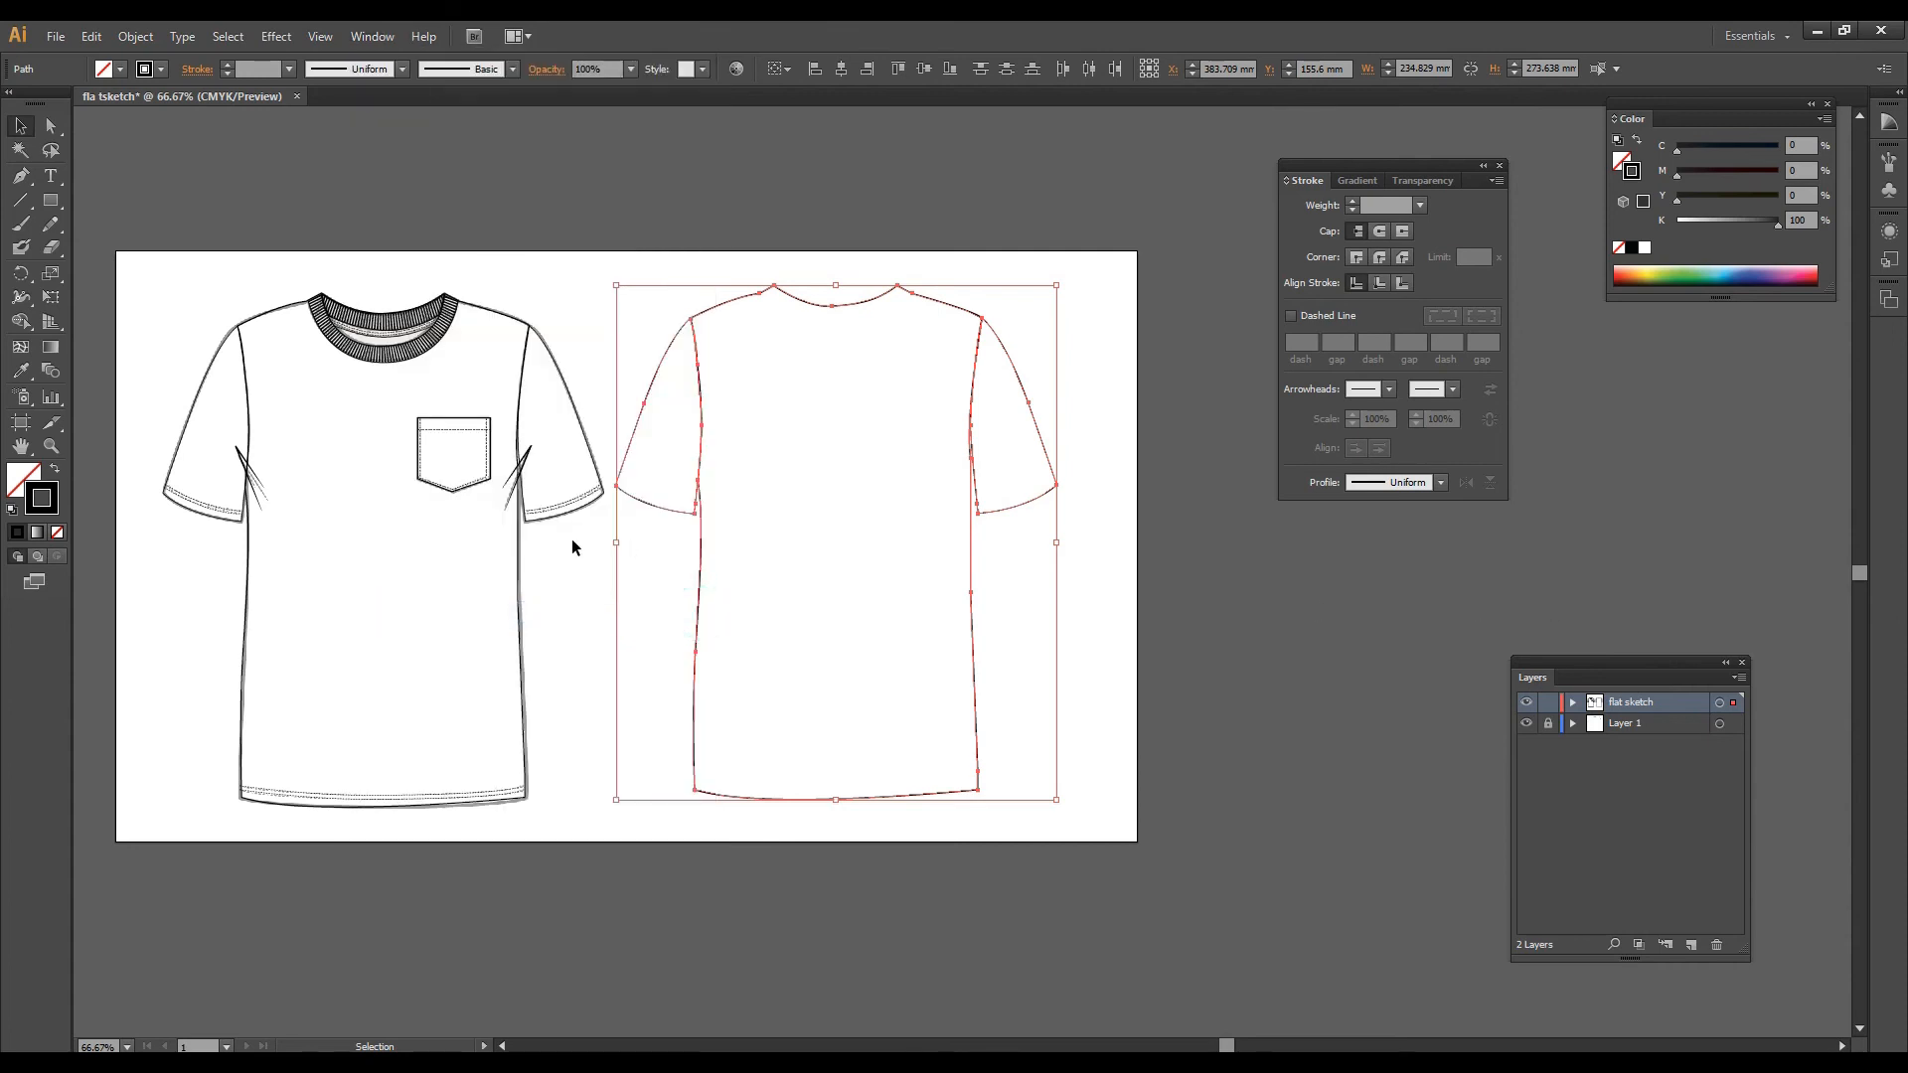
click(375, 39)
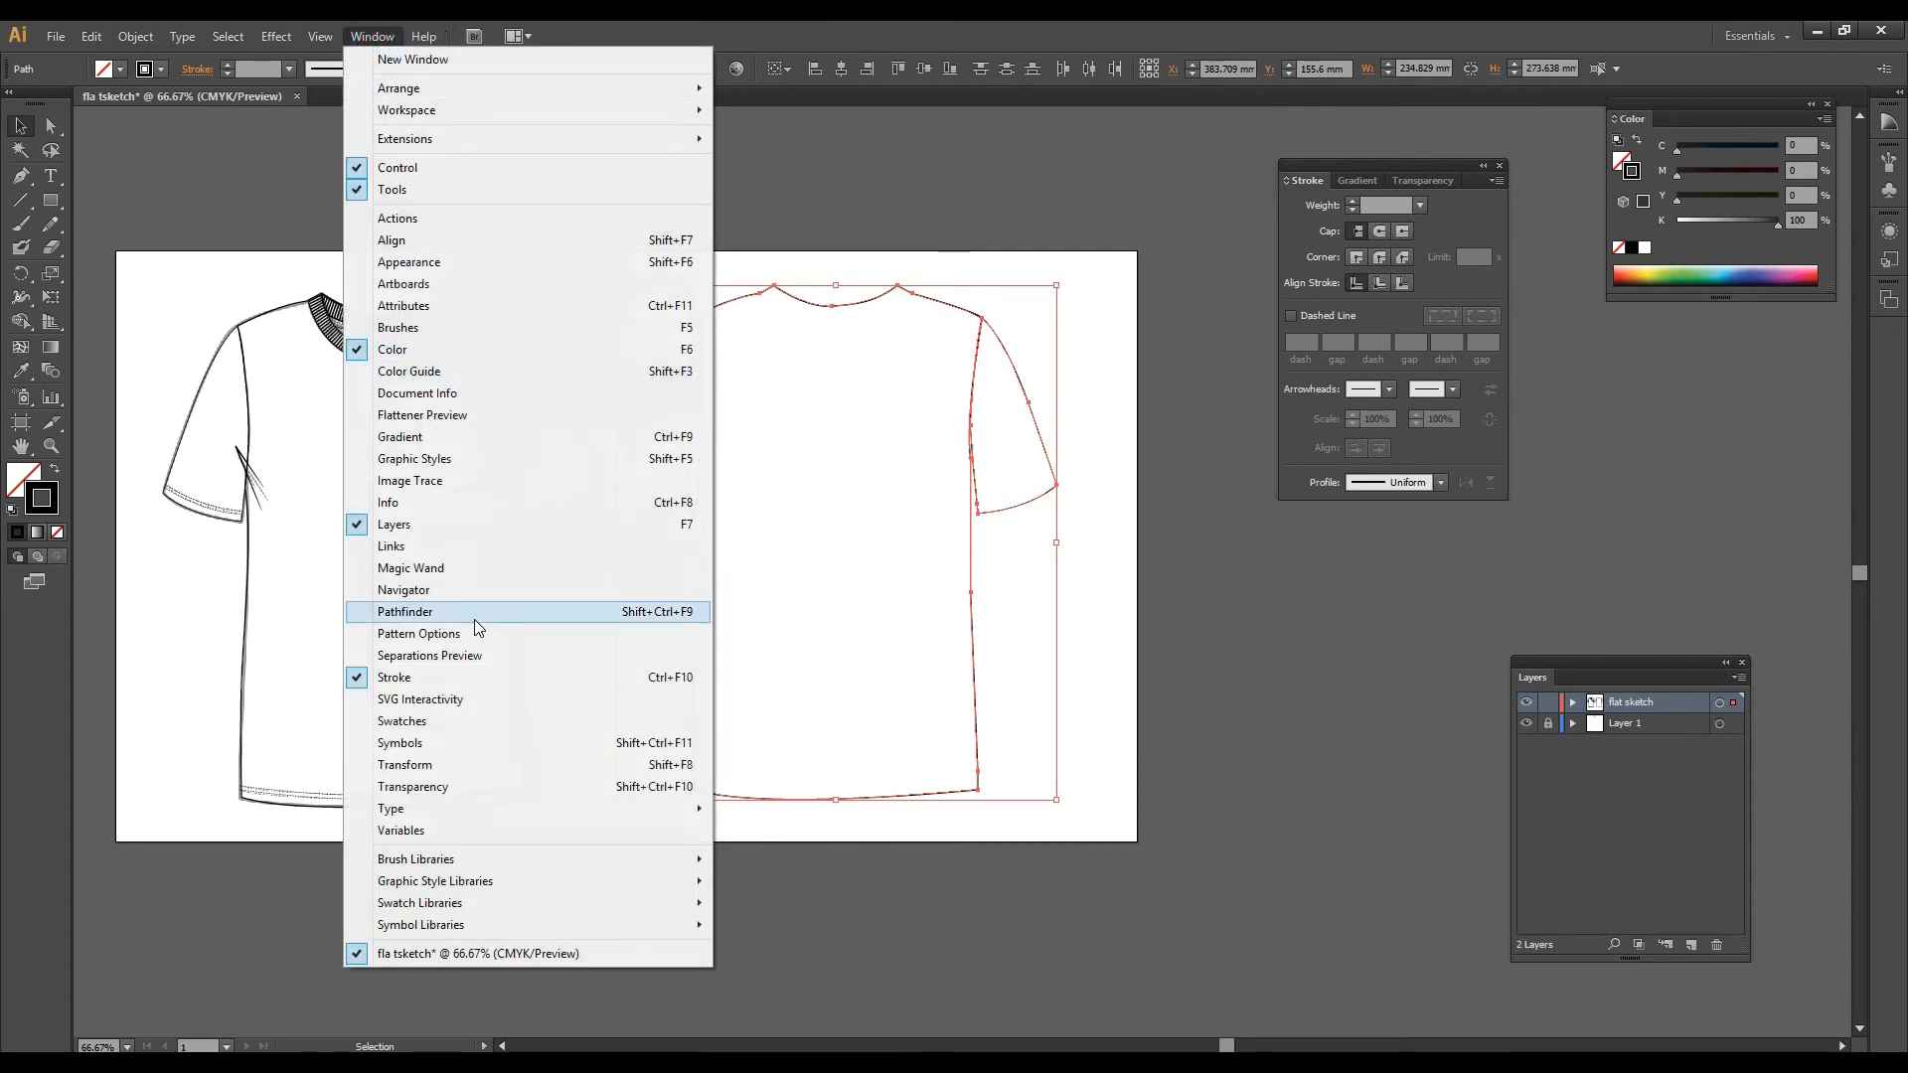
click(474, 613)
drag(1662, 475, 1308, 524)
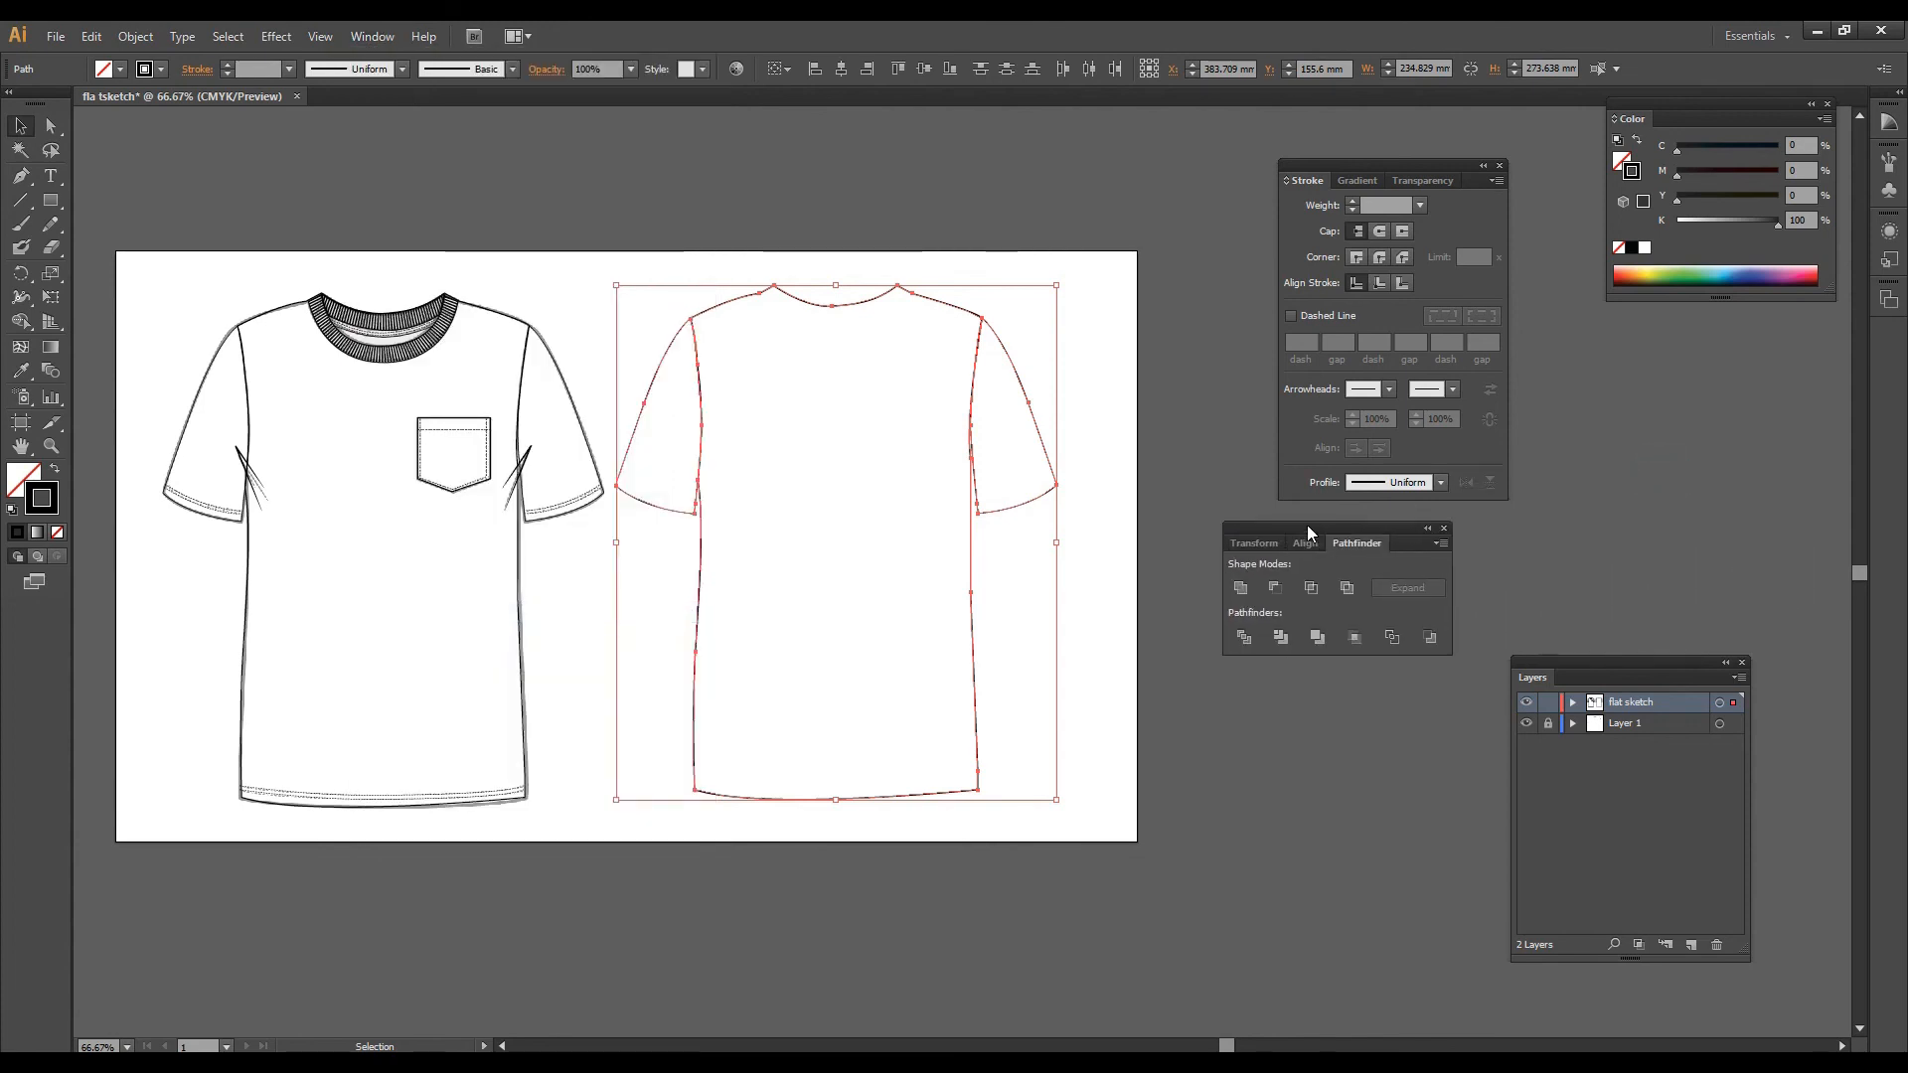
click(1249, 593)
Step: Delete the leftover armhole seam segments at both shoulders of the united shirt outline using Direct Selection
click(699, 338)
click(50, 126)
drag(782, 428, 687, 335)
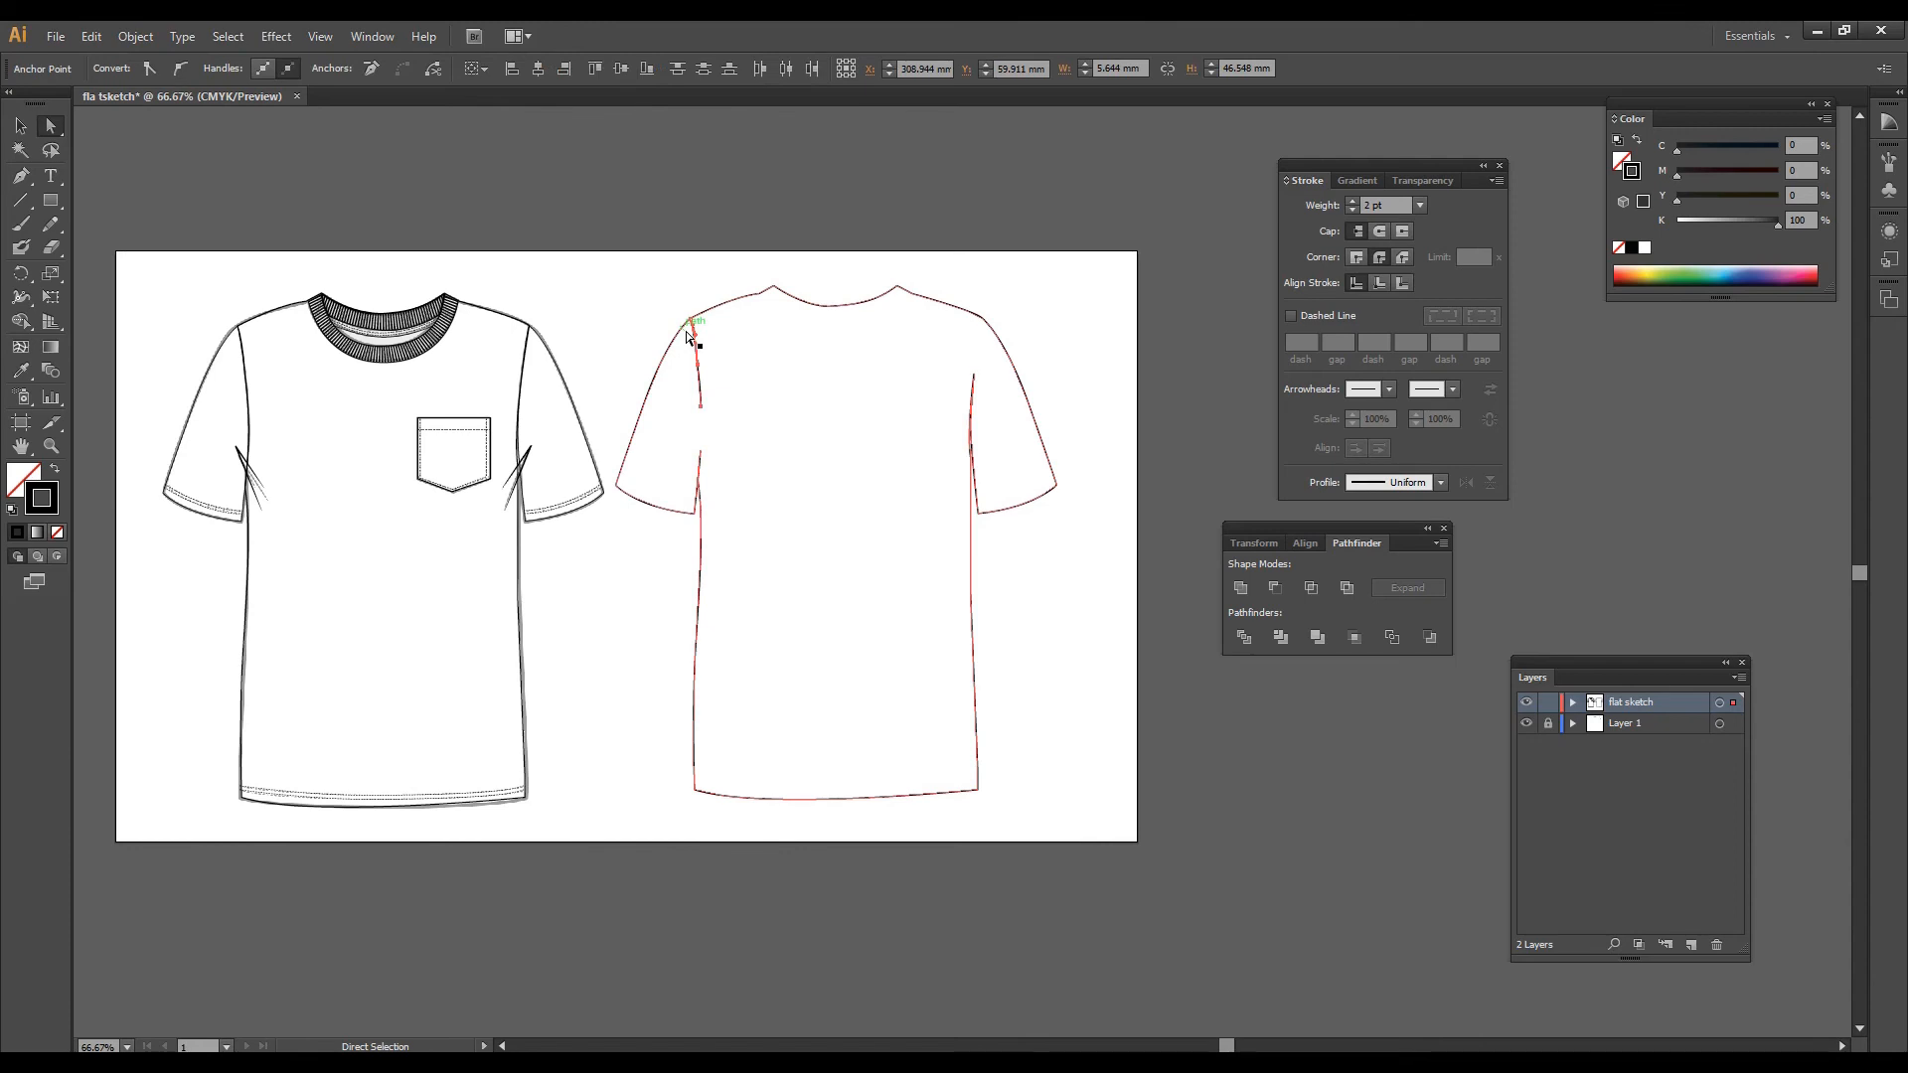
key(Delete)
drag(949, 336, 985, 421)
key(Delete)
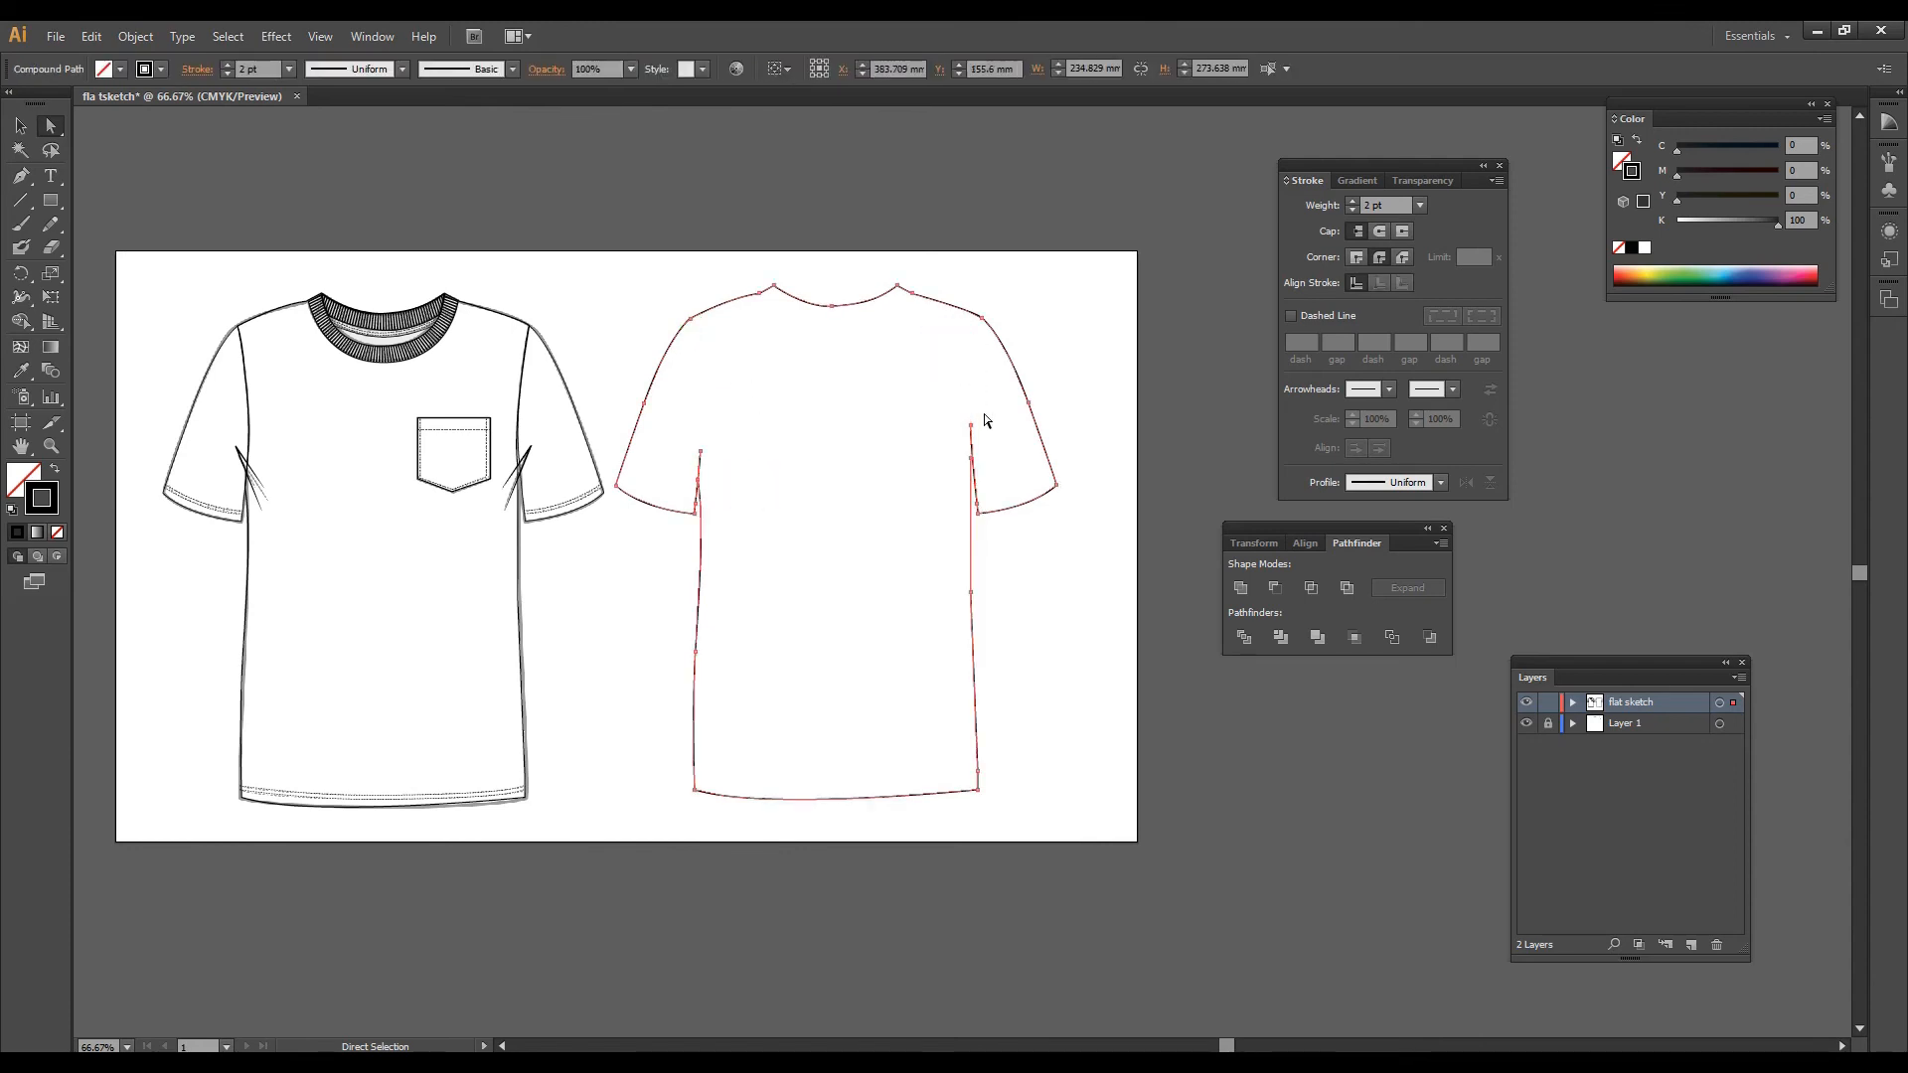
click(873, 303)
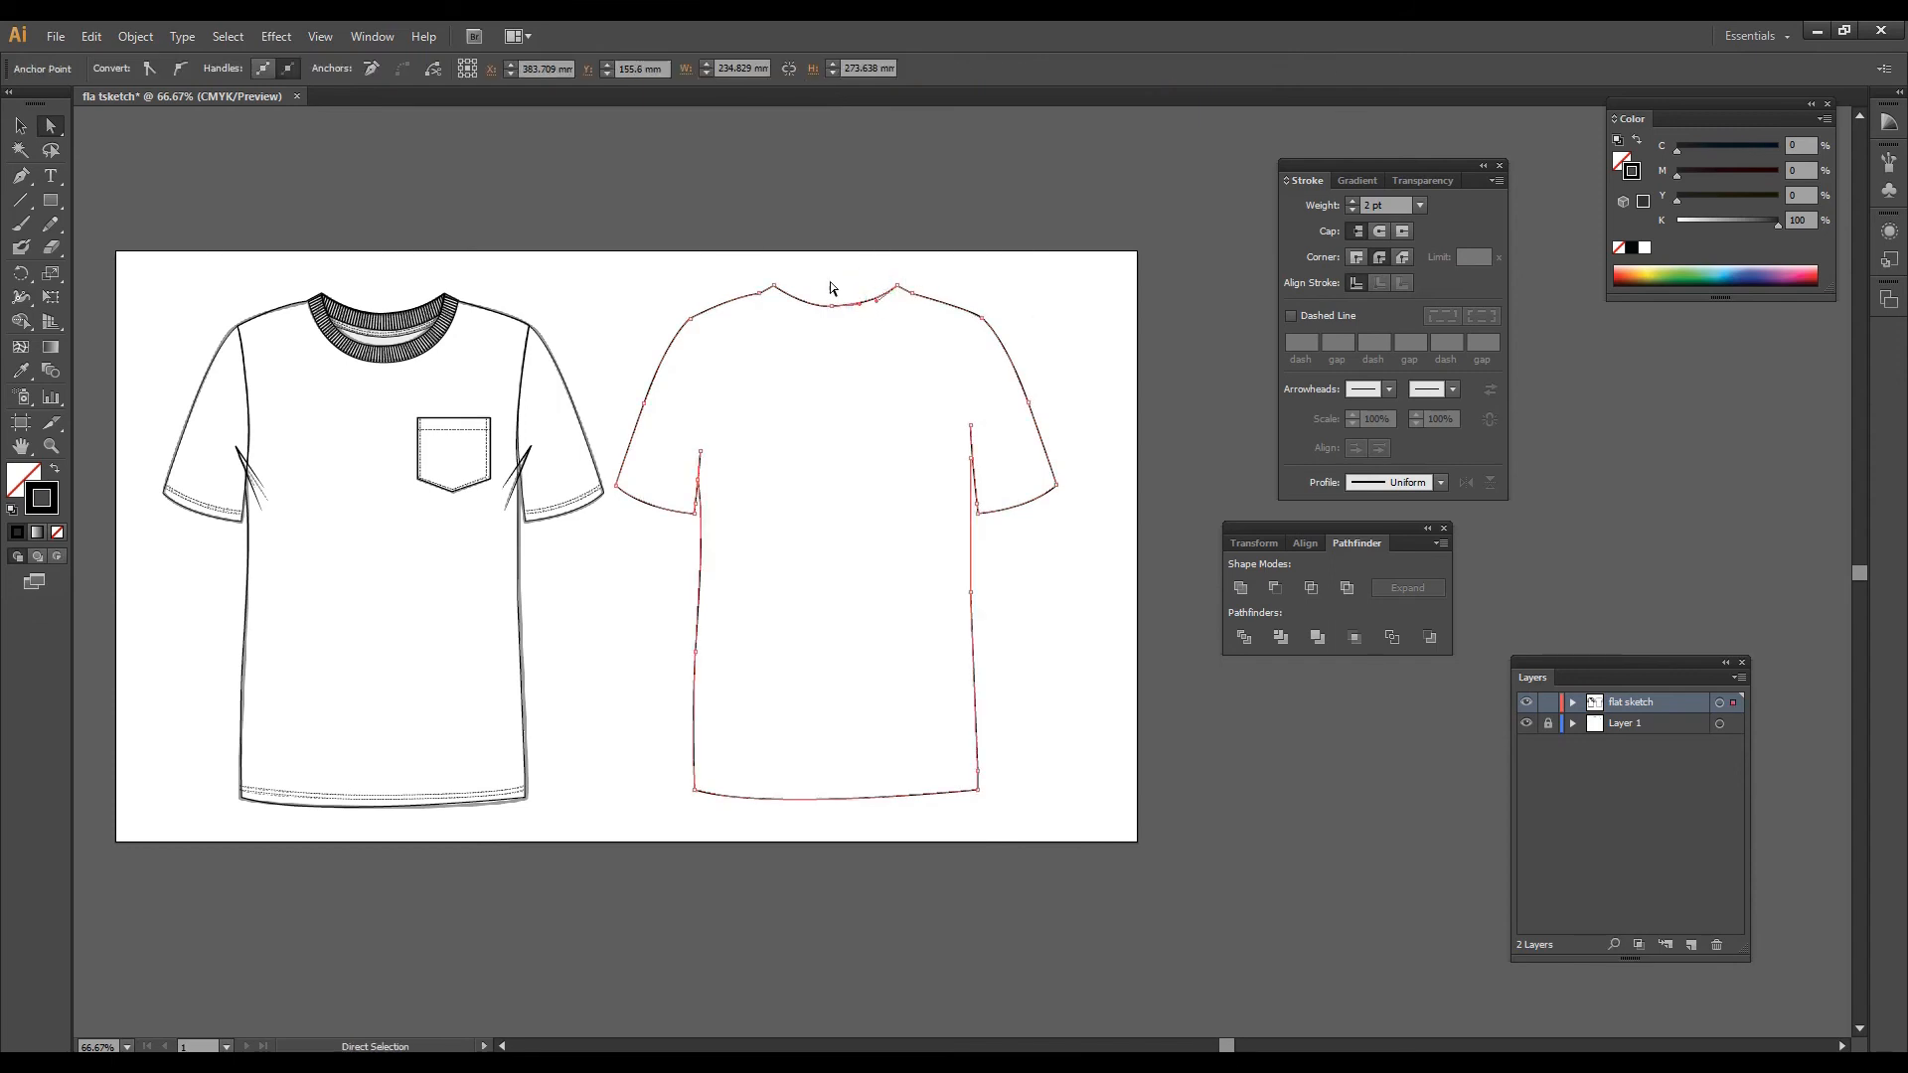
key(Delete)
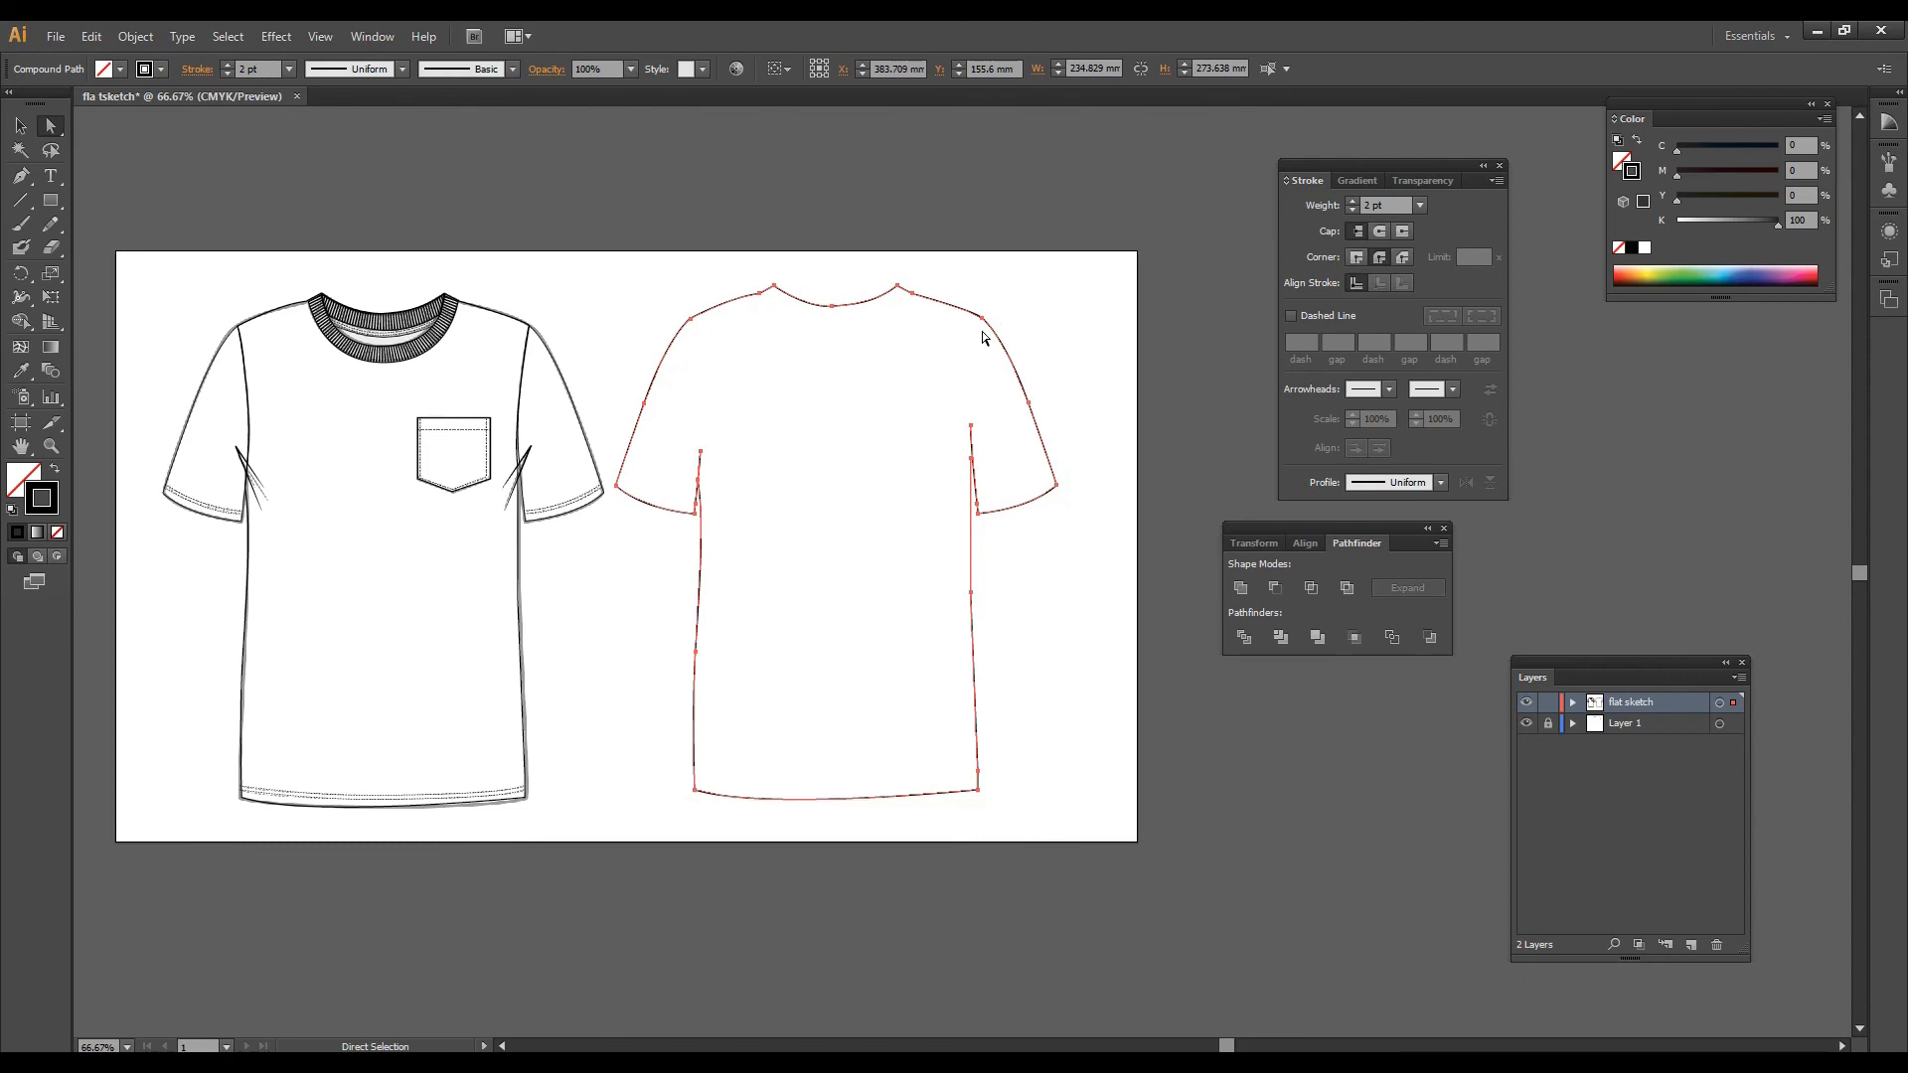
Step: Set the united outline's stroke weight to 8 pt and move it over the front-view shirt so their edges align
click(1420, 204)
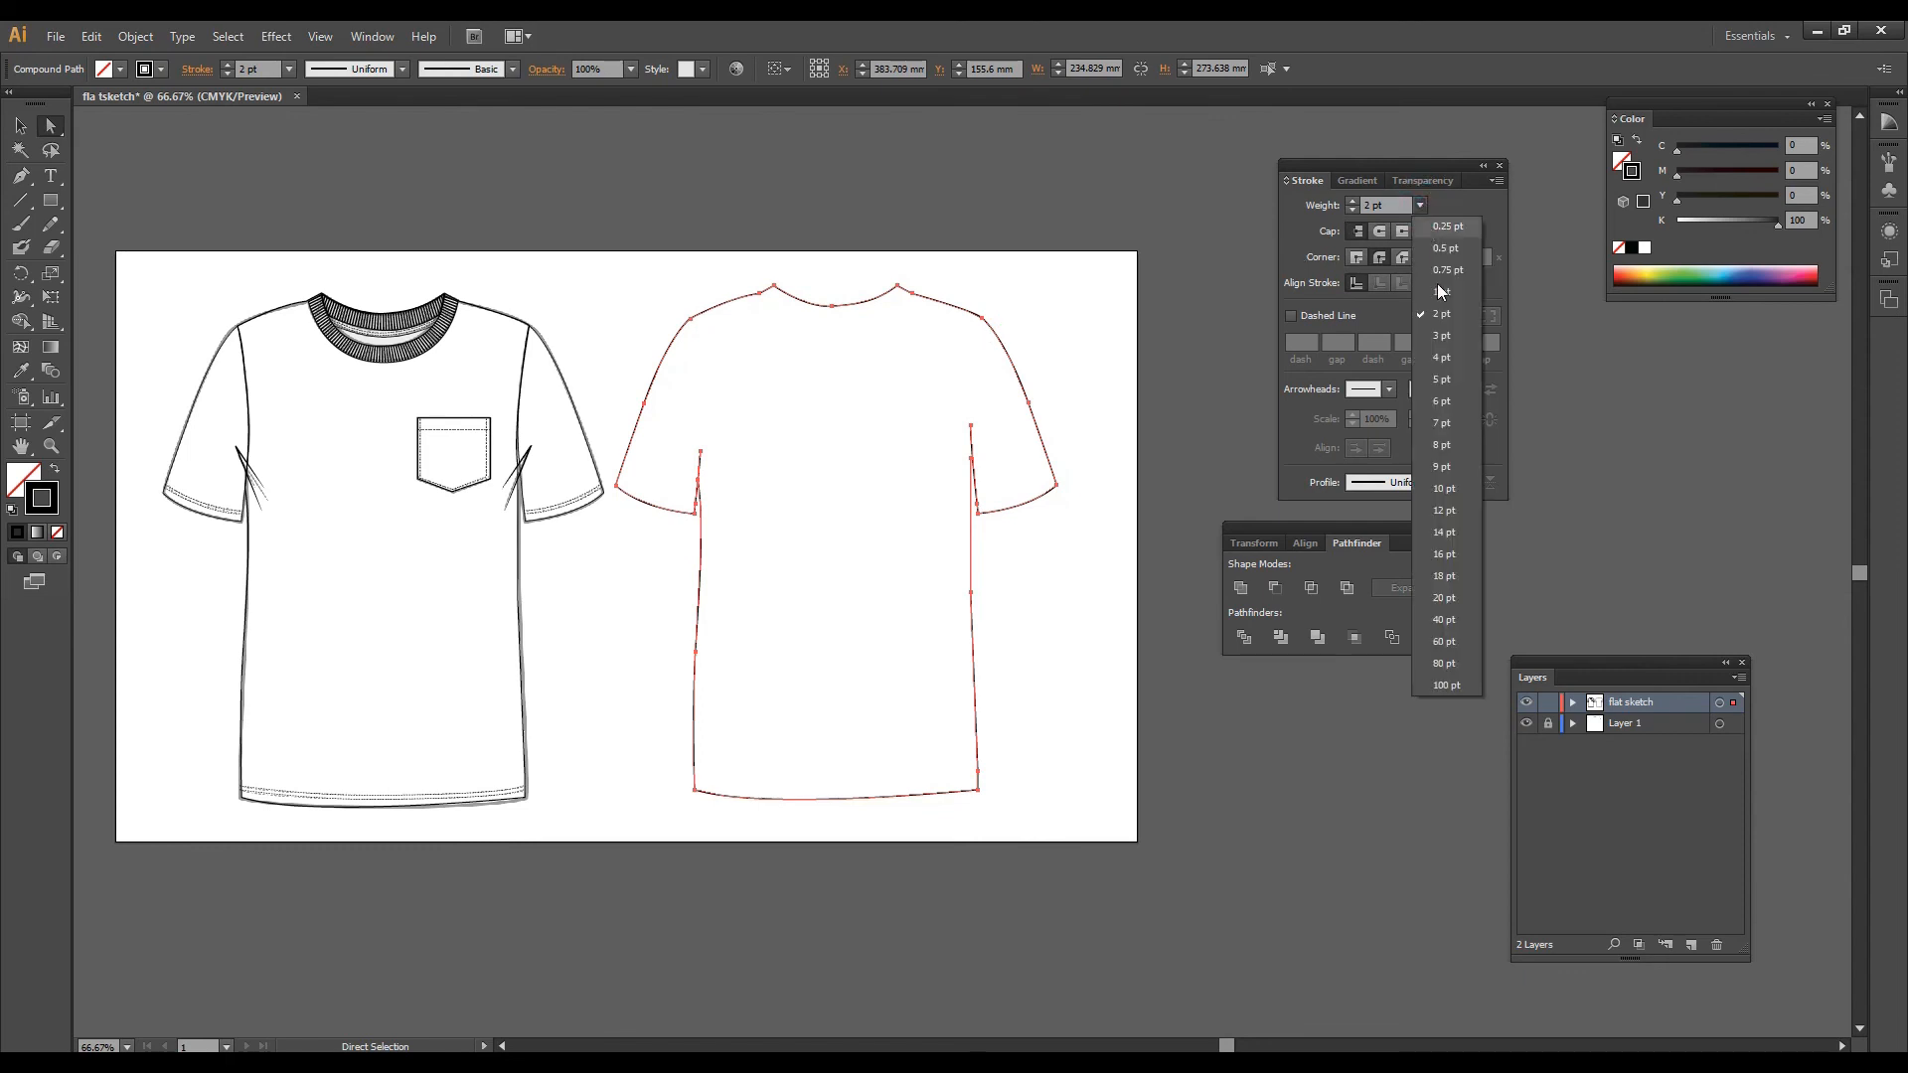
click(1444, 445)
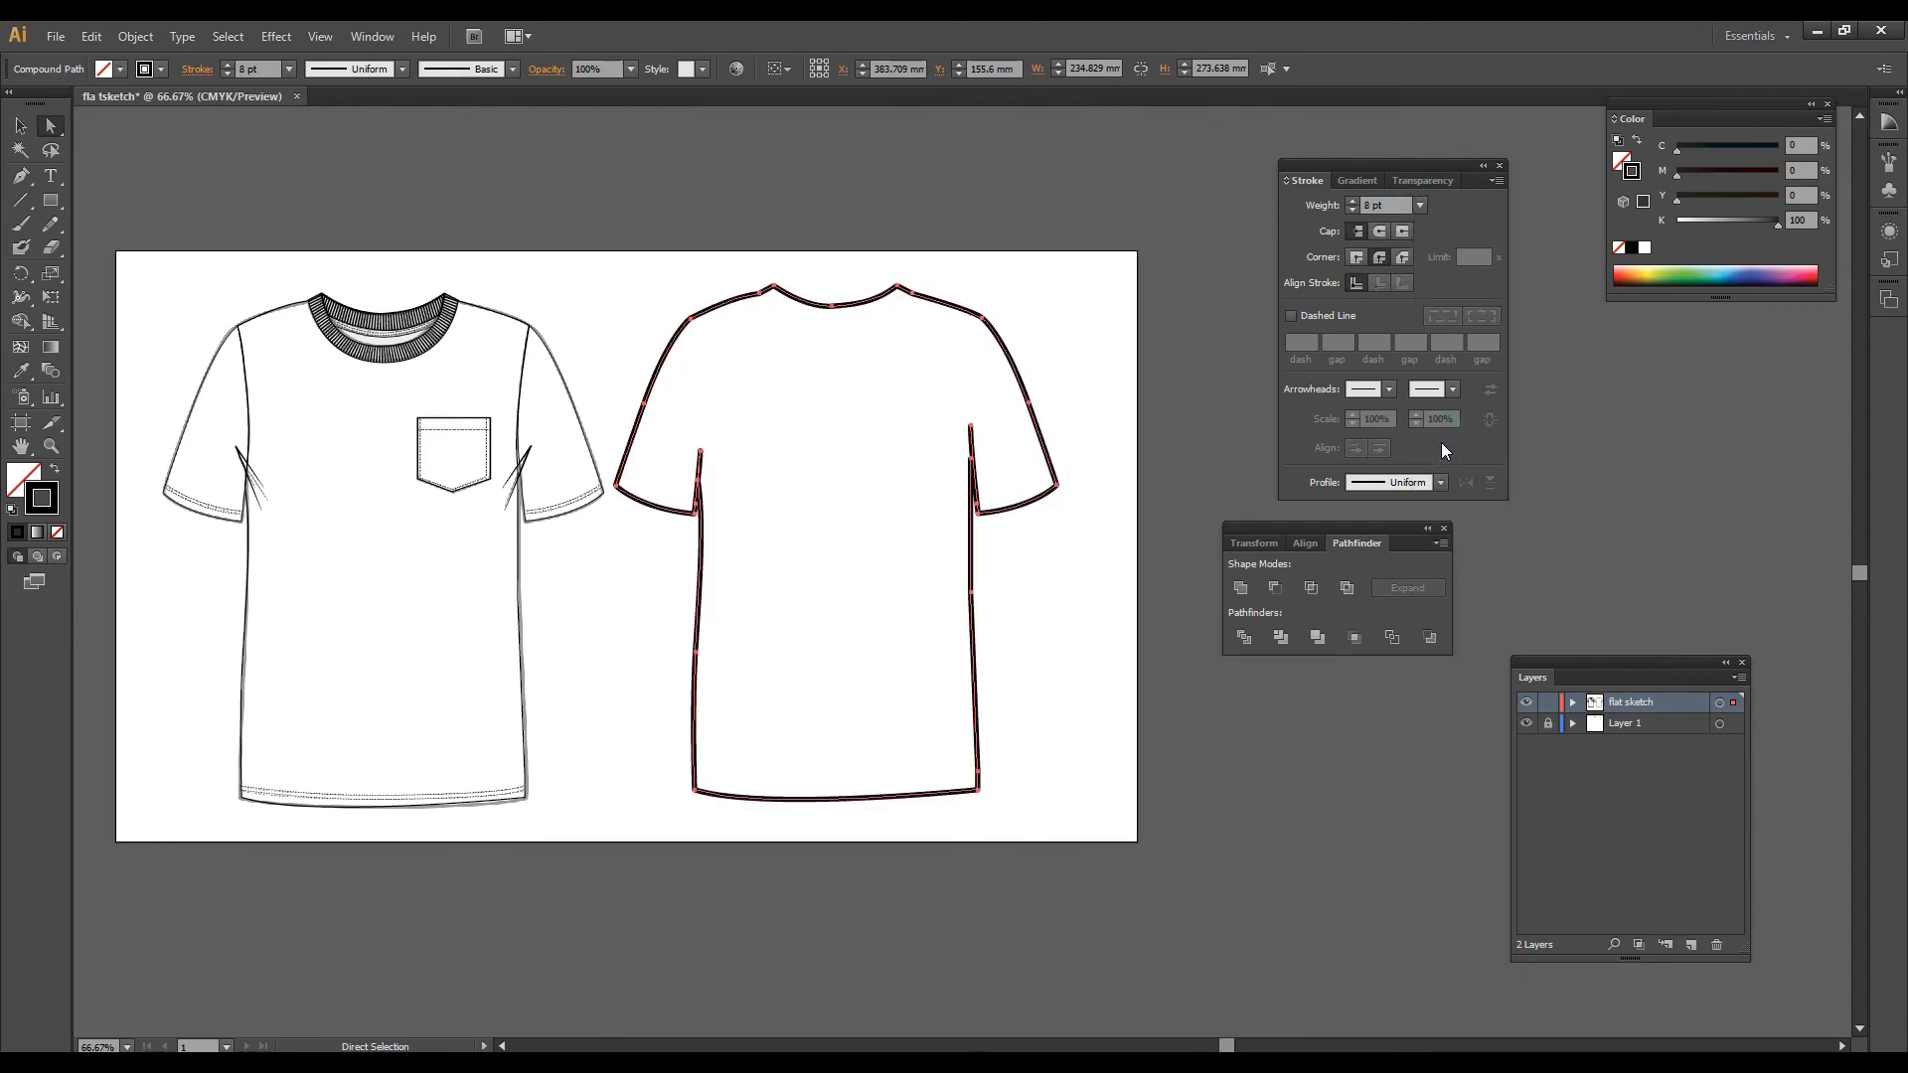
key(v)
key(ctrl+minus)
drag(1022, 296, 682, 301)
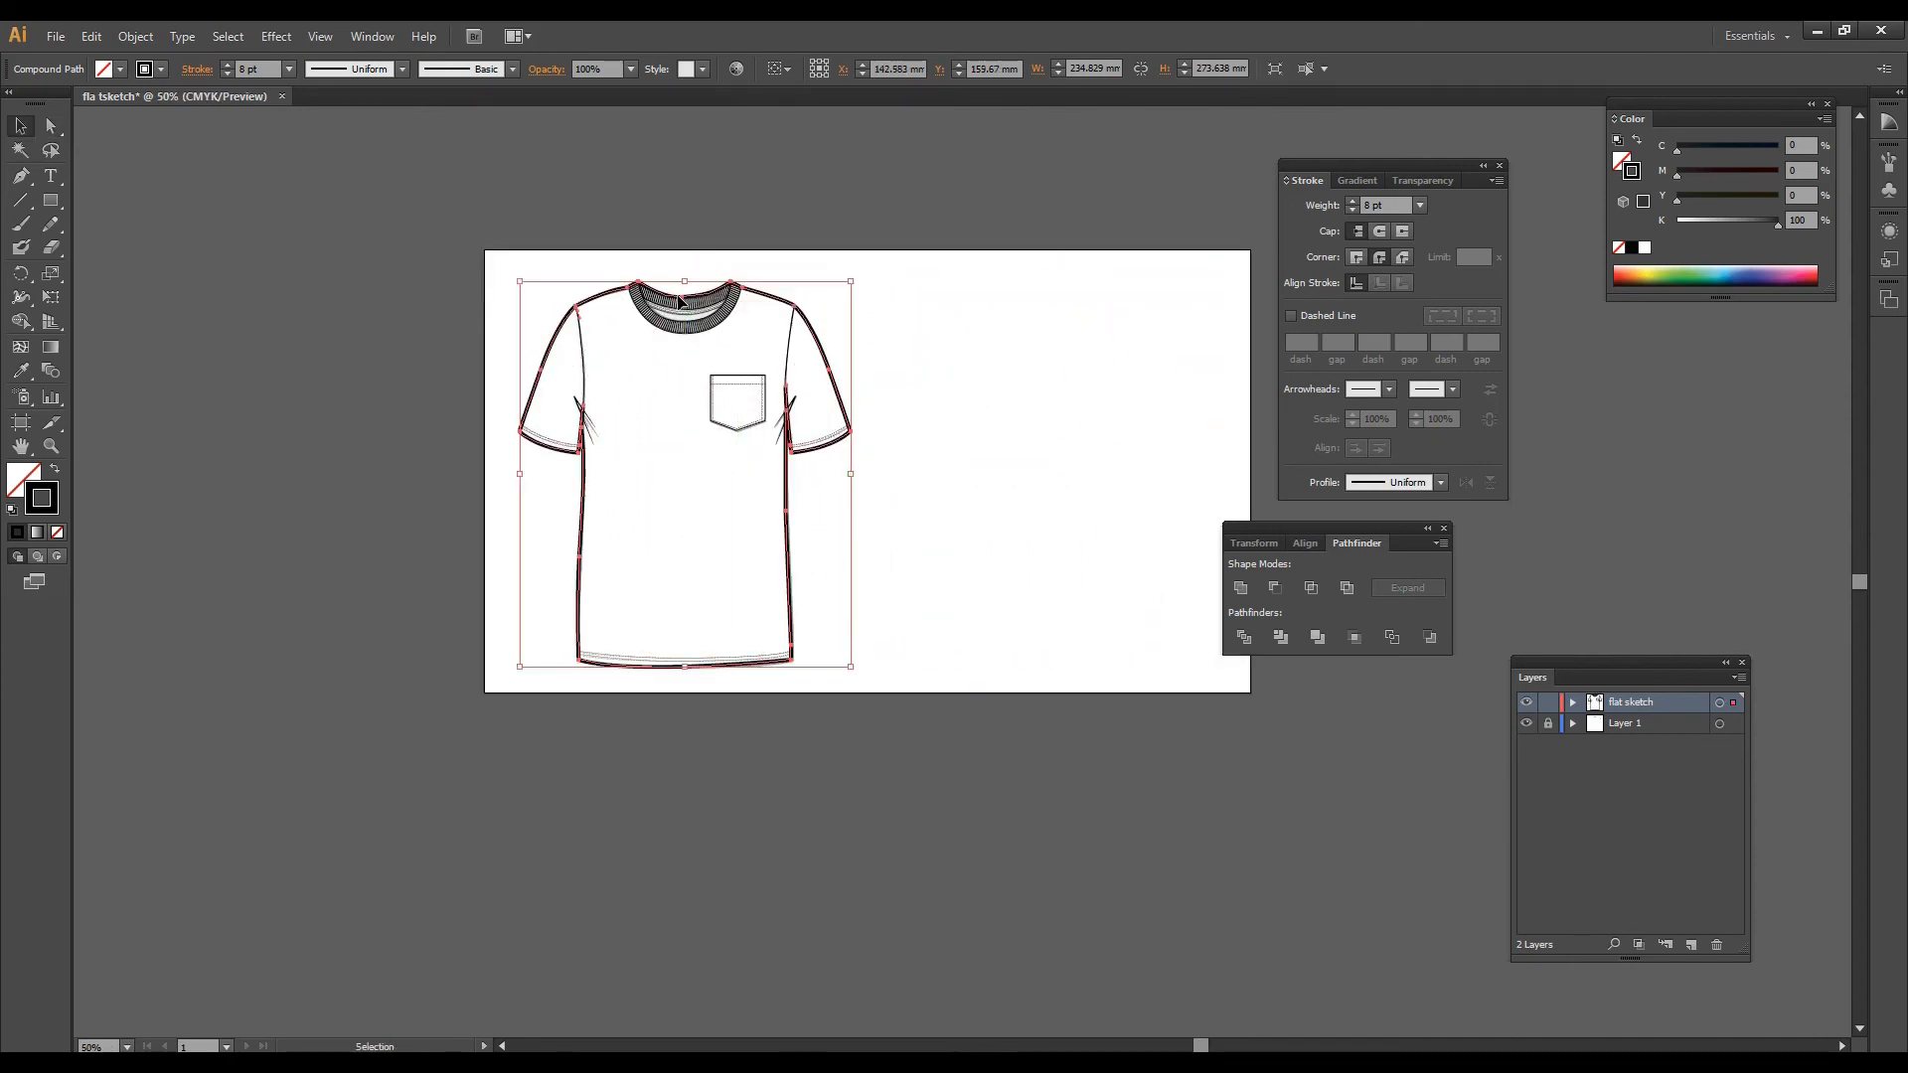
Step: Send the thick 8 pt outline to the back, behind the front-view artwork
right_click(682, 301)
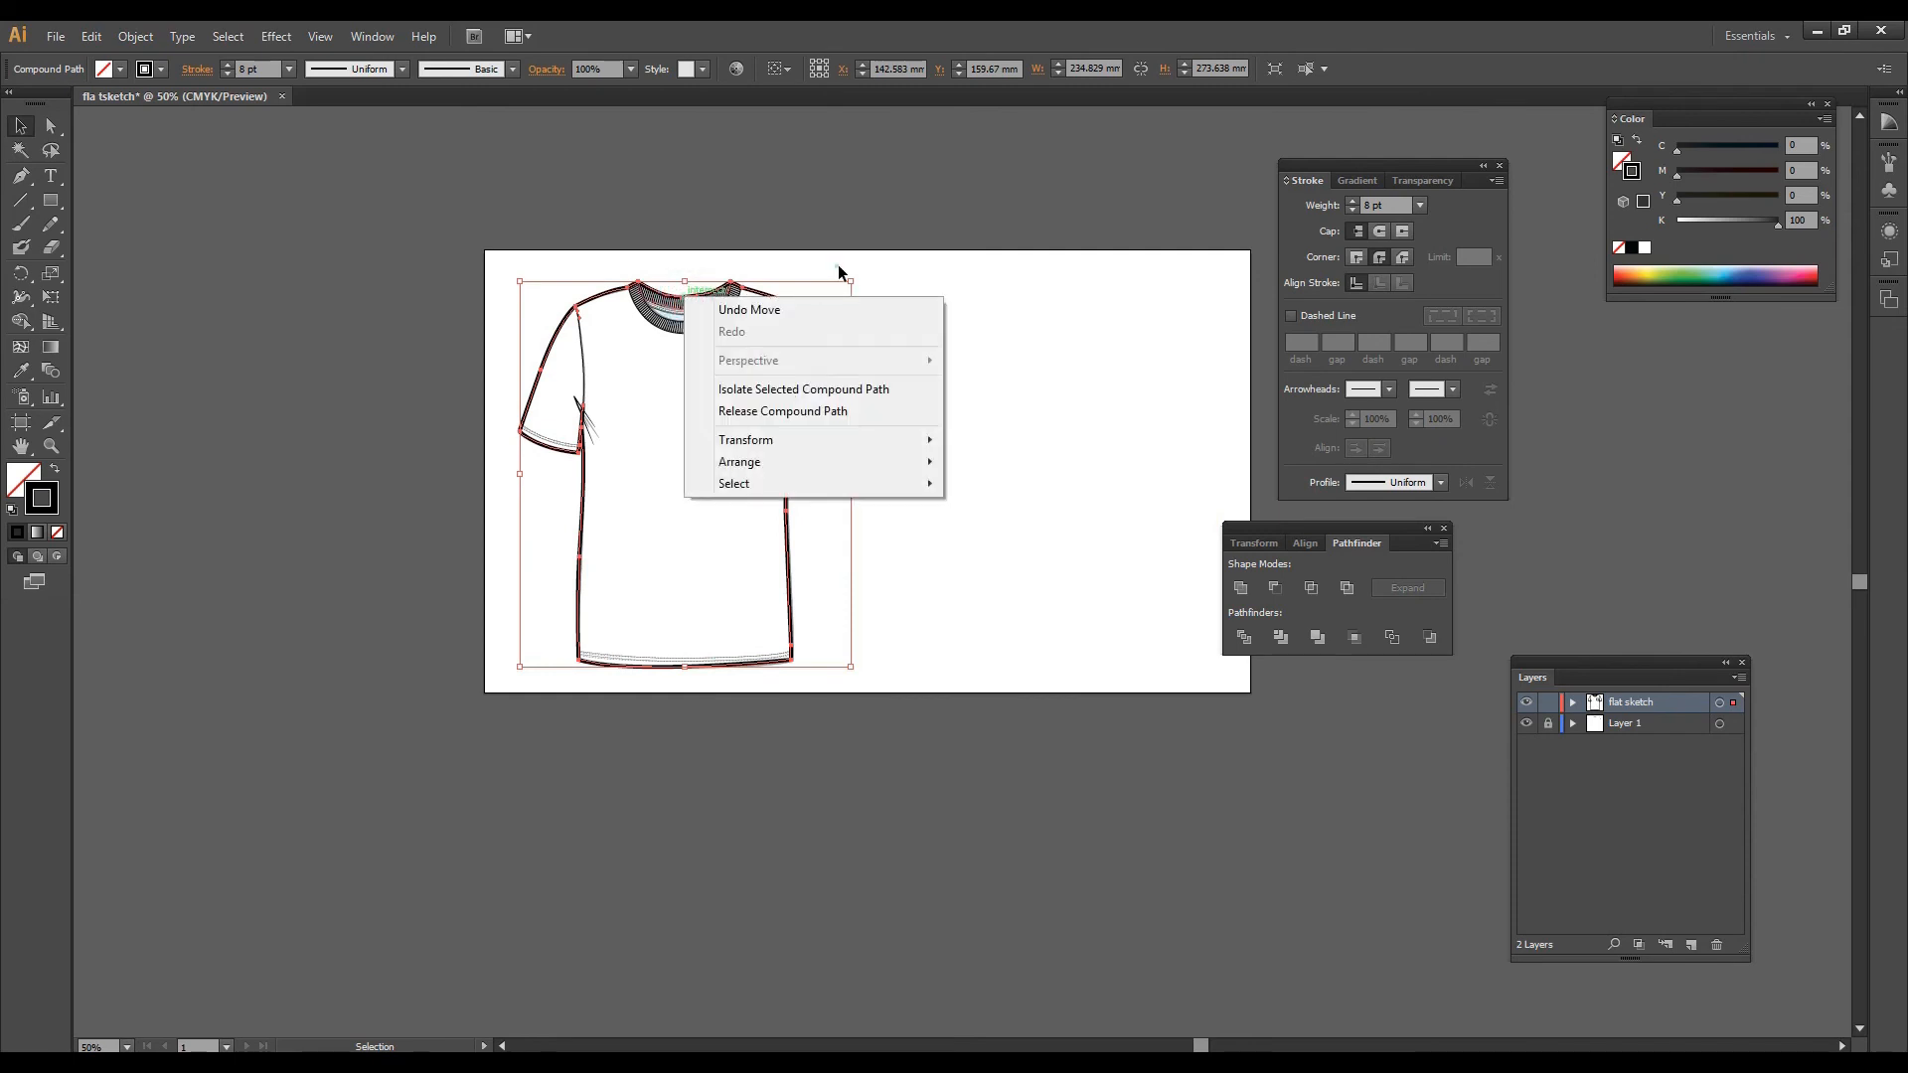
click(839, 267)
click(843, 393)
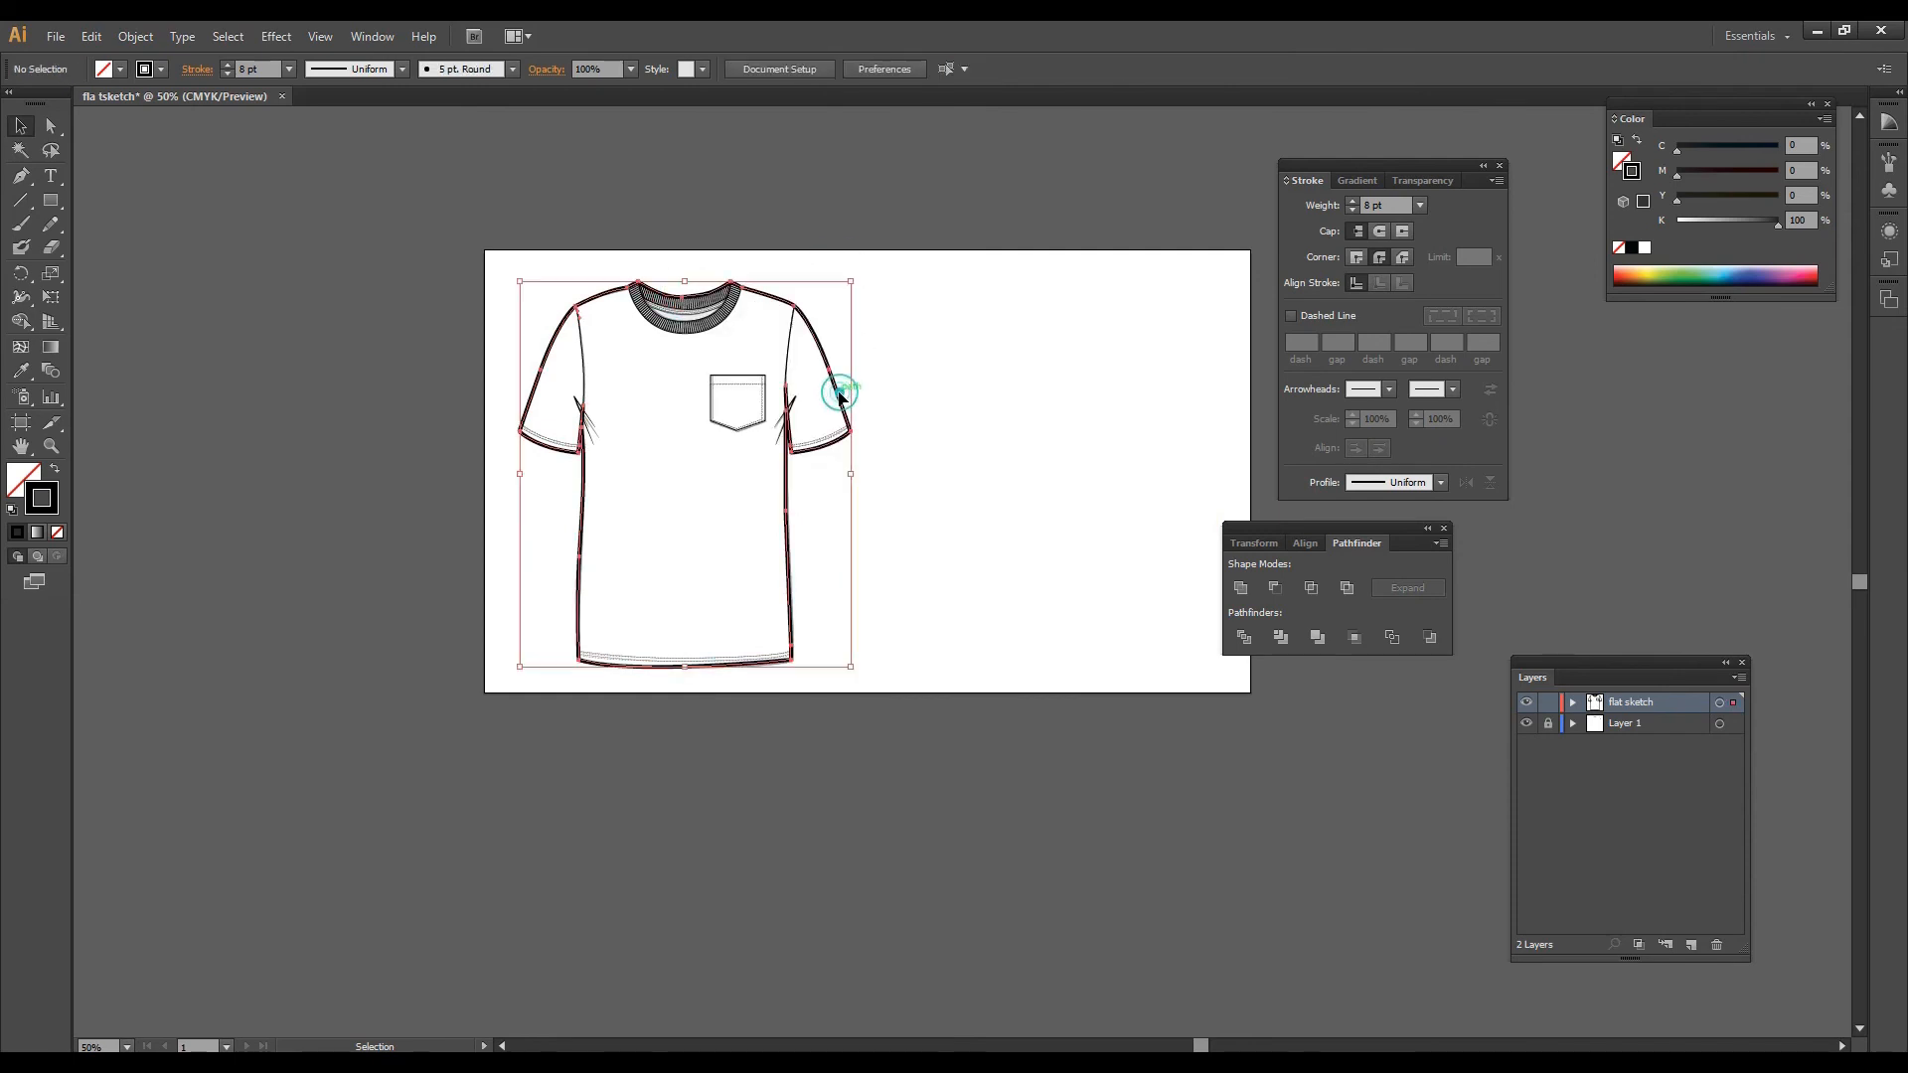
right_click(844, 395)
mouse_move(934, 557)
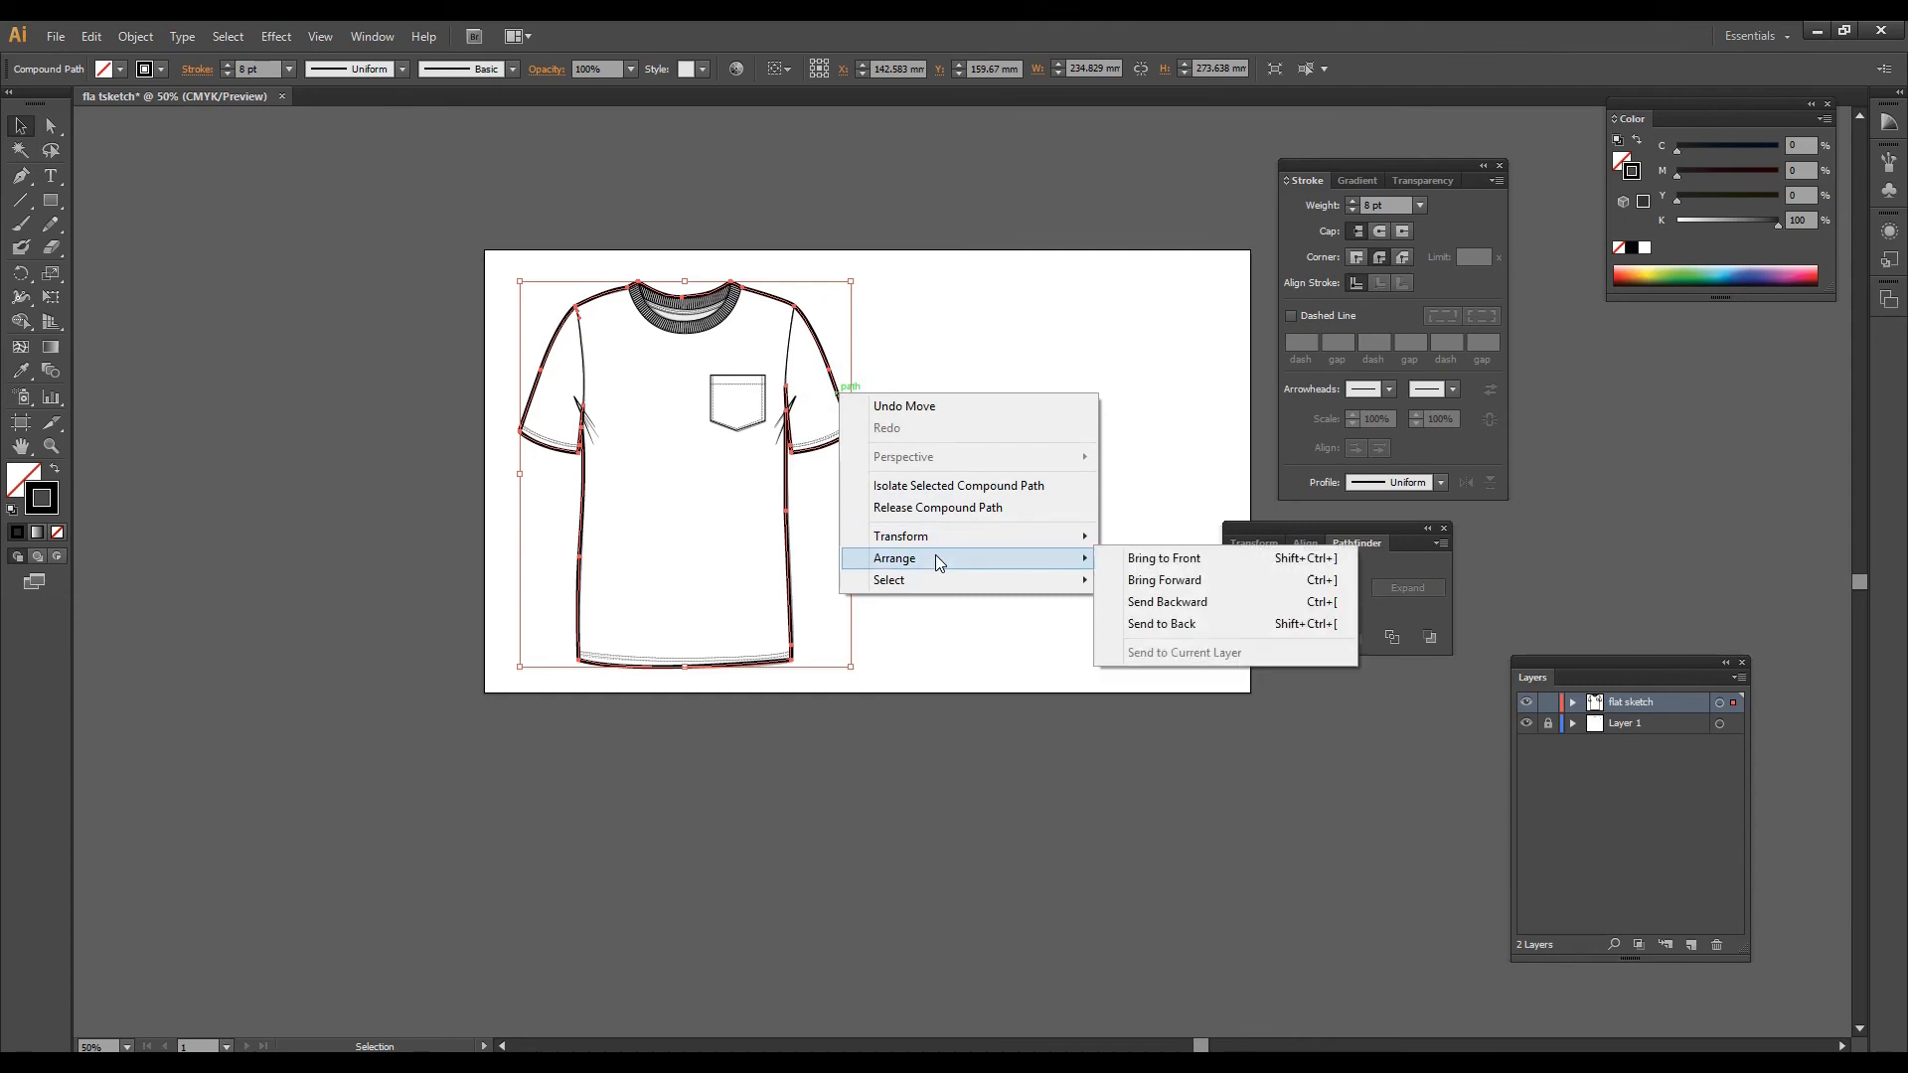
click(1177, 624)
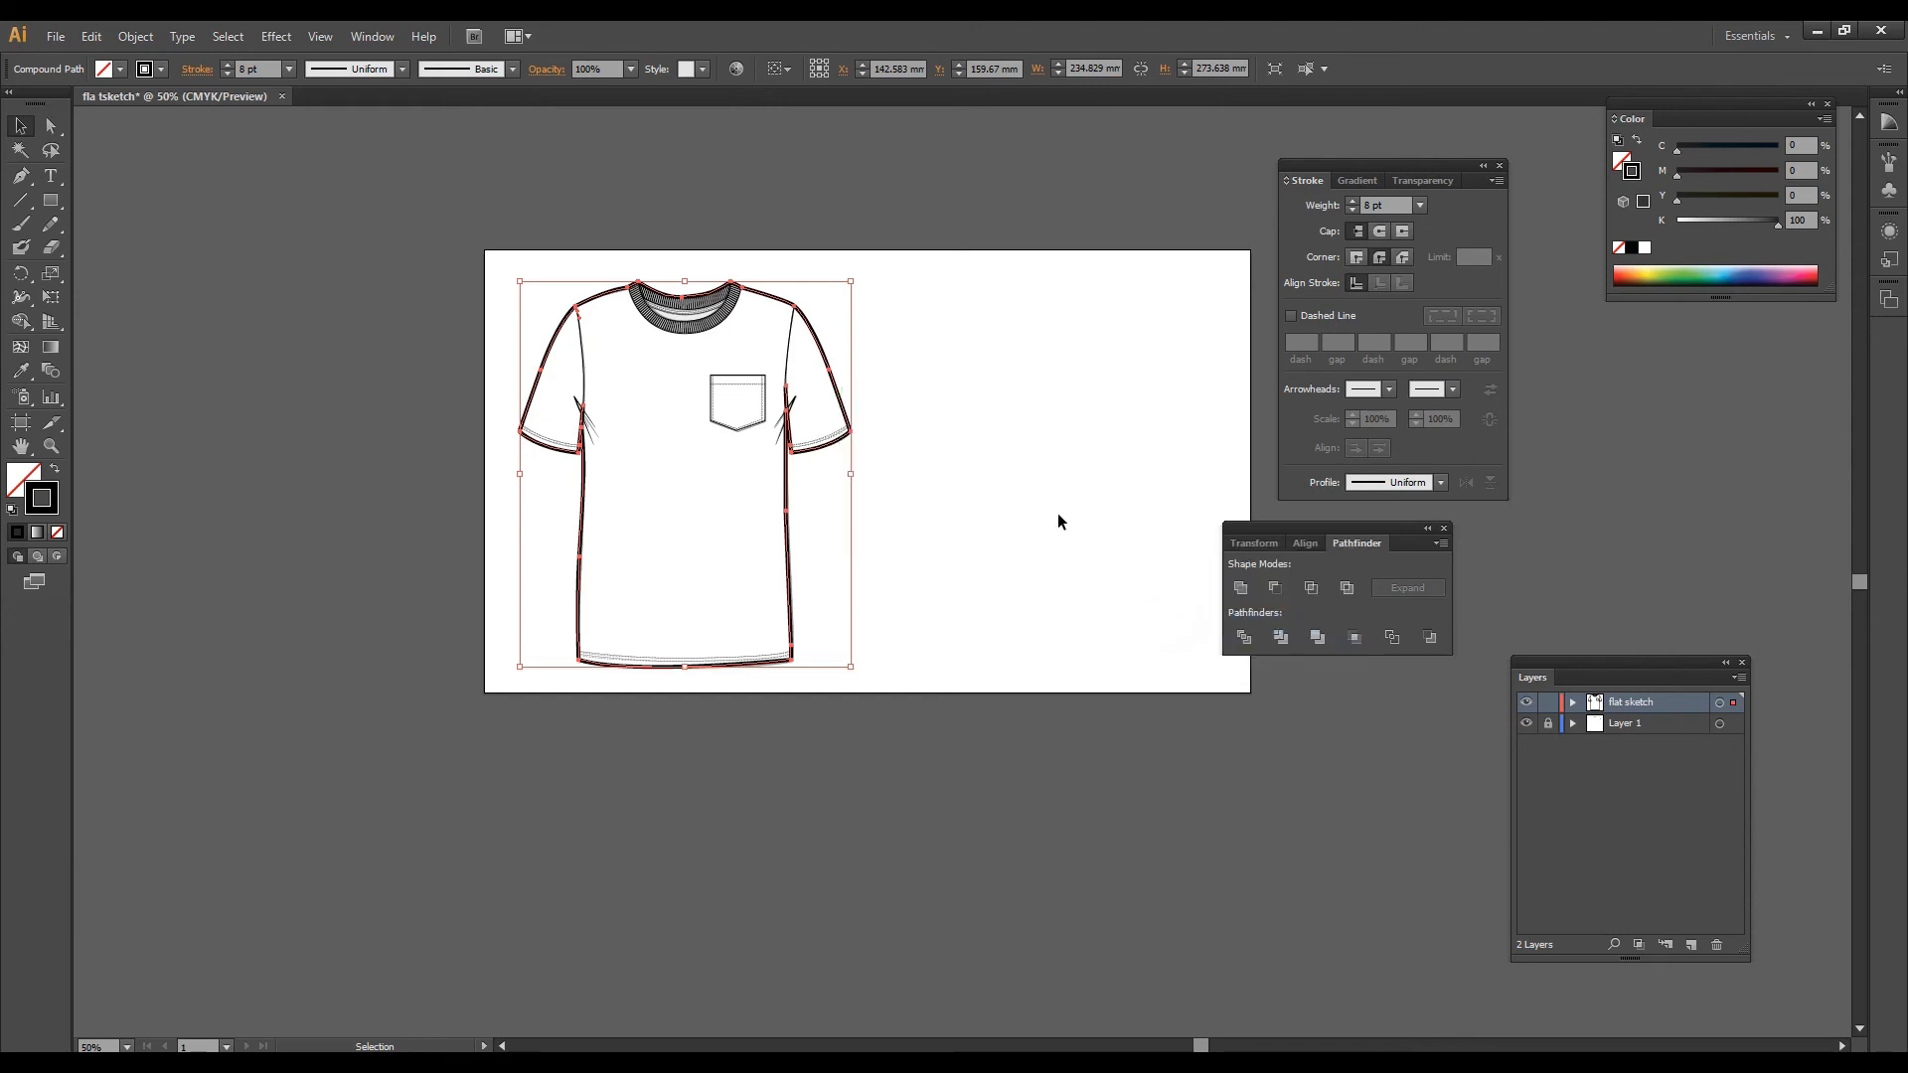
Step: Deselect the outline and hide Layer 1 so only the flat sketch layer is shown
click(1045, 457)
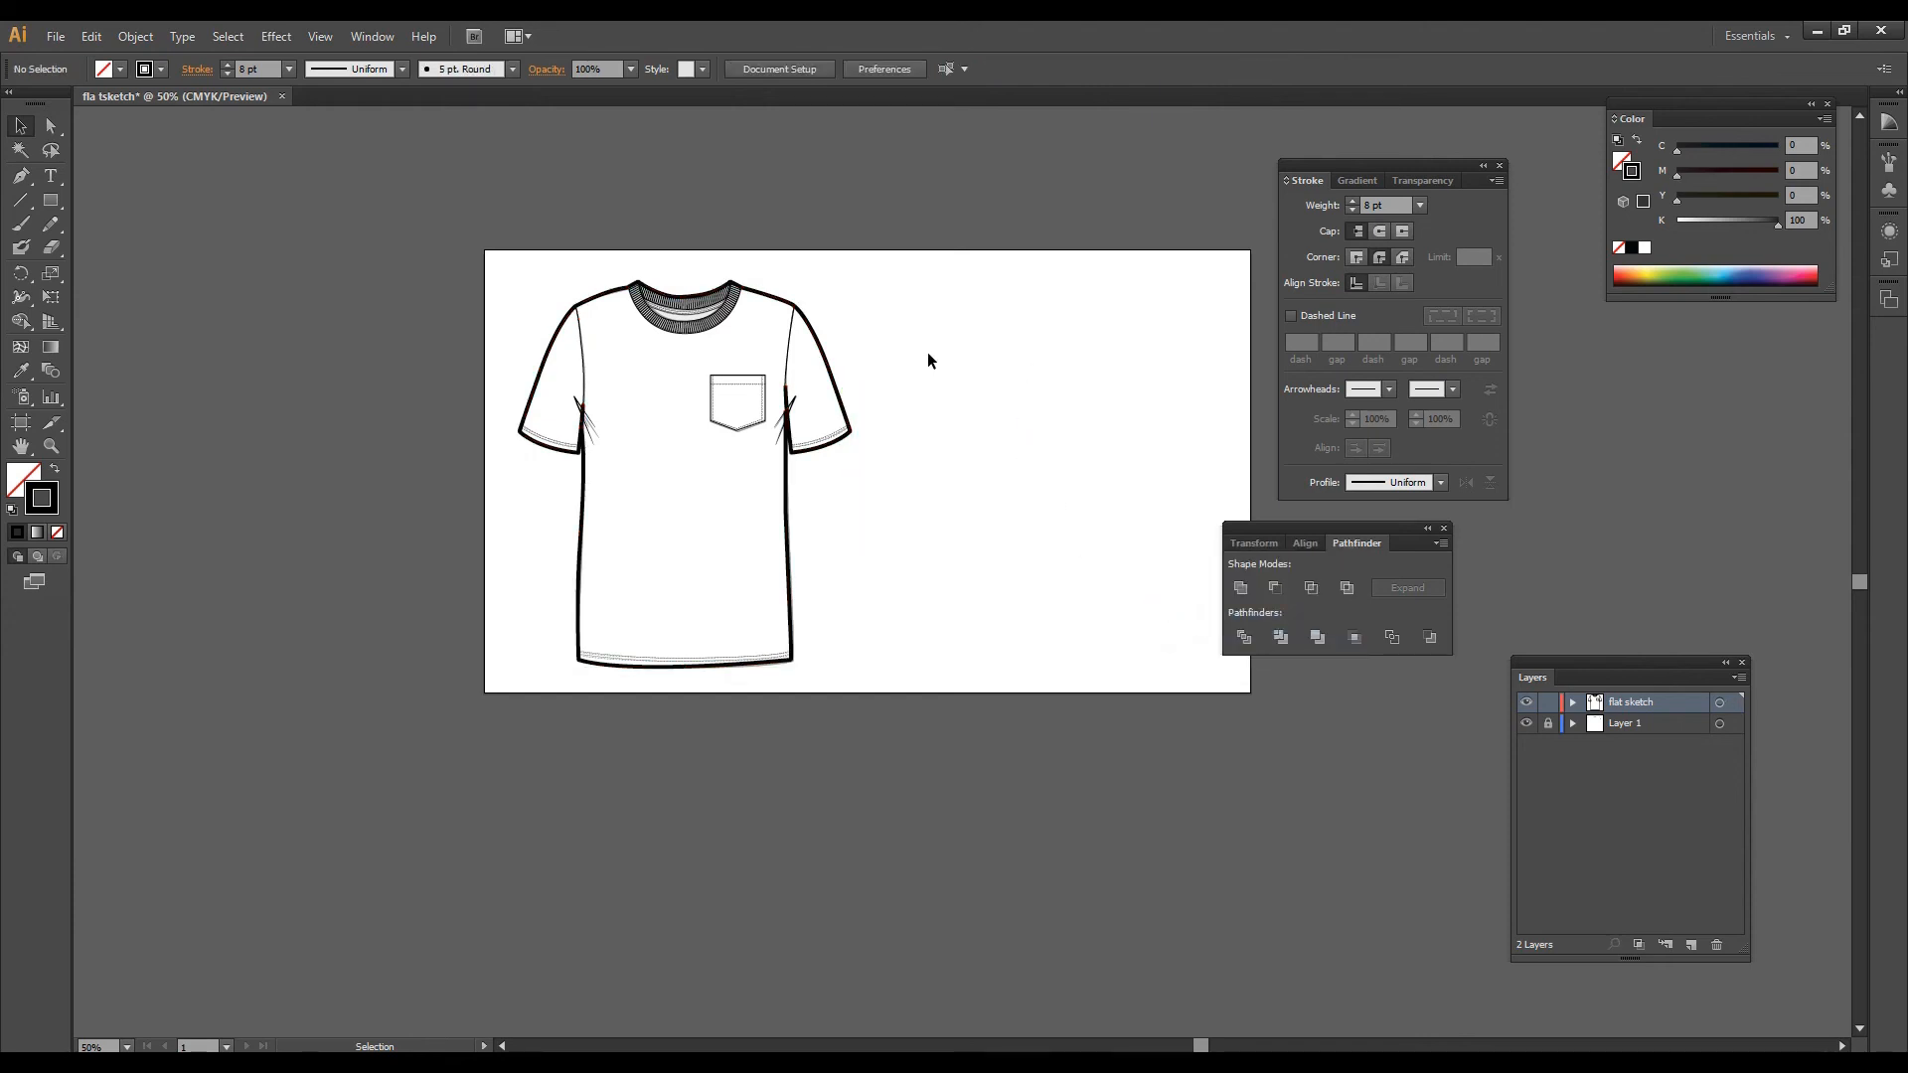
scroll(927, 359, up, 2)
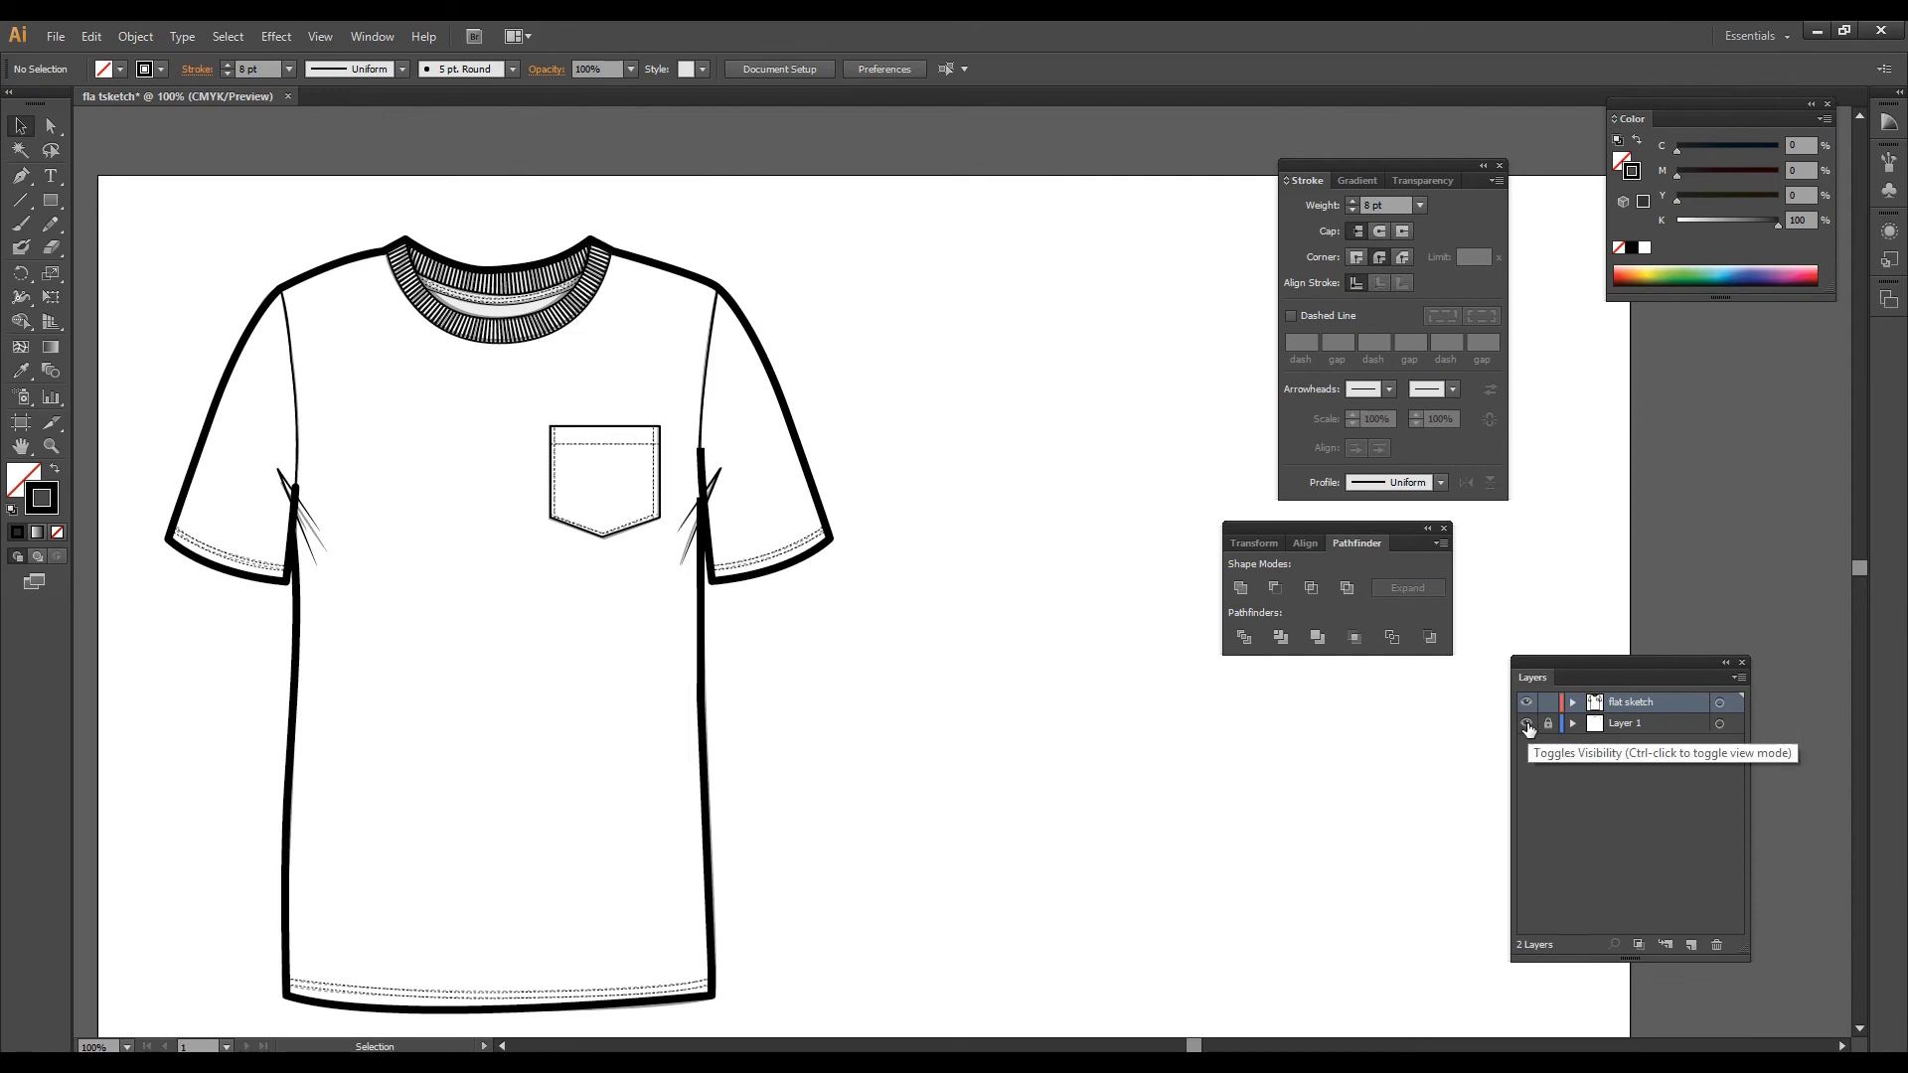
click(1527, 725)
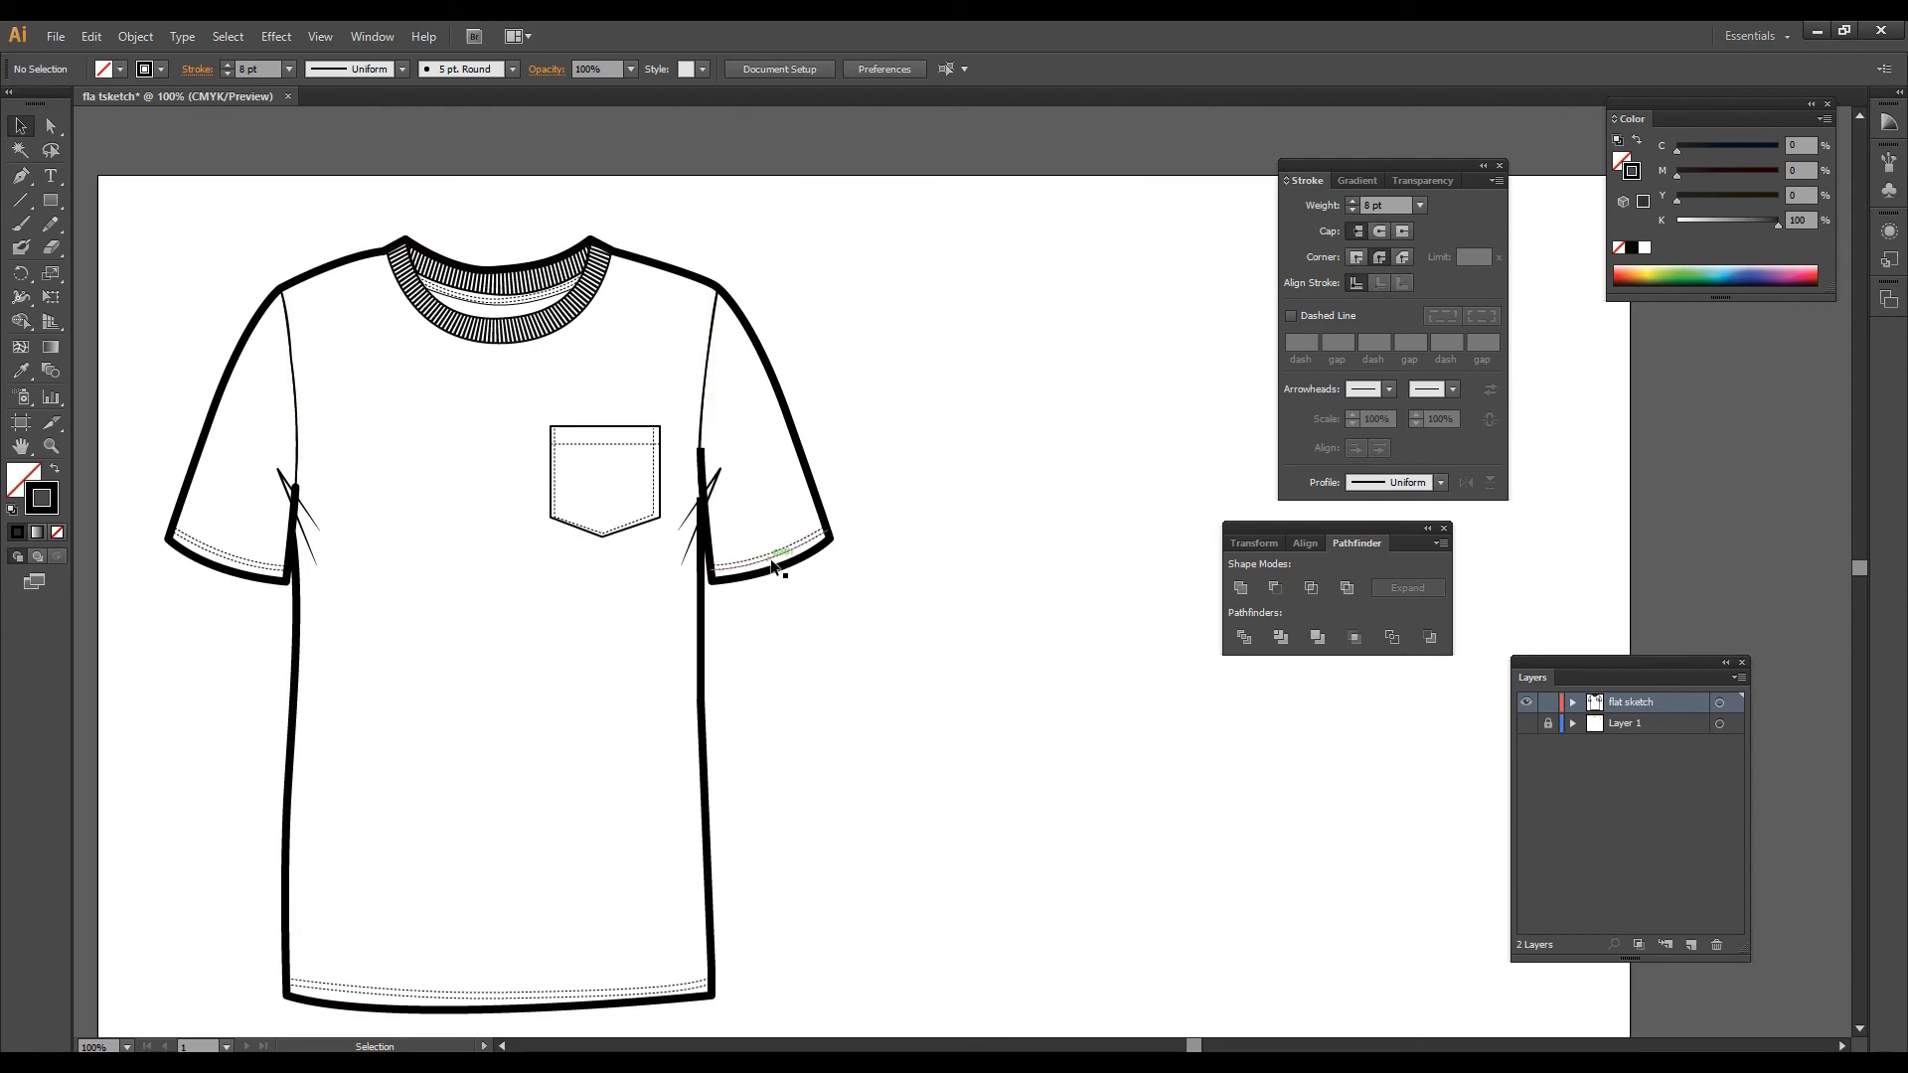
Step: Fill the shirt body path with a light green, about C 13, M 0, Y 36, K 0
click(707, 350)
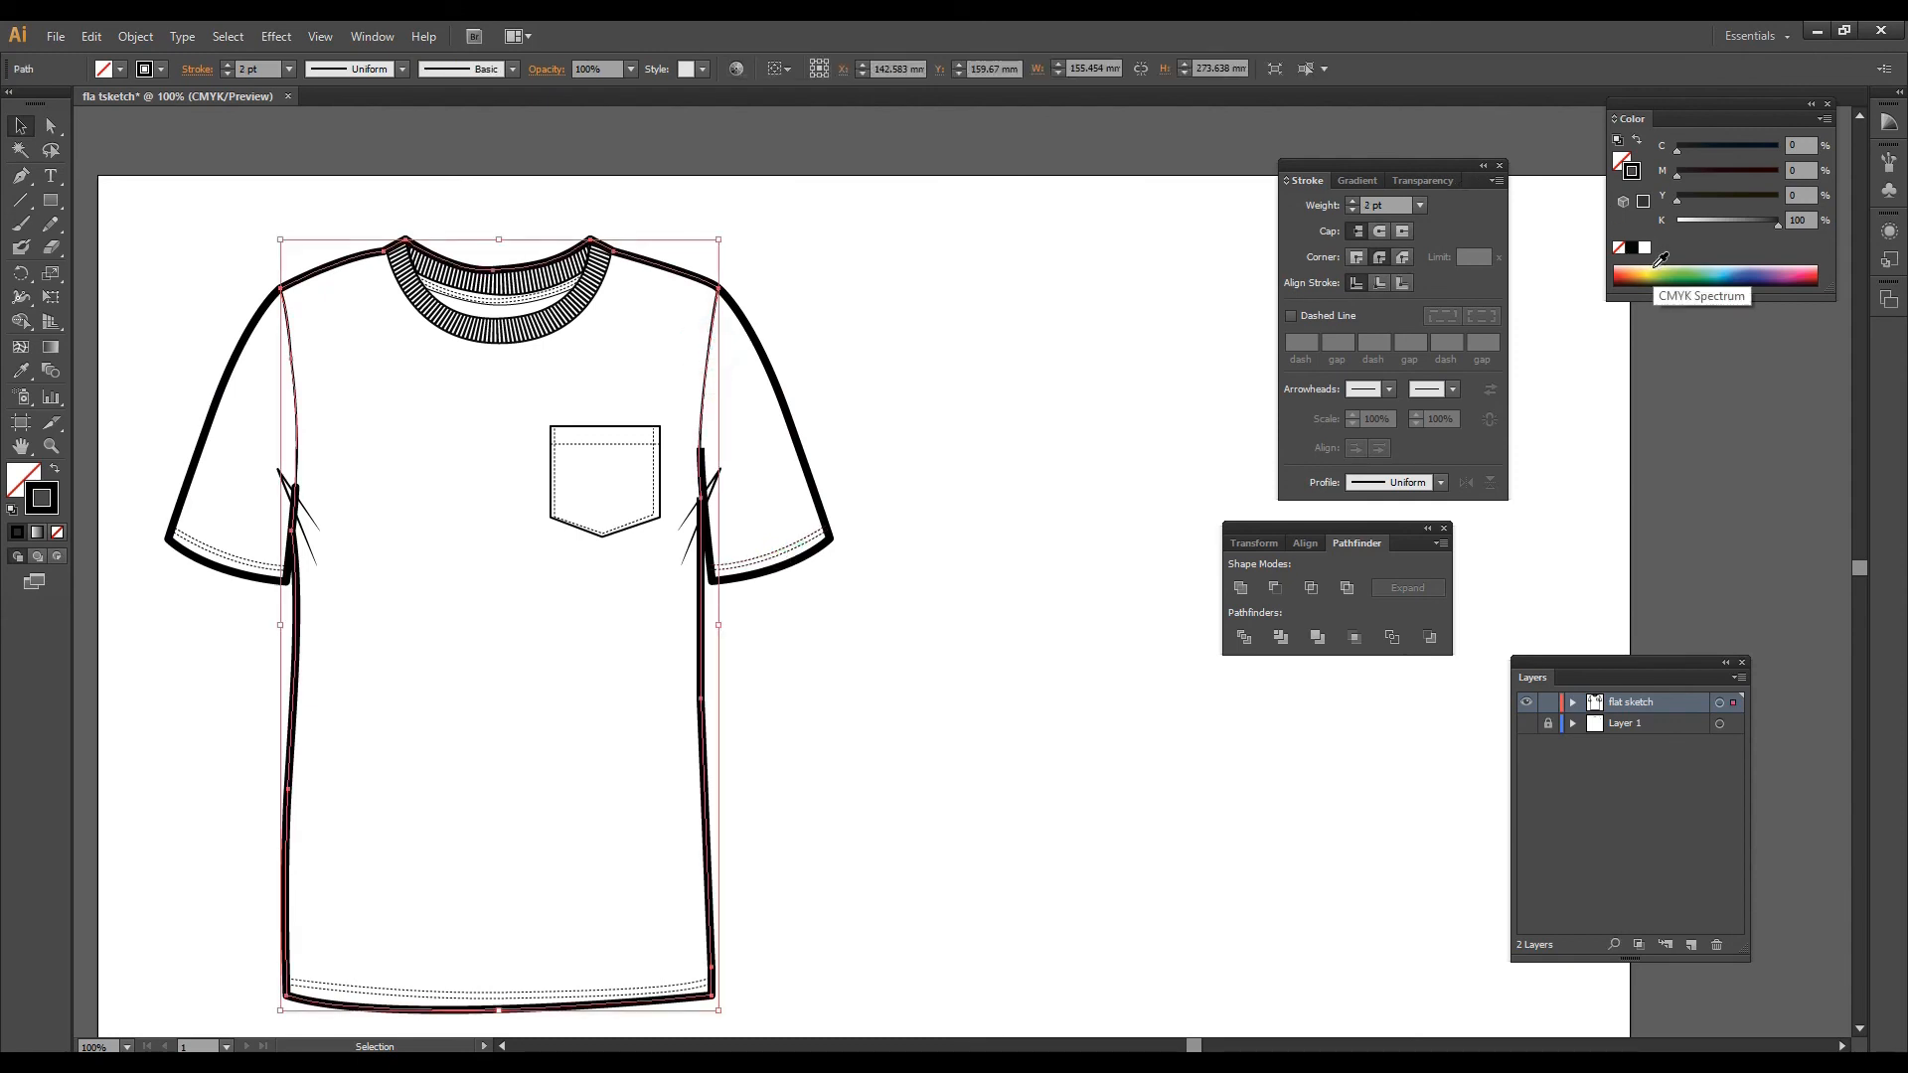
click(709, 384)
click(703, 379)
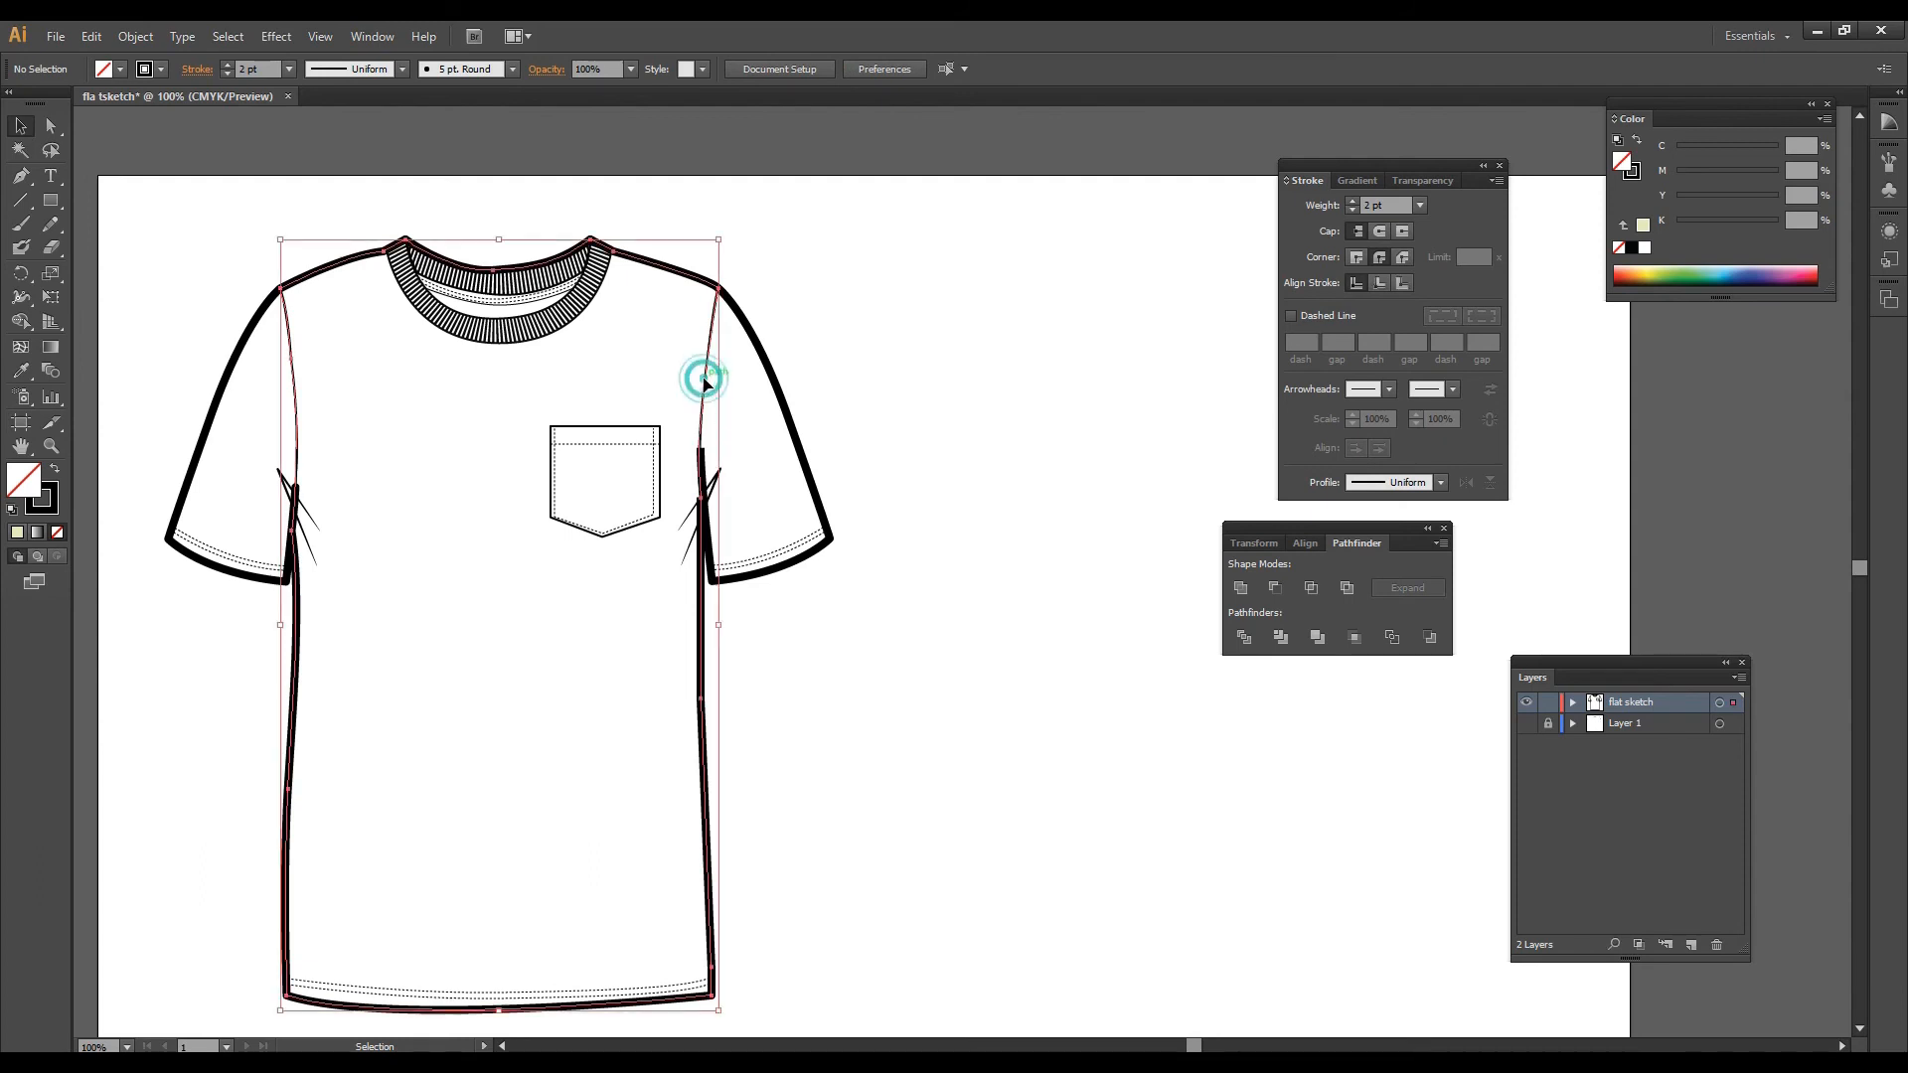
click(18, 485)
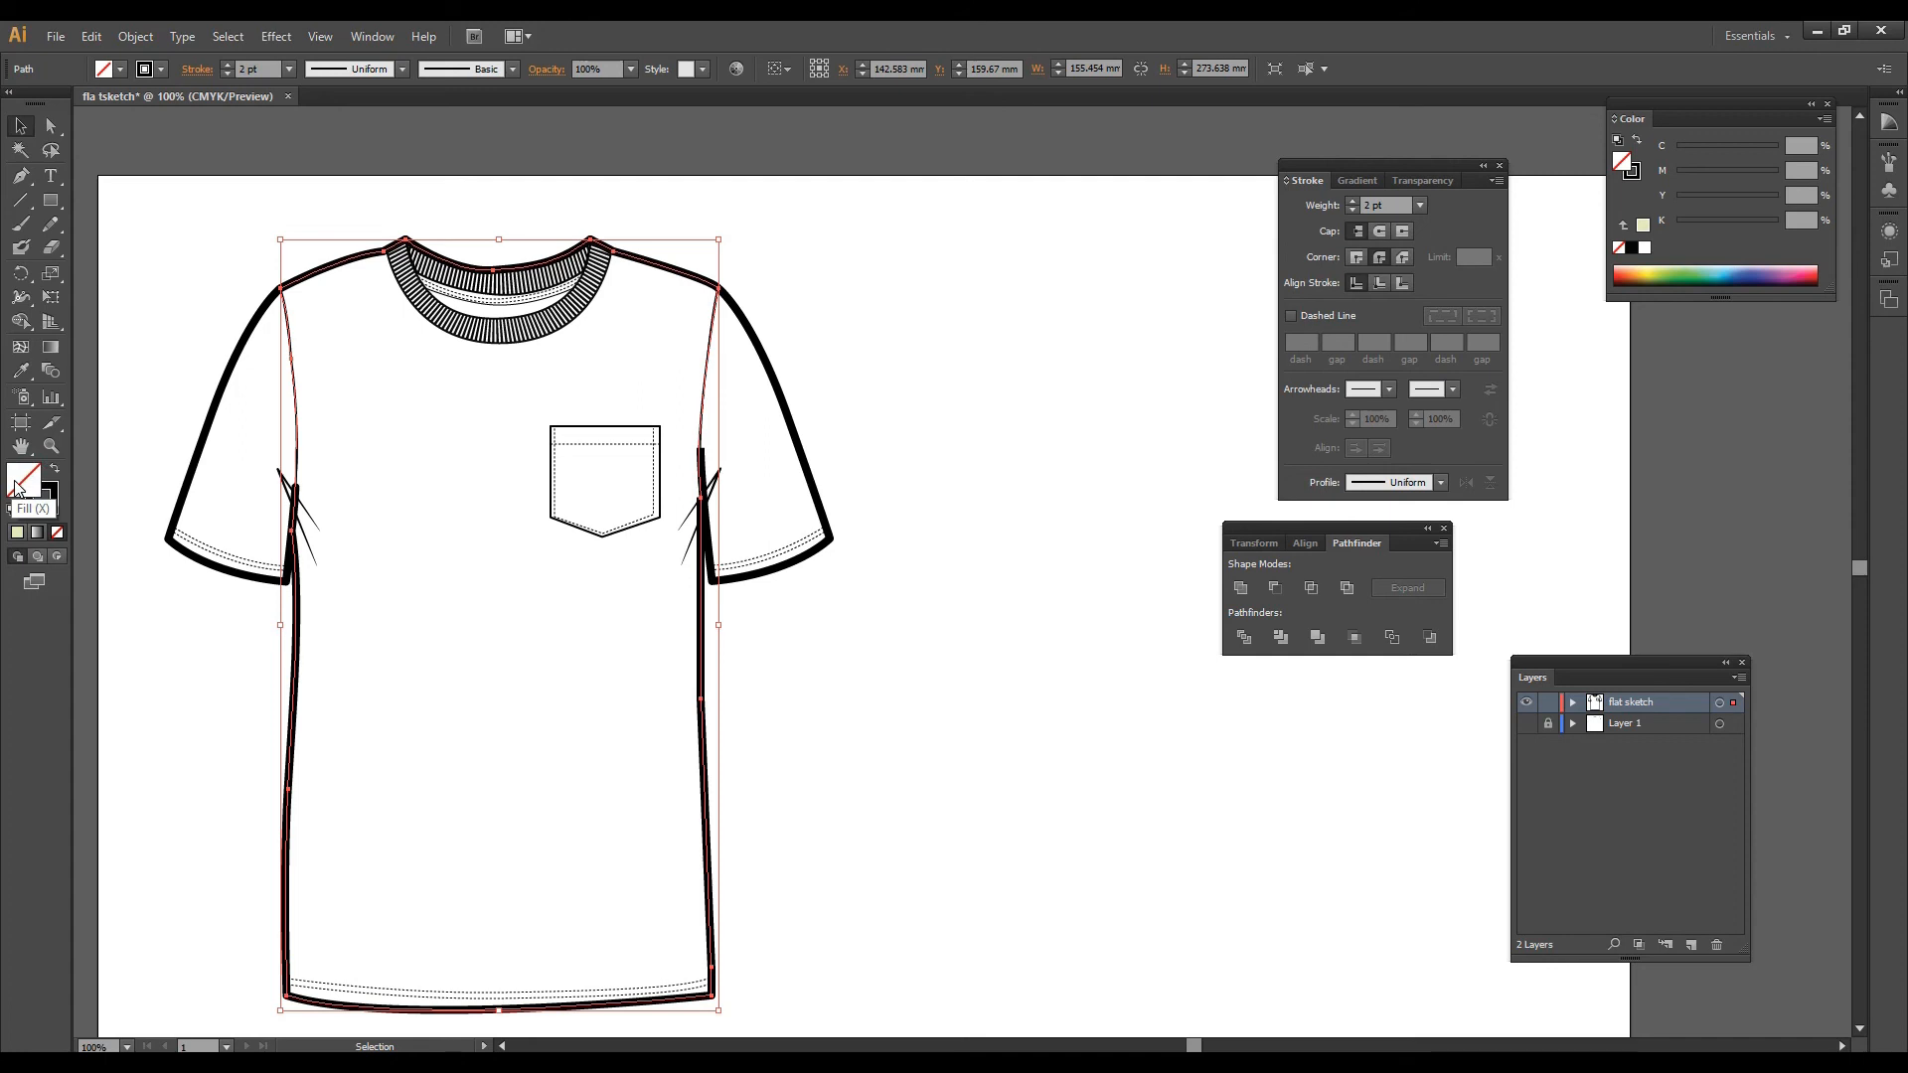
click(1665, 266)
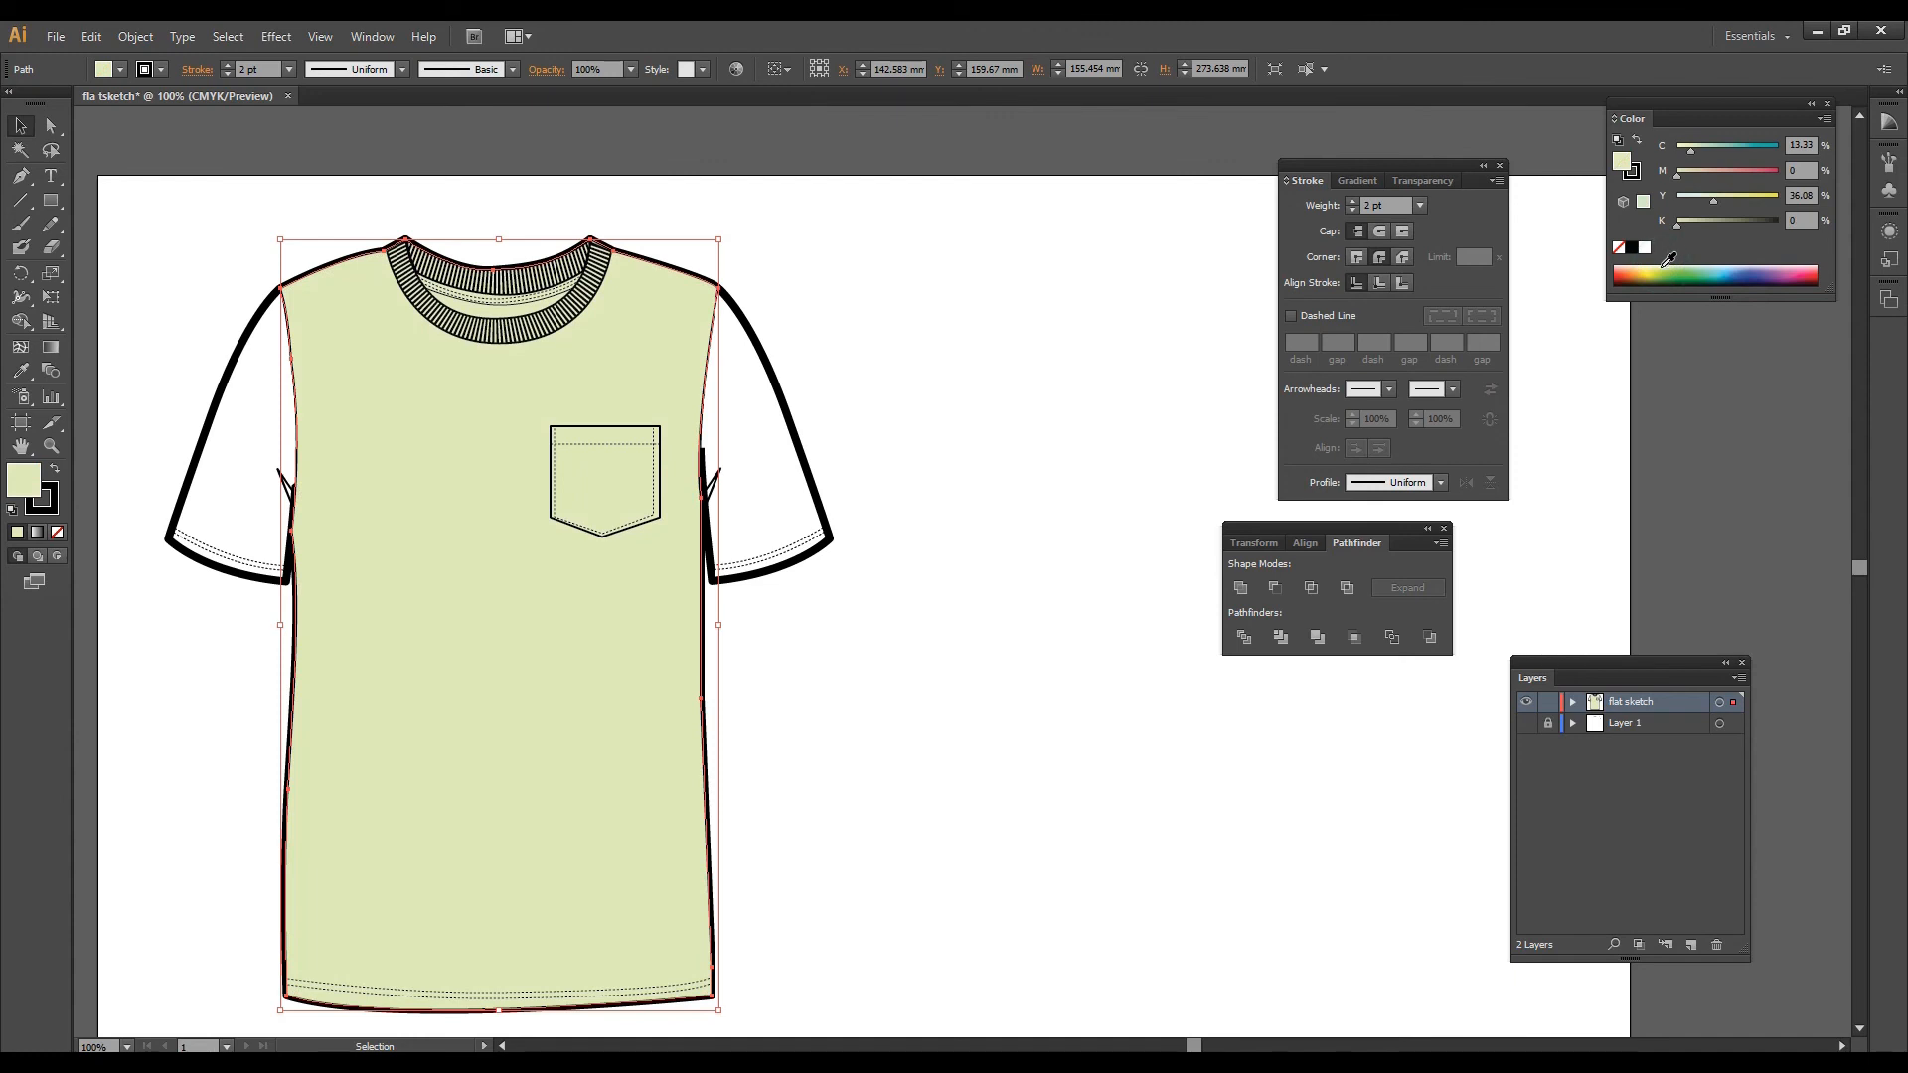
Step: Fill the right sleeve with medium blue, about C 59 M 20, and the left sleeve with light blue, about C 51
click(801, 553)
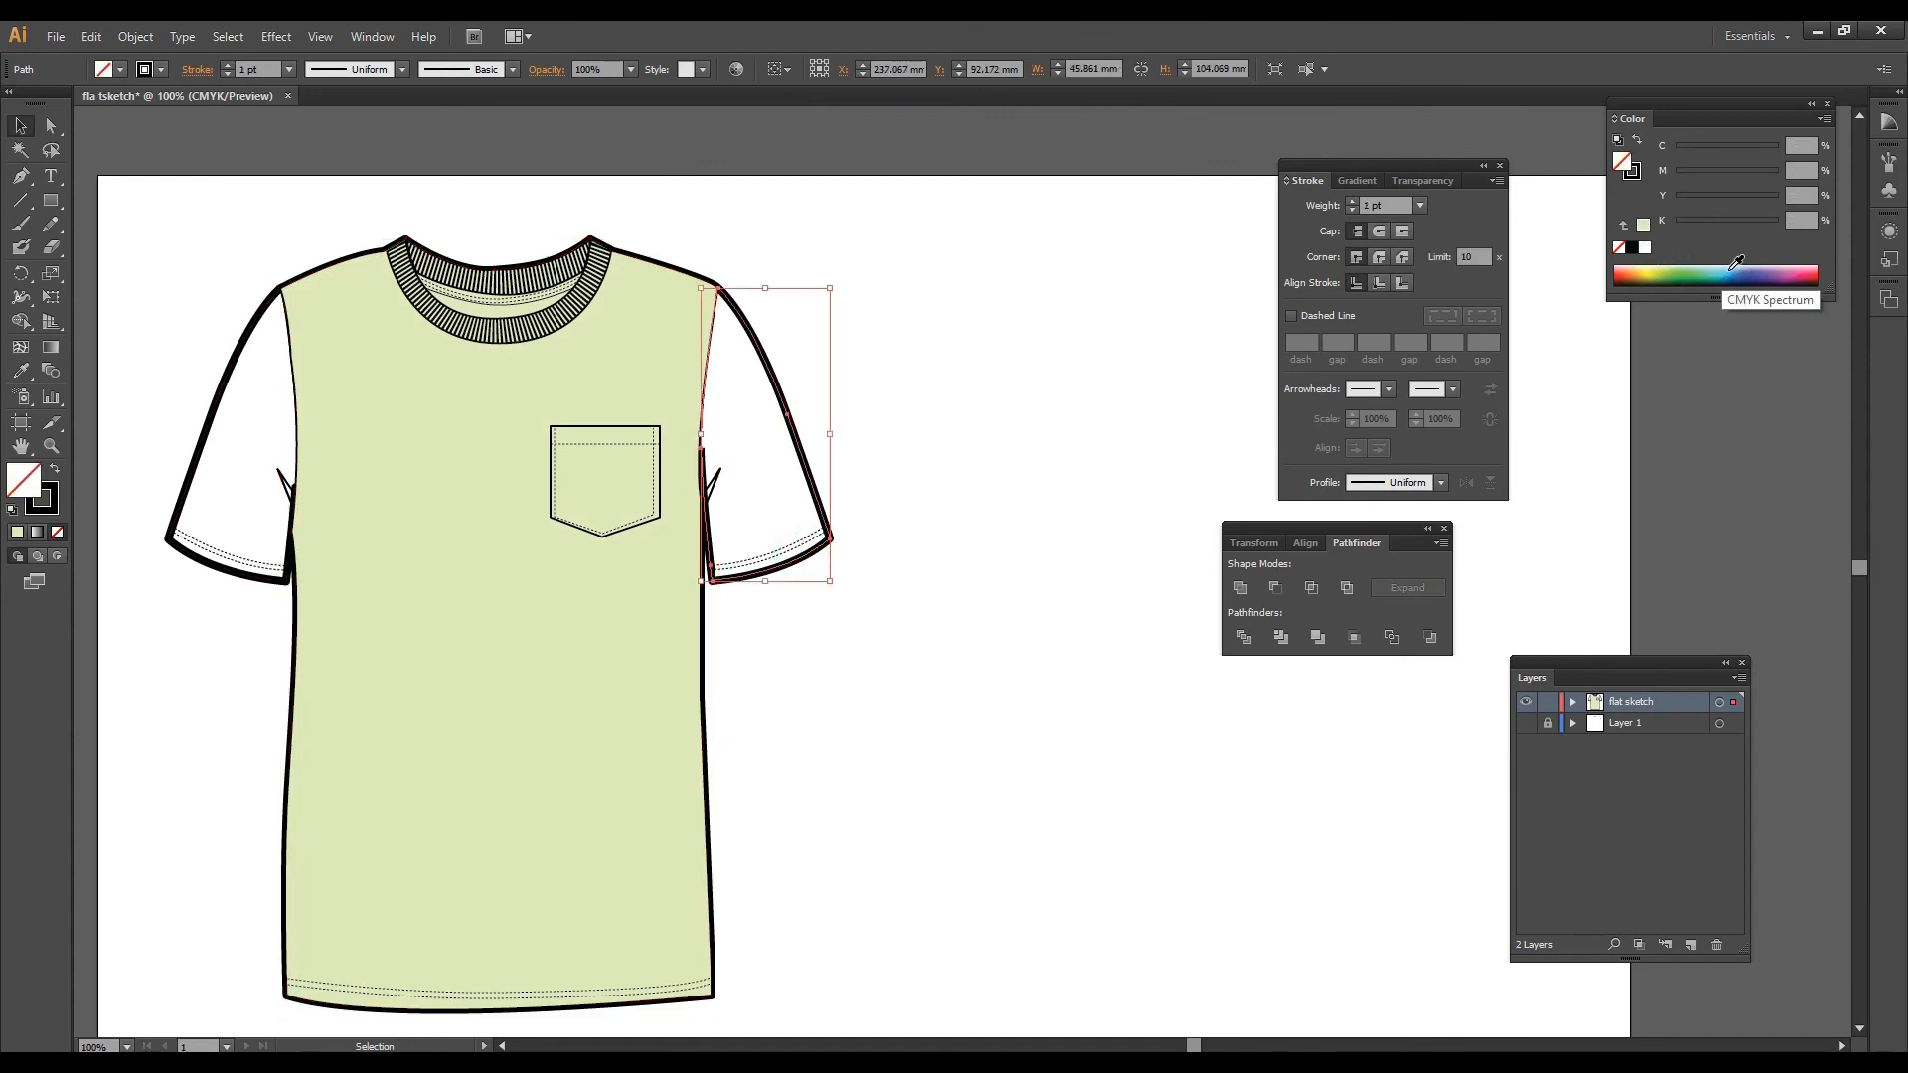
click(1735, 266)
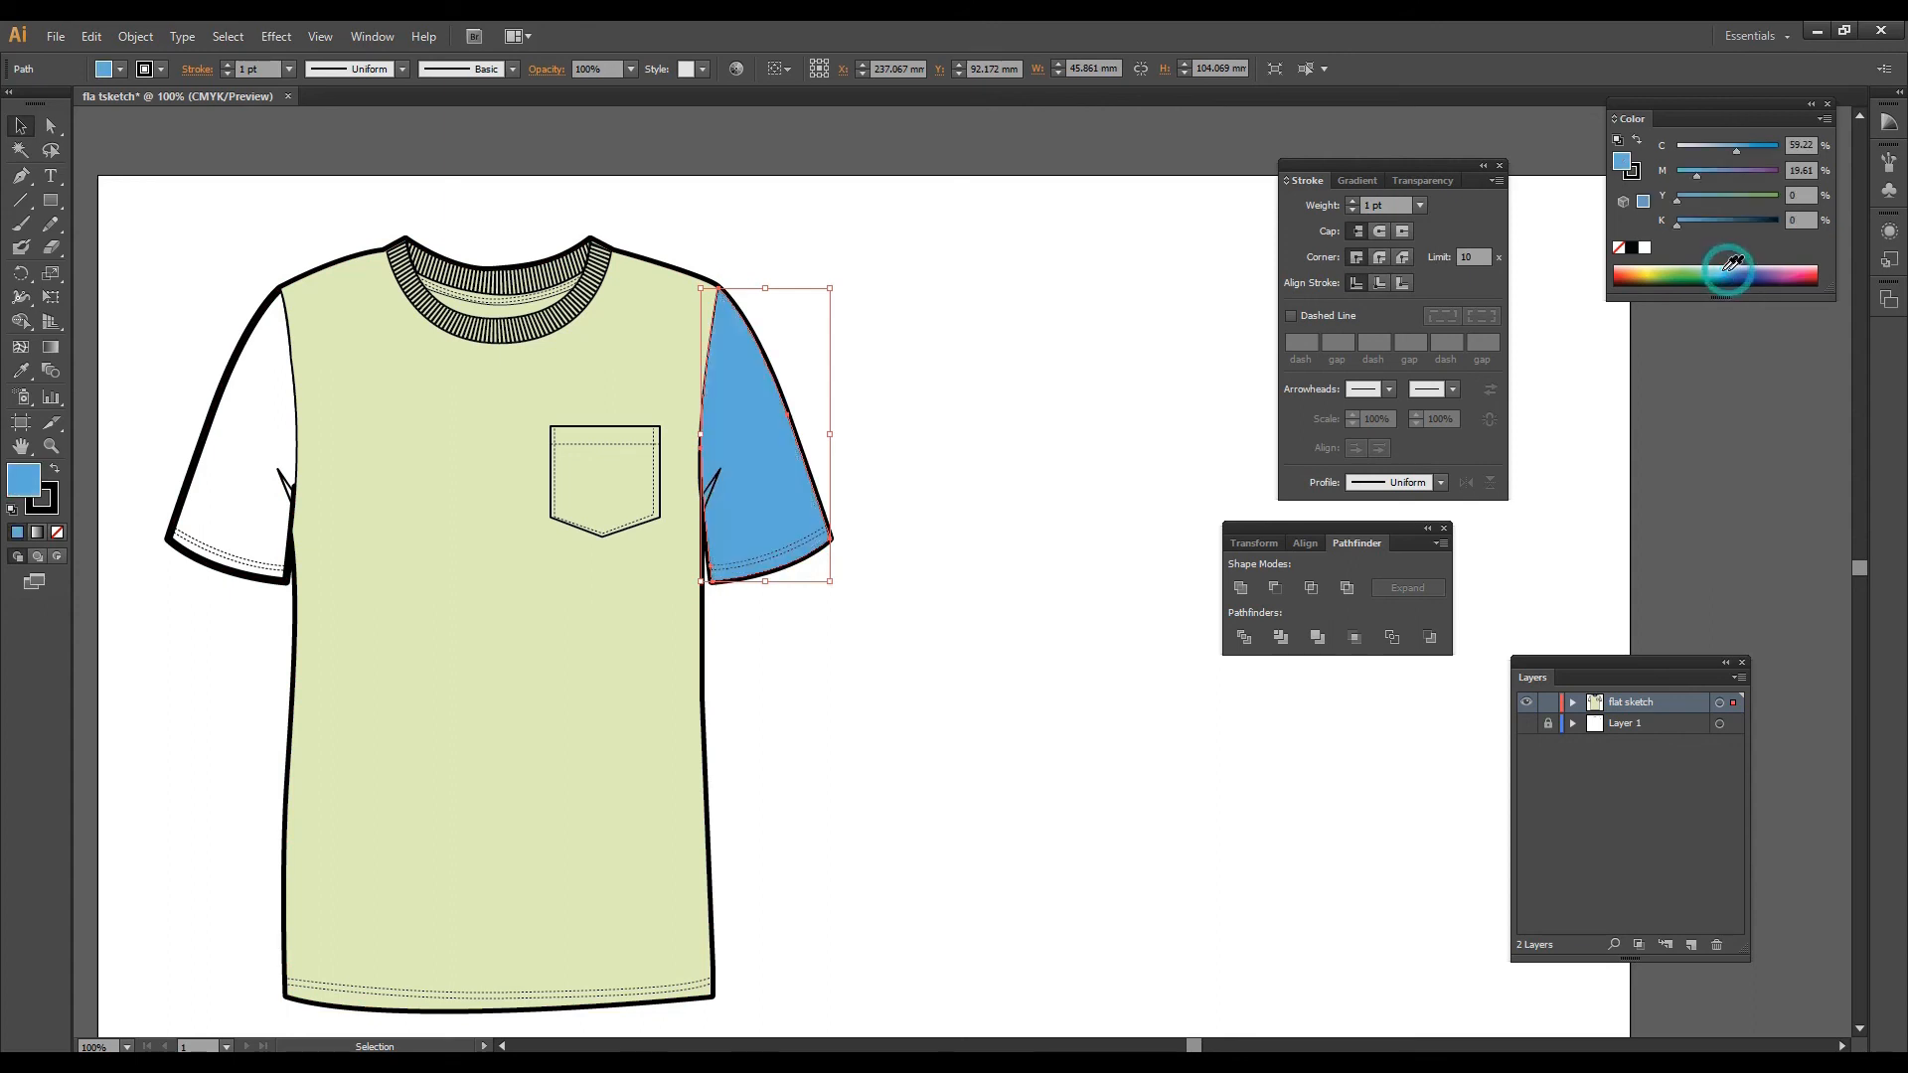
click(255, 467)
click(235, 361)
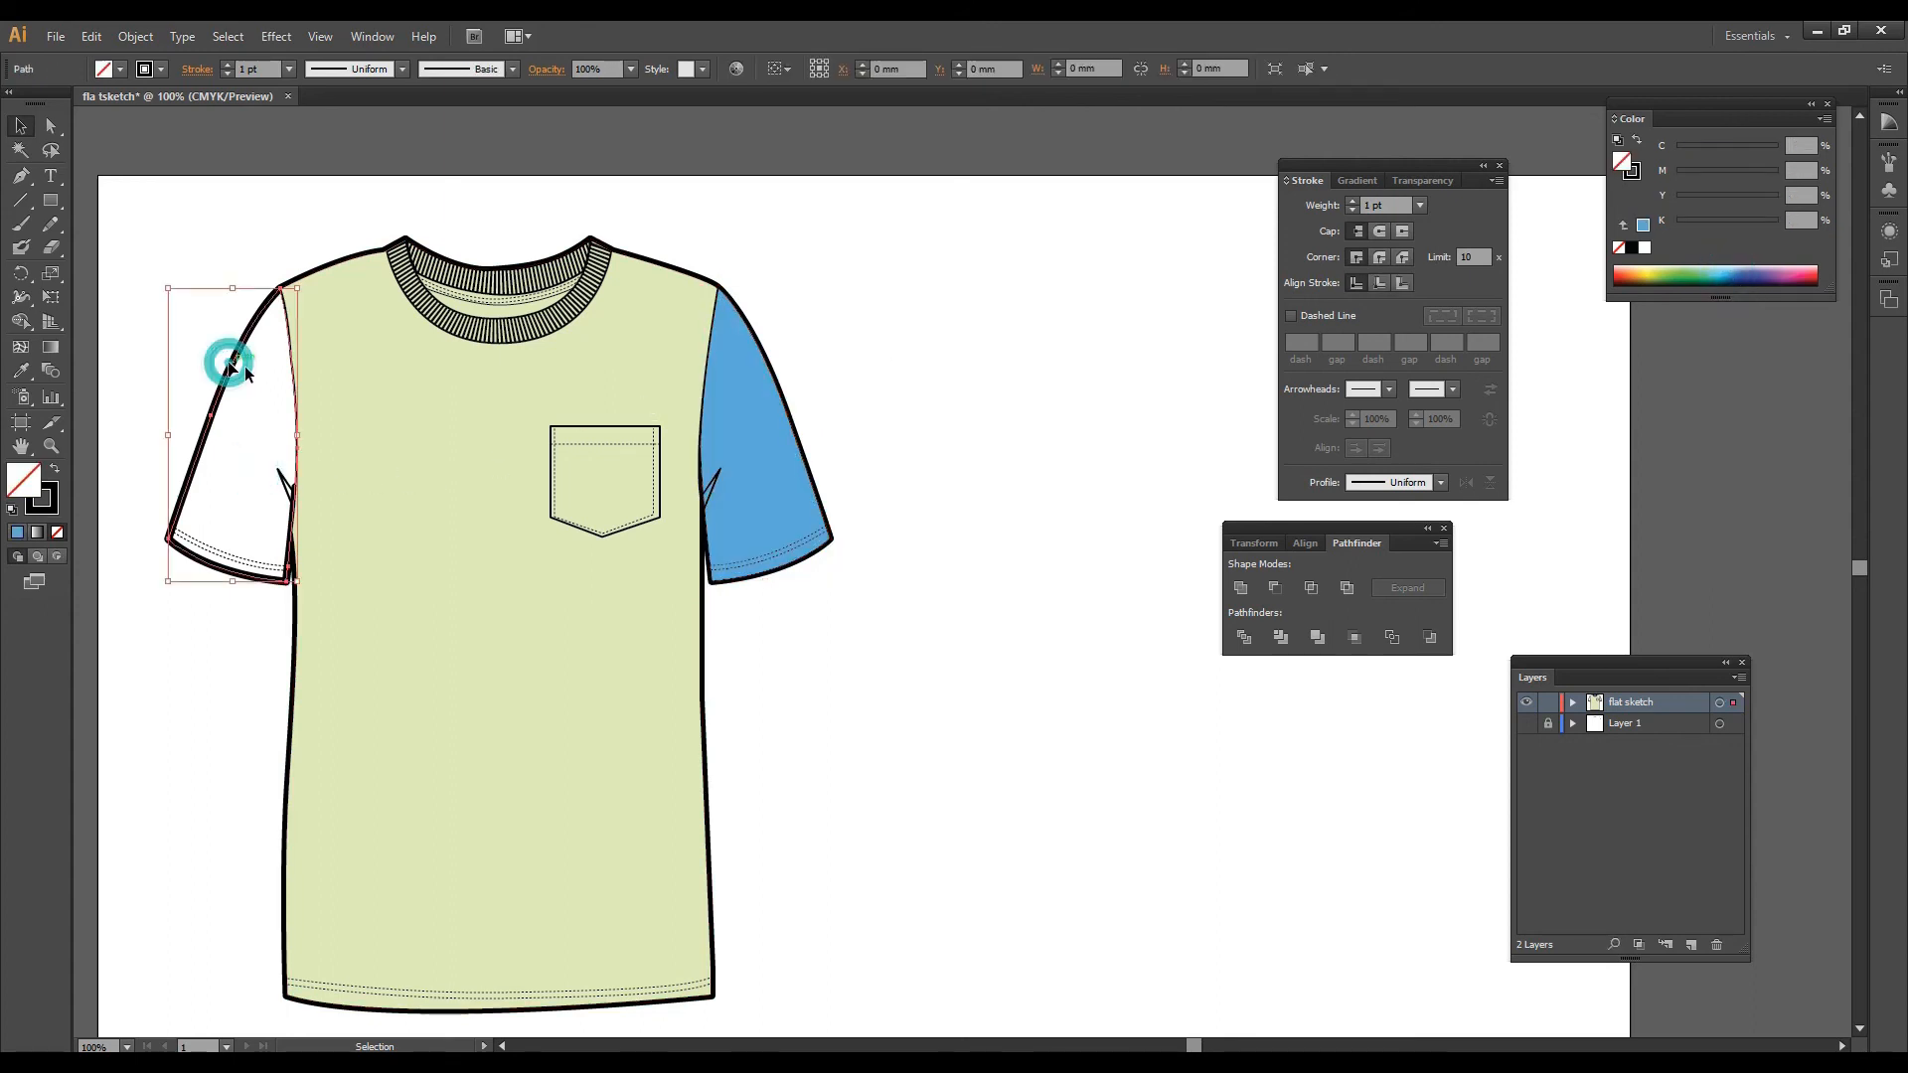
click(1728, 269)
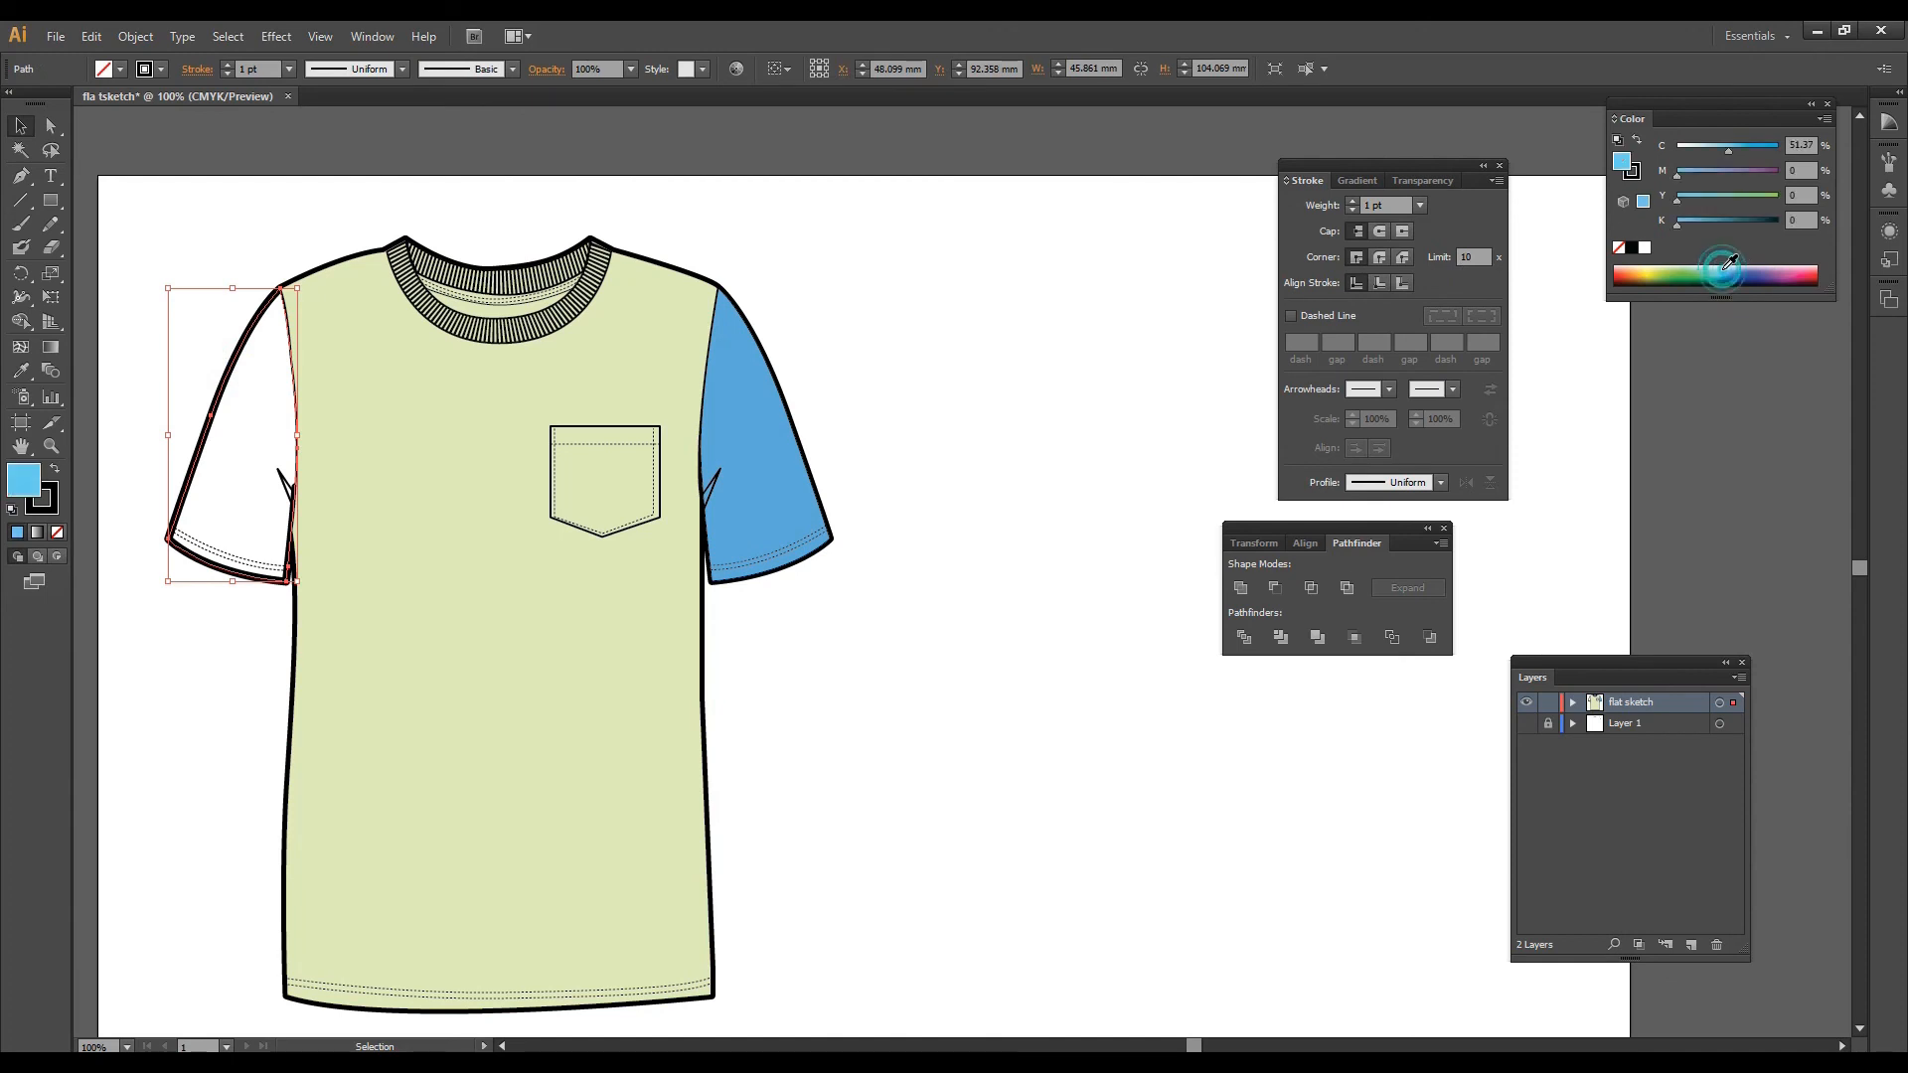
Step: Fill the front collar with yellow-green, about C 31 M 4 Y 100, and the back collar with dark blue, about C 87 M 81
click(545, 316)
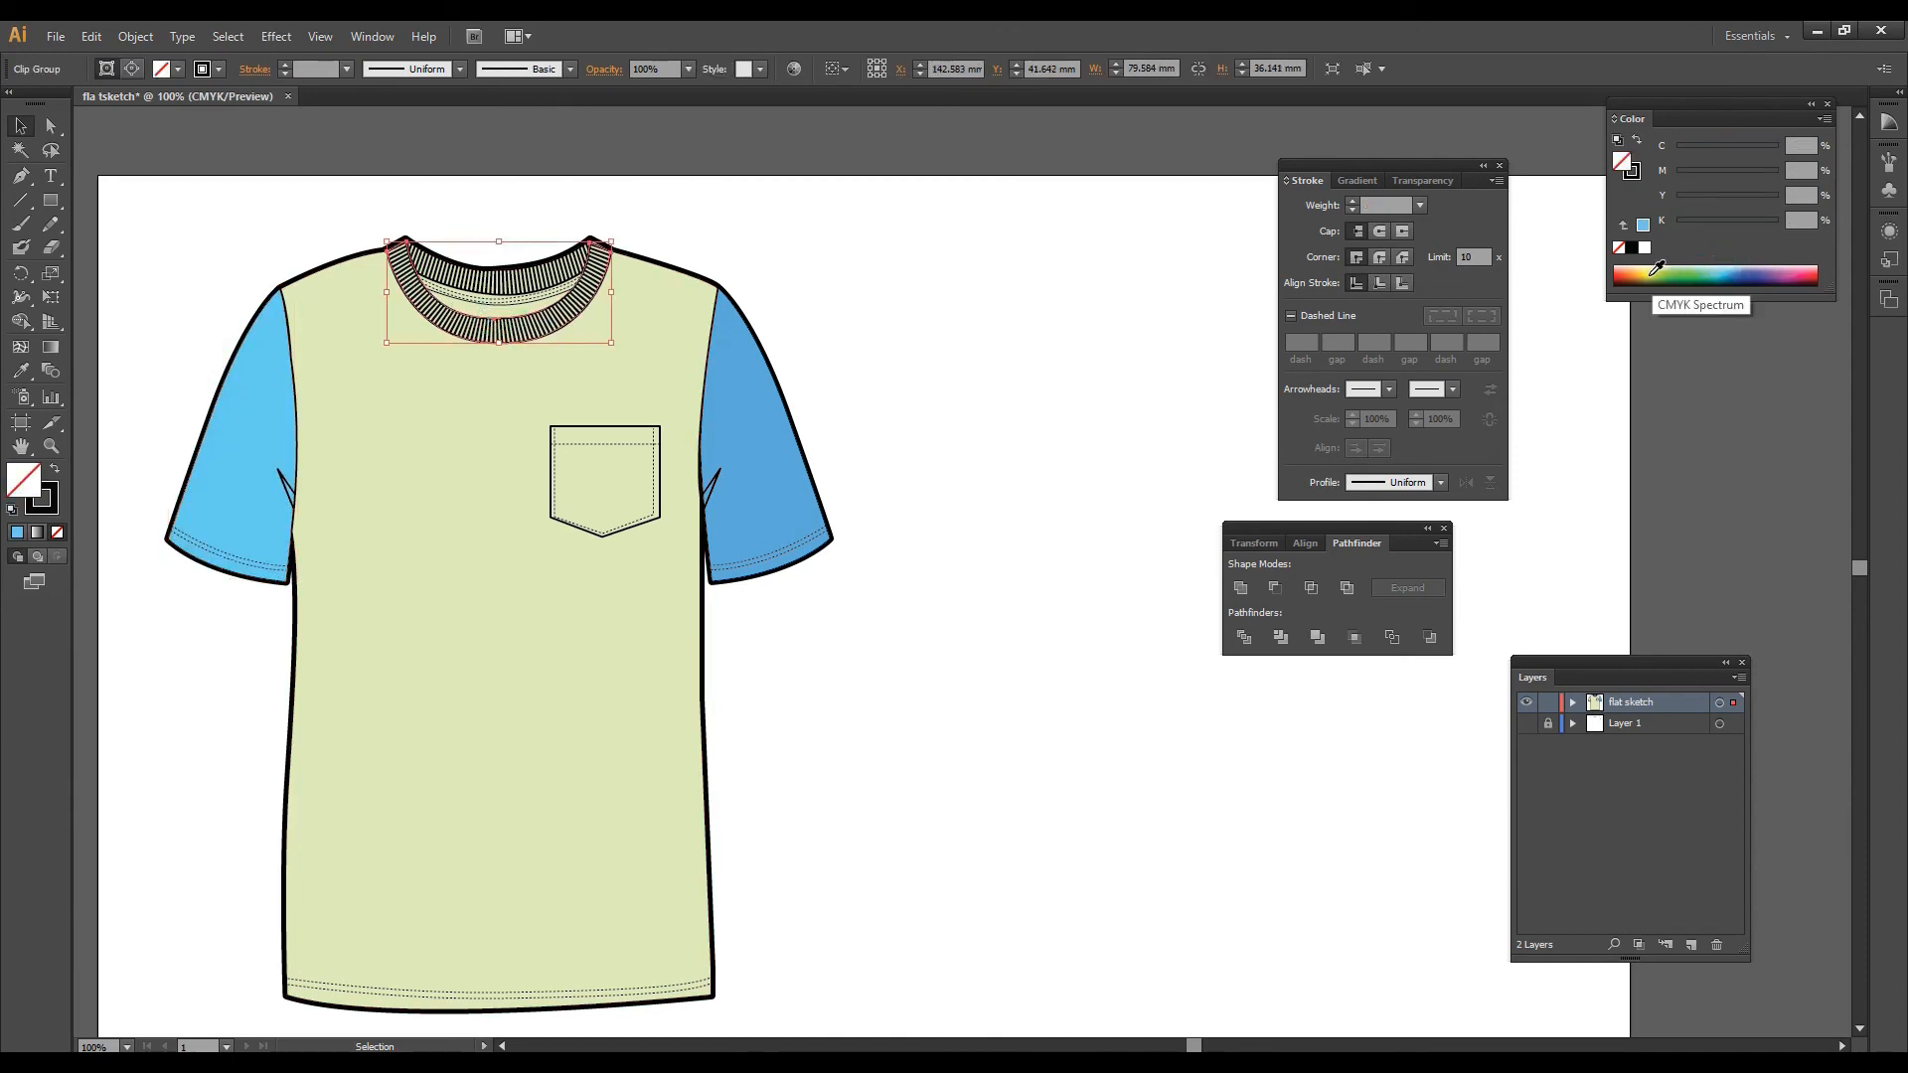
click(1651, 272)
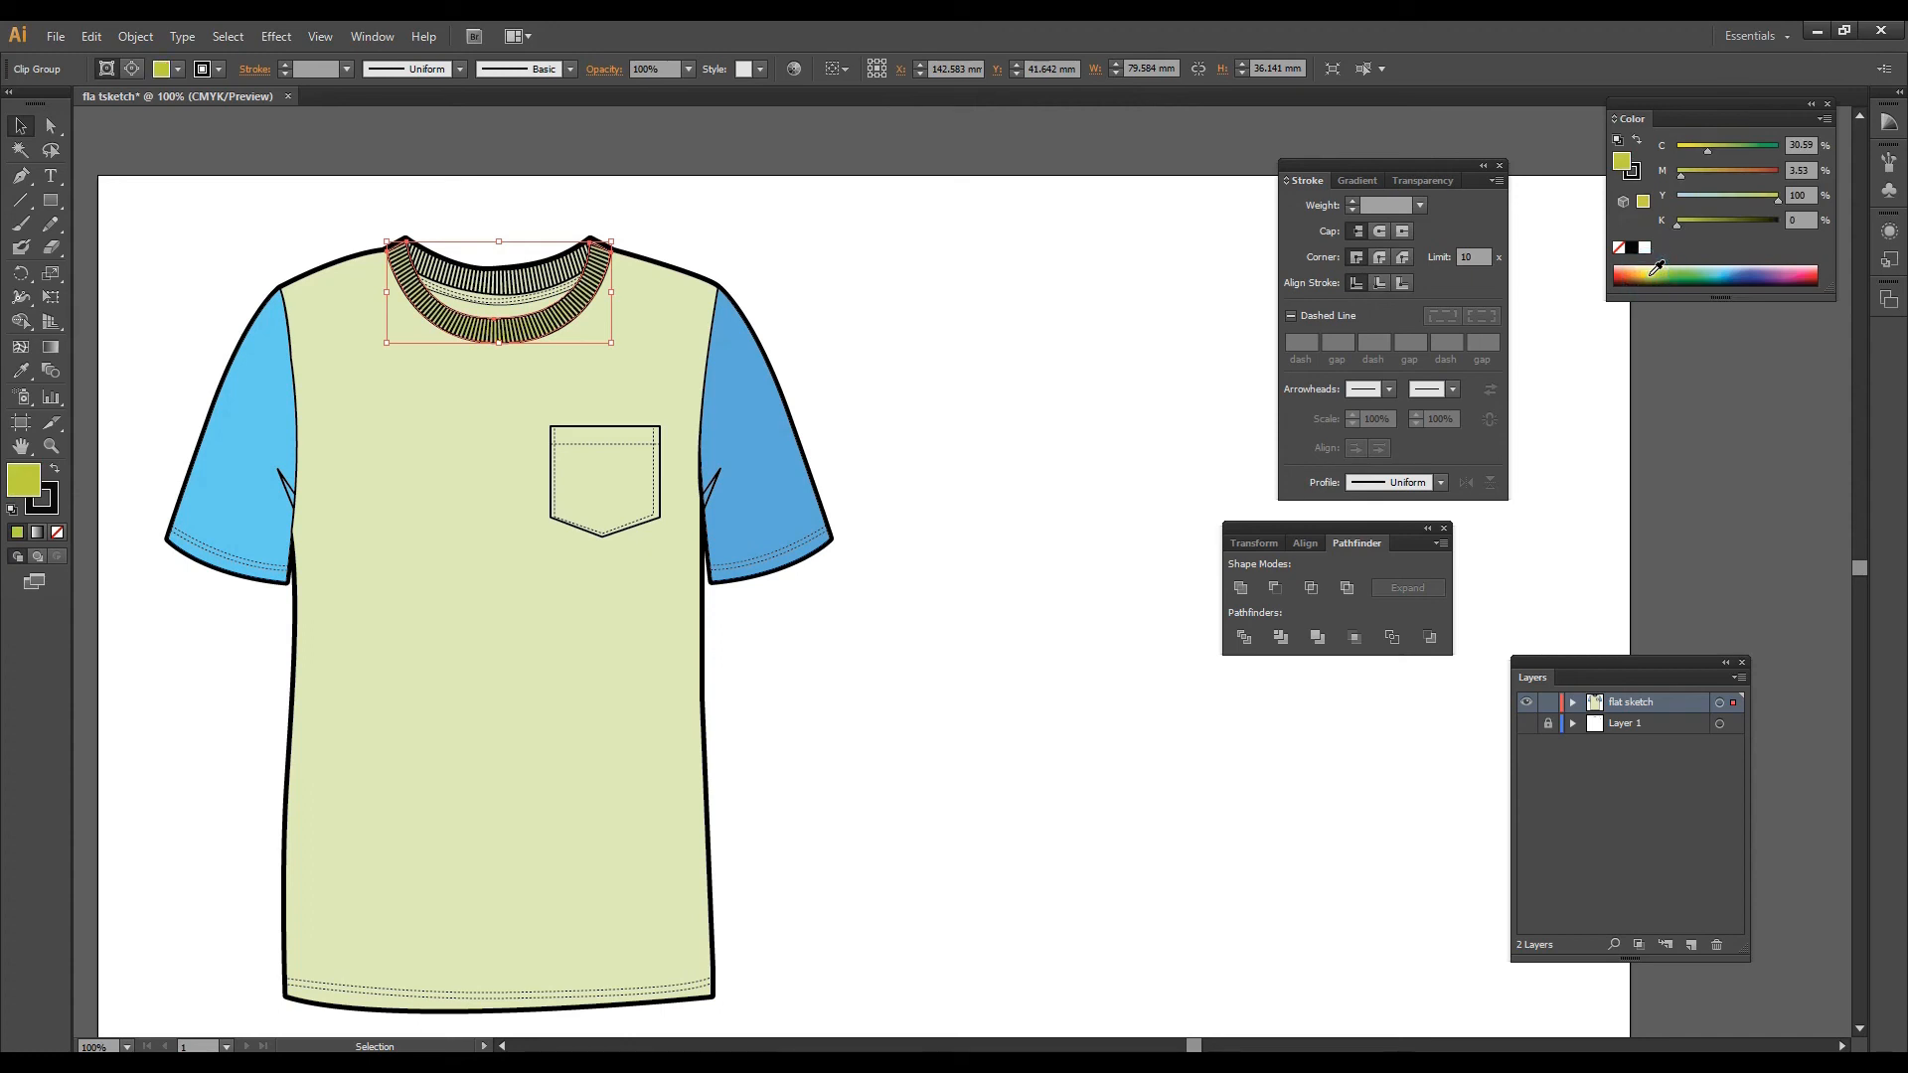
click(933, 315)
click(511, 289)
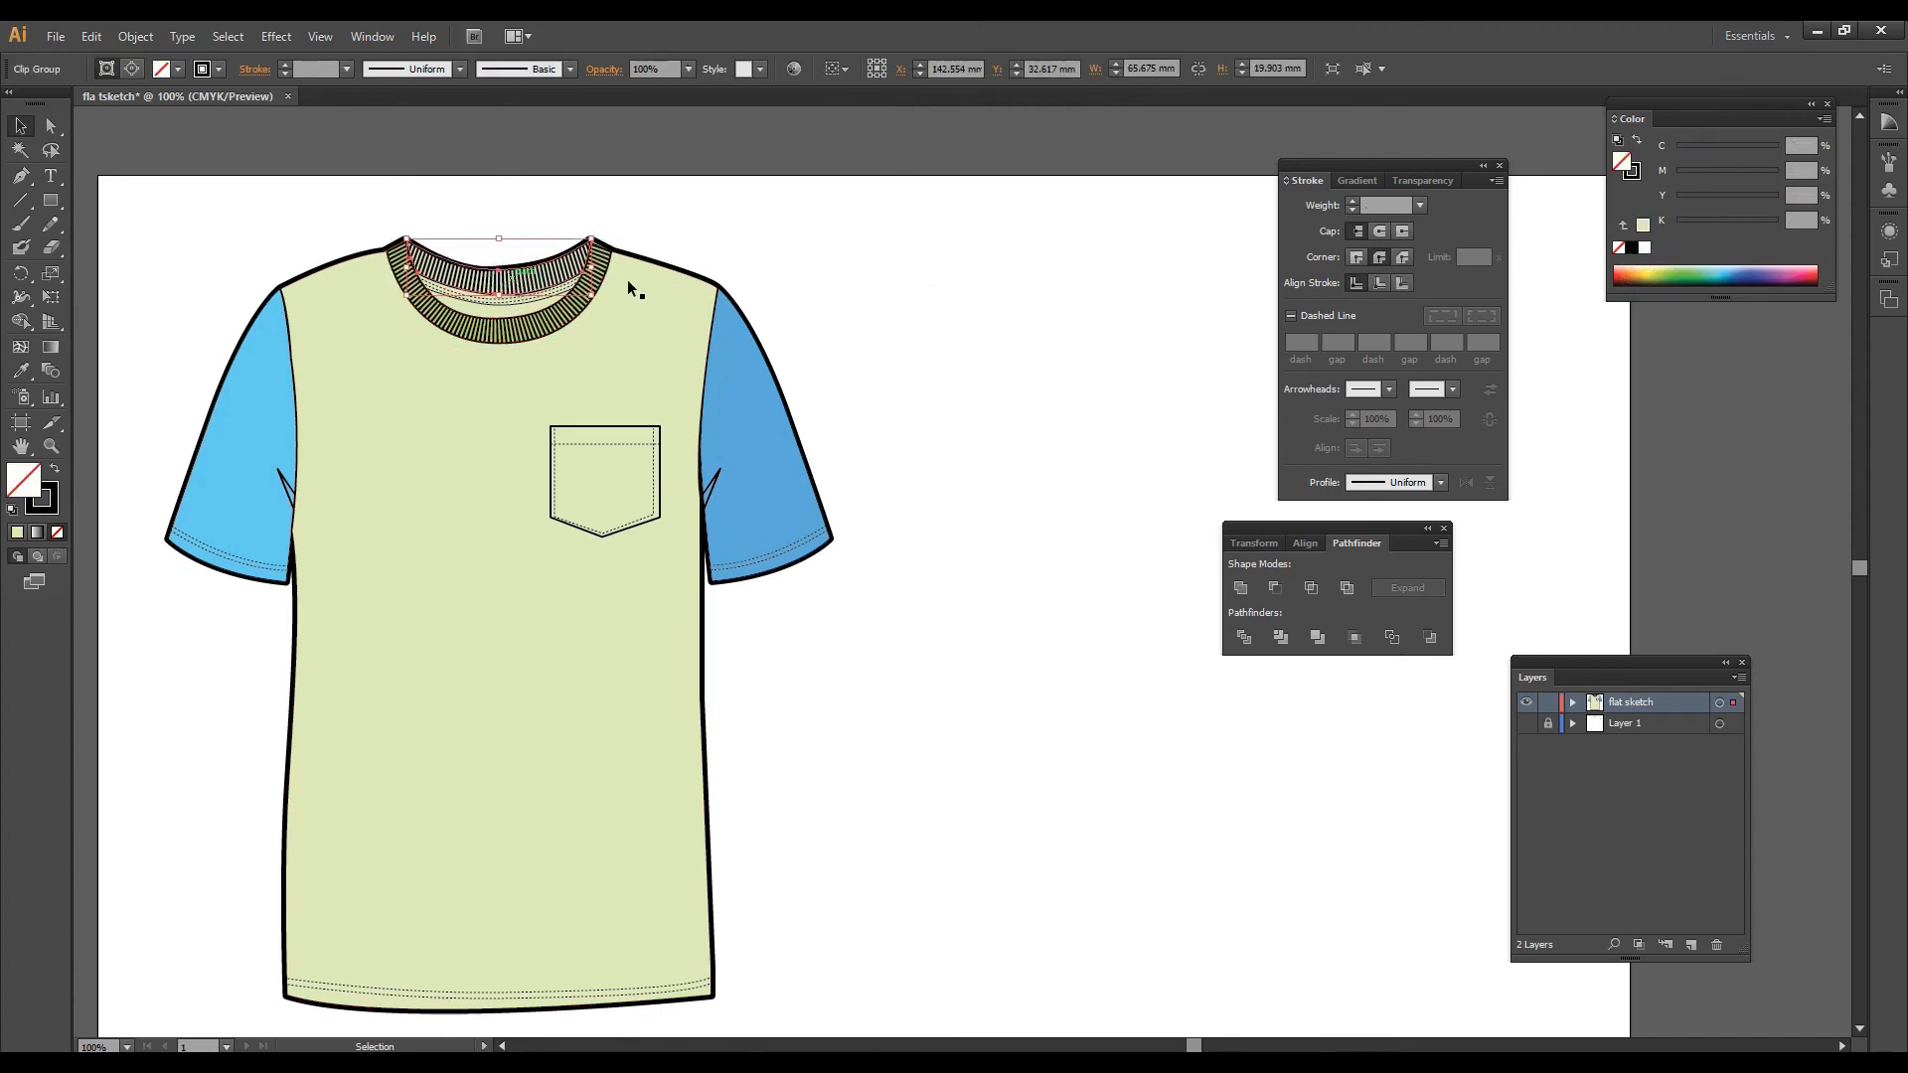
click(1753, 271)
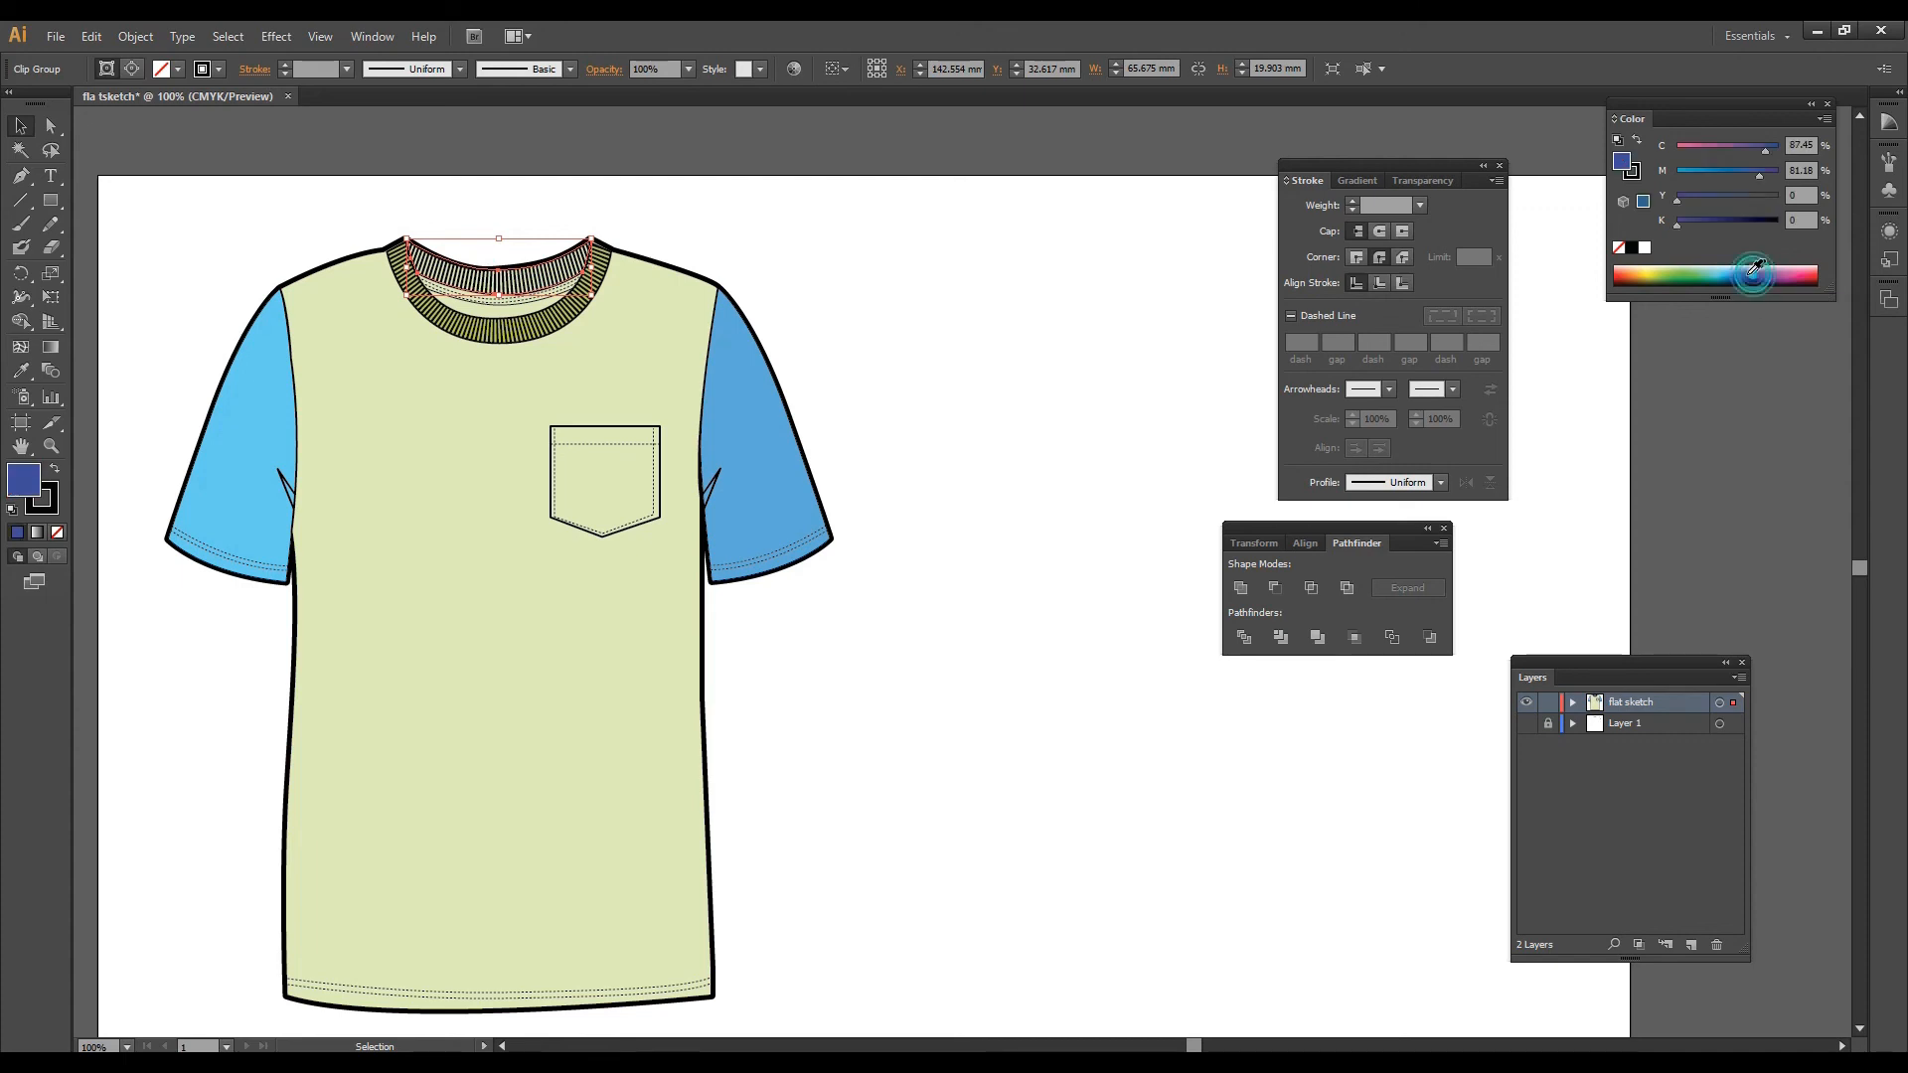
click(1065, 258)
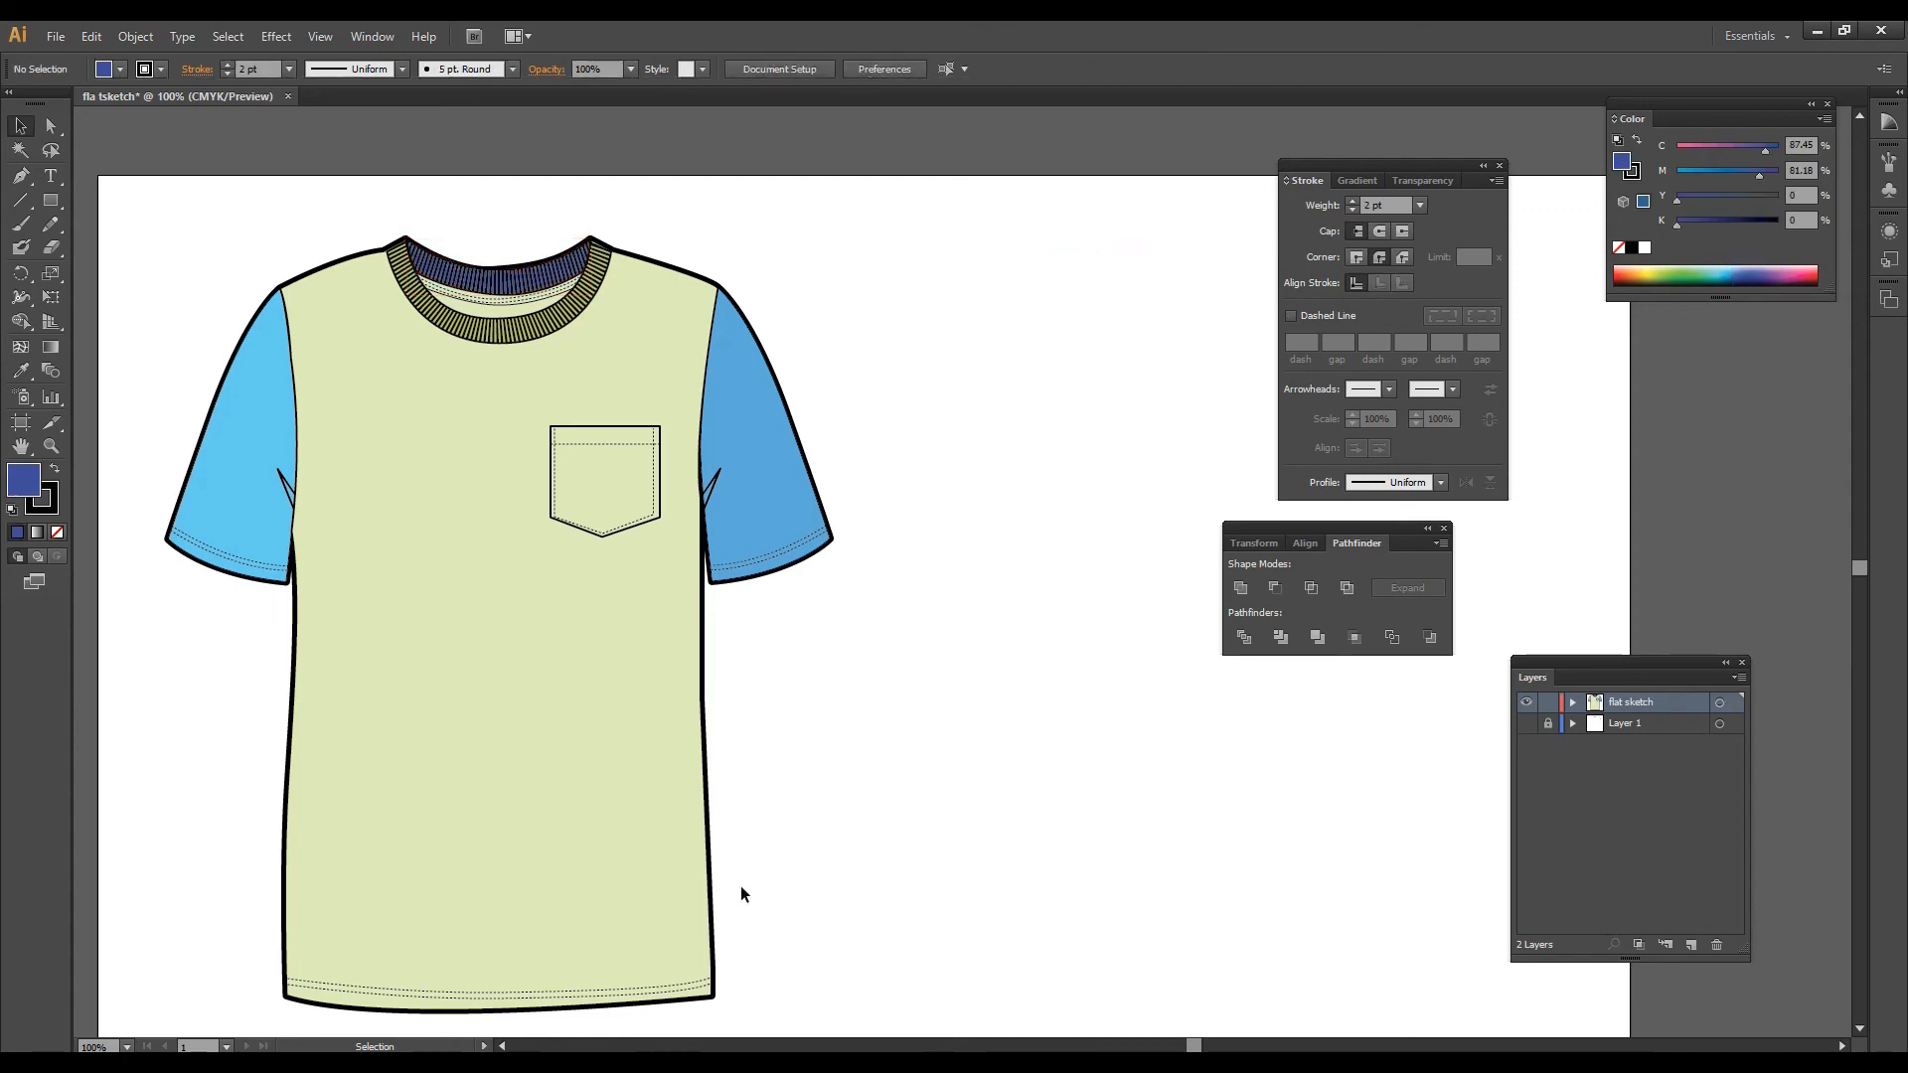
Step: Fill the chest pocket shape with pinkish red, about C 14, M 100, Y 41, K 1
click(597, 429)
key(comma)
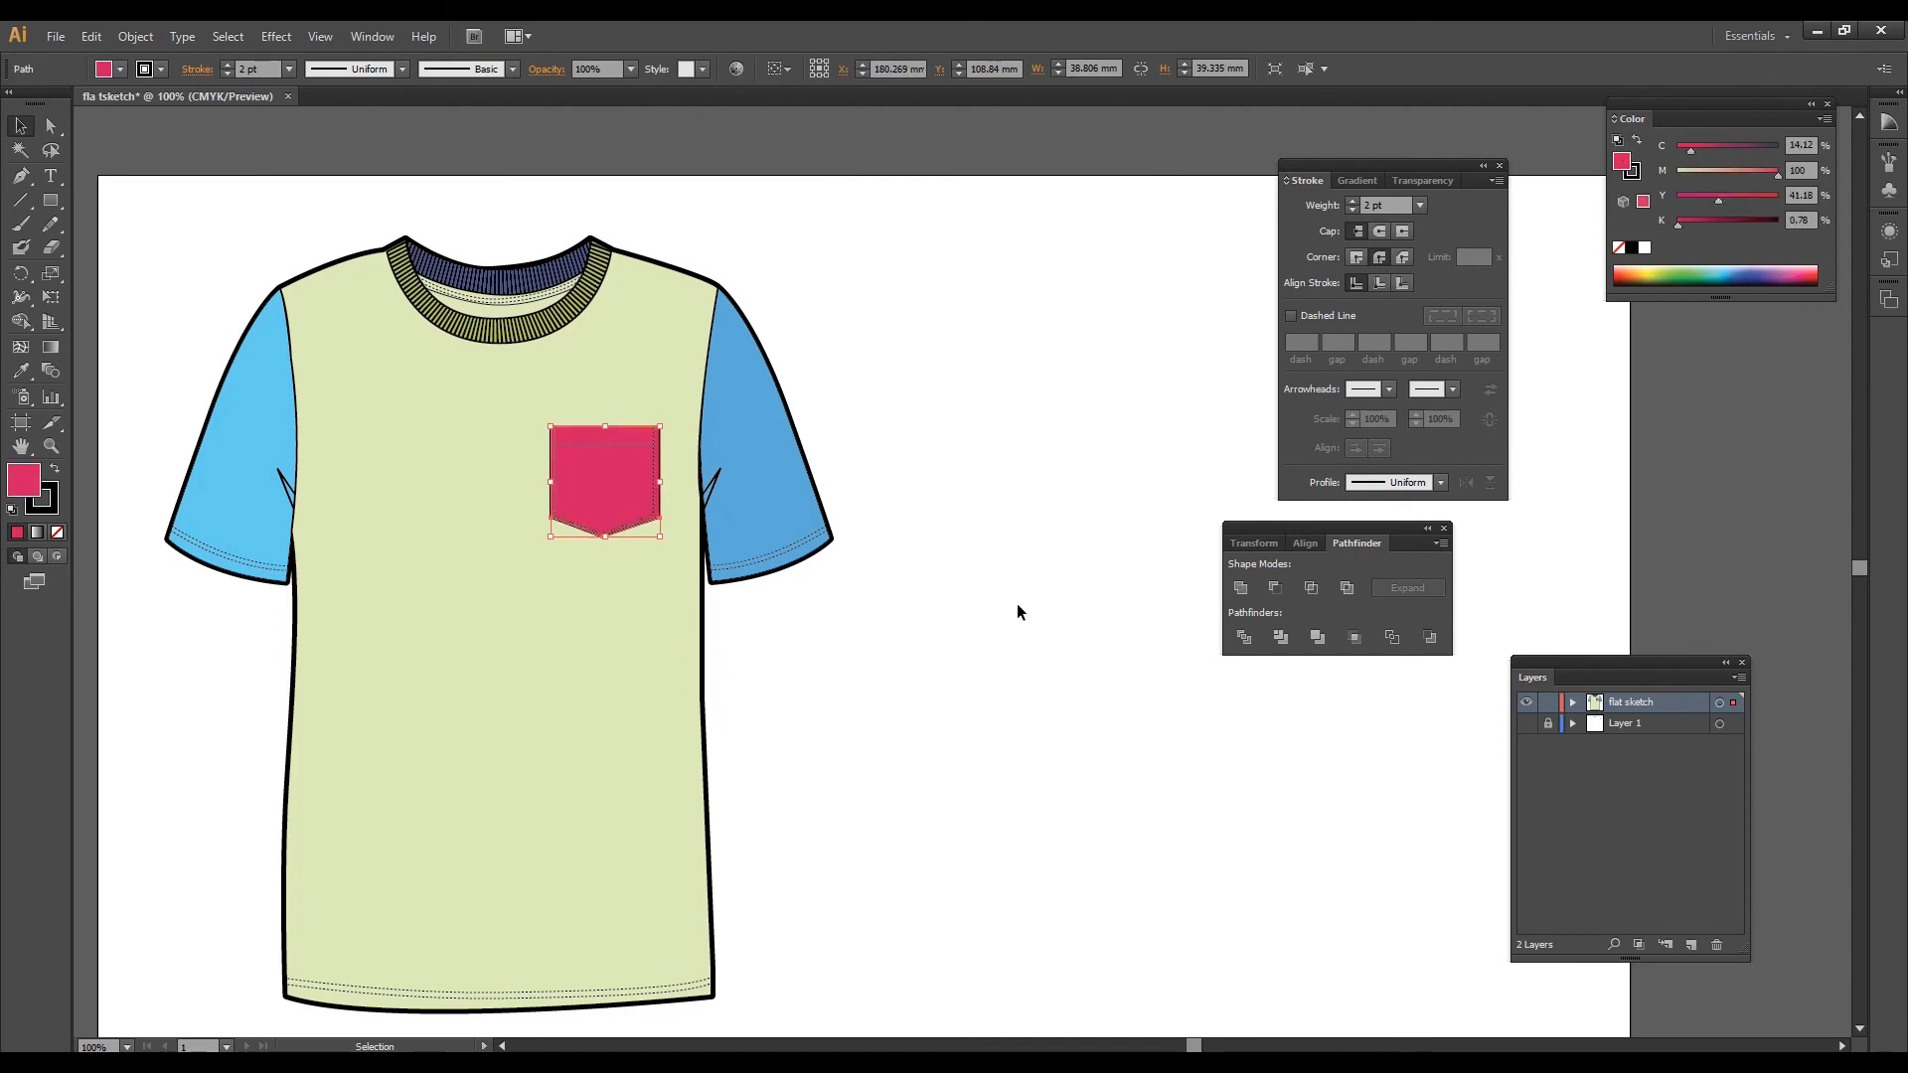
click(1017, 604)
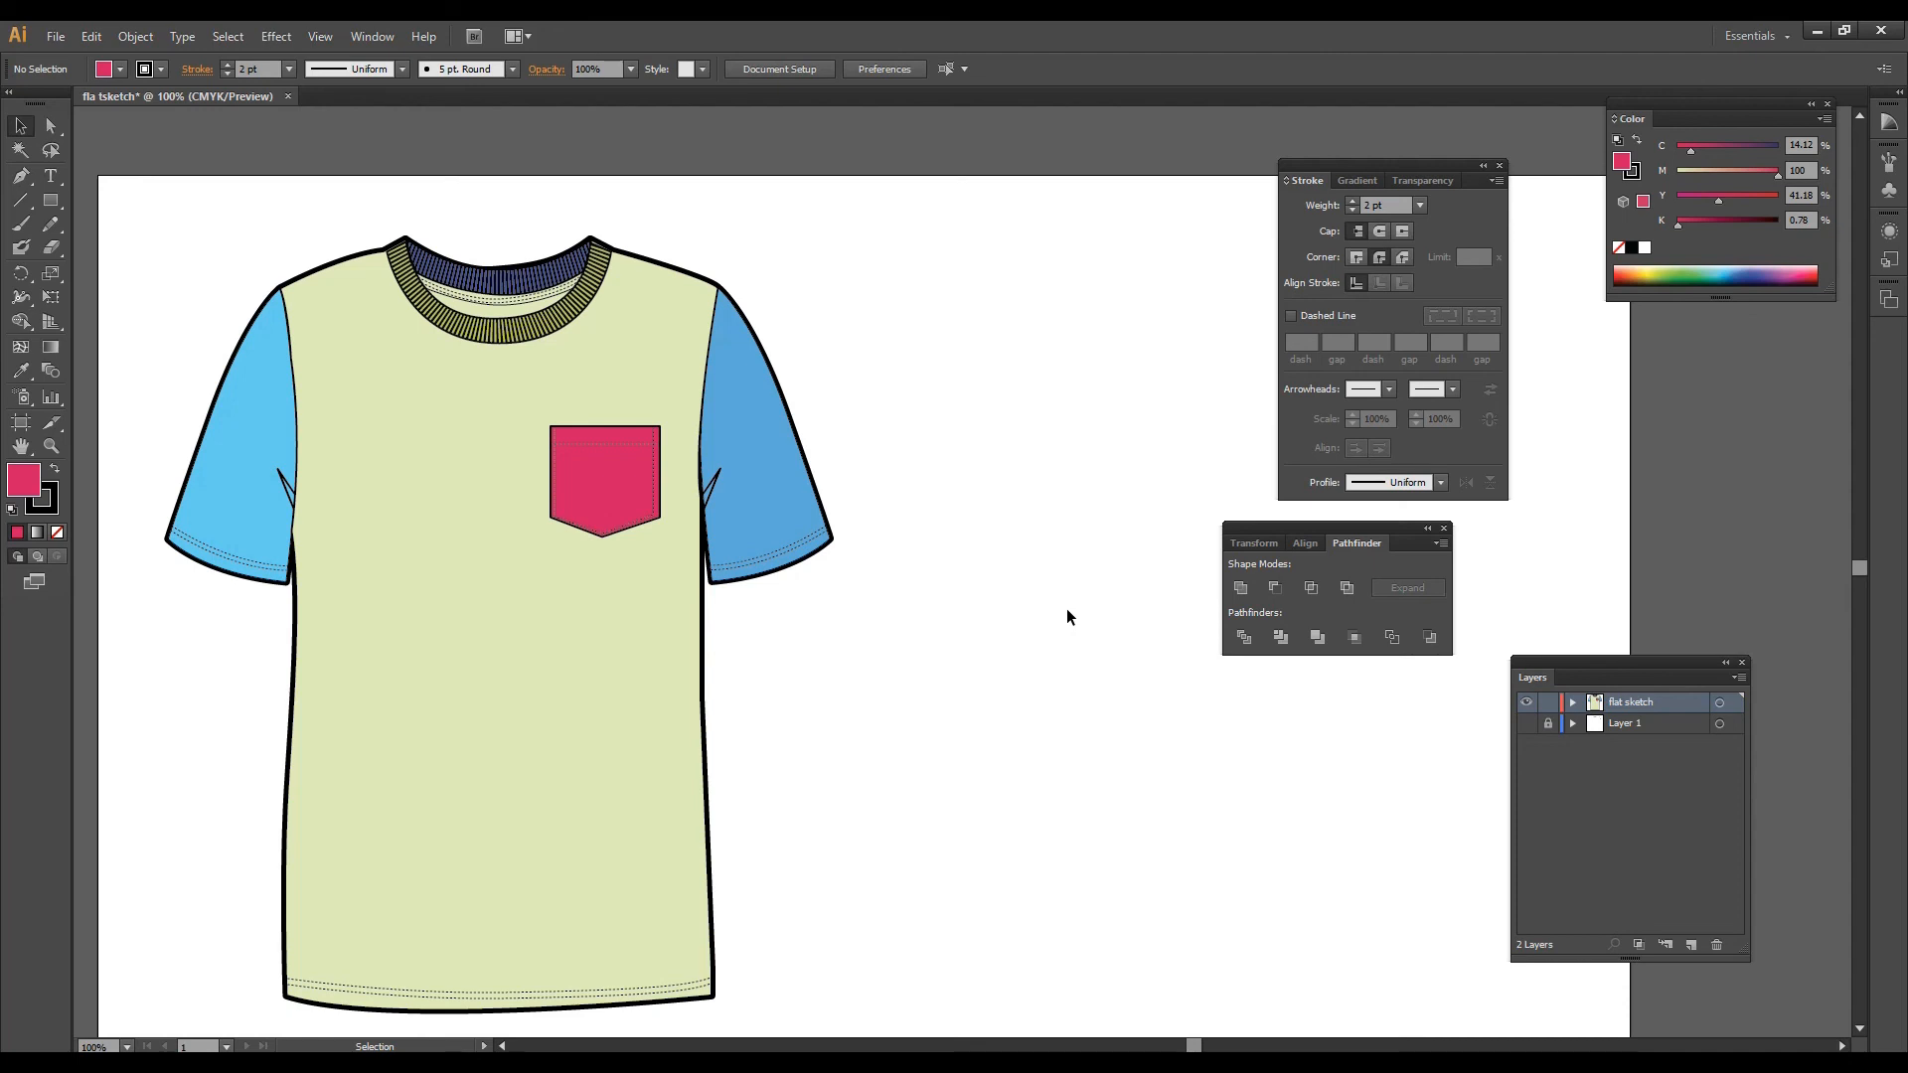
Step: Bring the underarm crease line at the right sleeve to the front of the artwork
key(ctrl+minus)
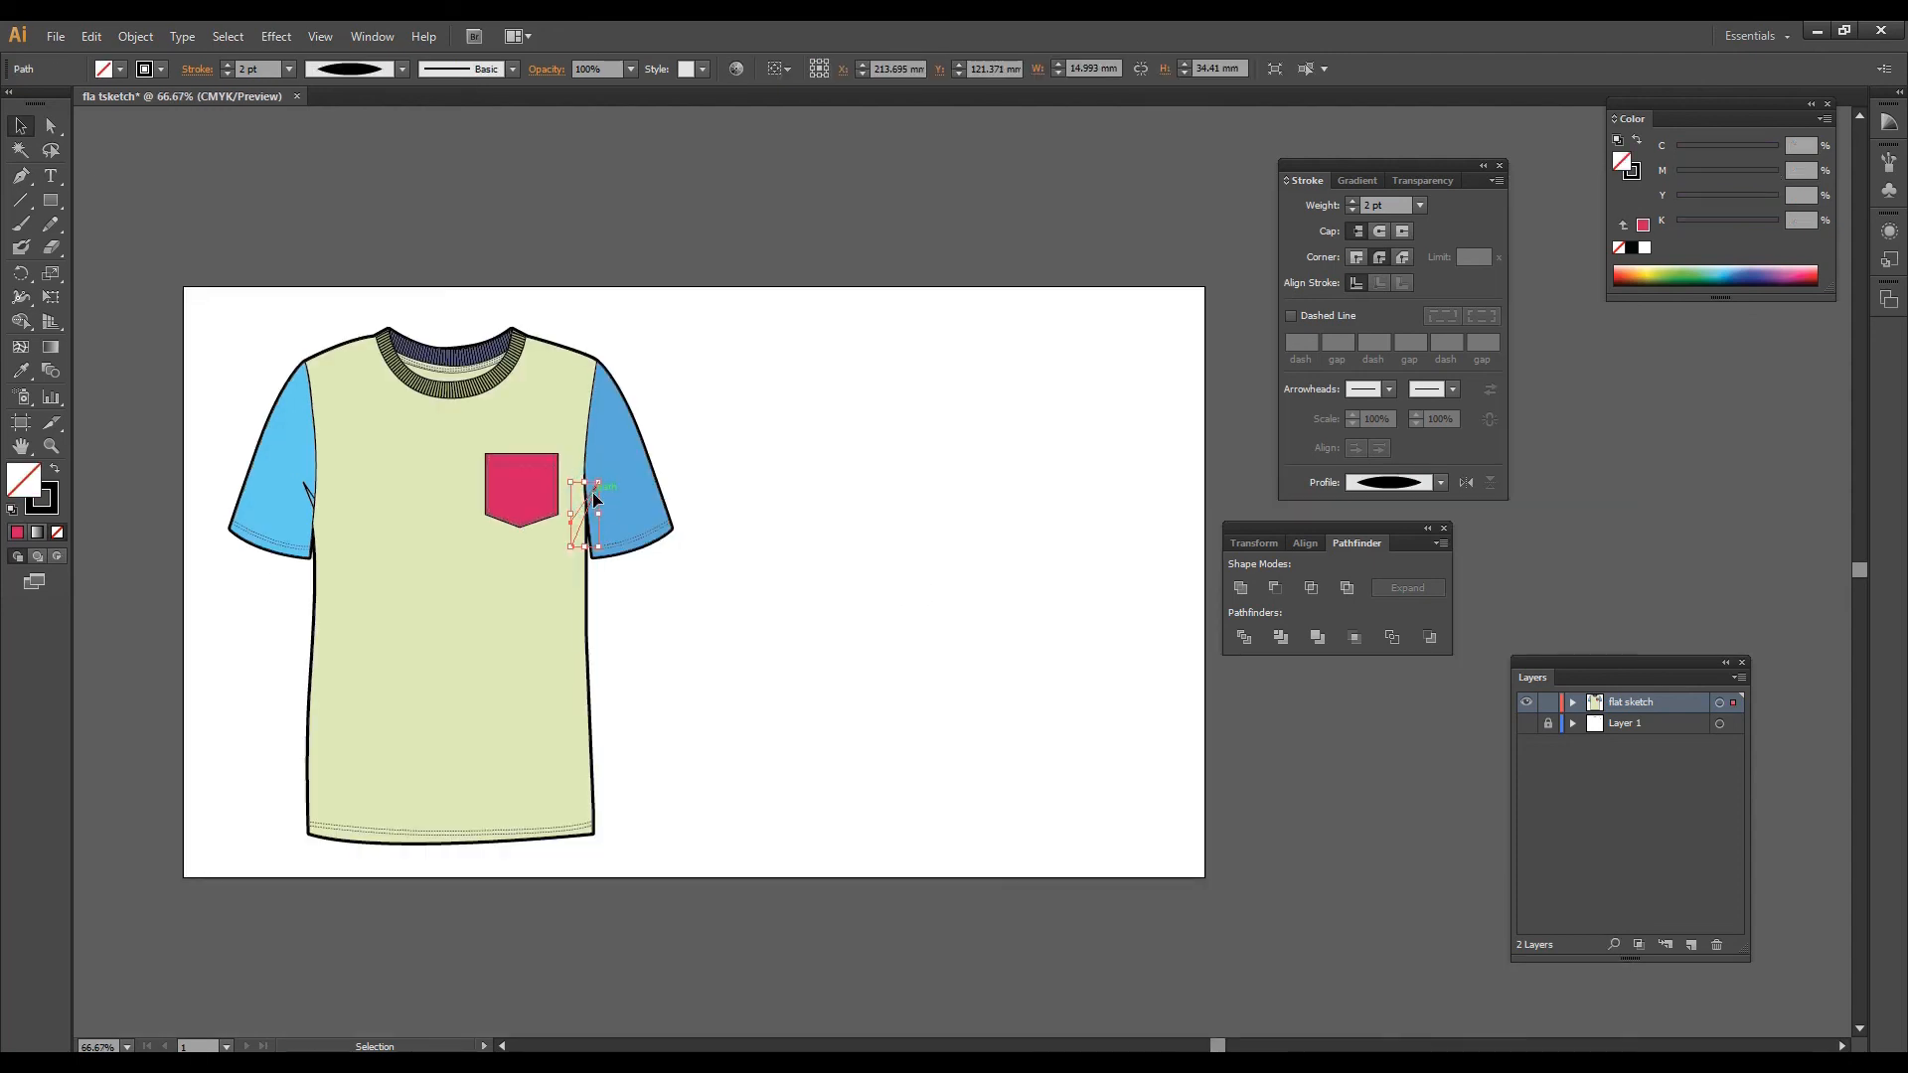
right_click(595, 493)
click(835, 380)
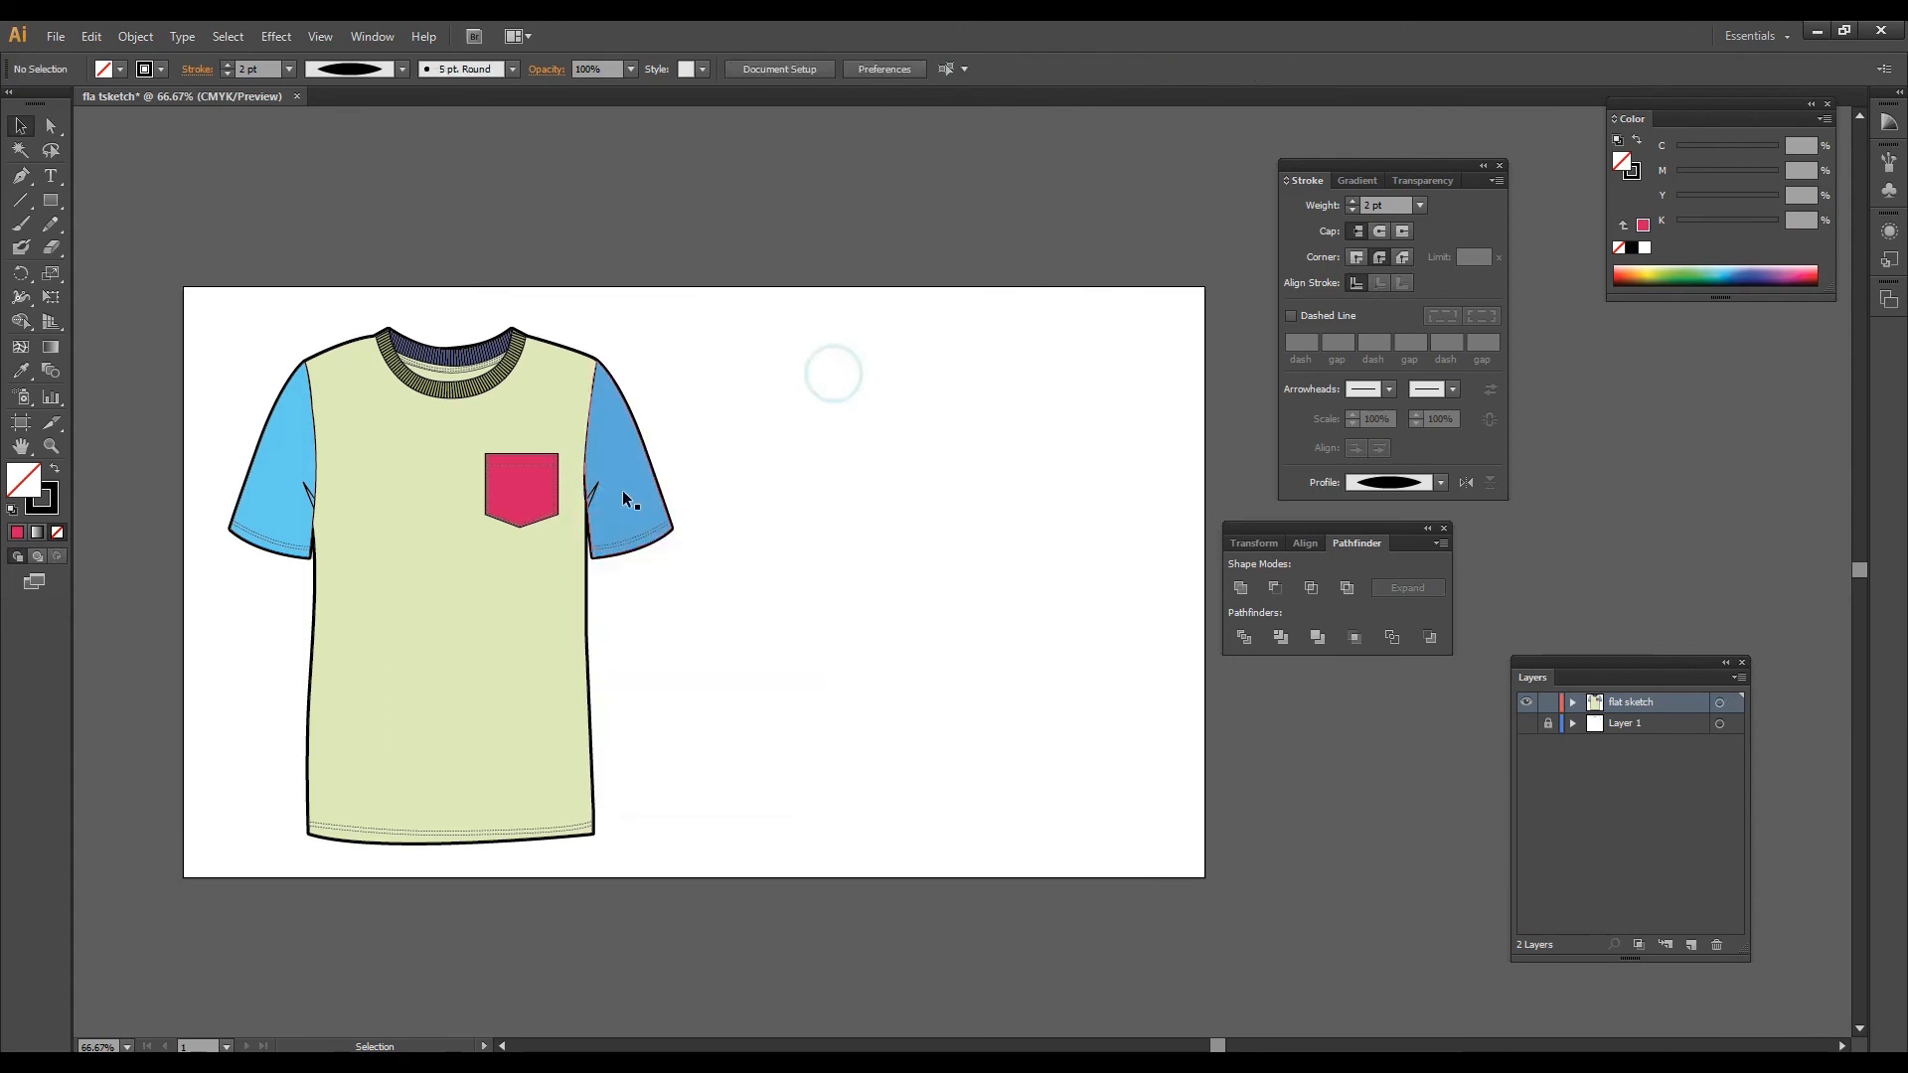
click(589, 497)
click(711, 443)
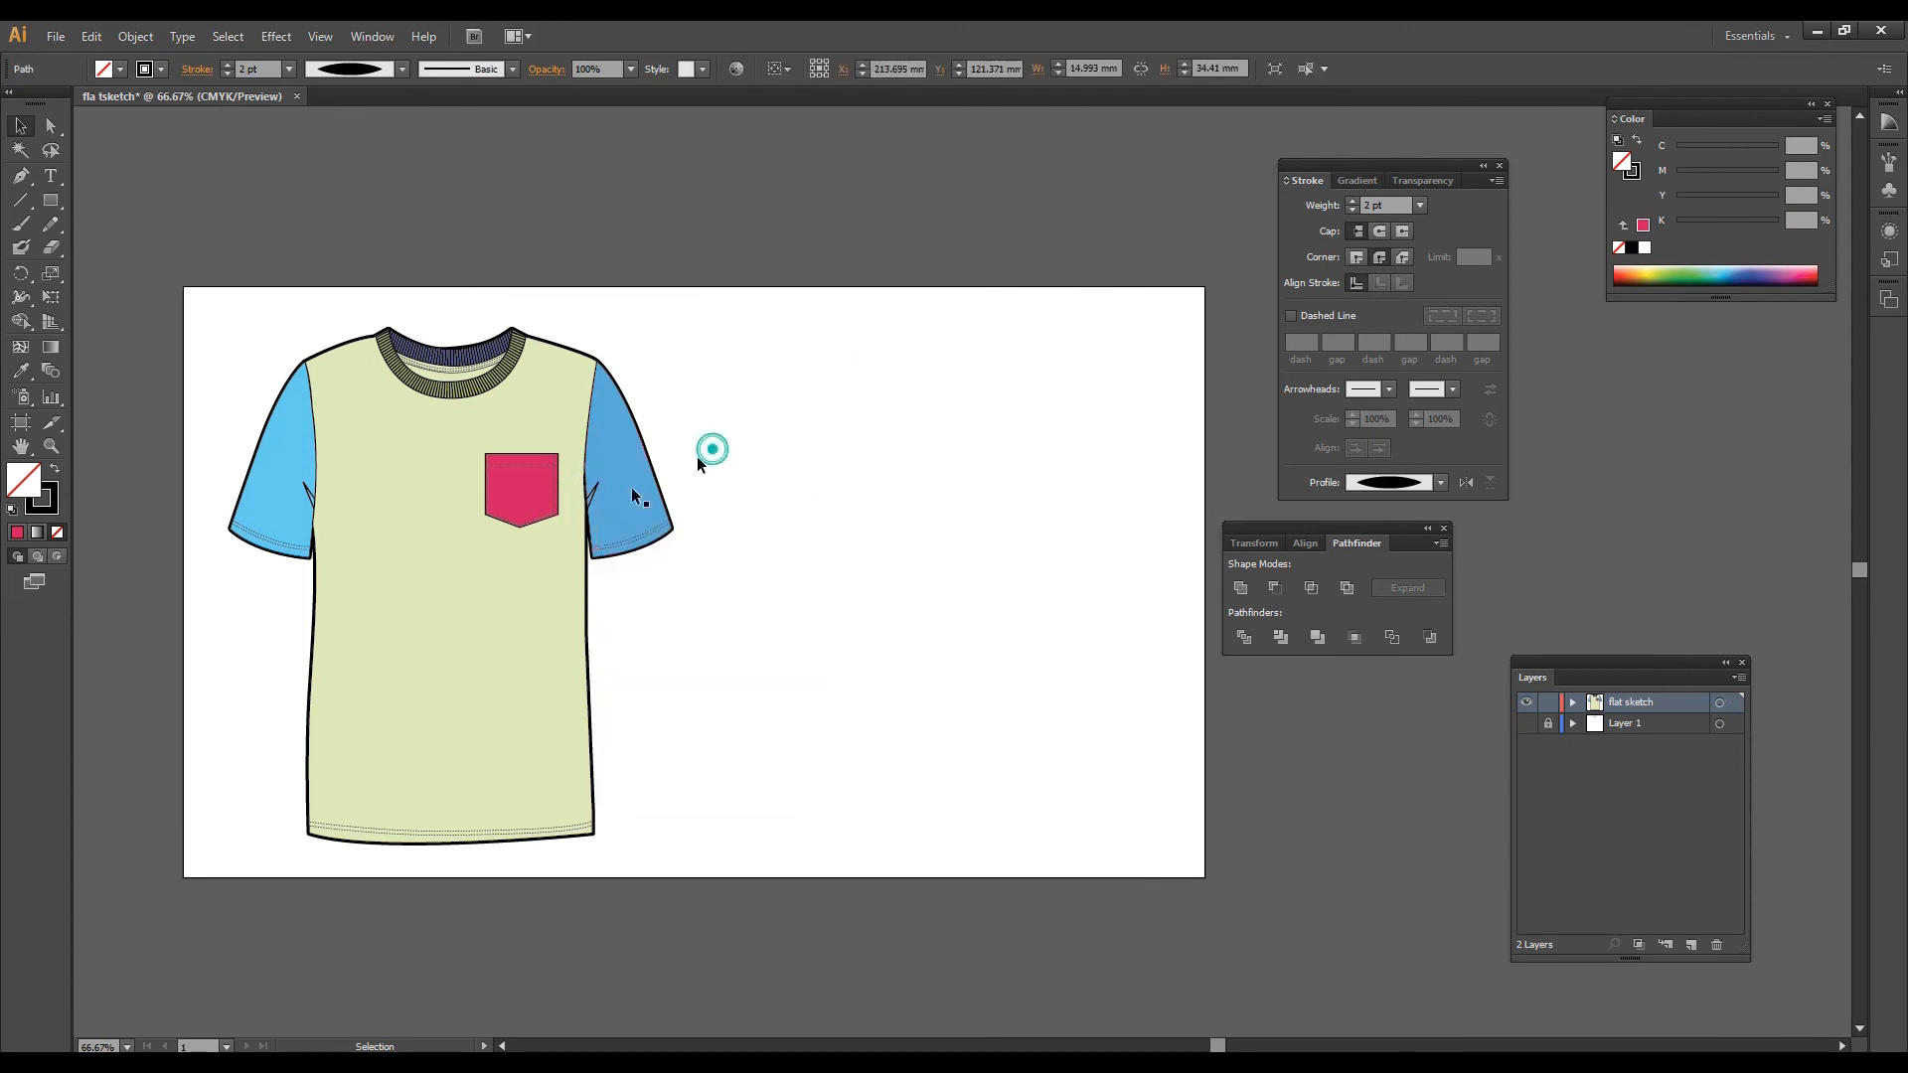
right_click(590, 497)
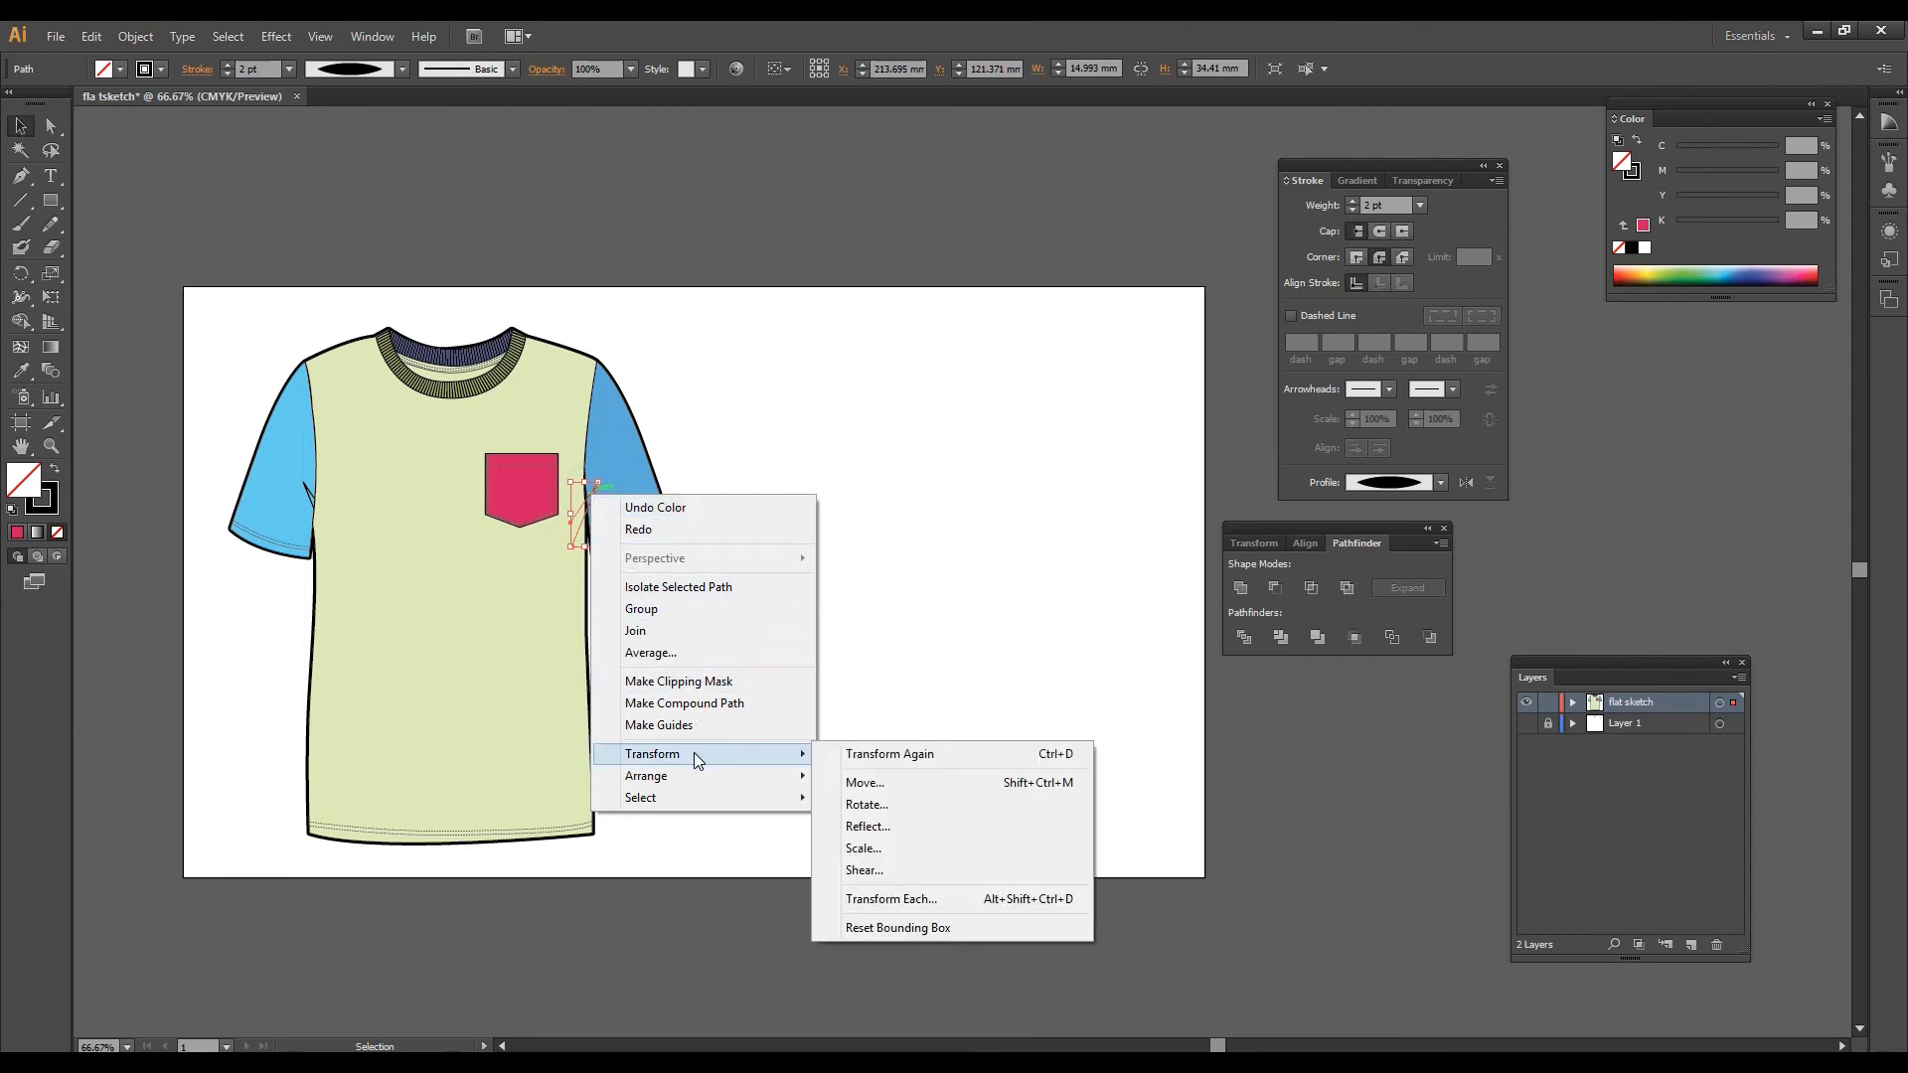
mouse_move(699, 778)
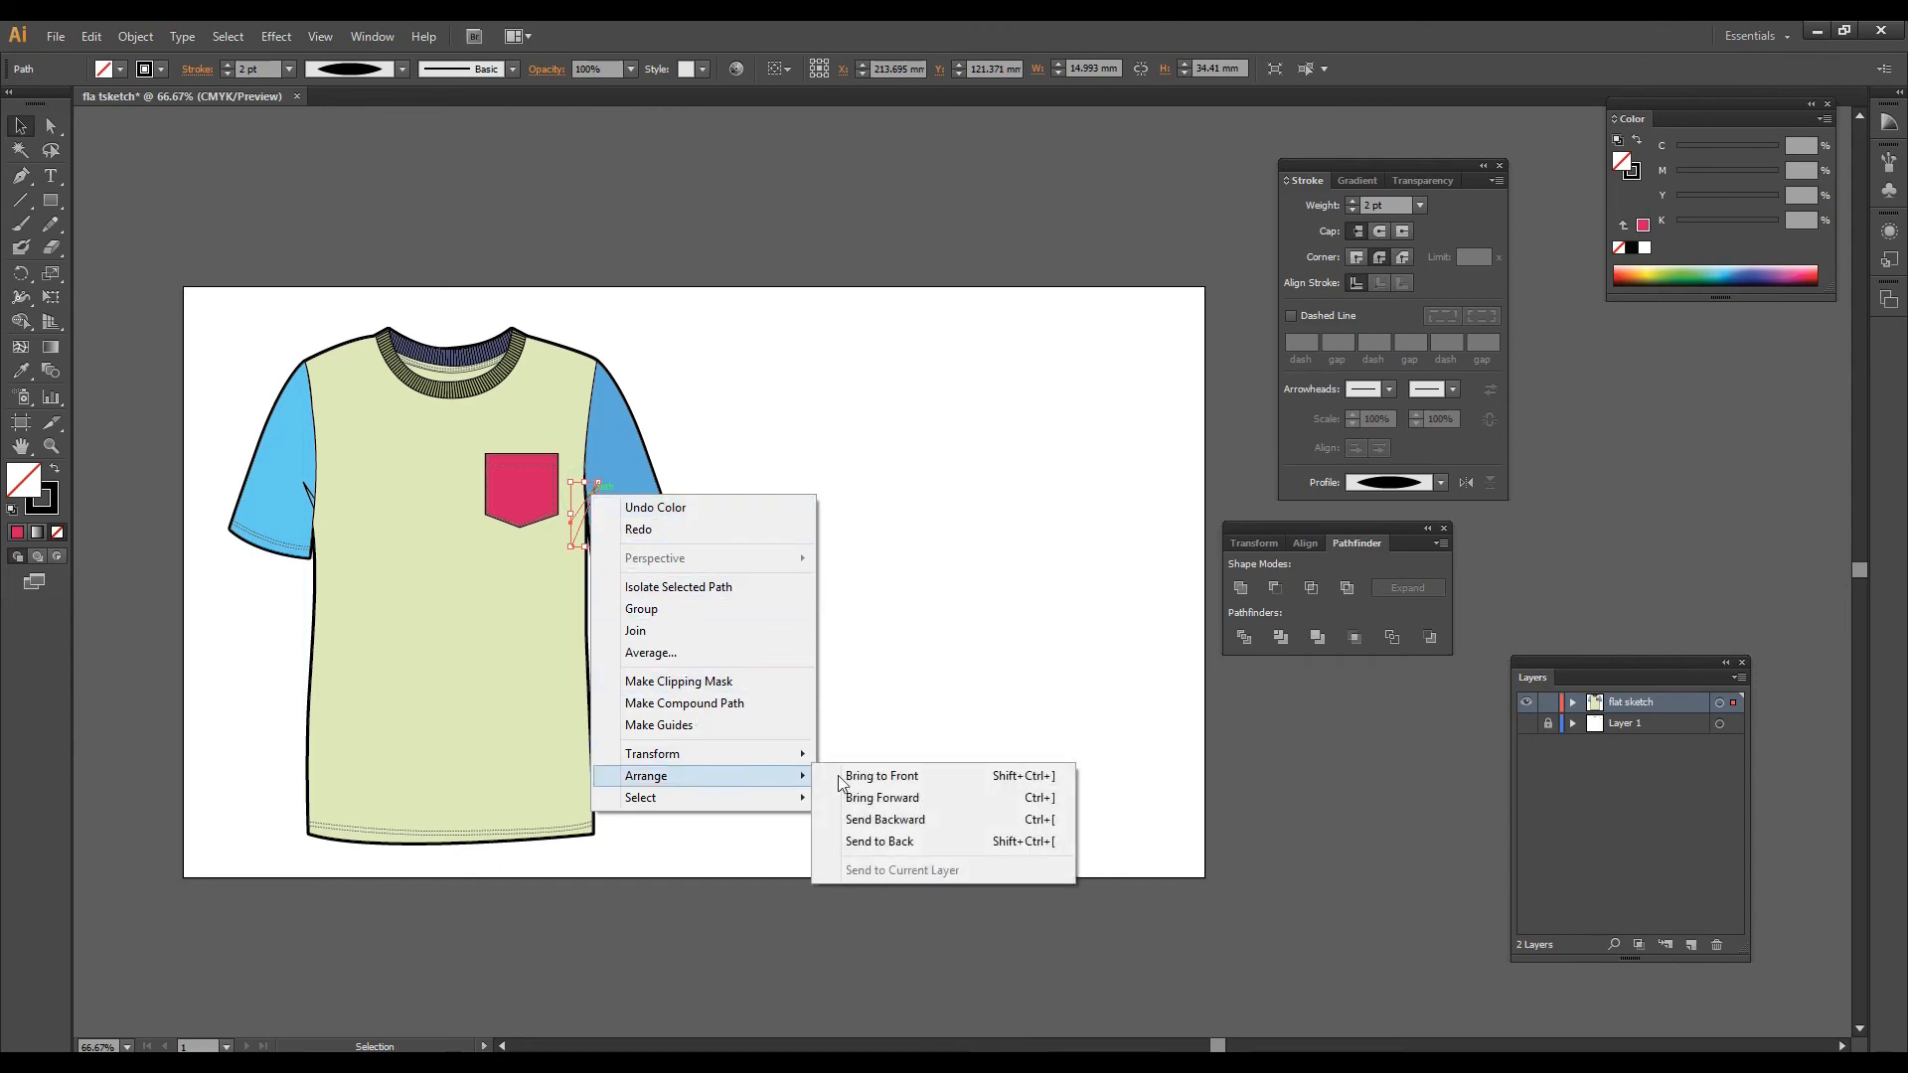
click(894, 780)
Step: Bring the underarm crease line at the left sleeve to the front of the artwork
click(298, 505)
right_click(305, 487)
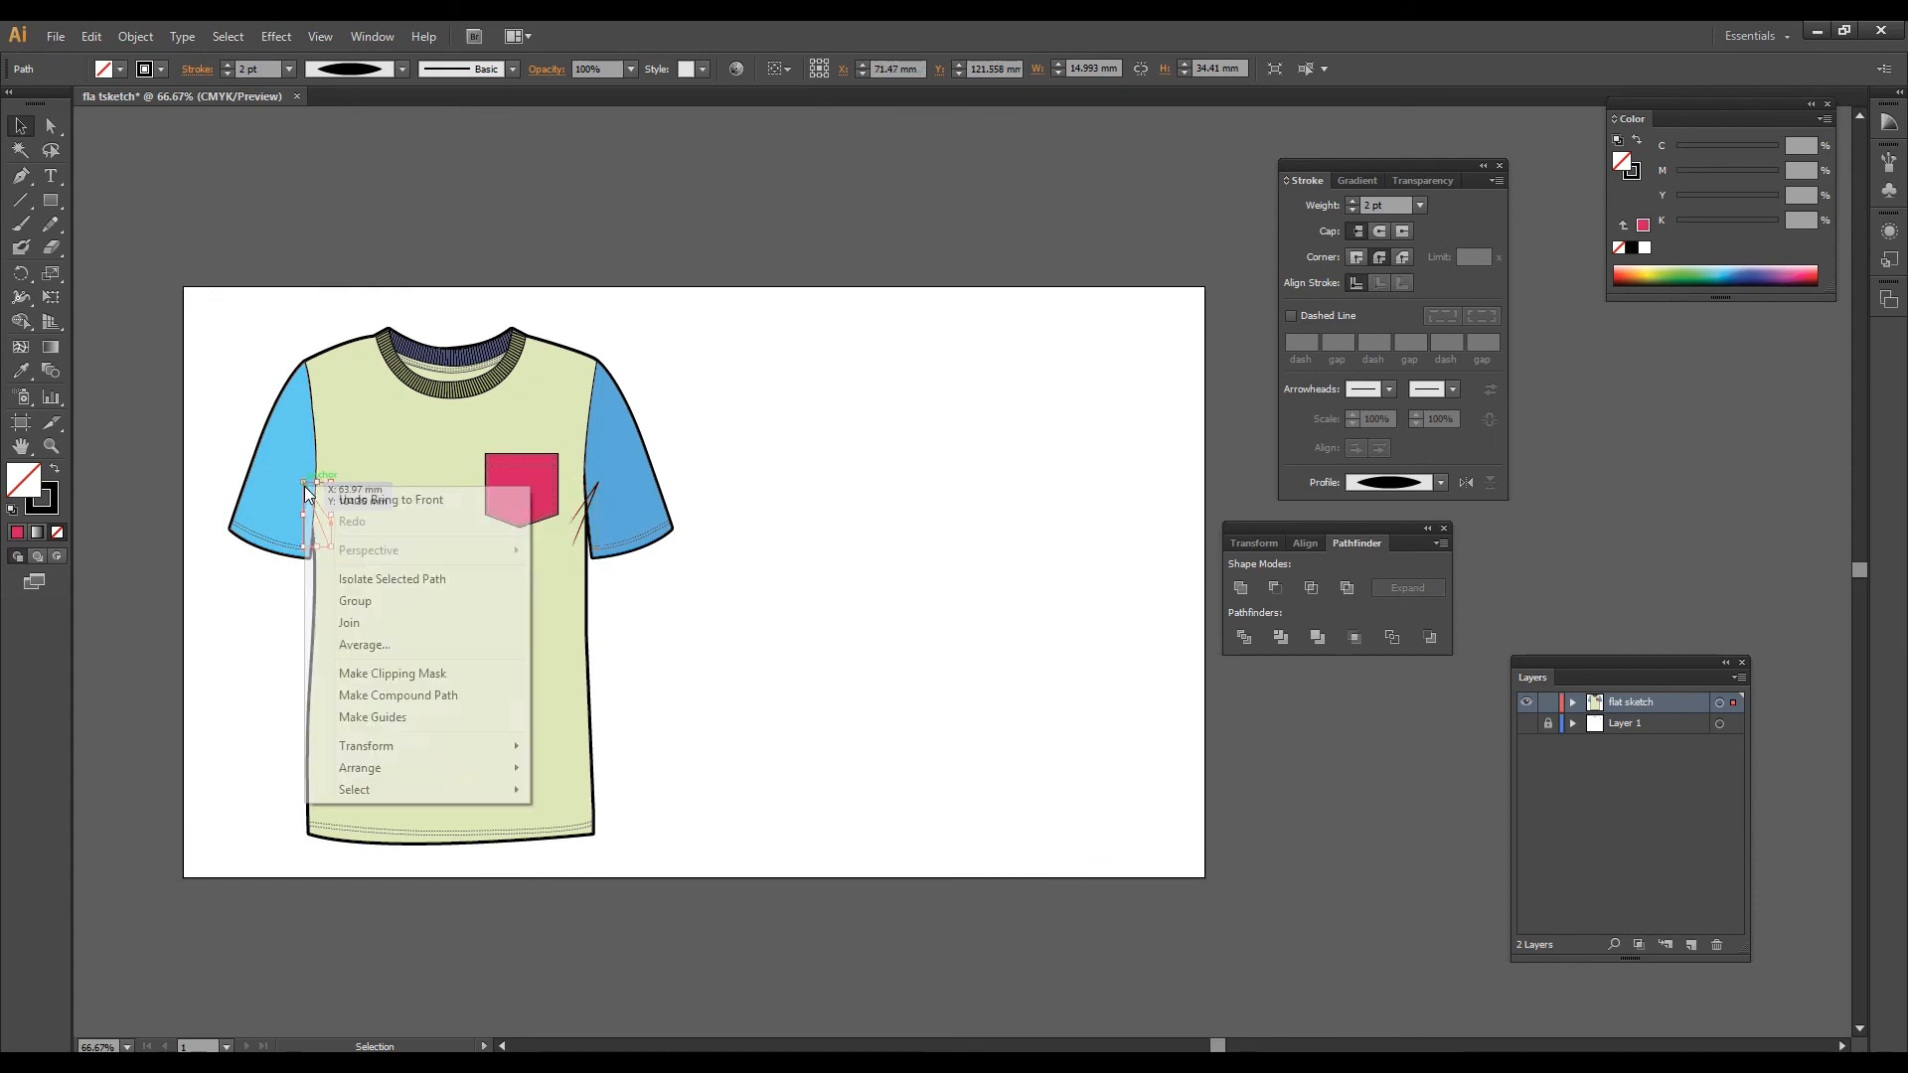
mouse_move(421, 768)
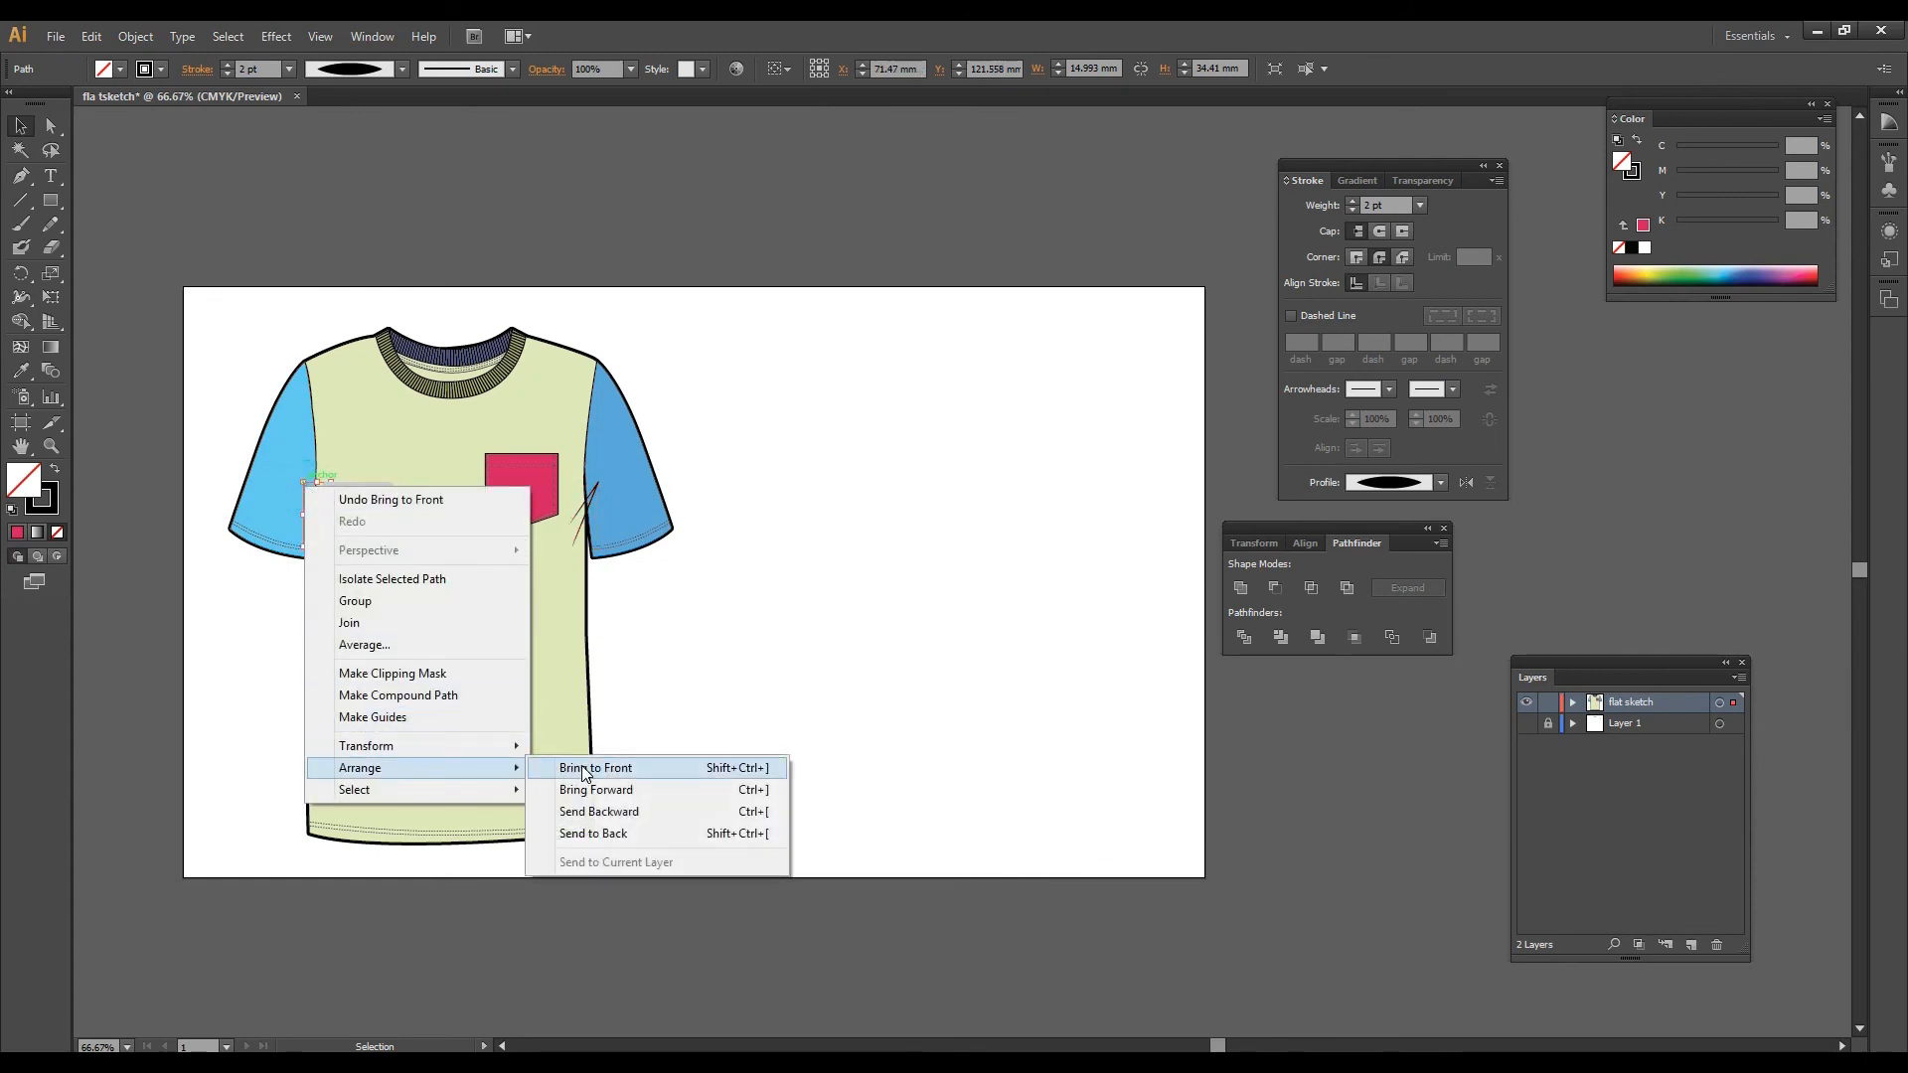
click(581, 772)
click(797, 540)
Step: Select the whole coloured T-shirt and place a duplicate of it beside the original on the artboard
drag(776, 779, 220, 295)
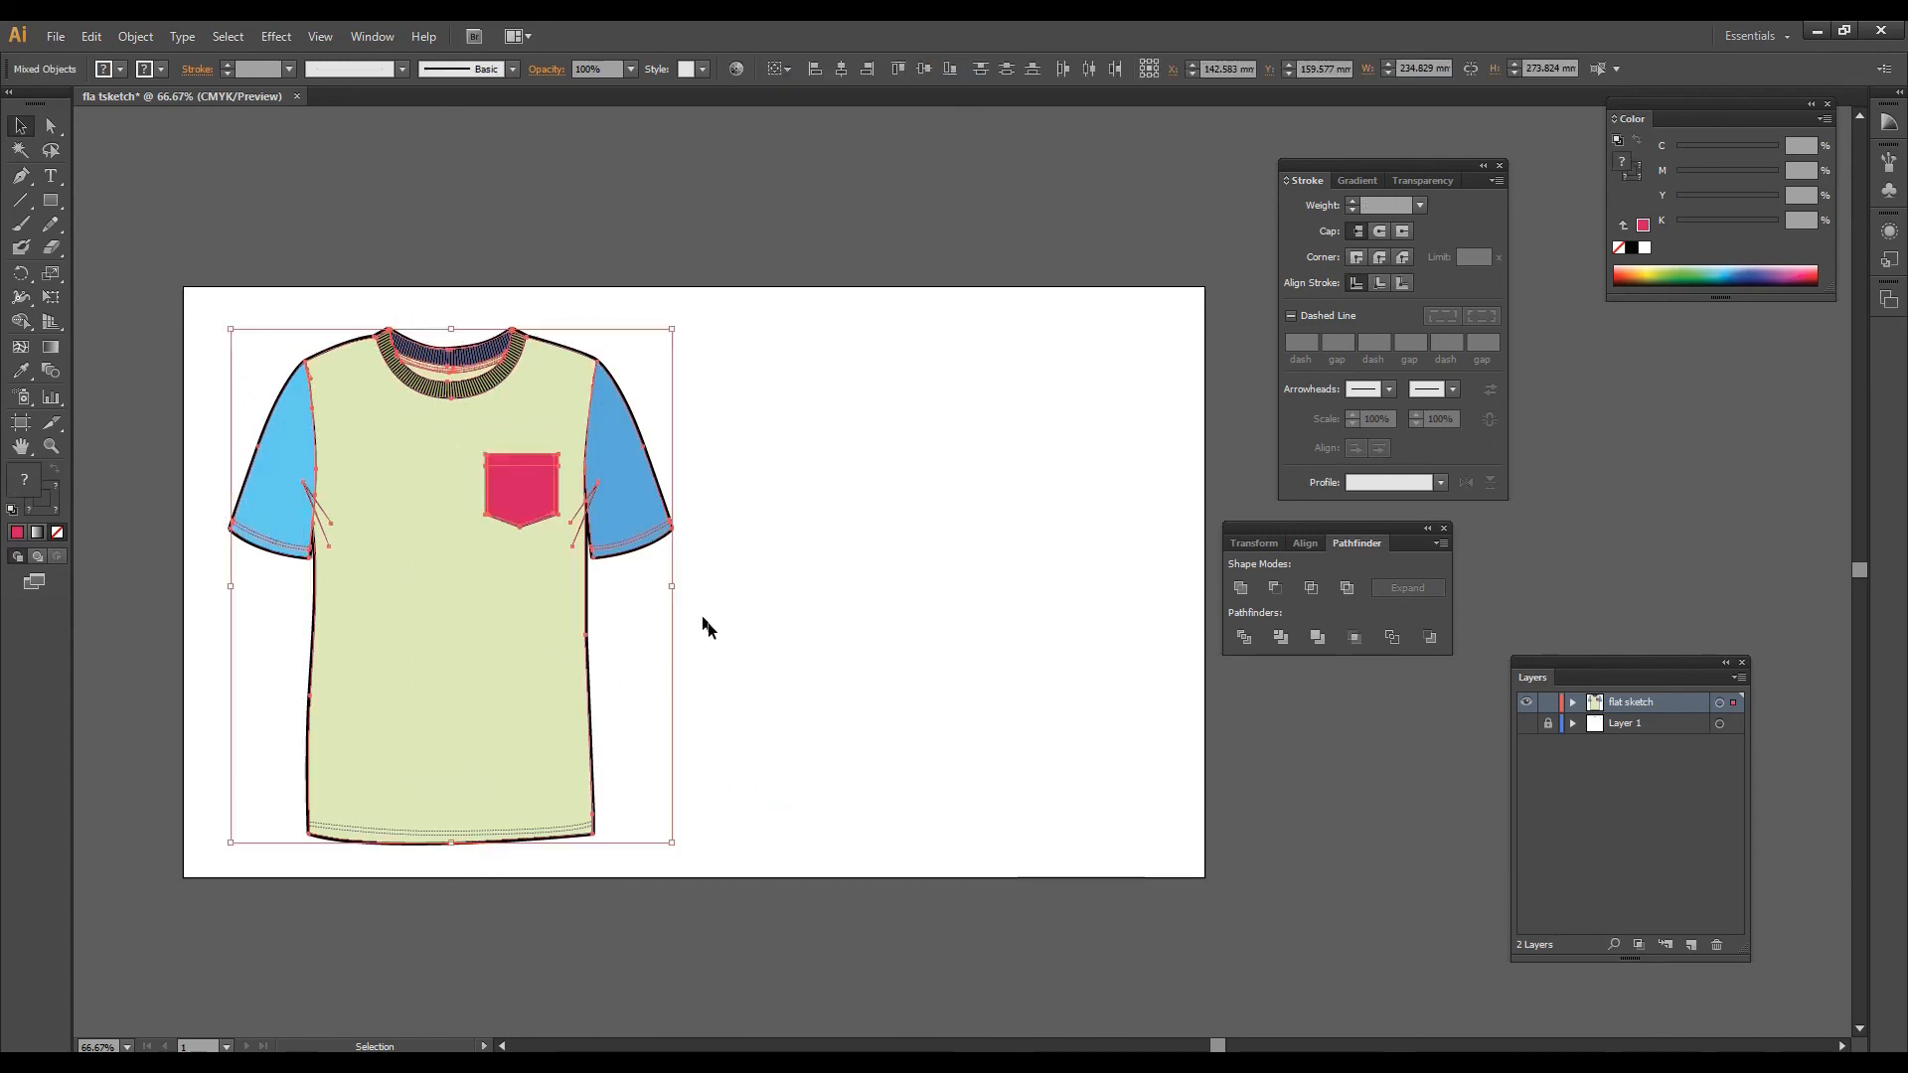
click(861, 800)
drag(693, 857, 211, 290)
drag(445, 394, 940, 390)
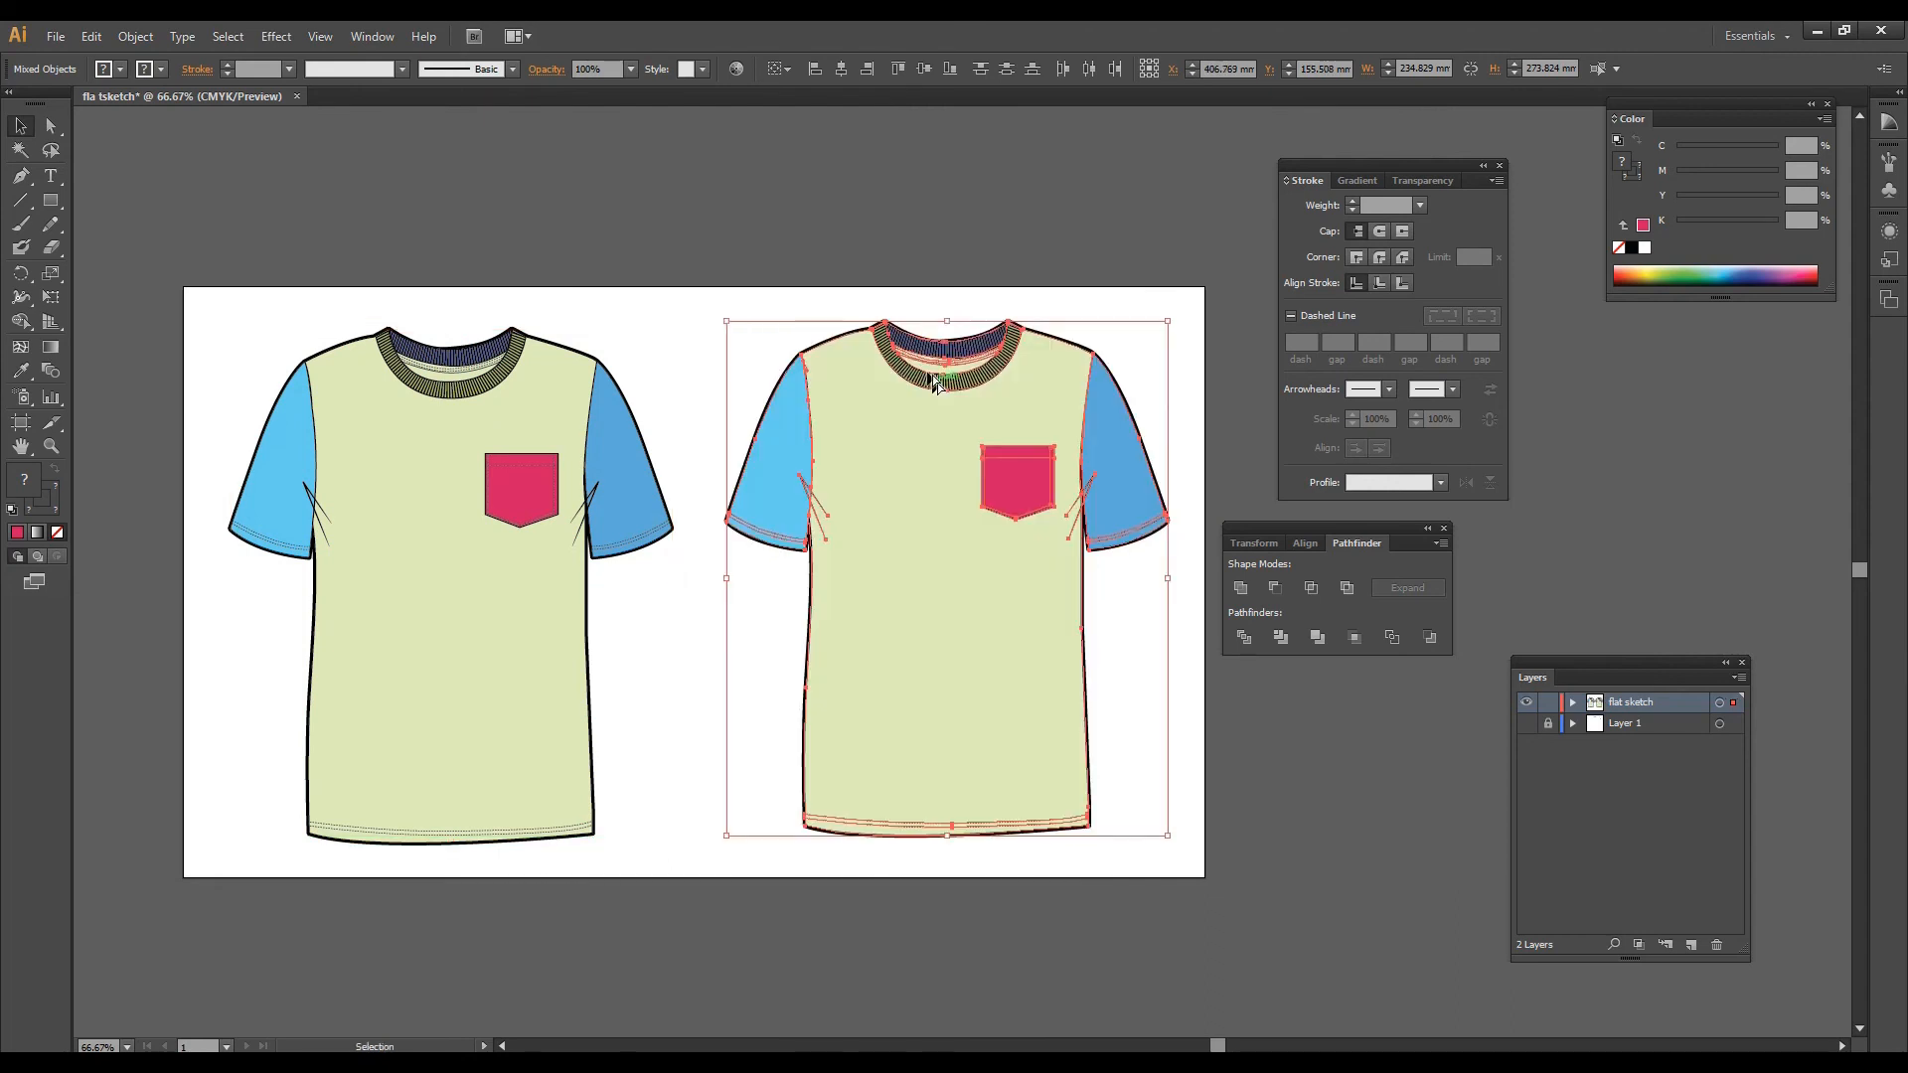
click(749, 298)
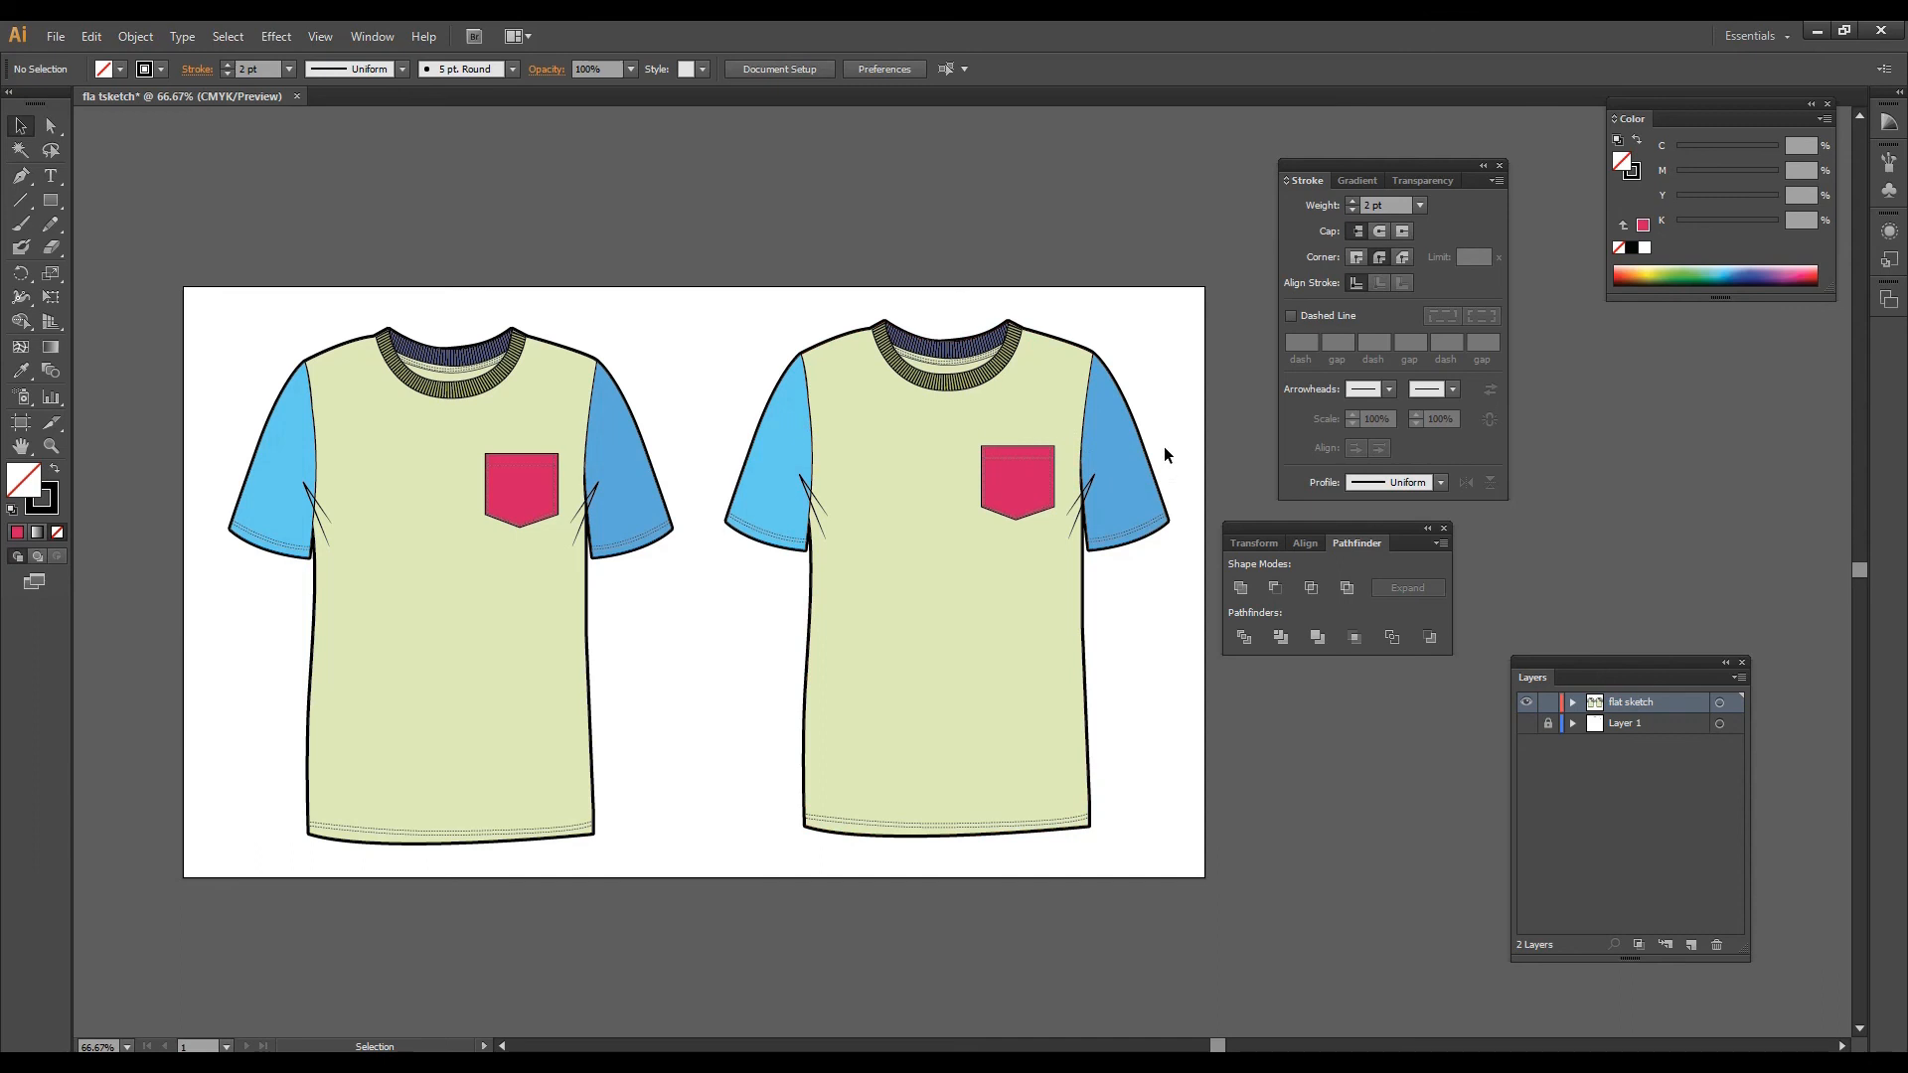
Step: Delete the chest pocket and its dashed stitching from the duplicated T-shirt
scroll(1177, 395, up, 3)
scroll(907, 383, down, 3)
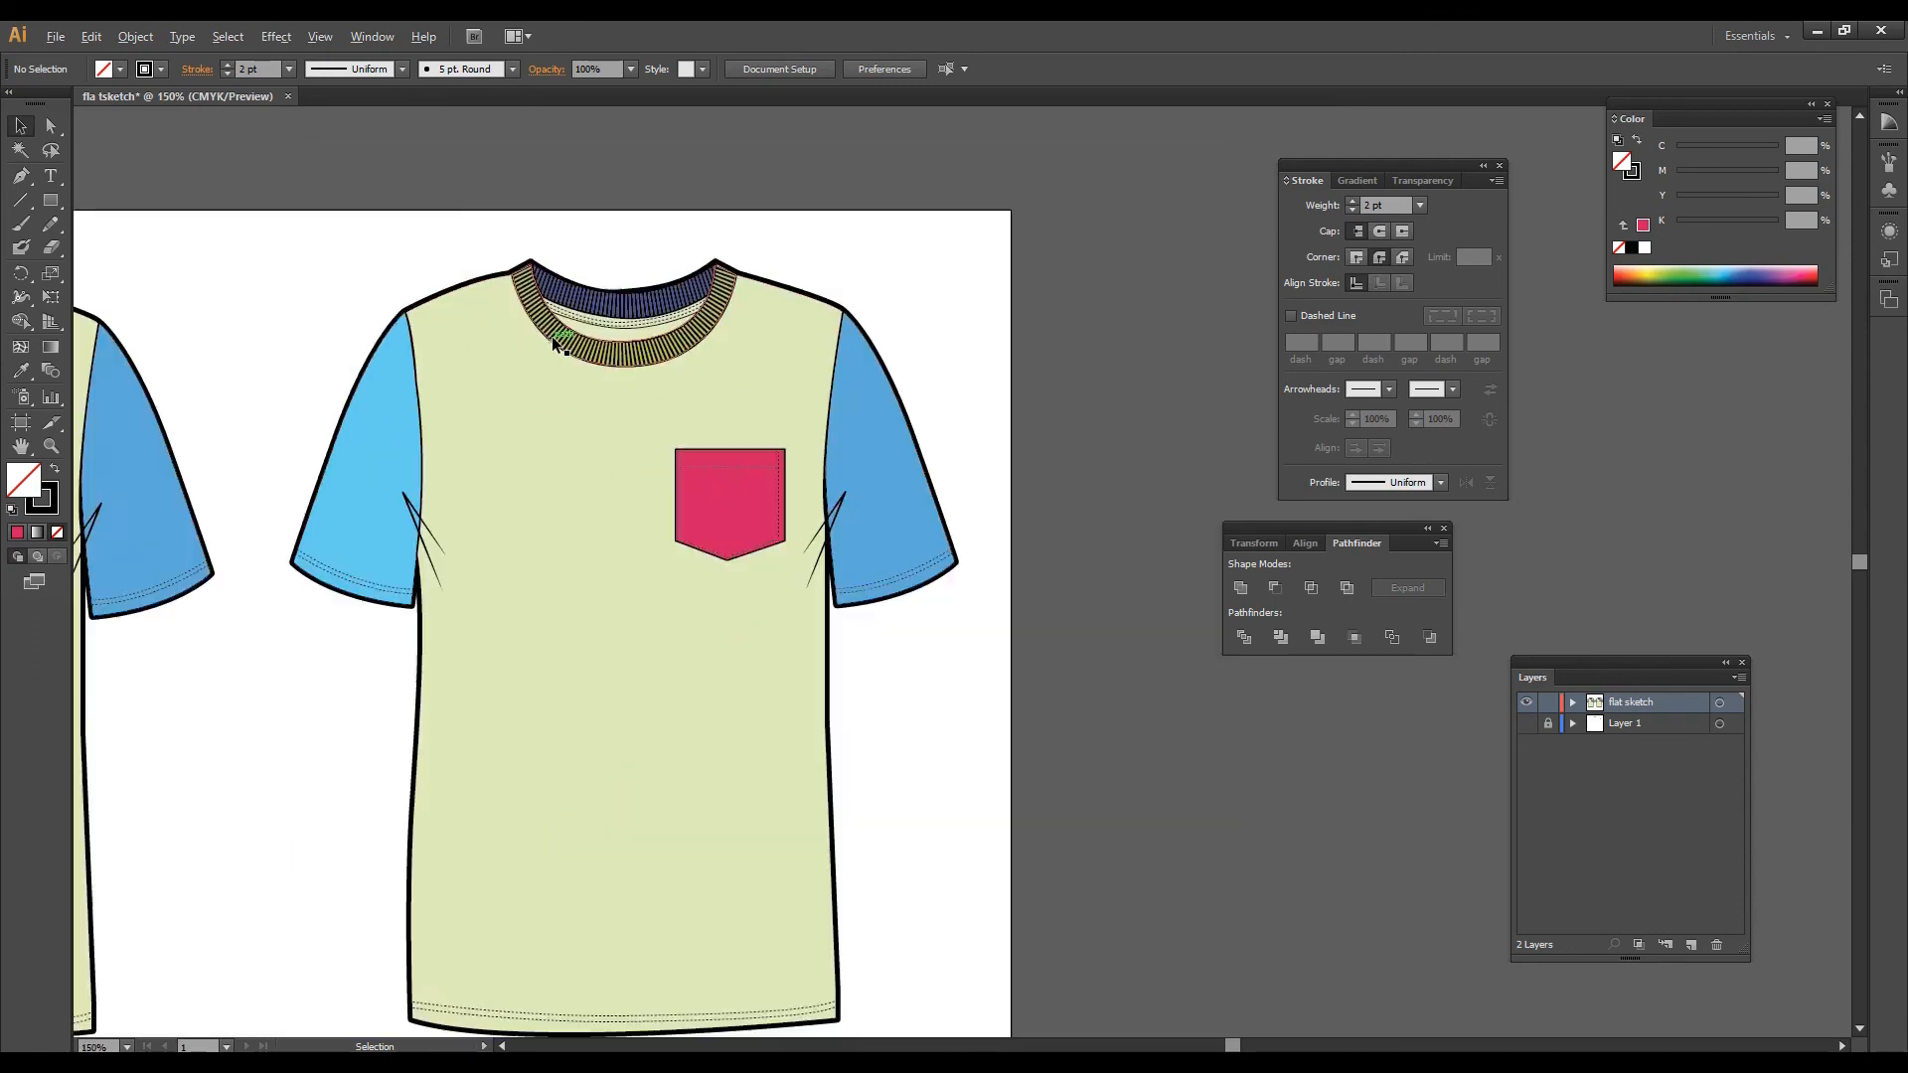
scroll(388, 351, up, 1)
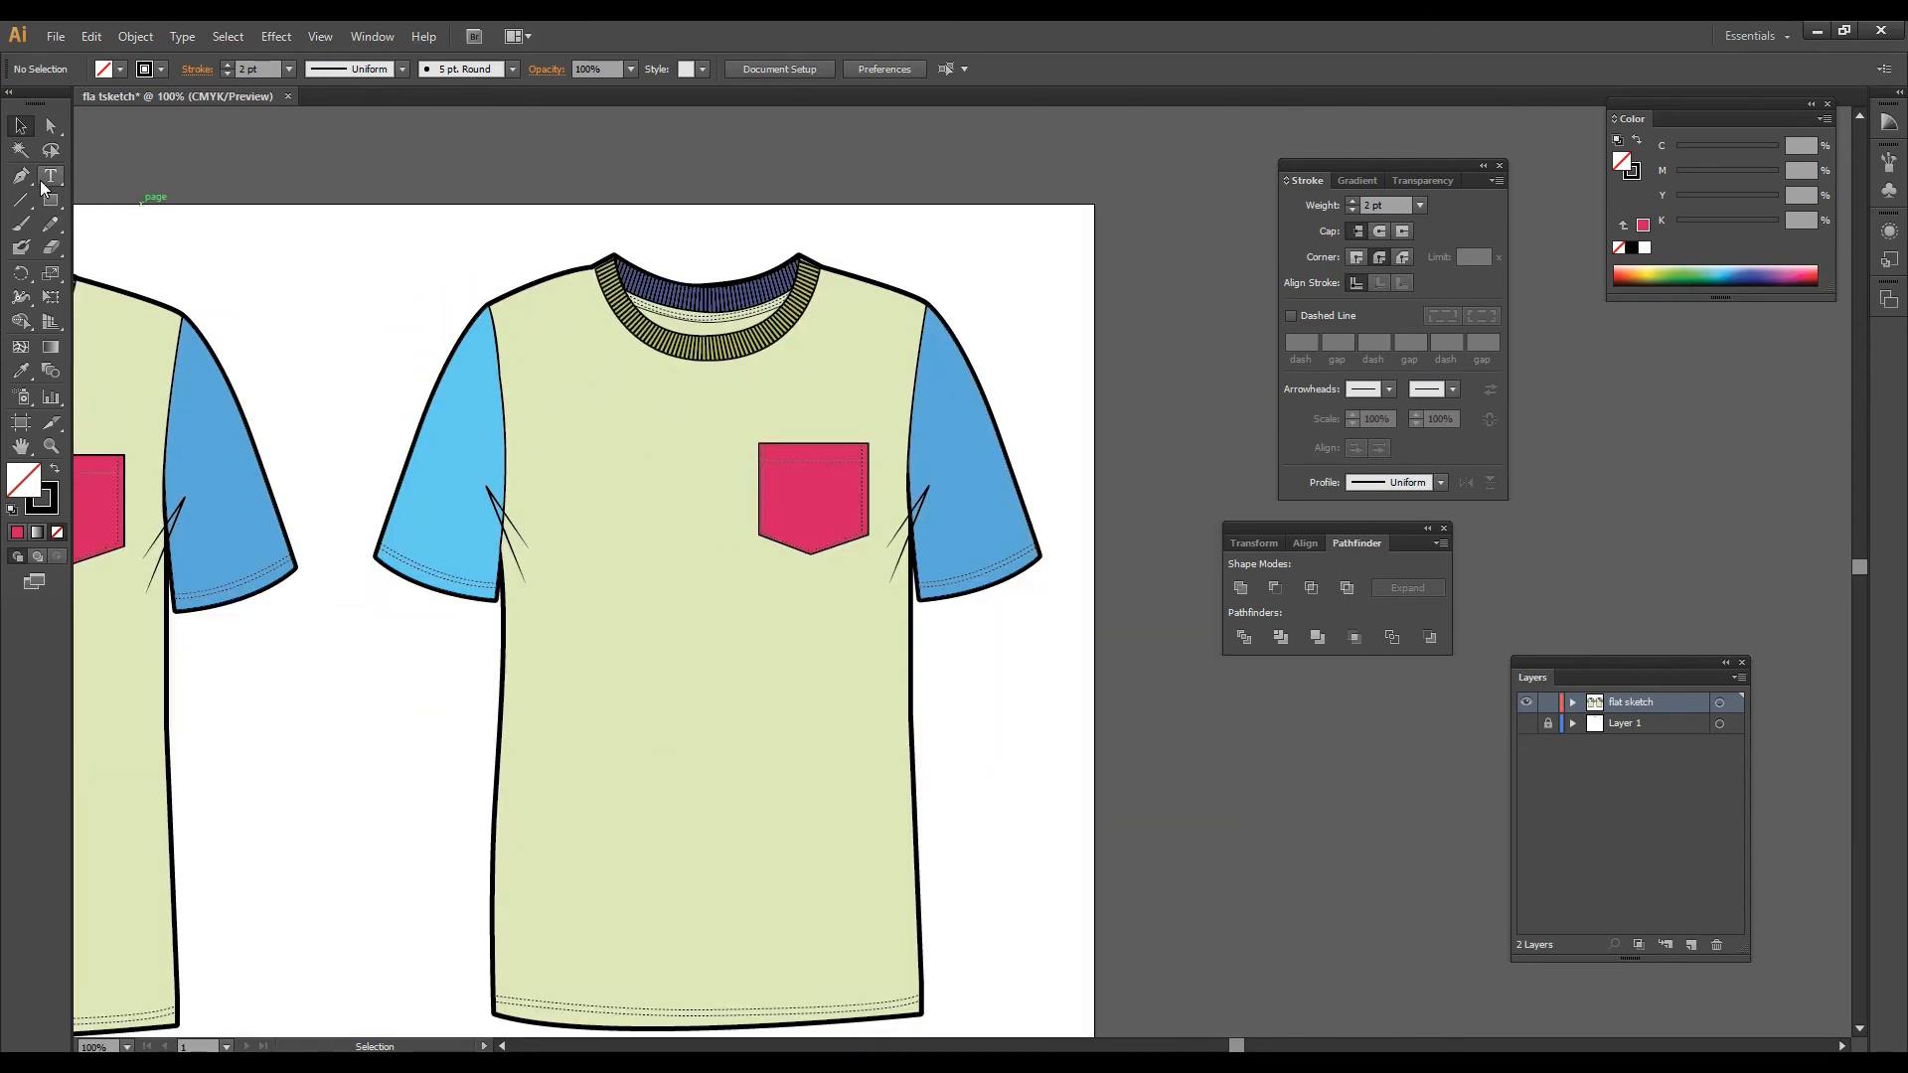
click(787, 462)
click(796, 462)
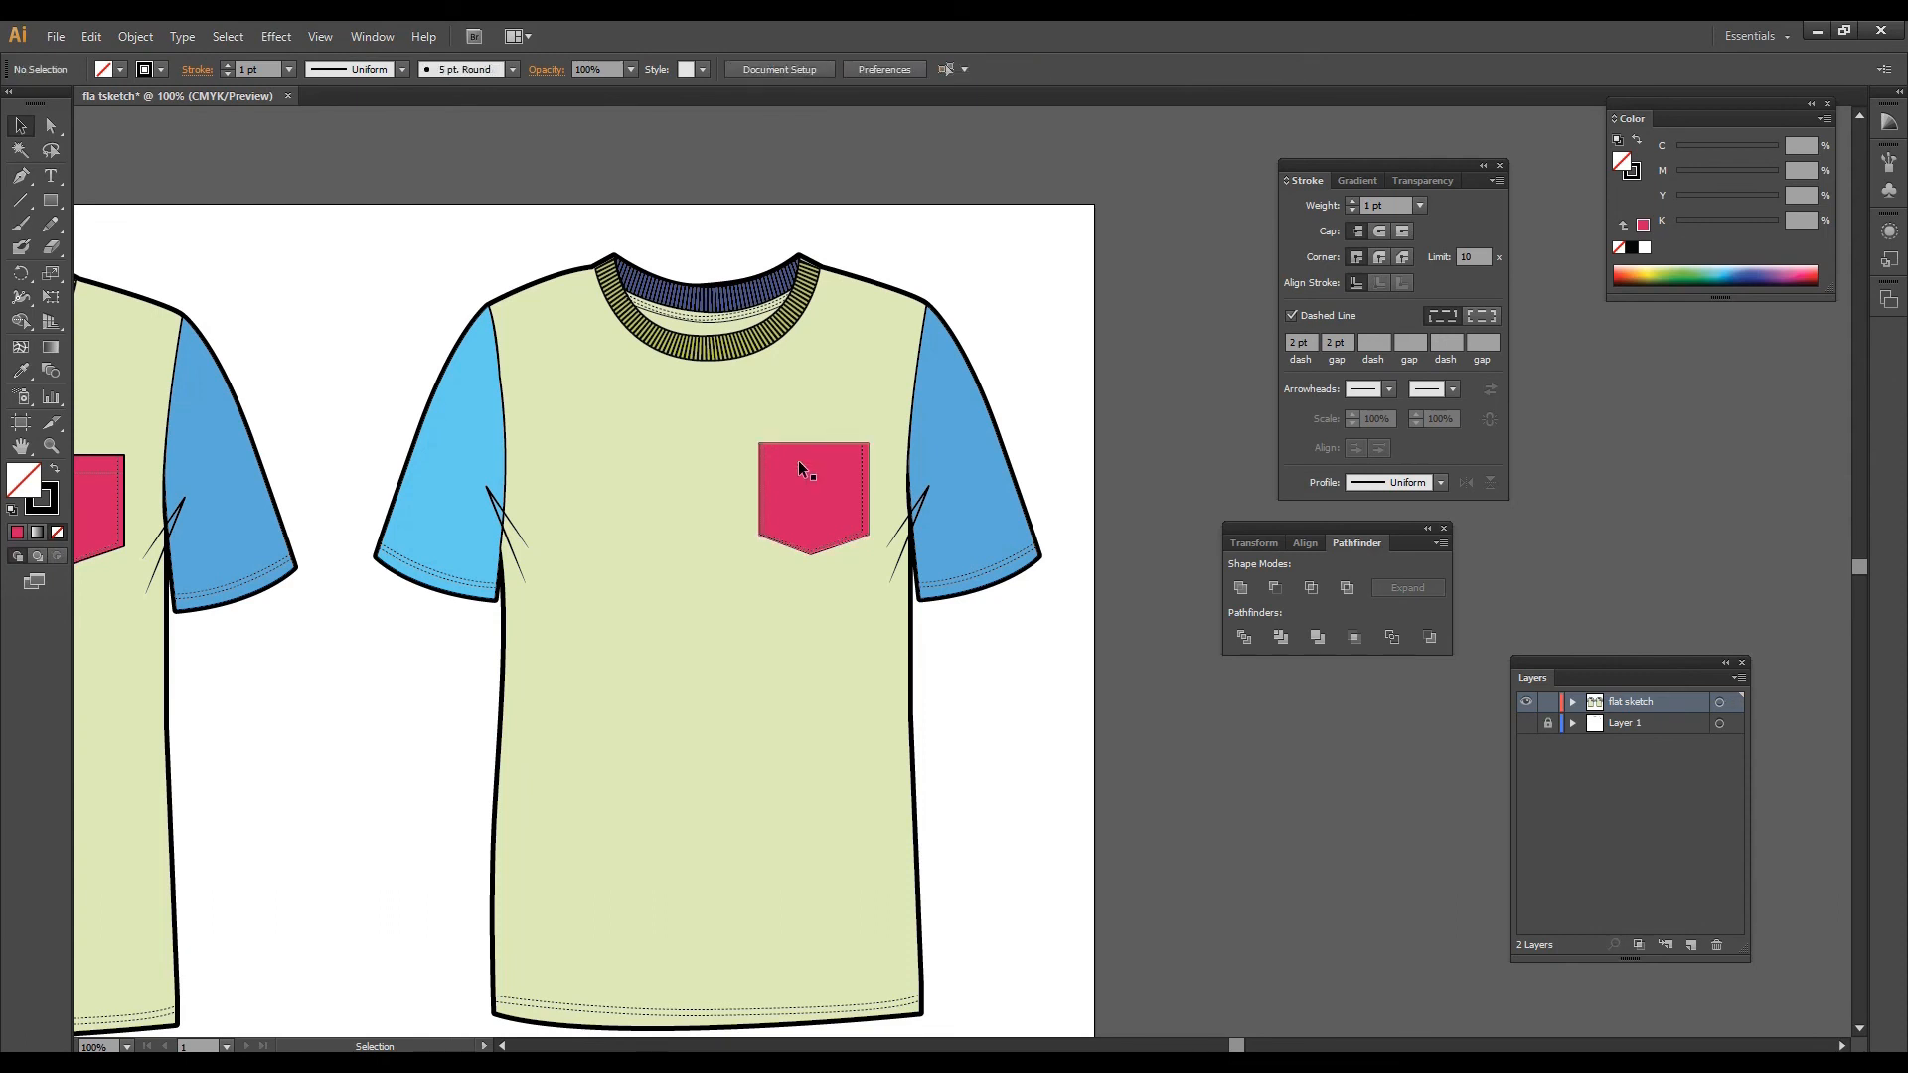
key(Delete)
click(762, 481)
key(Delete)
click(731, 354)
key(Delete)
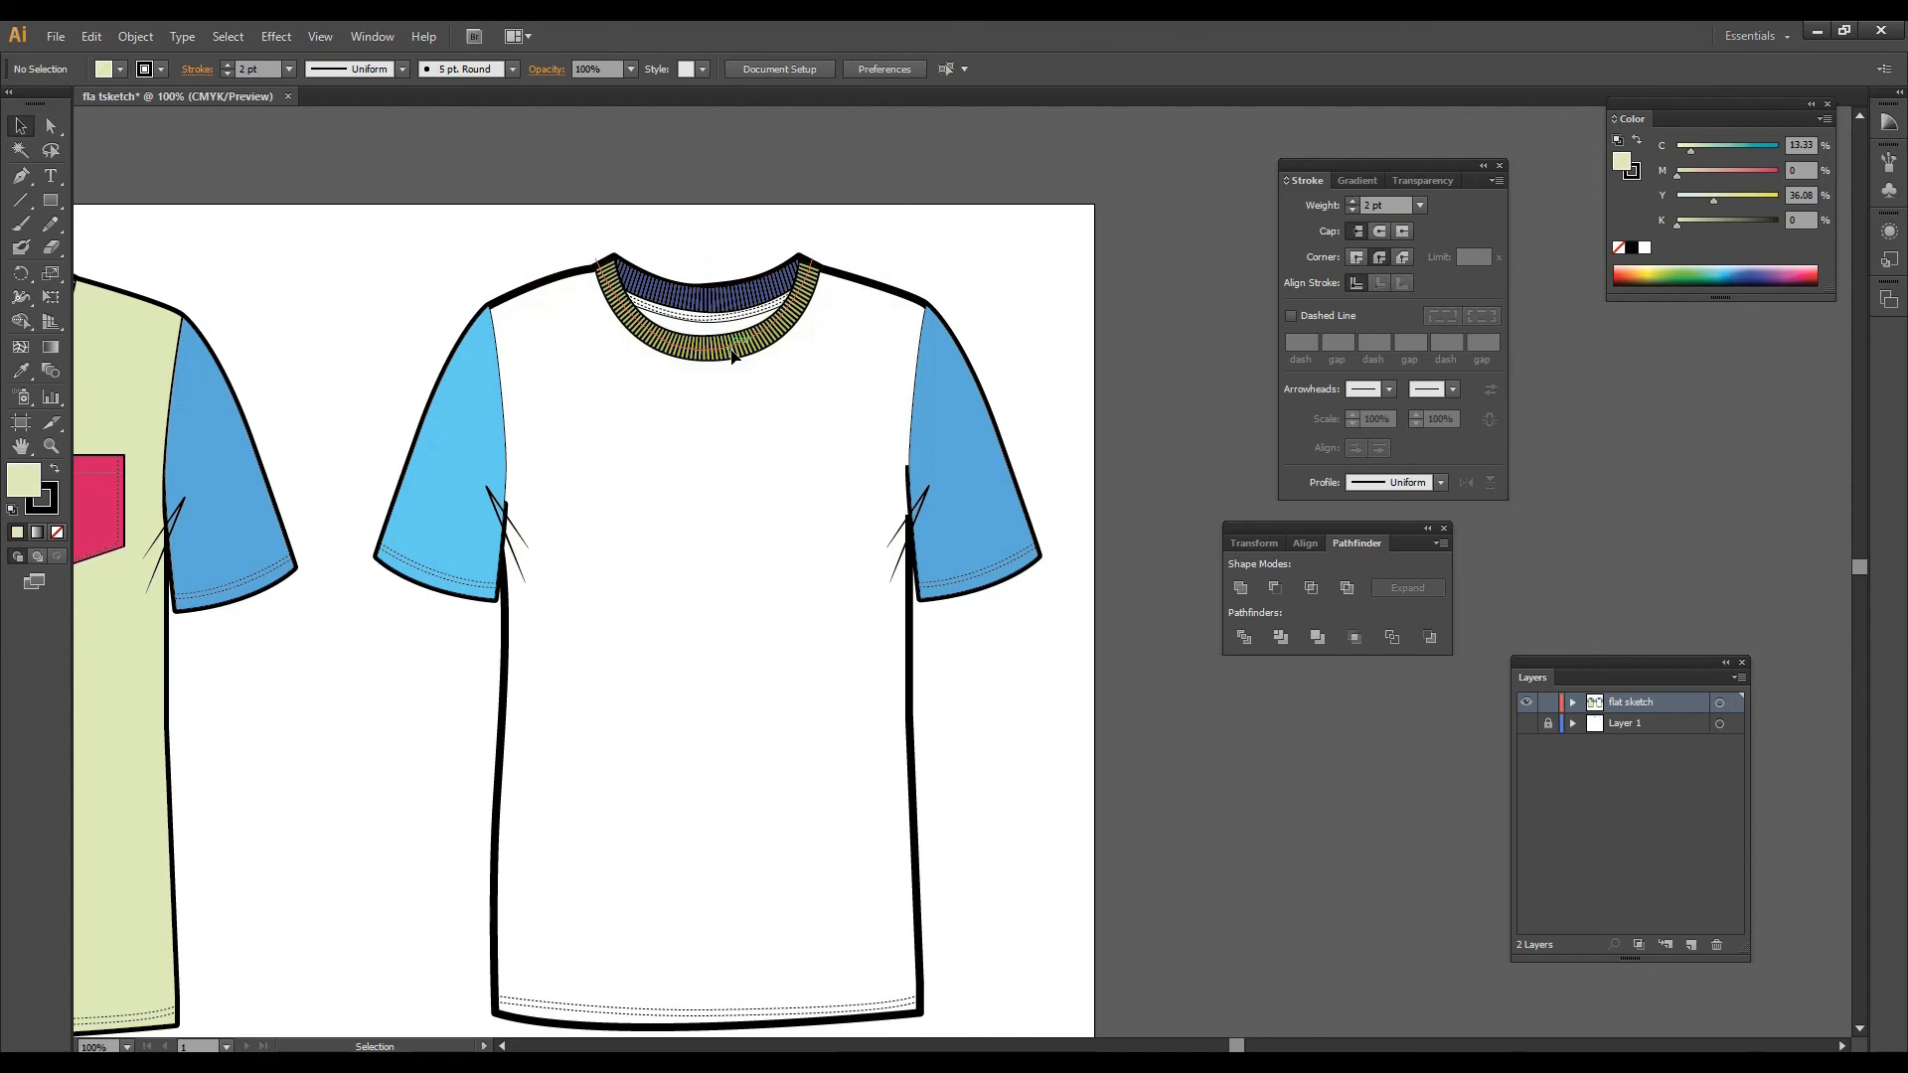
key(ctrl+z)
Step: Delete the yellow-green front collar and the inner neckline stitching lines from the duplicated T-shirt
click(839, 240)
click(813, 271)
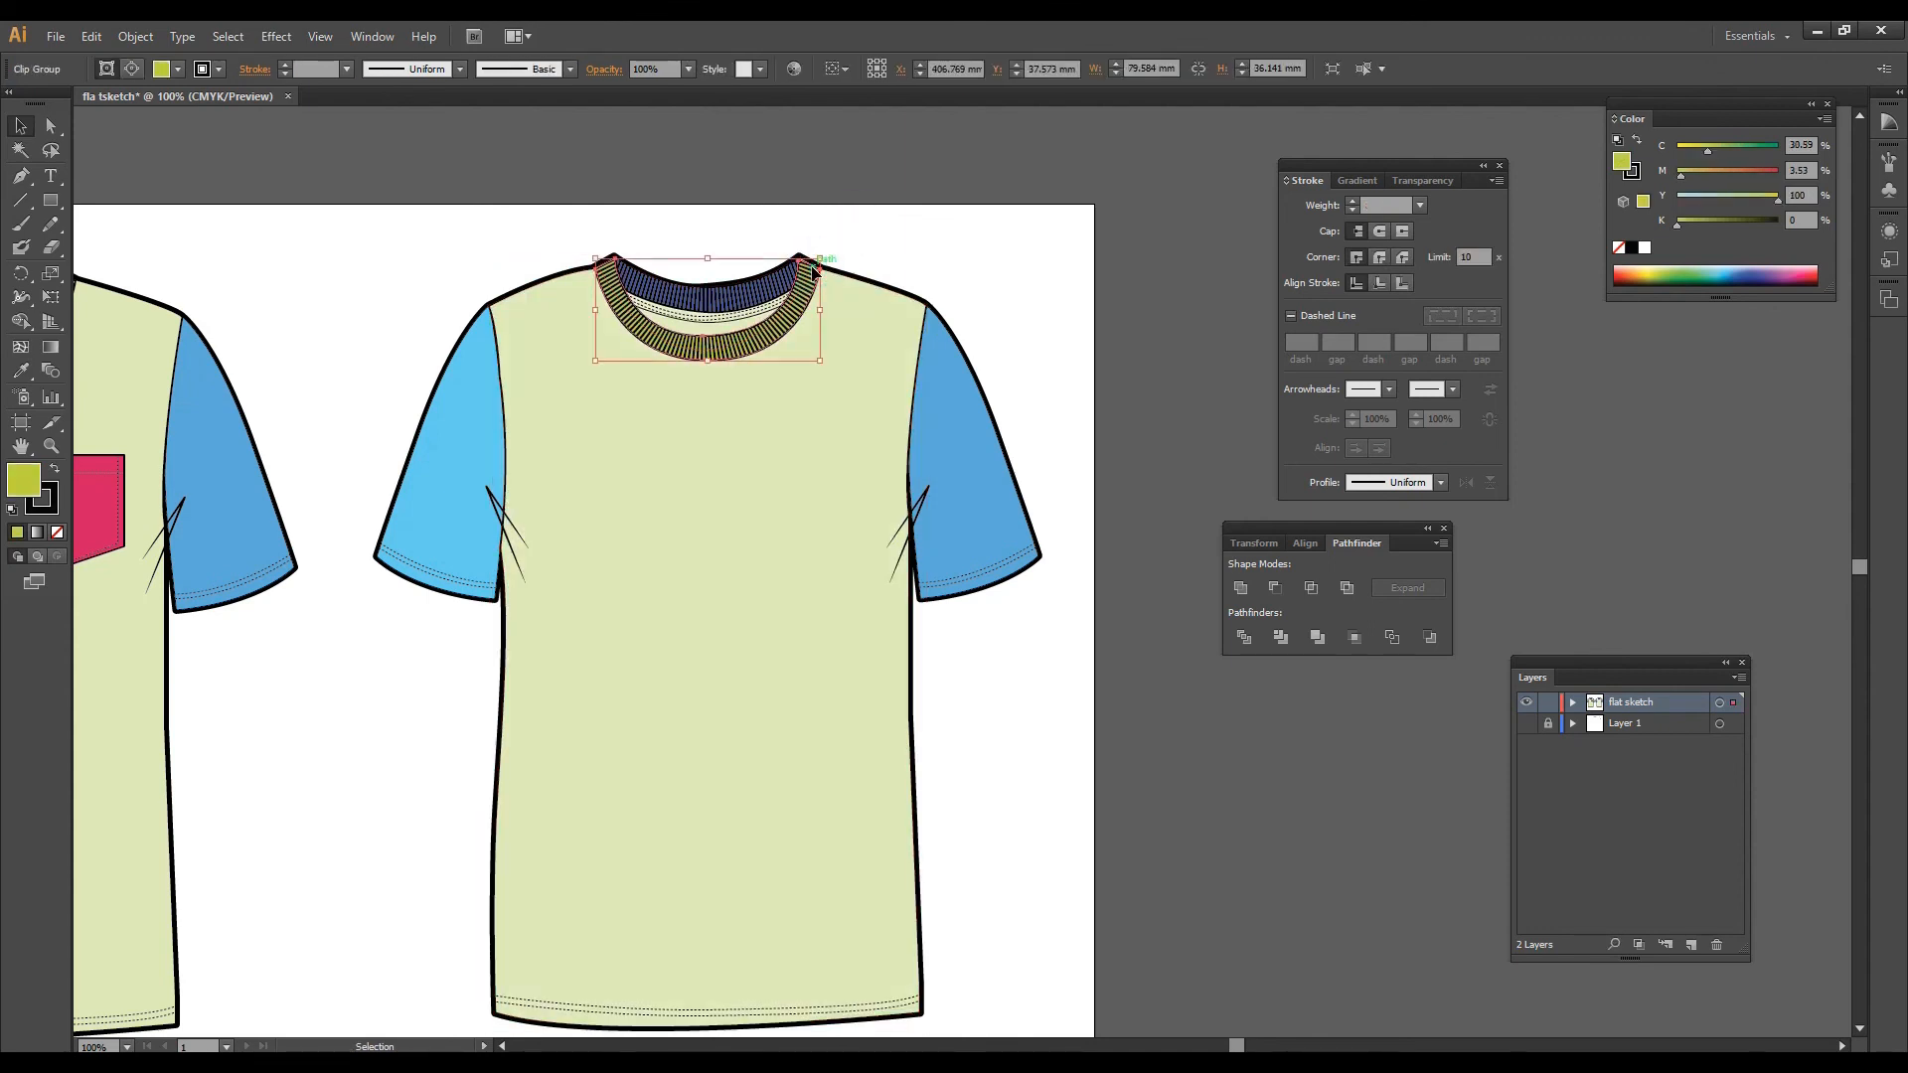
key(Delete)
click(724, 313)
shift+click(669, 314)
click(670, 316)
key(Delete)
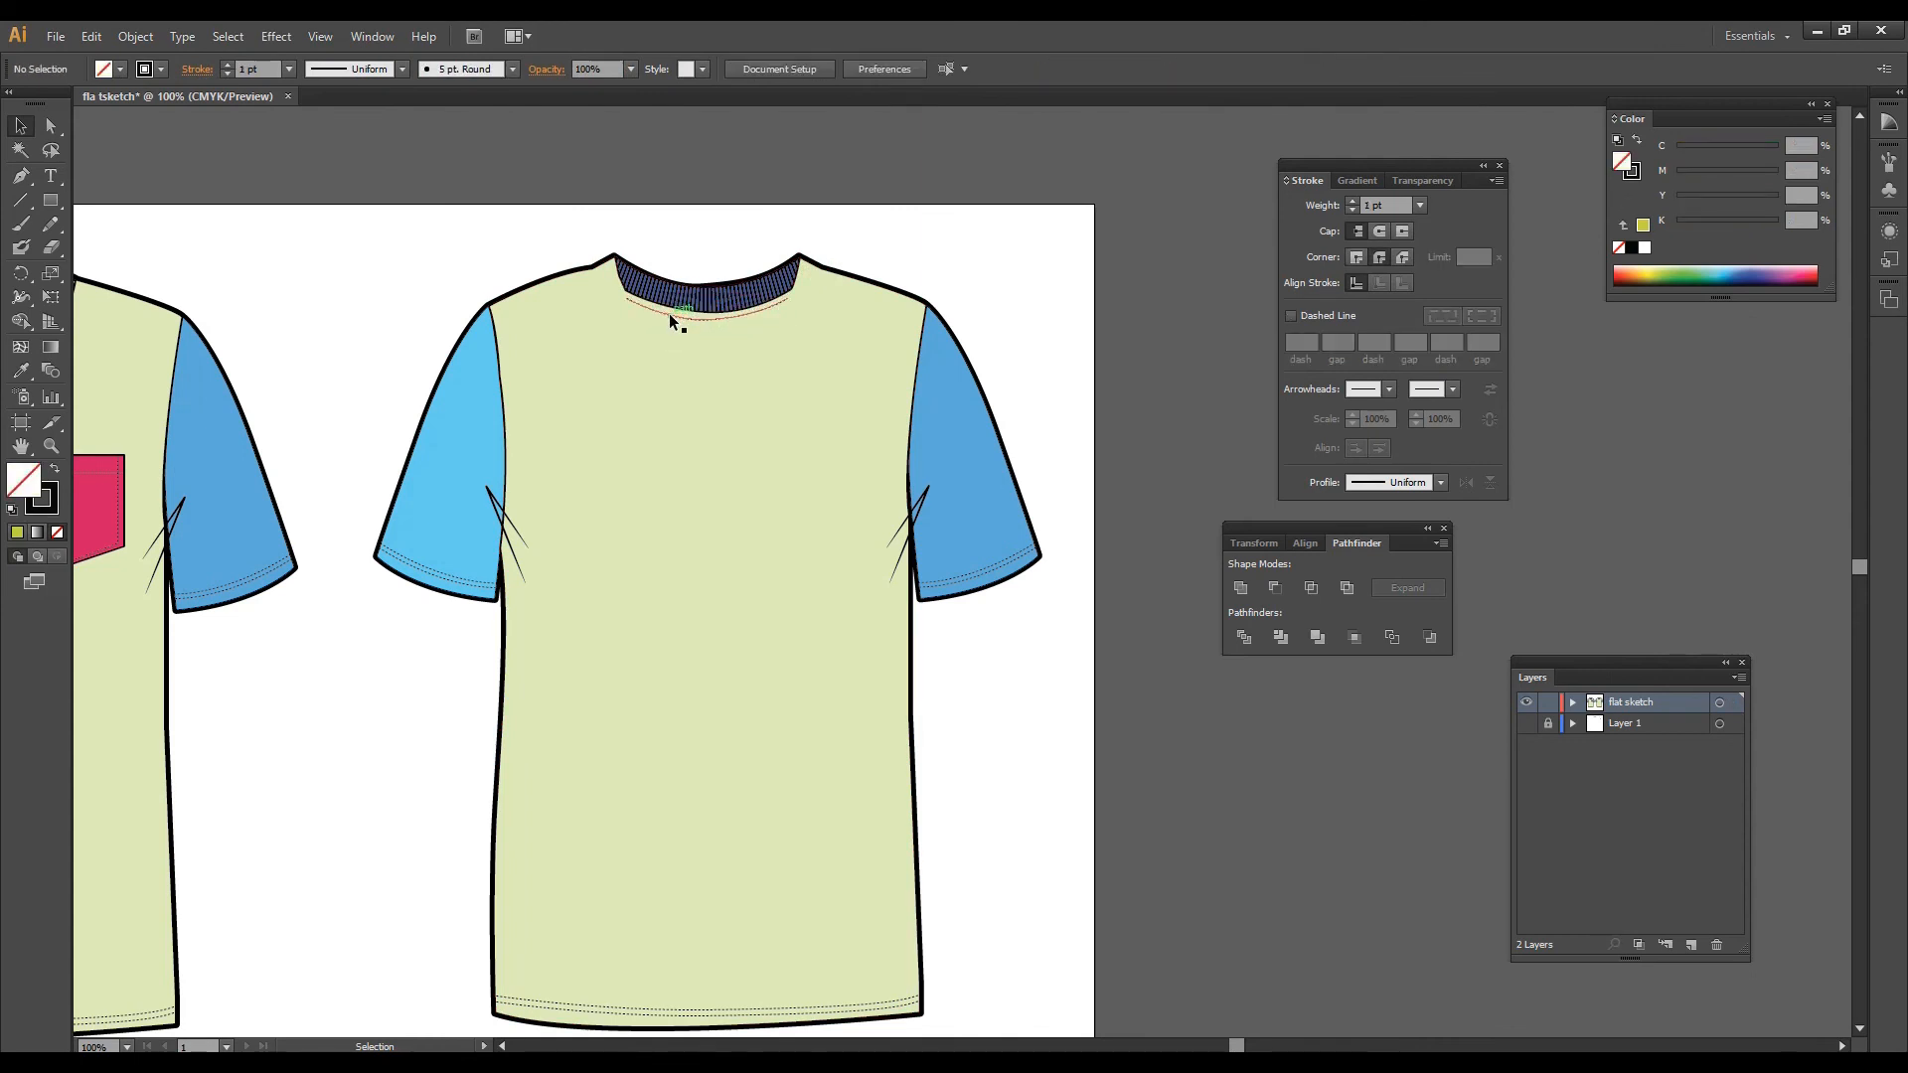
Step: Reshape the duplicate's blue back collar so its lower corners reach the shoulder line, and remove the leftover anchor point near its left end
click(720, 297)
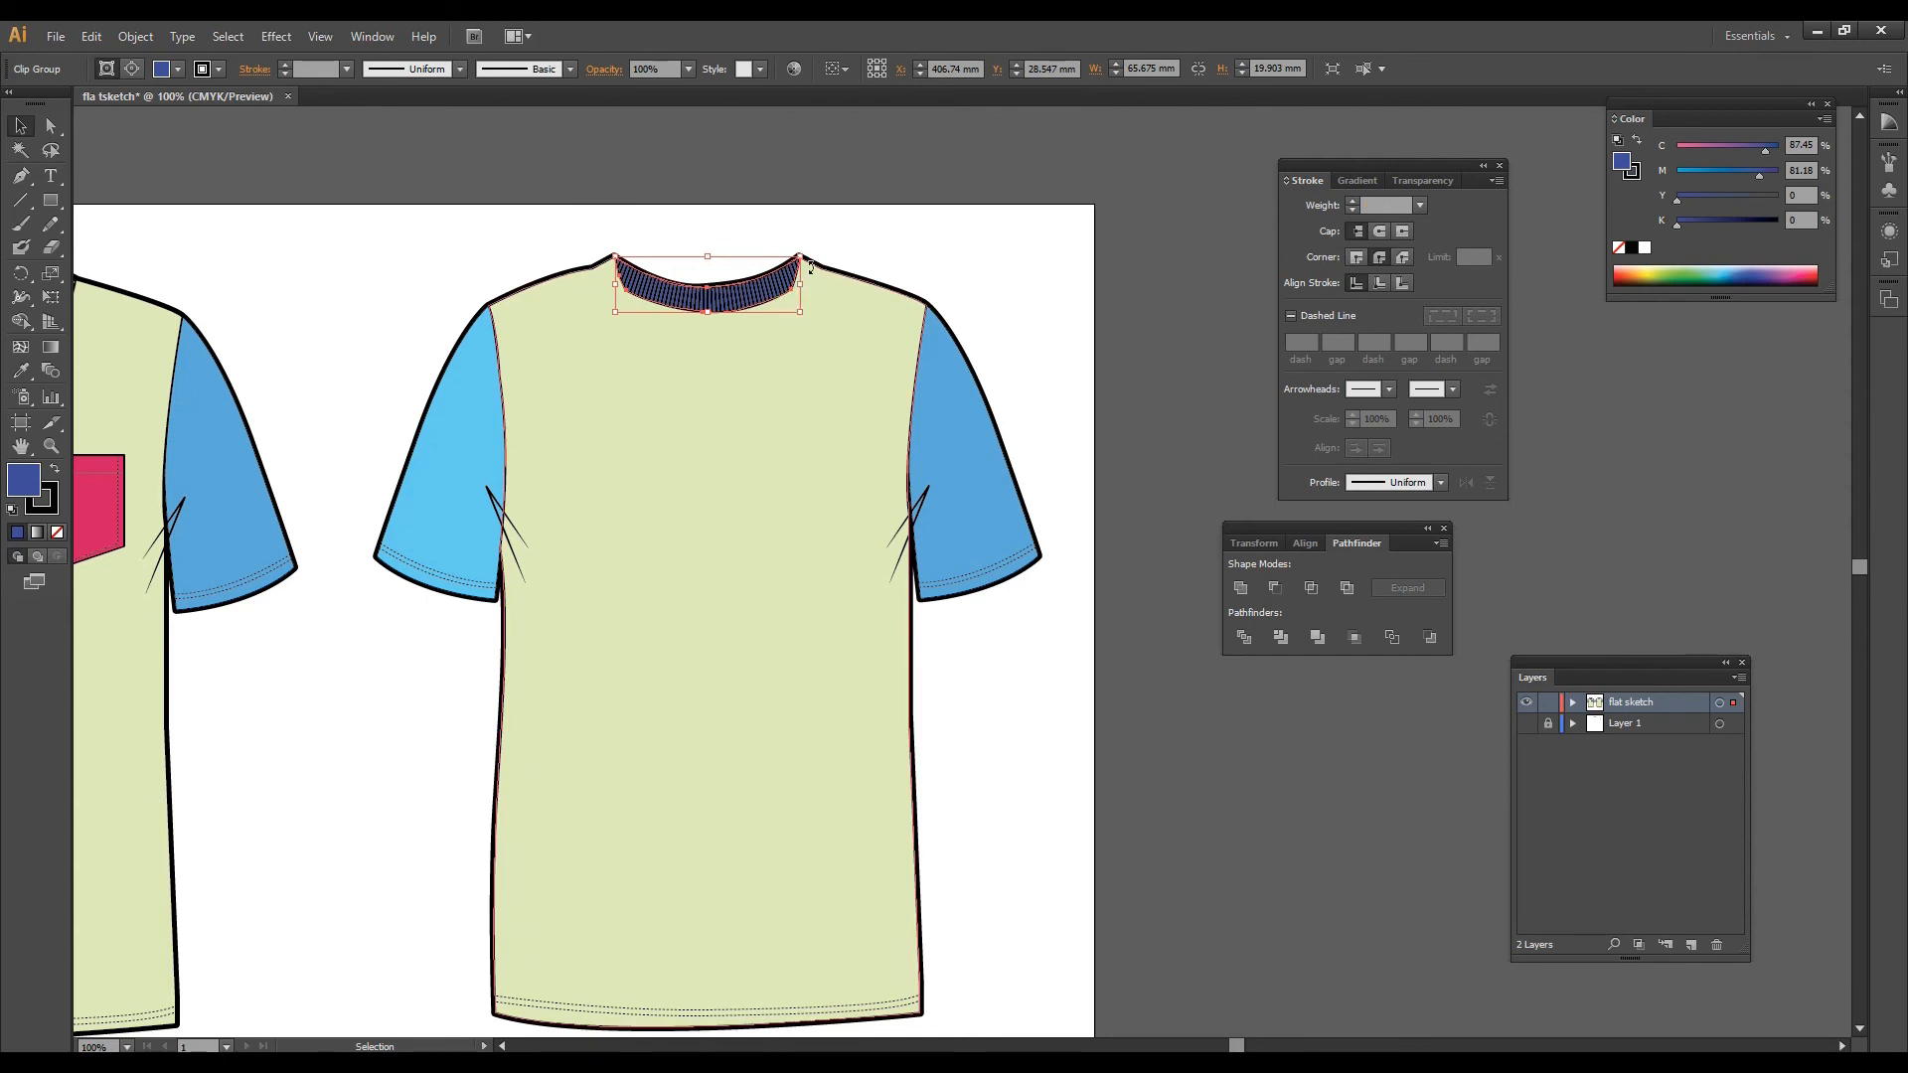
scroll(807, 266, up, 2)
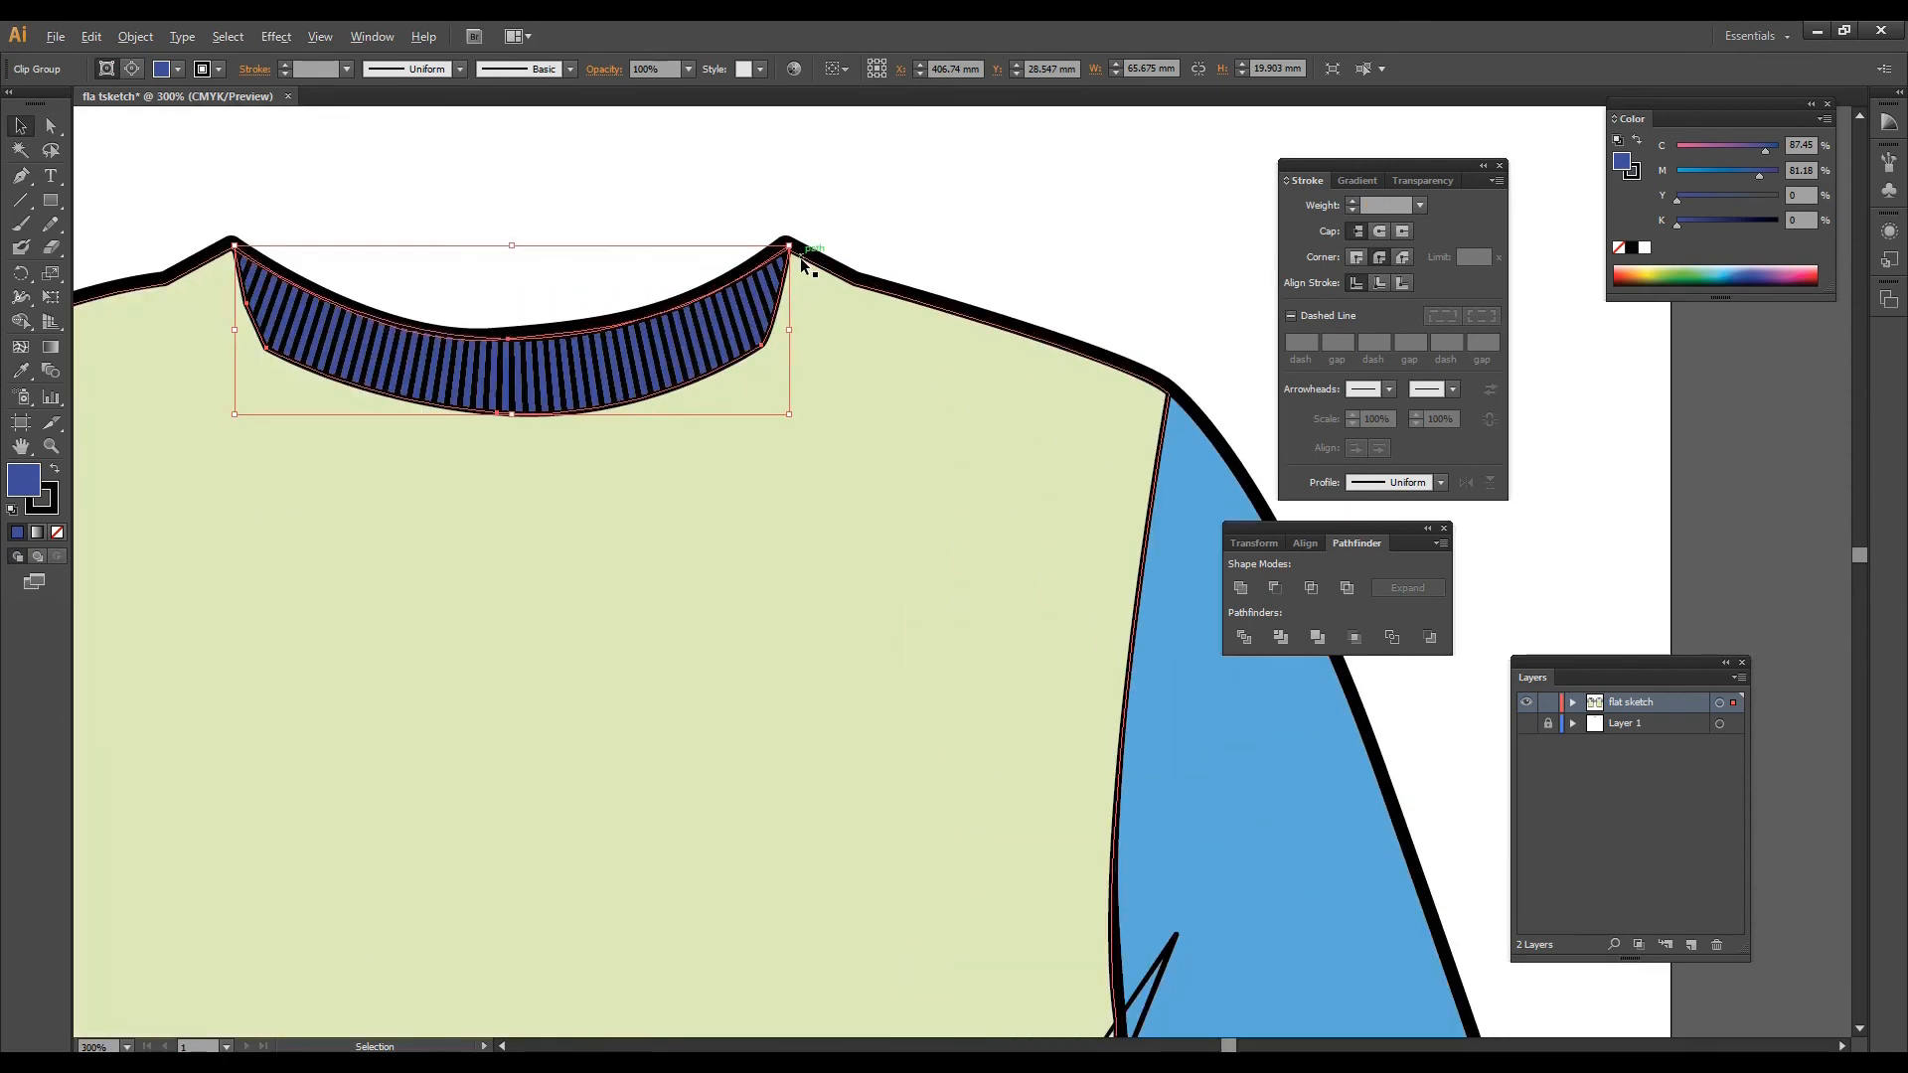
click(60, 121)
click(761, 347)
drag(762, 348, 851, 290)
drag(234, 250, 166, 284)
drag(20, 176, 111, 212)
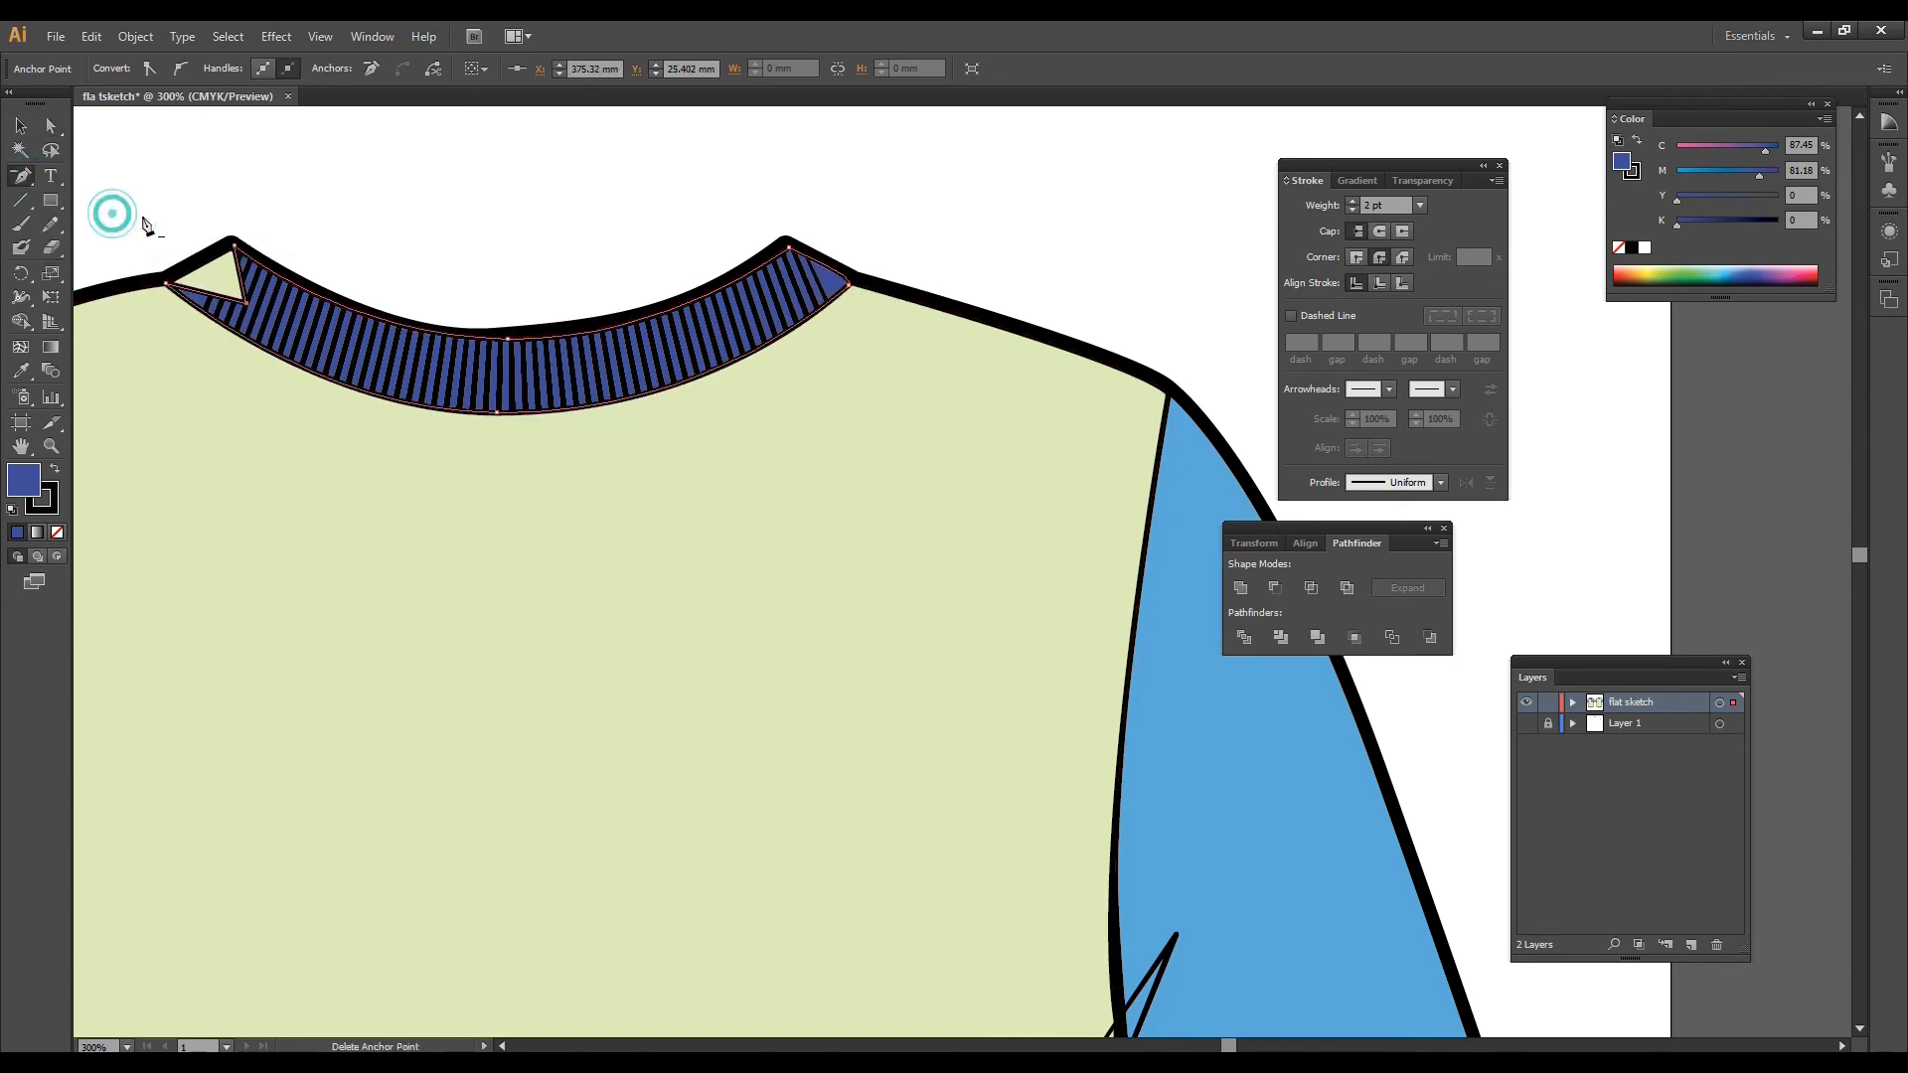
click(248, 303)
Step: Extend both ends of the dashed 35 pt rib line so the ribbing fills the back collar out to the shoulder corners
key(a)
drag(715, 216, 785, 370)
click(677, 366)
click(535, 368)
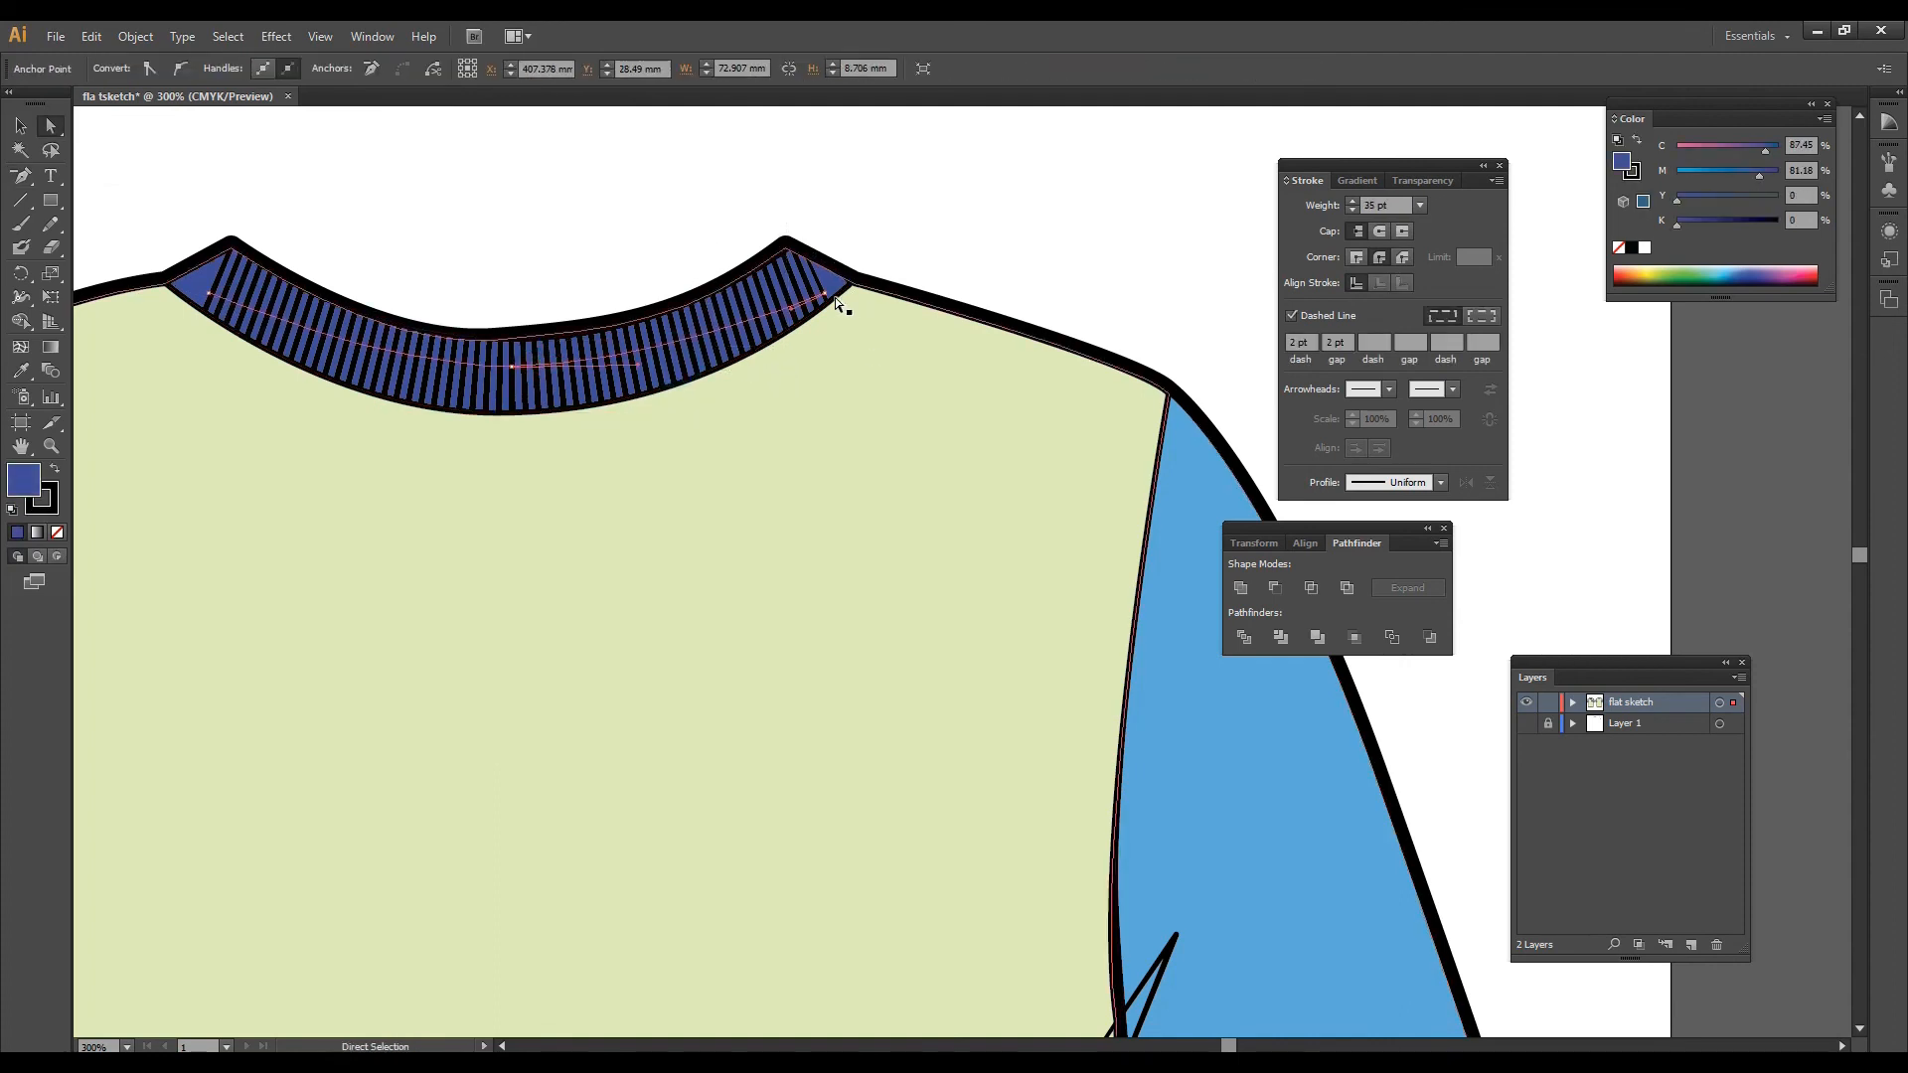
drag(825, 295, 862, 273)
drag(210, 296, 166, 270)
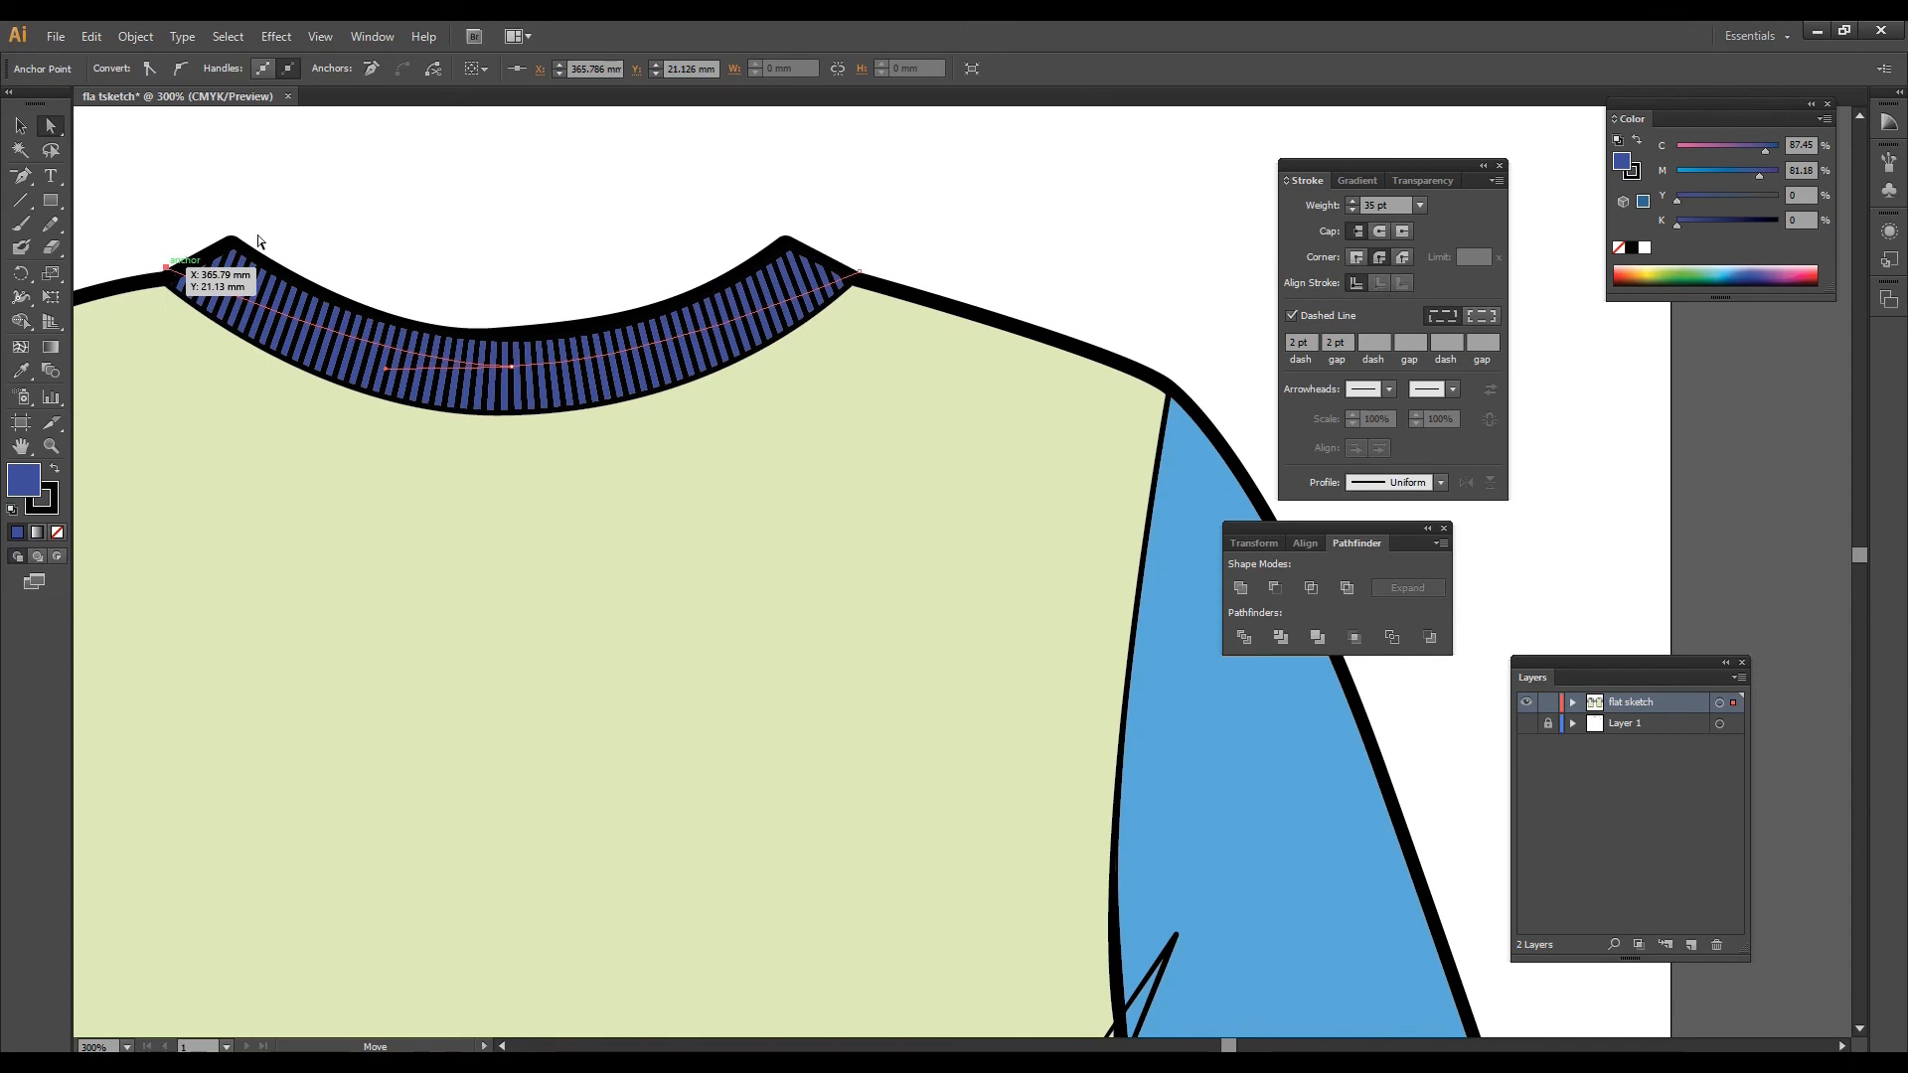
click(353, 175)
scroll(783, 364, down, 4)
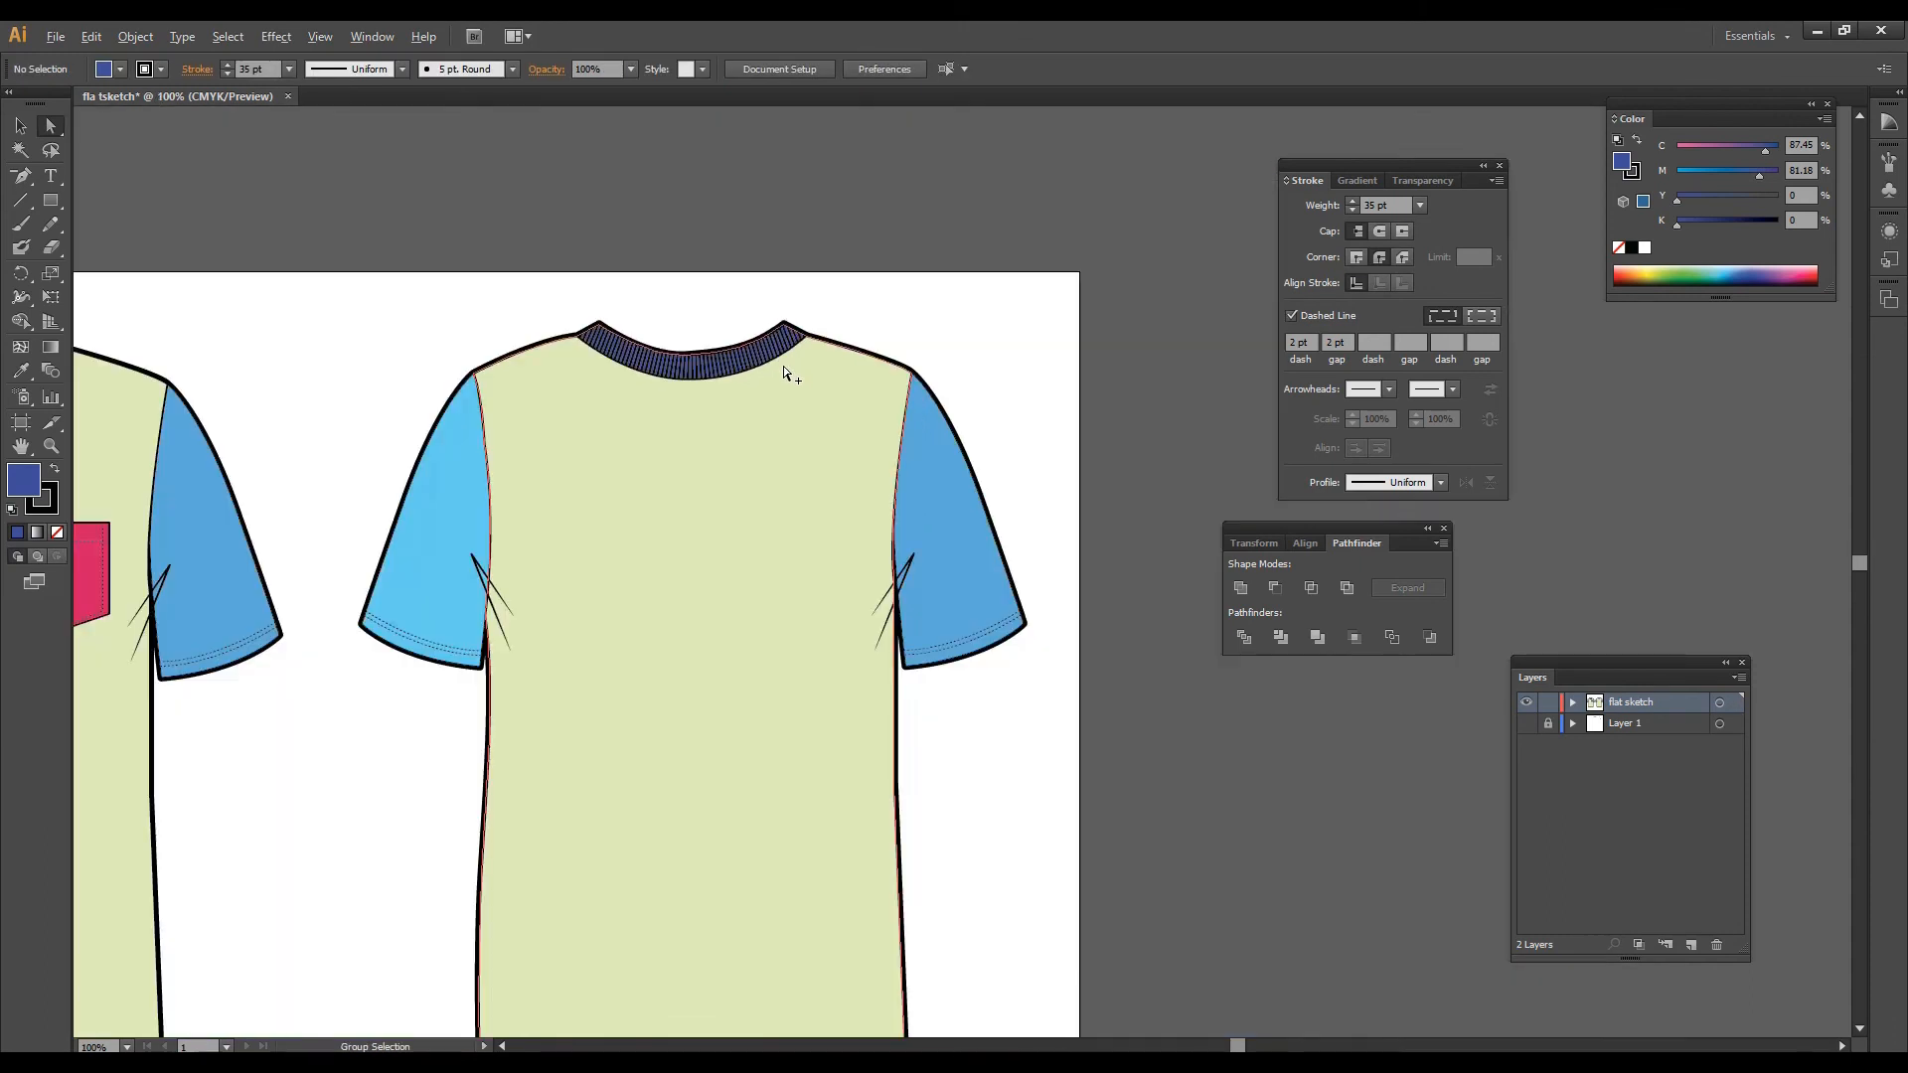
click(879, 344)
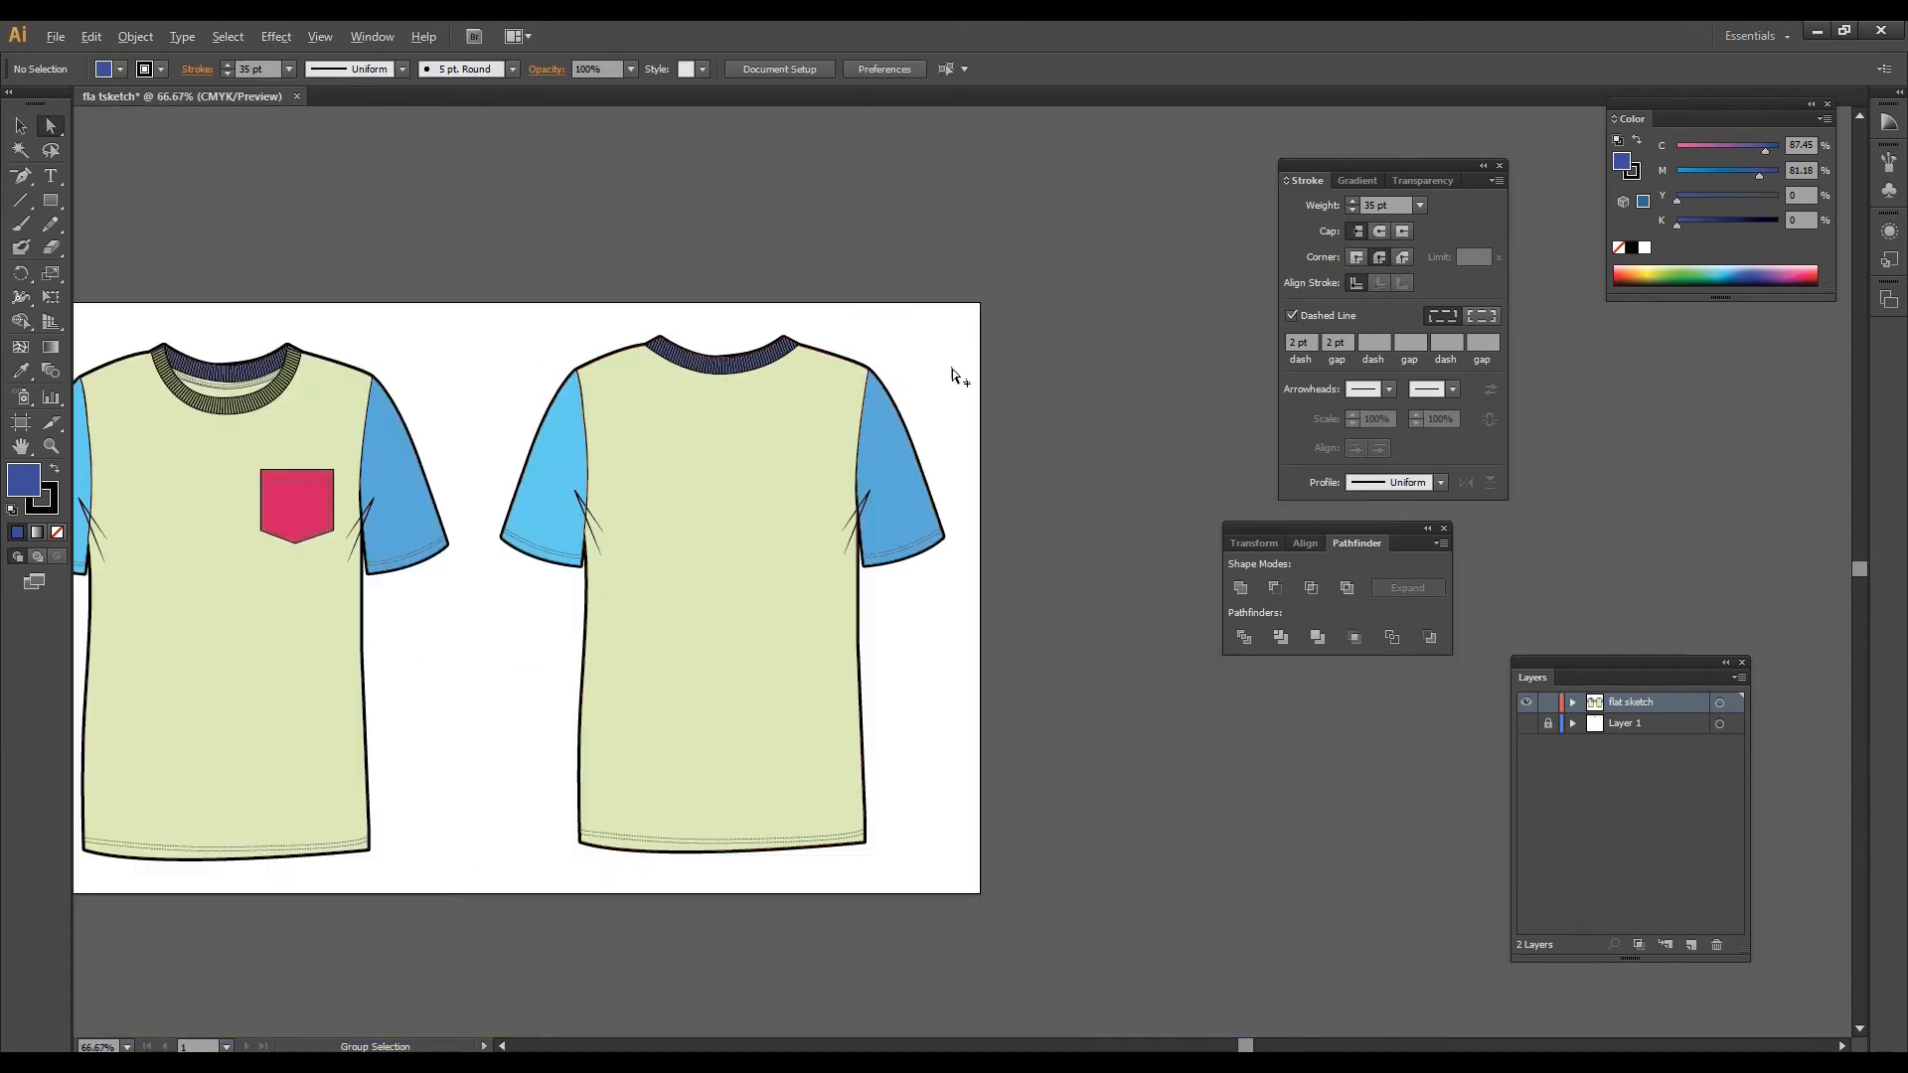
key(ctrl+1)
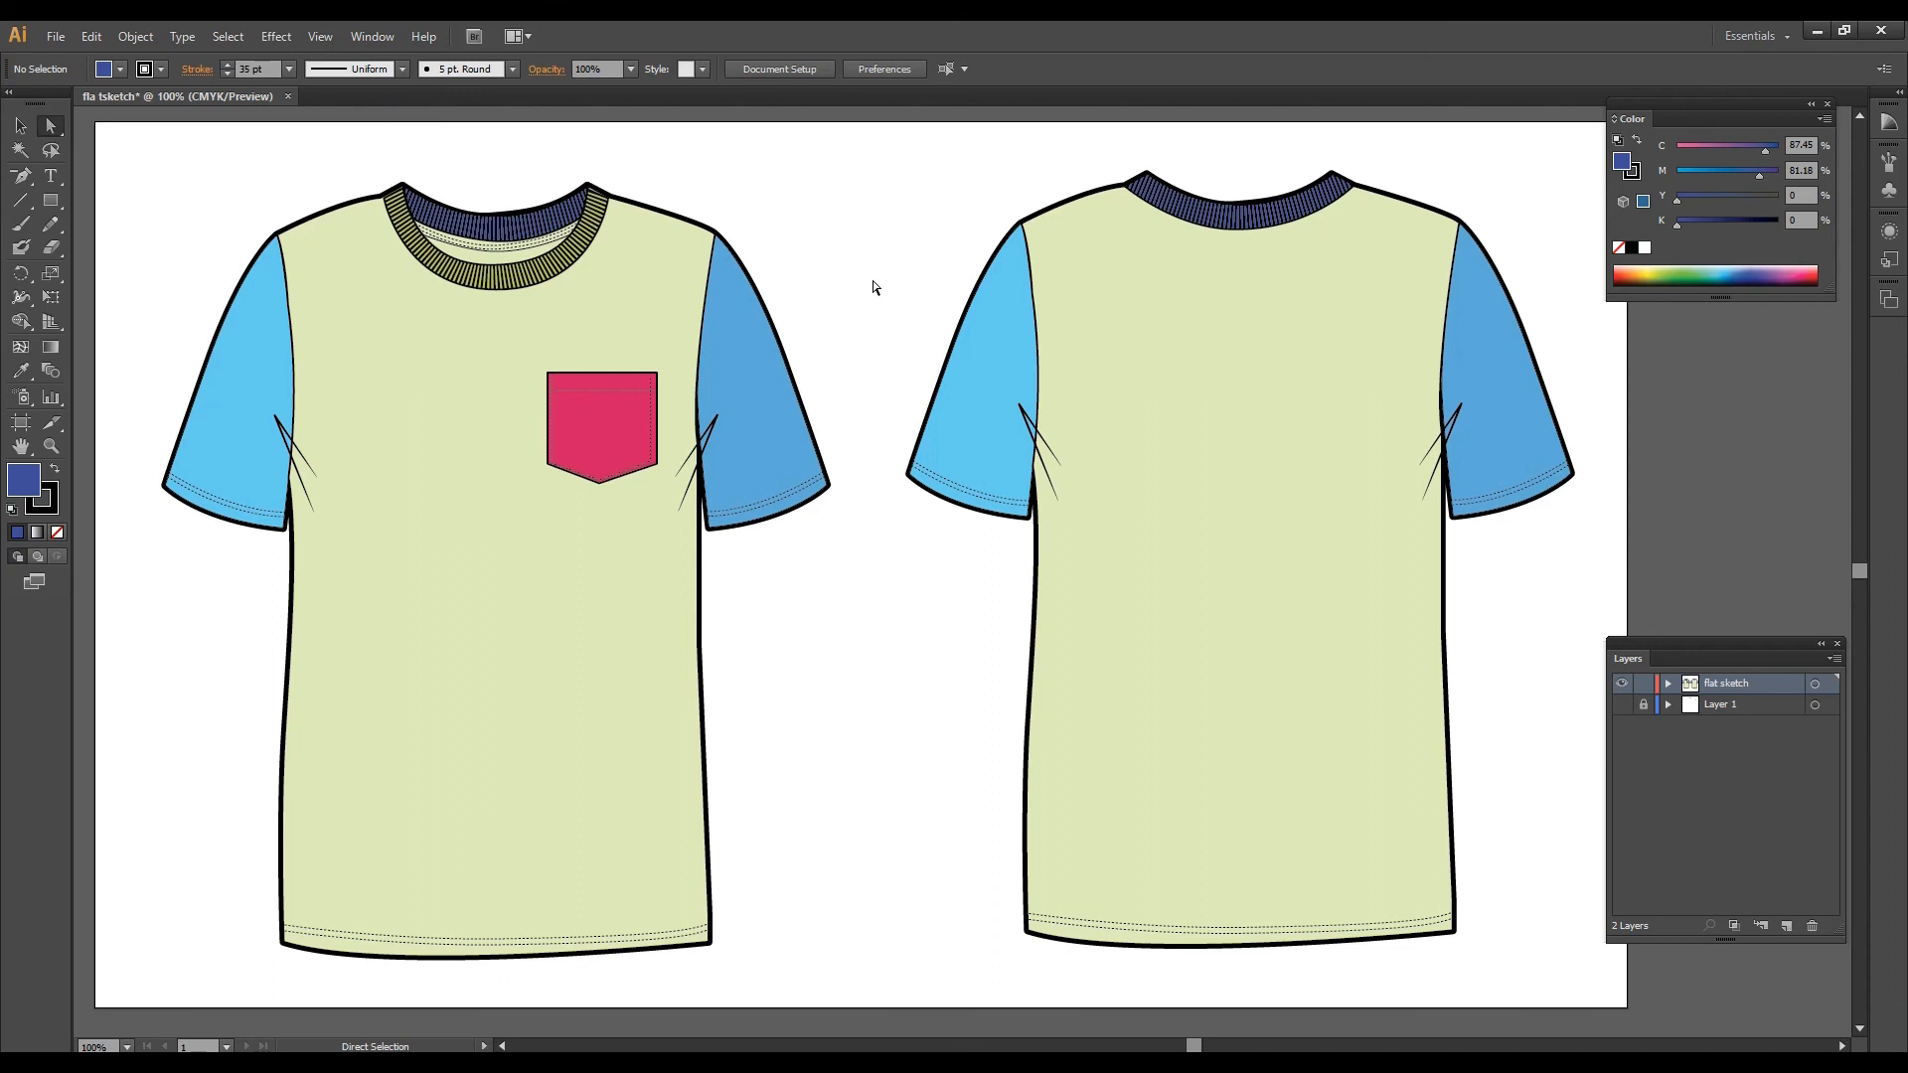